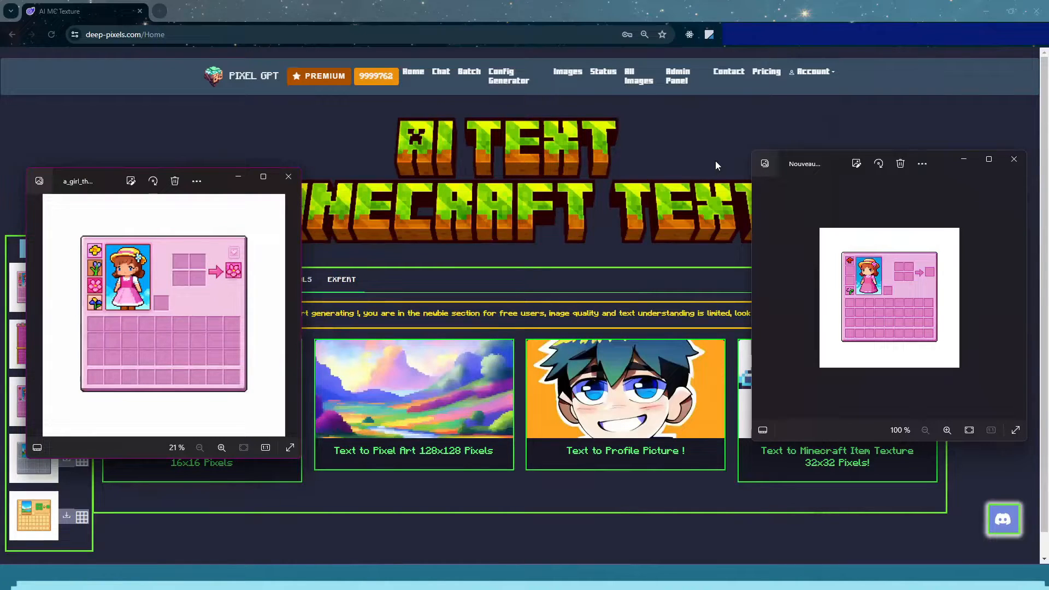
Arrange the two inventory GUI images side by side, enlarging the window and the view of the Nouveau projet image
{"action": "left_click_drag", "start_coordinate": [830, 162], "coordinate": [172, 115]}
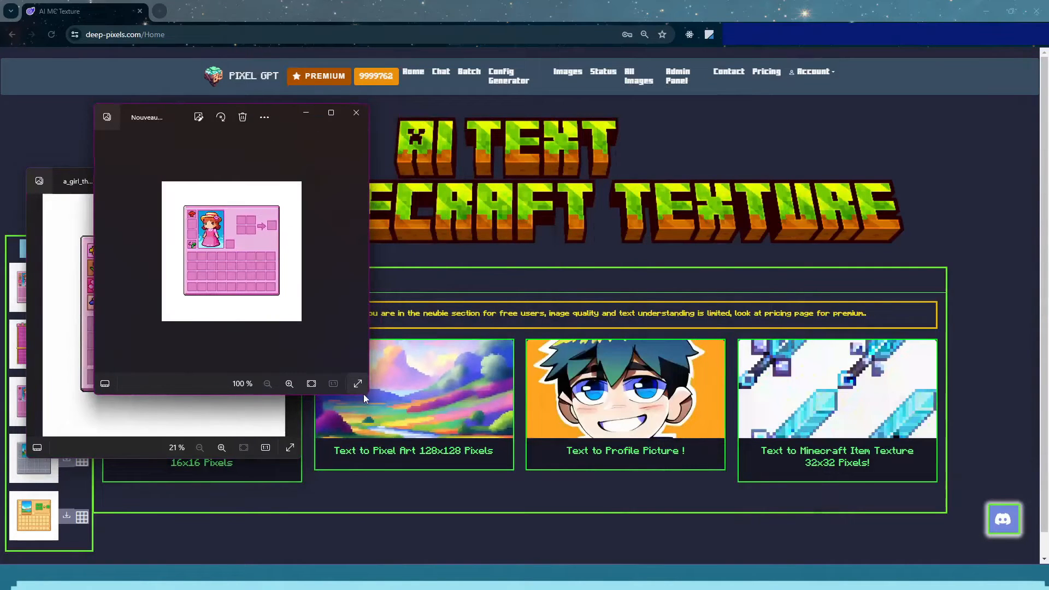
{"action": "left_click_drag", "start_coordinate": [369, 393], "coordinate": [518, 494]}
{"action": "scroll", "coordinate": [305, 298], "scroll_direction": "up", "scroll_amount": 5}
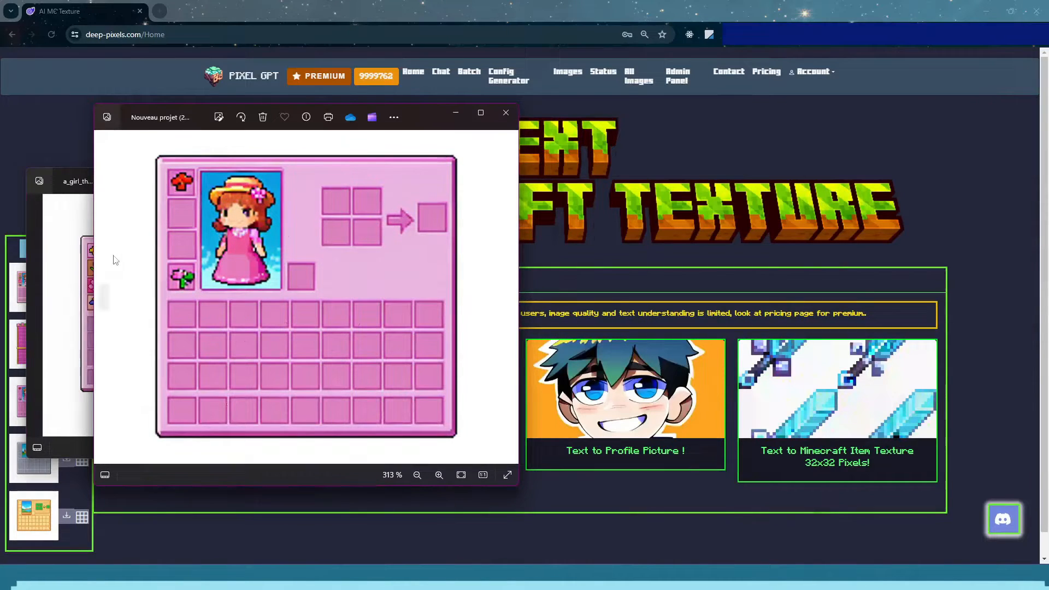
{"action": "left_click", "coordinate": [64, 255]}
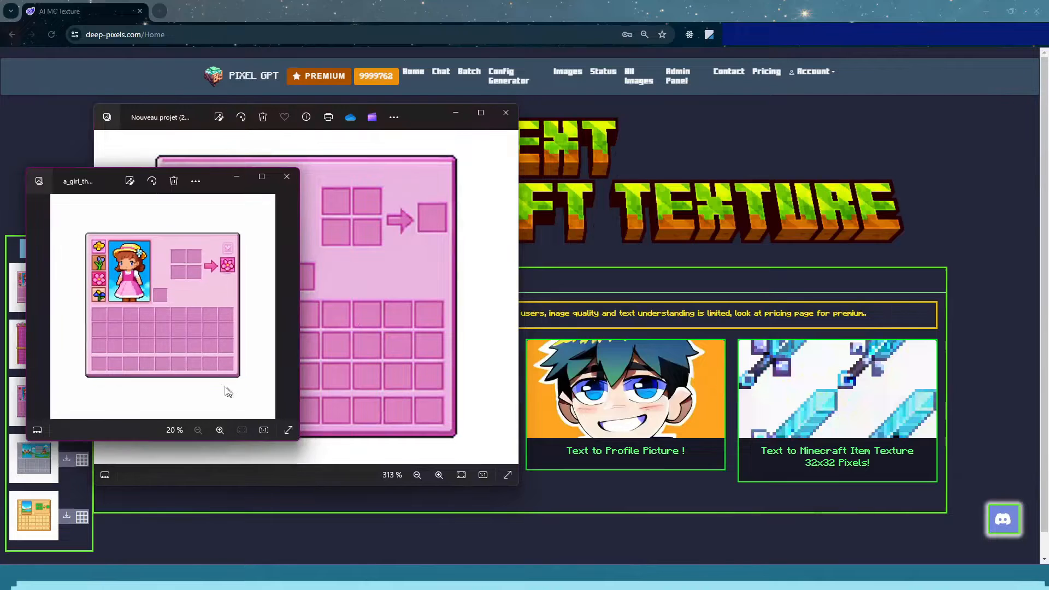
{"action": "left_click_drag", "start_coordinate": [112, 181], "coordinate": [672, 123]}
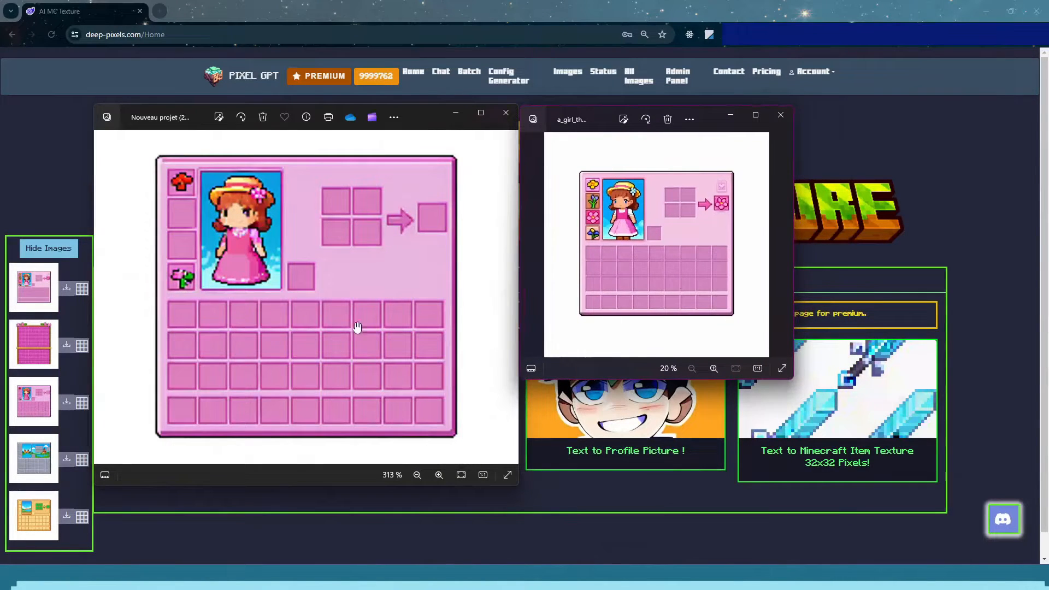
Compare the girl portrait and its surrounding details in both inventory GUI images at close range
{"action": "left_click", "coordinate": [327, 337]}
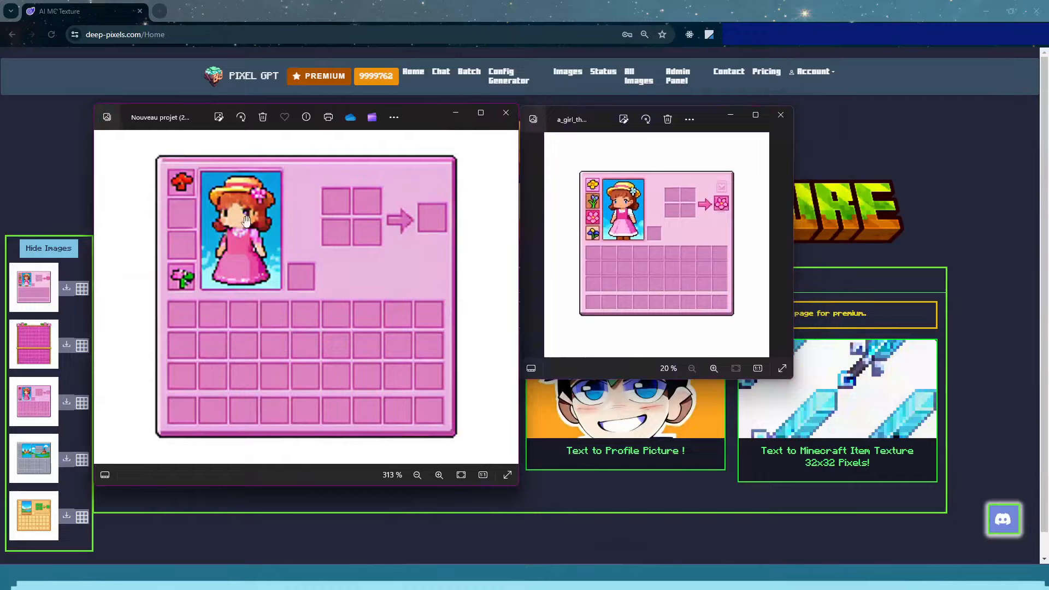
{"action": "left_click", "coordinate": [680, 240]}
{"action": "scroll", "coordinate": [604, 201], "scroll_direction": "up", "scroll_amount": 4}
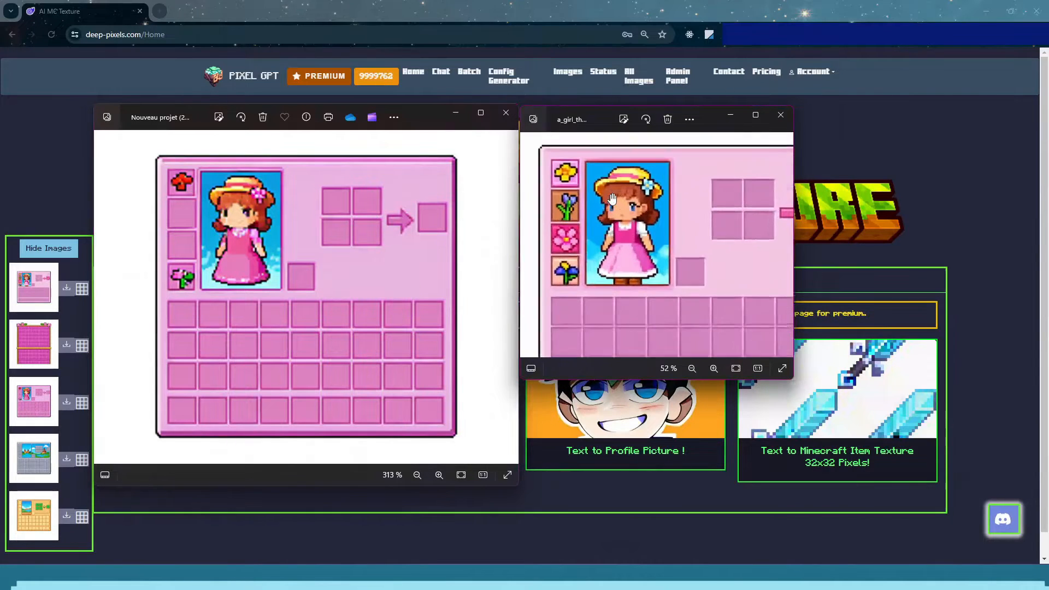
{"action": "scroll", "coordinate": [236, 181], "scroll_direction": "up", "scroll_amount": 2}
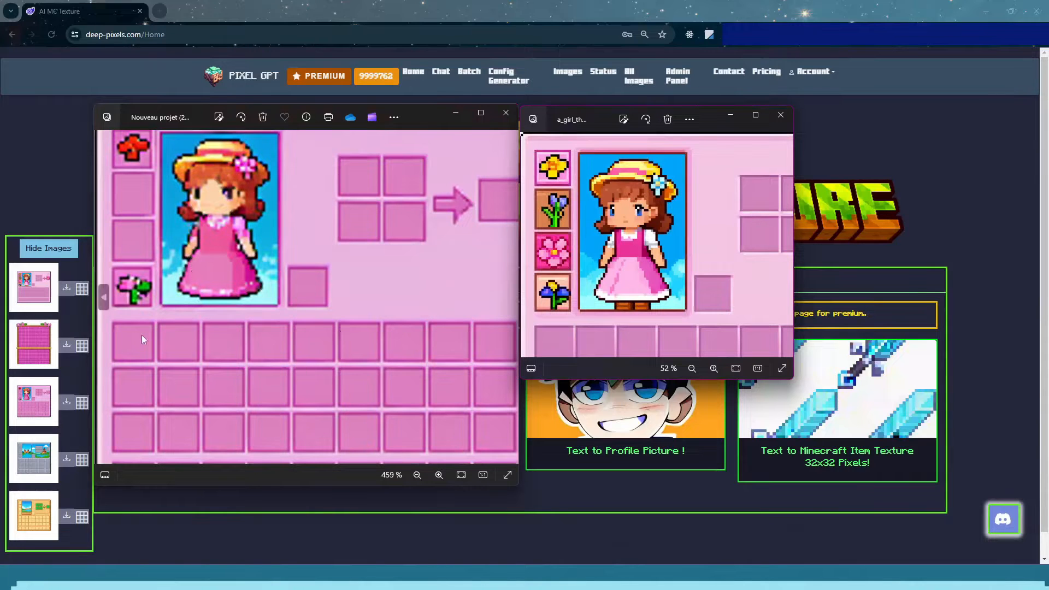
{"action": "scroll", "coordinate": [315, 316], "scroll_direction": "up", "scroll_amount": 2}
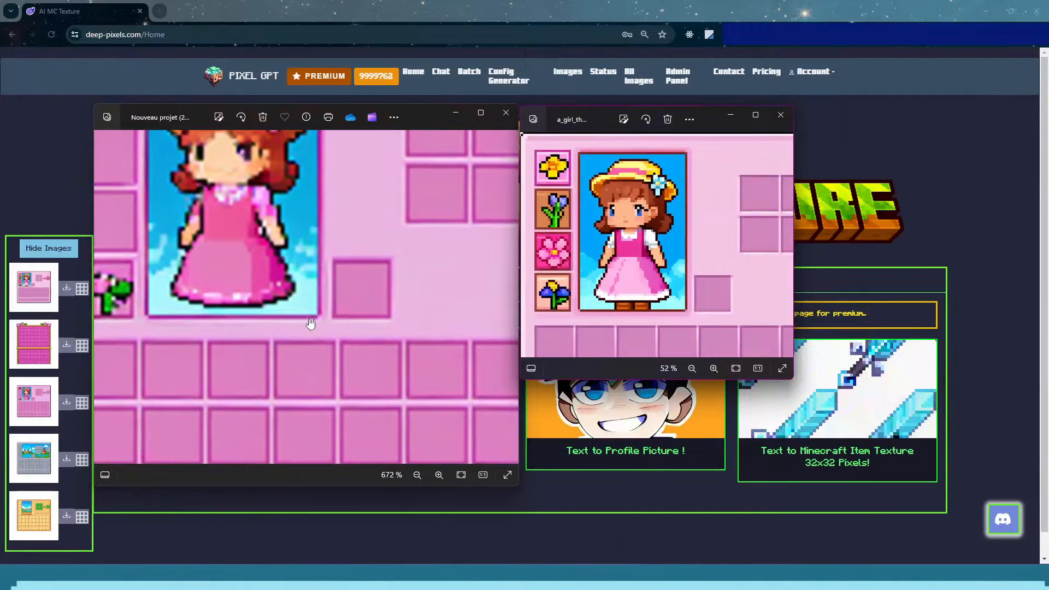
{"action": "scroll", "coordinate": [312, 322], "scroll_direction": "up", "scroll_amount": 2}
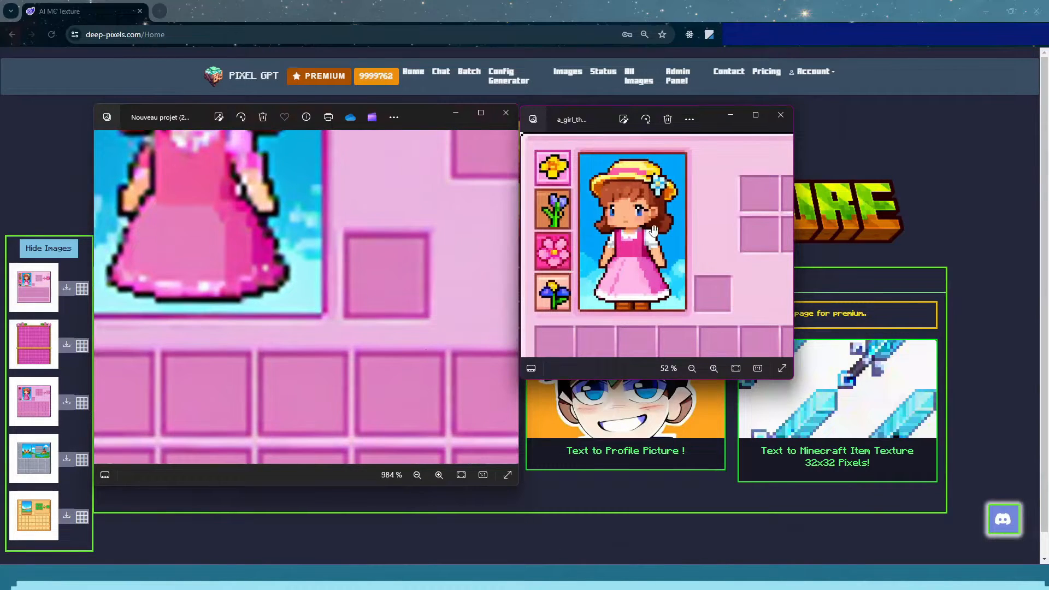
{"action": "scroll", "coordinate": [641, 243], "scroll_direction": "up", "scroll_amount": 2}
{"action": "scroll", "coordinate": [278, 329], "scroll_direction": "down", "scroll_amount": 2}
{"action": "scroll", "coordinate": [213, 322], "scroll_direction": "down", "scroll_amount": 2}
{"action": "scroll", "coordinate": [211, 304], "scroll_direction": "down", "scroll_amount": 4}
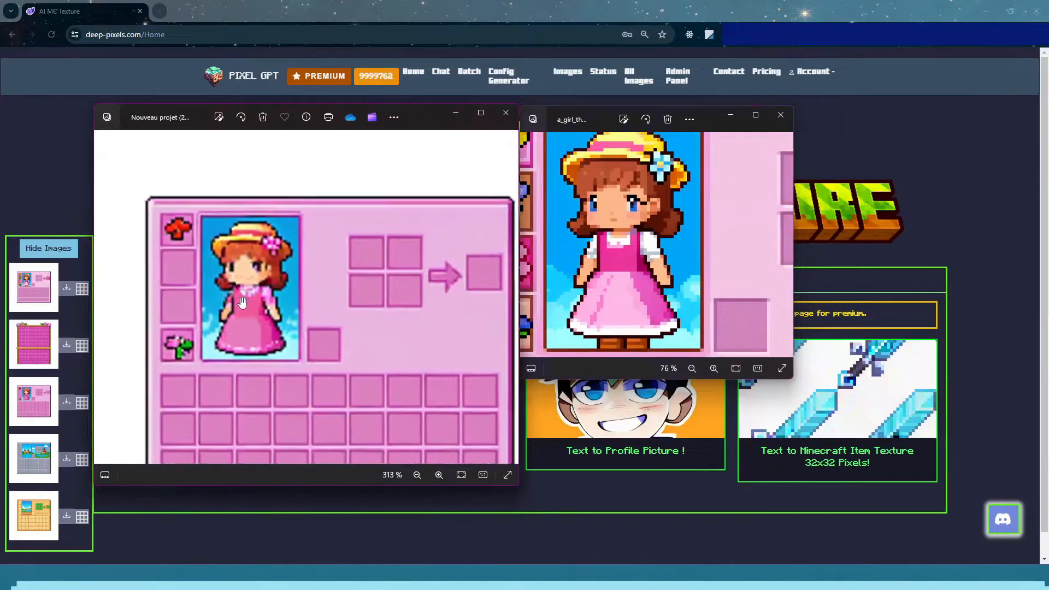
{"action": "left_click_drag", "start_coordinate": [616, 244], "coordinate": [650, 242]}
Compare the inventory slot grids of the two GUI images, and close both images
{"action": "scroll", "coordinate": [650, 242], "scroll_direction": "down", "scroll_amount": 5}
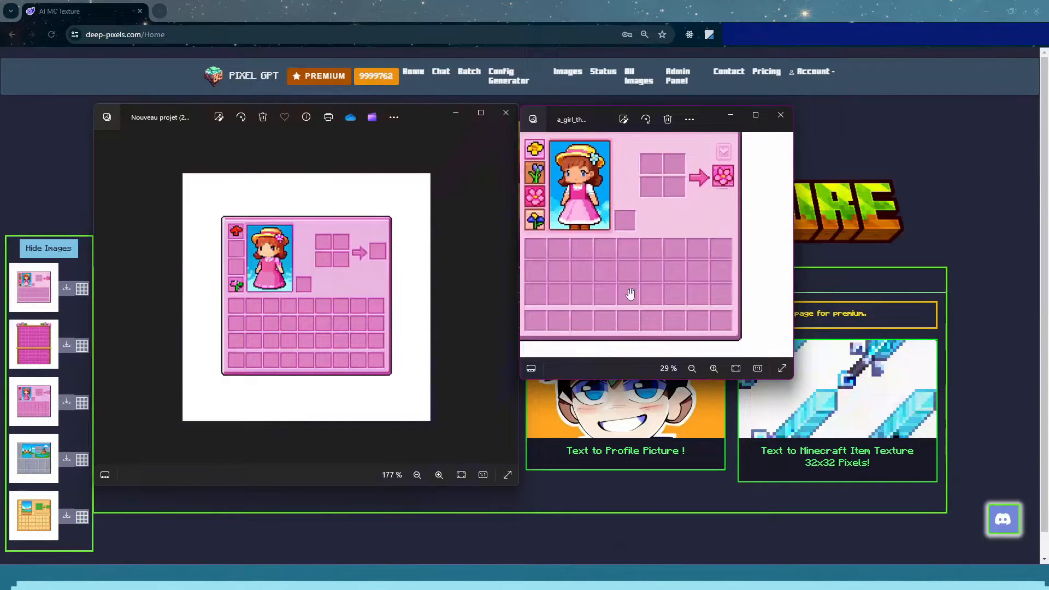
{"action": "scroll", "coordinate": [727, 307], "scroll_direction": "up", "scroll_amount": 4}
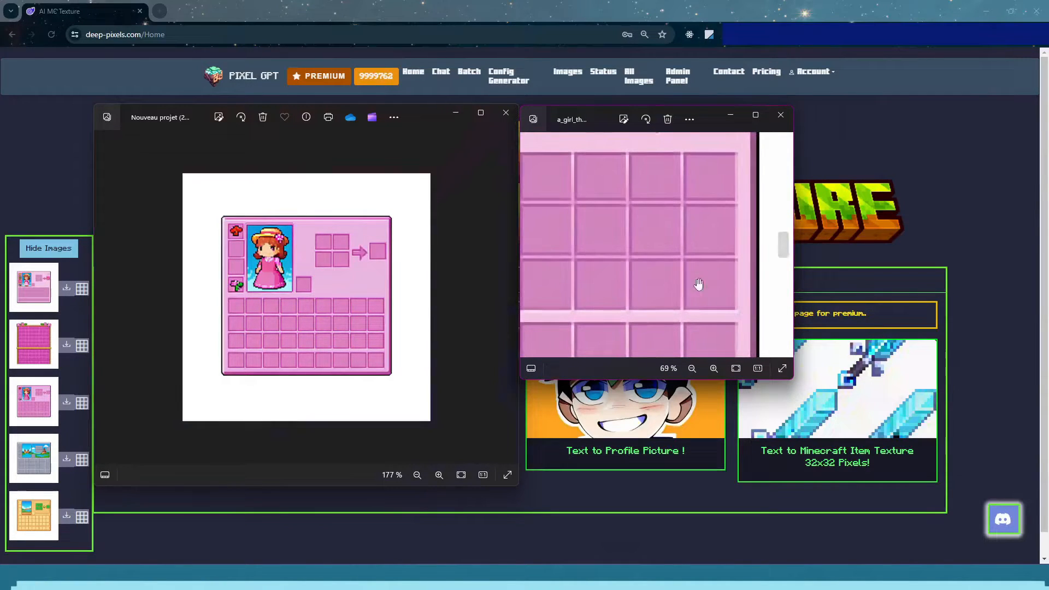
{"action": "scroll", "coordinate": [703, 286], "scroll_direction": "down", "scroll_amount": 4}
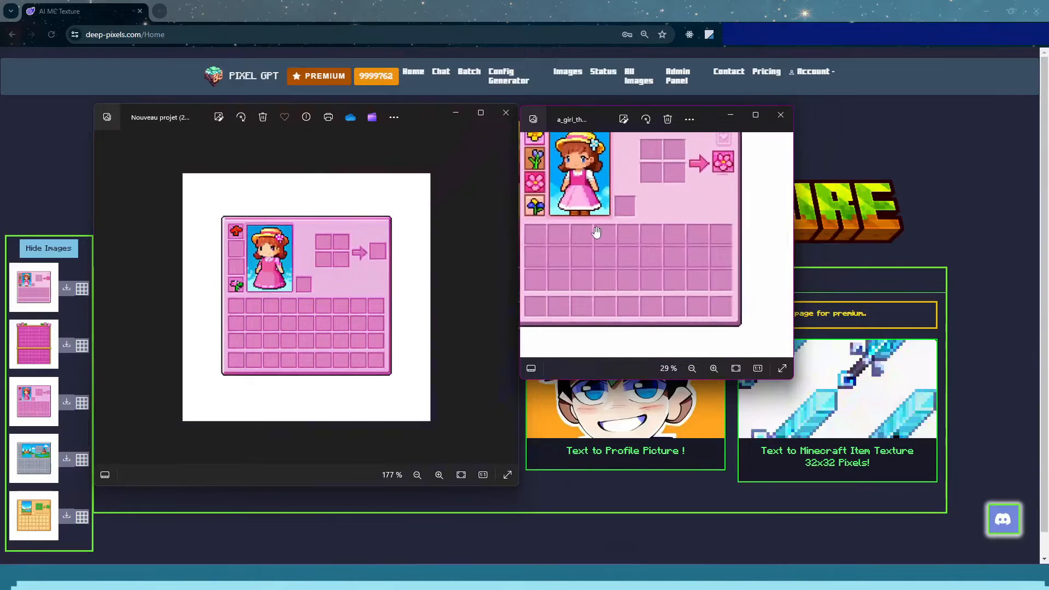
{"action": "scroll", "coordinate": [696, 276], "scroll_direction": "up", "scroll_amount": 2}
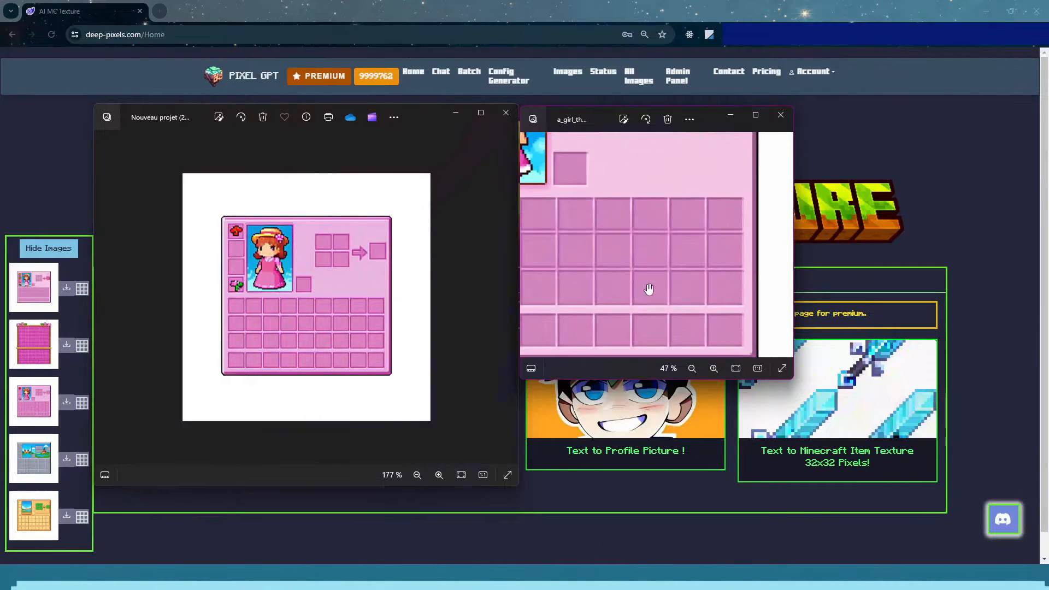
{"action": "scroll", "coordinate": [659, 247], "scroll_direction": "down", "scroll_amount": 2}
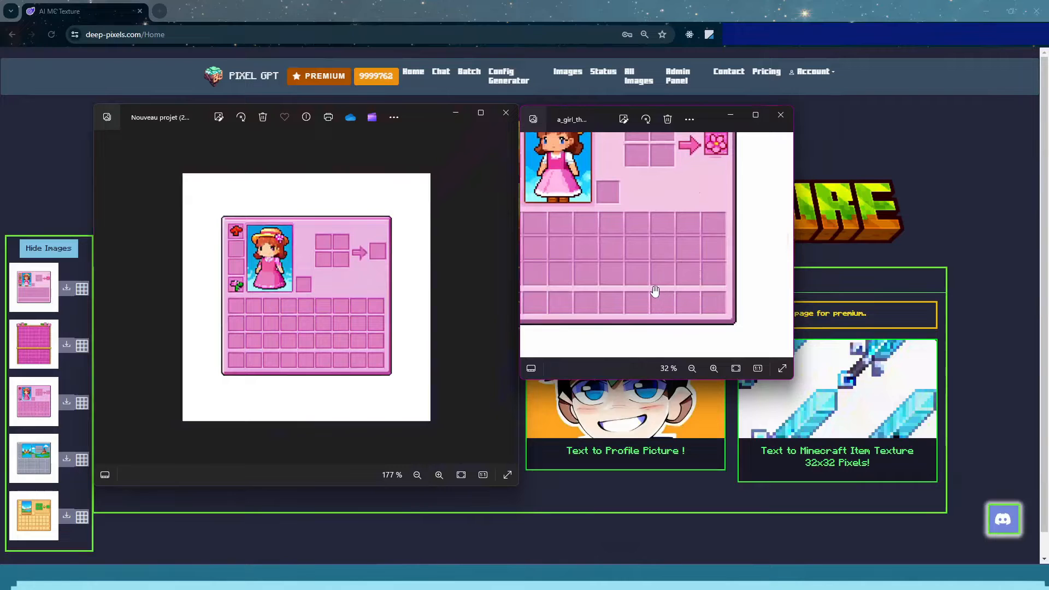
{"action": "left_click", "coordinate": [239, 312]}
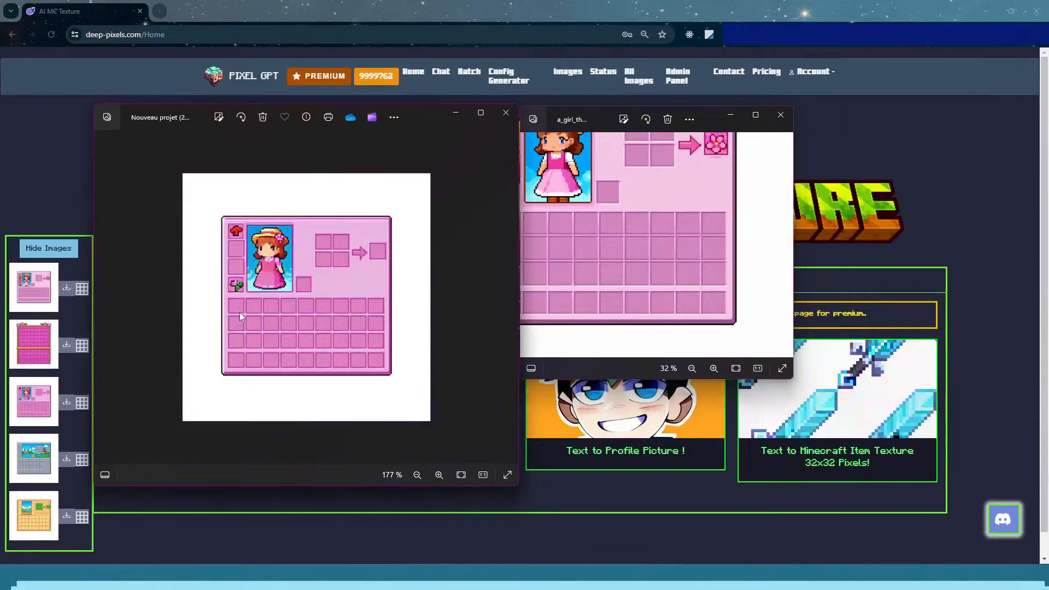
{"action": "scroll", "coordinate": [239, 313], "scroll_direction": "up", "scroll_amount": 2}
{"action": "left_click", "coordinate": [598, 234]}
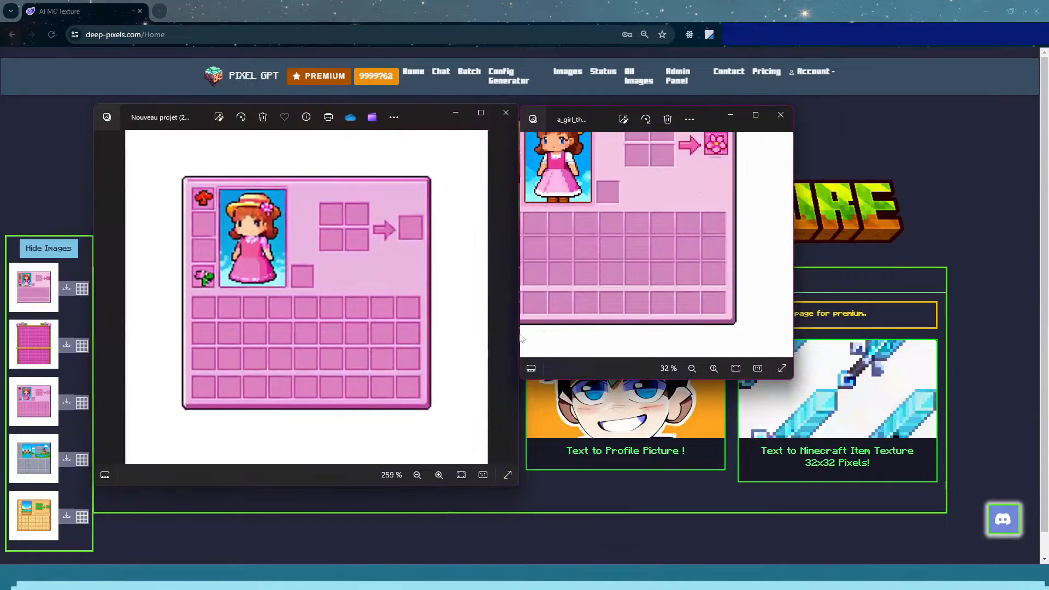
{"action": "scroll", "coordinate": [613, 272], "scroll_direction": "down", "scroll_amount": 2}
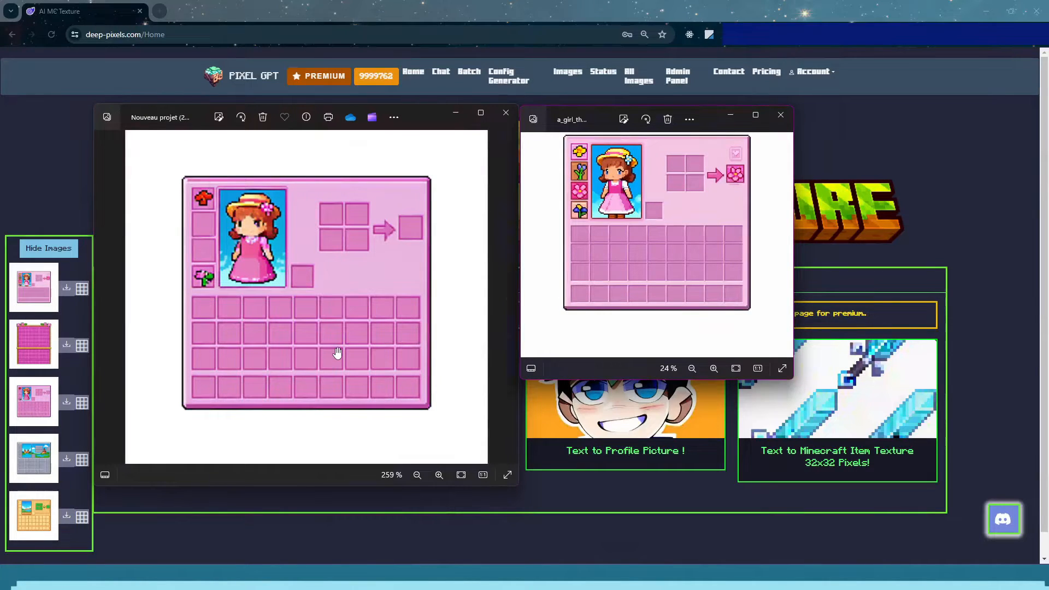
{"action": "left_click", "coordinate": [501, 120]}
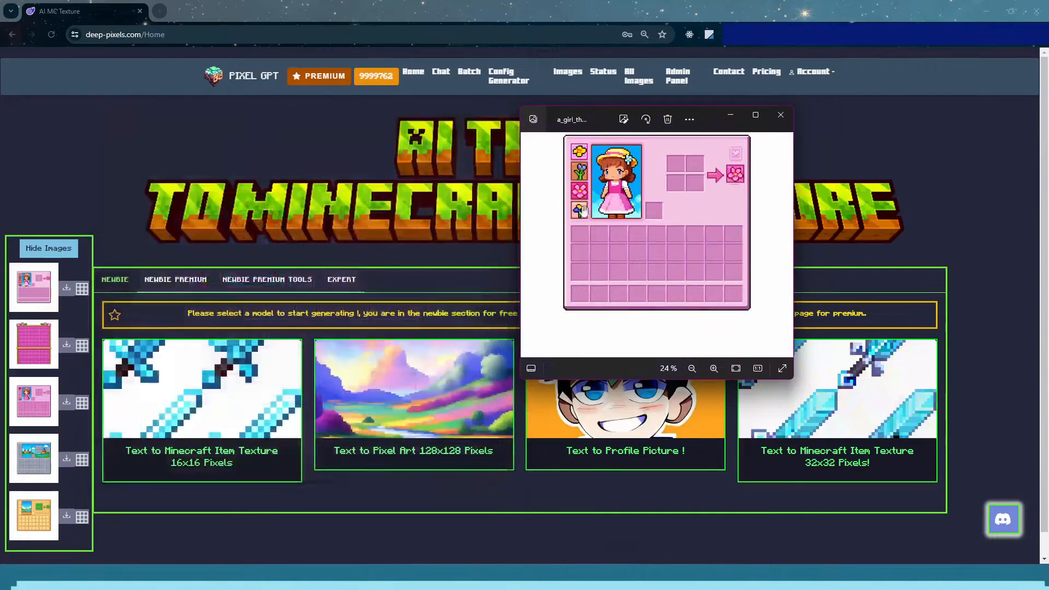
{"action": "left_click", "coordinate": [781, 115]}
Hide the generated images list and show the Expert generation section
{"action": "left_click", "coordinate": [325, 287]}
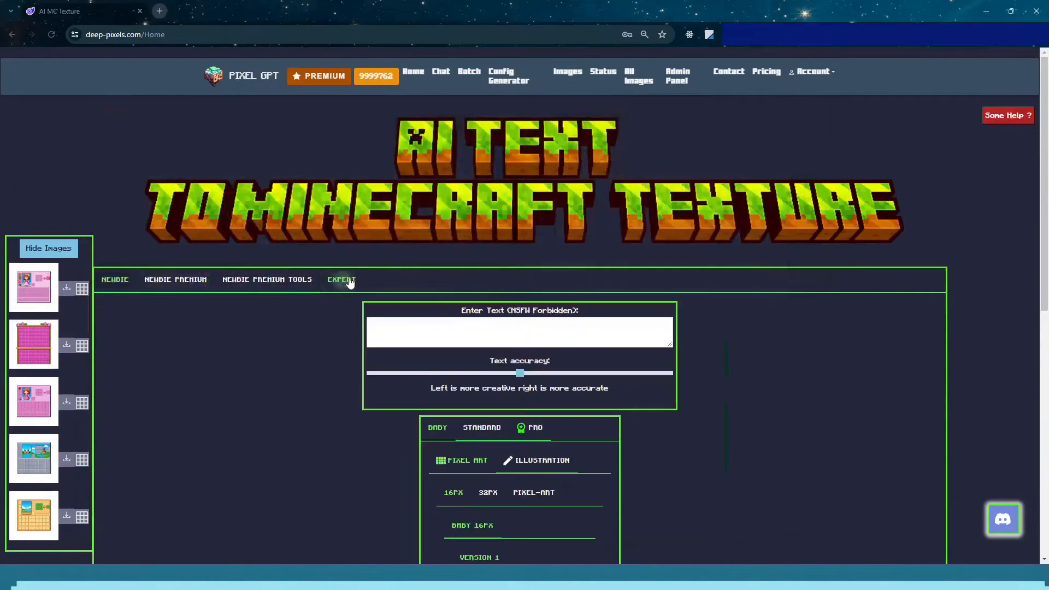
{"action": "left_click", "coordinate": [48, 255]}
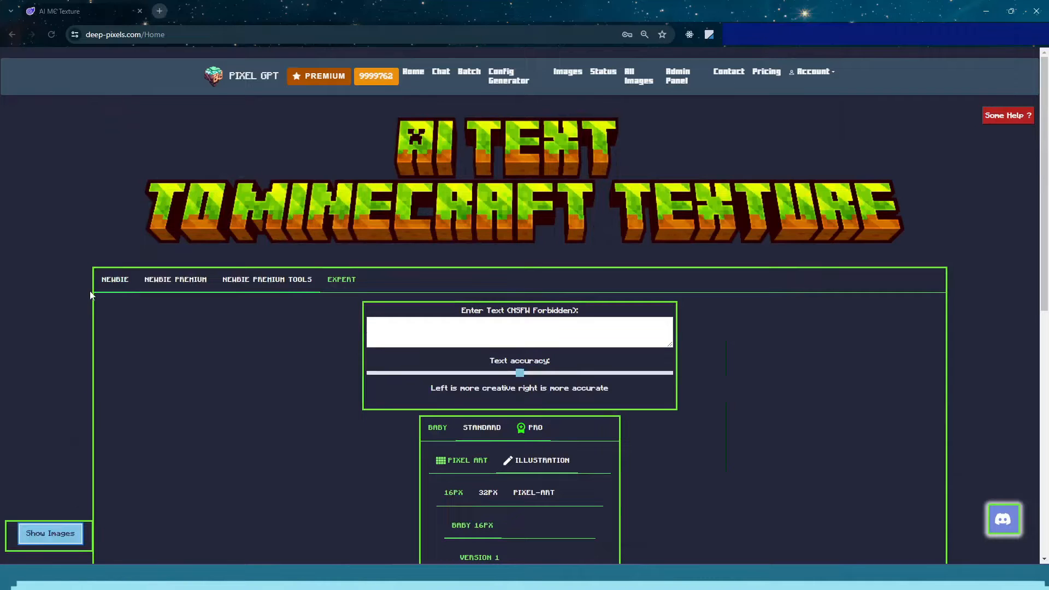
{"action": "left_click", "coordinate": [115, 281]}
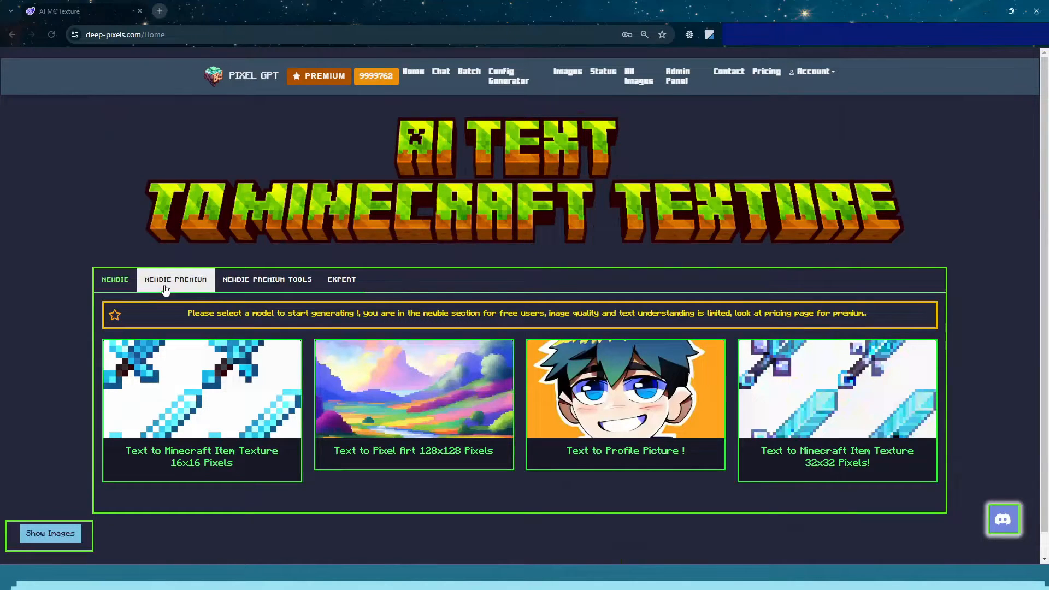
{"action": "left_click", "coordinate": [342, 280]}
Enter the prompt "I want a lava landscape with dinosaurs" as the generation text
{"action": "left_click", "coordinate": [502, 334]}
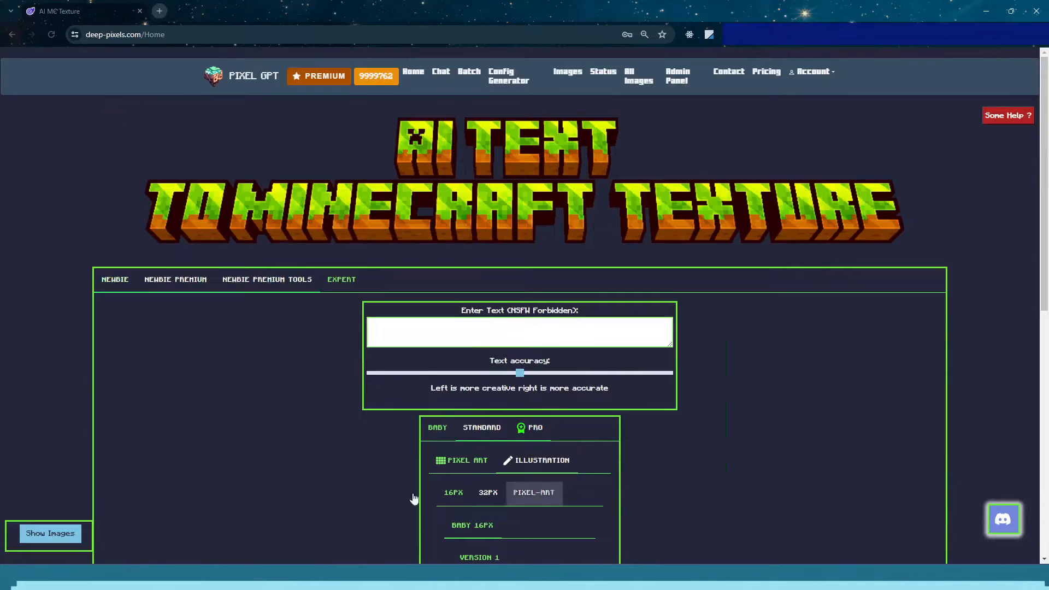
{"action": "scroll", "coordinate": [547, 382], "scroll_direction": "down", "scroll_amount": 3}
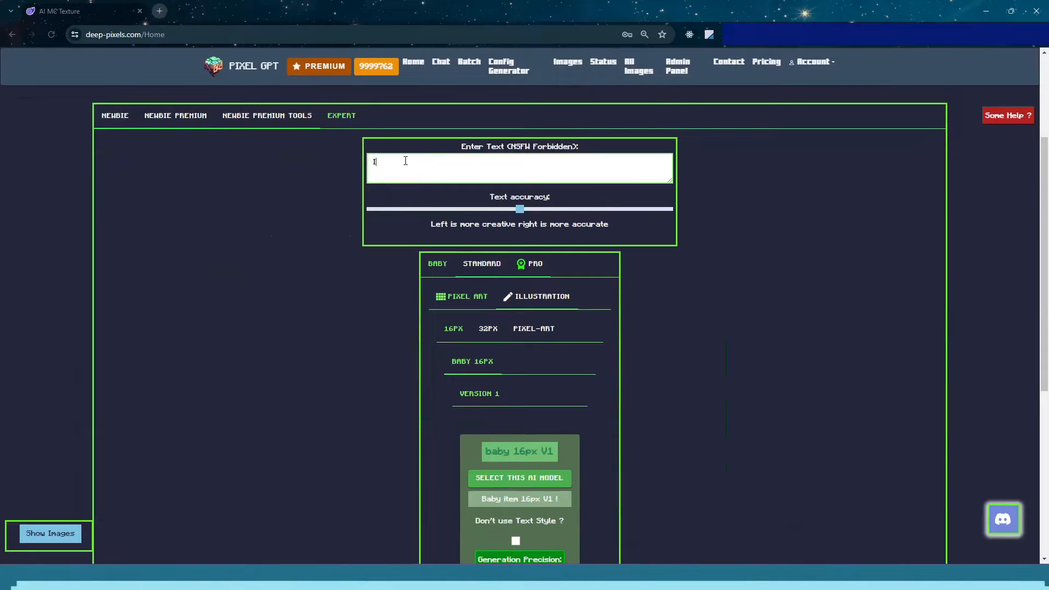
{"action": "type", "text": "t a lava landscape with dinosaurs"}
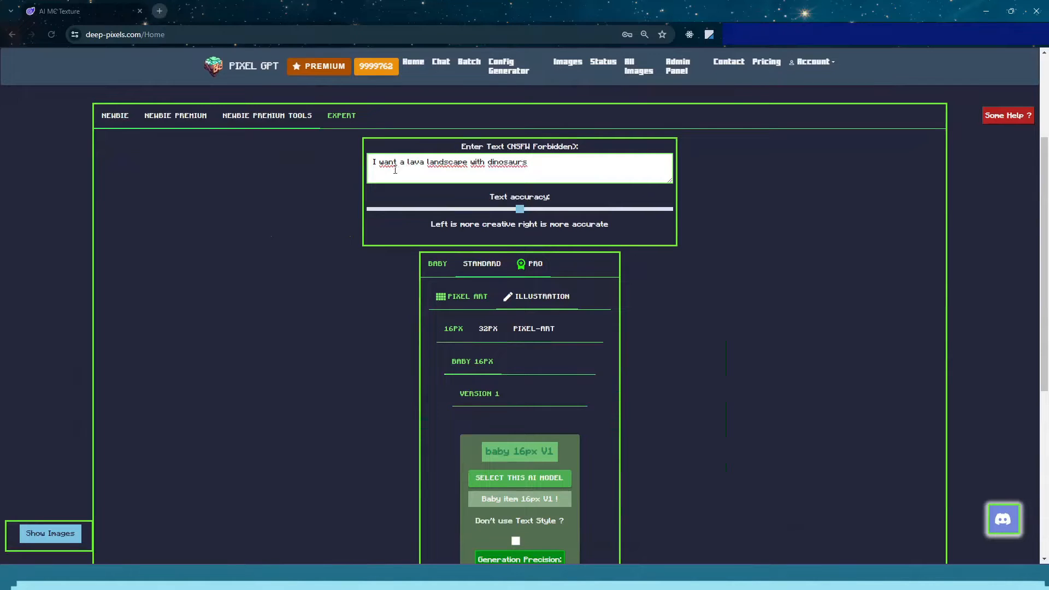
Extend the prompt to read "I want an inventory gui with empty slots with a lava landscape with dinosaurs"
{"action": "type", "text": "want an inv"}
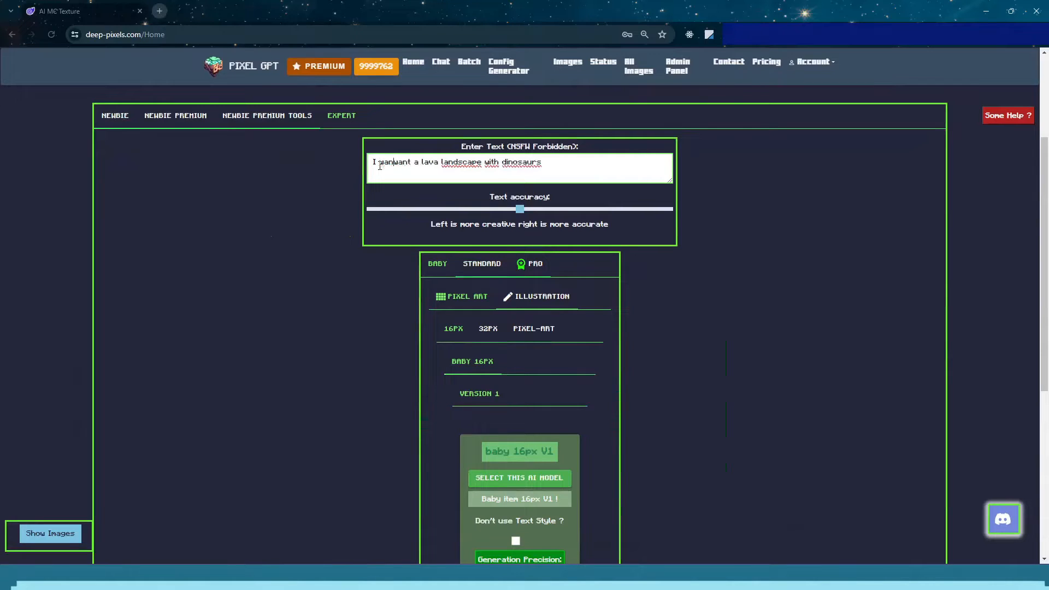
{"action": "type", "text": "entory gui with "}
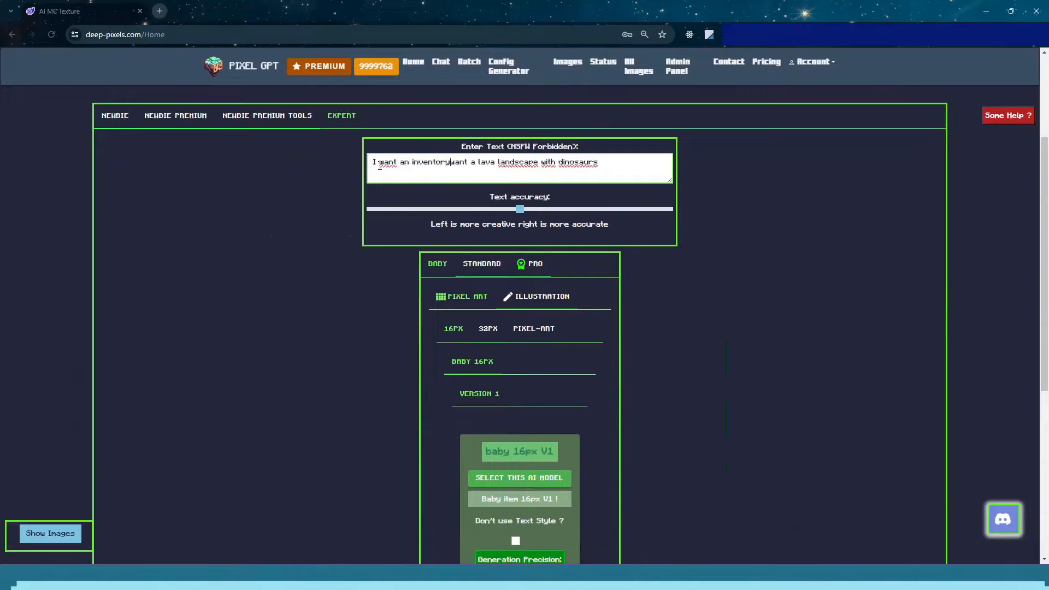
{"action": "type", "text": "epty slots"}
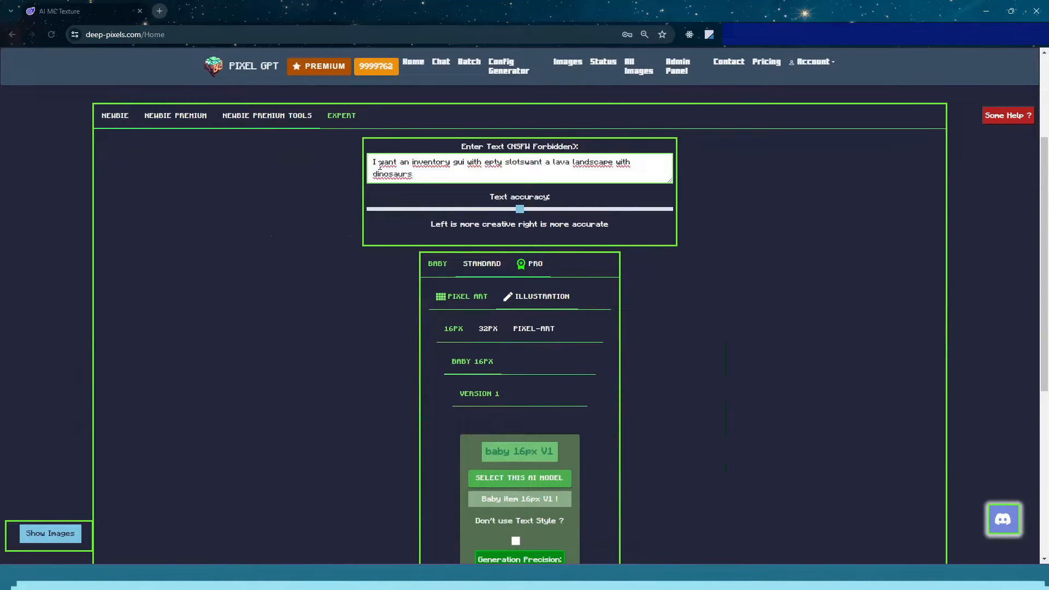
{"action": "left_click", "coordinate": [489, 162]}
{"action": "type", "text": "mp"}
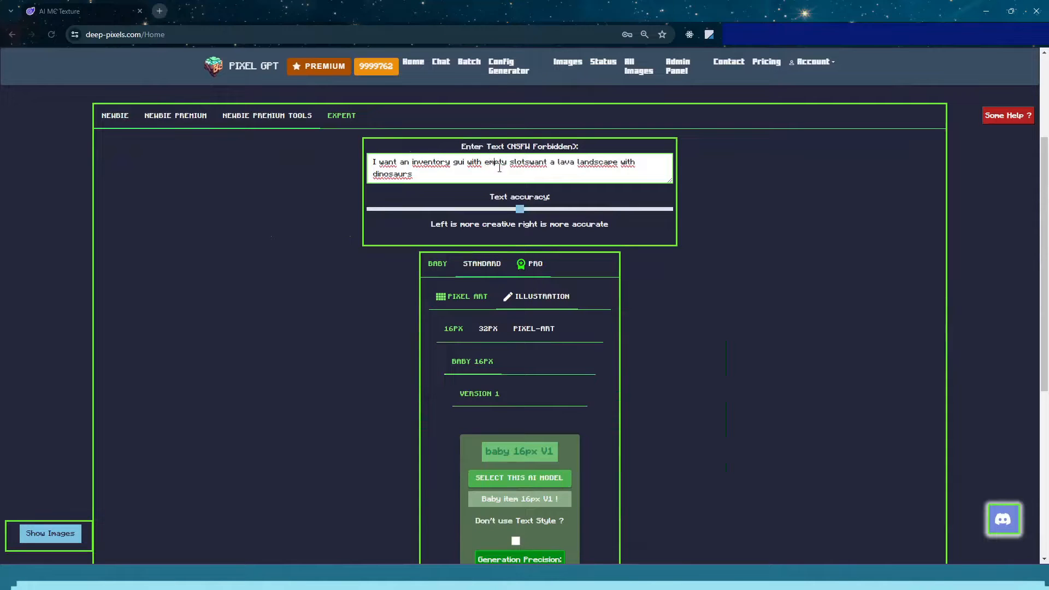
{"action": "left_click", "coordinate": [529, 162]}
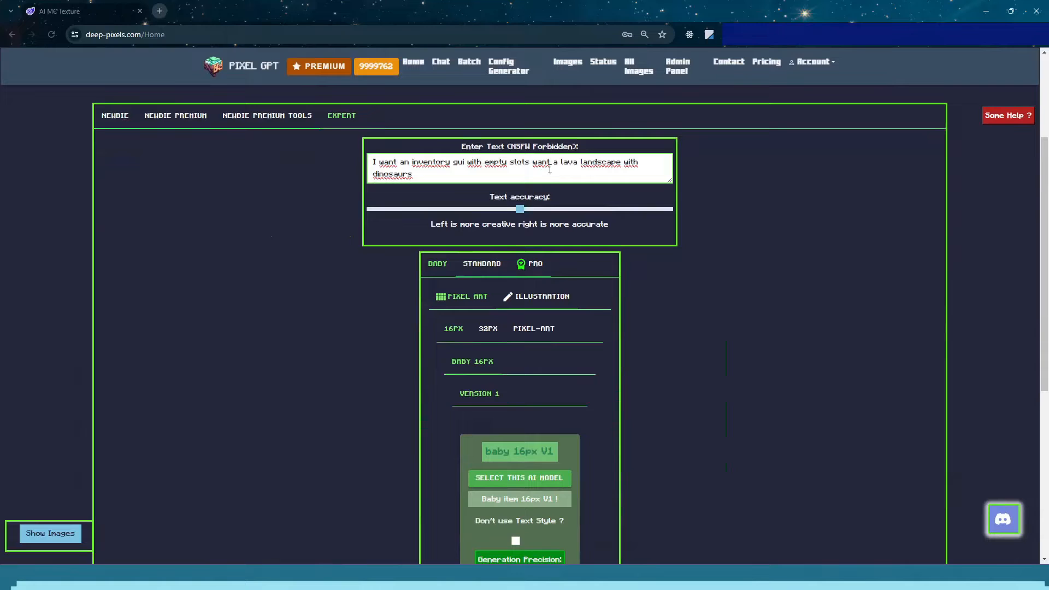
{"action": "left_click_drag", "start_coordinate": [553, 164], "coordinate": [537, 158]}
{"action": "type", "text": "with"}
{"action": "left_click_drag", "start_coordinate": [419, 174], "coordinate": [372, 172]}
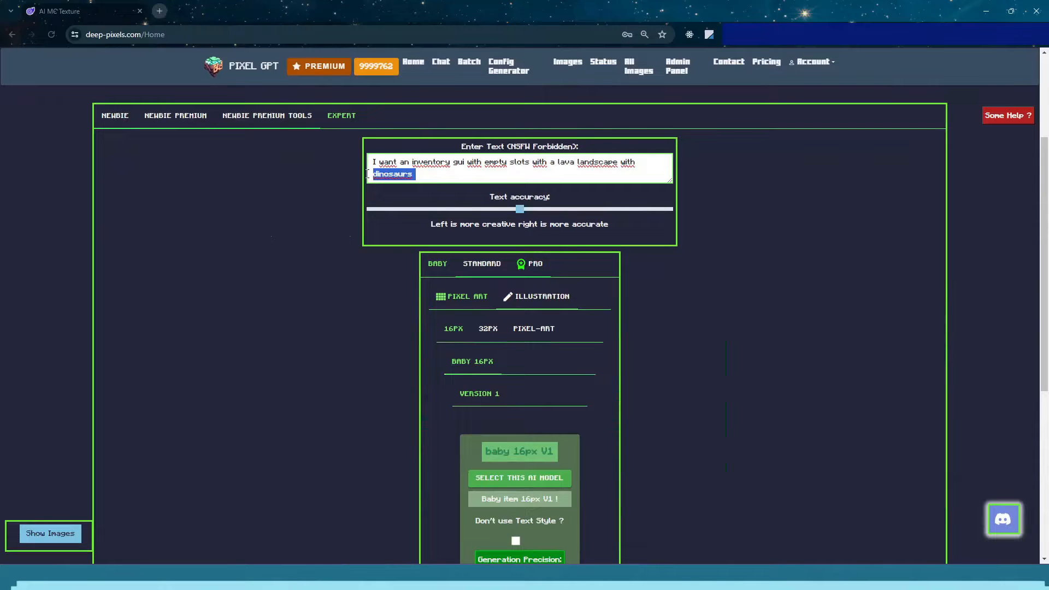
{"action": "left_click", "coordinate": [429, 174]}
{"action": "key", "text": "BackSpace"}
Select the Standard pixel art 256px model Medium Any GUI MQ, version 1, as the AI model
{"action": "left_click", "coordinate": [480, 266]}
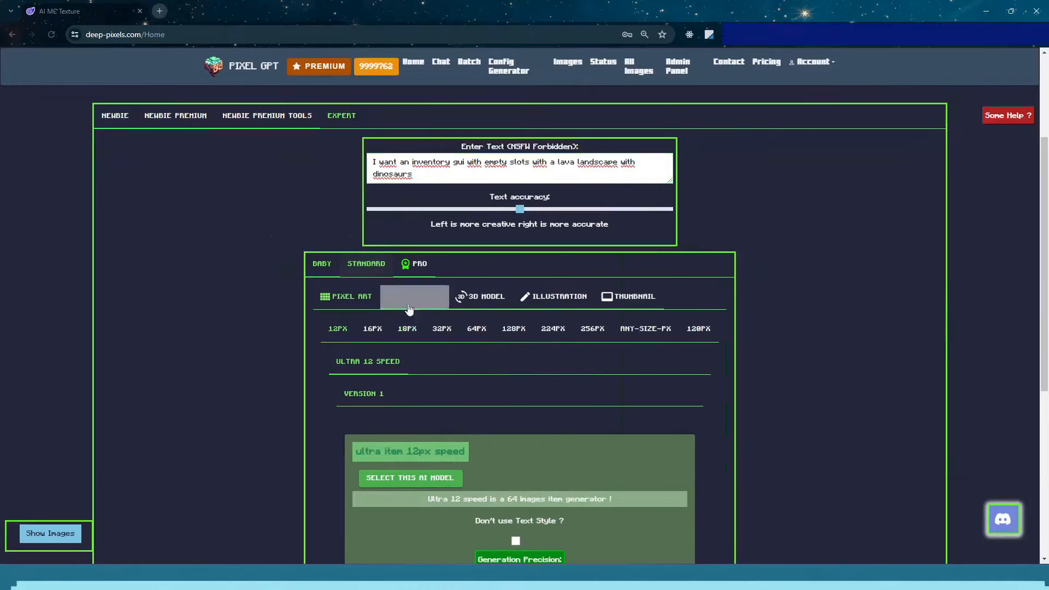
{"action": "left_click", "coordinate": [593, 328]}
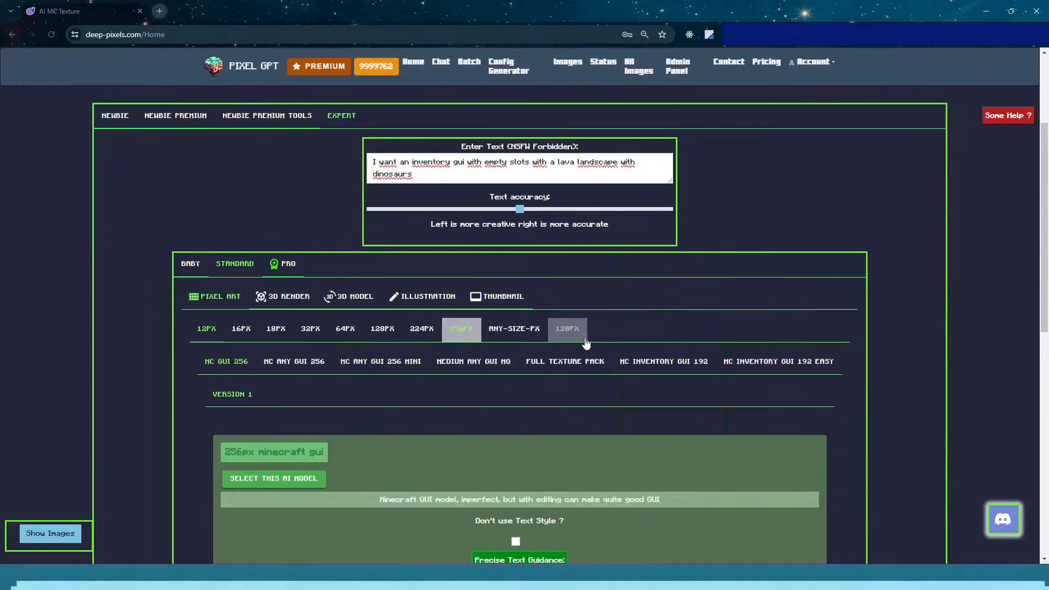
{"action": "left_click", "coordinate": [473, 361]}
{"action": "scroll", "coordinate": [316, 411], "scroll_direction": "down", "scroll_amount": 4}
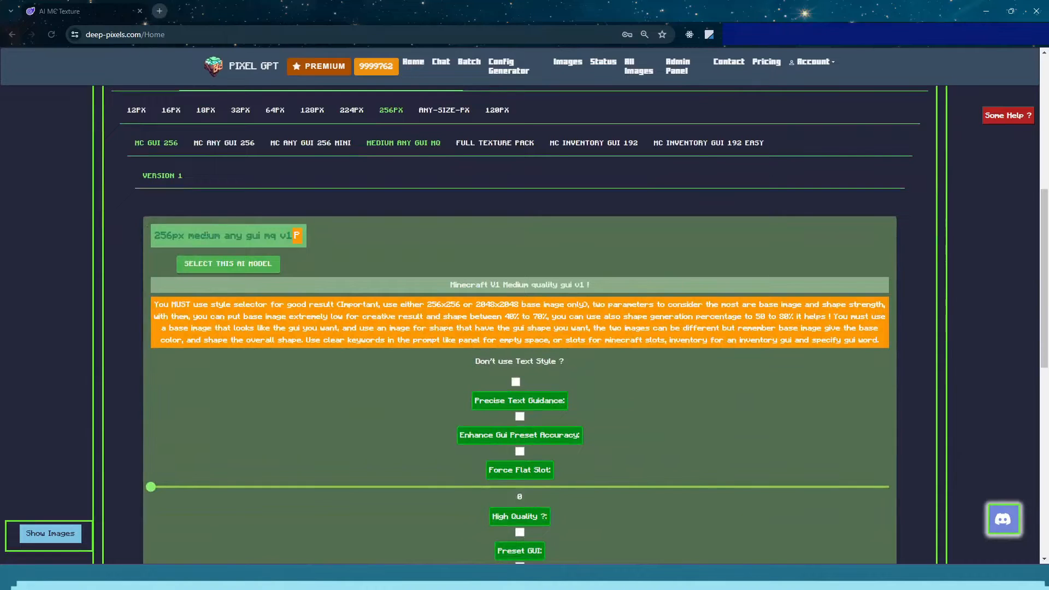
{"action": "left_click", "coordinate": [233, 266]}
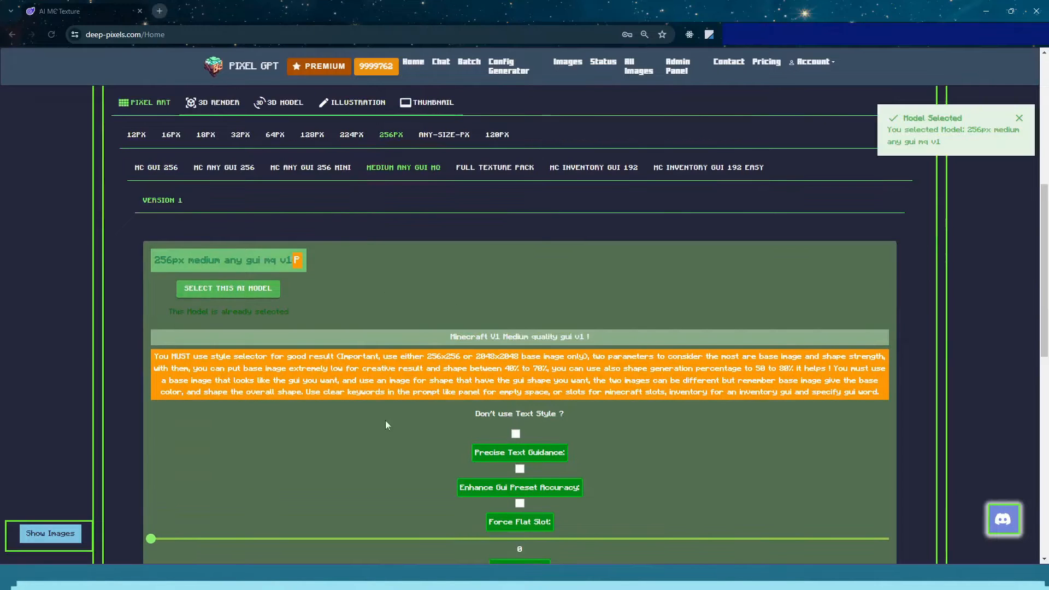
Enable the GUI preset with the inventory type and the simple variant, and turn on High Quality
{"action": "scroll", "coordinate": [458, 392], "scroll_direction": "down", "scroll_amount": 5}
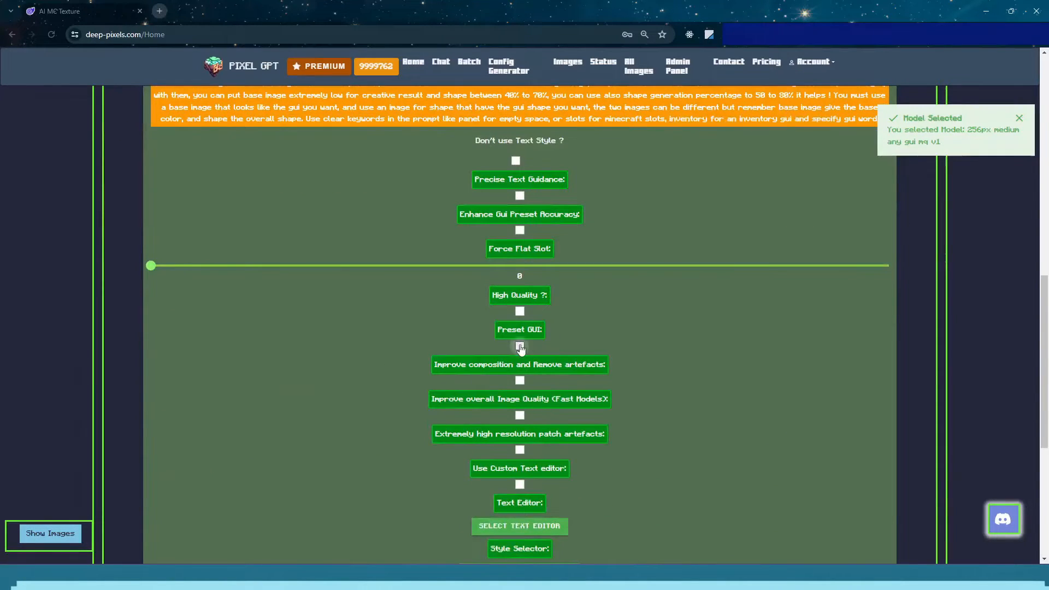
{"action": "left_click", "coordinate": [519, 346]}
{"action": "left_click", "coordinate": [414, 362]}
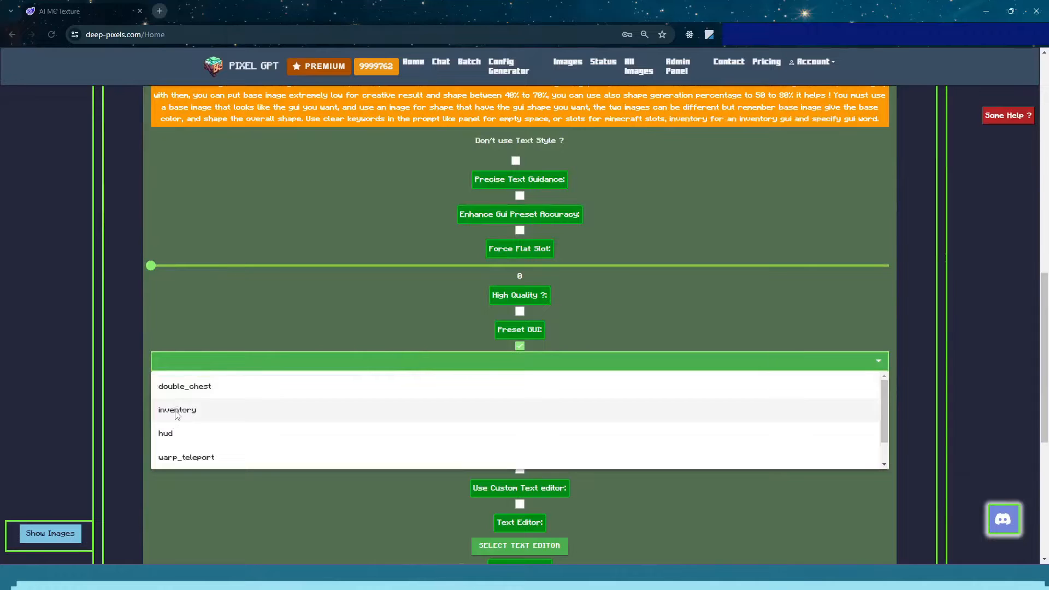
{"action": "left_click", "coordinate": [177, 411]}
{"action": "left_click", "coordinate": [487, 380]}
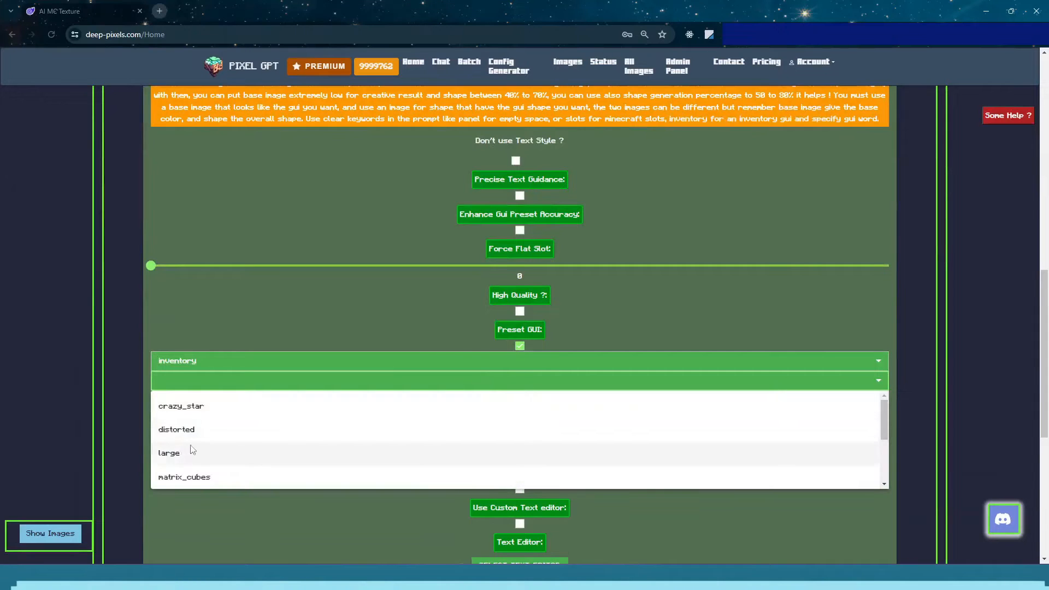
{"action": "scroll", "coordinate": [188, 437], "scroll_direction": "down", "scroll_amount": 3}
{"action": "left_click", "coordinate": [179, 408]}
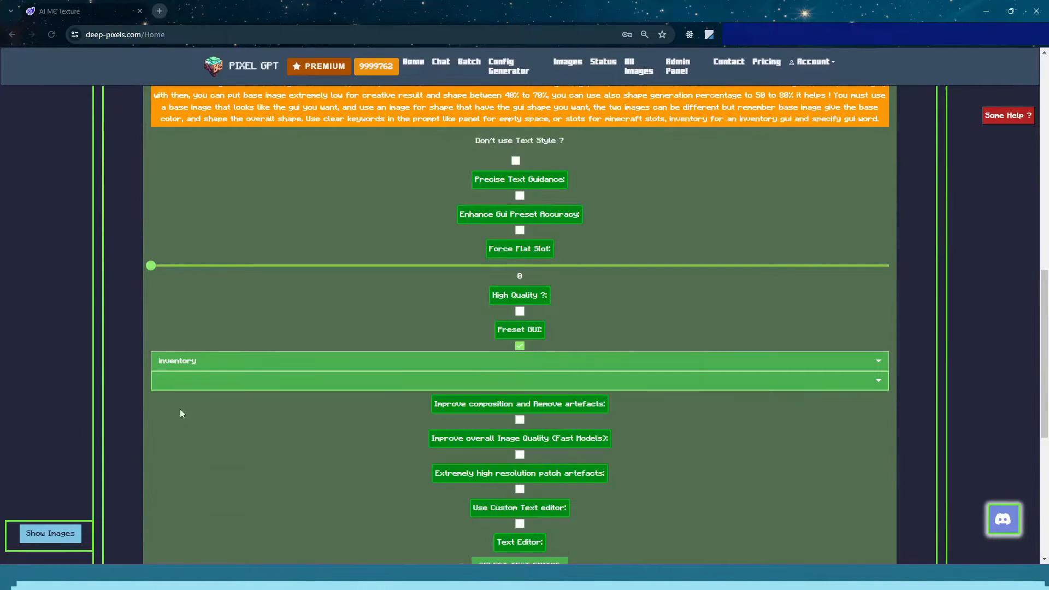
{"action": "left_click", "coordinate": [520, 312]}
{"action": "left_click", "coordinate": [478, 292]}
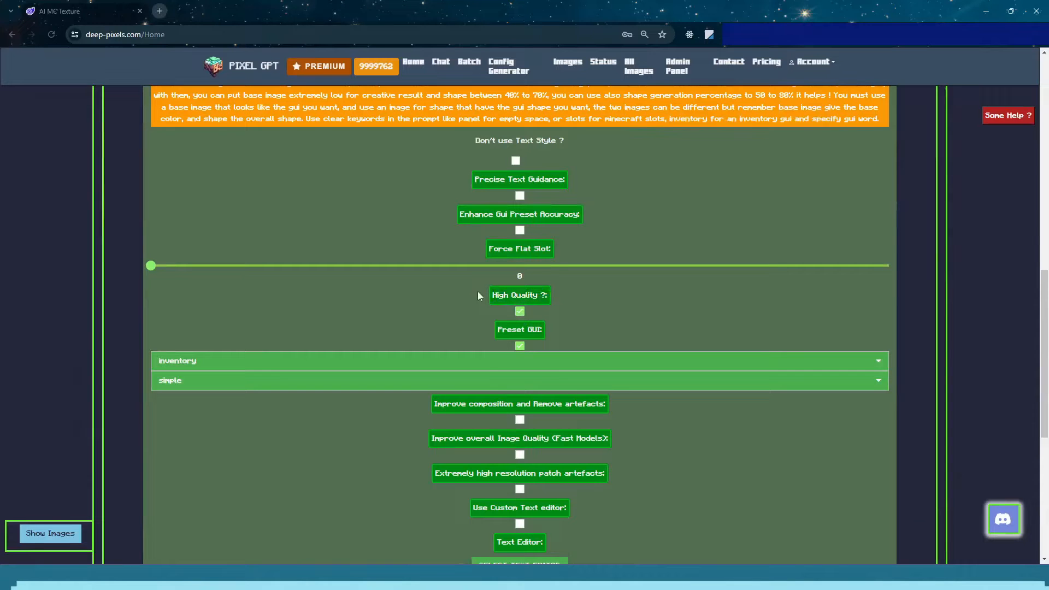
Lower the Shape Strength and the Shape affects percent of Generation in the image reference settings, and apply the selections
{"action": "scroll", "coordinate": [383, 344], "scroll_direction": "down", "scroll_amount": 4}
{"action": "left_click", "coordinate": [488, 397]}
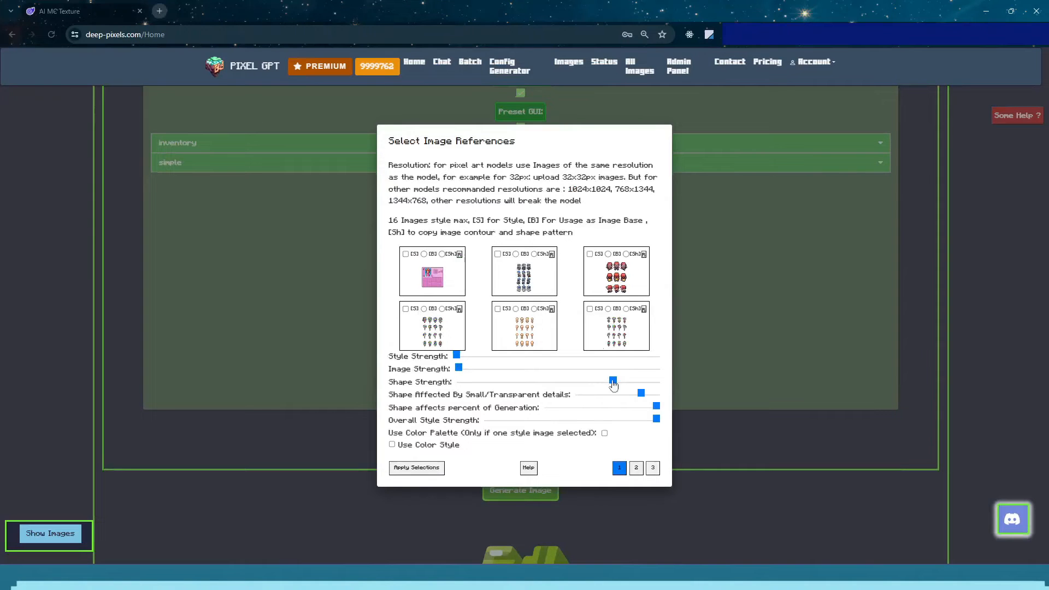
{"action": "left_click_drag", "start_coordinate": [656, 409], "coordinate": [569, 383]}
{"action": "left_click_drag", "start_coordinate": [615, 408], "coordinate": [615, 409]}
{"action": "left_click_drag", "start_coordinate": [610, 413], "coordinate": [602, 413]}
{"action": "left_click", "coordinate": [423, 469]}
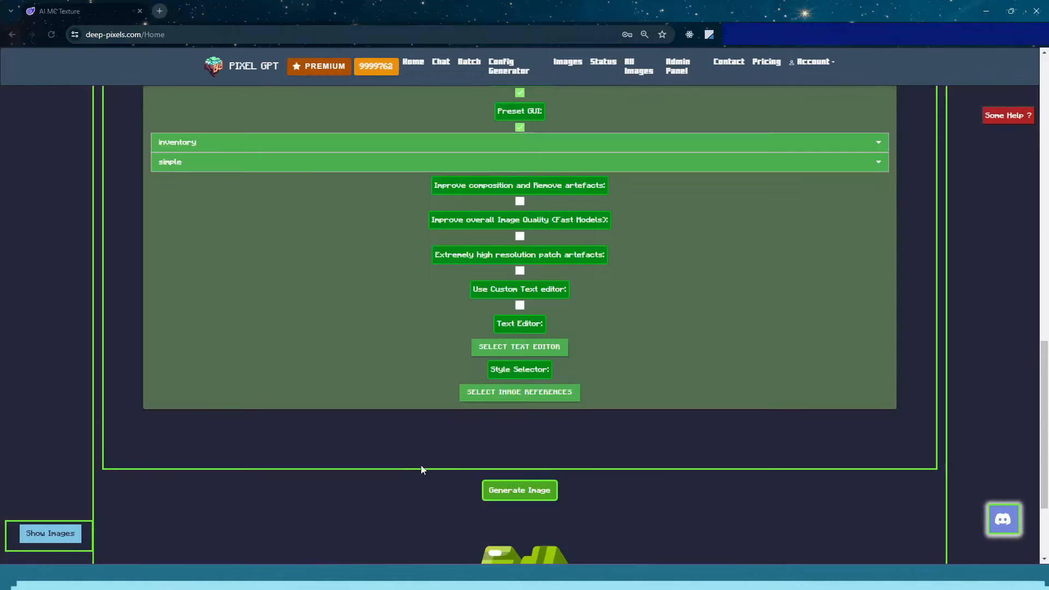
Generate several images from the lava and dinosaur inventory GUI prompt
{"action": "left_click", "coordinate": [520, 490]}
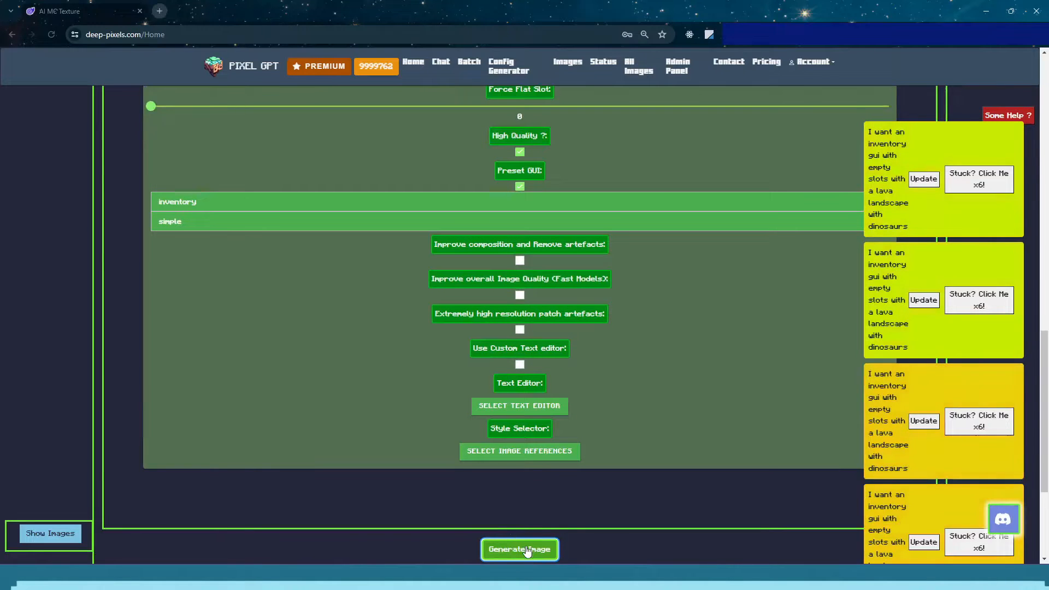
{"action": "left_click", "coordinate": [527, 552]}
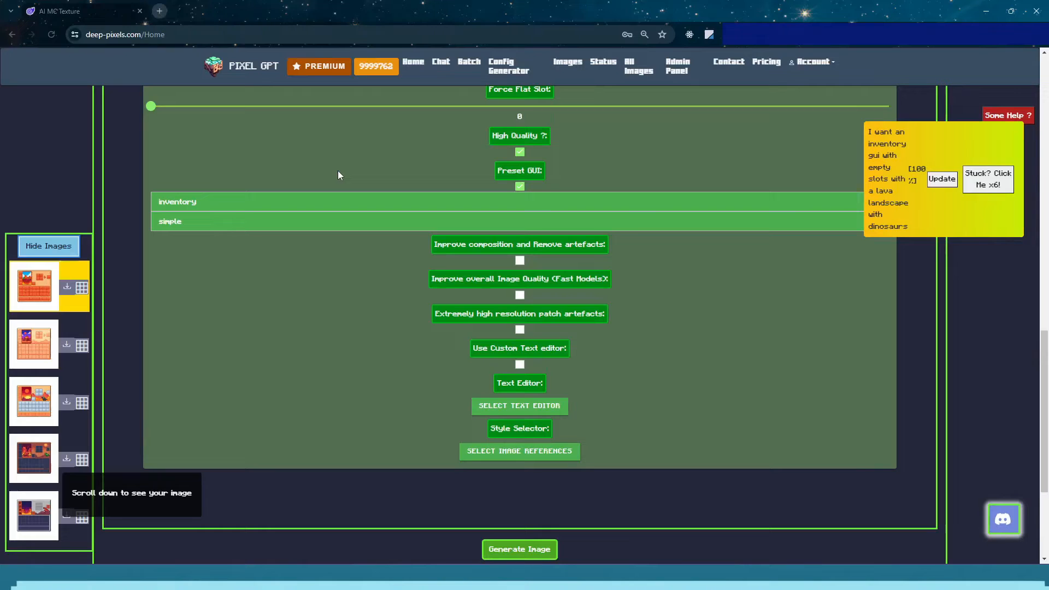
{"action": "scroll", "coordinate": [334, 222], "scroll_direction": "down", "scroll_amount": 1}
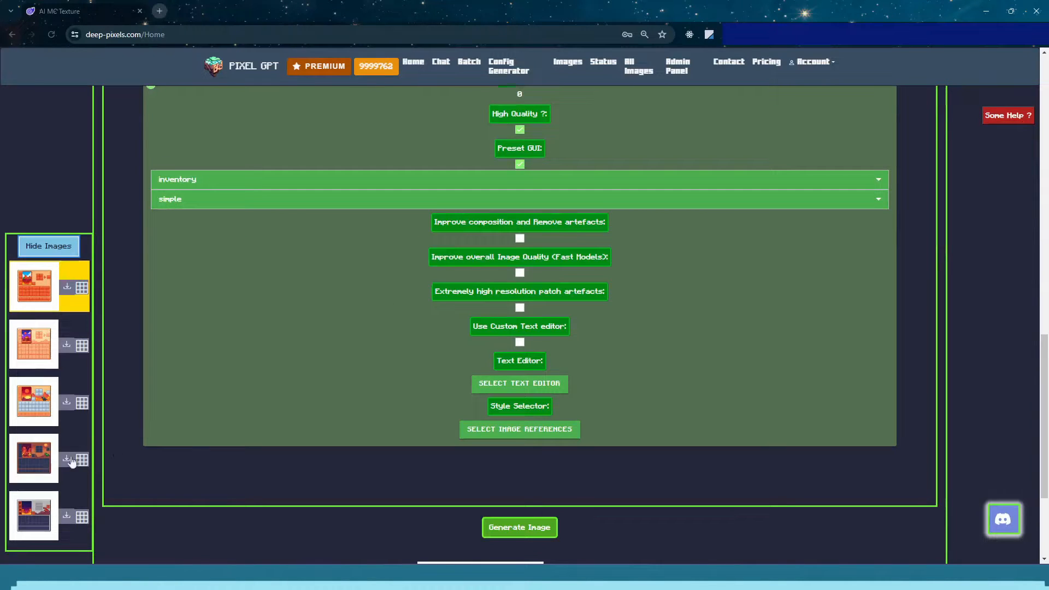
Open the account's My pictures gallery in a separate browser tab
{"action": "left_click", "coordinate": [820, 62]}
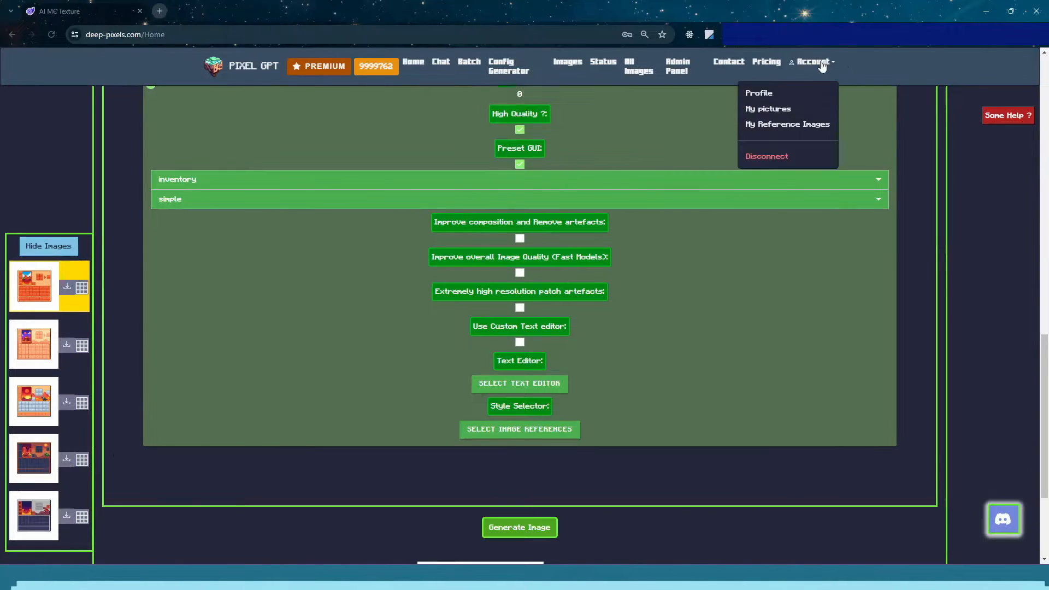
{"action": "middle_click", "coordinate": [768, 108]}
{"action": "left_click", "coordinate": [169, 7]}
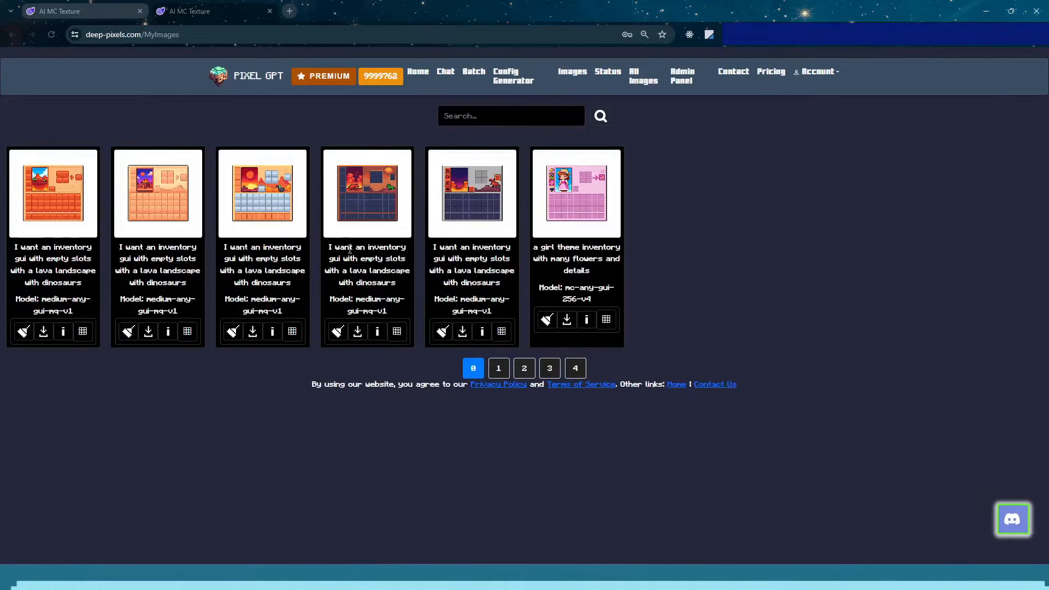
Examine the fourth, fifth, third and first lava inventory GUIs enlarged in the Image Grid Generator
{"action": "left_click", "coordinate": [397, 331]}
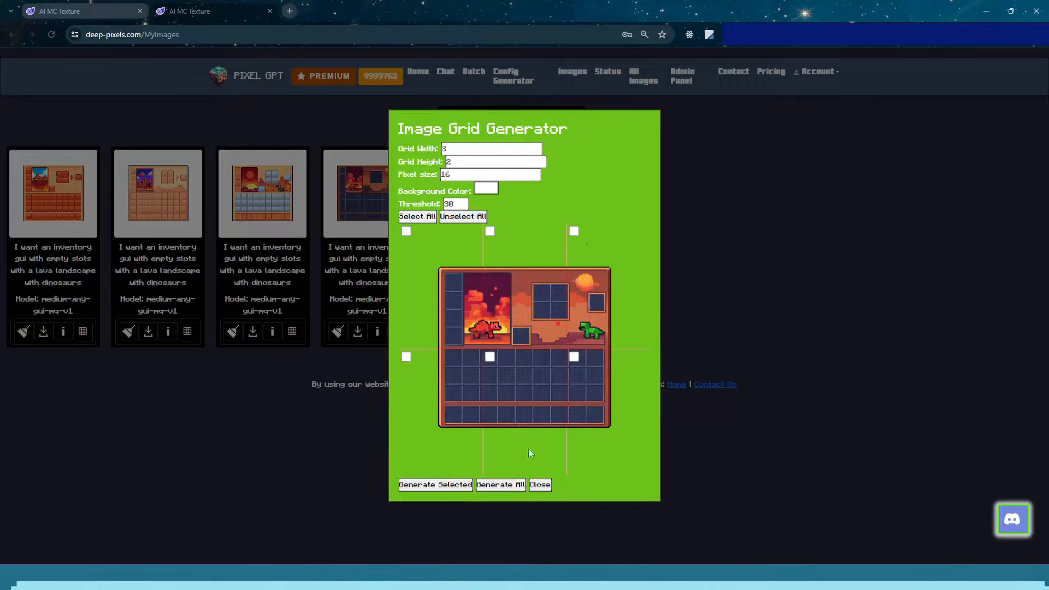
{"action": "left_click", "coordinate": [540, 485]}
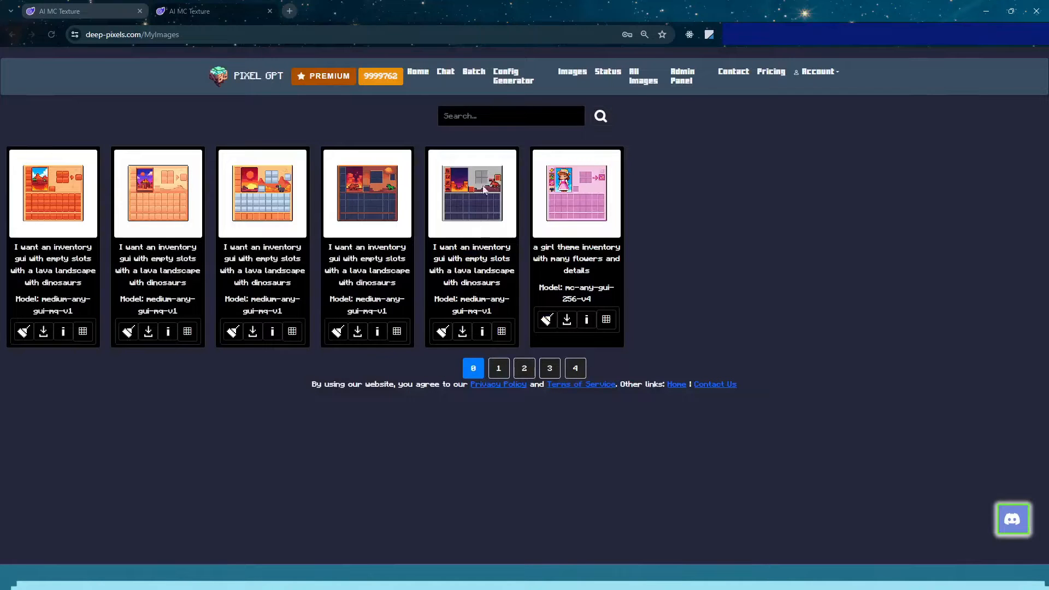
{"action": "left_click", "coordinate": [501, 333]}
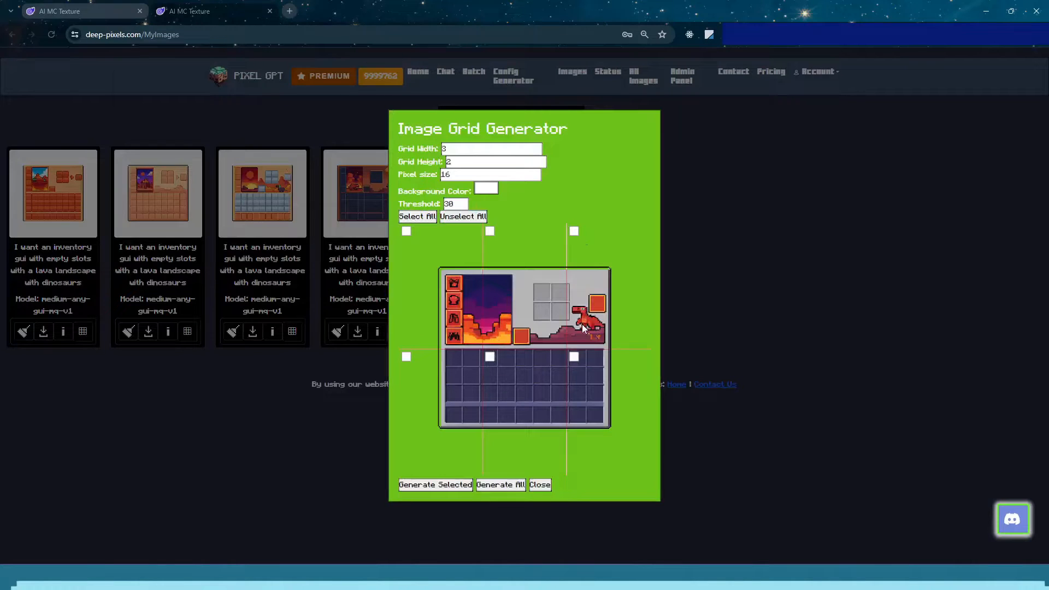
{"action": "left_click", "coordinate": [540, 485]}
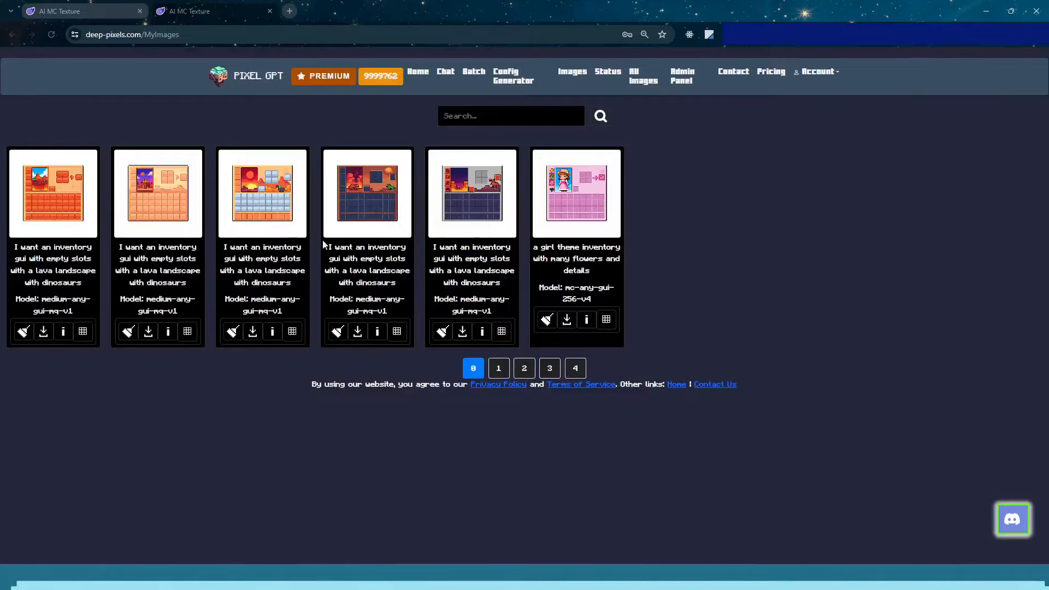
{"action": "left_click", "coordinate": [292, 332]}
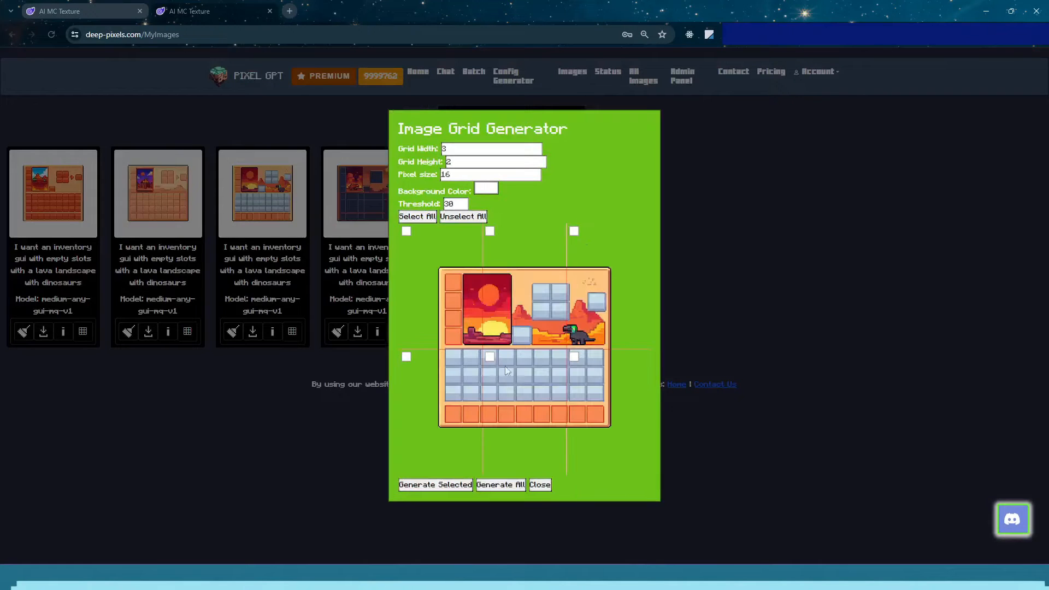
{"action": "left_click", "coordinate": [541, 485]}
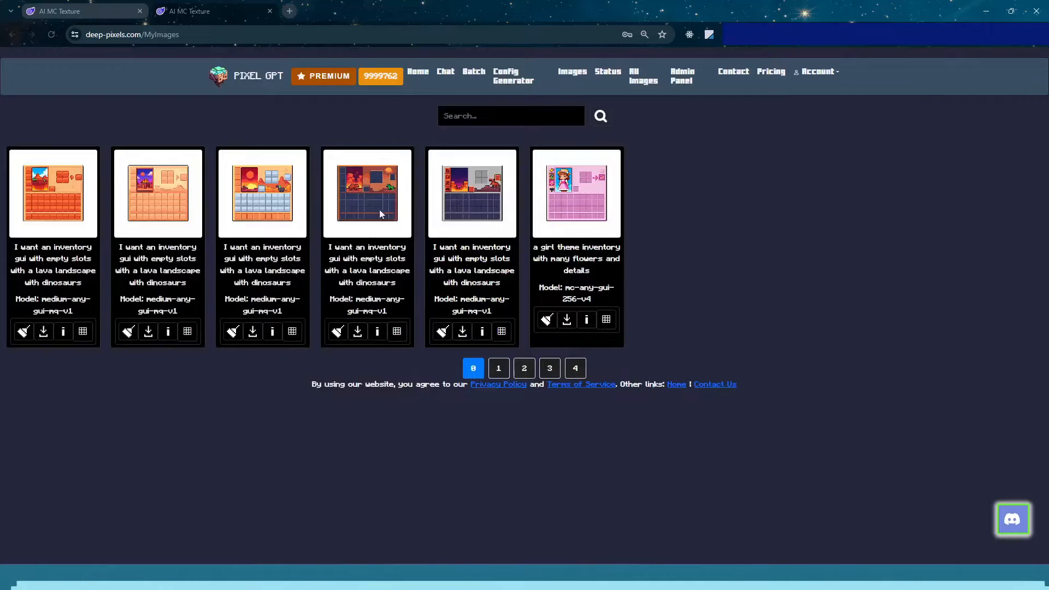
{"action": "left_click", "coordinate": [83, 332]}
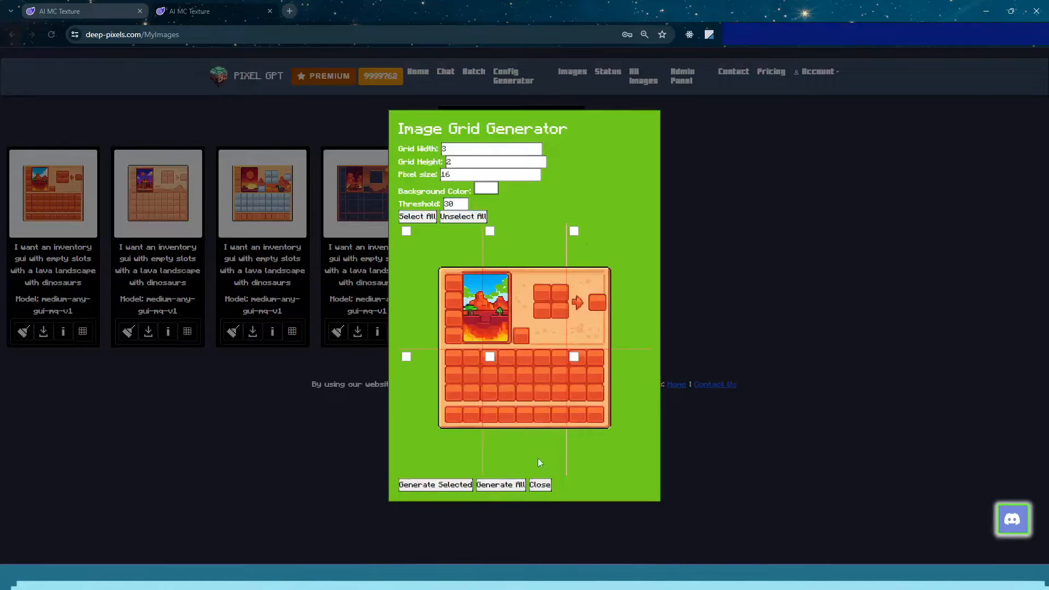
{"action": "left_click", "coordinate": [540, 484]}
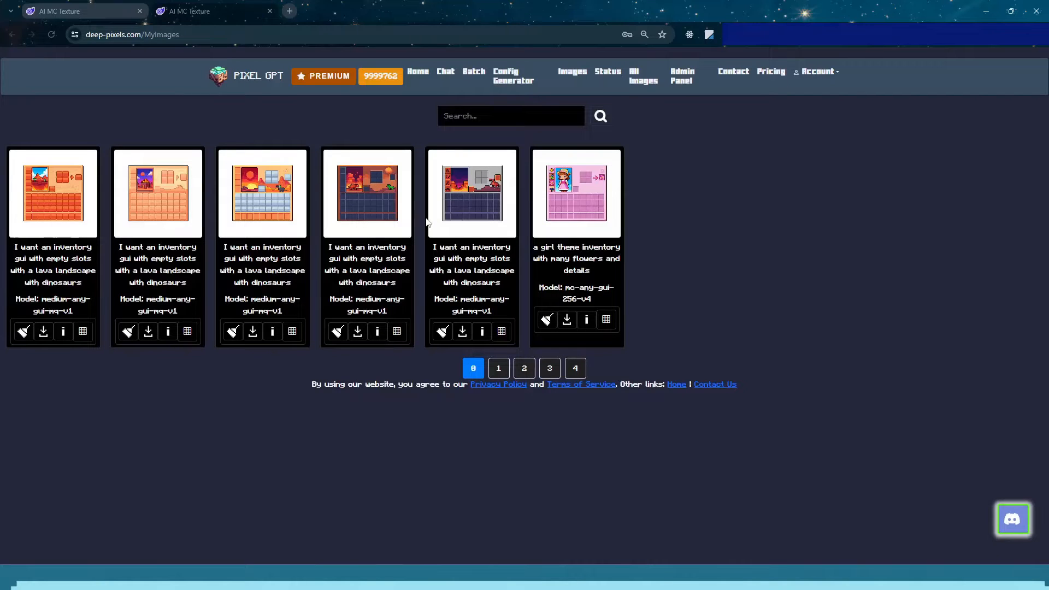
Download the fourth gallery image, the lava inventory GUI with dark slots, and open Photopea in a new browser tab
{"action": "left_click", "coordinate": [364, 333]}
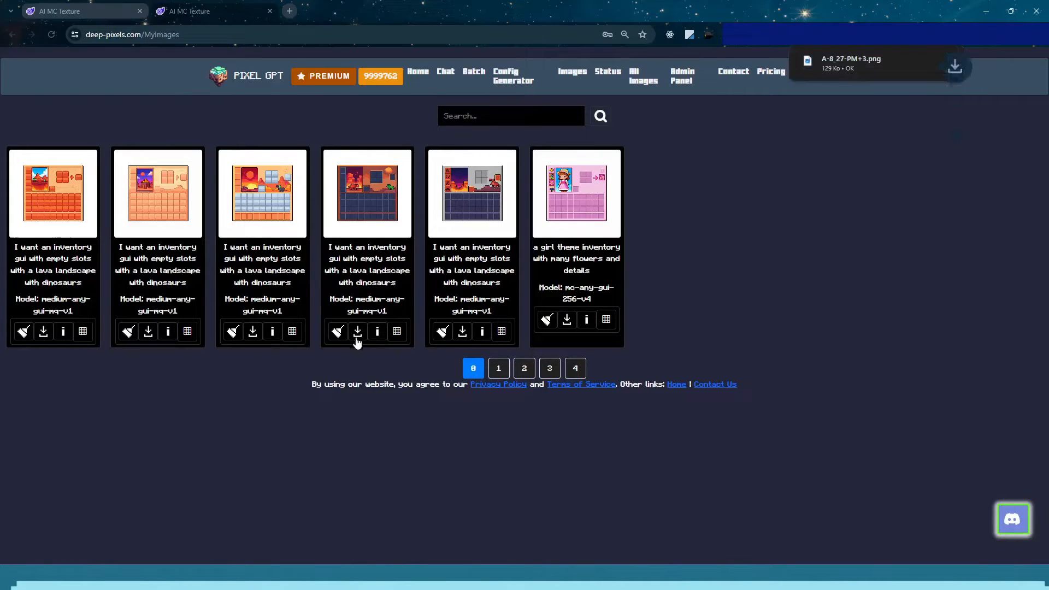
{"action": "left_click", "coordinate": [290, 11]}
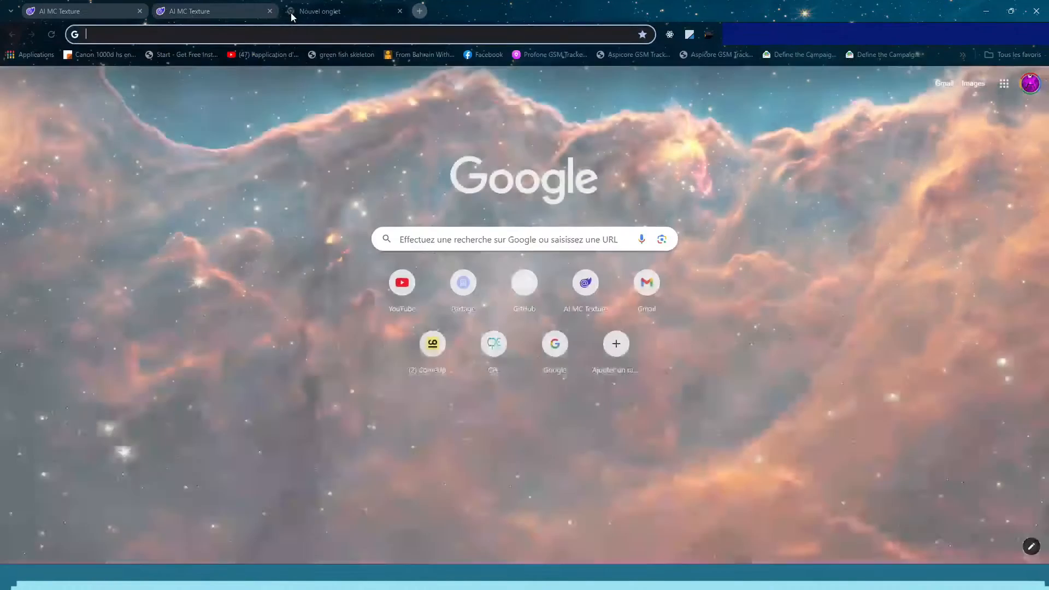
{"action": "type", "text": "photopea"}
{"action": "key", "text": "Return"}
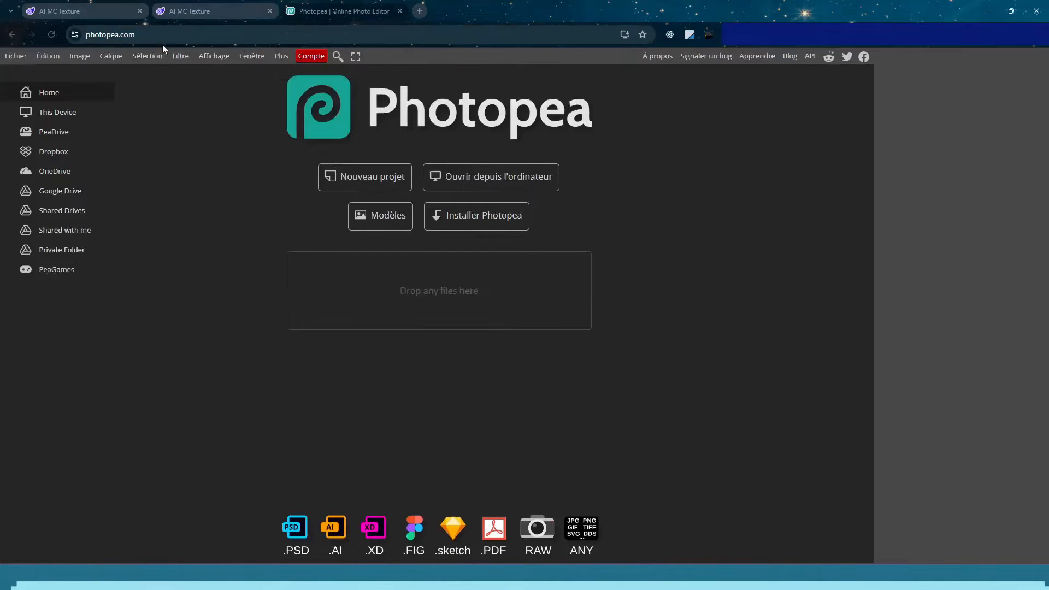
{"action": "key", "text": "ctrl+l"}
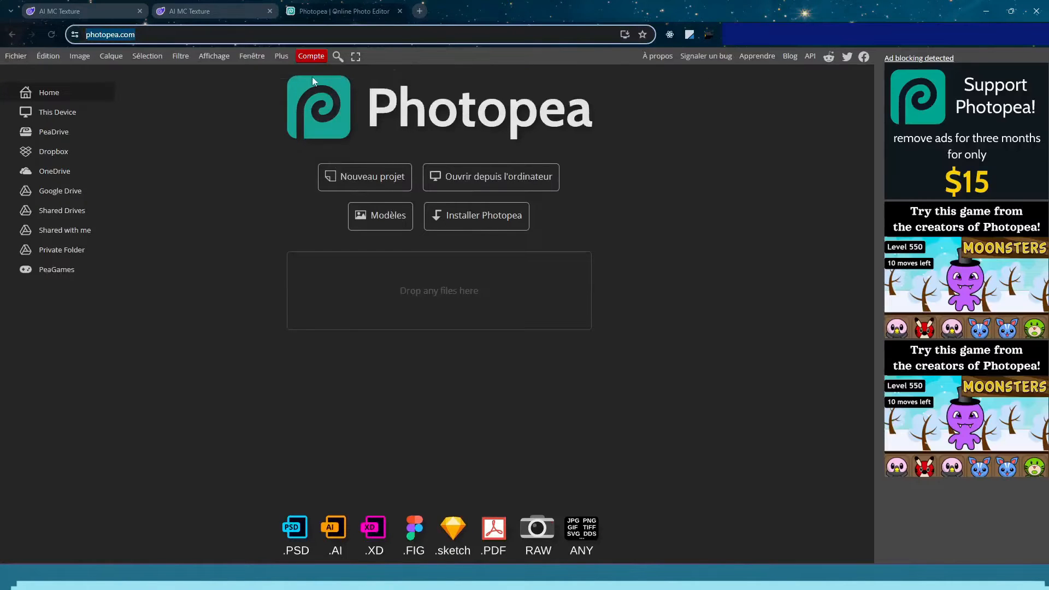
View the About Photopea page and the available account types
{"action": "left_click", "coordinate": [288, 57]}
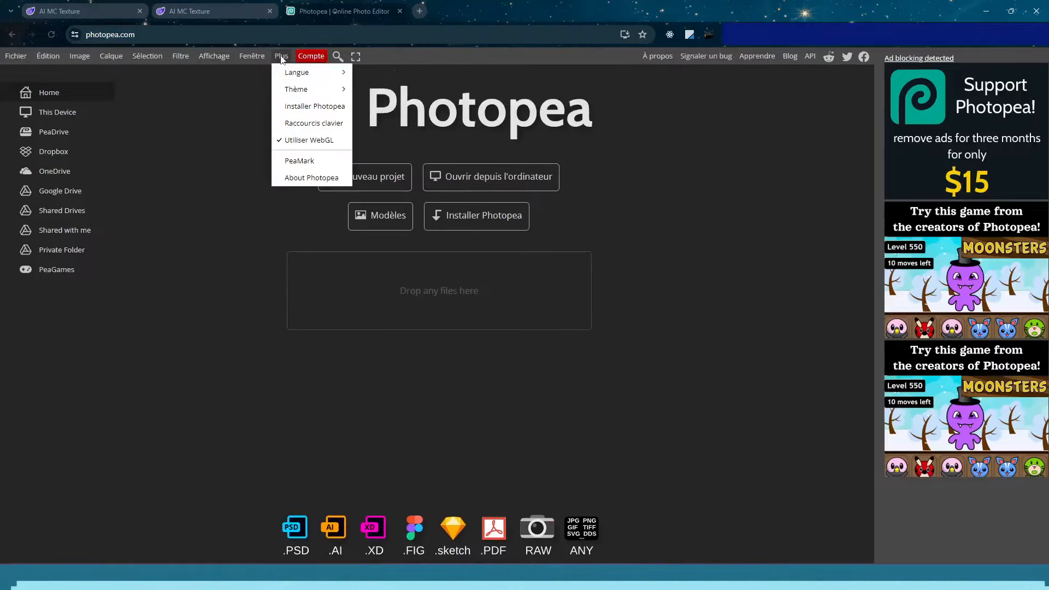
{"action": "left_click", "coordinate": [304, 181]}
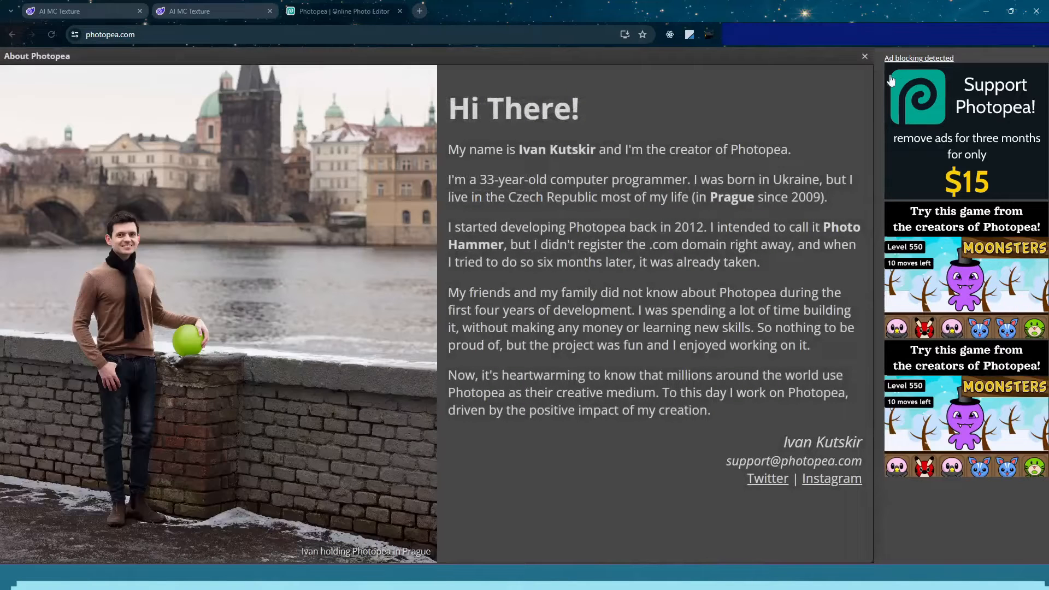
{"action": "left_click", "coordinate": [866, 71]}
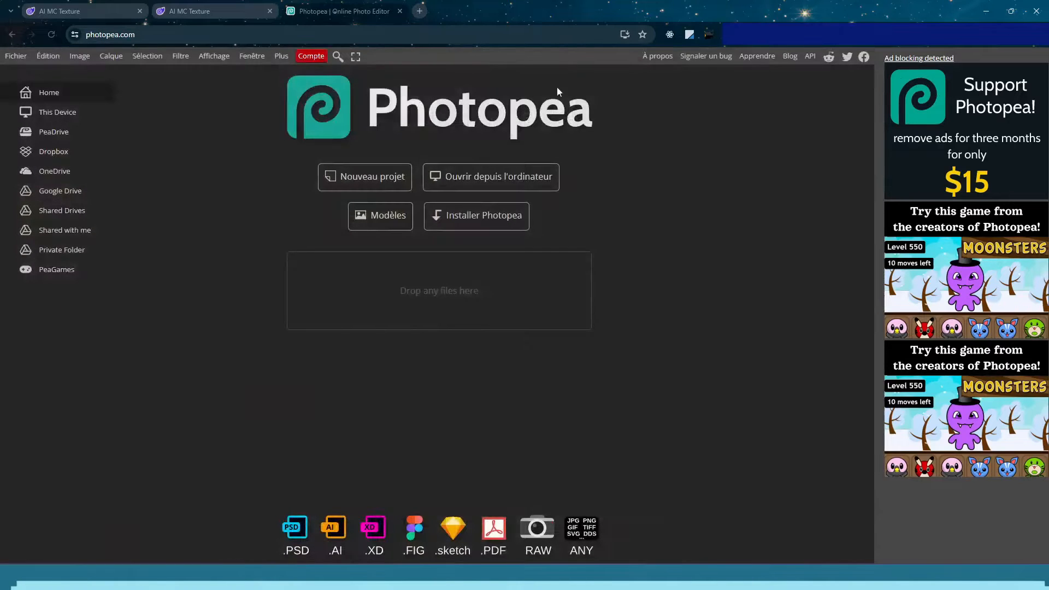
{"action": "left_click", "coordinate": [313, 57]}
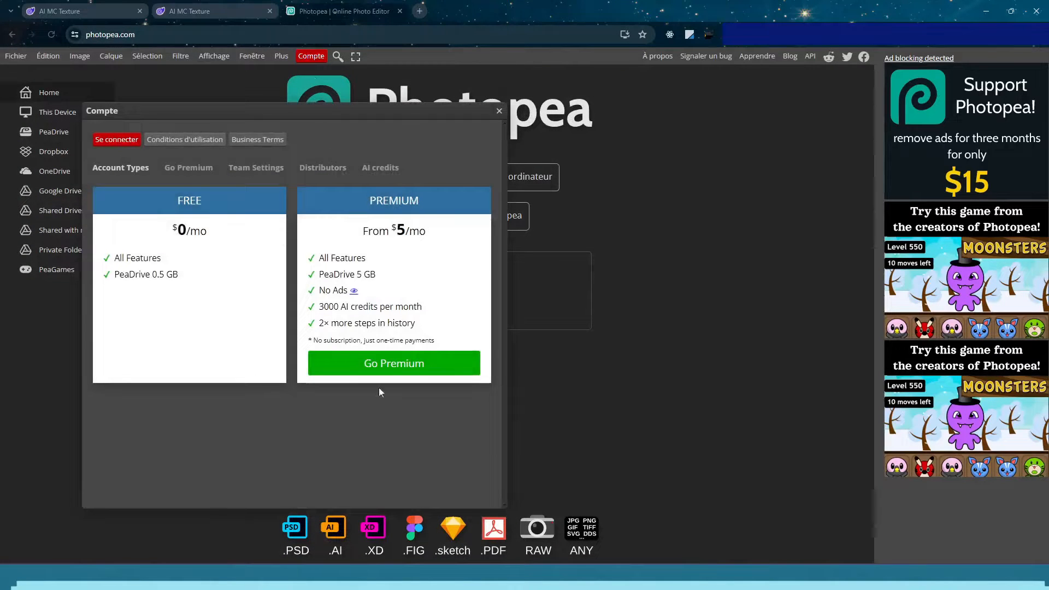
{"action": "left_click", "coordinate": [499, 111]}
{"action": "left_click", "coordinate": [16, 56]}
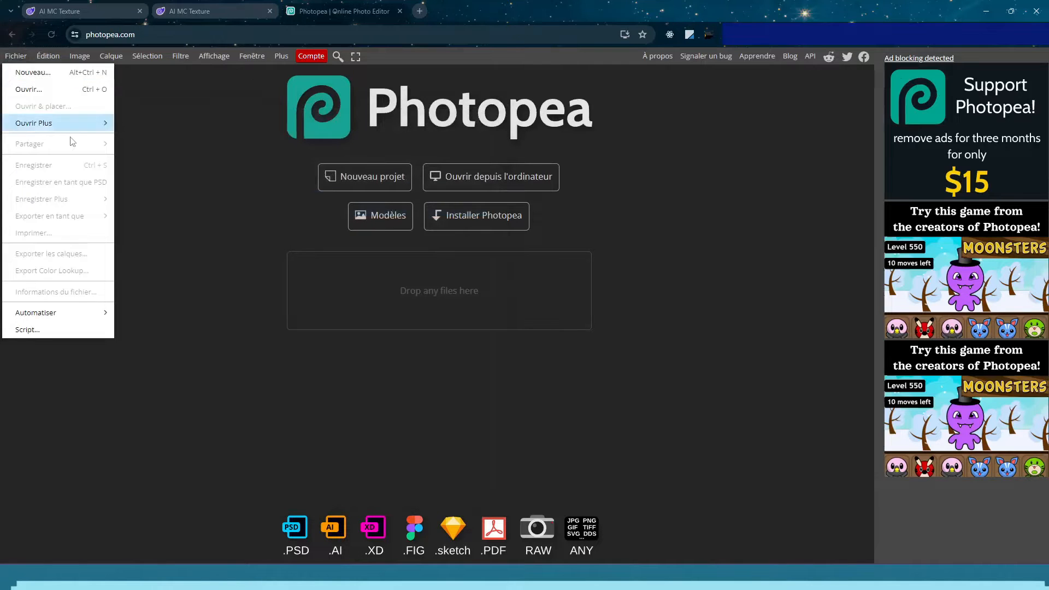
{"action": "left_click", "coordinate": [33, 73]}
{"action": "type", "text": "256"}
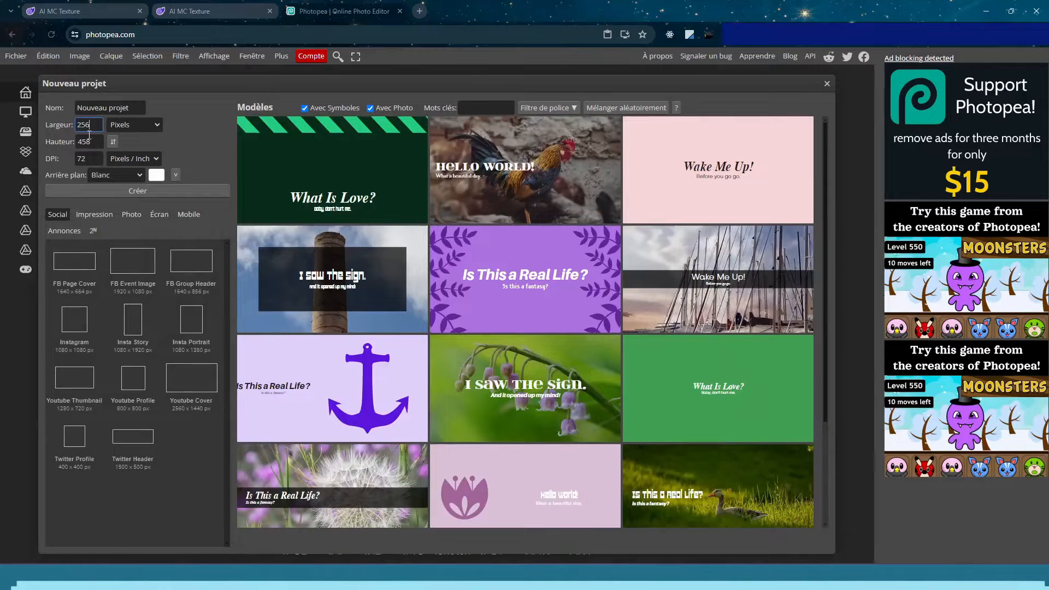
{"action": "left_click", "coordinate": [90, 143]}
{"action": "type", "text": "256"}
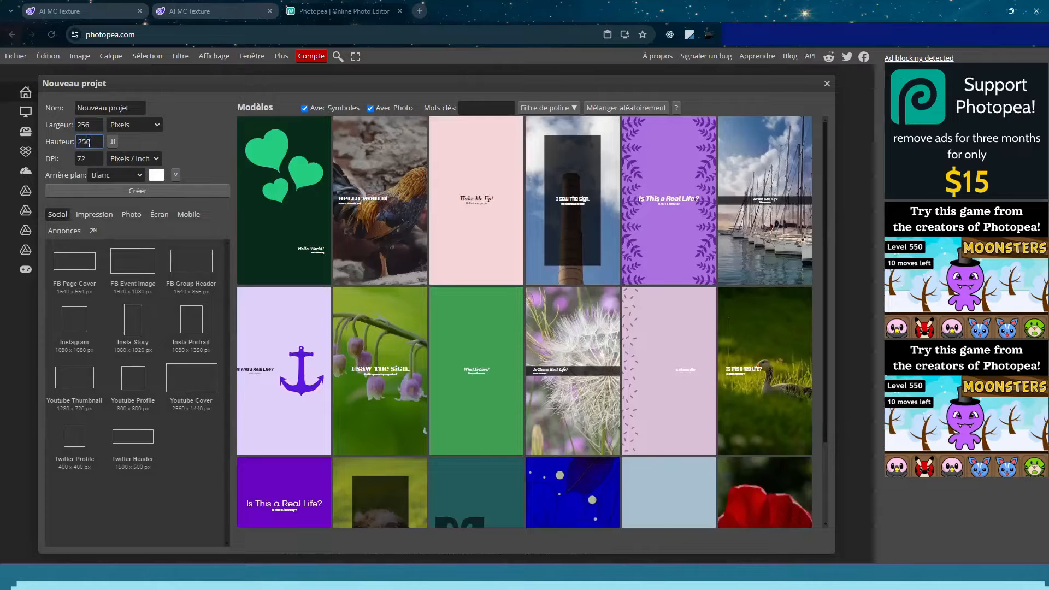
{"action": "left_click", "coordinate": [827, 85]}
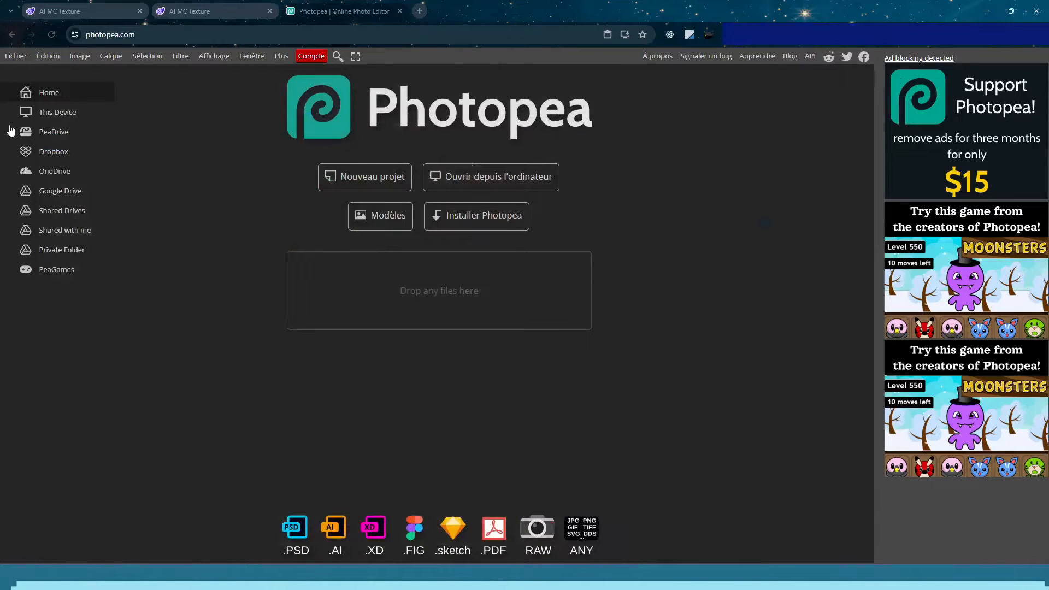
Create a new blank project 256 pixels wide and 256 pixels high
{"action": "left_click", "coordinate": [21, 59]}
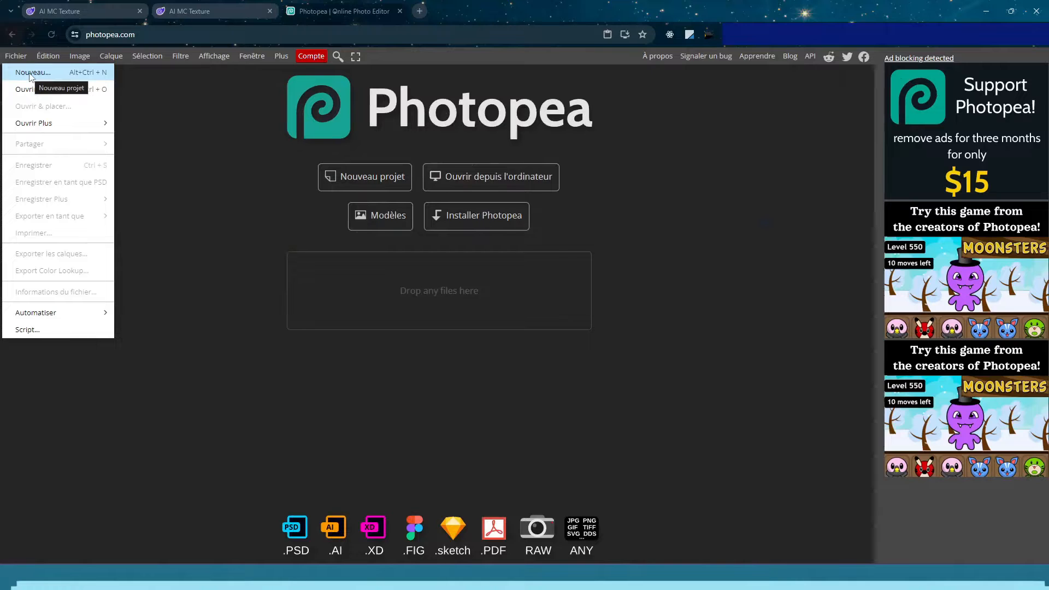
{"action": "left_click", "coordinate": [30, 74]}
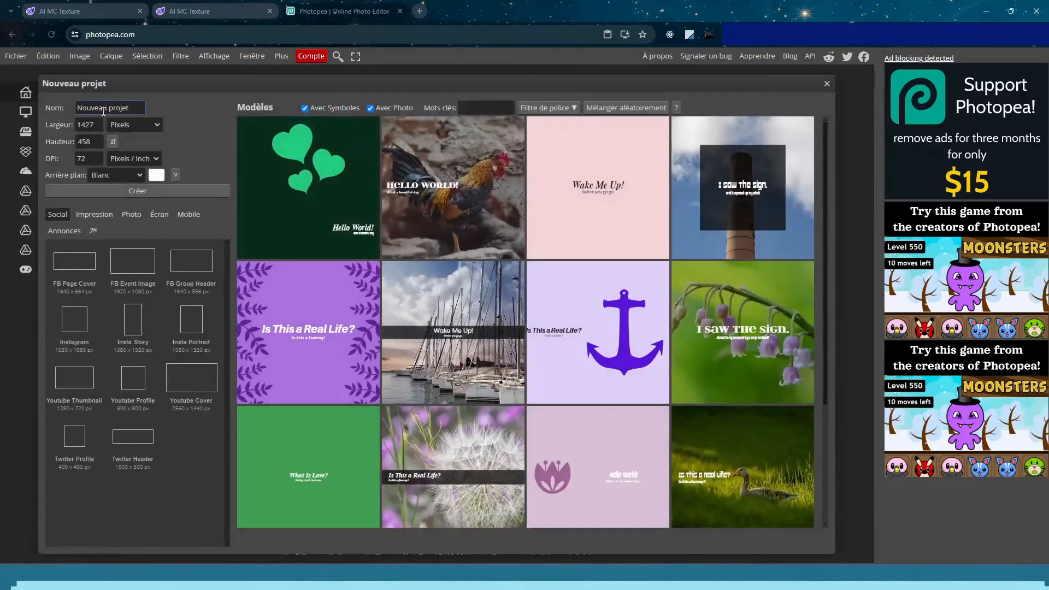
{"action": "double_click", "coordinate": [84, 125]}
{"action": "type", "text": "256"}
{"action": "double_click", "coordinate": [90, 143]}
{"action": "type", "text": "2"}
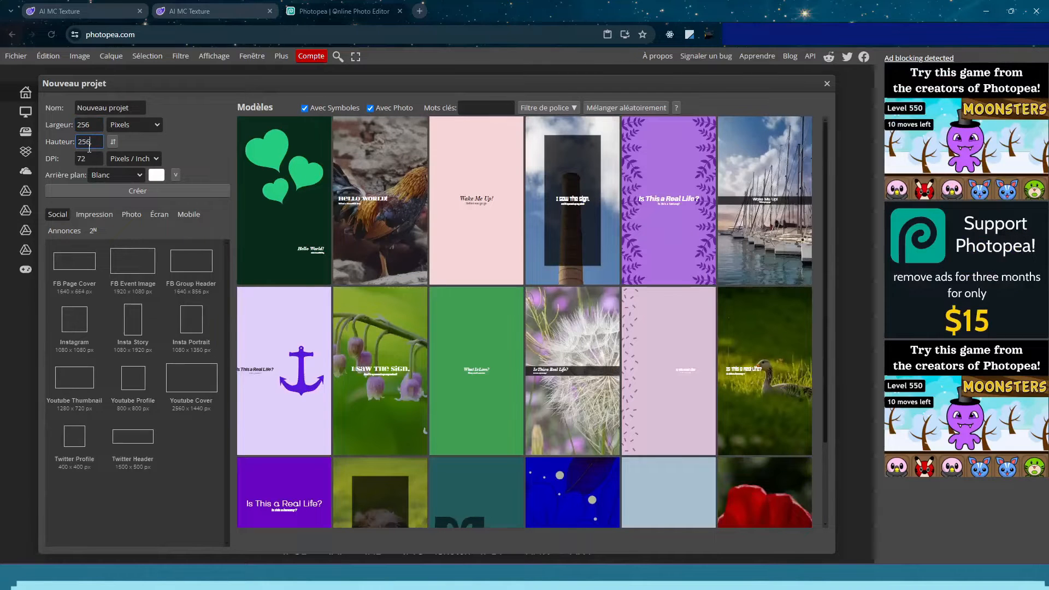
{"action": "type", "text": "56"}
{"action": "left_click", "coordinate": [136, 191]}
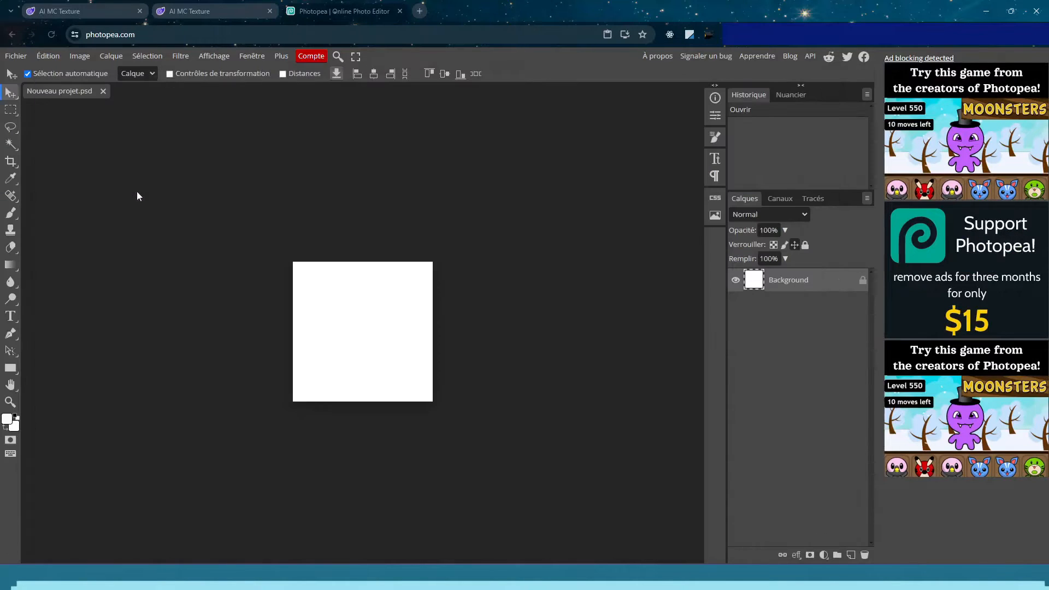
Place the downloaded A-8_27-PM+3.png on the canvas, using Au plus proche interpolation for its transform
{"action": "left_click", "coordinate": [948, 47]}
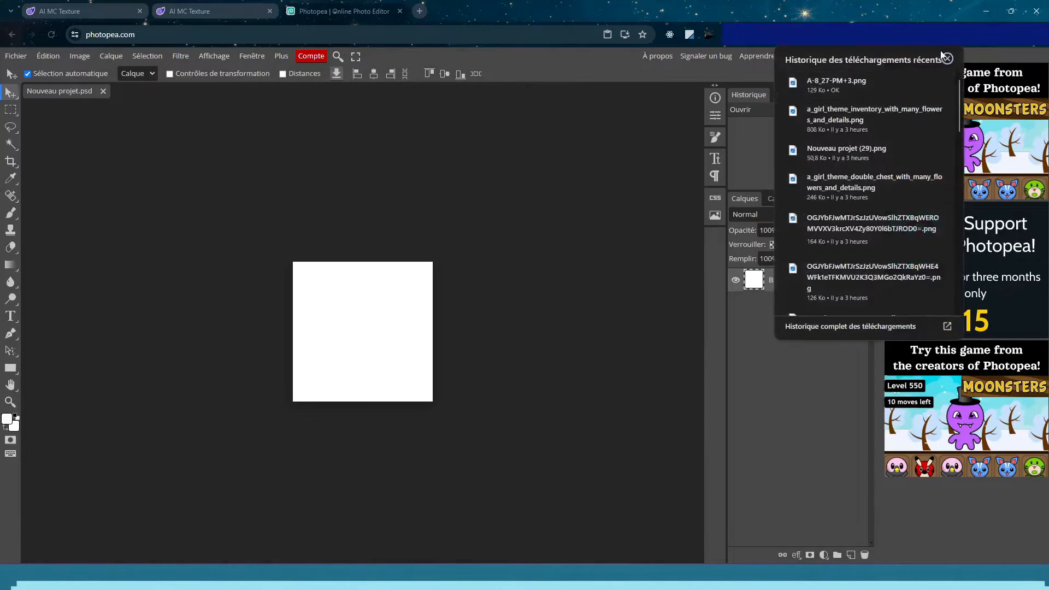
{"action": "left_click", "coordinate": [920, 80]}
{"action": "left_click_drag", "start_coordinate": [409, 178], "coordinate": [370, 403]}
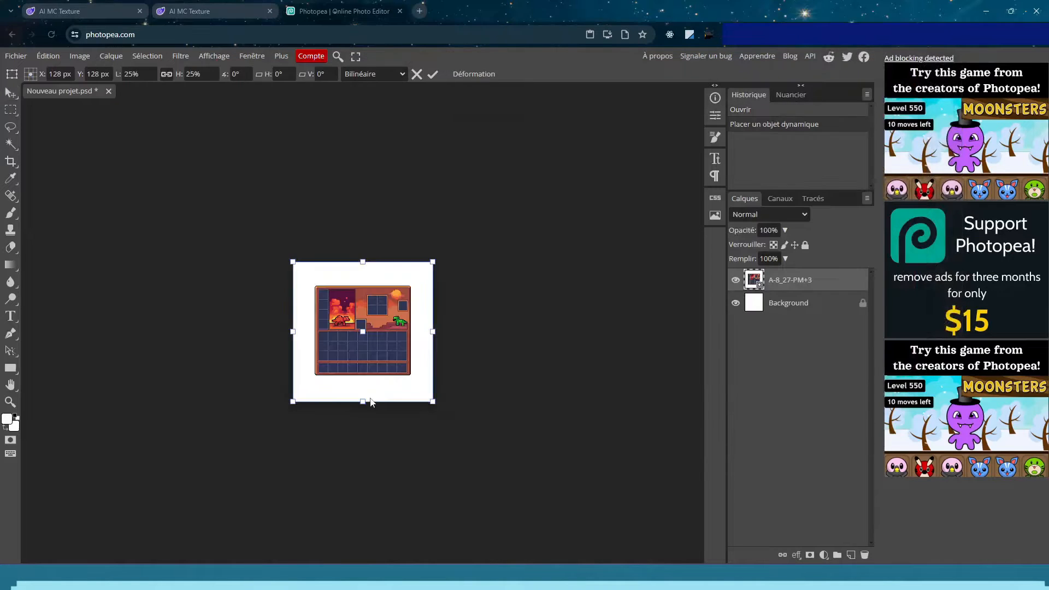
{"action": "left_click", "coordinate": [370, 77]}
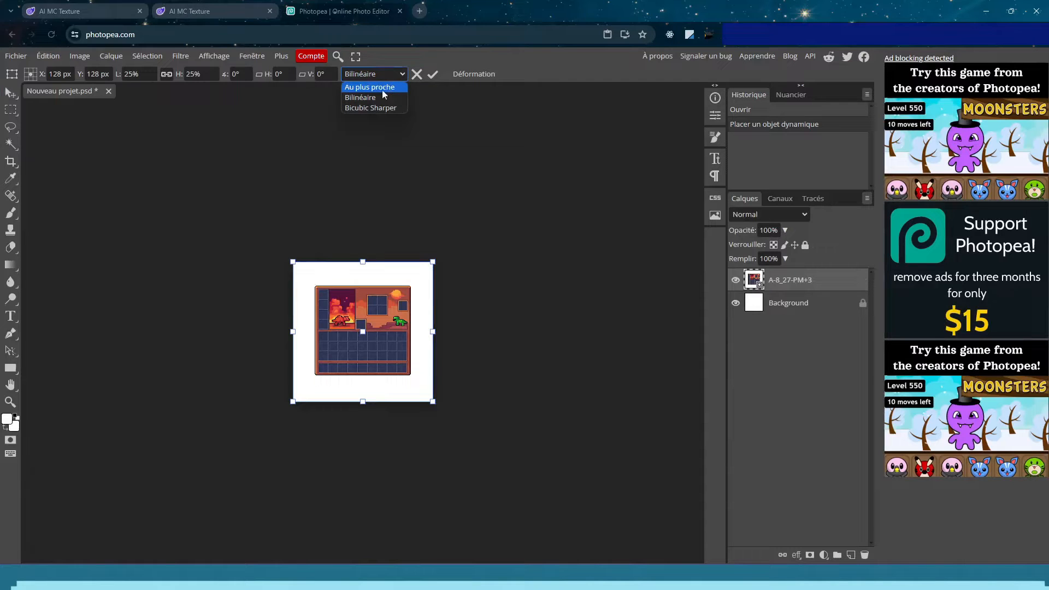
{"action": "left_click", "coordinate": [376, 89]}
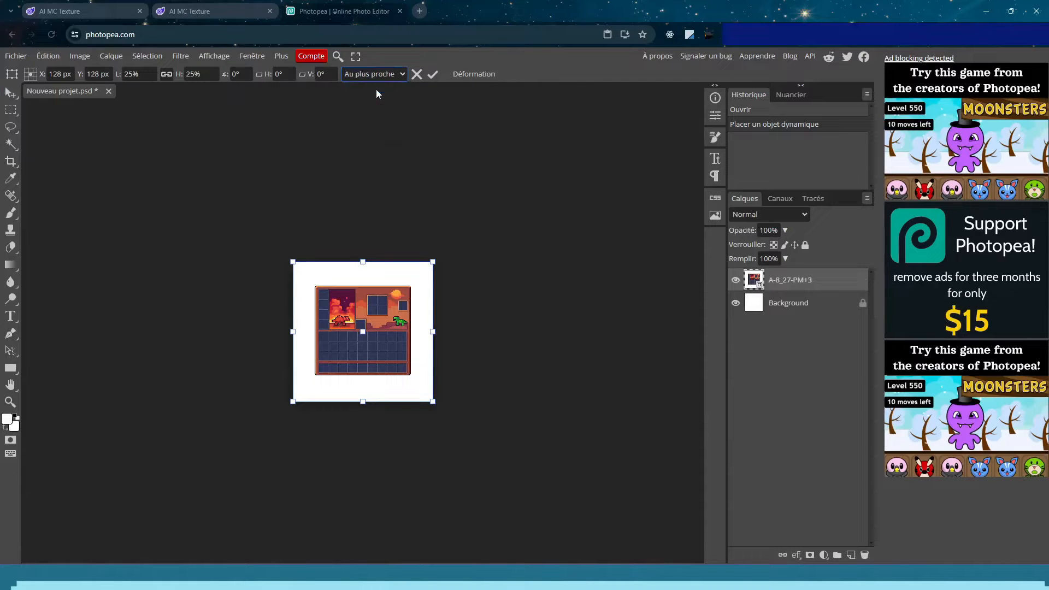
{"action": "left_click", "coordinate": [433, 75]}
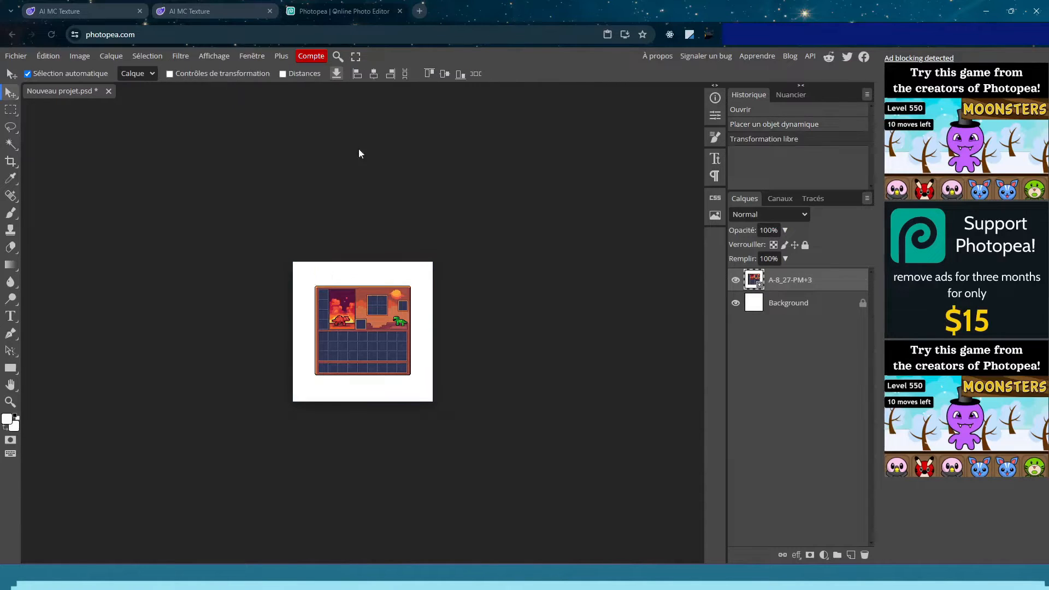
Examine the placed inventory GUI's slots and dinosaurs at pixel level, and fit the whole image in view
{"action": "left_click", "coordinate": [10, 402]}
{"action": "left_click", "coordinate": [380, 325]}
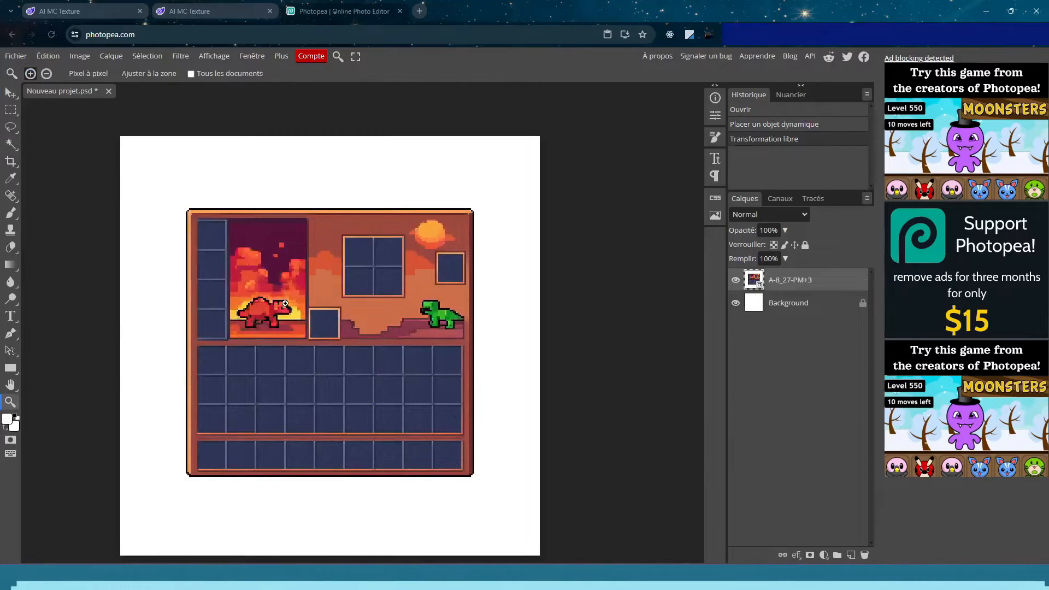
{"action": "left_click", "coordinate": [383, 139]}
{"action": "left_click", "coordinate": [361, 326]}
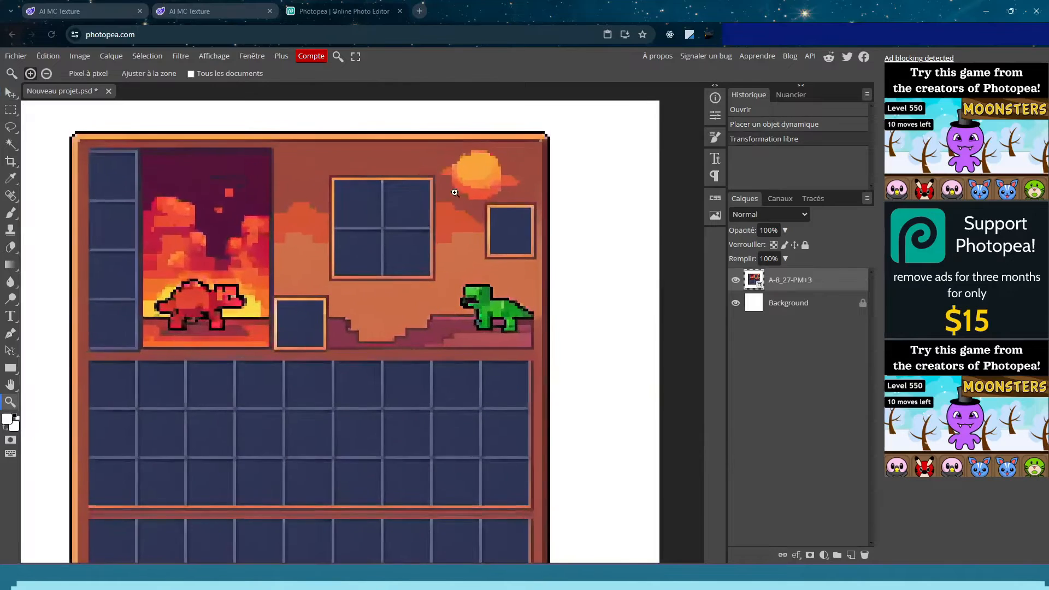
{"action": "left_click", "coordinate": [456, 175]}
{"action": "left_click", "coordinate": [463, 152]}
{"action": "right_click", "coordinate": [342, 264]}
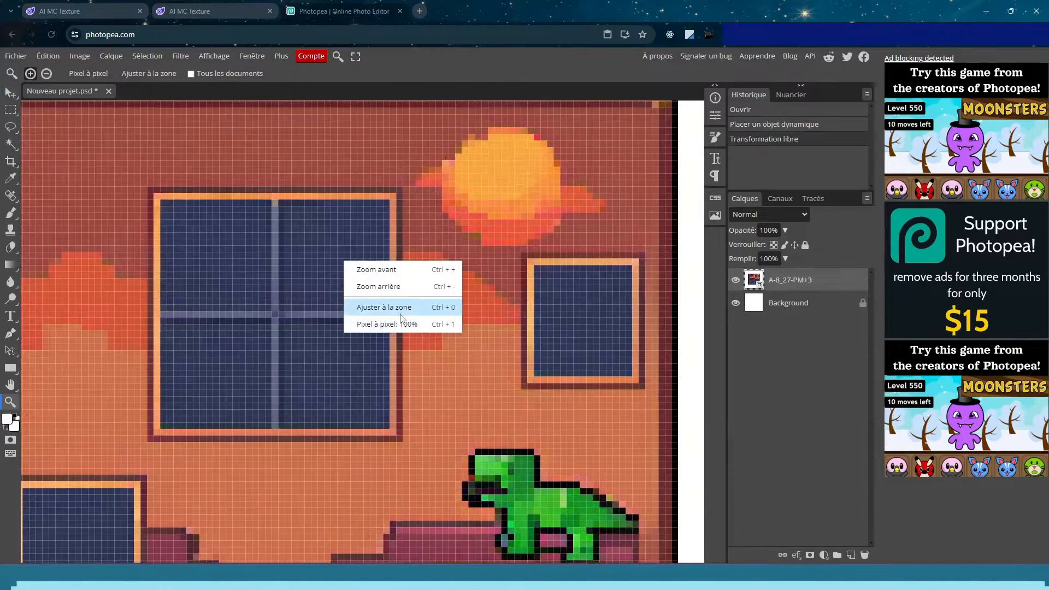
{"action": "left_click", "coordinate": [385, 304]}
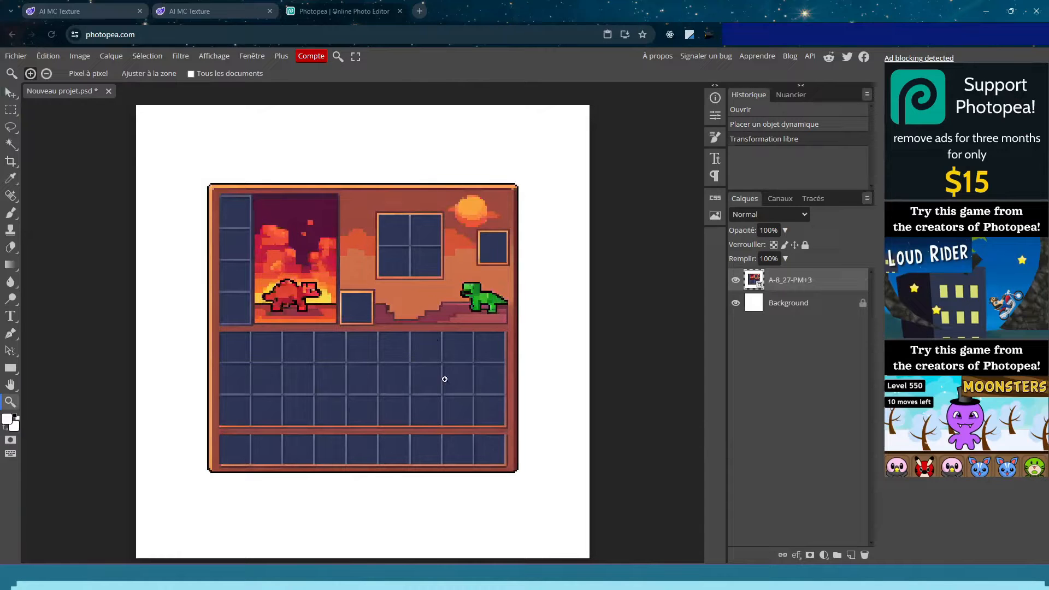
Export the project as a 256 x 256 px PNG at 100% quality, keeping the default file name
{"action": "left_click", "coordinate": [16, 56]}
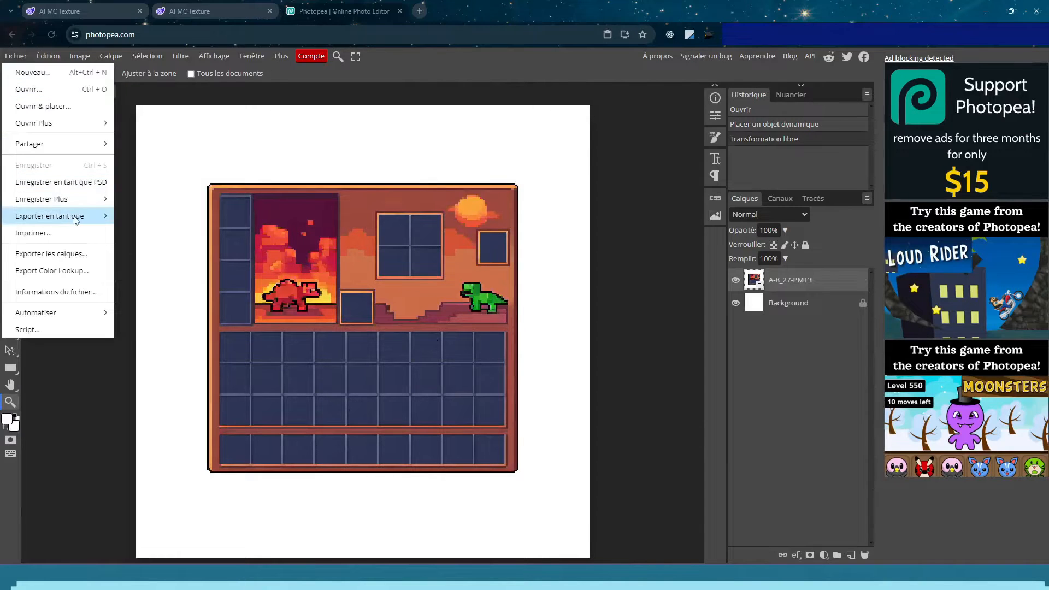
{"action": "mouse_move", "coordinate": [75, 219]}
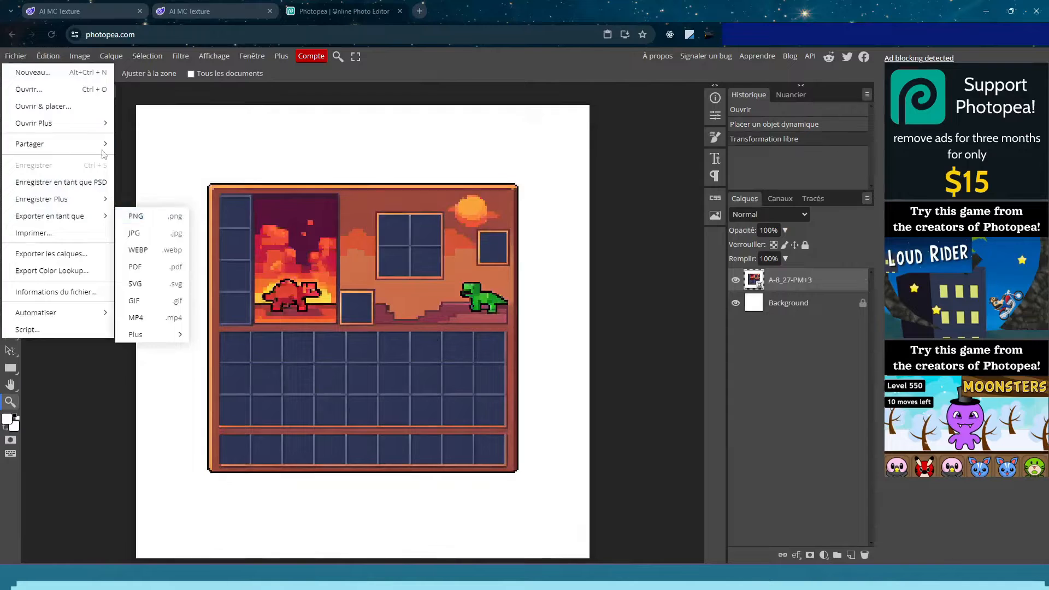
{"action": "left_click", "coordinate": [169, 138]}
{"action": "left_click", "coordinate": [169, 136]}
{"action": "left_click", "coordinate": [15, 57]}
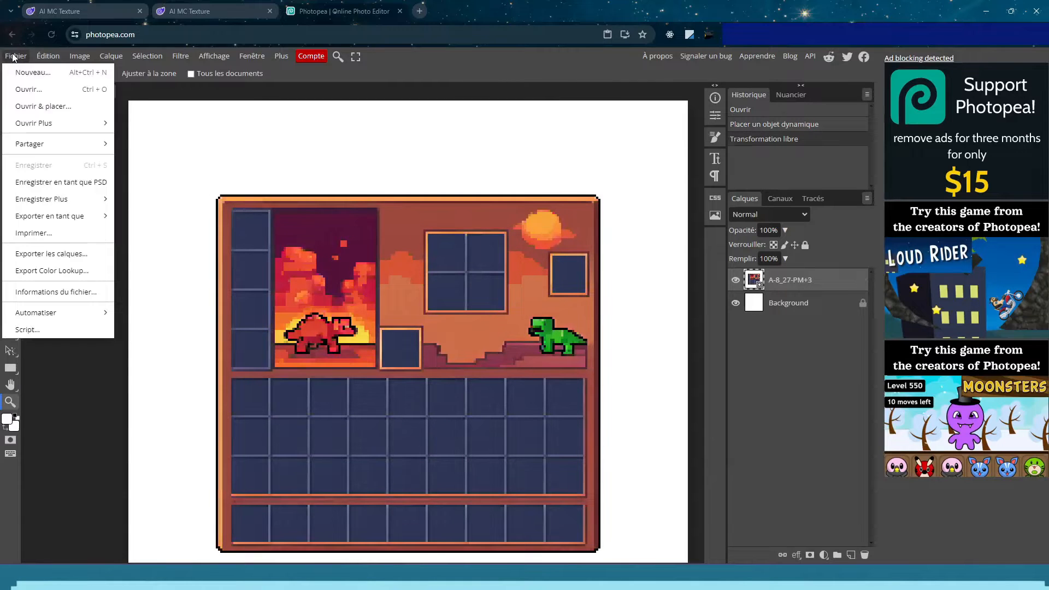
{"action": "mouse_move", "coordinate": [55, 223]}
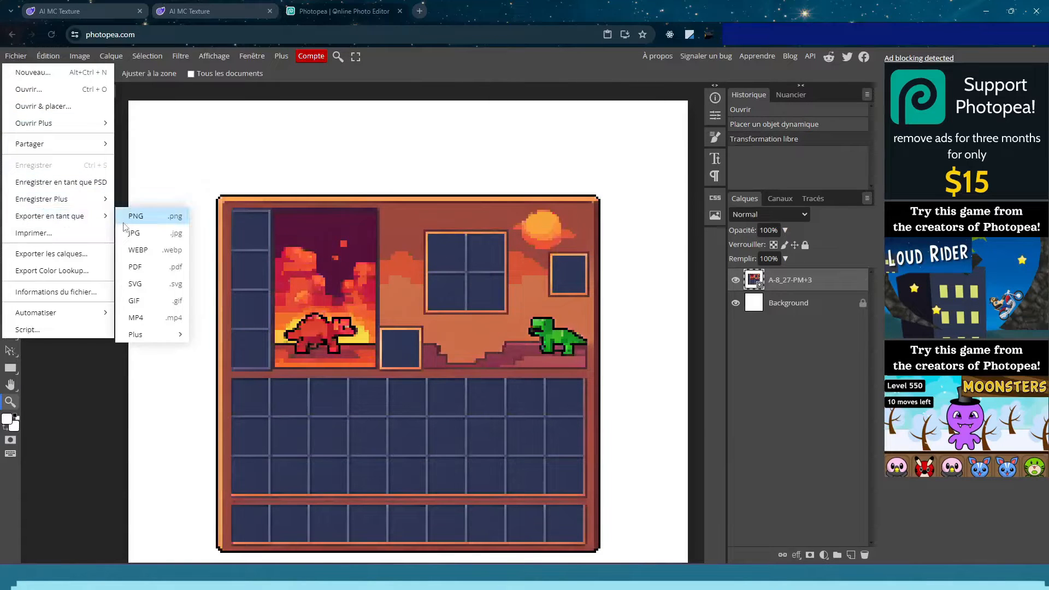
{"action": "left_click", "coordinate": [141, 221]}
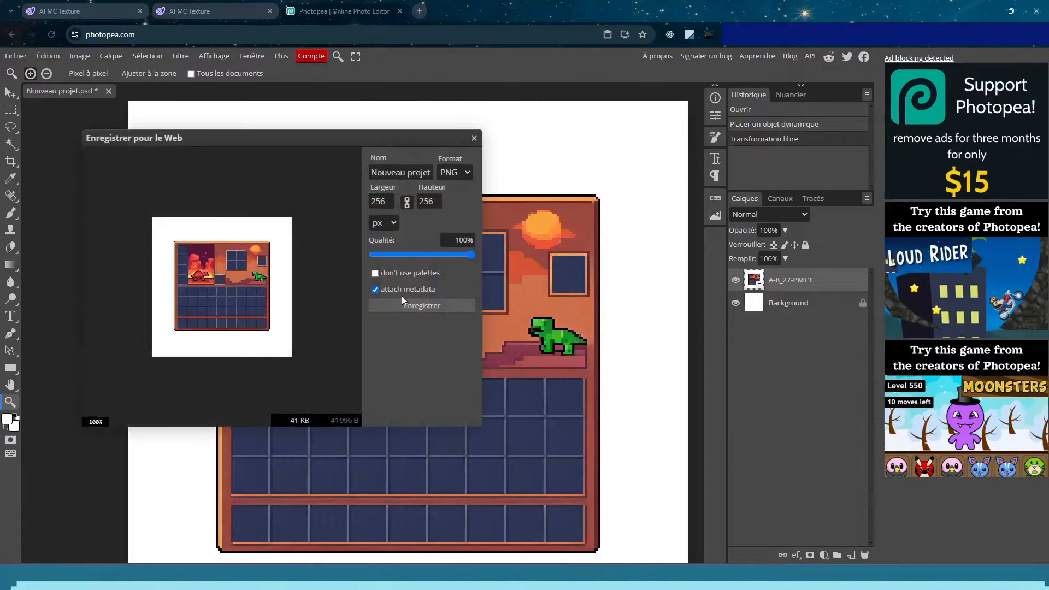
{"action": "double_click", "coordinate": [385, 172]}
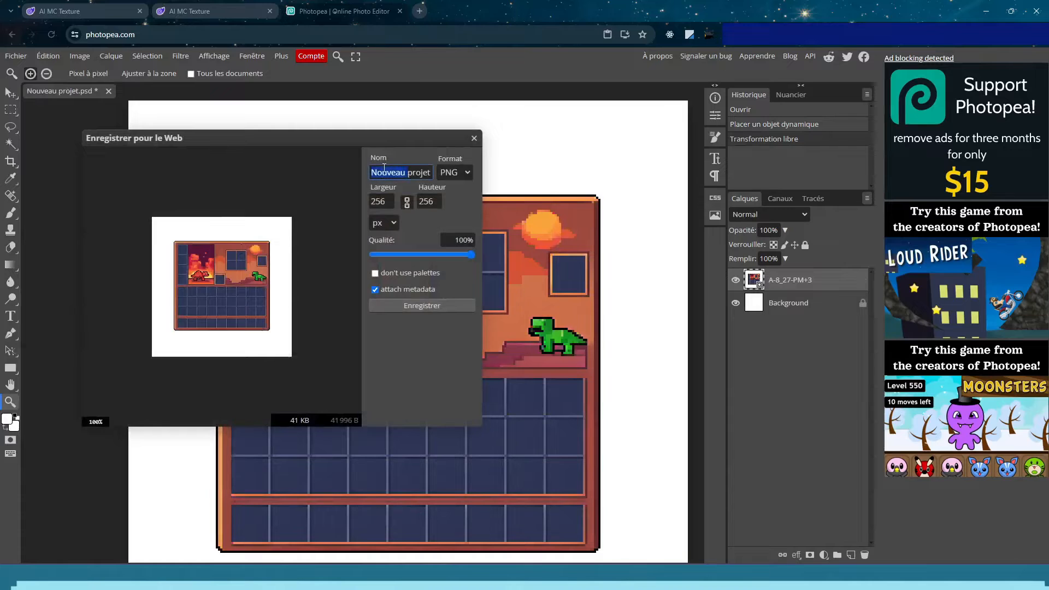
{"action": "left_click", "coordinate": [429, 307]}
{"action": "left_click", "coordinate": [484, 148]}
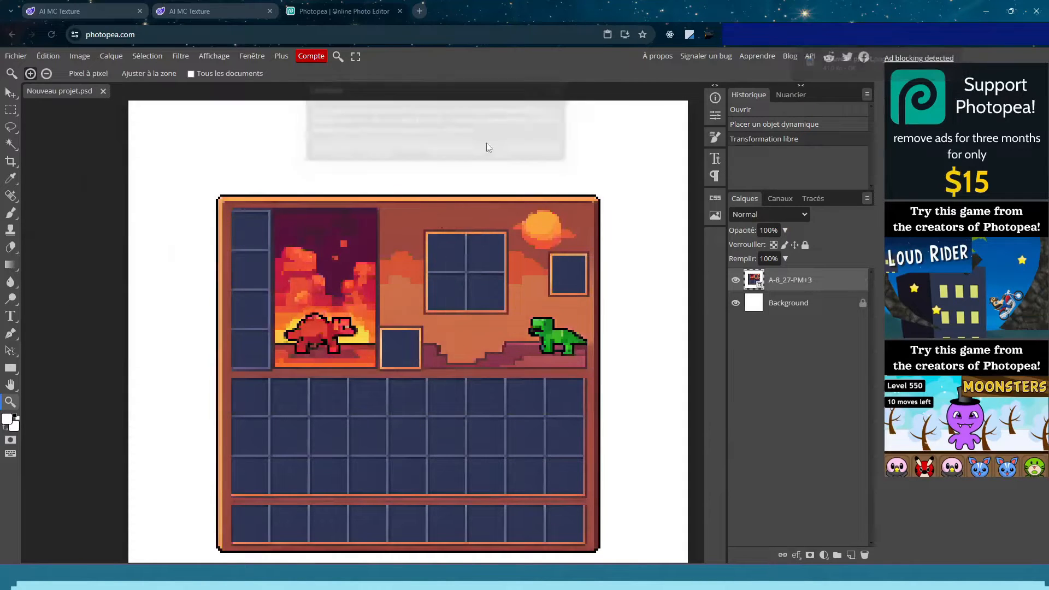
Return to the Pixel GPT generator and show the MC Any GUI 256 models for 256px pixel art
{"action": "left_click", "coordinate": [76, 11]}
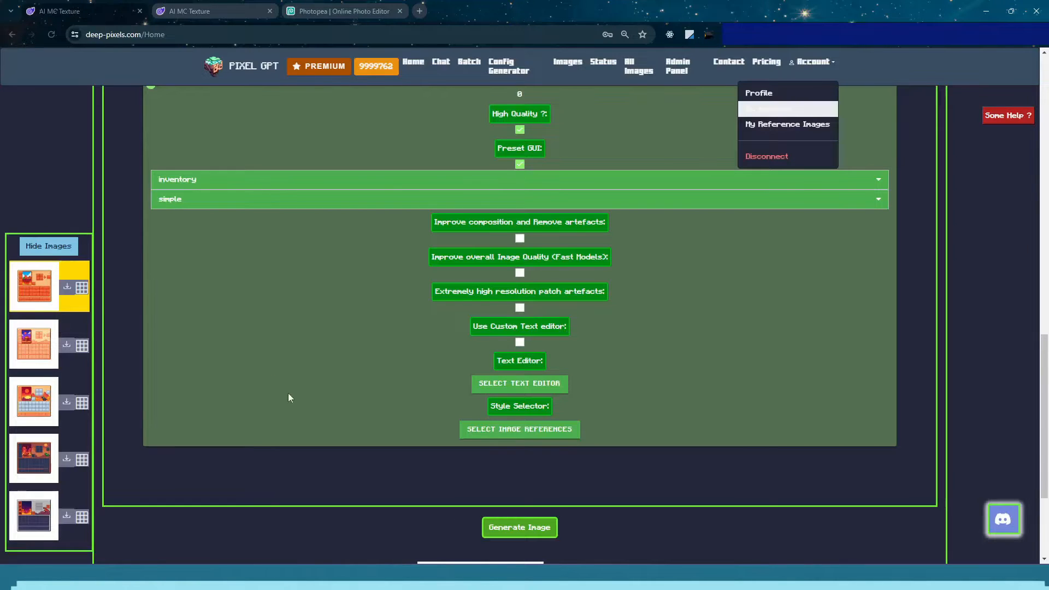
{"action": "scroll", "coordinate": [302, 418], "scroll_direction": "up", "scroll_amount": 10}
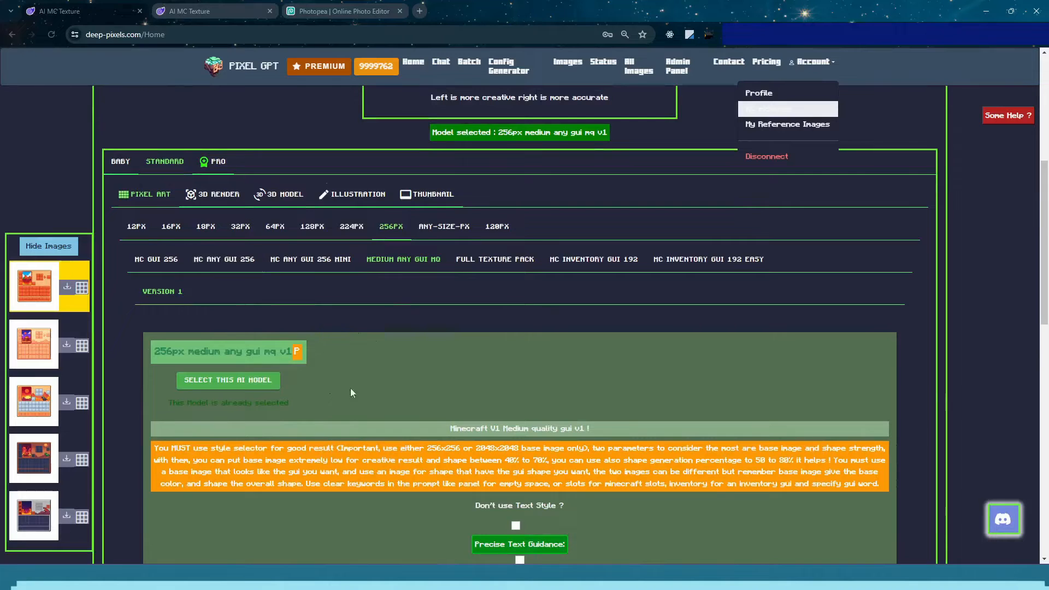
{"action": "scroll", "coordinate": [369, 449], "scroll_direction": "up", "scroll_amount": 4}
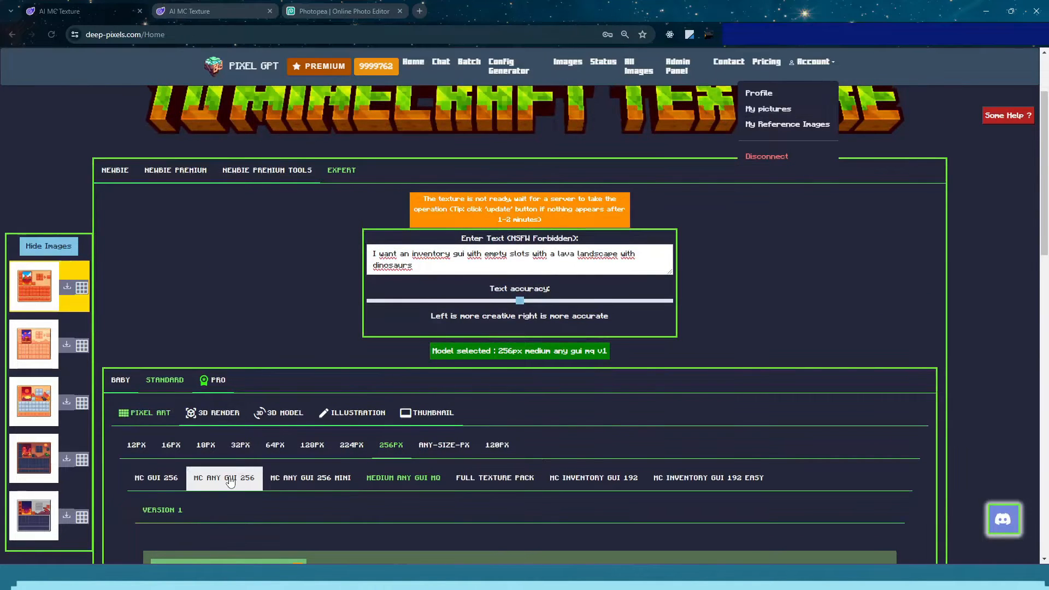
{"action": "left_click", "coordinate": [230, 481]}
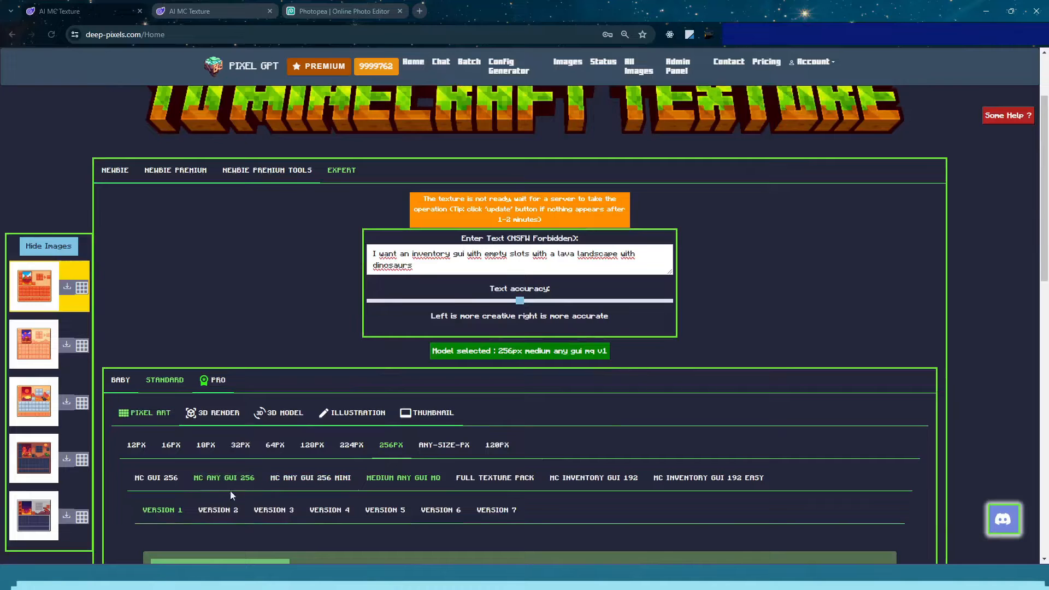
{"action": "scroll", "coordinate": [254, 495], "scroll_direction": "down", "scroll_amount": 2}
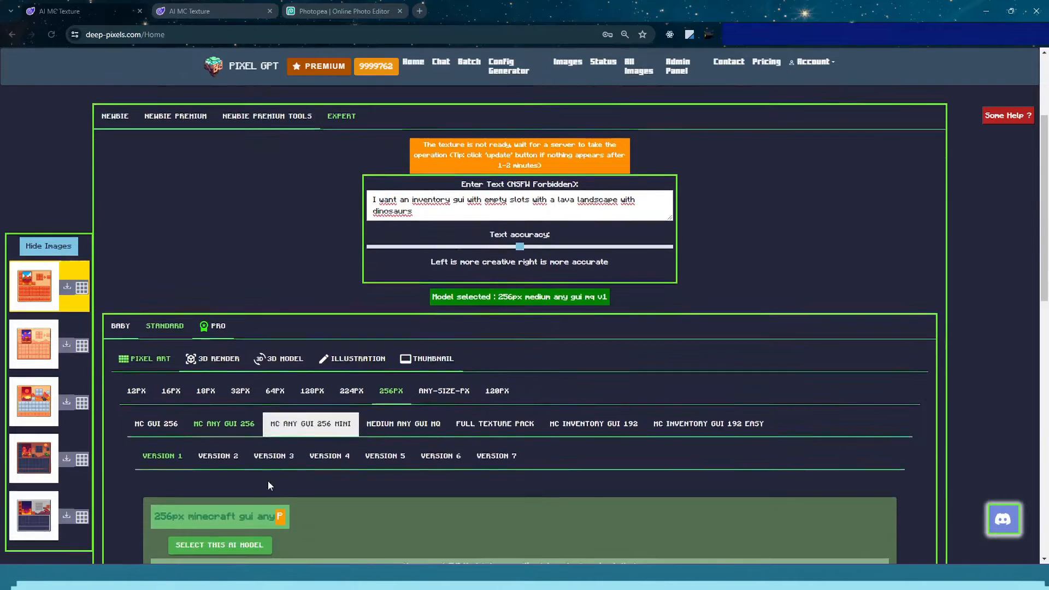
{"action": "scroll", "coordinate": [247, 442], "scroll_direction": "up", "scroll_amount": 1}
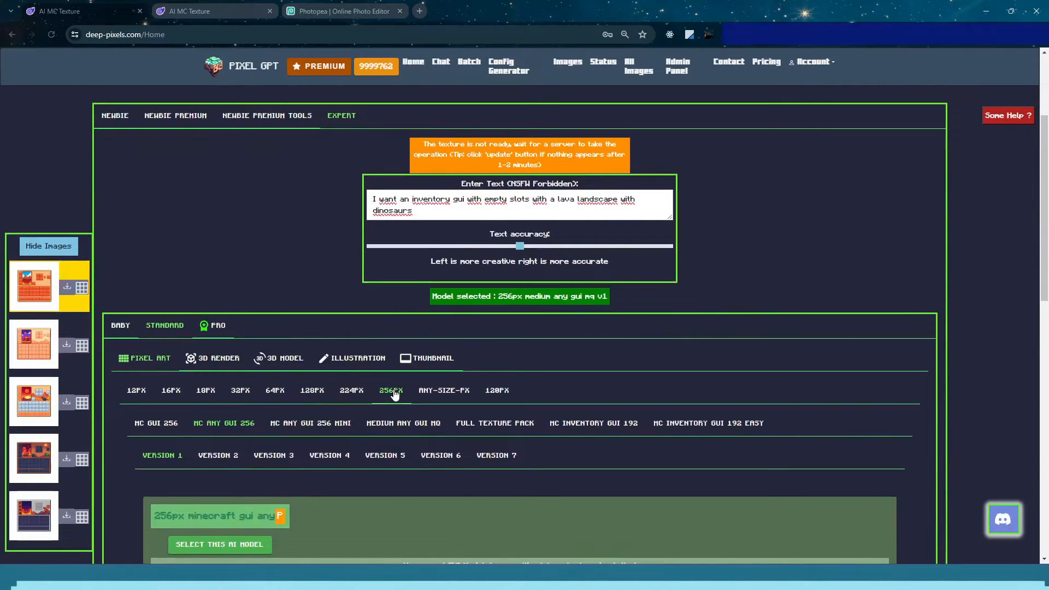
Select Version 4 of MC Any GUI 256, the 256px minecraft gui any v4 model, for generation
{"action": "left_click_drag", "start_coordinate": [454, 222], "coordinate": [335, 206]}
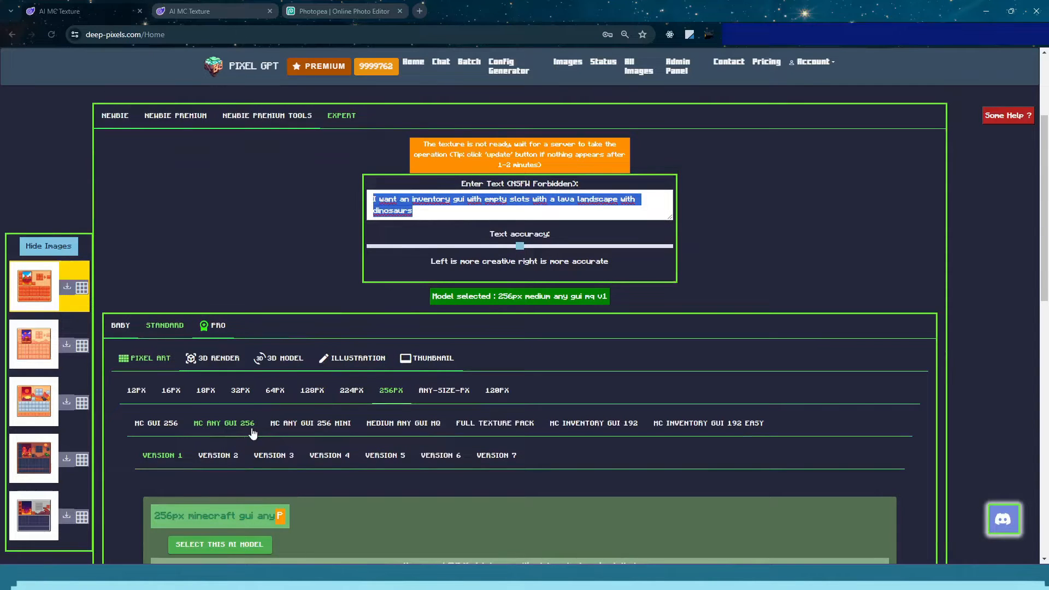
{"action": "left_click", "coordinate": [329, 455]}
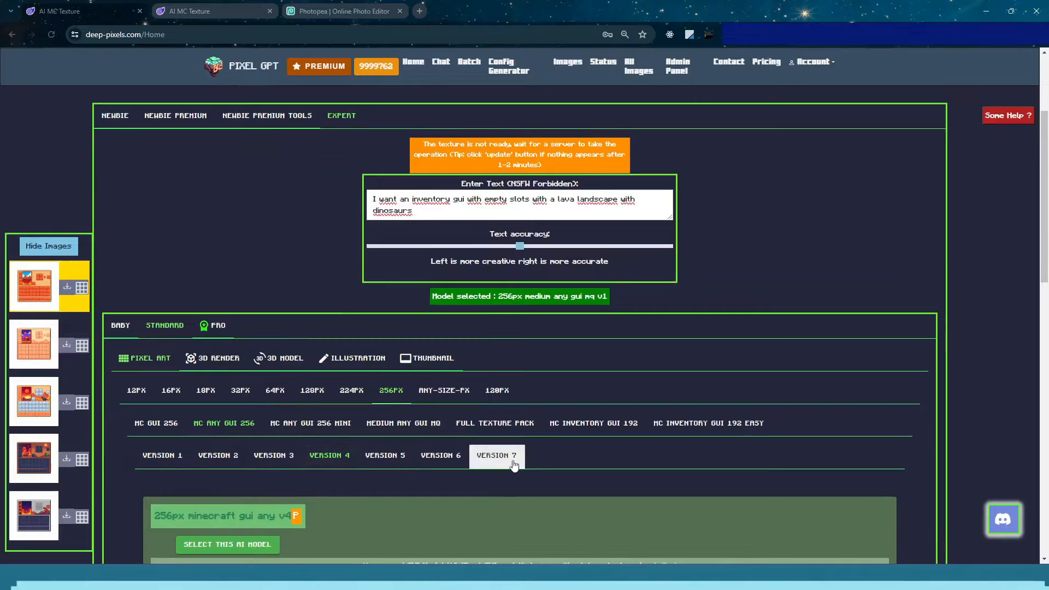
{"action": "left_click", "coordinate": [495, 458]}
{"action": "left_click", "coordinate": [342, 462]}
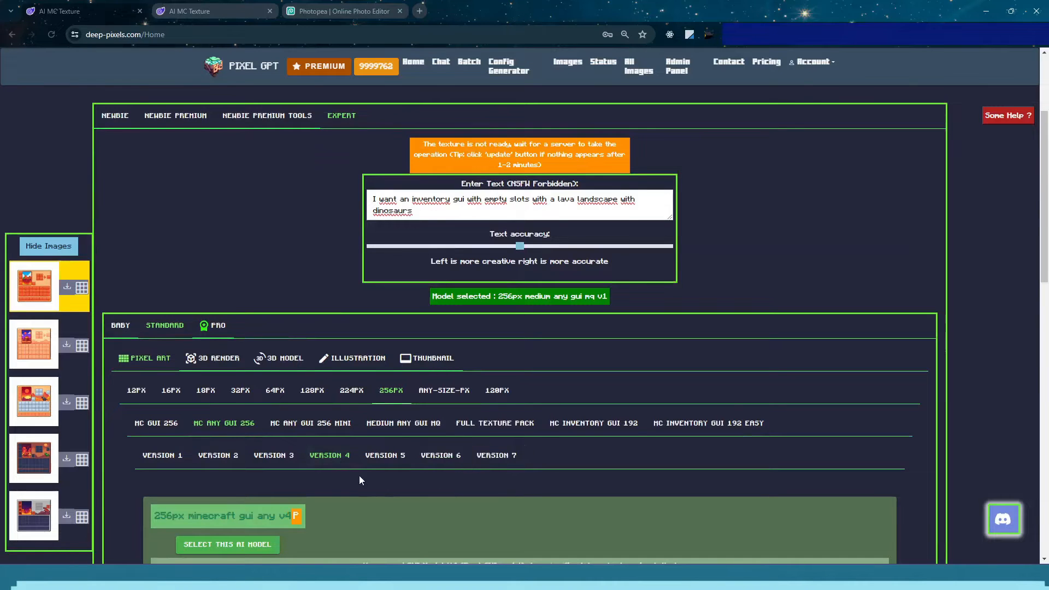
{"action": "scroll", "coordinate": [359, 480], "scroll_direction": "down", "scroll_amount": 3}
{"action": "left_click", "coordinate": [263, 386]}
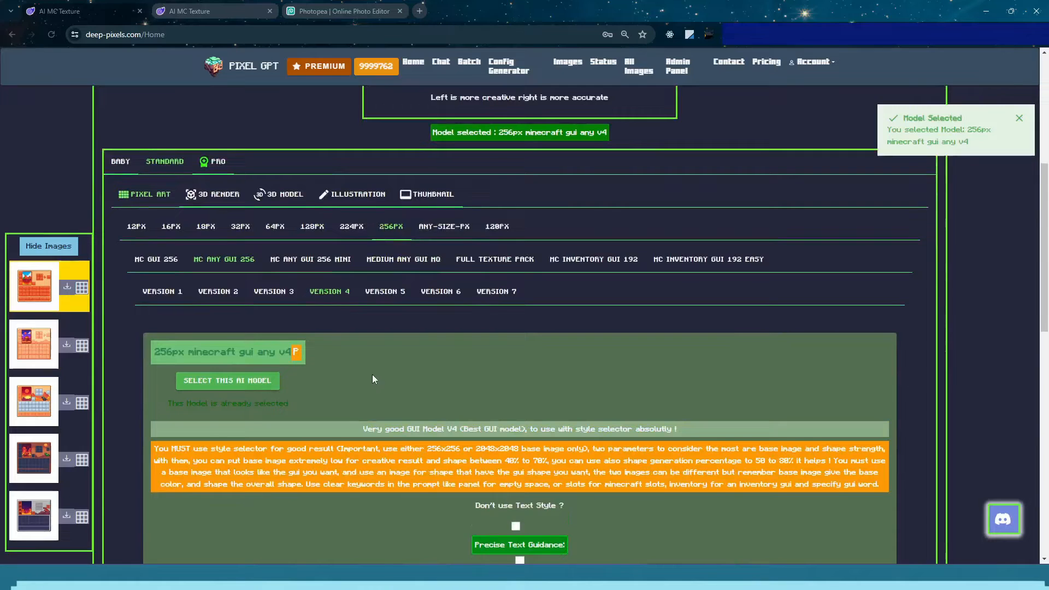
Review the v4 model's options and open its image reference selection under the Style Selector
{"action": "scroll", "coordinate": [361, 372], "scroll_direction": "down", "scroll_amount": 4}
{"action": "scroll", "coordinate": [328, 219], "scroll_direction": "up", "scroll_amount": 3}
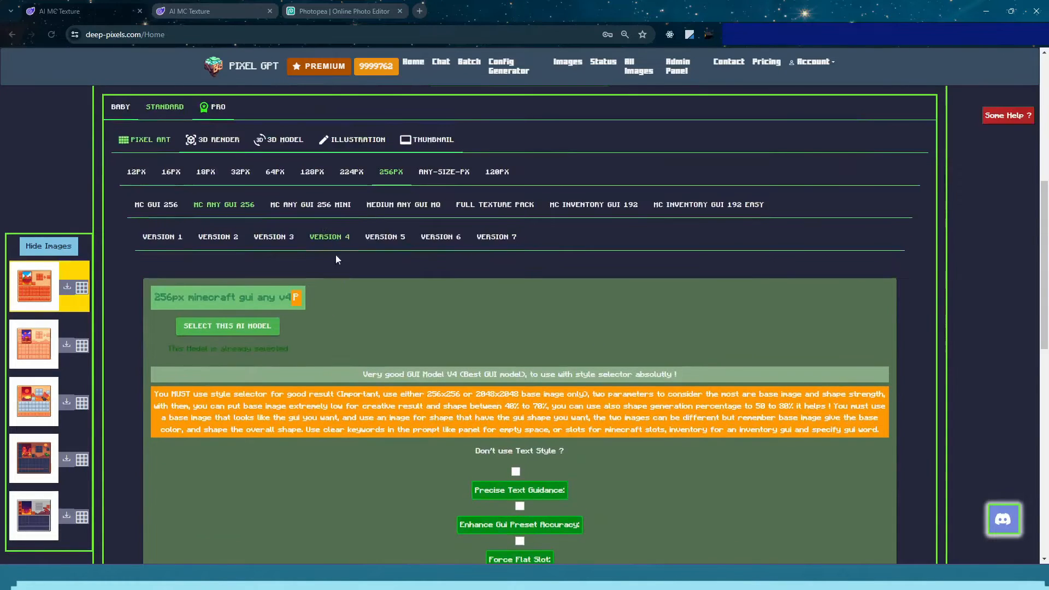
{"action": "scroll", "coordinate": [376, 310], "scroll_direction": "down", "scroll_amount": 5}
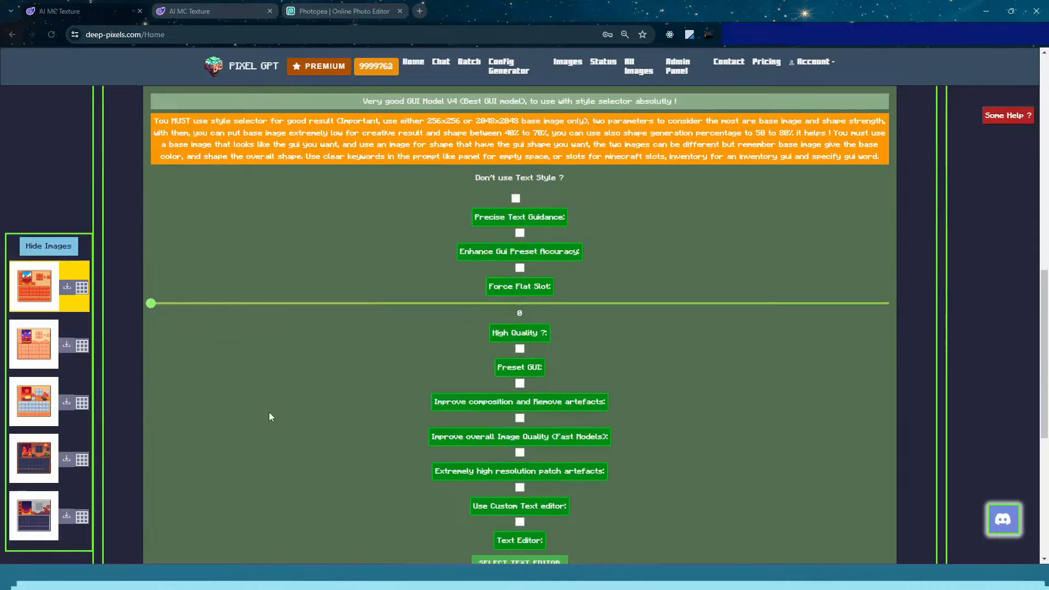
{"action": "scroll", "coordinate": [363, 441], "scroll_direction": "down", "scroll_amount": 3}
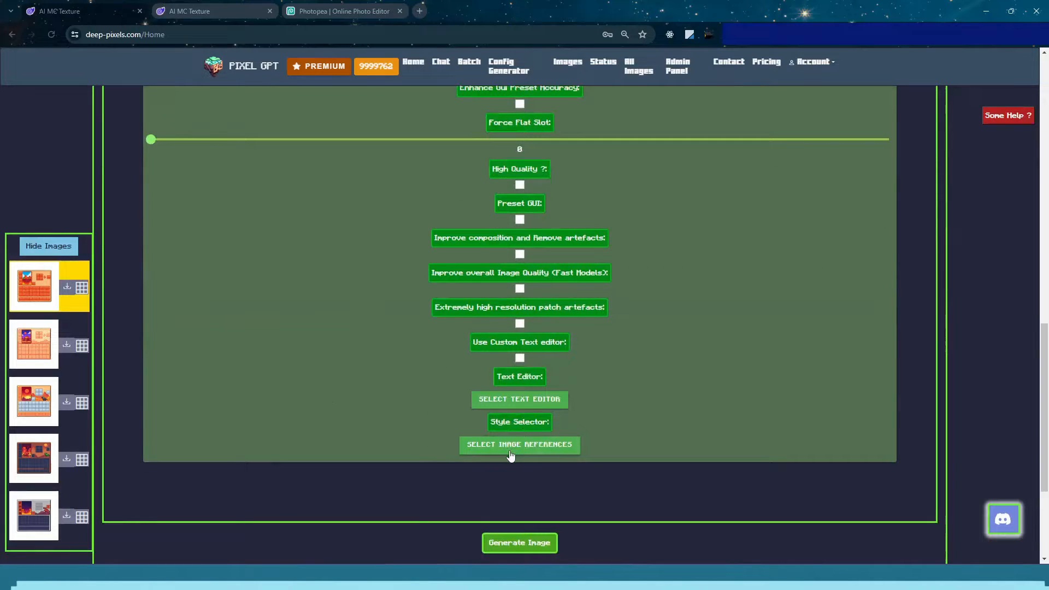
{"action": "left_click", "coordinate": [511, 454]}
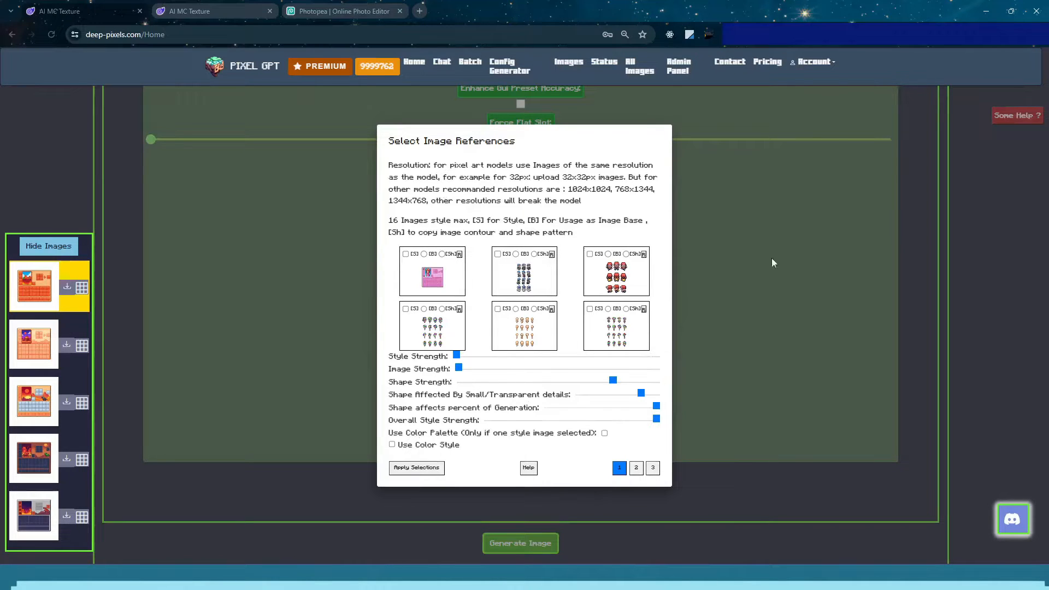
Open the account's My Reference Images page in a separate browser tab
{"action": "left_click", "coordinate": [836, 65]}
{"action": "right_click", "coordinate": [774, 130]}
{"action": "left_click", "coordinate": [784, 136]}
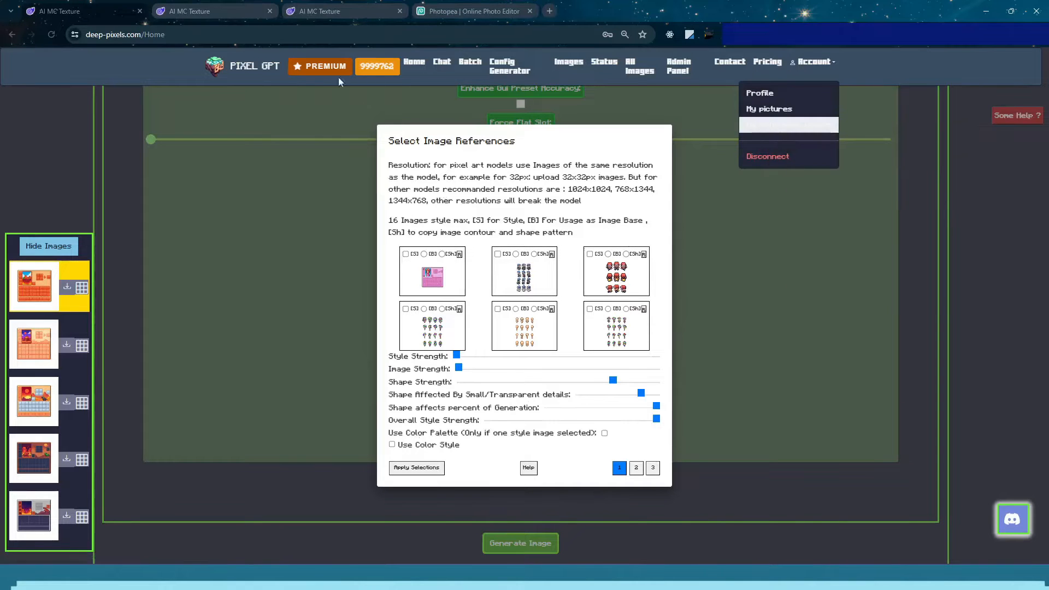
Upload Nouveau projet.png from the ndown folder to the account's reference images
{"action": "left_click", "coordinate": [227, 4]}
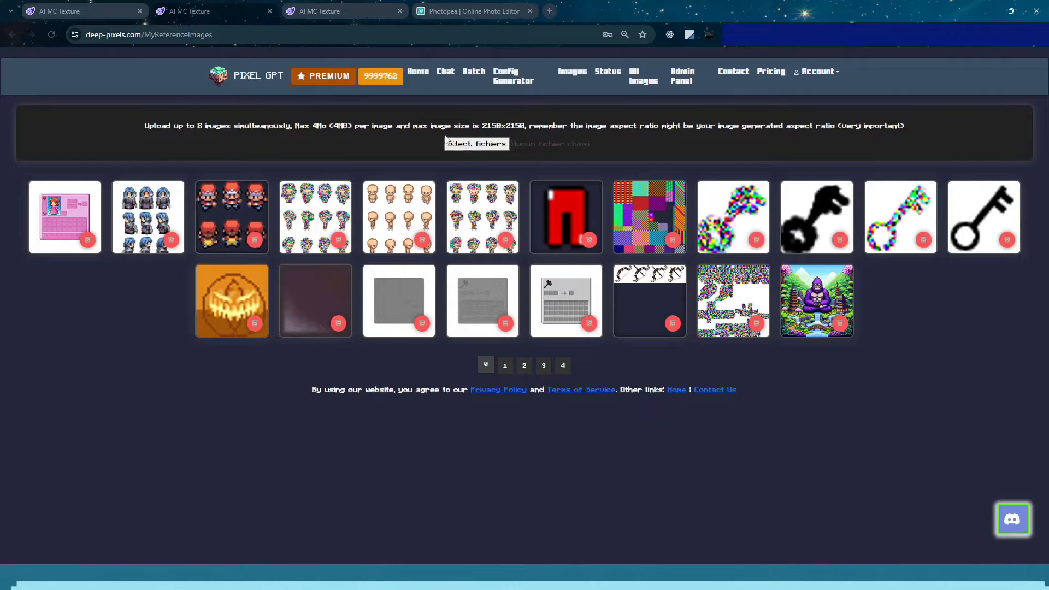
{"action": "left_click", "coordinate": [956, 35]}
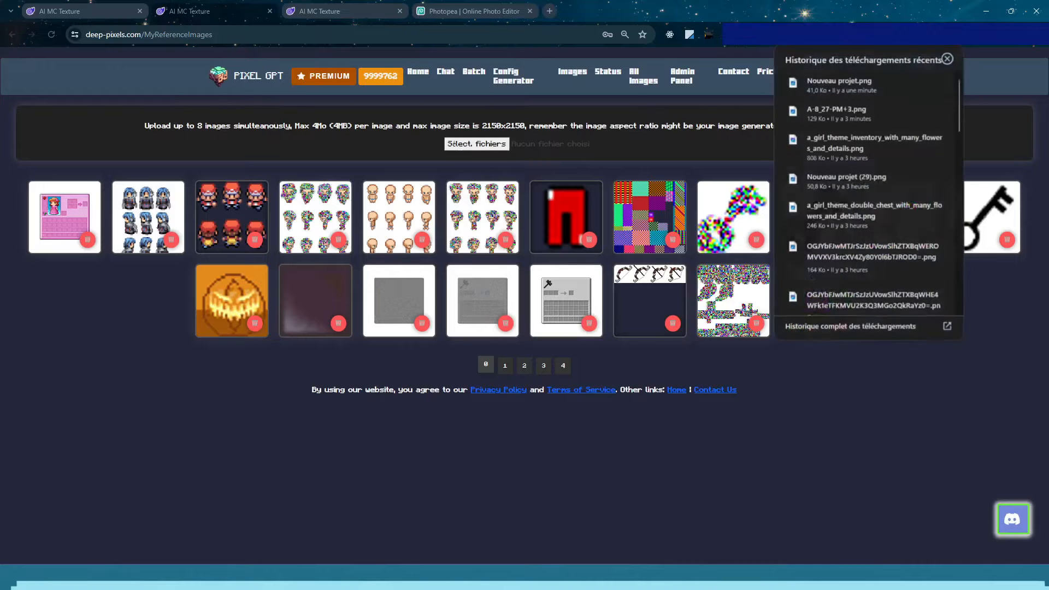
{"action": "left_click", "coordinate": [914, 80]}
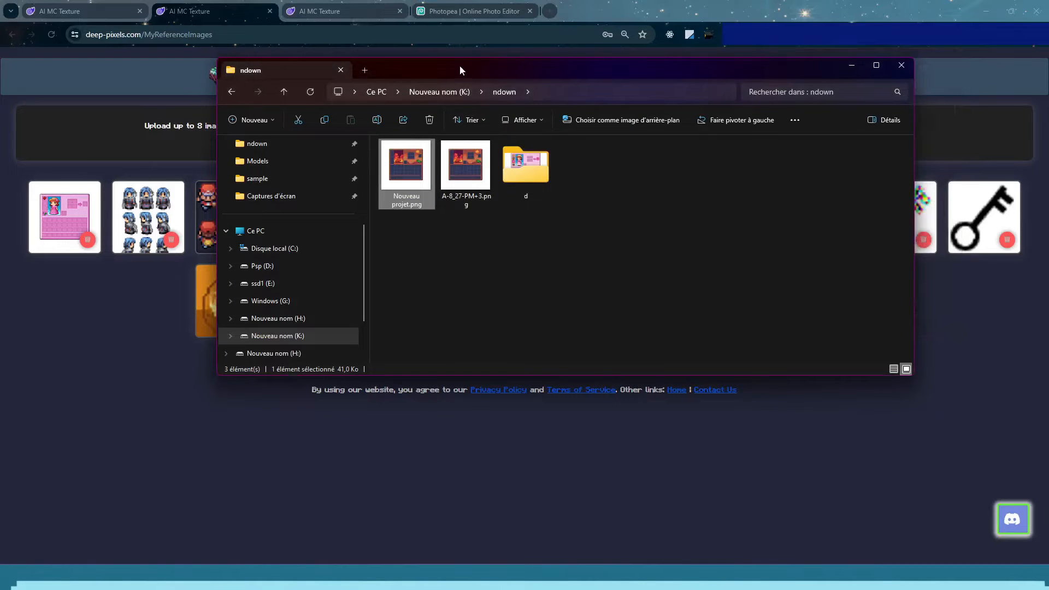
{"action": "left_click_drag", "start_coordinate": [460, 67], "coordinate": [806, 341]}
{"action": "left_click_drag", "start_coordinate": [485, 170], "coordinate": [477, 143]}
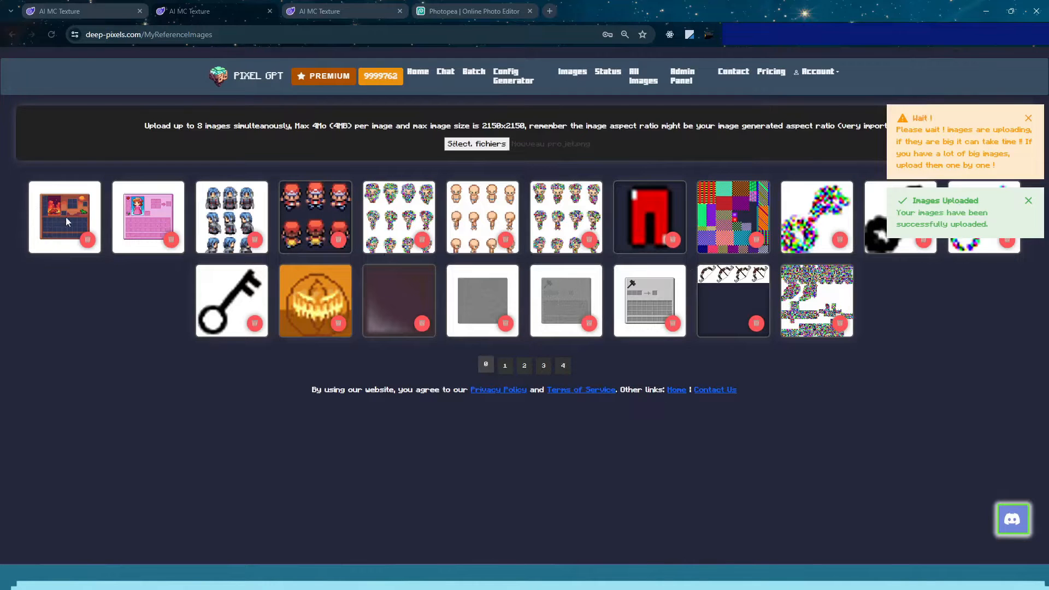
Return to the generator's image references and set the uploaded lava GUI image as both base [B] and shape [Sh]
{"action": "left_click", "coordinate": [74, 5]}
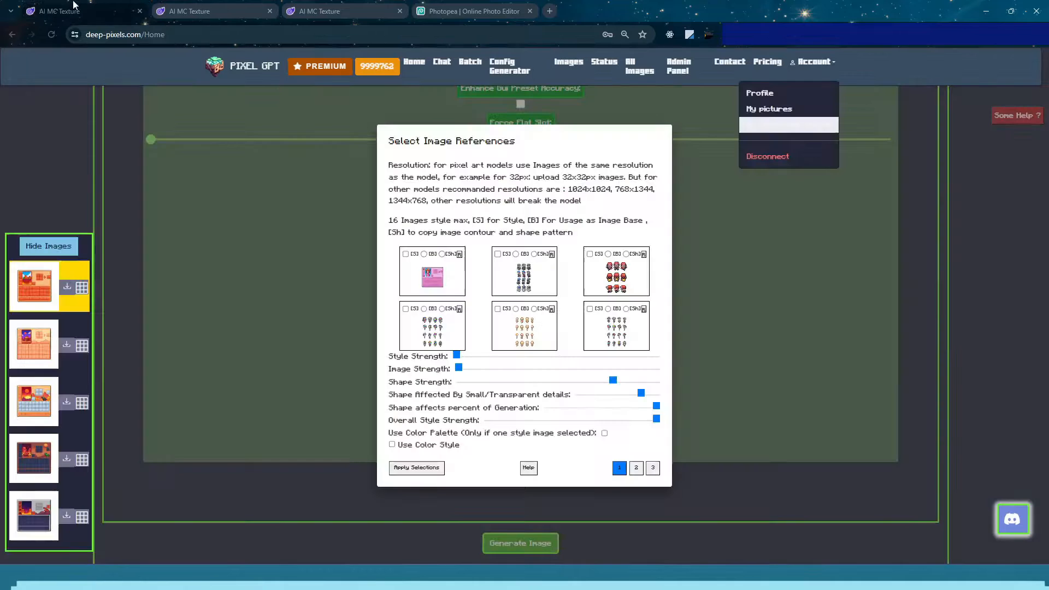
{"action": "left_click", "coordinate": [635, 470]}
{"action": "left_click", "coordinate": [601, 471]}
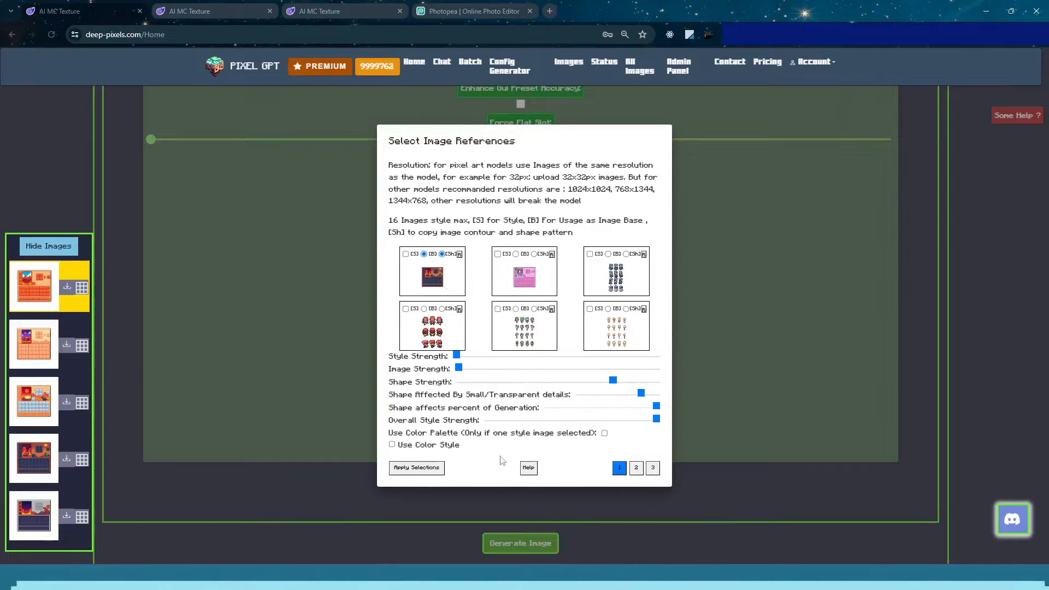
Raise Image Strength, lower Shape Strength and Shape affects percent of Generation, maximise the small/transparent details effect, and apply the reference selections
{"action": "left_click_drag", "start_coordinate": [459, 368], "coordinate": [486, 377]}
{"action": "left_click_drag", "start_coordinate": [614, 381], "coordinate": [591, 381]}
{"action": "left_click_drag", "start_coordinate": [642, 395], "coordinate": [659, 396]}
{"action": "left_click_drag", "start_coordinate": [656, 407], "coordinate": [619, 405]}
{"action": "left_click", "coordinate": [417, 468]}
Generate the dinosaur inventory GUI with the v4 model and inspect the result enlarged in the Image Grid Generator
{"action": "scroll", "coordinate": [446, 447], "scroll_direction": "down", "scroll_amount": 3}
{"action": "left_click", "coordinate": [527, 387]}
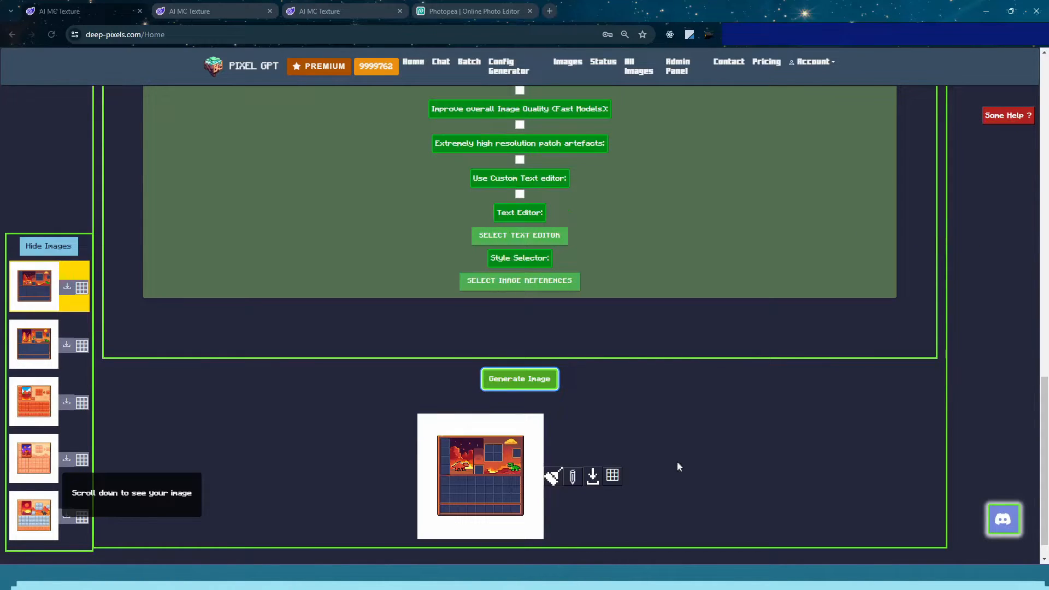
{"action": "left_click", "coordinate": [489, 475]}
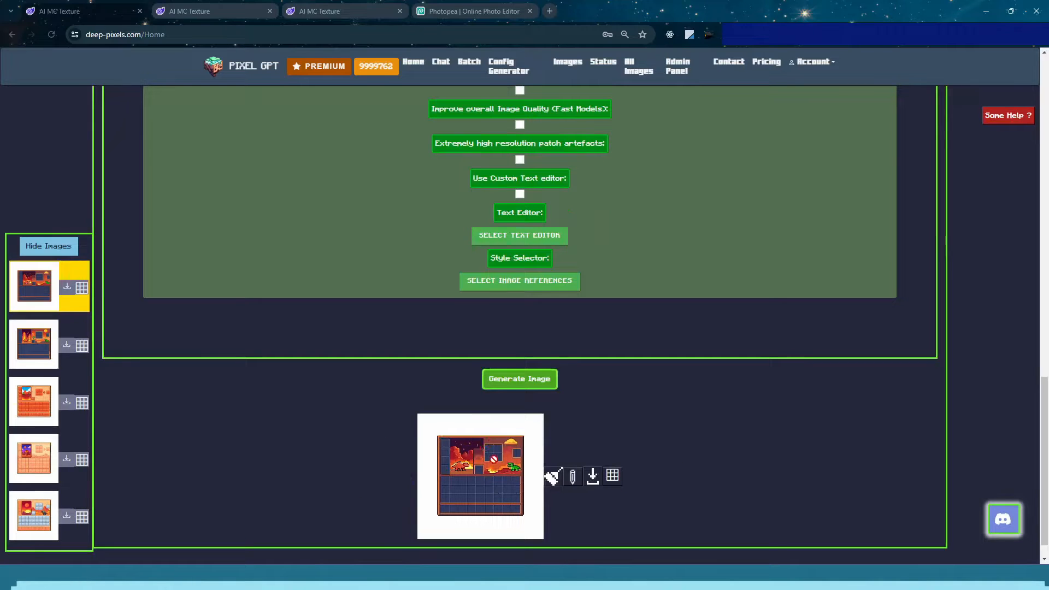
{"action": "left_click", "coordinate": [613, 477]}
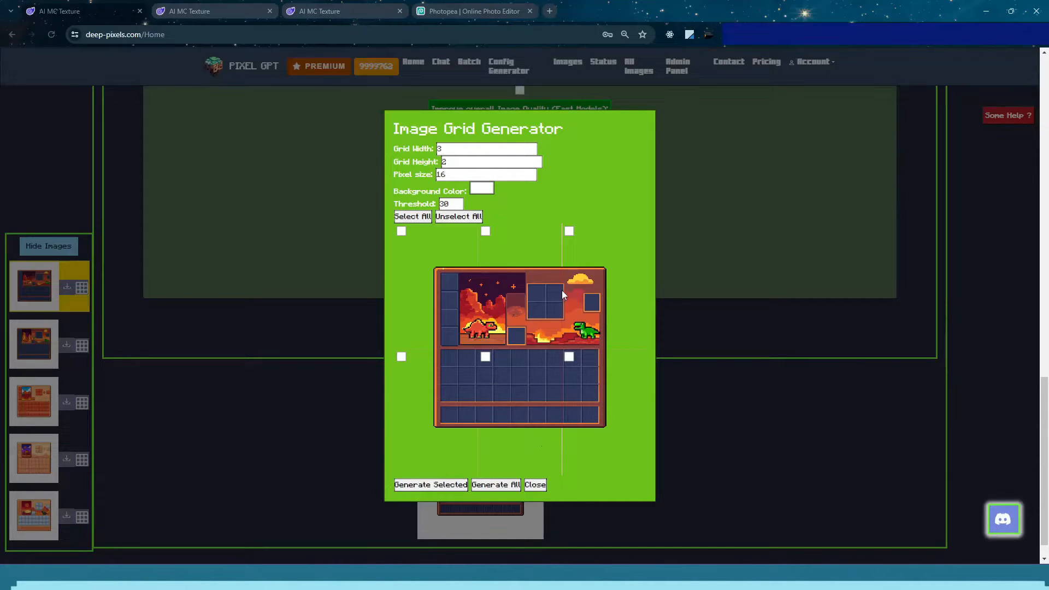
{"action": "left_click", "coordinate": [535, 486]}
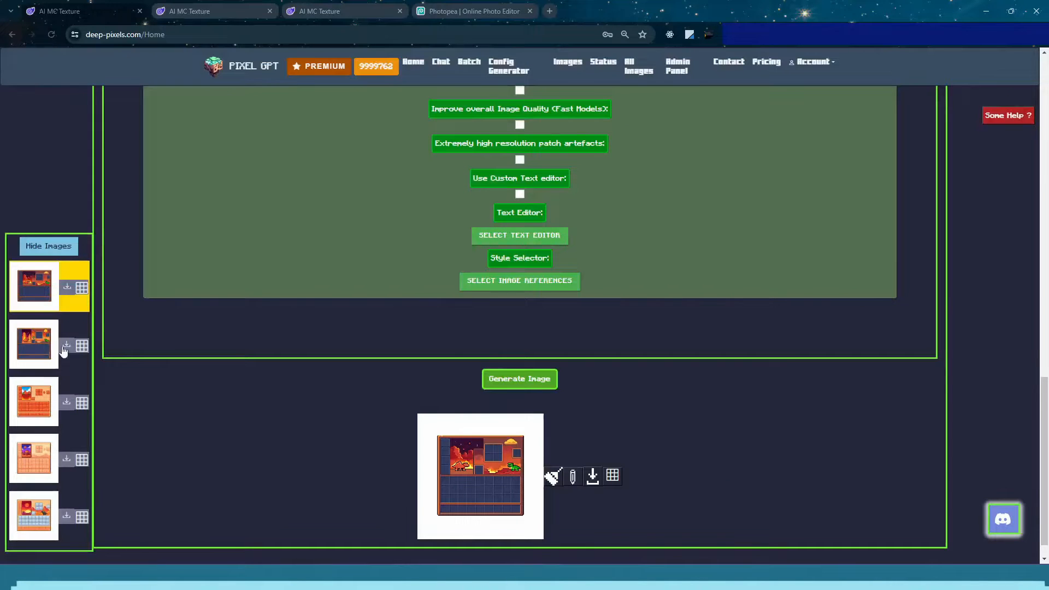
Download the second image in the generation history and inspect its dinosaur artwork in the image viewer
{"action": "left_click", "coordinate": [66, 345]}
{"action": "left_click", "coordinate": [861, 81]}
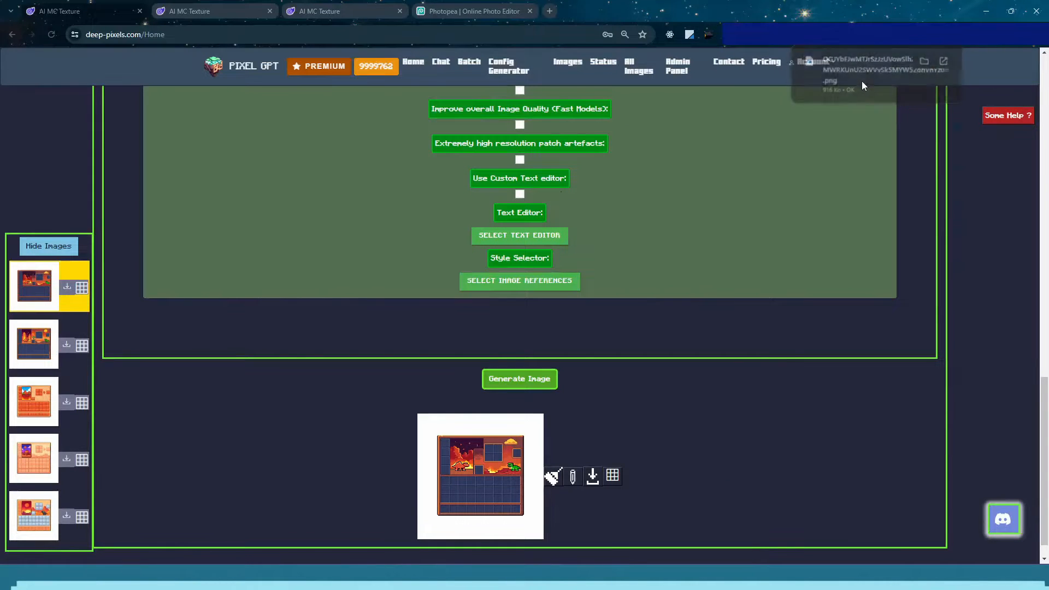
{"action": "left_click", "coordinate": [756, 115]}
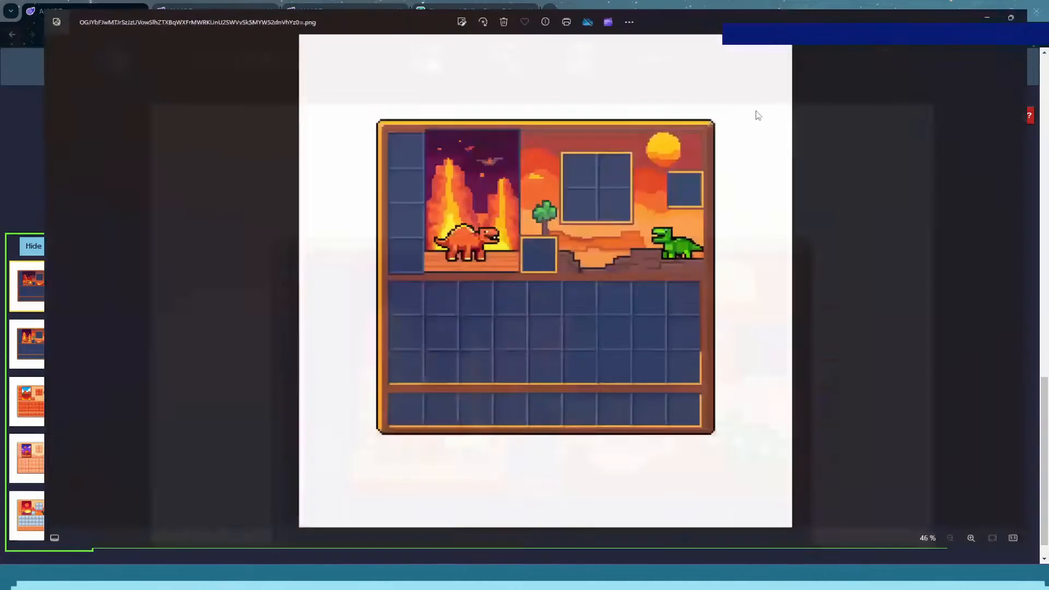
{"action": "scroll", "coordinate": [432, 219], "scroll_direction": "up", "scroll_amount": 2}
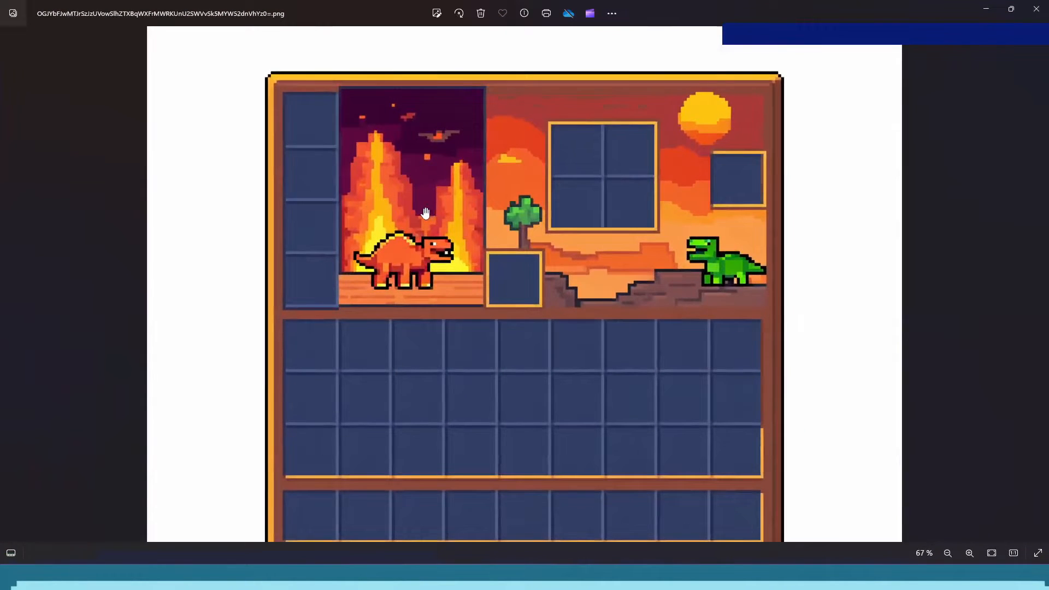
{"action": "scroll", "coordinate": [440, 207], "scroll_direction": "up", "scroll_amount": 2}
{"action": "scroll", "coordinate": [734, 264], "scroll_direction": "up", "scroll_amount": 1}
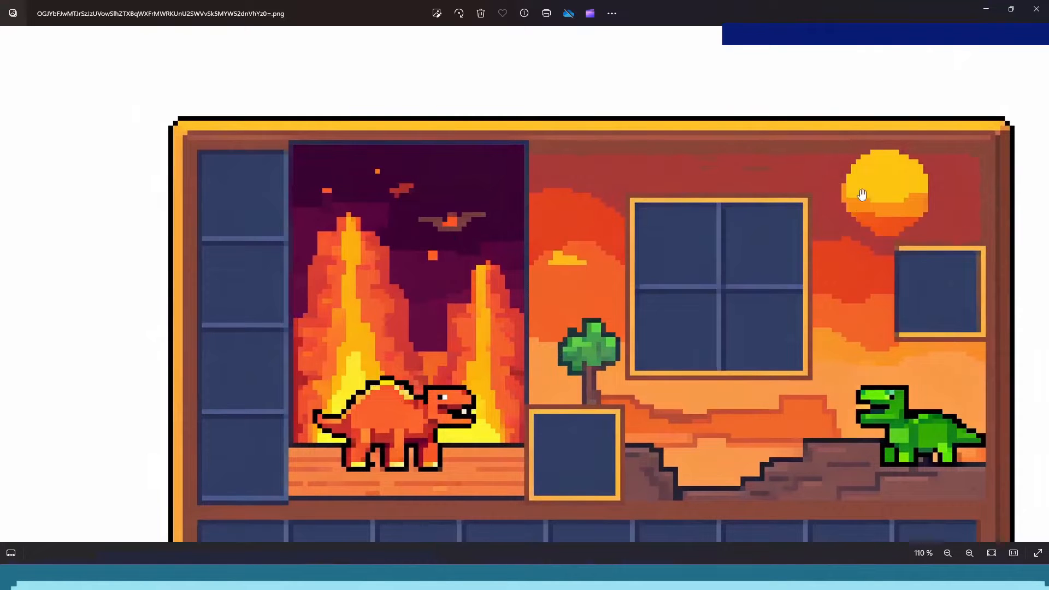
{"action": "scroll", "coordinate": [778, 235], "scroll_direction": "down", "scroll_amount": 3}
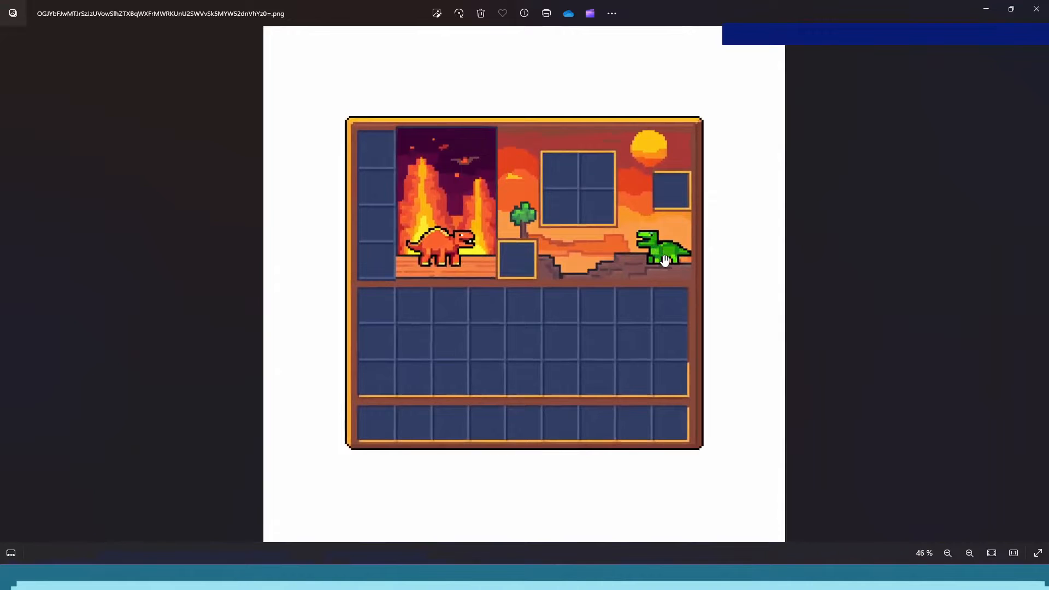
{"action": "left_click", "coordinate": [1036, 8]}
Look over the Medium Any GUI MQ model and the usage notes of MC Any GUI 256 Version 4
{"action": "scroll", "coordinate": [507, 323], "scroll_direction": "up", "scroll_amount": 10}
{"action": "scroll", "coordinate": [339, 483], "scroll_direction": "down", "scroll_amount": 3}
{"action": "left_click", "coordinate": [420, 373]}
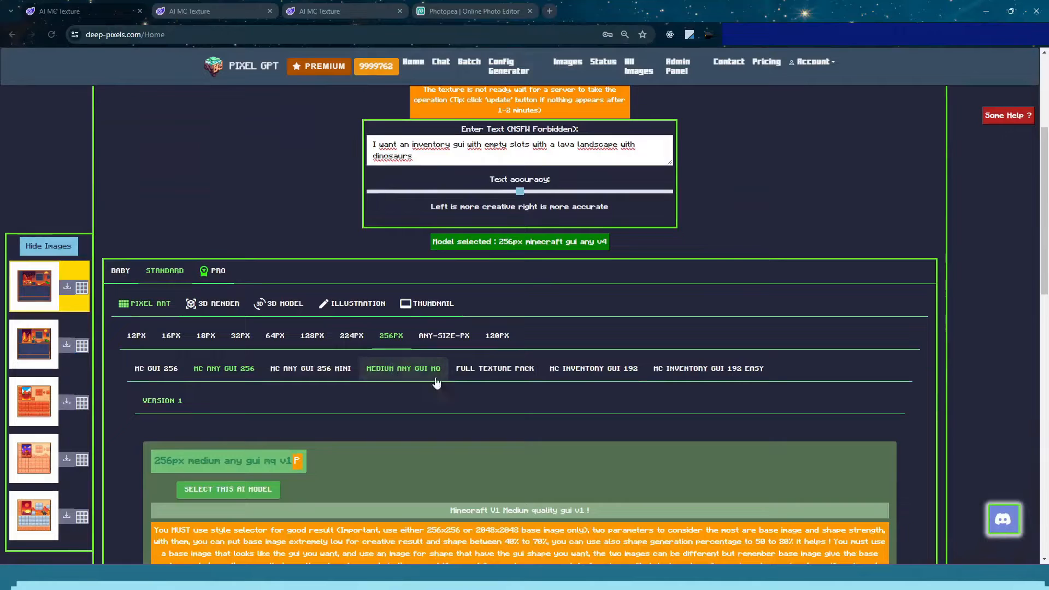
{"action": "scroll", "coordinate": [415, 373], "scroll_direction": "down", "scroll_amount": 1}
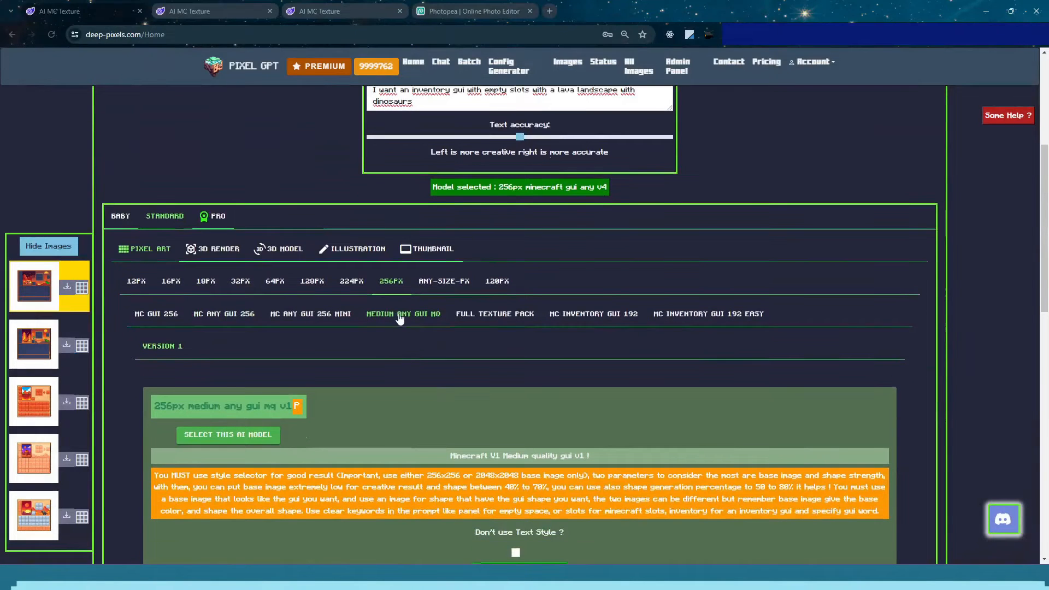
{"action": "left_click", "coordinate": [224, 318]}
{"action": "scroll", "coordinate": [412, 360], "scroll_direction": "down", "scroll_amount": 3}
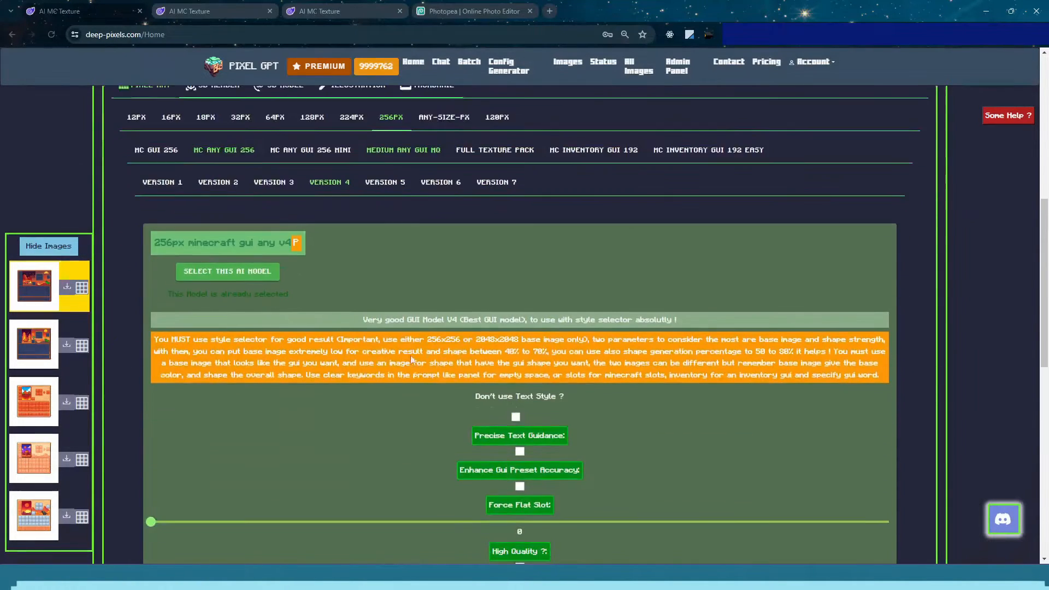
Reopen the downloaded dinosaur GUI image and examine its slots, borders and landscape details up close
{"action": "left_click", "coordinate": [951, 34]}
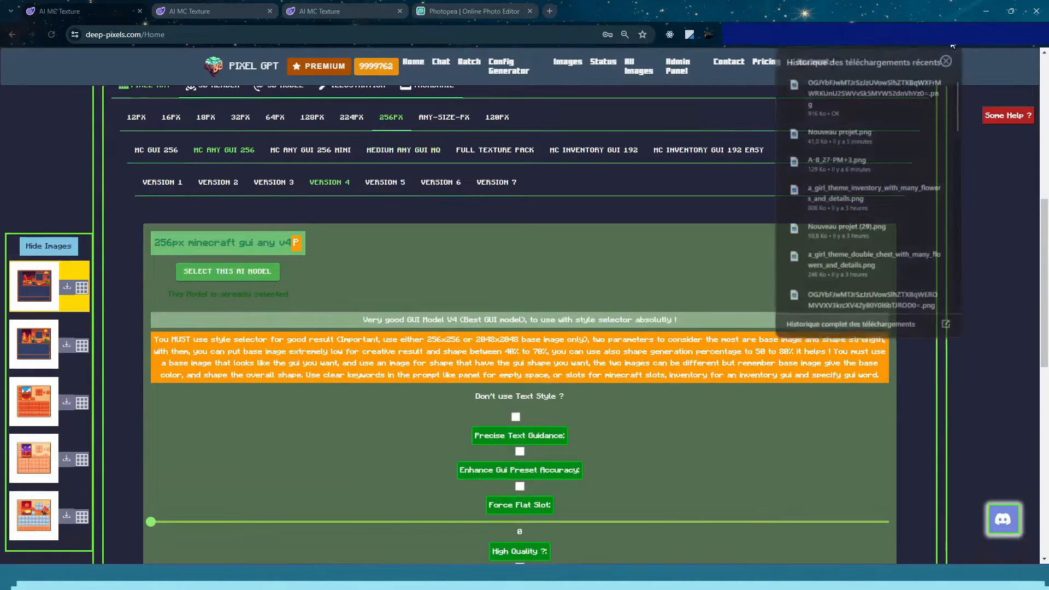
{"action": "left_click", "coordinate": [866, 81]}
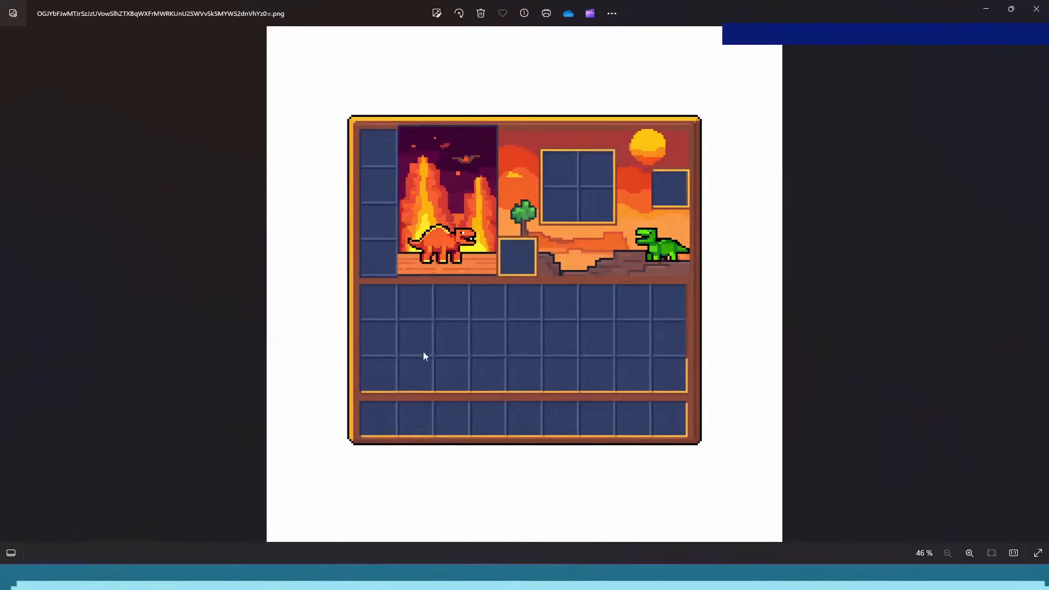
{"action": "scroll", "coordinate": [458, 306], "scroll_direction": "up", "scroll_amount": 5}
{"action": "left_click_drag", "start_coordinate": [458, 186], "coordinate": [460, 338]}
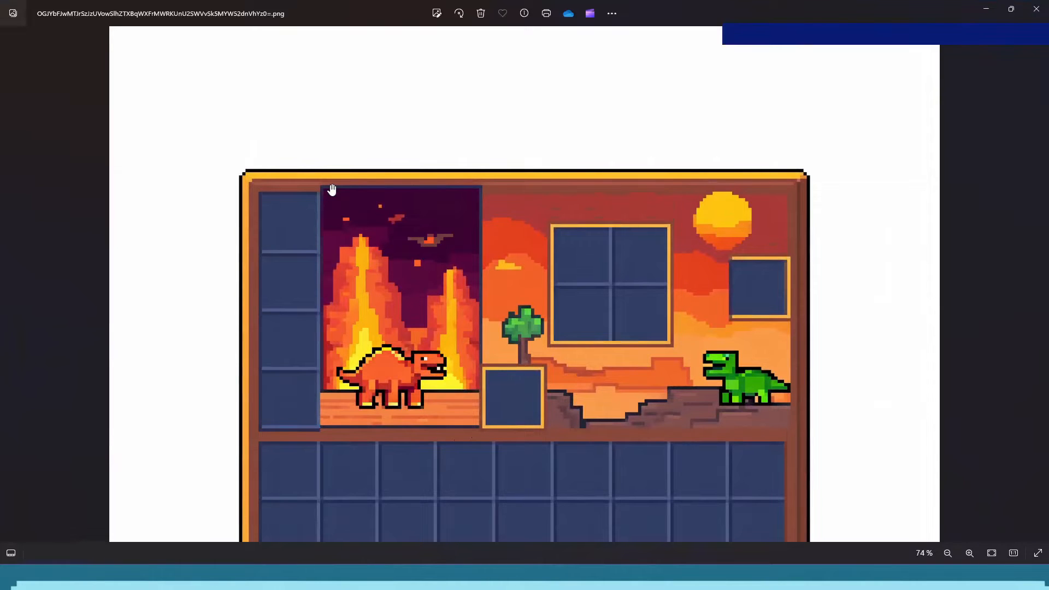
{"action": "scroll", "coordinate": [508, 415], "scroll_direction": "down", "scroll_amount": 2}
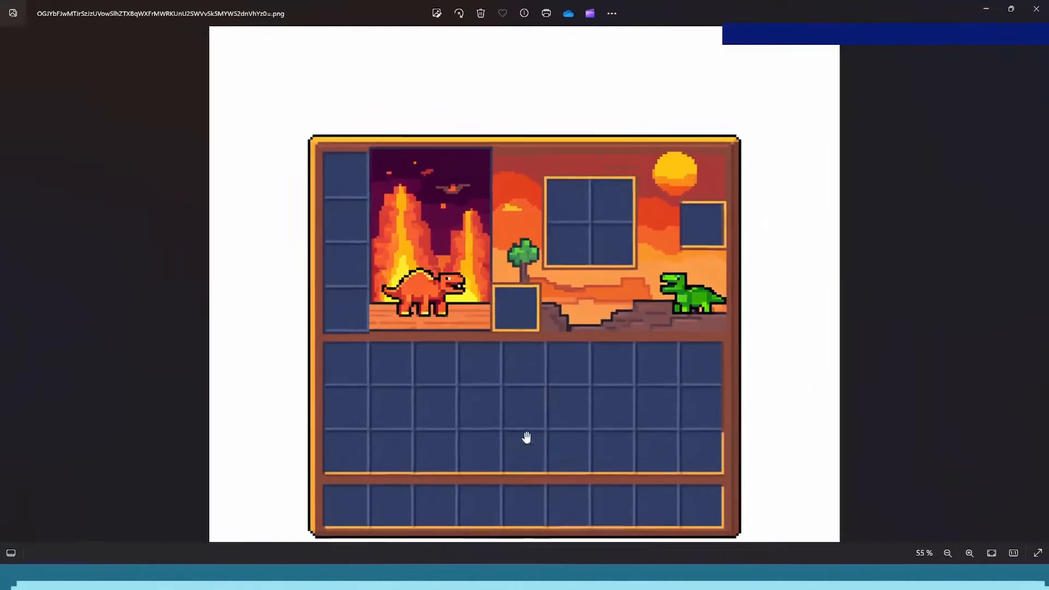
{"action": "scroll", "coordinate": [695, 462], "scroll_direction": "up", "scroll_amount": 1}
{"action": "scroll", "coordinate": [695, 462], "scroll_direction": "up", "scroll_amount": 2}
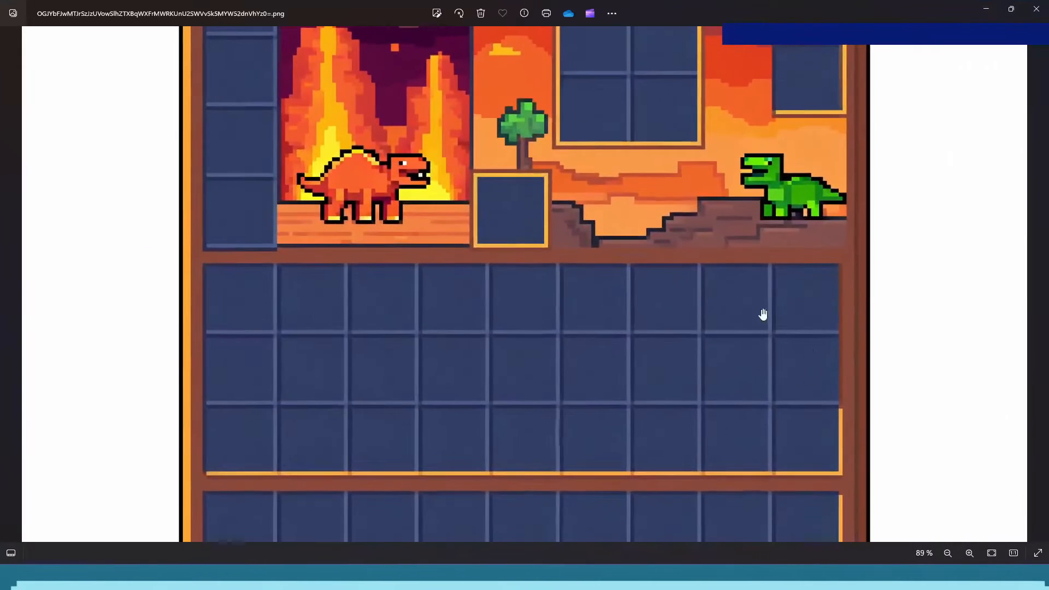
{"action": "scroll", "coordinate": [240, 317], "scroll_direction": "down", "scroll_amount": 1}
{"action": "scroll", "coordinate": [237, 332], "scroll_direction": "down", "scroll_amount": 1}
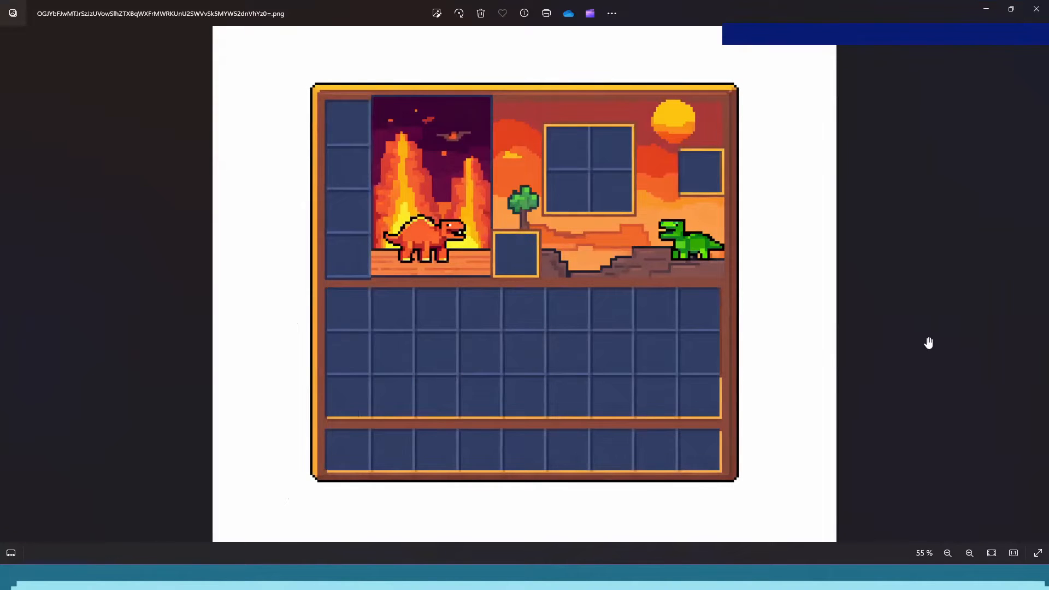
{"action": "left_click", "coordinate": [1038, 7]}
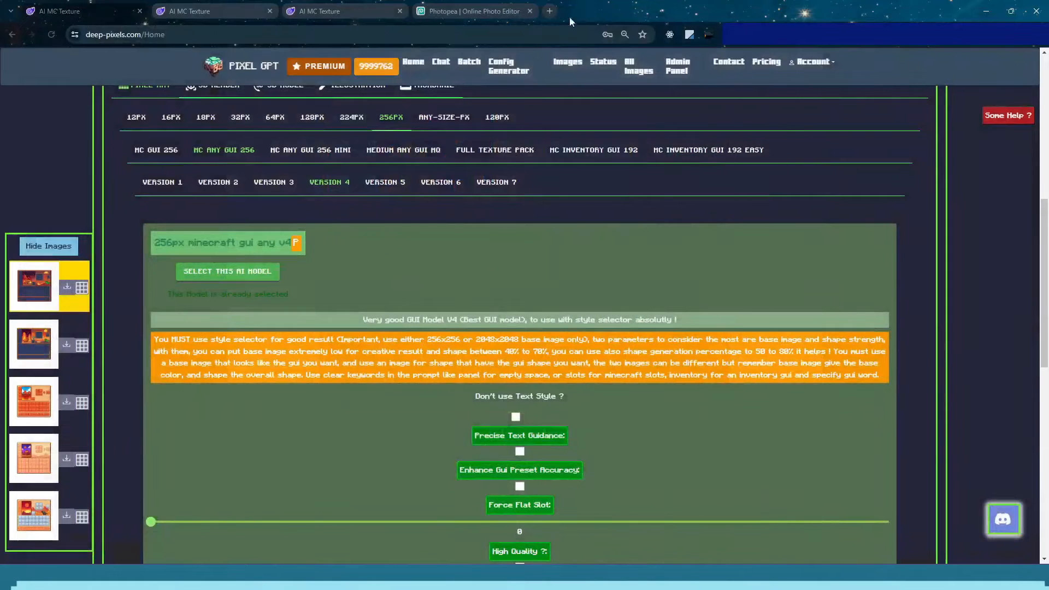
Switch to Photopea and place the downloaded GUI image as a new layer over A-8_27-PM+3 in Nouveau projet.psd
{"action": "left_click", "coordinate": [492, 11]}
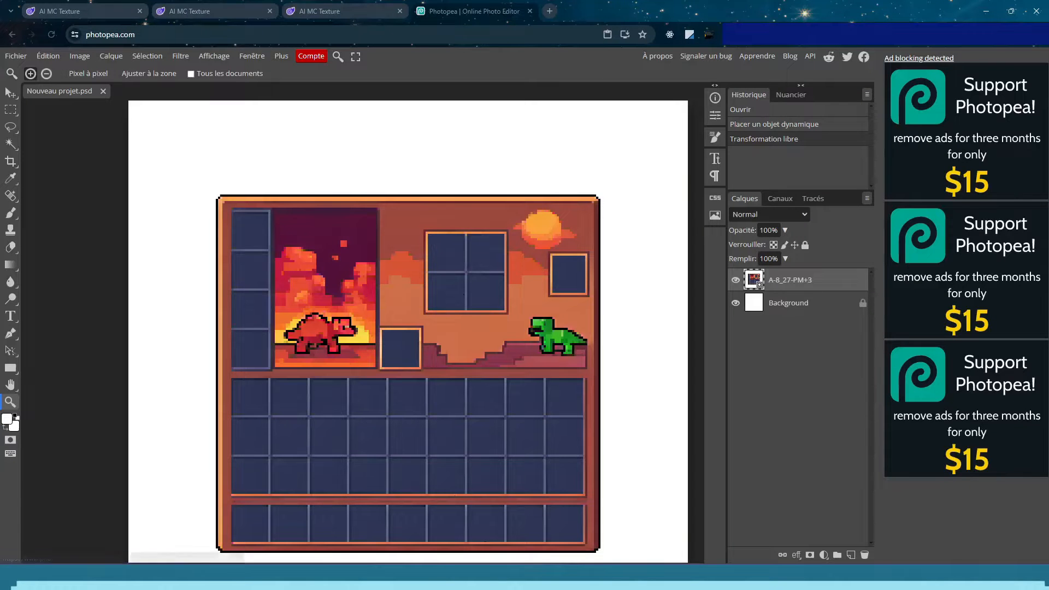
{"action": "left_click", "coordinate": [954, 34]}
{"action": "left_click", "coordinate": [920, 87]}
{"action": "left_click_drag", "start_coordinate": [752, 440], "coordinate": [350, 295]}
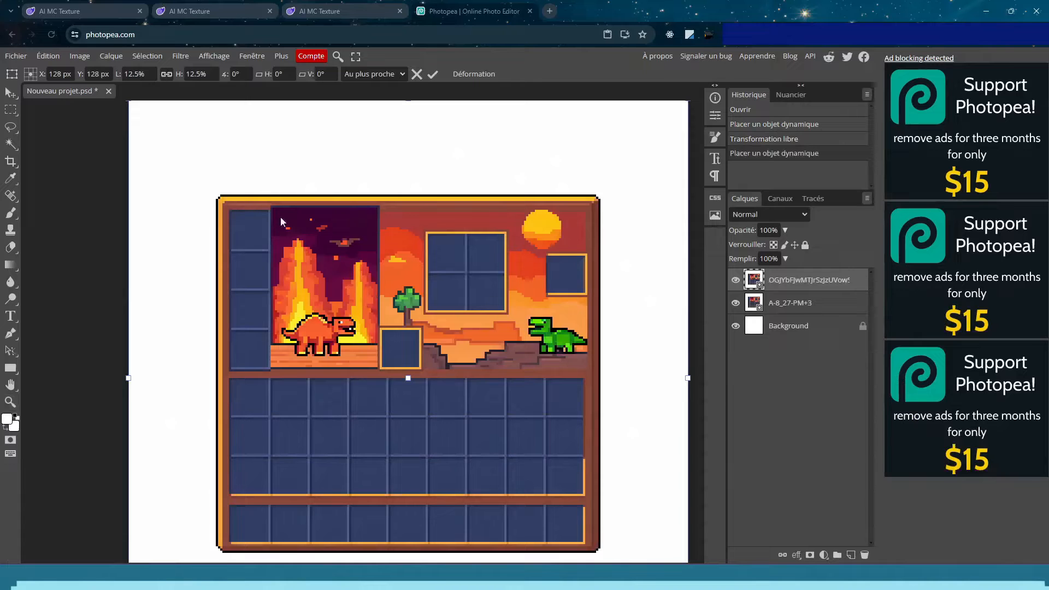
{"action": "left_click", "coordinate": [10, 109]}
Toggle the new GUI layer's visibility repeatedly to compare its slots and artwork with the A-8_27-PM+3 layer beneath
{"action": "left_click", "coordinate": [736, 281]}
{"action": "left_click", "coordinate": [736, 282]}
{"action": "left_click", "coordinate": [735, 282]}
{"action": "left_click", "coordinate": [736, 282]}
{"action": "left_click", "coordinate": [736, 282]}
{"action": "left_click", "coordinate": [736, 281]}
{"action": "left_click", "coordinate": [736, 281]}
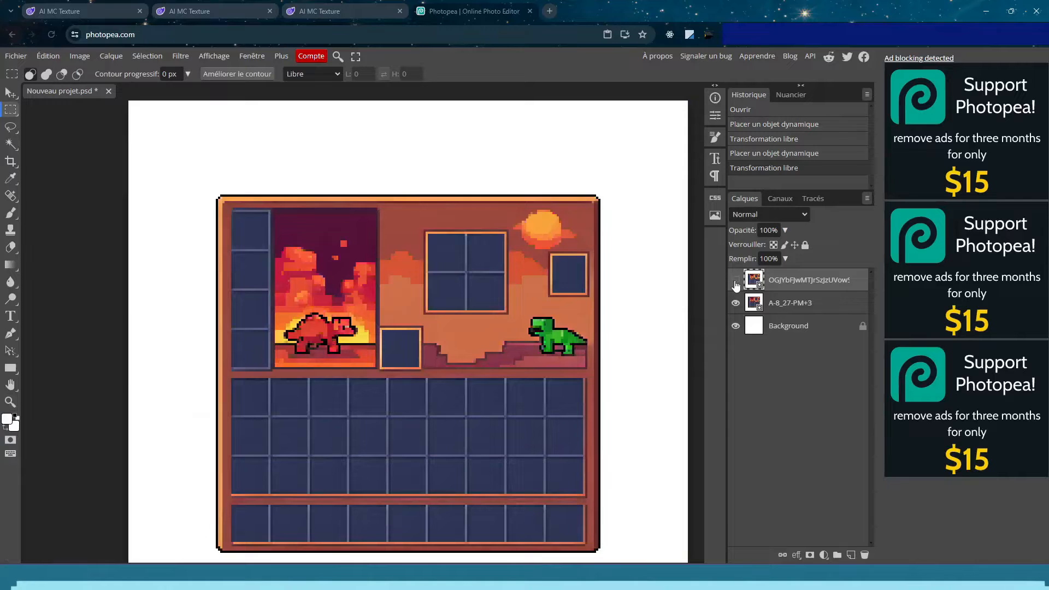
{"action": "left_click", "coordinate": [735, 281]}
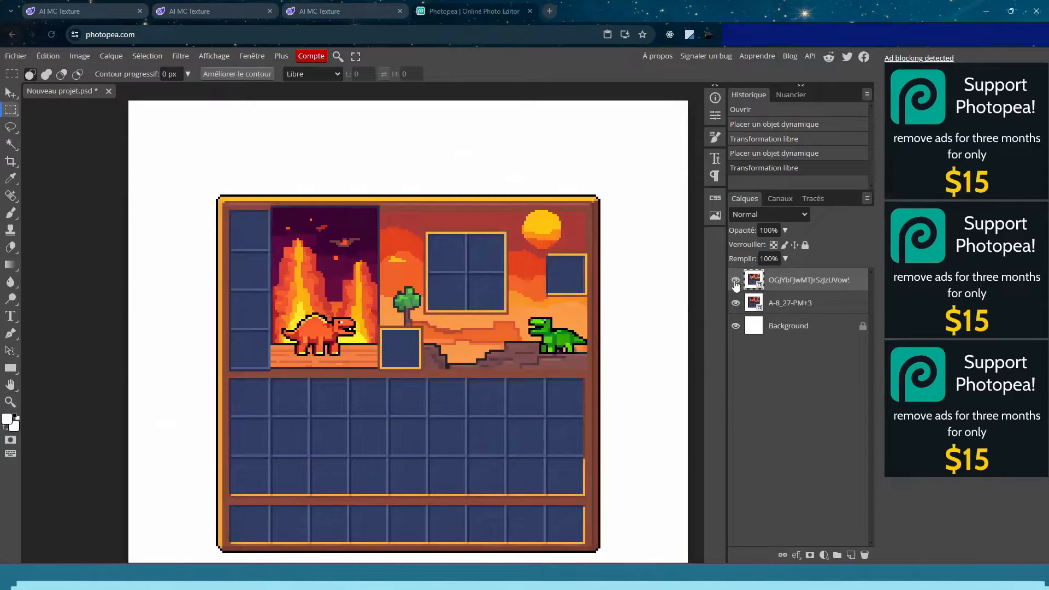
{"action": "left_click", "coordinate": [736, 282]}
{"action": "left_click", "coordinate": [735, 282]}
{"action": "left_click", "coordinate": [735, 282]}
{"action": "left_click", "coordinate": [736, 281]}
{"action": "left_click", "coordinate": [736, 281]}
{"action": "left_click", "coordinate": [736, 281]}
{"action": "left_click", "coordinate": [736, 281]}
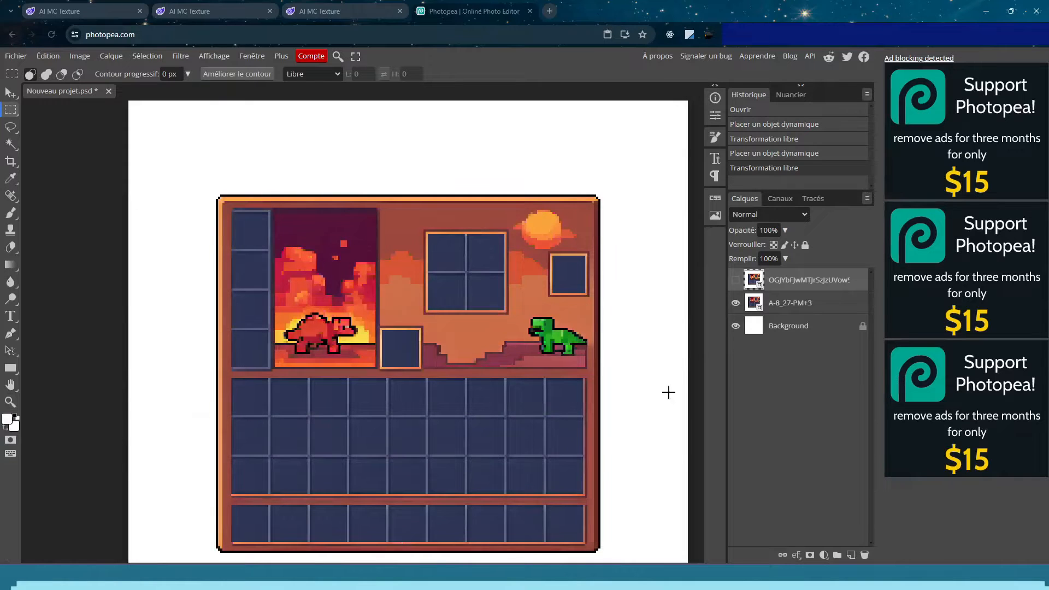
{"action": "left_click", "coordinate": [735, 280]}
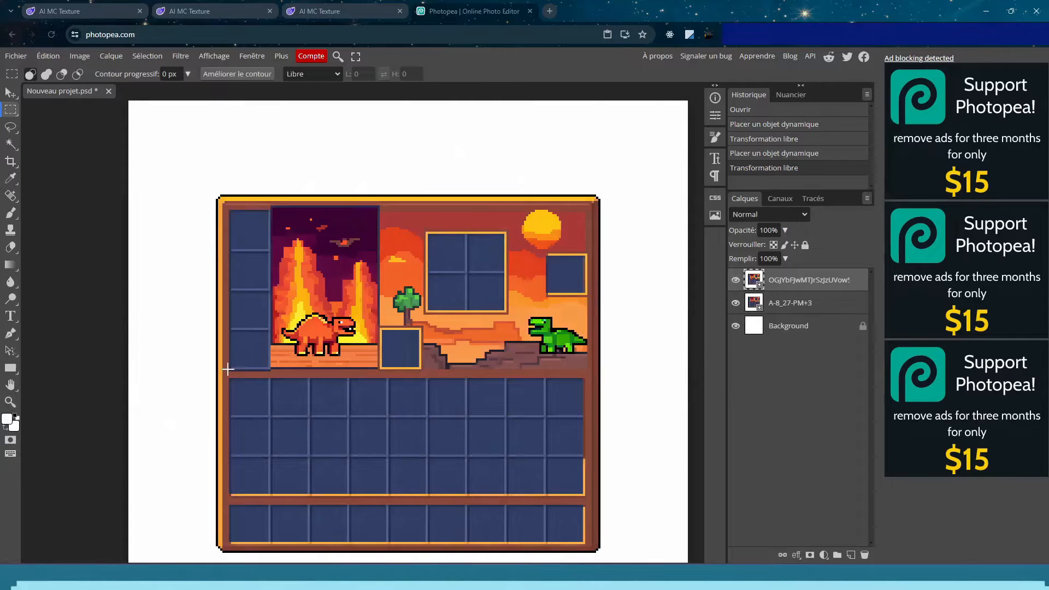
{"action": "left_click", "coordinate": [735, 281]}
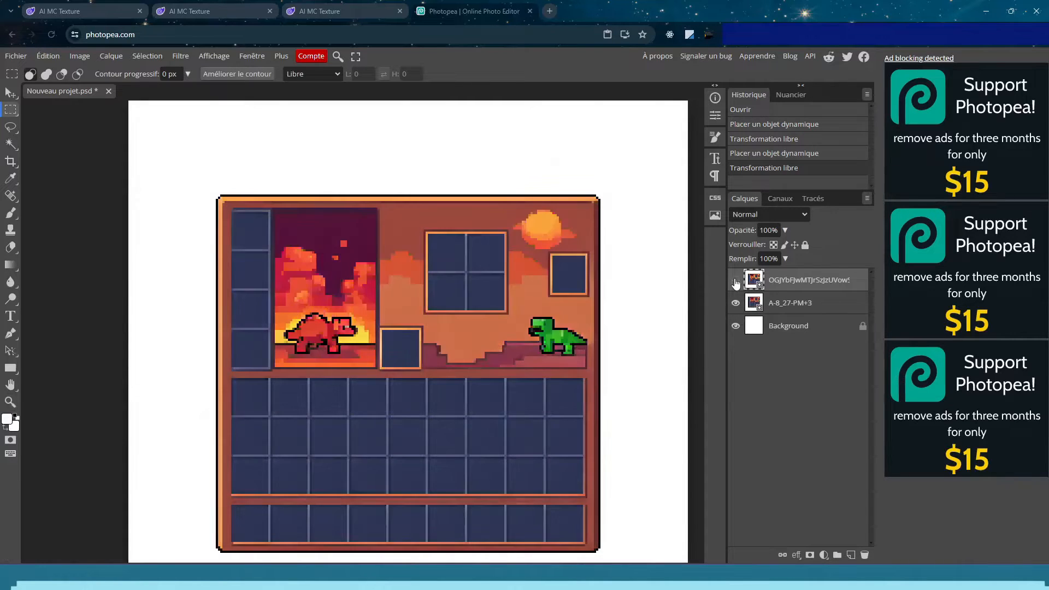
{"action": "left_click", "coordinate": [736, 281]}
{"action": "left_click", "coordinate": [735, 282]}
{"action": "left_click", "coordinate": [736, 282]}
{"action": "left_click", "coordinate": [735, 281]}
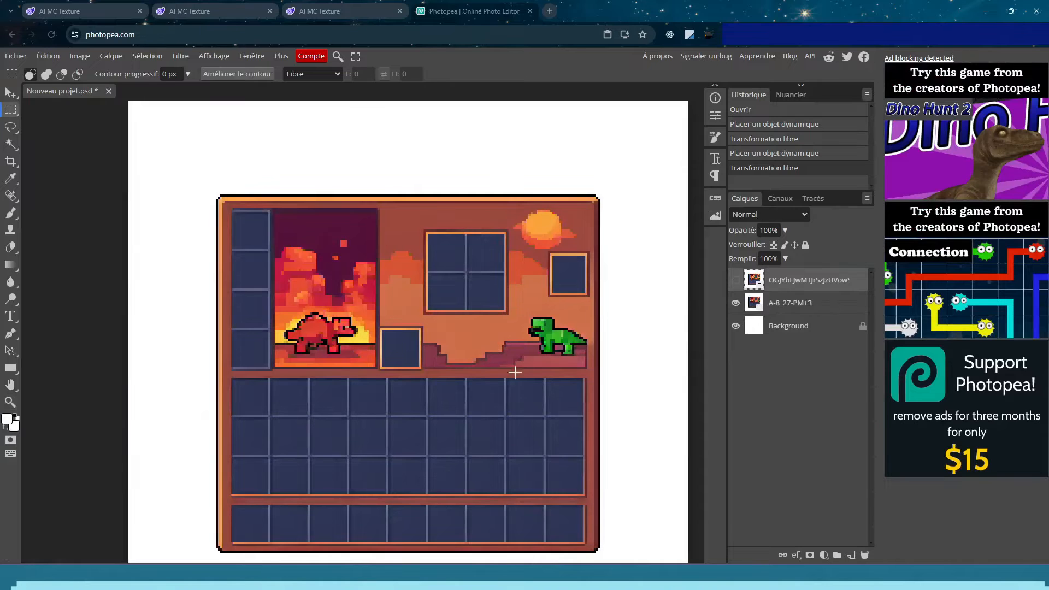
{"action": "left_click", "coordinate": [735, 280]}
{"action": "left_click", "coordinate": [736, 281]}
{"action": "left_click", "coordinate": [736, 281]}
{"action": "left_click", "coordinate": [736, 281]}
{"action": "left_click", "coordinate": [736, 281]}
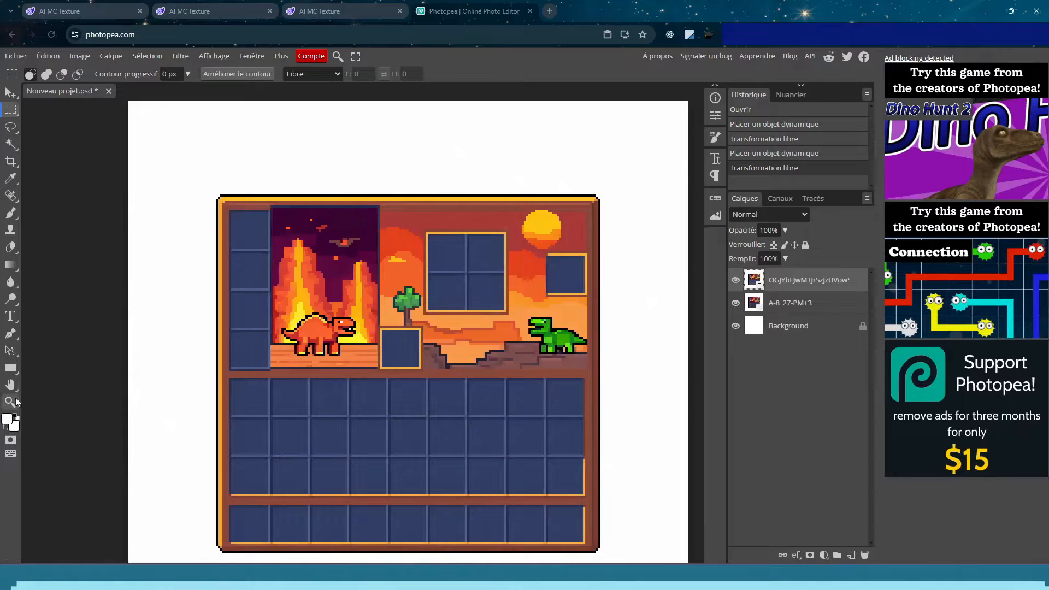
Marquee the interior of the first hotbar slot on the new GUI layer to check its size
{"action": "left_click", "coordinate": [10, 402]}
{"action": "left_click_drag", "start_coordinate": [157, 457], "coordinate": [267, 474]}
{"action": "left_click", "coordinate": [11, 110]}
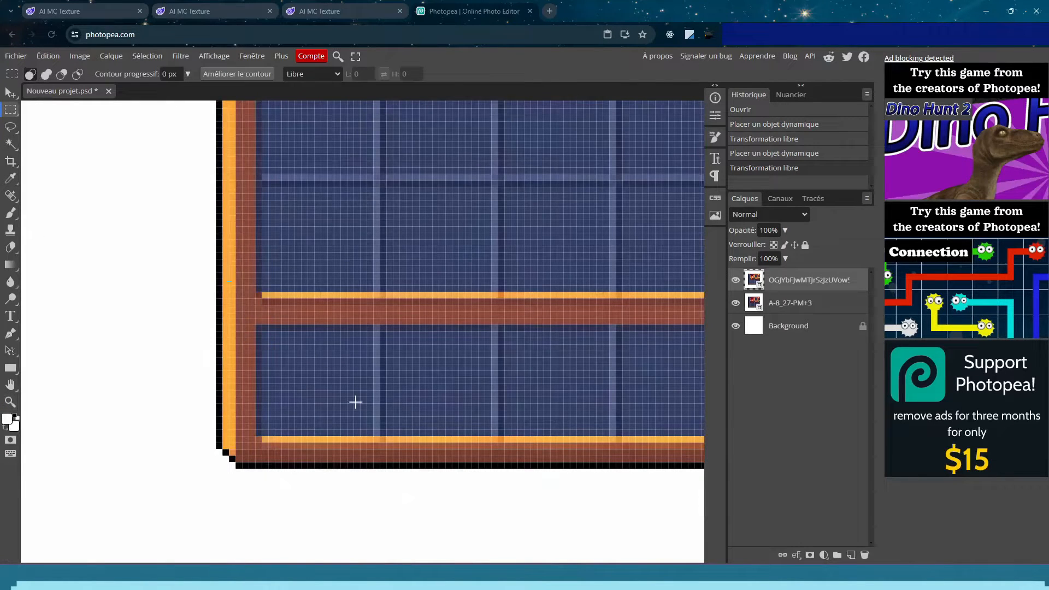
{"action": "left_click_drag", "start_coordinate": [371, 428], "coordinate": [345, 413]}
{"action": "left_click_drag", "start_coordinate": [262, 335], "coordinate": [265, 334]}
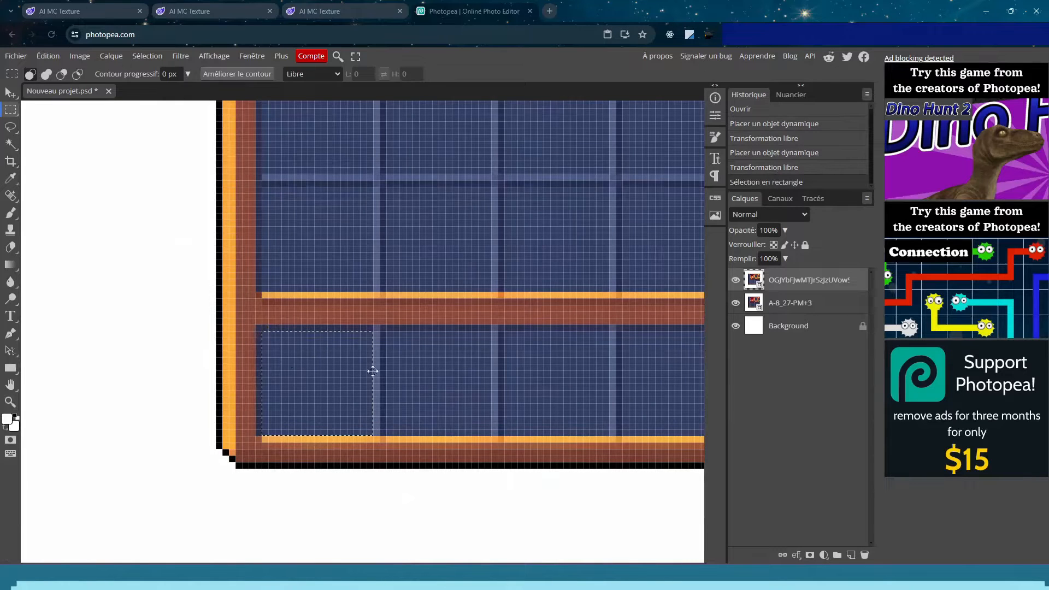
{"action": "left_click", "coordinate": [289, 459]}
Marquee the interior of the topmost armour slot to check its size against the hotbar slot
{"action": "scroll", "coordinate": [287, 426], "scroll_direction": "up", "scroll_amount": 15}
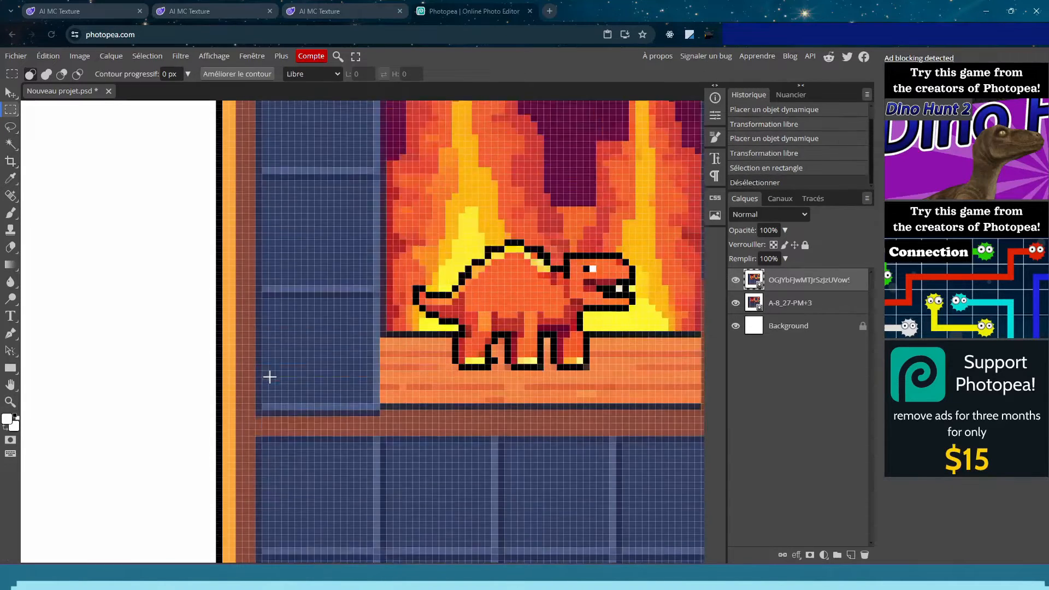
{"action": "left_click_drag", "start_coordinate": [372, 206], "coordinate": [263, 322]}
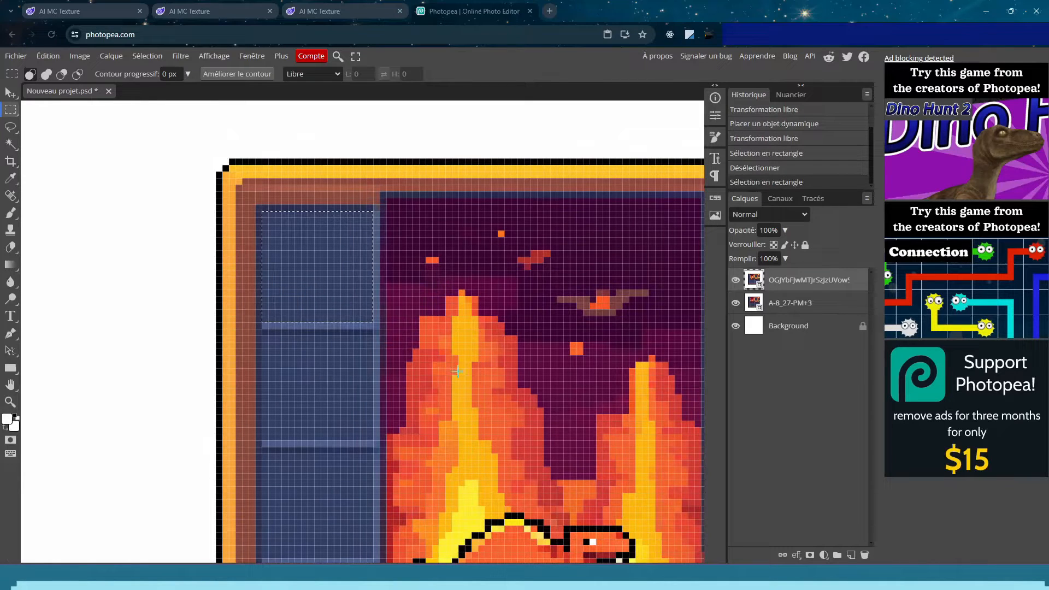
{"action": "left_click", "coordinate": [282, 268]}
Check the extent of the four-slot armour column with rectangular selections, then deselect it
{"action": "left_click_drag", "start_coordinate": [257, 207], "coordinate": [366, 467]}
{"action": "scroll", "coordinate": [364, 461], "scroll_direction": "down", "scroll_amount": 2}
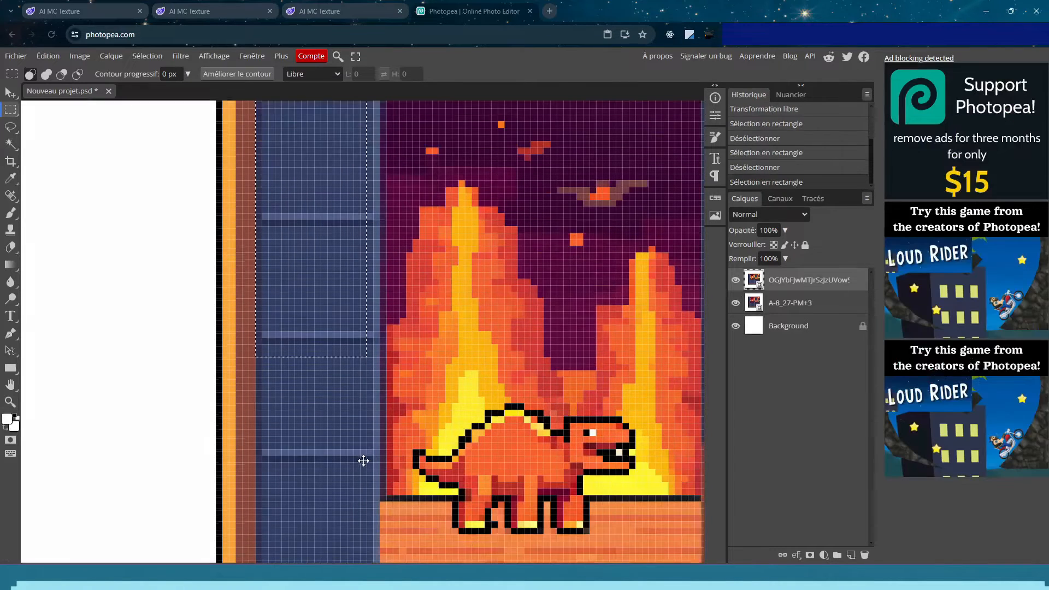
{"action": "left_click", "coordinate": [10, 402]}
{"action": "right_click", "coordinate": [253, 329]}
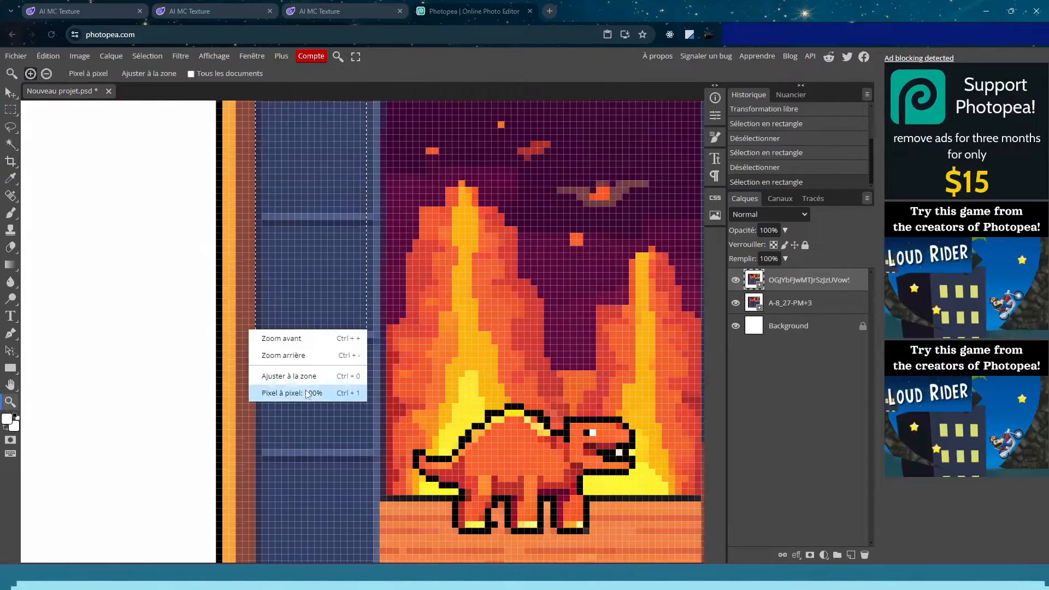
{"action": "left_click", "coordinate": [356, 358]}
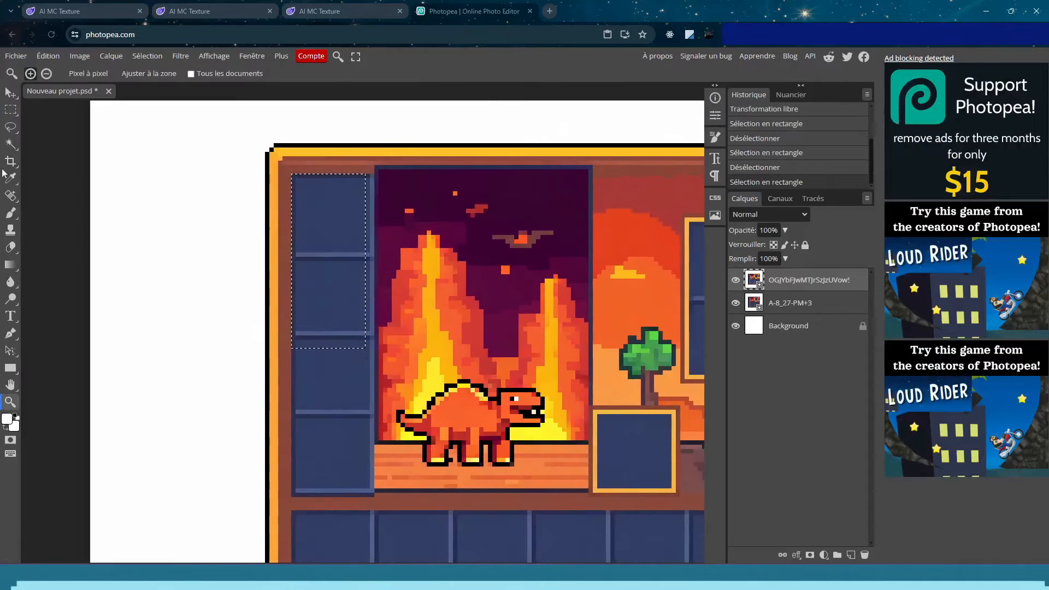
{"action": "left_click", "coordinate": [11, 109]}
{"action": "left_click", "coordinate": [138, 181]}
{"action": "left_click_drag", "start_coordinate": [292, 177], "coordinate": [363, 479]}
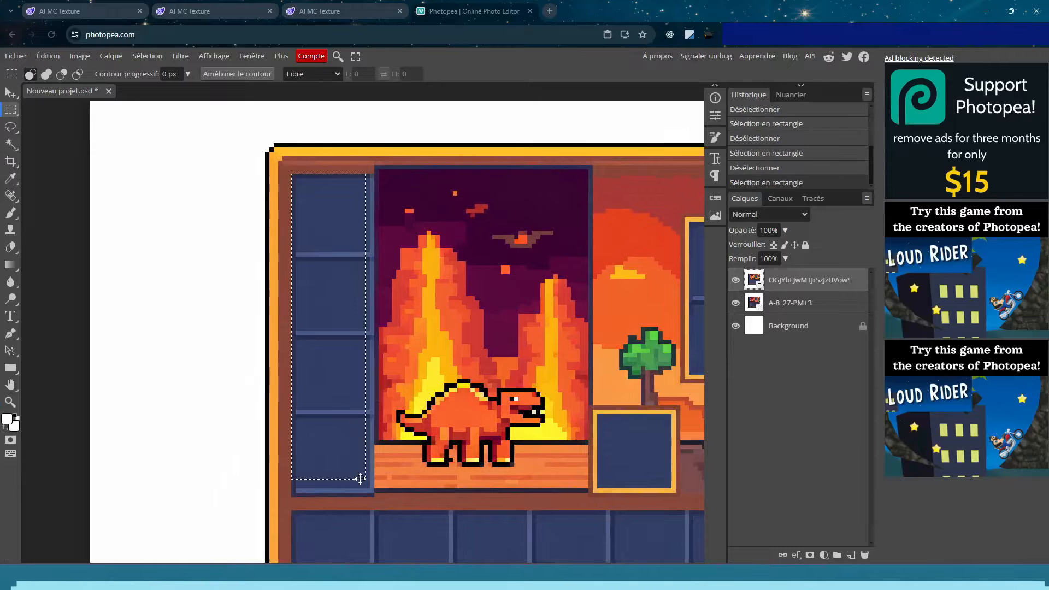
{"action": "left_click", "coordinate": [392, 502]}
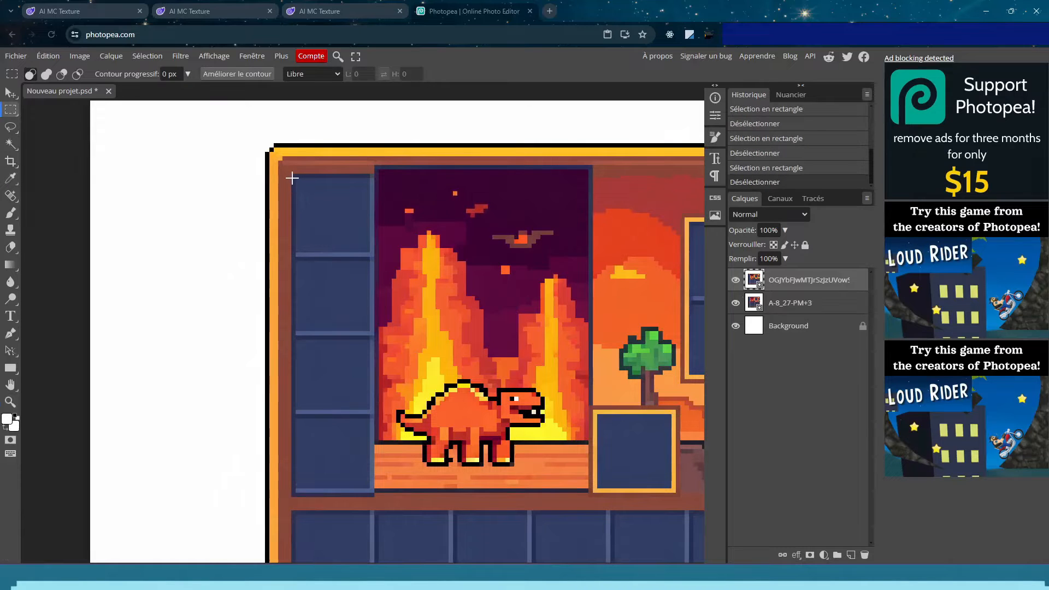
Marquee part of the armour column and toggle the new GUI layer's visibility to compare it with the A-8_27-PM+3 layer
{"action": "left_click_drag", "start_coordinate": [294, 177], "coordinate": [326, 316]}
{"action": "left_click", "coordinate": [563, 363]}
{"action": "left_click", "coordinate": [736, 280]}
{"action": "left_click", "coordinate": [736, 280]}
{"action": "left_click", "coordinate": [736, 280]}
{"action": "left_click", "coordinate": [735, 280]}
Select the armour slot column on the new GUI layer and free-transform it one pixel right and one pixel down
{"action": "left_click_drag", "start_coordinate": [292, 173], "coordinate": [361, 482]}
{"action": "left_click", "coordinate": [37, 59]}
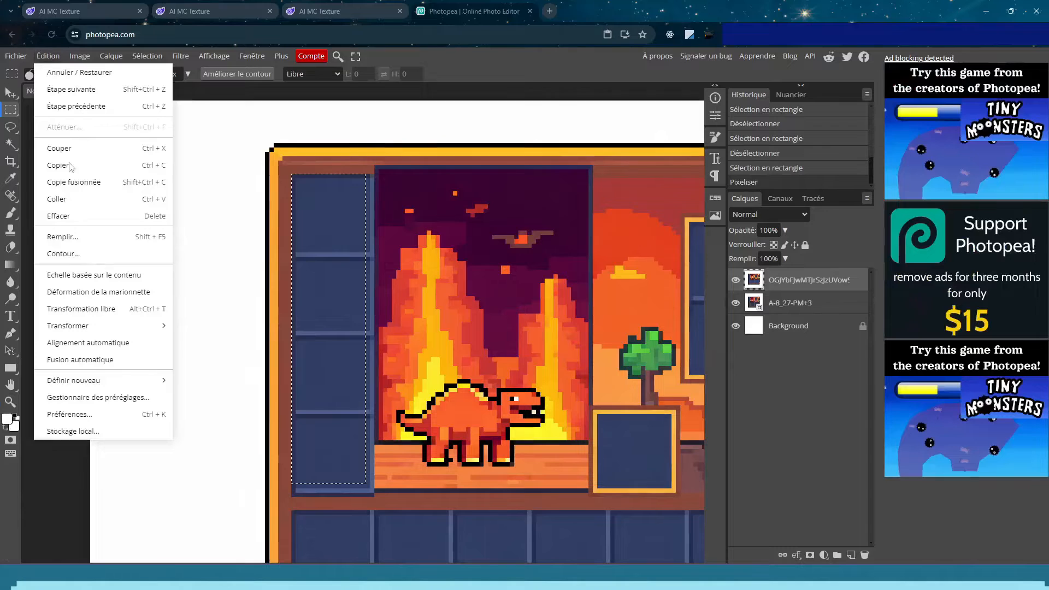
{"action": "left_click", "coordinate": [82, 307]}
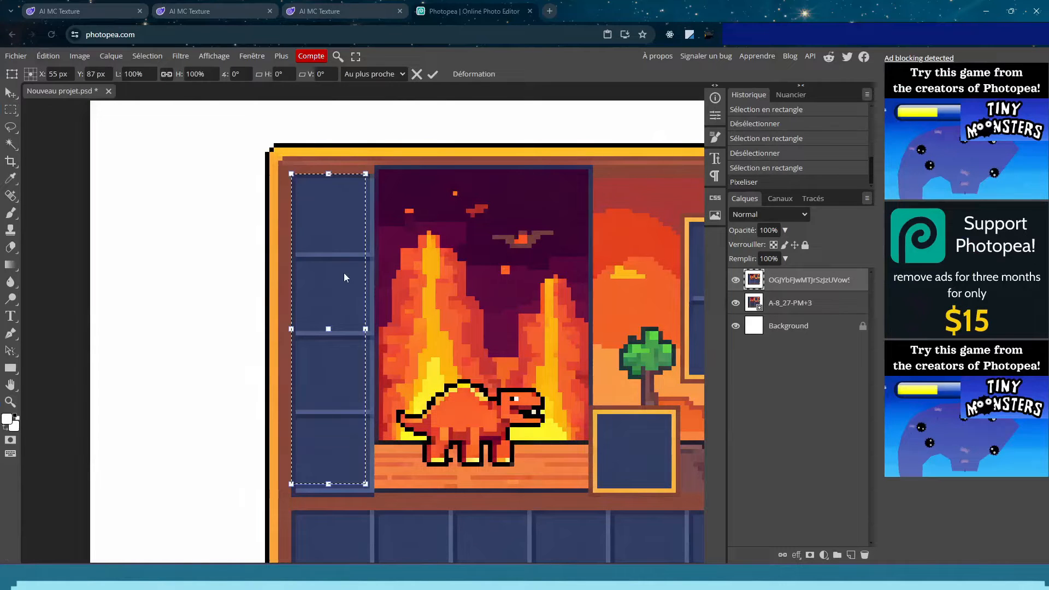
{"action": "left_click_drag", "start_coordinate": [344, 277], "coordinate": [349, 281]}
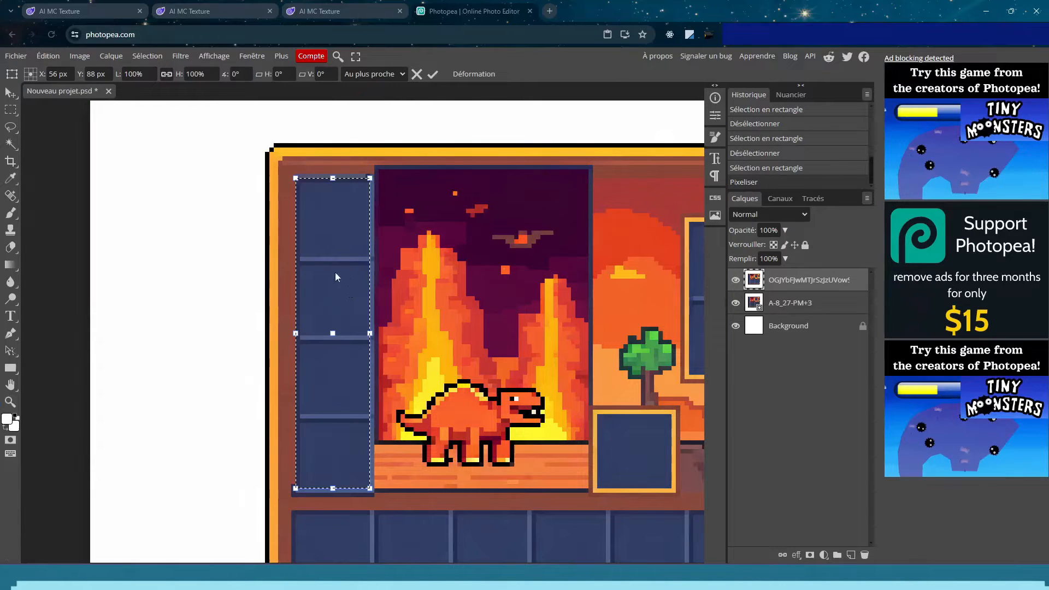
{"action": "key", "text": "Return"}
{"action": "left_click", "coordinate": [10, 110]}
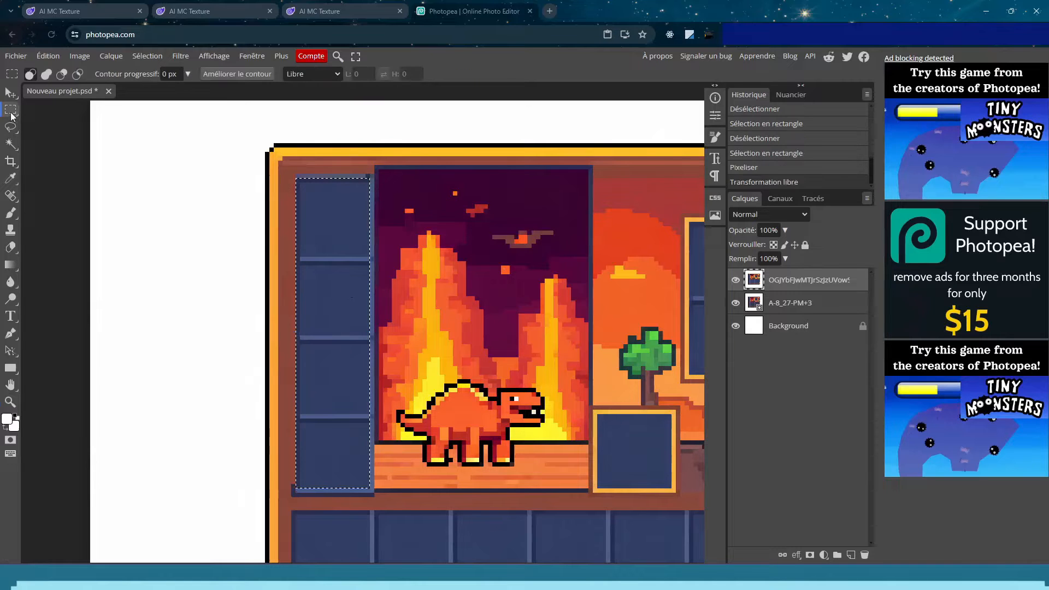
{"action": "left_click", "coordinate": [206, 306]}
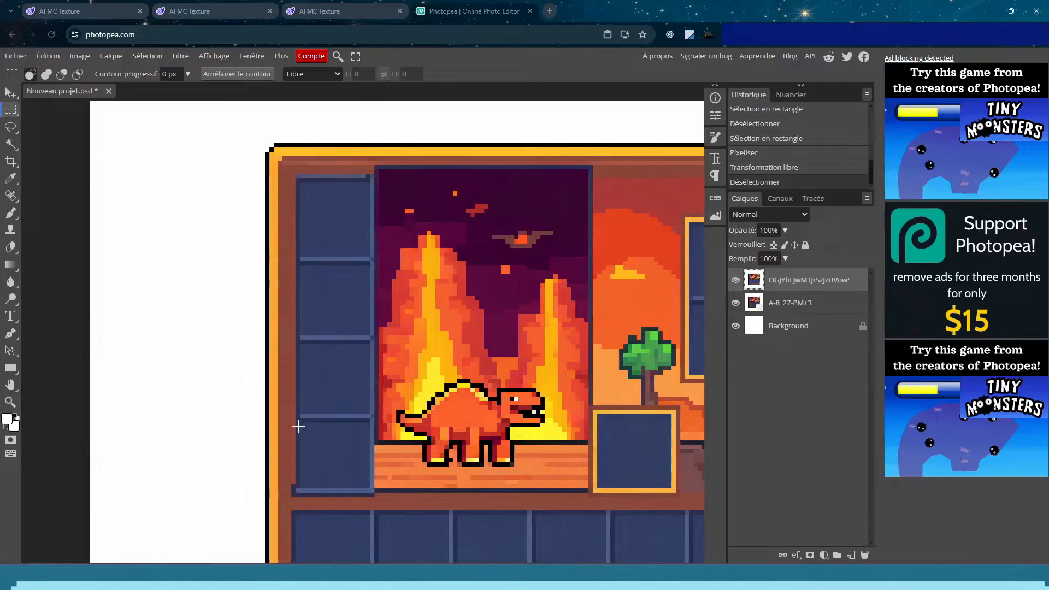
Check the lowest armour slot with a selection, then shift the three slots above it down one pixel
{"action": "left_click_drag", "start_coordinate": [302, 425], "coordinate": [351, 480]}
{"action": "left_click", "coordinate": [343, 378]}
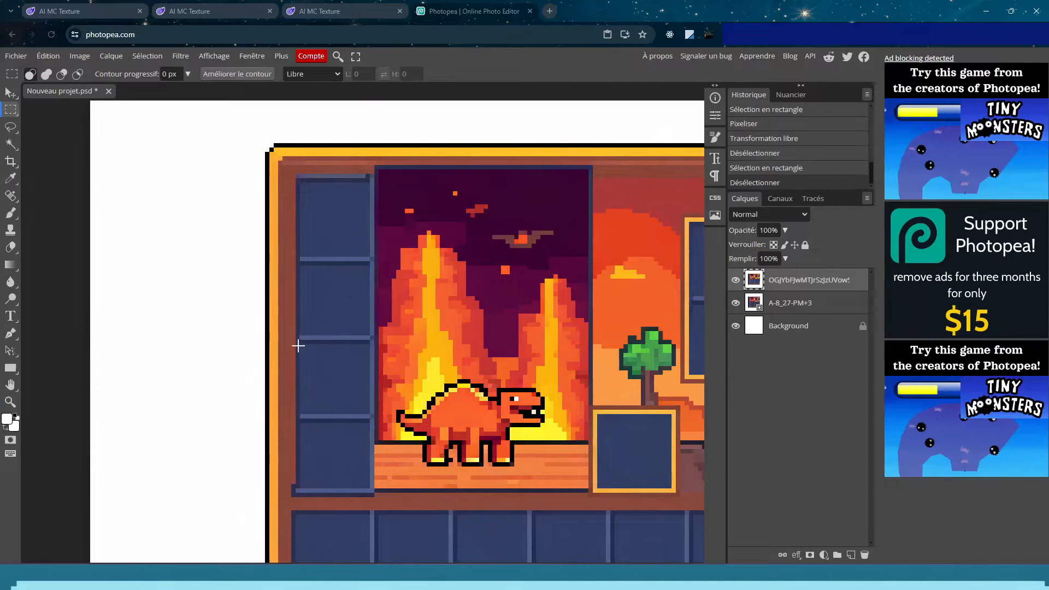
{"action": "left_click_drag", "start_coordinate": [296, 175], "coordinate": [372, 406]}
{"action": "key", "text": "ctrl+t"}
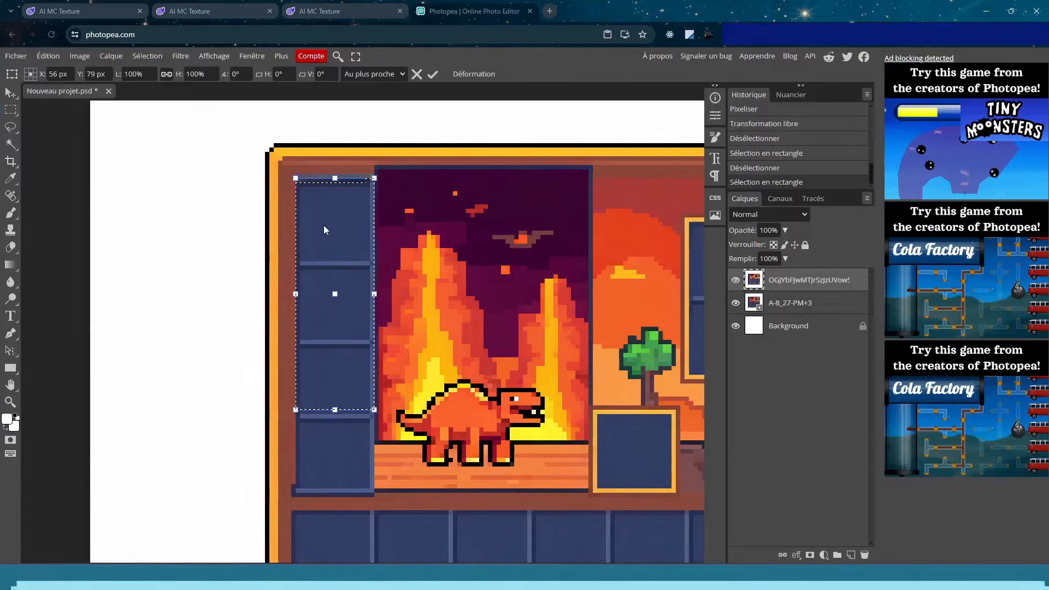
{"action": "left_click", "coordinate": [10, 109]}
{"action": "left_click", "coordinate": [307, 187]}
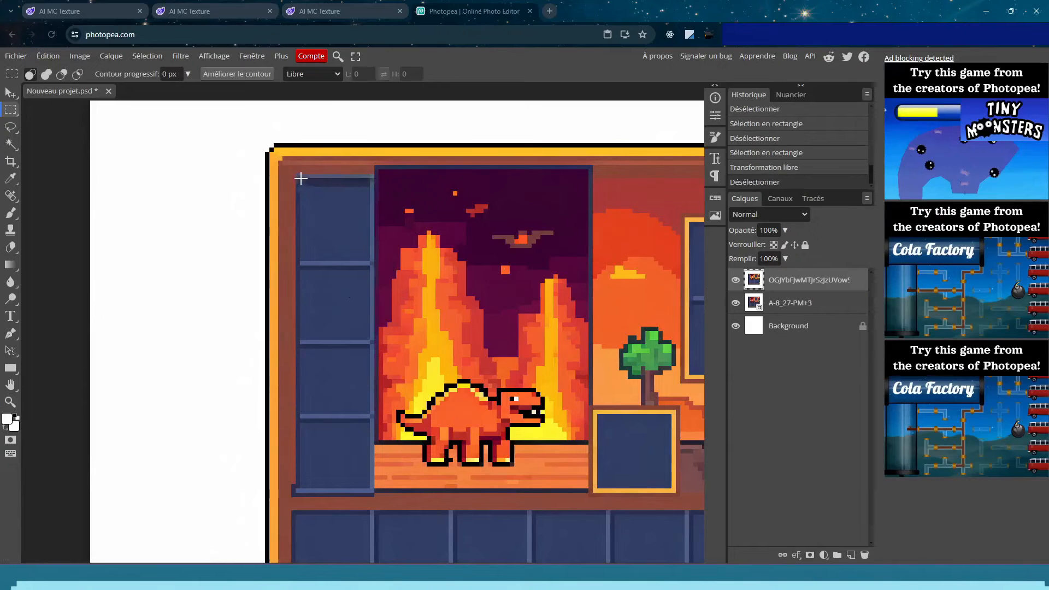
Hide the A-8_27-PM+3 layer and shift the two uppermost armour slots down one pixel
{"action": "left_click", "coordinate": [735, 300]}
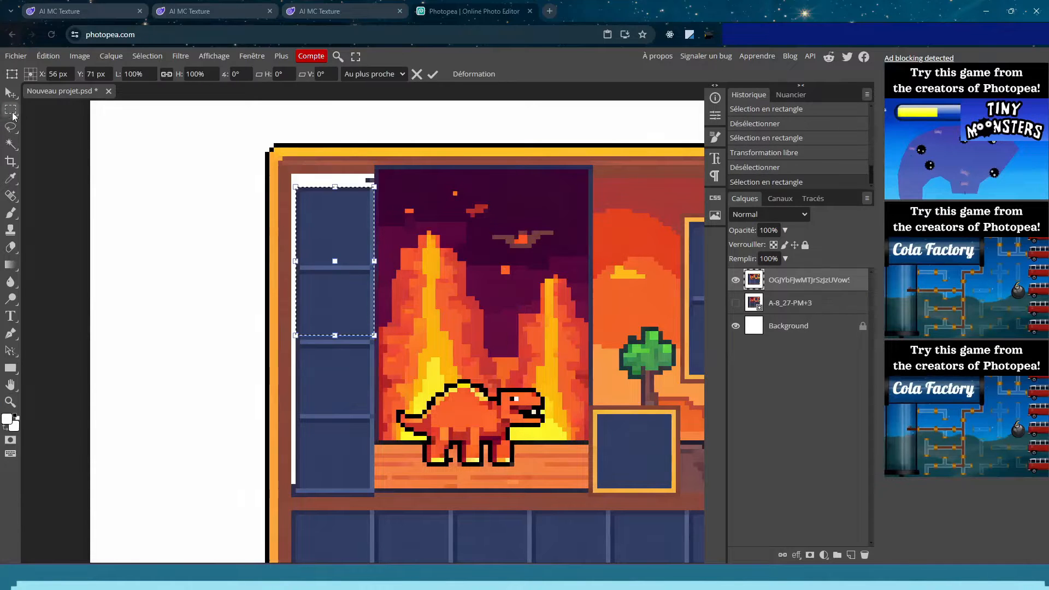
{"action": "left_click", "coordinate": [10, 112]}
{"action": "left_click", "coordinate": [189, 191]}
Select the upper part of the topmost armour slot and free-transform it down one pixel
{"action": "left_click_drag", "start_coordinate": [297, 189], "coordinate": [375, 239]}
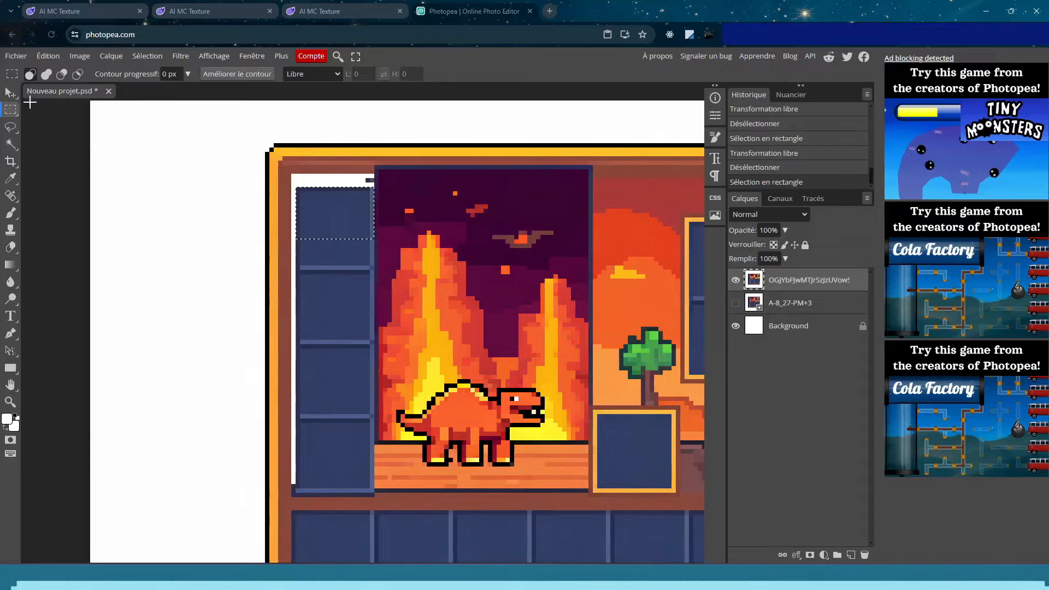
{"action": "left_click", "coordinate": [48, 56]}
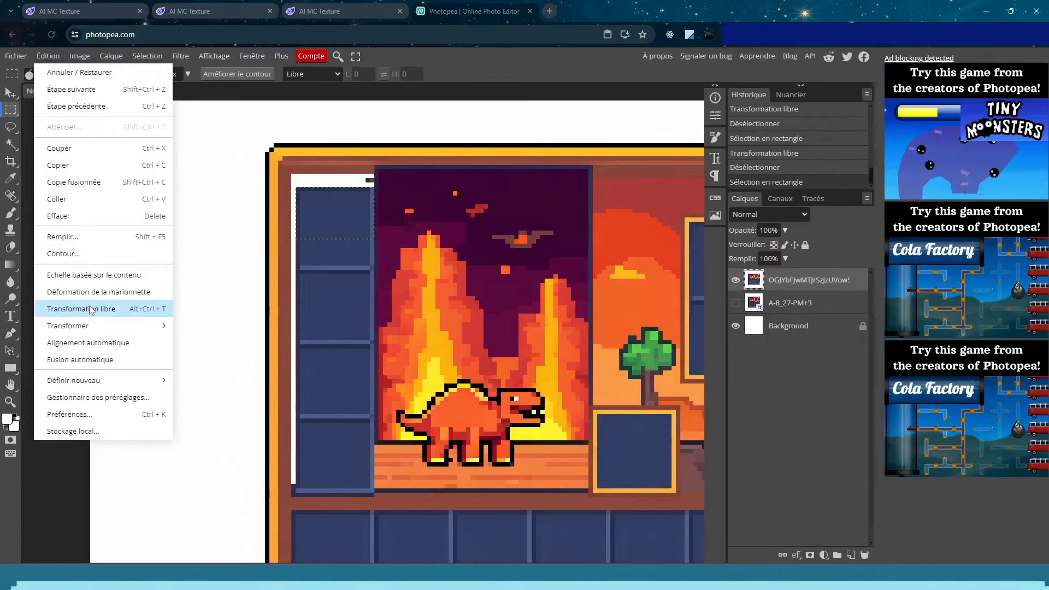
{"action": "left_click", "coordinate": [91, 309]}
{"action": "left_click_drag", "start_coordinate": [342, 227], "coordinate": [343, 233]}
{"action": "left_click", "coordinate": [10, 110]}
{"action": "left_click", "coordinate": [162, 160]}
Toggle the new GUI layer's visibility and marquee the two lowest armour slots to check their size and alignment
{"action": "left_click", "coordinate": [736, 279]}
{"action": "left_click", "coordinate": [736, 281]}
{"action": "left_click", "coordinate": [736, 282]}
{"action": "left_click", "coordinate": [736, 282]}
{"action": "left_click_drag", "start_coordinate": [370, 488], "coordinate": [300, 423]}
{"action": "left_click_drag", "start_coordinate": [303, 350], "coordinate": [370, 412]}
{"action": "left_click", "coordinate": [359, 454]}
Undo the latest edits and toggle the A-8_27-PM+3 layer's visibility to compare the armour slots
{"action": "key", "text": "ctrl+z"}
{"action": "key", "text": "ctrl+z"}
{"action": "key", "text": "ctrl+z"}
{"action": "key", "text": "ctrl+z"}
{"action": "key", "text": "ctrl+z"}
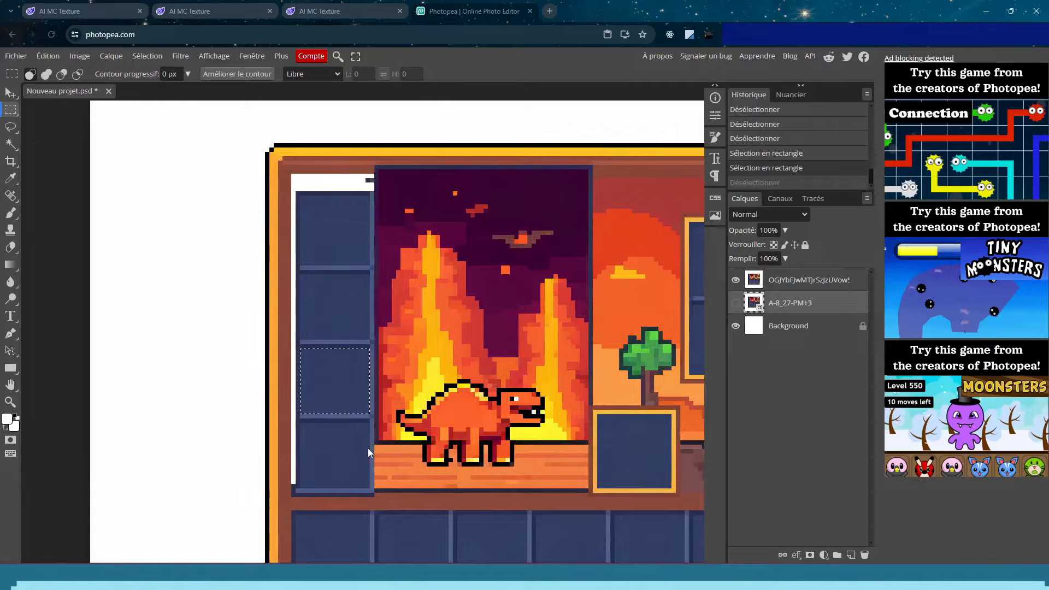
{"action": "key", "text": "ctrl+z"}
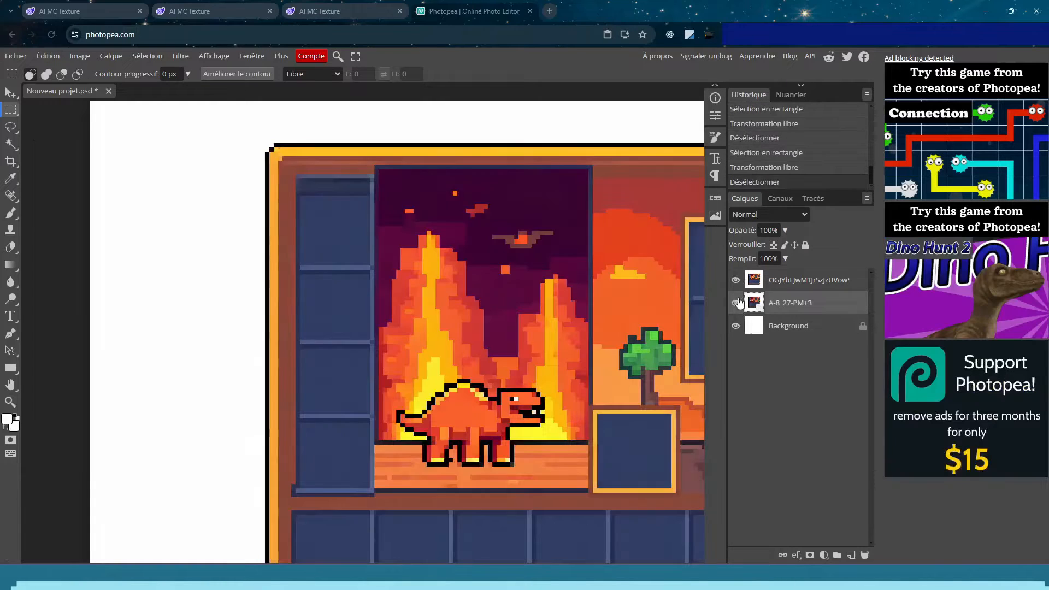
{"action": "left_click", "coordinate": [736, 302]}
{"action": "left_click", "coordinate": [736, 303]}
{"action": "left_click", "coordinate": [736, 302]}
Undo the remaining armour slot moves, back to the rasterized GUI layer with its original column
{"action": "key", "text": "ctrl+z"}
{"action": "key", "text": "ctrl+z"}
{"action": "key", "text": "ctrl+z"}
{"action": "key", "text": "ctrl+z"}
{"action": "key", "text": "ctrl+z"}
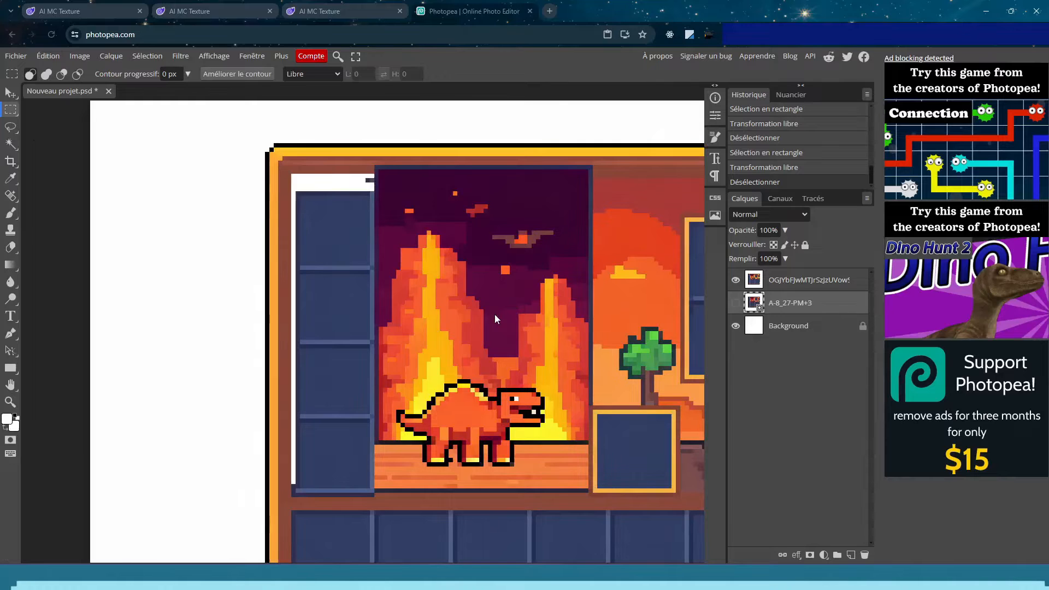
{"action": "key", "text": "ctrl+z"}
{"action": "key", "text": "ctrl+z"}
{"action": "key", "text": "ctrl+z"}
{"action": "key", "text": "ctrl+z"}
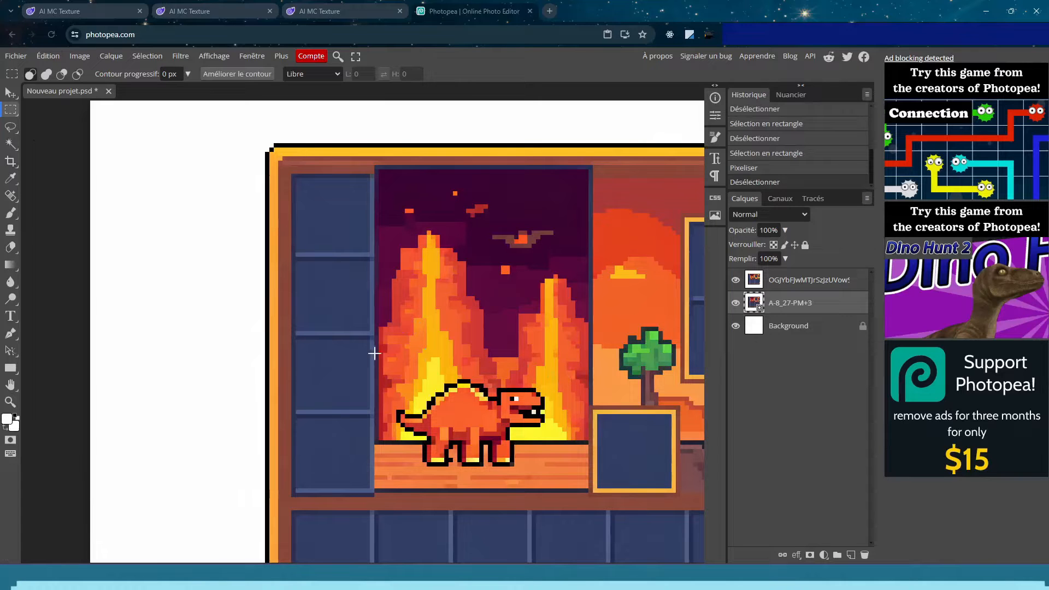
Marquee the second and the lowest armour slots in turn to check their pixel dimensions
{"action": "left_click", "coordinate": [294, 296]}
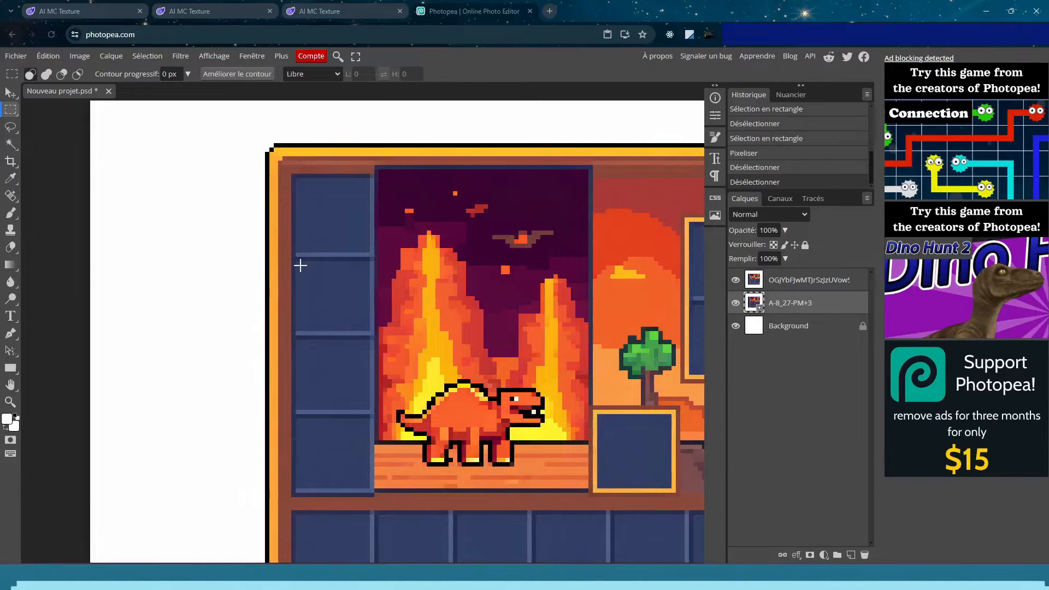
{"action": "left_click_drag", "start_coordinate": [296, 261], "coordinate": [366, 328]}
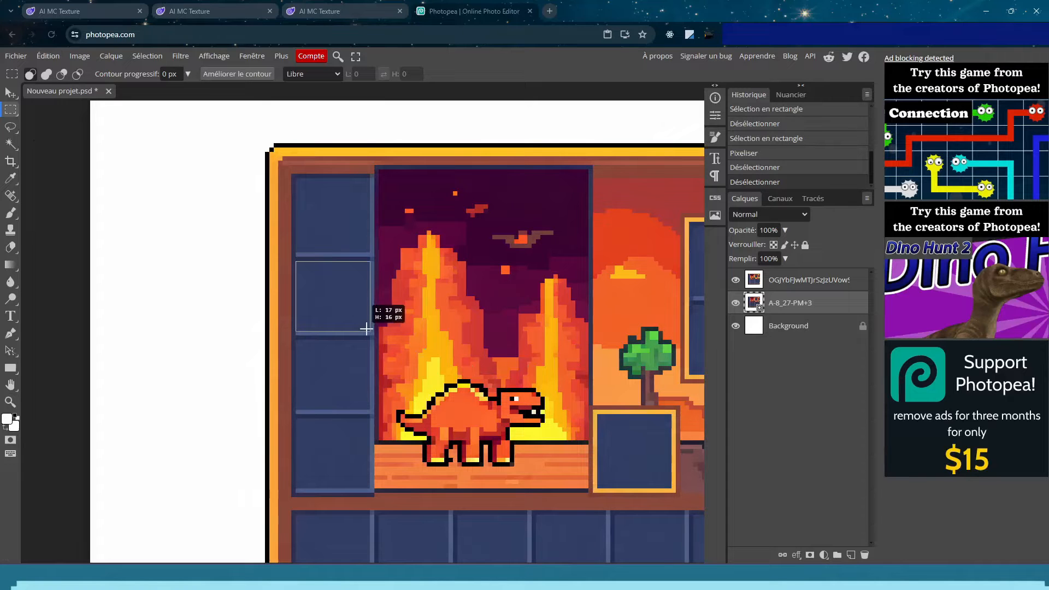
{"action": "left_click_drag", "start_coordinate": [366, 328], "coordinate": [367, 330]}
{"action": "left_click", "coordinate": [358, 454]}
{"action": "left_click_drag", "start_coordinate": [368, 486], "coordinate": [293, 421]}
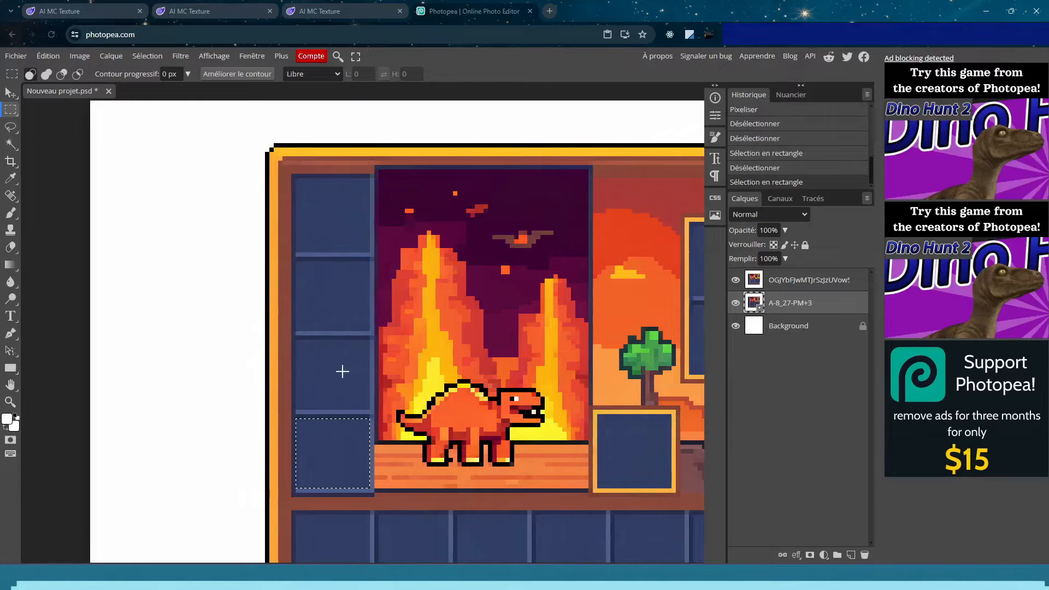
{"action": "left_click", "coordinate": [320, 335]}
Select a strip over the armour slot column and move it one pixel right on the new GUI layer
{"action": "left_click_drag", "start_coordinate": [294, 175], "coordinate": [348, 297]}
{"action": "scroll", "coordinate": [344, 300], "scroll_direction": "up", "scroll_amount": 10}
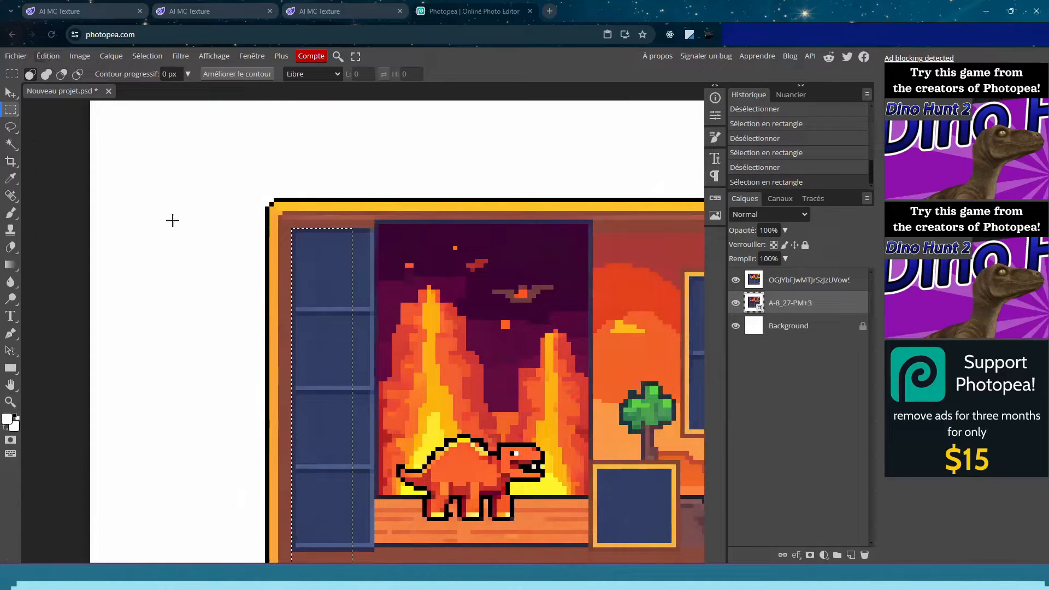
{"action": "left_click", "coordinate": [46, 56]}
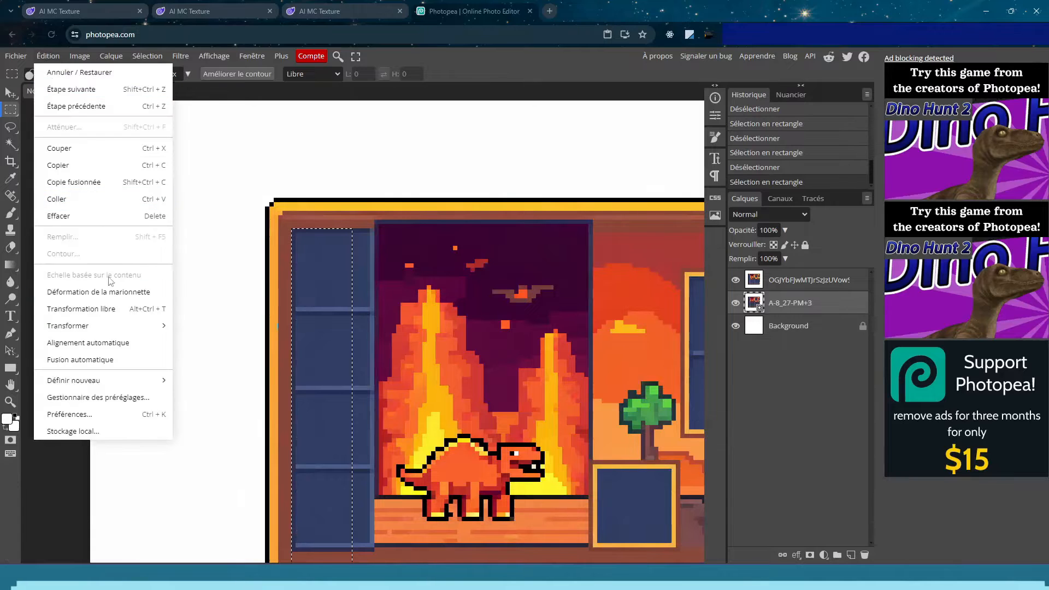
{"action": "left_click", "coordinate": [111, 310]}
{"action": "left_click", "coordinate": [798, 281]}
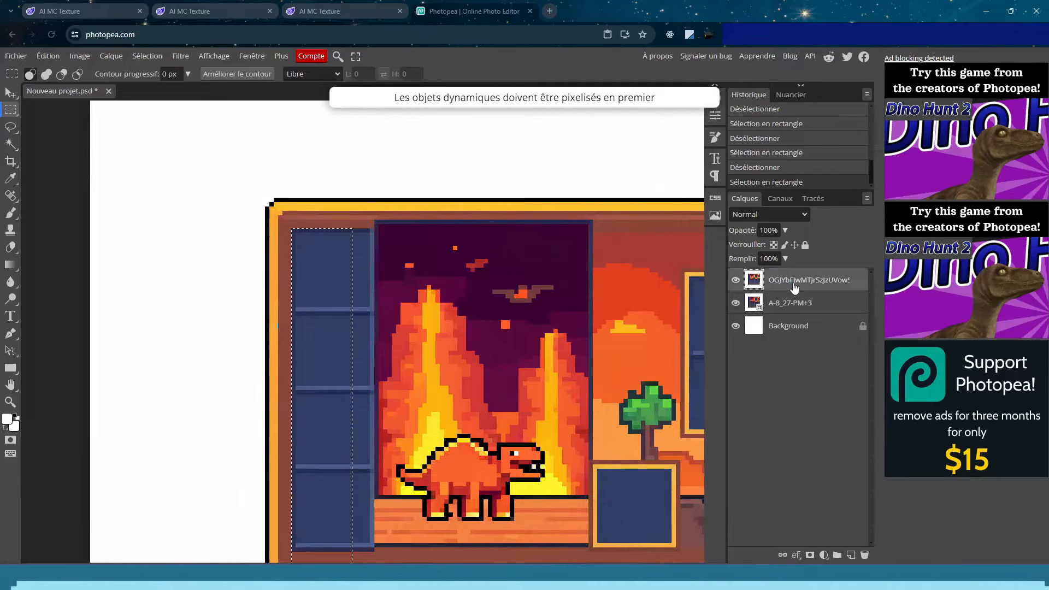
{"action": "left_click", "coordinate": [58, 58]}
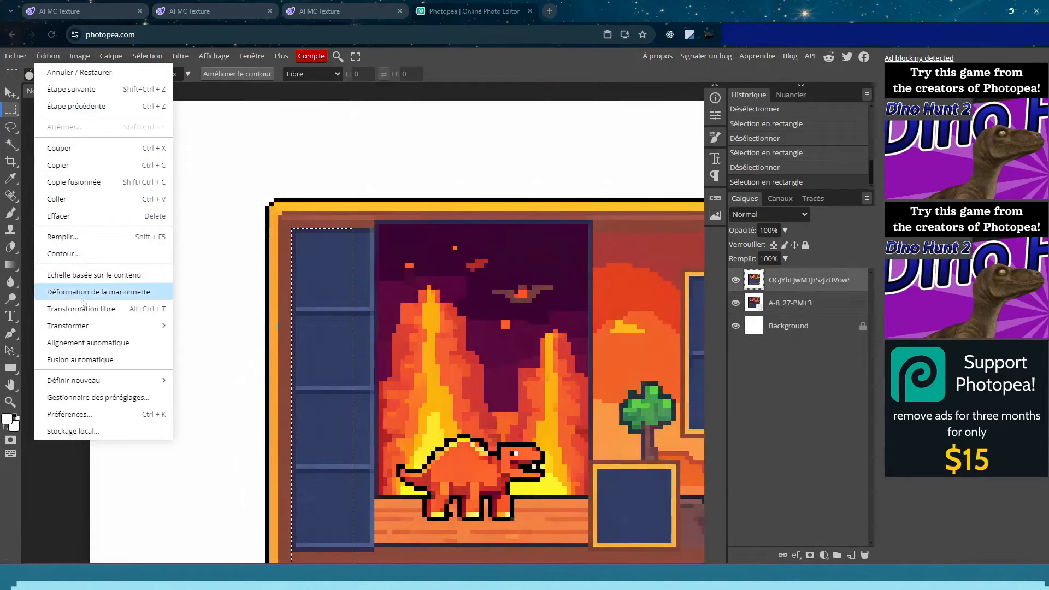
{"action": "left_click", "coordinate": [159, 310]}
{"action": "left_click_drag", "start_coordinate": [327, 306], "coordinate": [330, 304]}
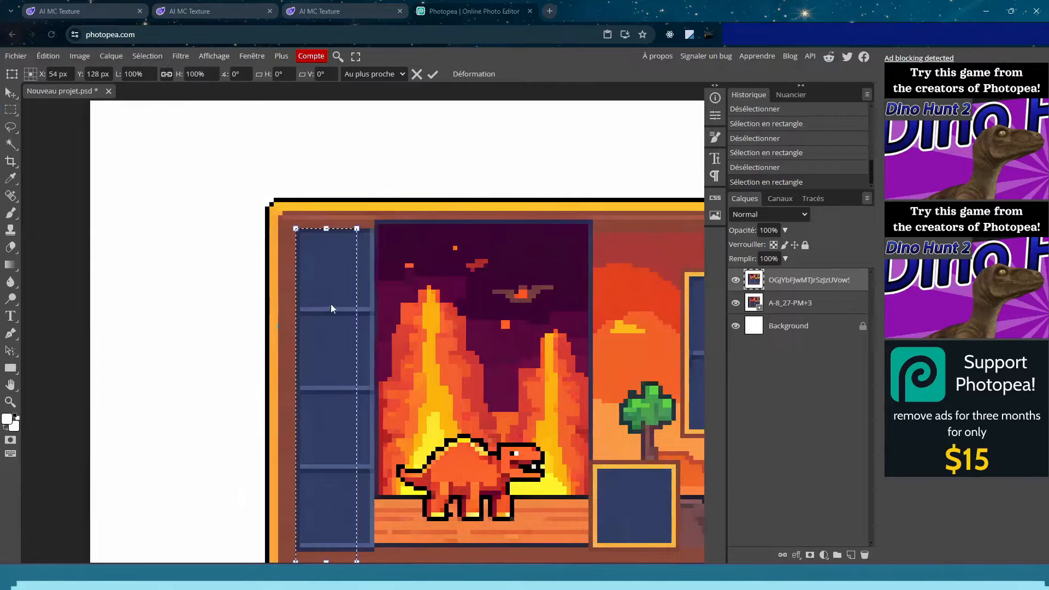
{"action": "left_click", "coordinate": [11, 110]}
{"action": "left_click", "coordinate": [174, 261]}
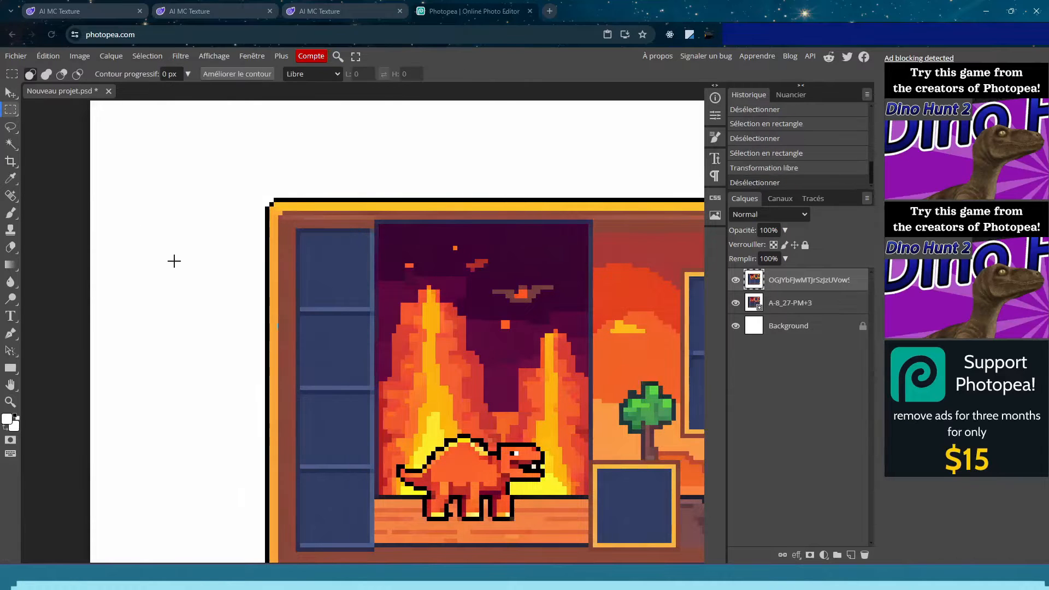
Select the topmost armour slot and free-transform it down one pixel
{"action": "left_click_drag", "start_coordinate": [297, 230], "coordinate": [375, 259]}
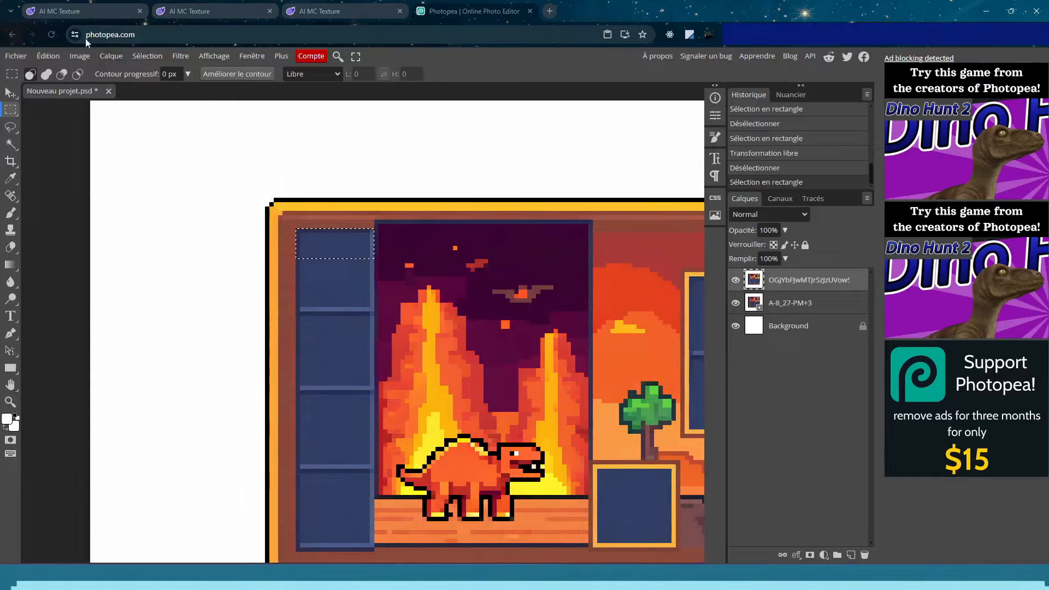
{"action": "left_click", "coordinate": [46, 59]}
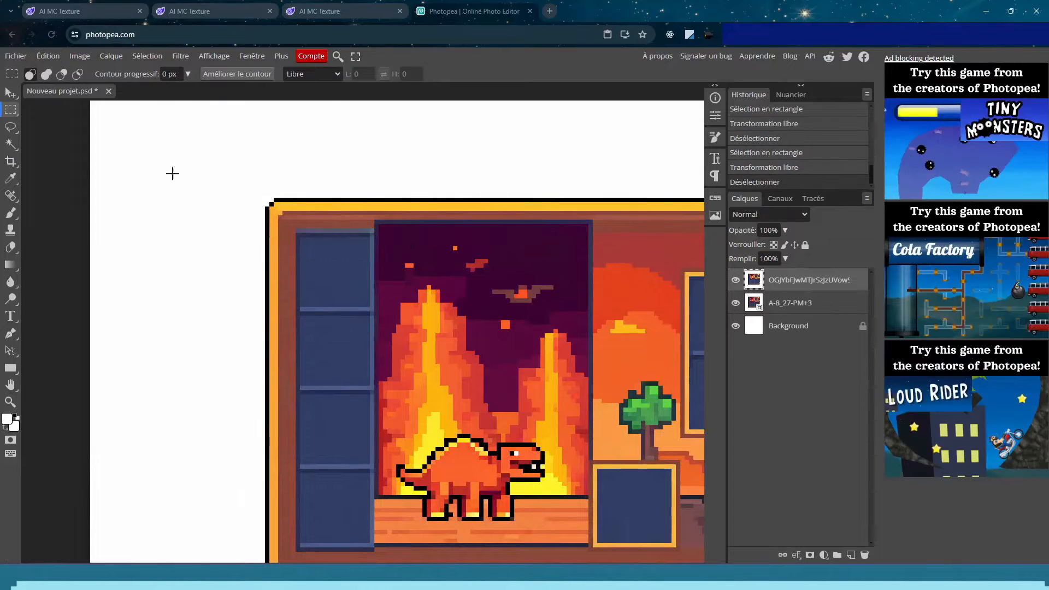
Compare the armour slot column between the two GUI layers by toggling the top layer's visibility and marqueeing along the topmost slot
{"action": "scroll", "coordinate": [246, 307], "scroll_direction": "down", "scroll_amount": 3}
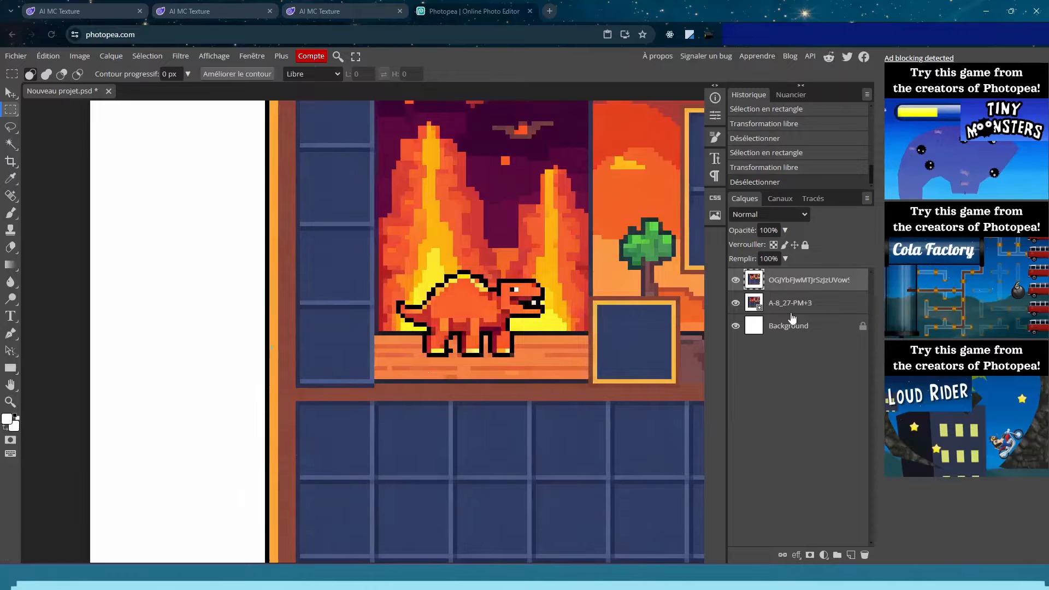
{"action": "left_click", "coordinate": [736, 280]}
{"action": "scroll", "coordinate": [544, 355], "scroll_direction": "up", "scroll_amount": 2}
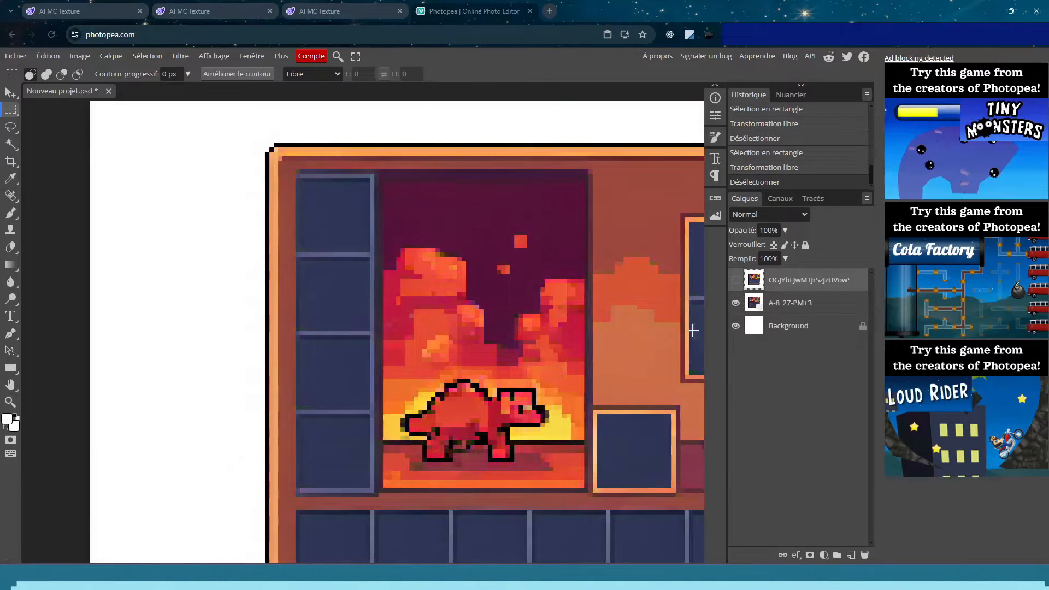
{"action": "left_click_drag", "start_coordinate": [296, 172], "coordinate": [383, 169]}
{"action": "left_click", "coordinate": [332, 224]}
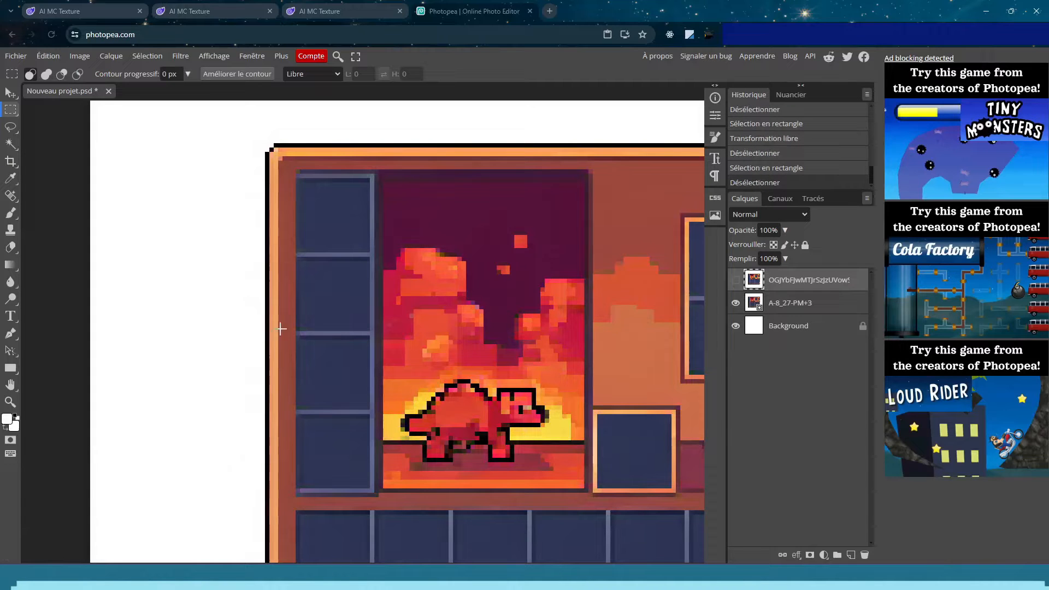
{"action": "left_click", "coordinate": [738, 282]}
{"action": "left_click", "coordinate": [738, 281]}
{"action": "left_click", "coordinate": [738, 281]}
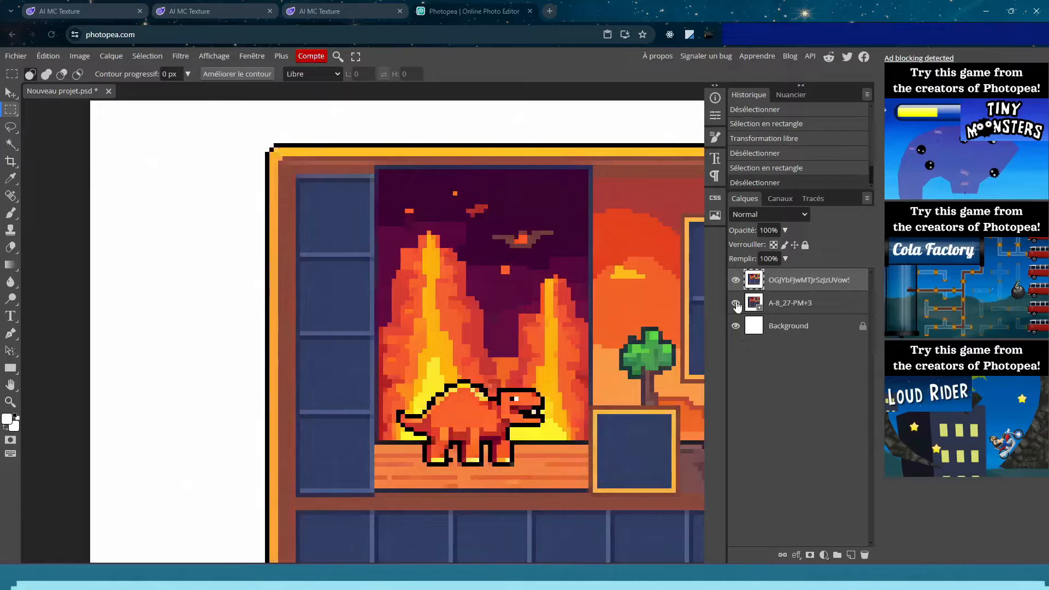
Toggle both GUI layers to compare the volcano panel, ending with A-8_27-PM+3 hidden and the top layer shown
{"action": "left_click", "coordinate": [737, 281]}
{"action": "left_click", "coordinate": [736, 304]}
{"action": "left_click", "coordinate": [736, 304]}
{"action": "left_click", "coordinate": [736, 280]}
{"action": "left_click", "coordinate": [736, 303]}
Select the volcano panel with the orange dinosaur, free-transform it down one pixel and deselect
{"action": "left_click_drag", "start_coordinate": [378, 167], "coordinate": [591, 493]}
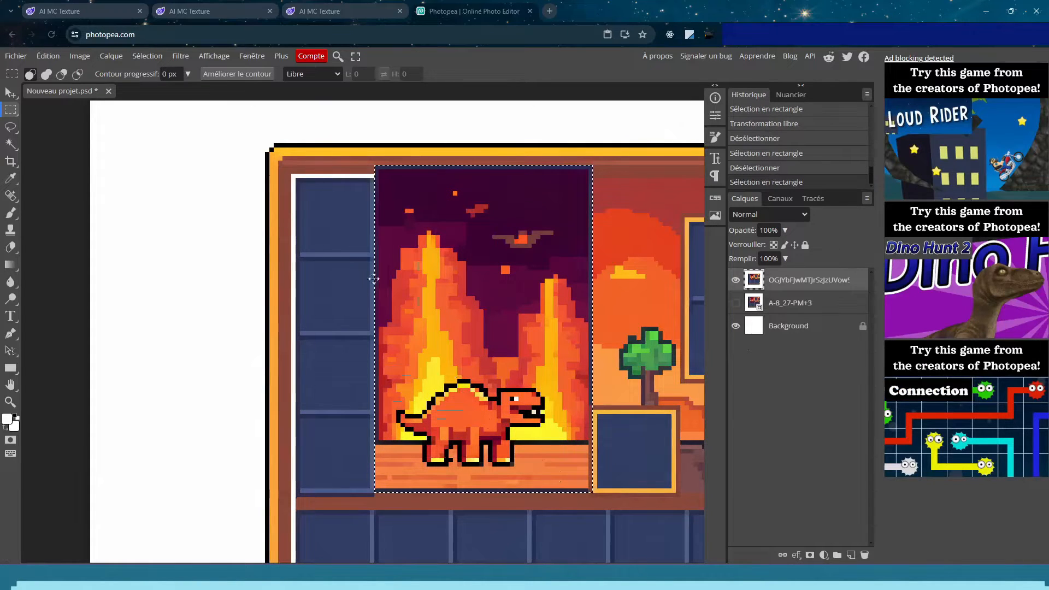
{"action": "left_click", "coordinate": [46, 56]}
{"action": "left_click", "coordinate": [120, 310]}
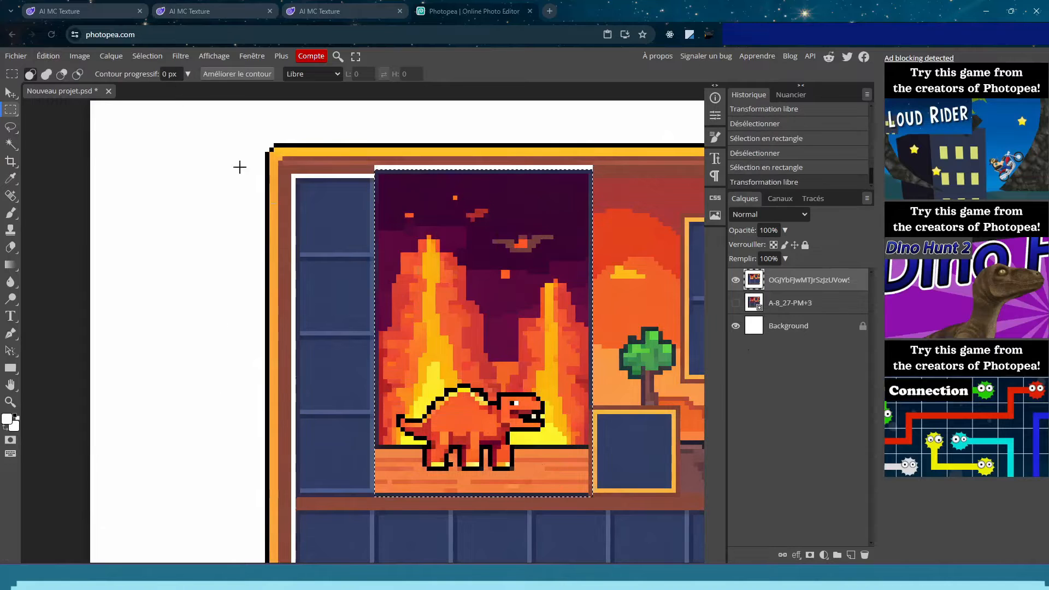
{"action": "left_click", "coordinate": [288, 198]}
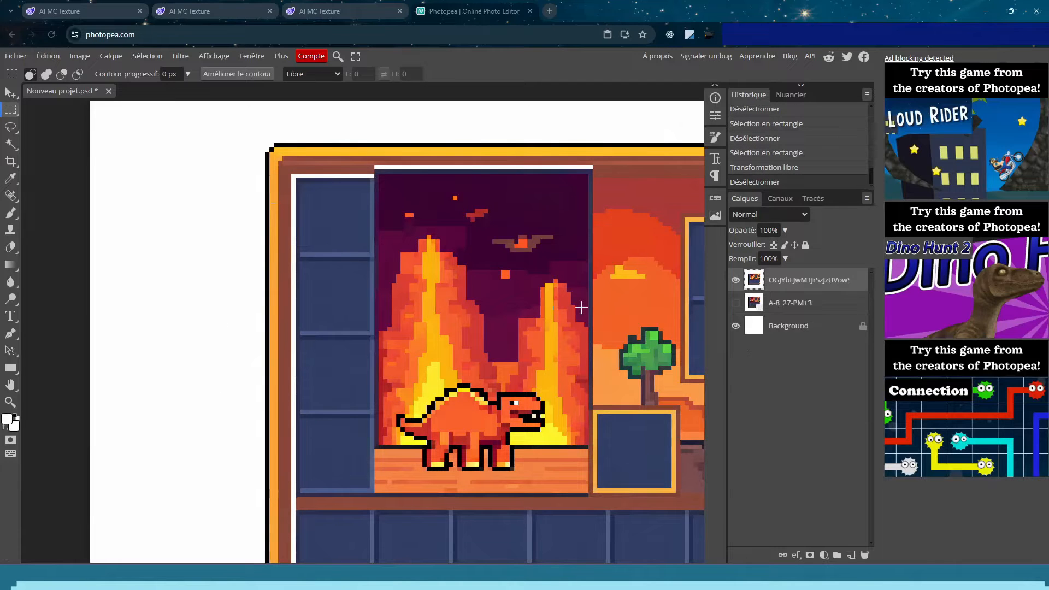
Compare the crafting area between the two GUI layers and marquee the crafting output slot to check its alignment
{"action": "scroll", "coordinate": [394, 390], "scroll_direction": "right", "scroll_amount": 5}
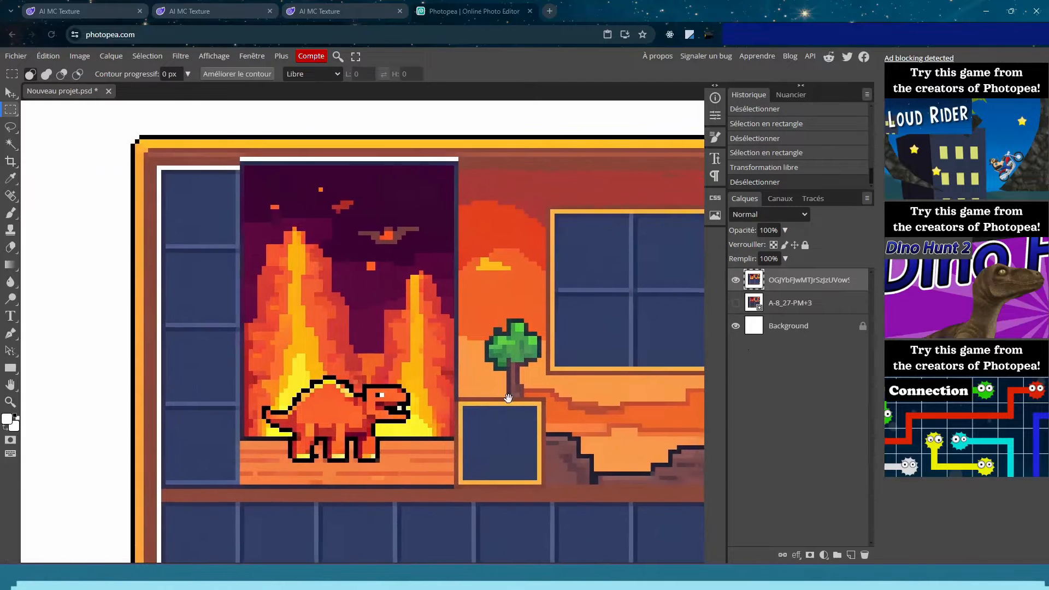
{"action": "scroll", "coordinate": [394, 390], "scroll_direction": "down", "scroll_amount": 3}
{"action": "left_click", "coordinate": [735, 280]}
{"action": "left_click", "coordinate": [734, 304]}
{"action": "left_click", "coordinate": [733, 304]}
{"action": "left_click", "coordinate": [735, 280]}
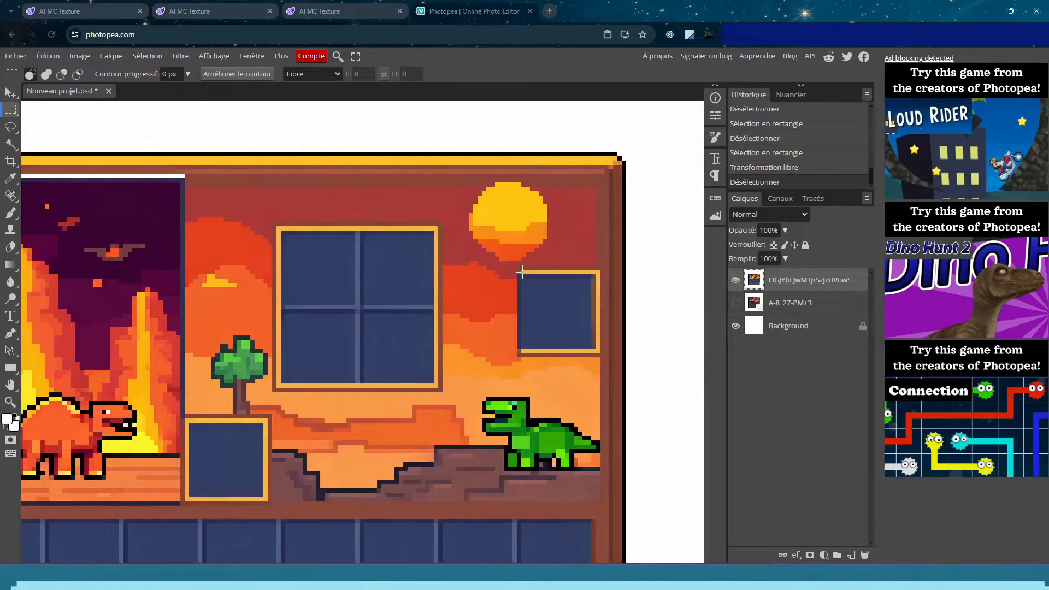
{"action": "left_click_drag", "start_coordinate": [517, 267], "coordinate": [546, 281]}
{"action": "left_click", "coordinate": [541, 363]}
{"action": "mouse_move", "coordinate": [216, 414]}
{"action": "left_mouse_down"}
{"action": "mouse_move", "coordinate": [388, 317]}
{"action": "mouse_move", "coordinate": [509, 420]}
{"action": "left_mouse_up"}
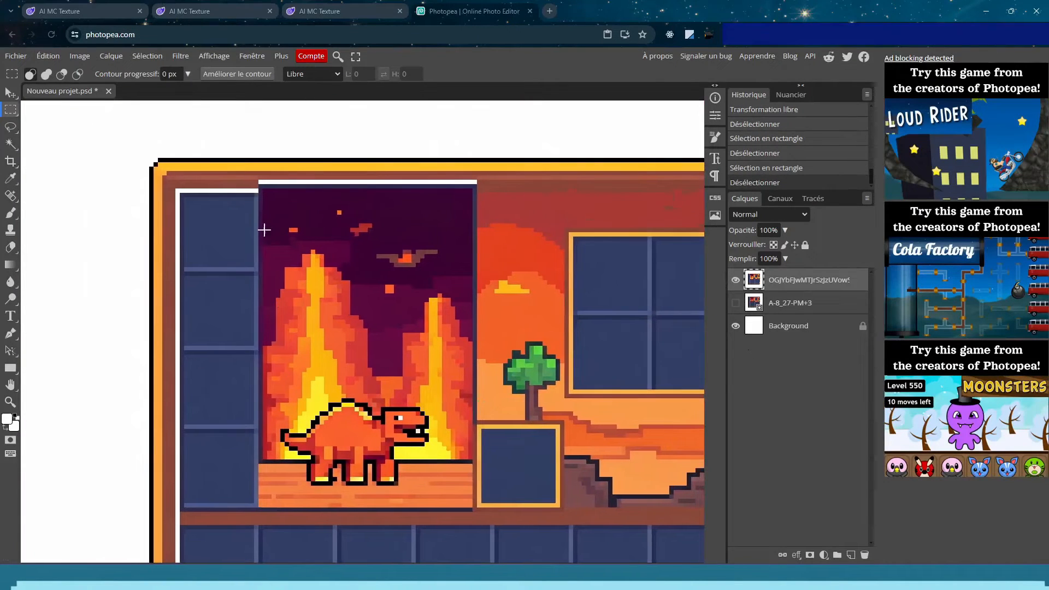
Fit the document in view, create a new layer and move it directly beneath the top GUI layer
{"action": "left_click", "coordinate": [10, 401]}
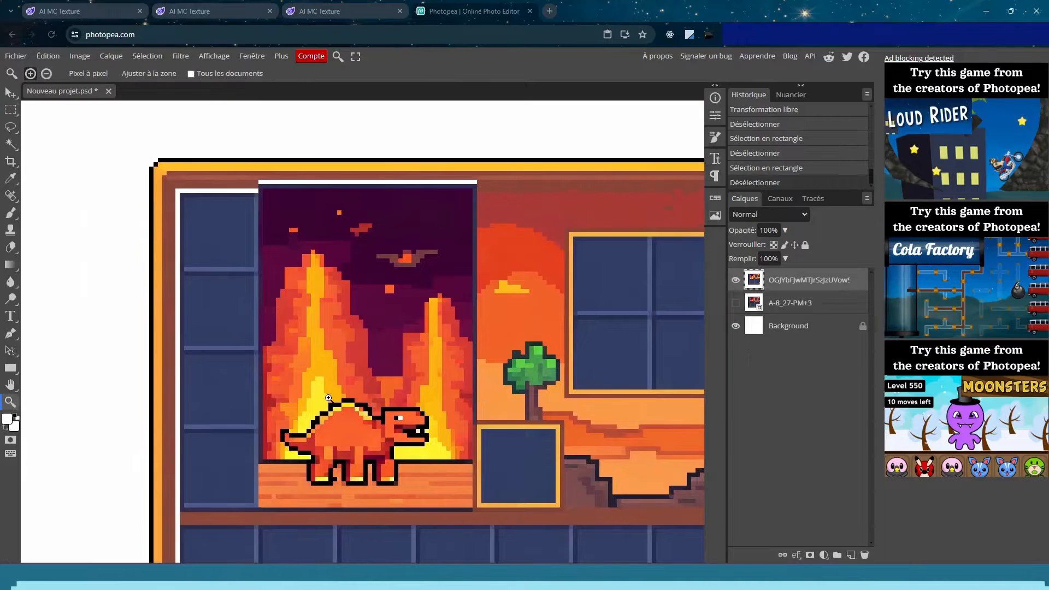
{"action": "scroll", "coordinate": [295, 302], "scroll_direction": "down", "scroll_amount": 3}
{"action": "right_click", "coordinate": [295, 301]}
{"action": "left_click", "coordinate": [320, 344]}
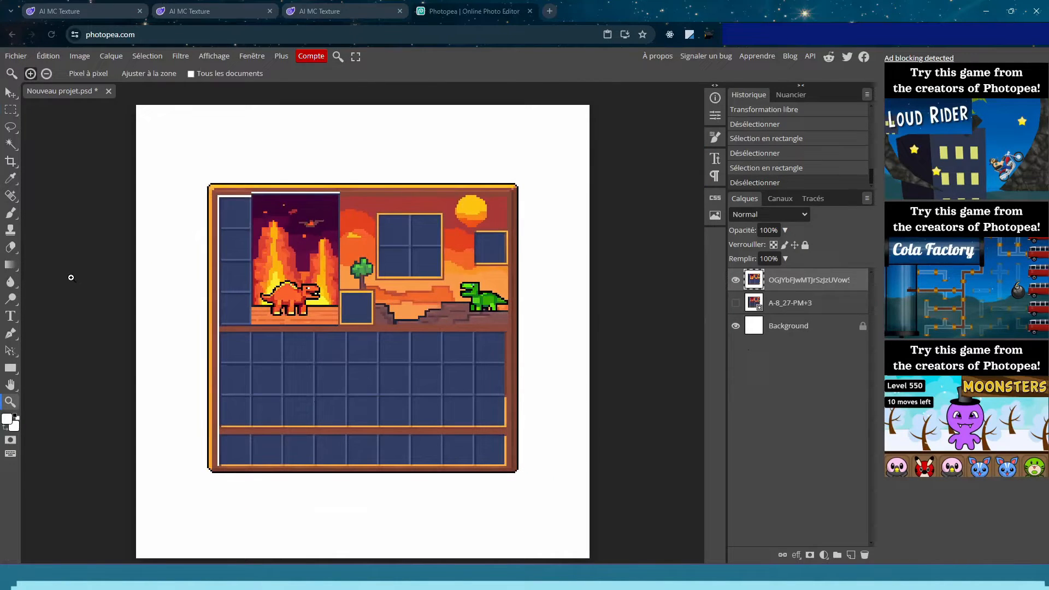
{"action": "left_click", "coordinate": [111, 56]}
{"action": "mouse_move", "coordinate": [129, 72]}
{"action": "left_click", "coordinate": [290, 78]}
{"action": "left_click_drag", "start_coordinate": [776, 280], "coordinate": [780, 319]}
Brush the frame's brown on the new layer to fill the white gaps around the armour slots, volcano panel and hotbar
{"action": "key", "text": "b"}
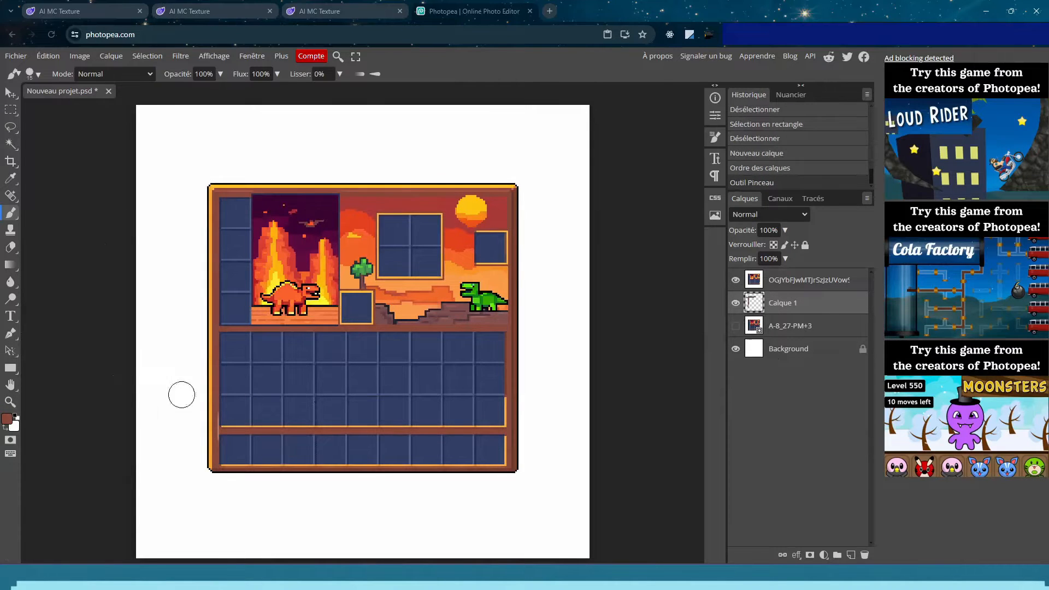
{"action": "left_click_drag", "start_coordinate": [218, 415], "coordinate": [209, 443]}
{"action": "left_click", "coordinate": [11, 109]}
{"action": "left_click", "coordinate": [171, 183]}
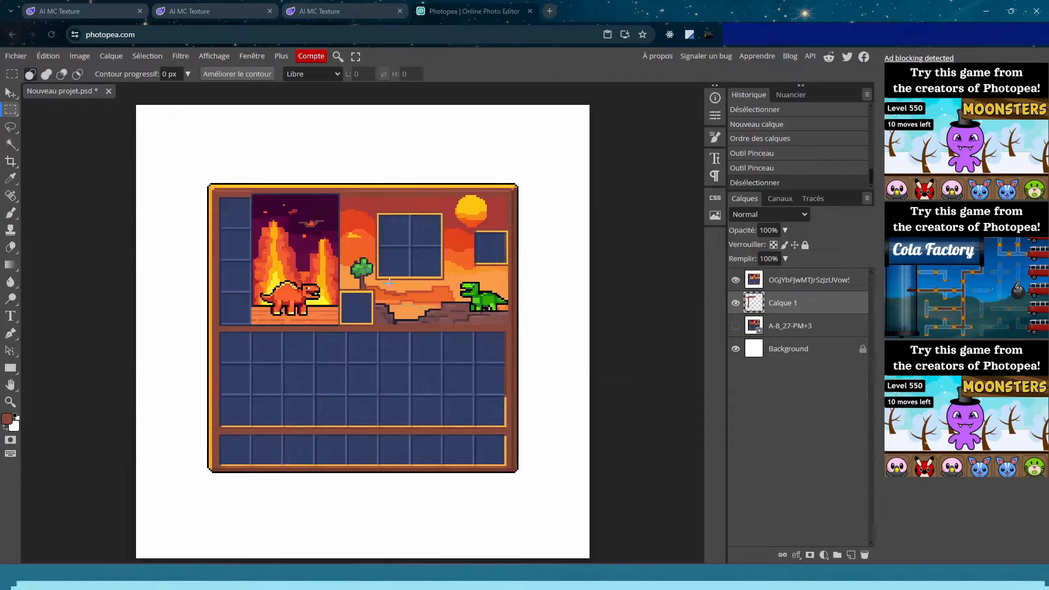
Merge the brown fill layer Calque 1 with the top GUI layer
{"action": "left_click", "coordinate": [11, 403]}
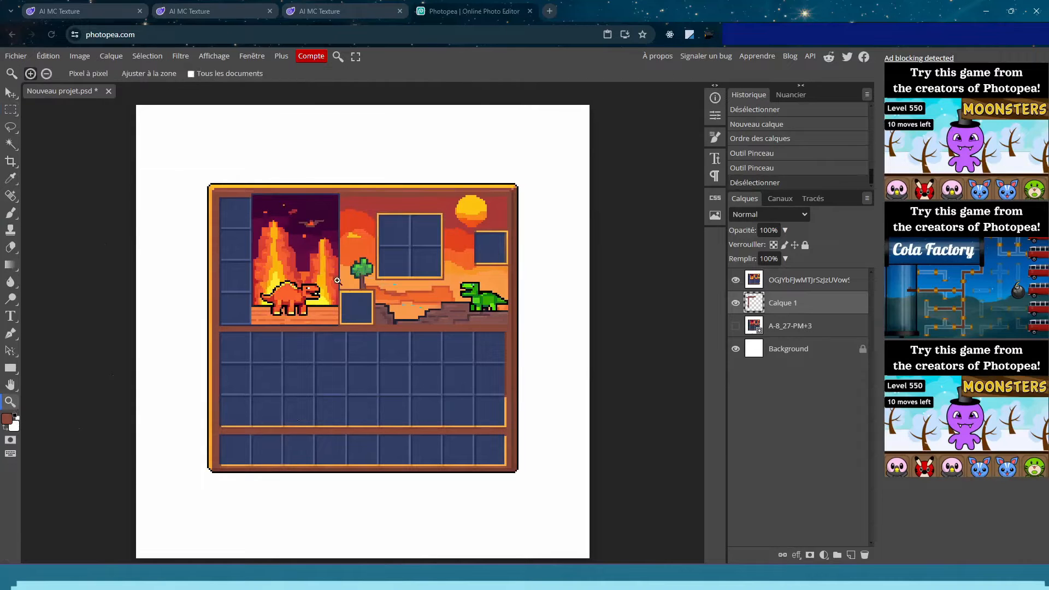
{"action": "left_click", "coordinate": [356, 268]}
{"action": "left_click", "coordinate": [356, 268]}
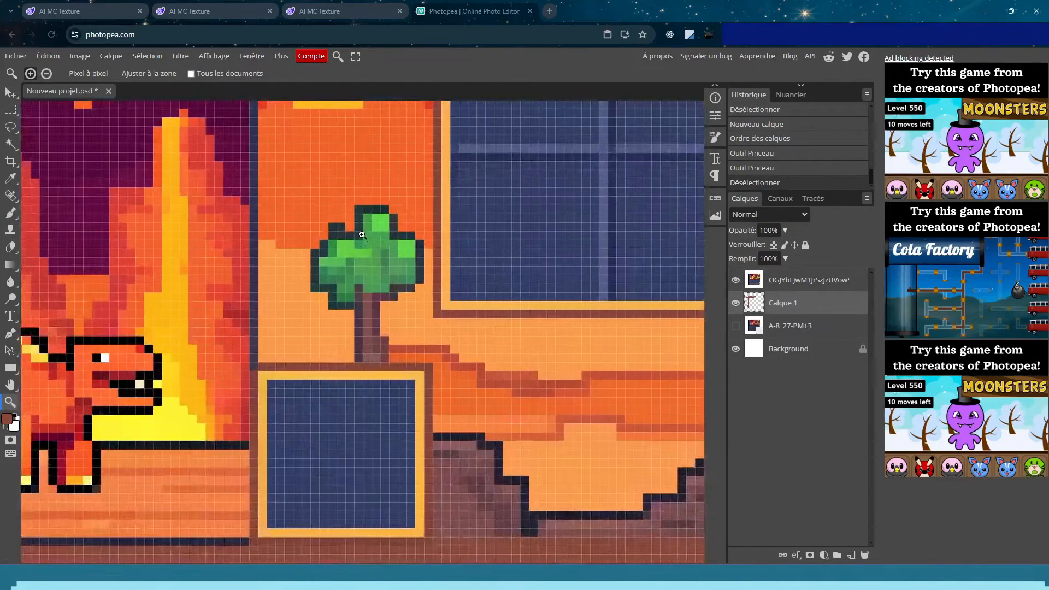
{"action": "left_click", "coordinate": [784, 283]}
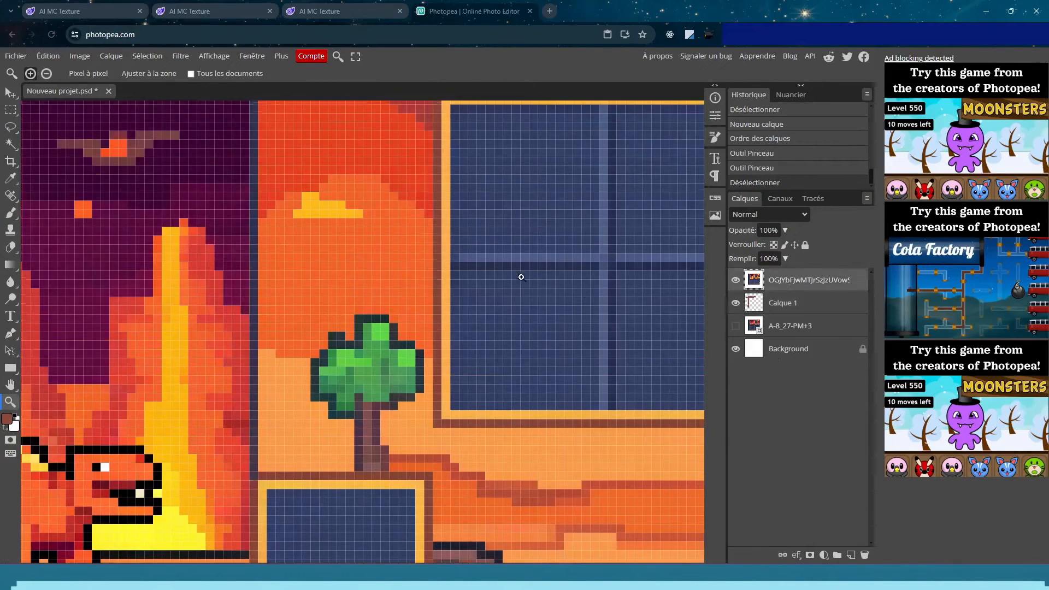
{"action": "left_click", "coordinate": [788, 307], "text": "ctrl"}
{"action": "right_click", "coordinate": [788, 308]}
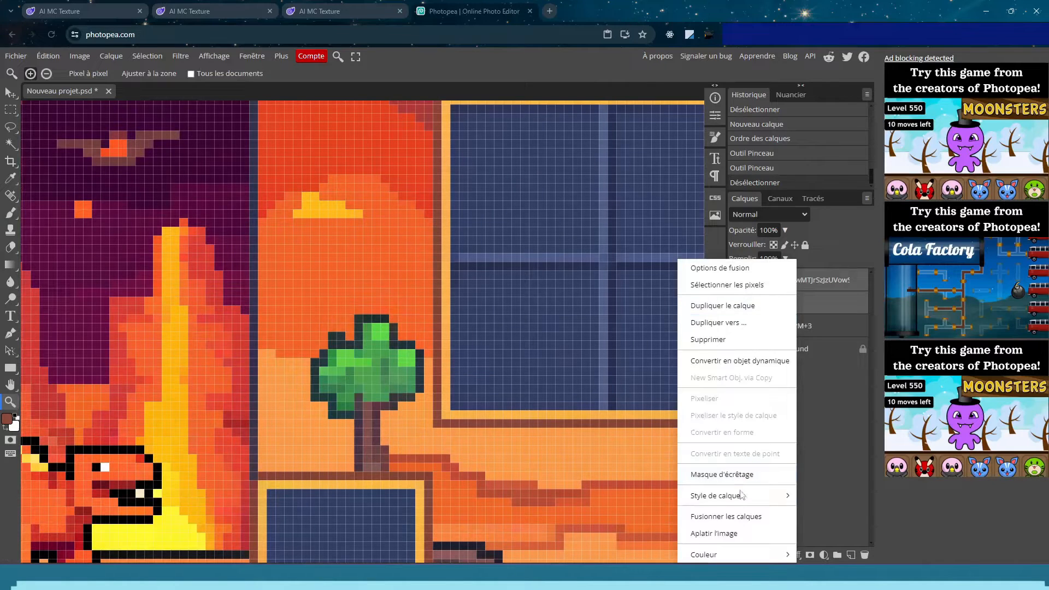
{"action": "left_click", "coordinate": [727, 517]}
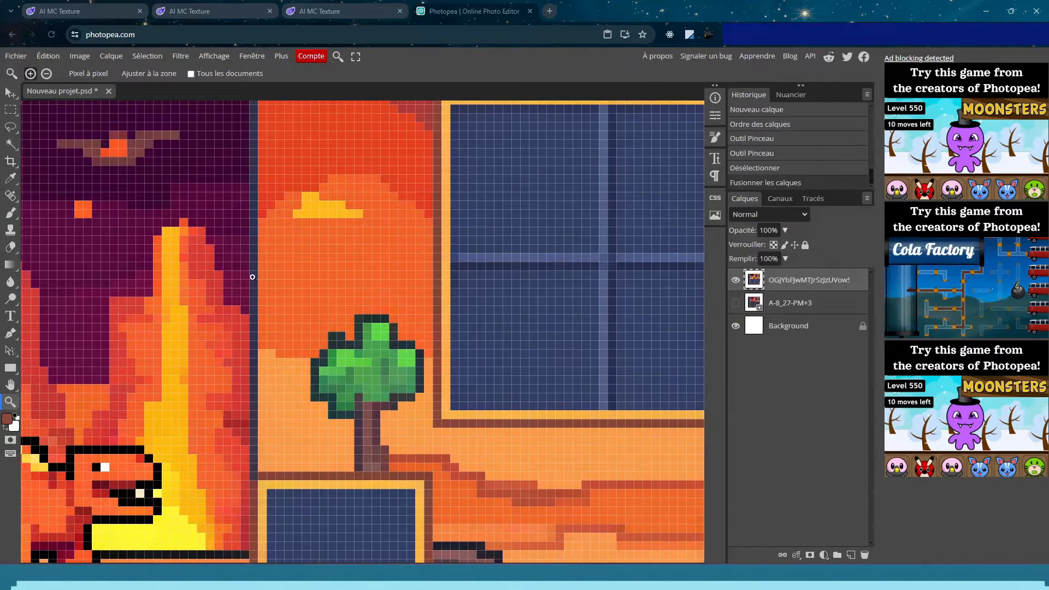
With a square 1 px brush and sampled tree colours, extend the crown's upper-left side with a dark outline and bright green fill
{"action": "left_click", "coordinate": [10, 178]}
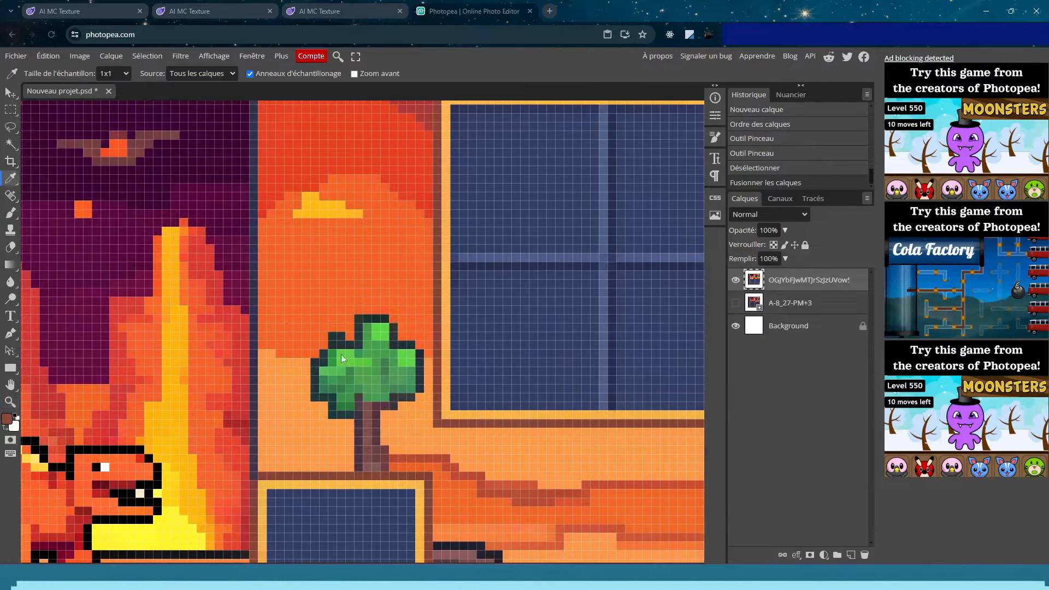
{"action": "left_click", "coordinate": [10, 401]}
{"action": "left_click", "coordinate": [344, 380]}
{"action": "left_click", "coordinate": [10, 178]}
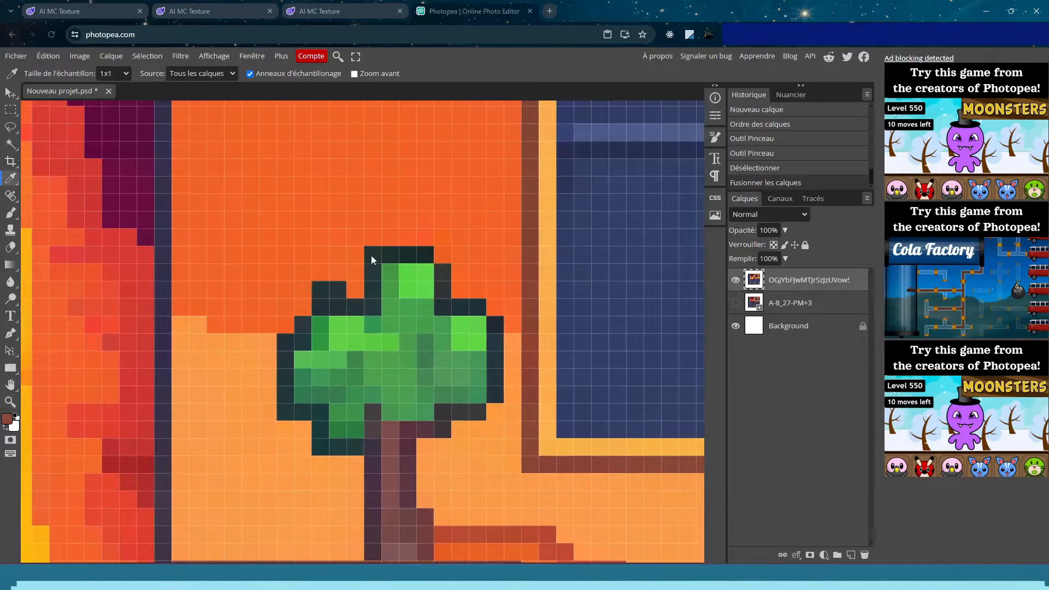
{"action": "left_click", "coordinate": [318, 295]}
{"action": "left_click", "coordinate": [10, 213]}
{"action": "left_click", "coordinate": [37, 74]}
{"action": "left_click_drag", "start_coordinate": [102, 104], "coordinate": [84, 105]}
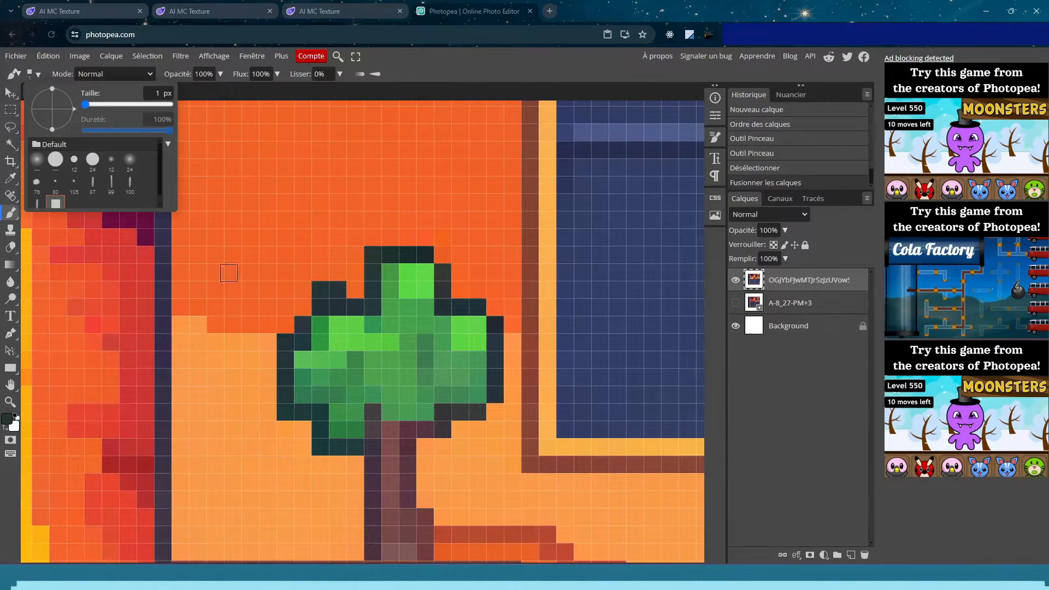
{"action": "left_click", "coordinate": [335, 274]}
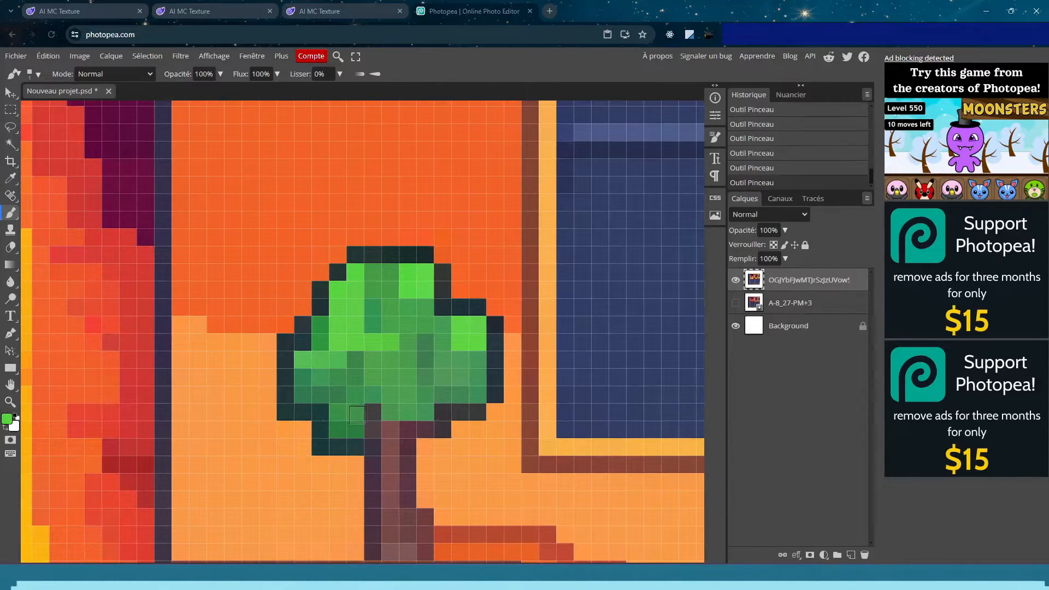
Sample a medium green from the tree crown and paint over the dark pixels where the crown meets the trunk's left side
{"action": "left_click", "coordinate": [11, 401]}
{"action": "right_click", "coordinate": [444, 383]}
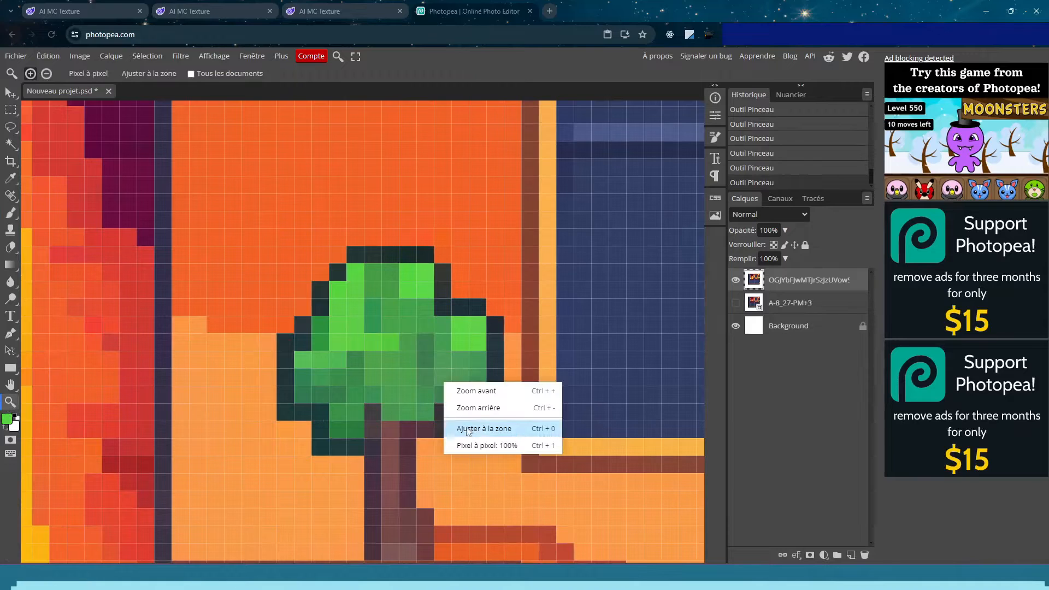
{"action": "left_click", "coordinate": [11, 109]}
{"action": "left_click", "coordinate": [215, 188]}
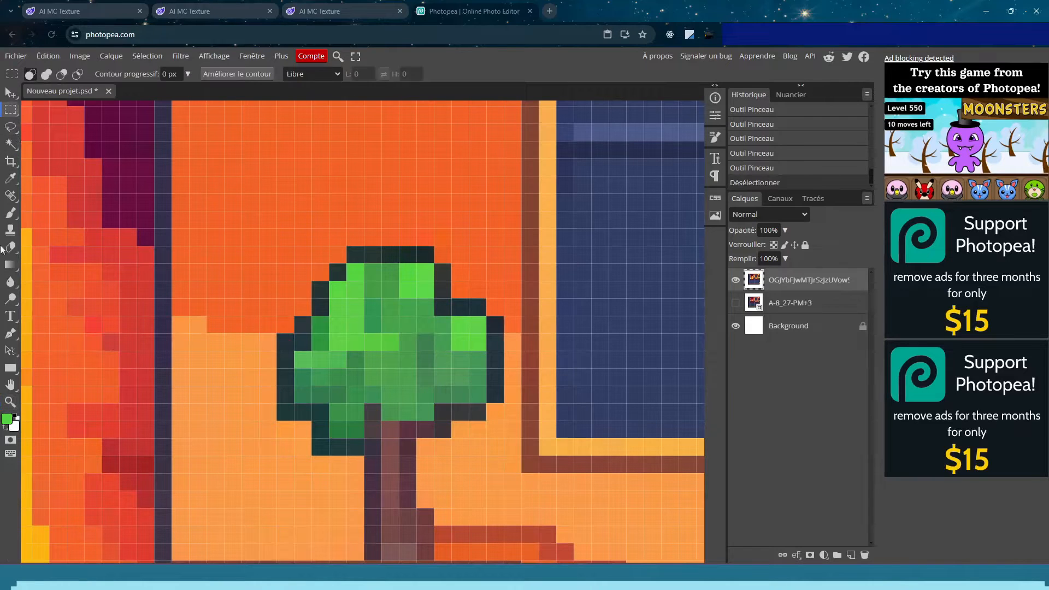
{"action": "left_click", "coordinate": [11, 178]}
{"action": "left_click", "coordinate": [408, 405]}
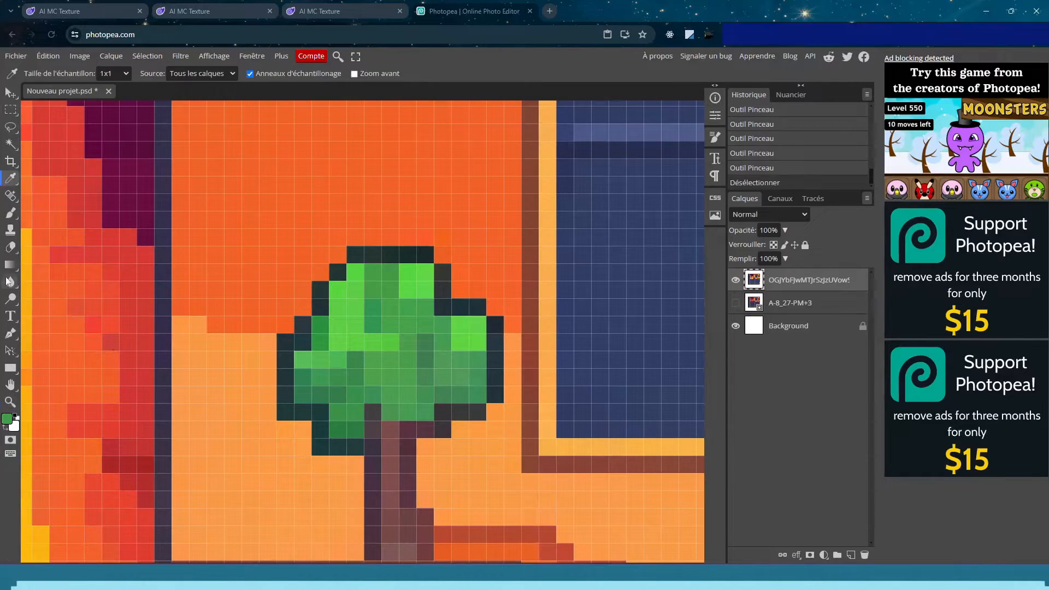
{"action": "left_click", "coordinate": [11, 213]}
{"action": "left_click", "coordinate": [371, 412]}
{"action": "left_click", "coordinate": [372, 413]}
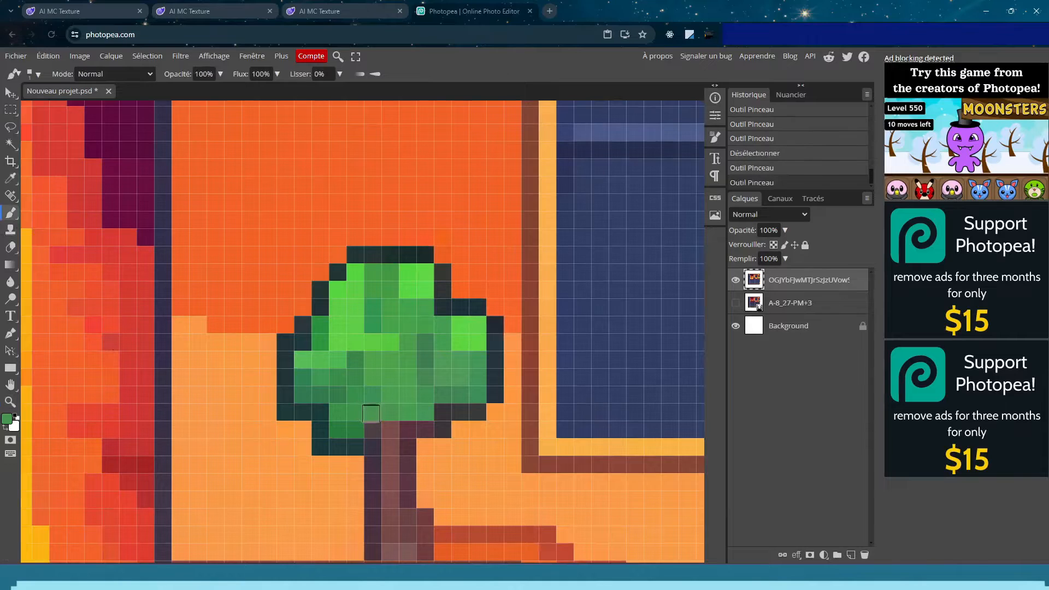
{"action": "left_click", "coordinate": [373, 430]}
{"action": "left_click", "coordinate": [373, 430]}
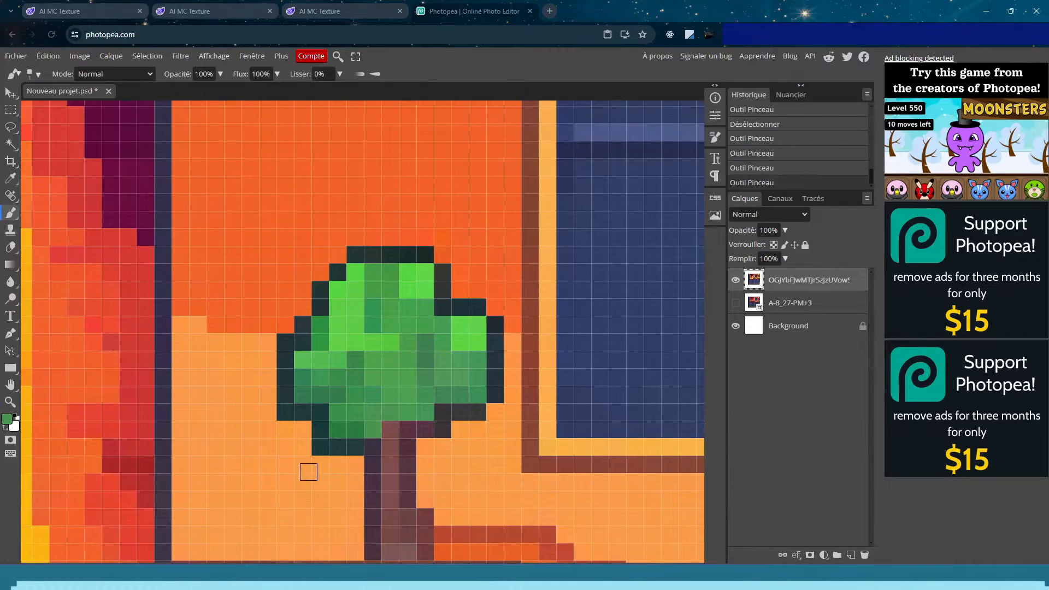
Extend the crown downward by painting the trunk's uppermost pixel row the same green
{"action": "left_click", "coordinate": [428, 428]}
{"action": "left_click", "coordinate": [407, 430]}
{"action": "left_click", "coordinate": [390, 429]}
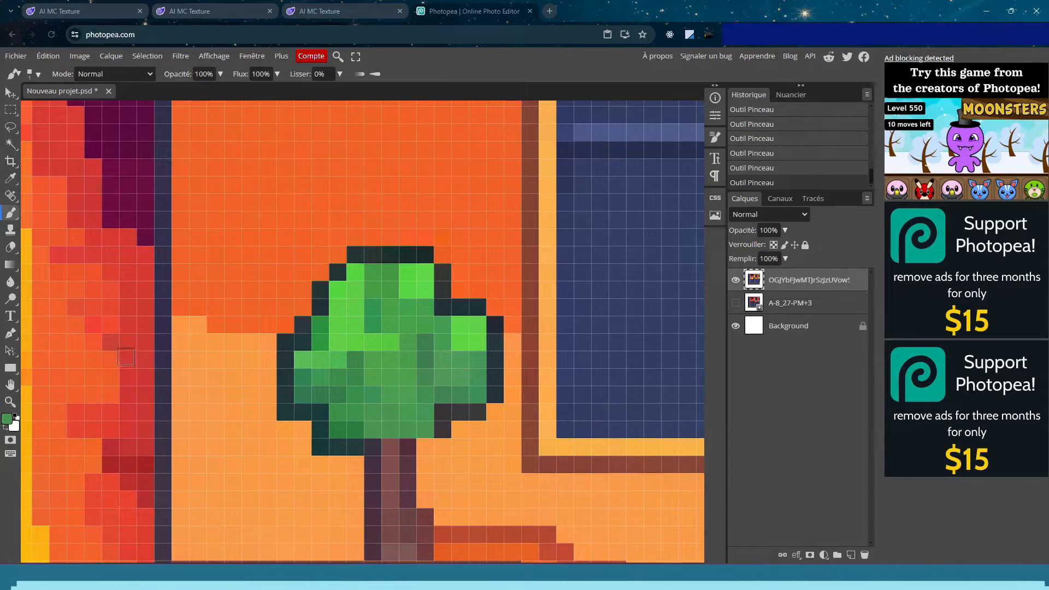
Sample the dark outline colour, close the outline under the crown beside the trunk, and fit the document in view
{"action": "left_click", "coordinate": [14, 179]}
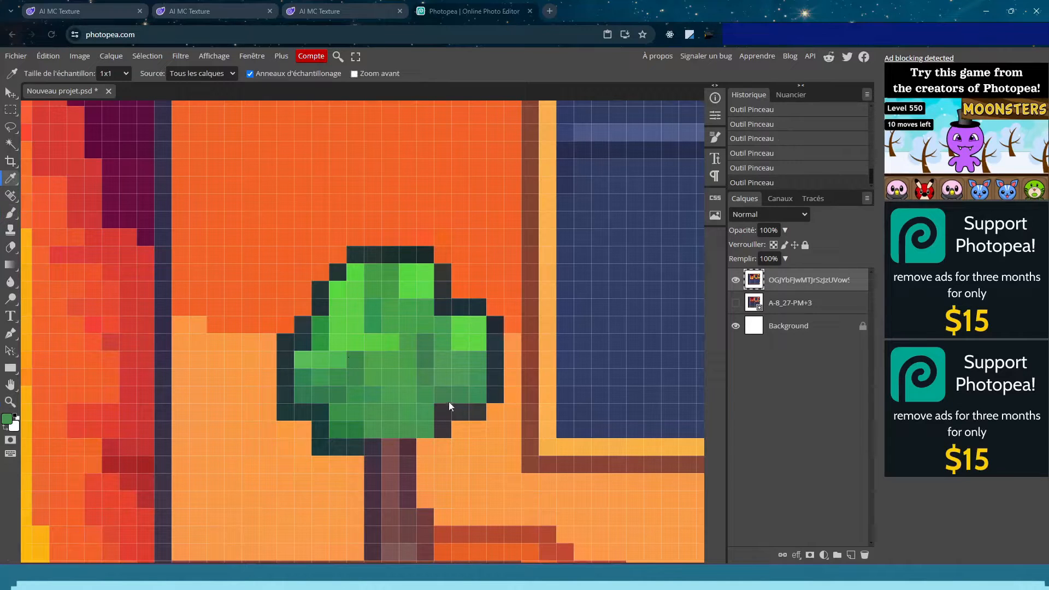
{"action": "key", "text": "z"}
{"action": "right_click", "coordinate": [328, 398]}
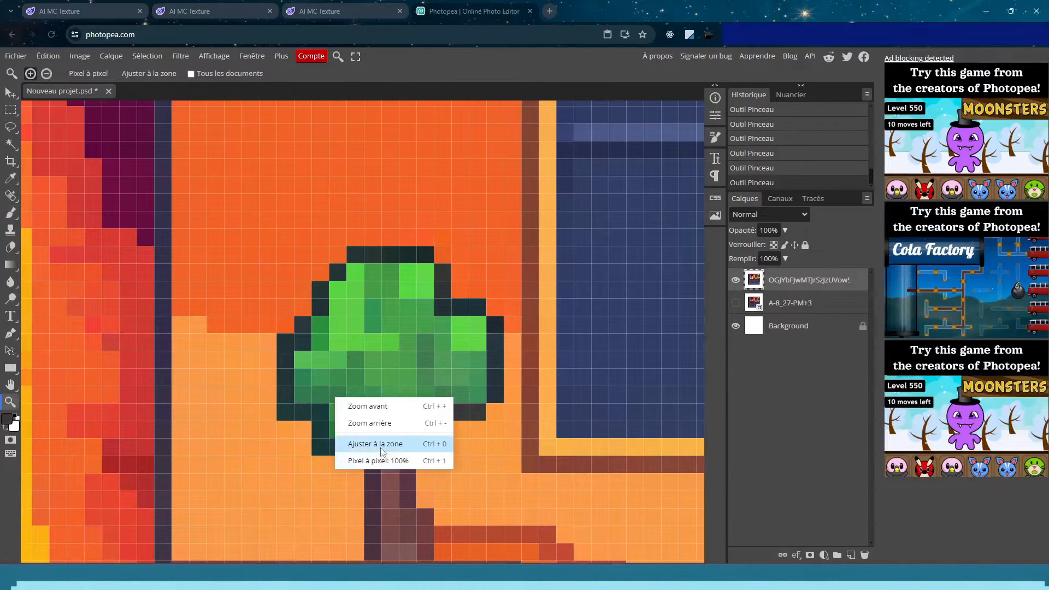
{"action": "left_click", "coordinate": [381, 446]}
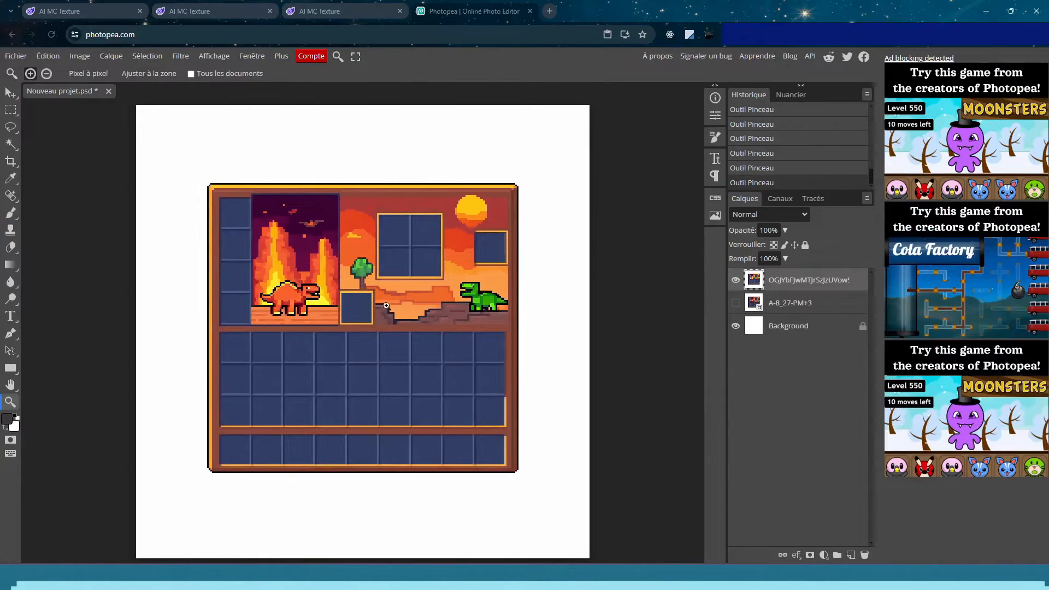
Marquee the flared pixels at the right of the tree trunk's base and free-transform them one pixel left
{"action": "left_click", "coordinate": [367, 277]}
{"action": "left_click", "coordinate": [368, 277]}
{"action": "left_click", "coordinate": [368, 277]}
{"action": "left_click", "coordinate": [367, 277]}
{"action": "left_click", "coordinate": [367, 277]}
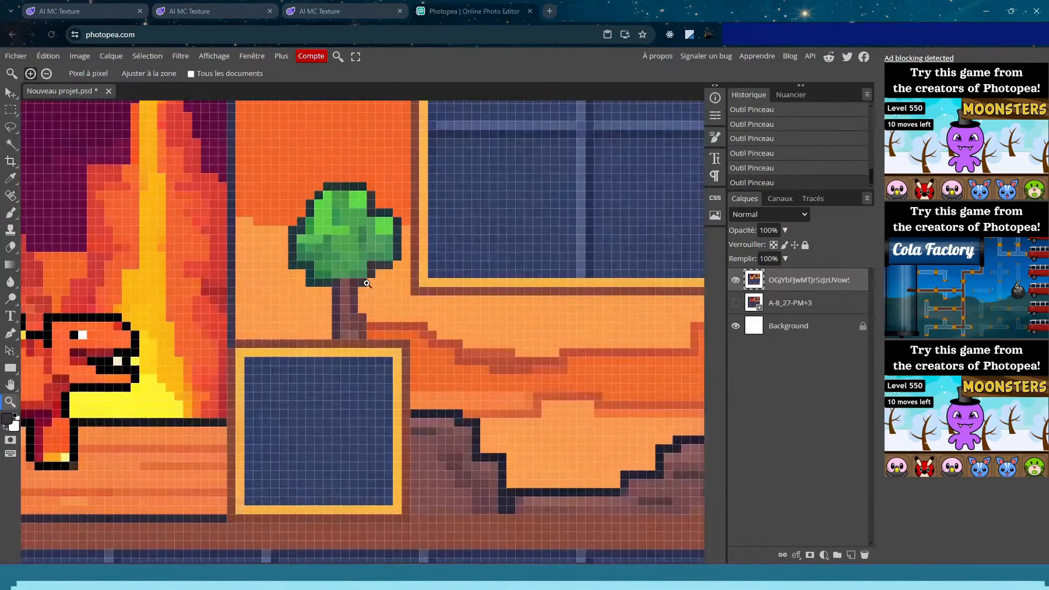
{"action": "left_click", "coordinate": [367, 277]}
{"action": "left_click", "coordinate": [4, 111]}
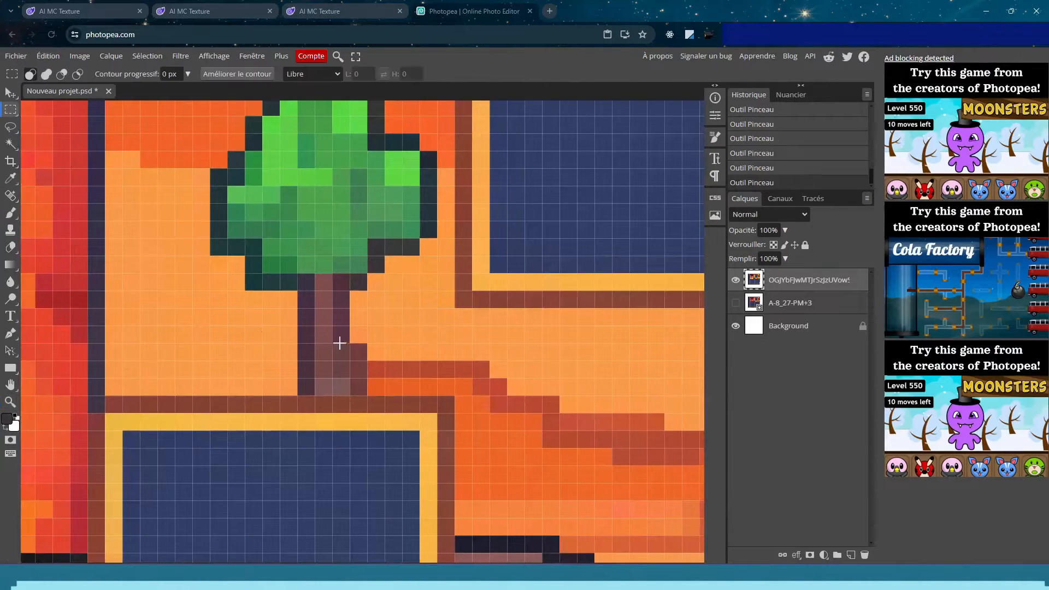
{"action": "left_click_drag", "start_coordinate": [361, 355], "coordinate": [356, 386]}
{"action": "left_click", "coordinate": [48, 56]}
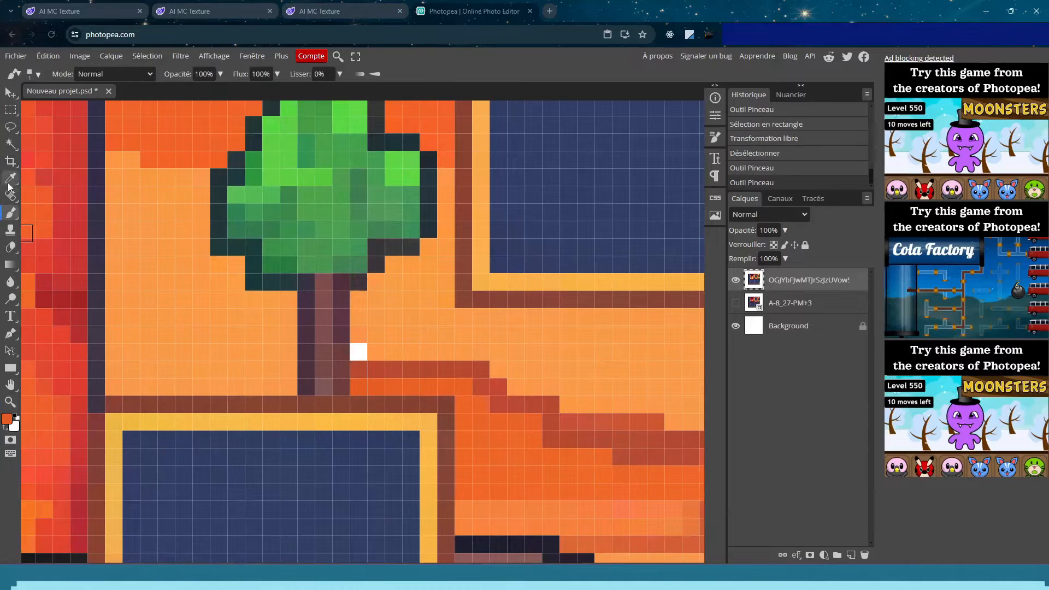
Sample the light orange background near the trunk, paint over the white pixel beside its base, and fit the document in view
{"action": "left_click", "coordinate": [11, 178]}
{"action": "left_click", "coordinate": [384, 296]}
{"action": "left_click", "coordinate": [10, 213]}
{"action": "left_click", "coordinate": [361, 353]}
{"action": "left_click", "coordinate": [10, 402]}
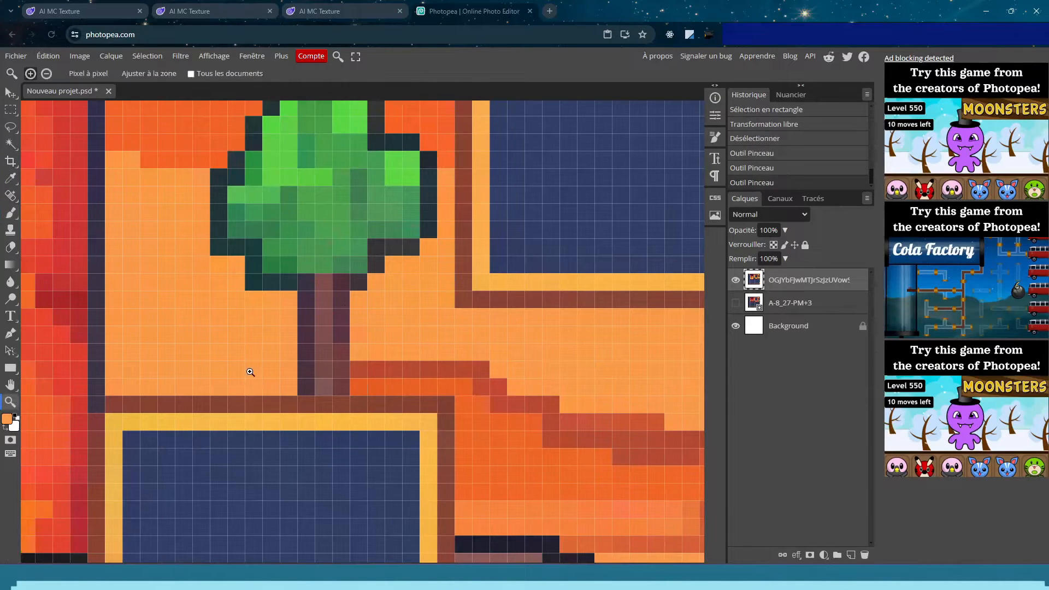
{"action": "right_click", "coordinate": [251, 376]}
{"action": "left_click", "coordinate": [288, 417]}
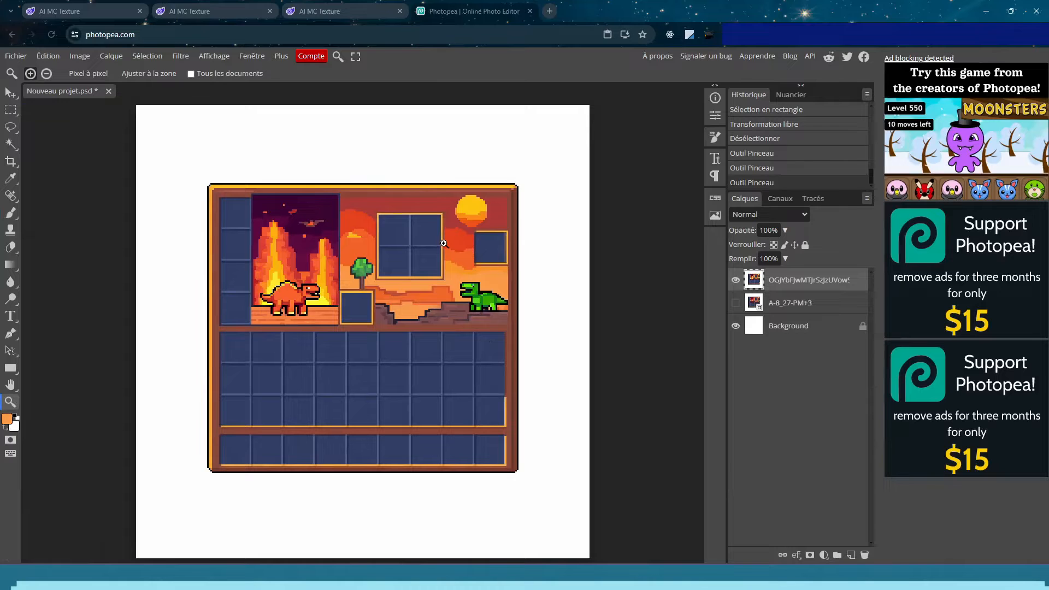
{"action": "left_click", "coordinate": [495, 233]}
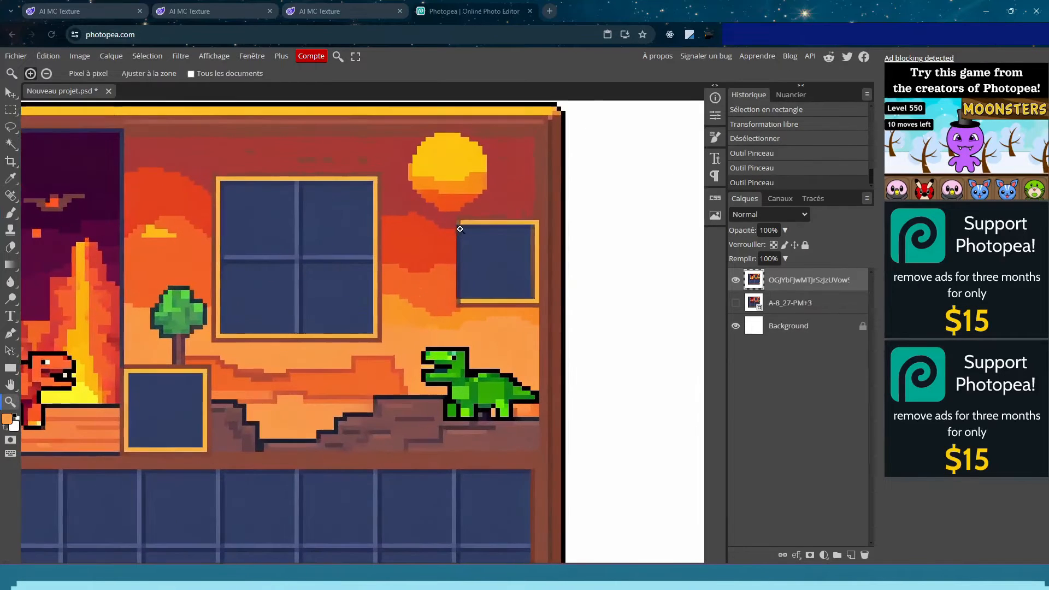
{"action": "right_click", "coordinate": [310, 315]}
{"action": "left_click", "coordinate": [334, 364]}
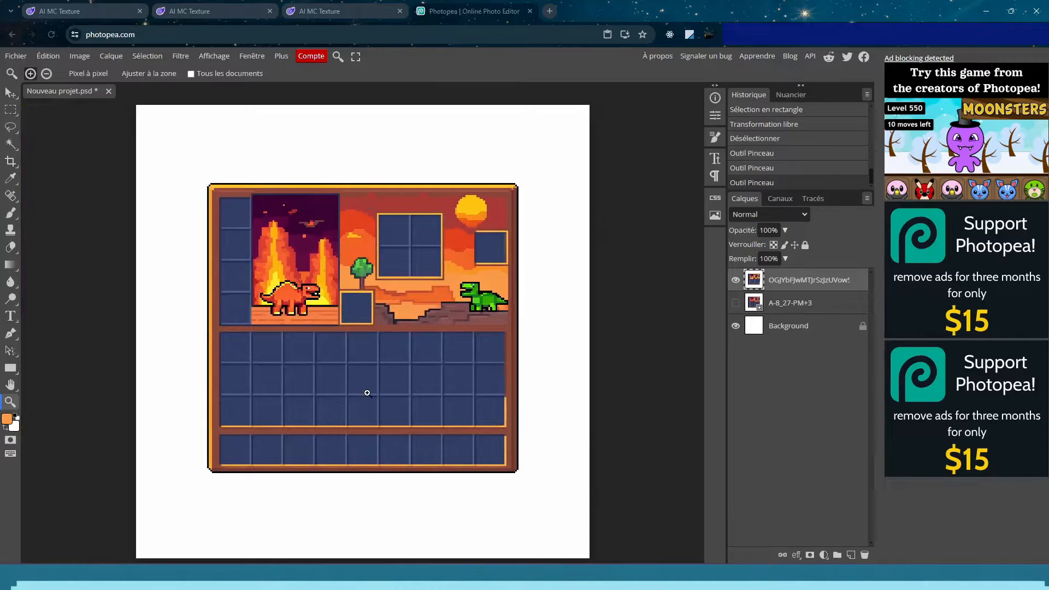
{"action": "left_click", "coordinate": [15, 56]}
{"action": "mouse_move", "coordinate": [79, 218]}
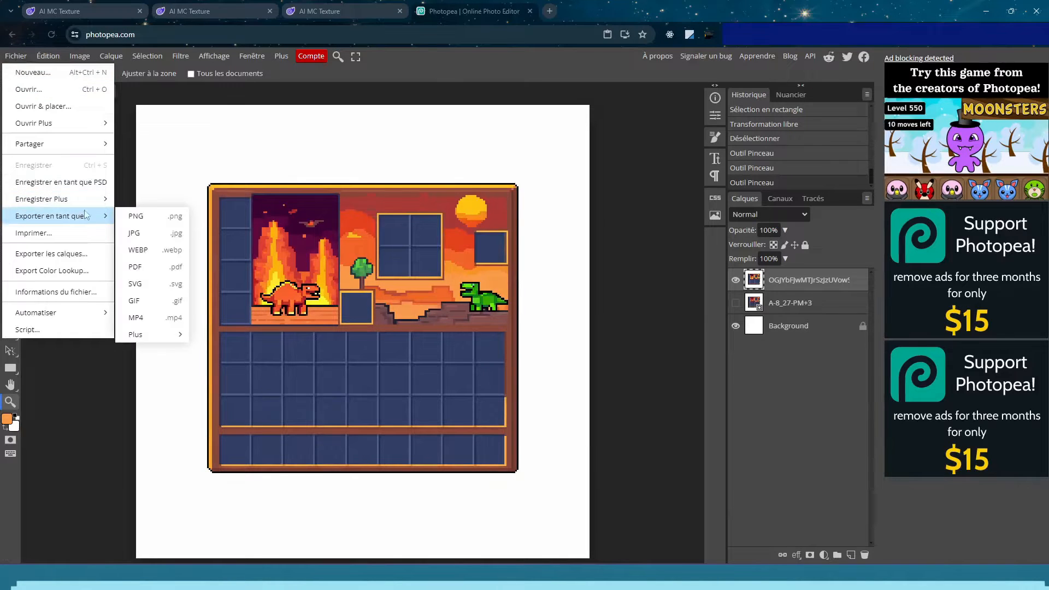
{"action": "left_click", "coordinate": [169, 159]}
Select the white area surrounding the inventory with the Magic Wand and delete it from the artwork layer
{"action": "left_click", "coordinate": [736, 326]}
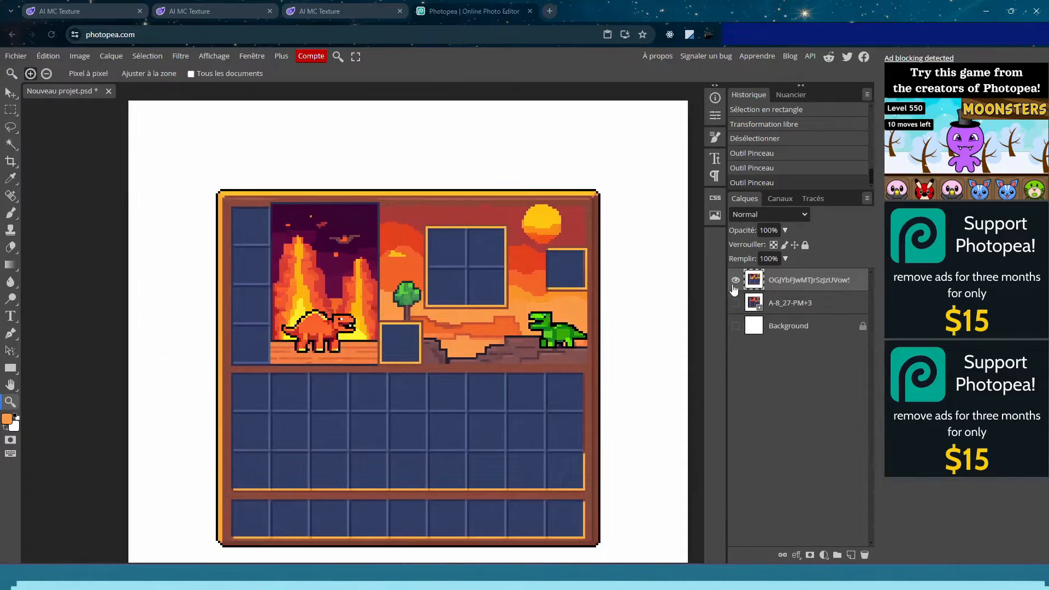
{"action": "left_click", "coordinate": [736, 325]}
{"action": "left_click", "coordinate": [11, 127]}
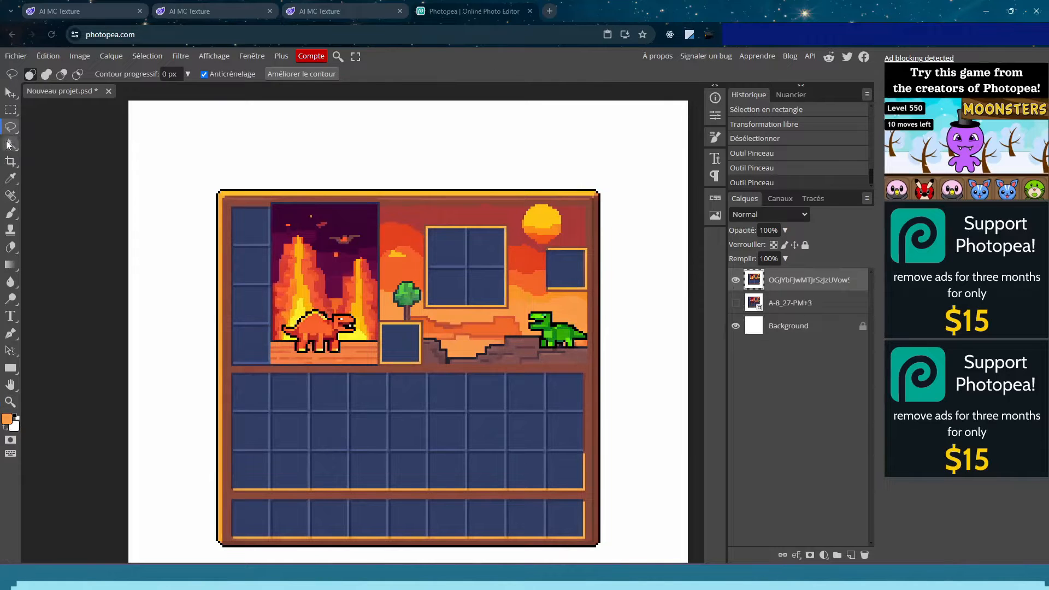
{"action": "left_click", "coordinate": [10, 144]}
{"action": "left_click", "coordinate": [198, 125]}
{"action": "key", "text": "Delete"}
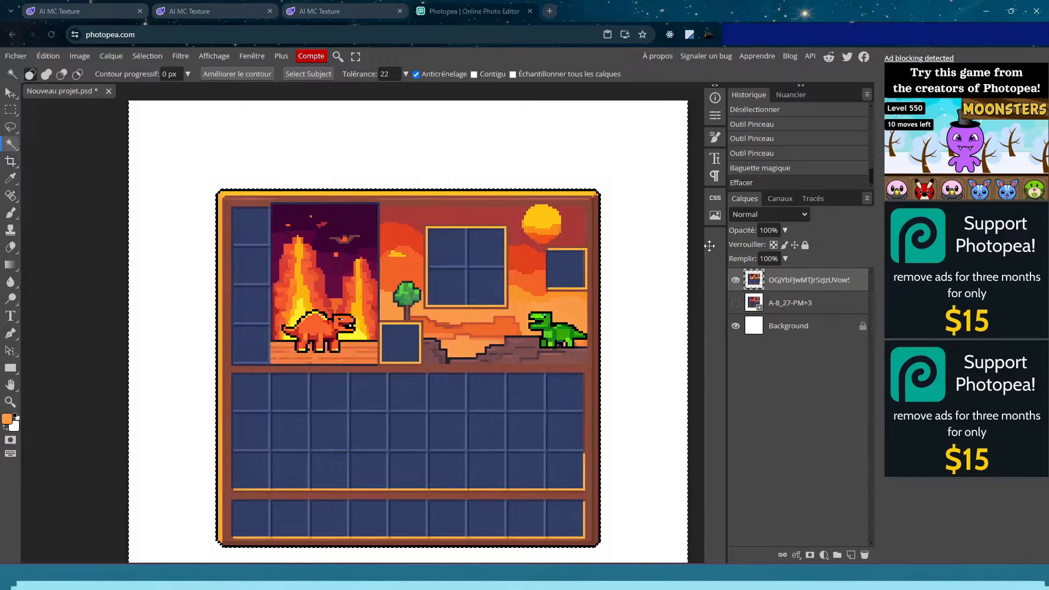
Hide the Background layer, clear the selection, and fit the document in view
{"action": "left_click", "coordinate": [736, 325]}
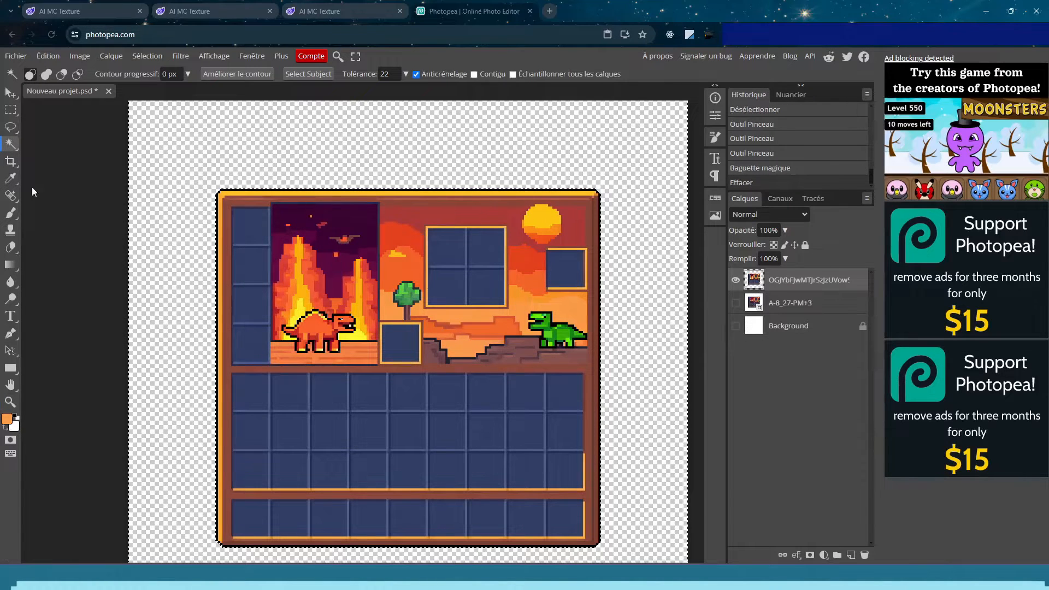
{"action": "left_click", "coordinate": [10, 110]}
{"action": "left_click", "coordinate": [94, 189]}
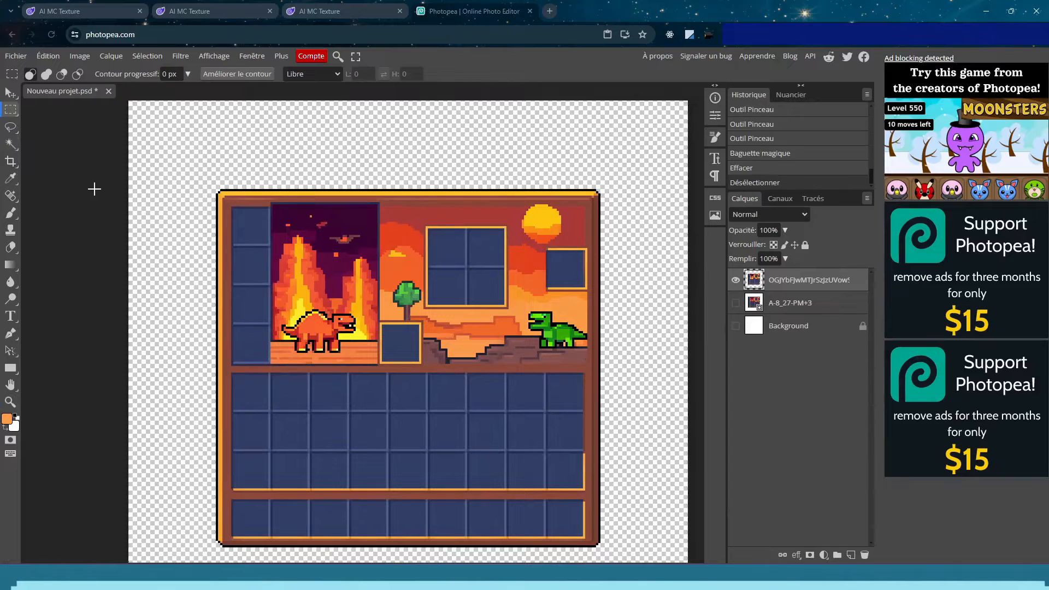
{"action": "left_click", "coordinate": [10, 403]}
{"action": "right_click", "coordinate": [264, 344]}
{"action": "left_click", "coordinate": [280, 389]}
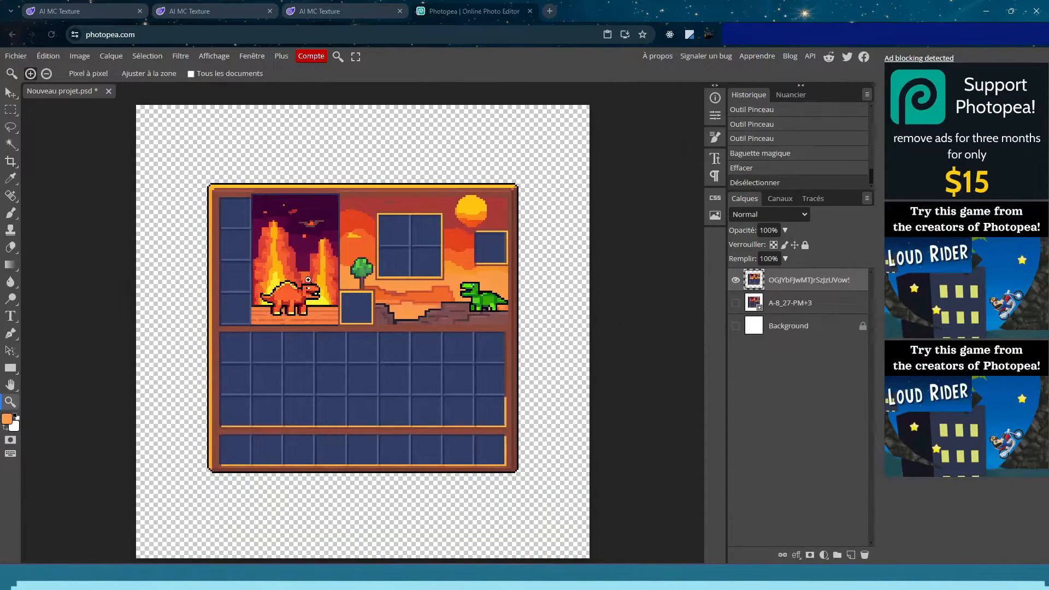
Move the inventory artwork into the upper-left corner of the canvas and export the document as PNG
{"action": "key", "text": "v"}
{"action": "left_click_drag", "start_coordinate": [453, 410], "coordinate": [379, 329]}
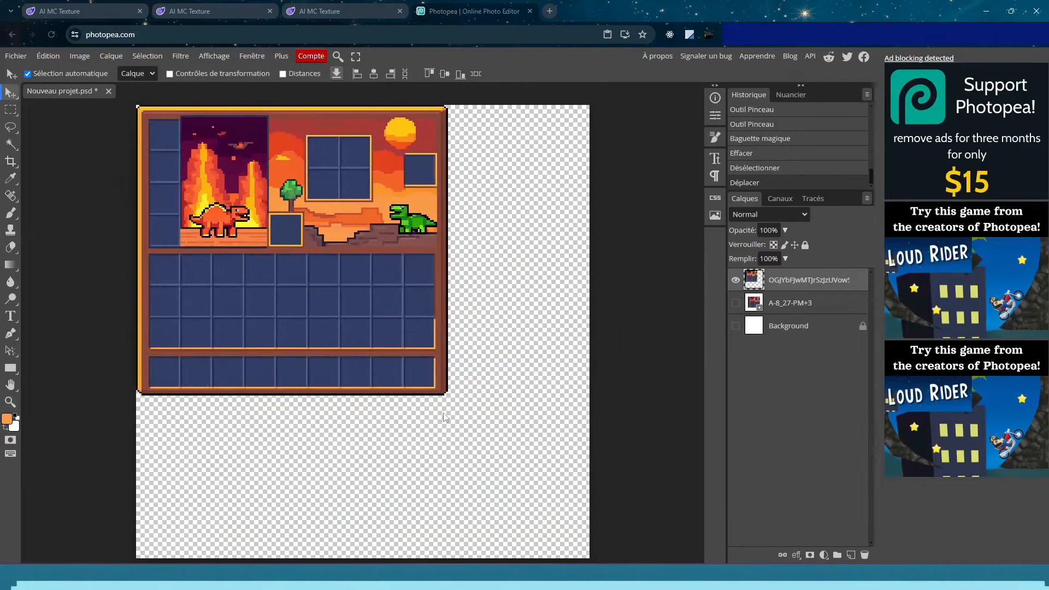
{"action": "left_click", "coordinate": [15, 56]}
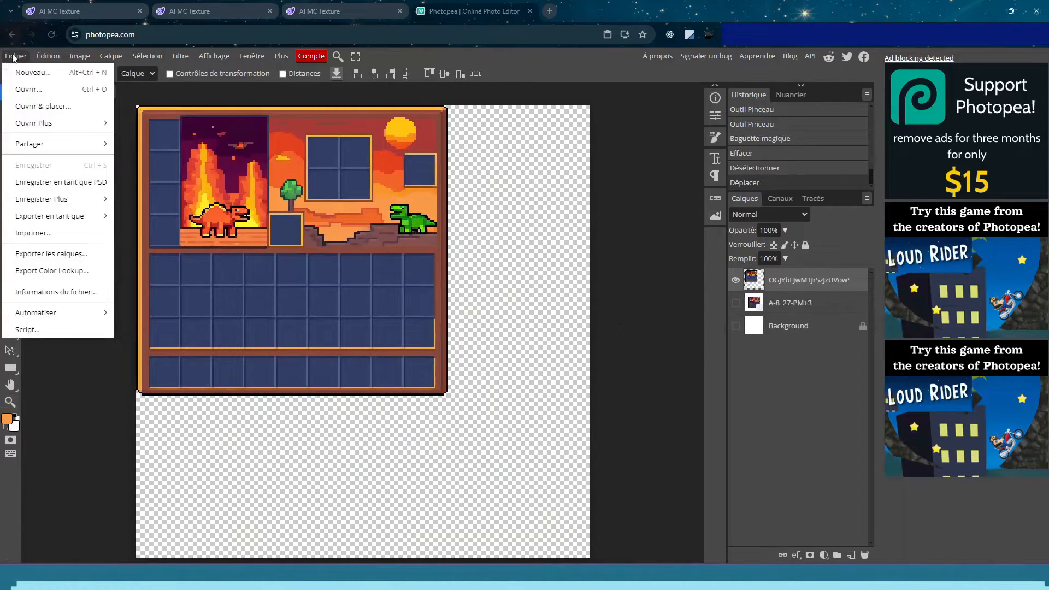
{"action": "mouse_move", "coordinate": [76, 216]}
{"action": "left_click", "coordinate": [146, 217]}
{"action": "left_click", "coordinate": [422, 307]}
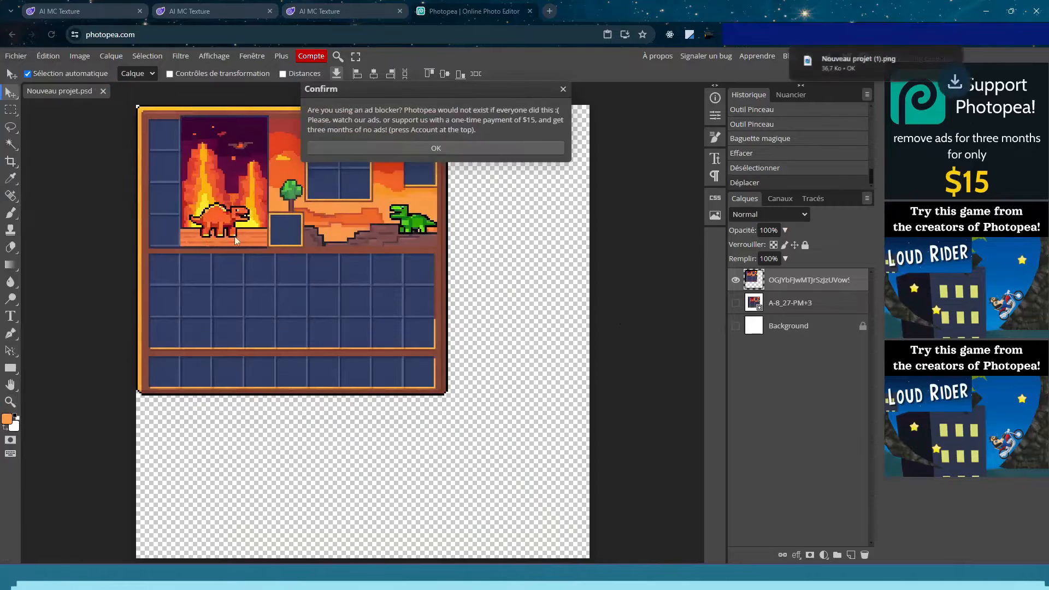
Undo the artwork's move and export the document as PNG with the inventory back in its centred position
{"action": "key", "text": "ctrl+z"}
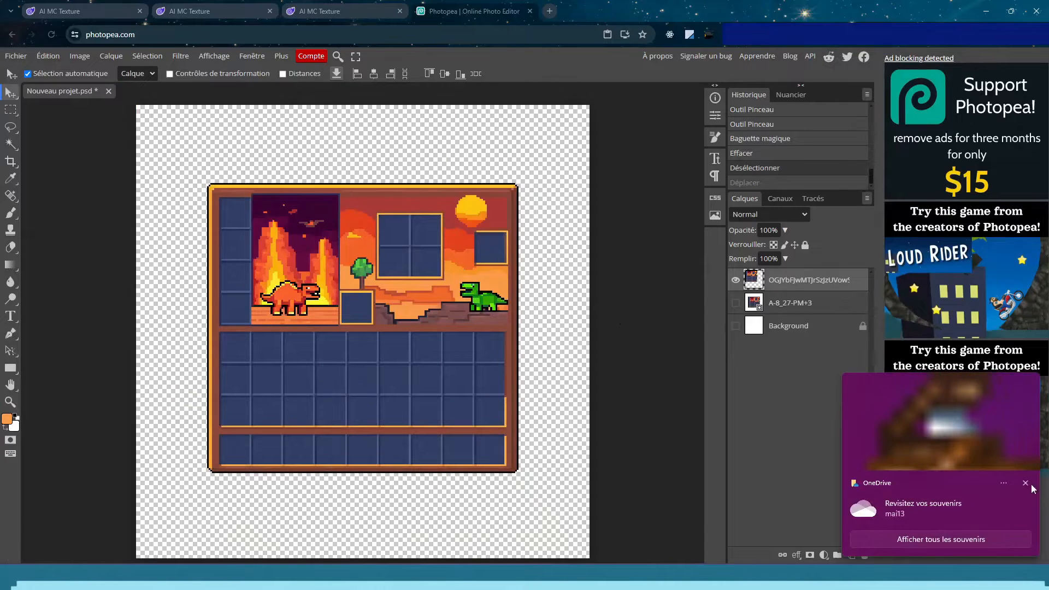
{"action": "left_click", "coordinate": [1027, 484]}
{"action": "left_click", "coordinate": [16, 56]}
{"action": "mouse_move", "coordinate": [76, 211]}
{"action": "left_click", "coordinate": [141, 211]}
{"action": "left_click", "coordinate": [434, 306]}
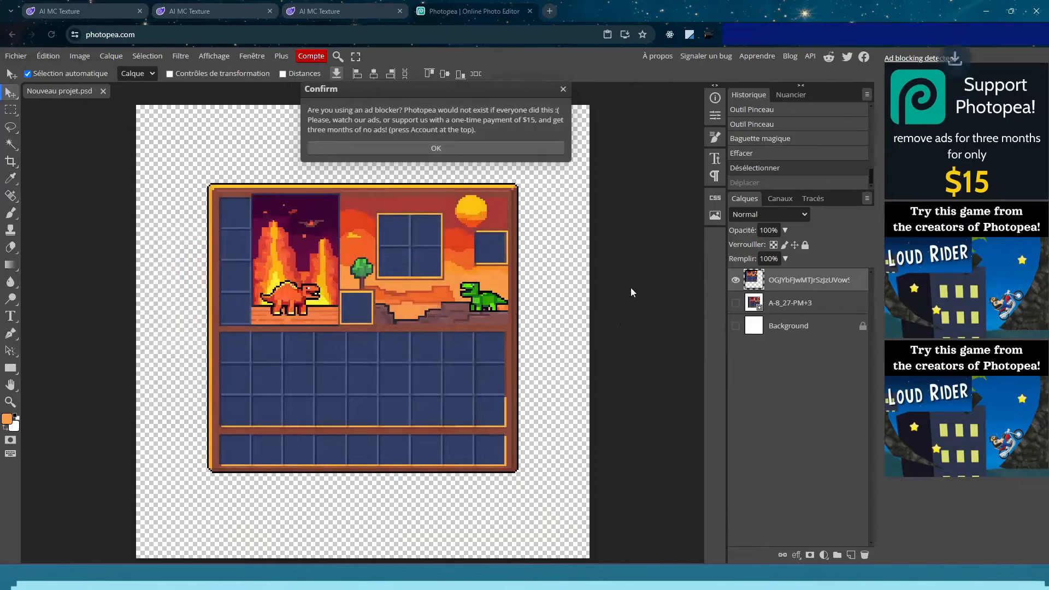
{"action": "left_click", "coordinate": [488, 145]}
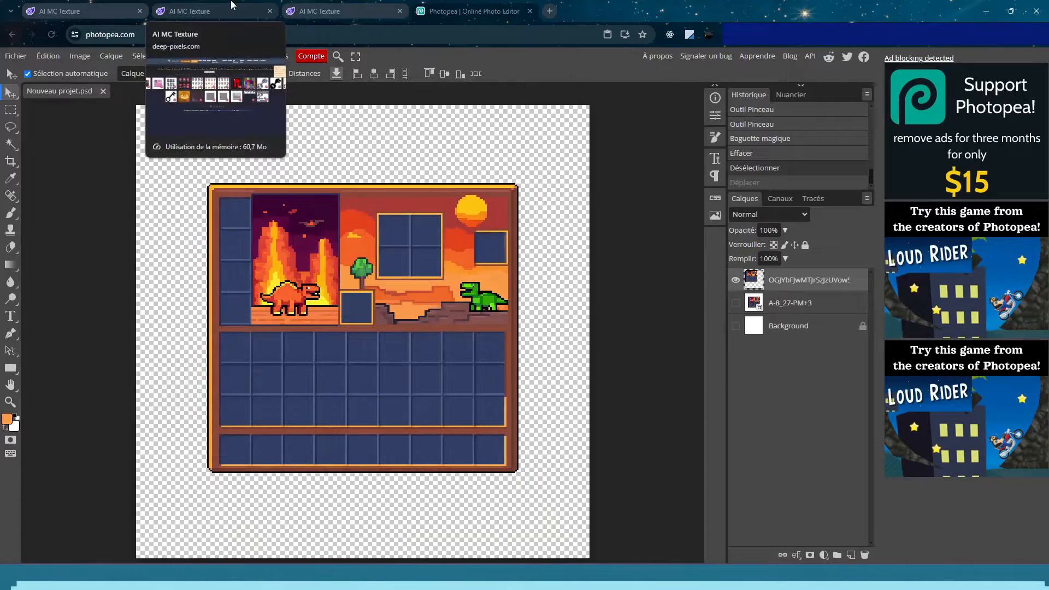
Switch to Pixel GPT, go to its home page, hide the images, and open the Expert generator
{"action": "left_click", "coordinate": [328, 8]}
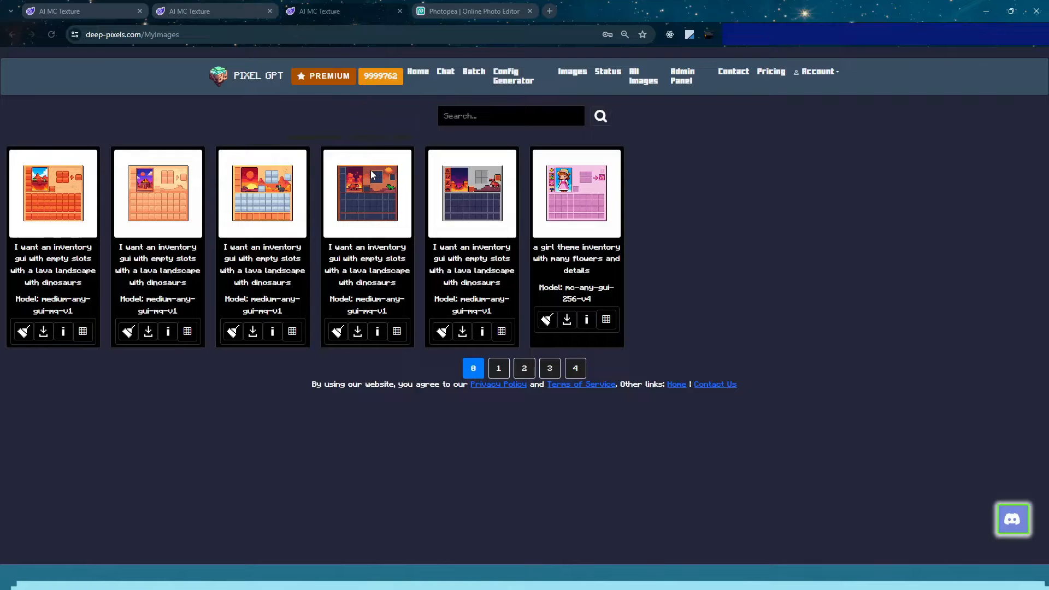
{"action": "left_click", "coordinate": [470, 11]}
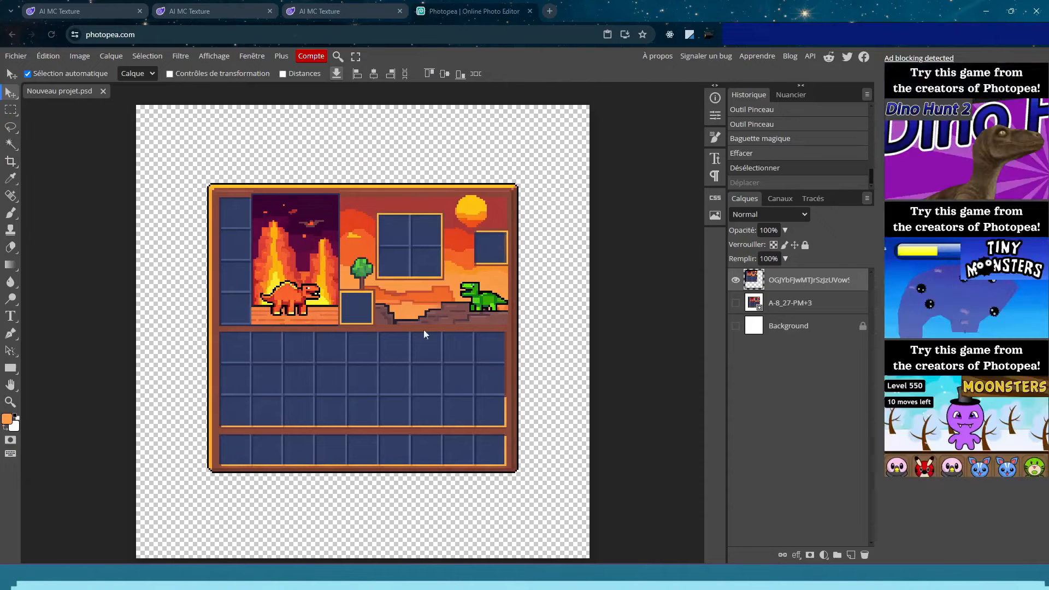
{"action": "left_click", "coordinate": [320, 11]}
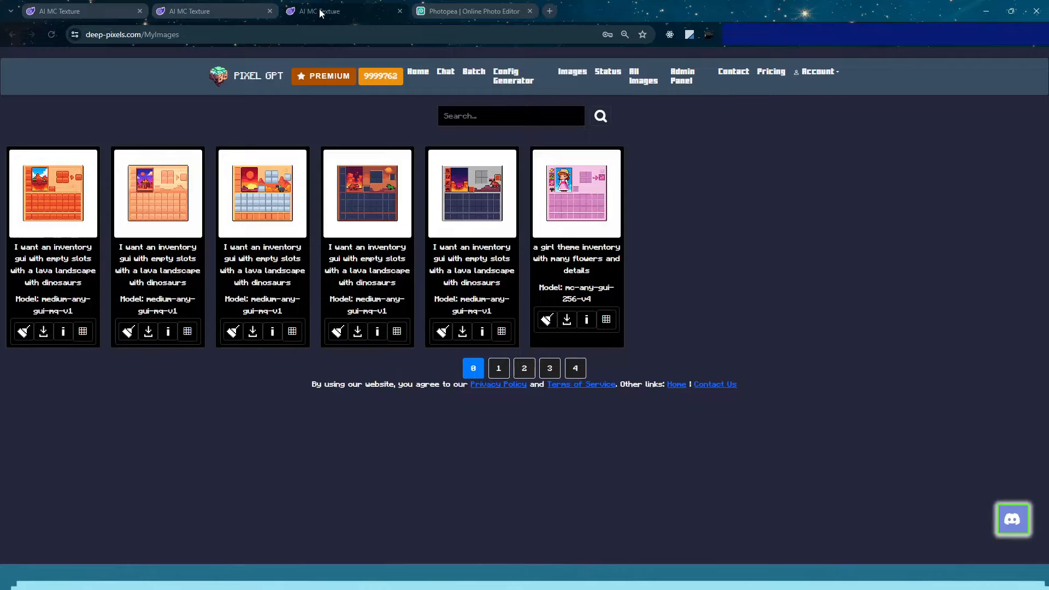
{"action": "left_click", "coordinate": [415, 75]}
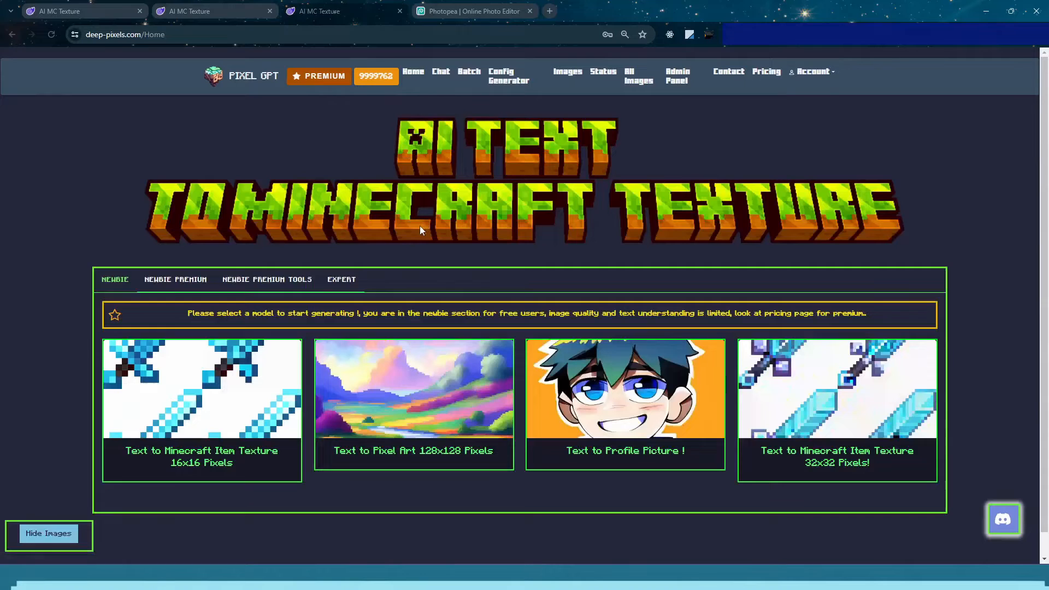
{"action": "left_click", "coordinate": [45, 247]}
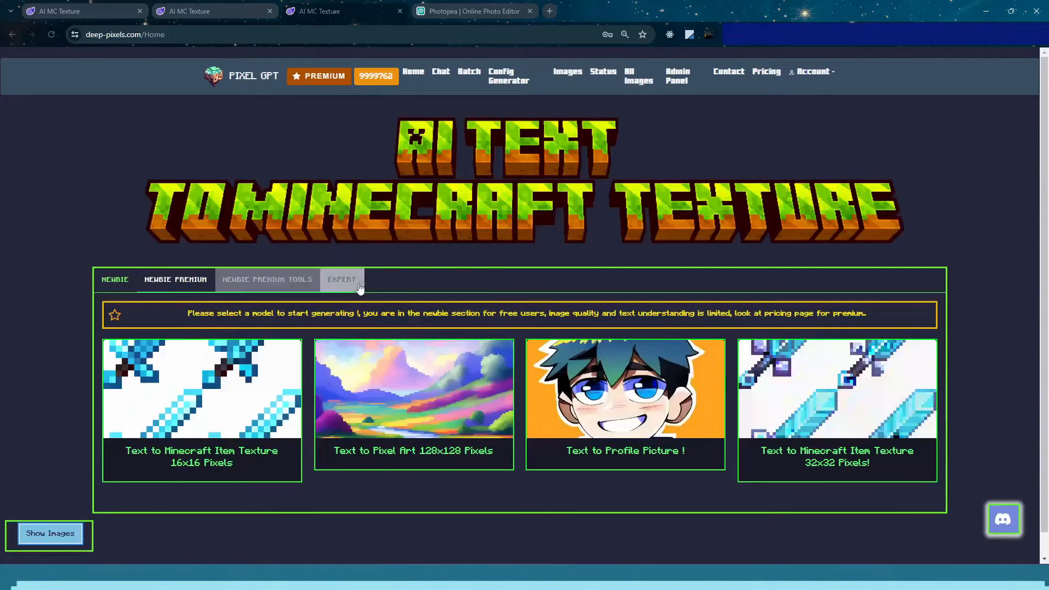
{"action": "left_click", "coordinate": [341, 279]}
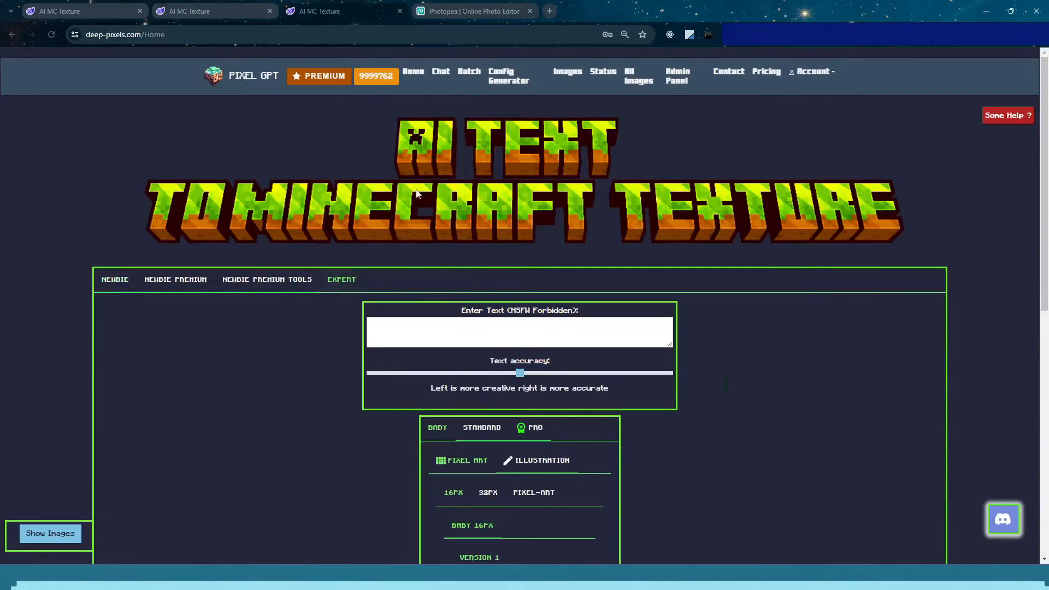
Open My pictures in a new browser tab and copy the prompt text of the first lava dinosaur inventory
{"action": "left_click", "coordinate": [813, 72]}
{"action": "right_click", "coordinate": [796, 119]}
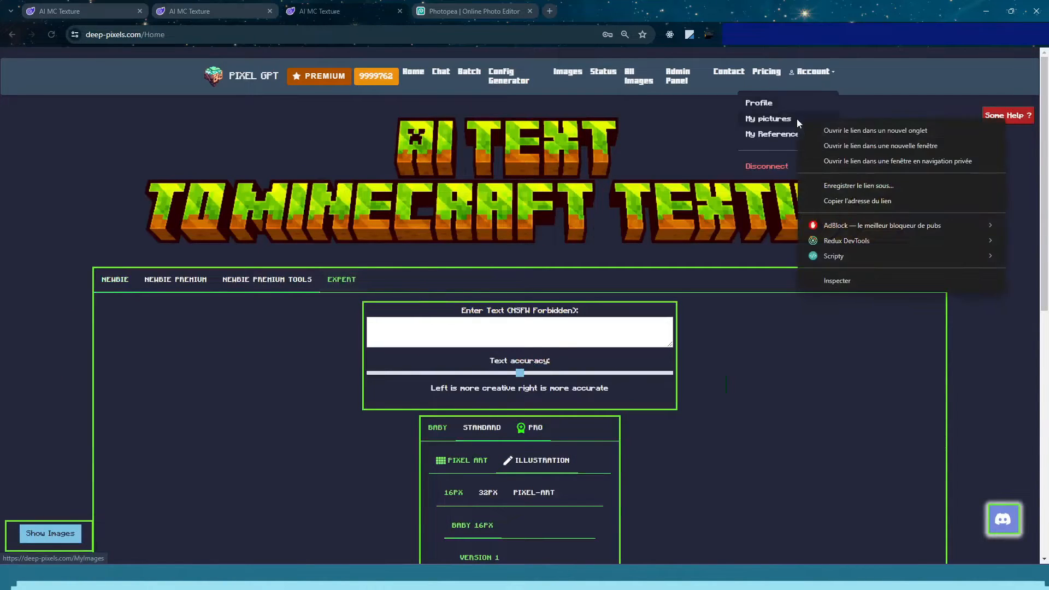
{"action": "left_click", "coordinate": [819, 130]}
{"action": "left_click", "coordinate": [477, 8]}
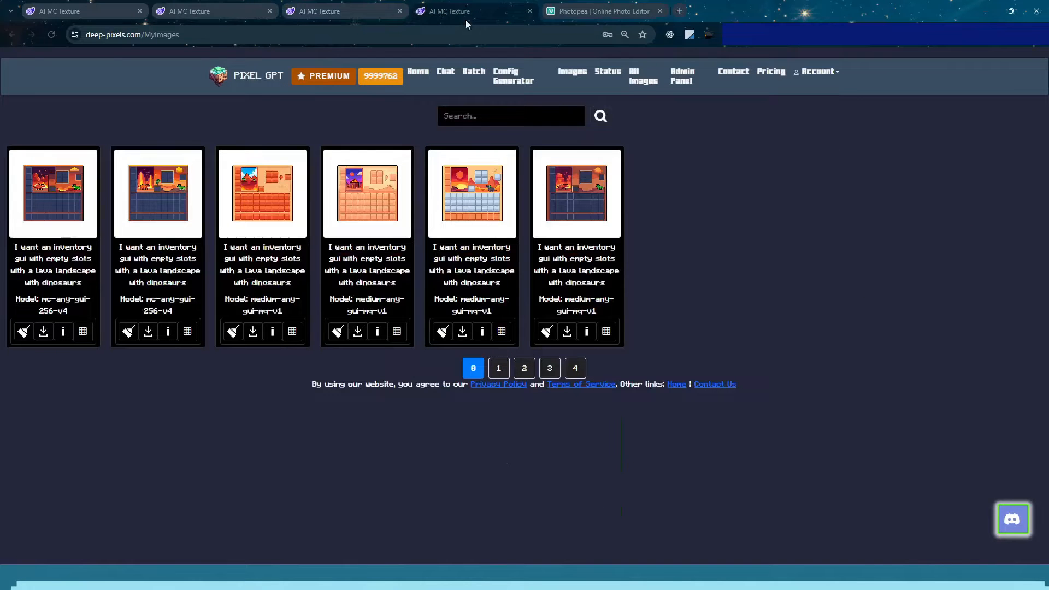
{"action": "left_click_drag", "start_coordinate": [87, 283], "coordinate": [16, 249]}
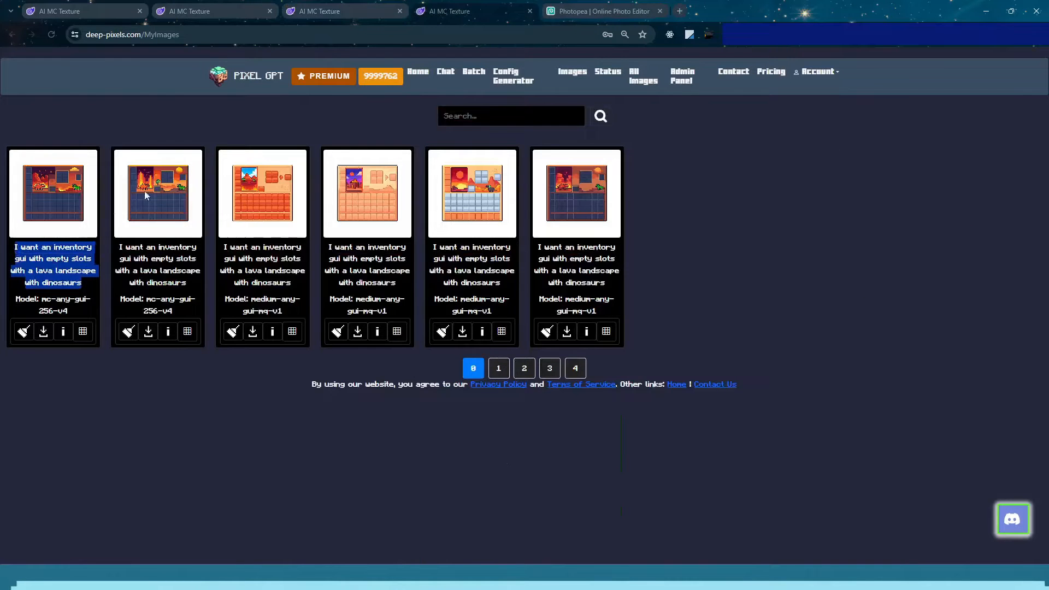
Enter "I want an inventory gui with empty slots with a lava landscape with dinosaurs" as the Expert generator's prompt
{"action": "left_click", "coordinate": [311, 7]}
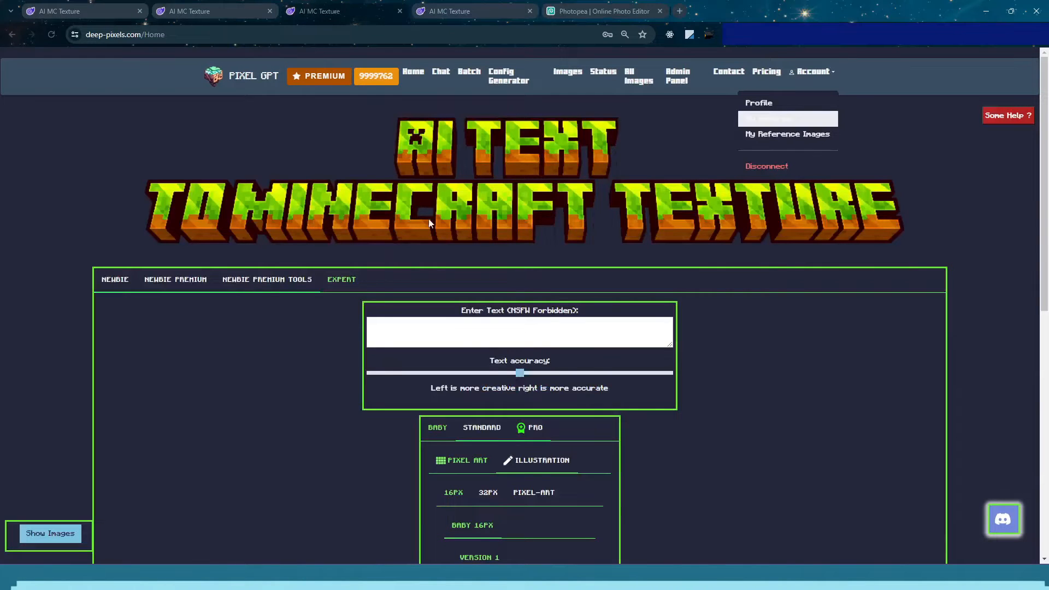
{"action": "left_click", "coordinate": [588, 6]}
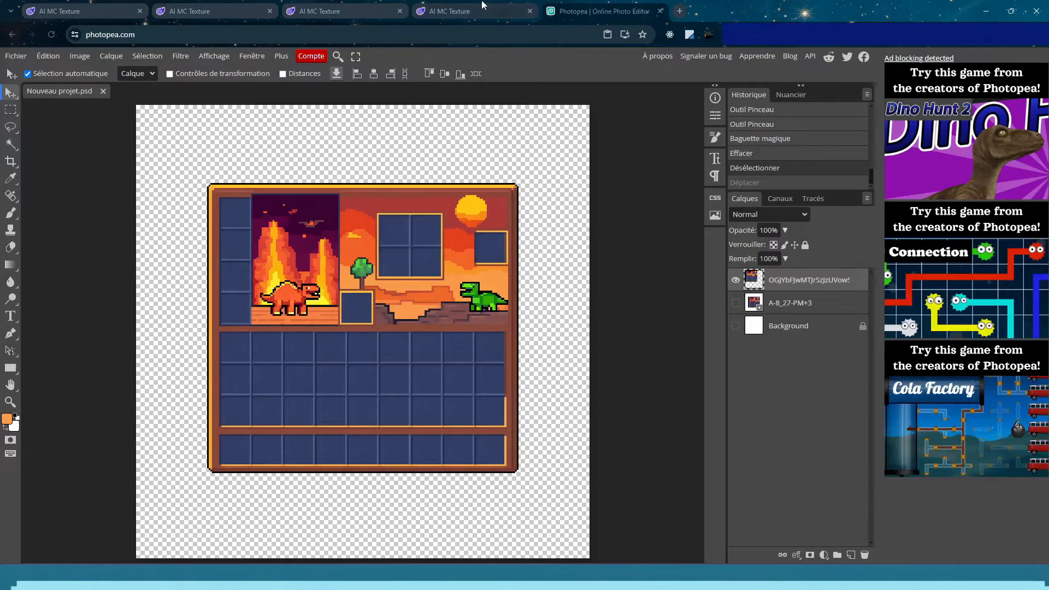
{"action": "mouse_move", "coordinate": [483, 5]}
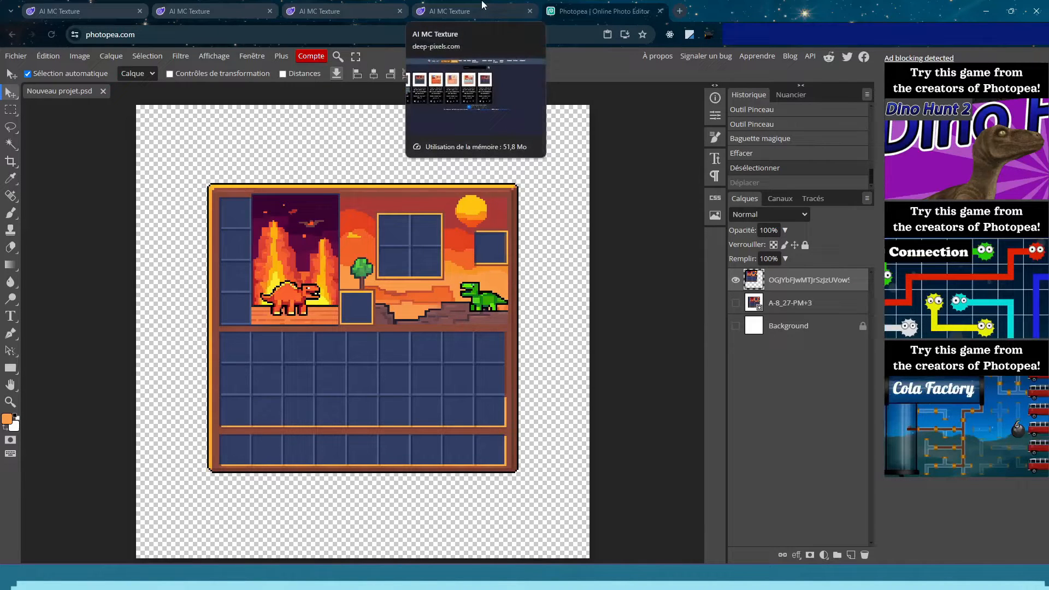
{"action": "left_click", "coordinate": [483, 5]}
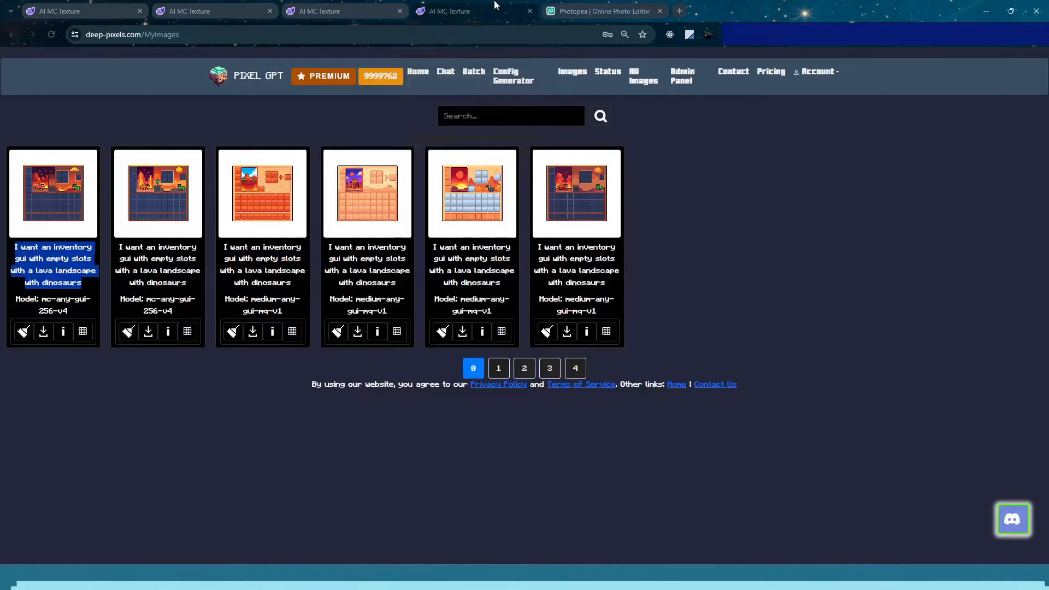
{"action": "left_click", "coordinate": [377, 8]}
{"action": "left_click", "coordinate": [396, 323]}
{"action": "type", "text": "I want an inventory gui with empty slots with a lava landscape with dinosaurs"}
Select the Standard 256px pixel-art model "256px medium any gui mq v1" for the generation
{"action": "scroll", "coordinate": [397, 324], "scroll_direction": "down", "scroll_amount": 3}
{"action": "left_click", "coordinate": [482, 263]}
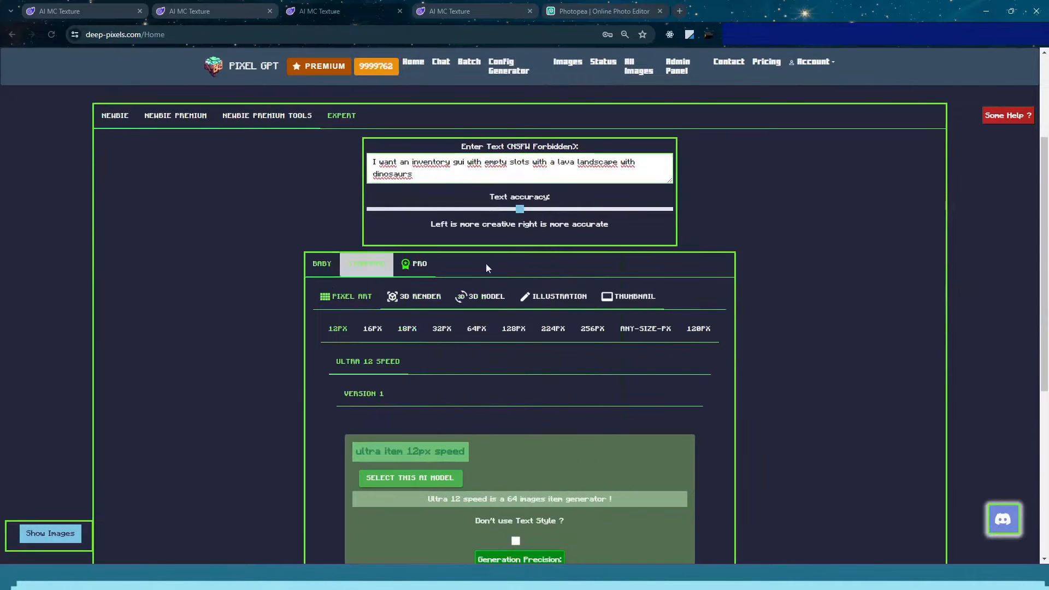
{"action": "left_click", "coordinate": [592, 328]}
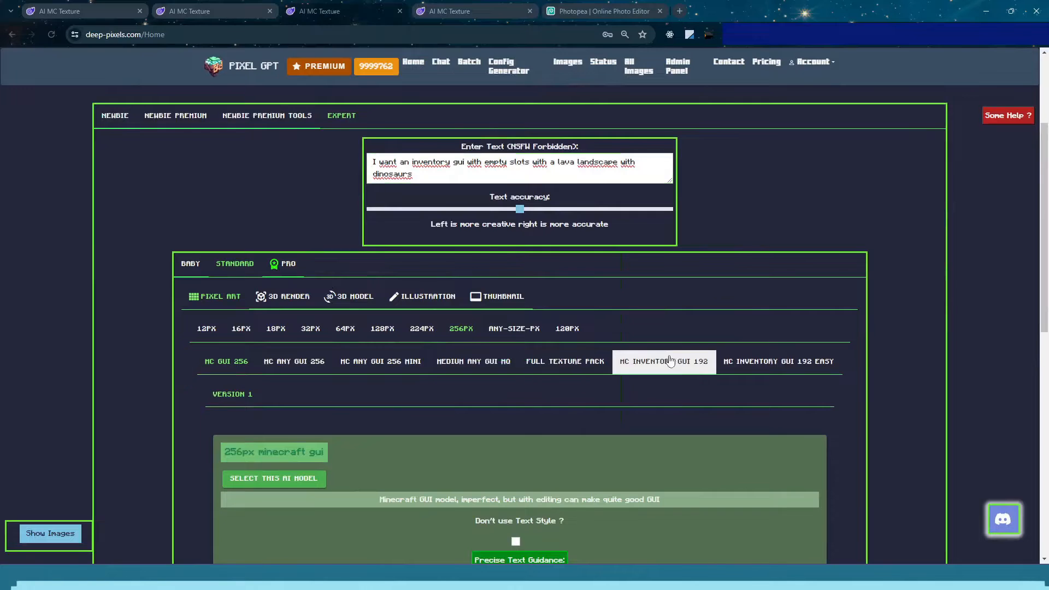
{"action": "left_click", "coordinate": [492, 374]}
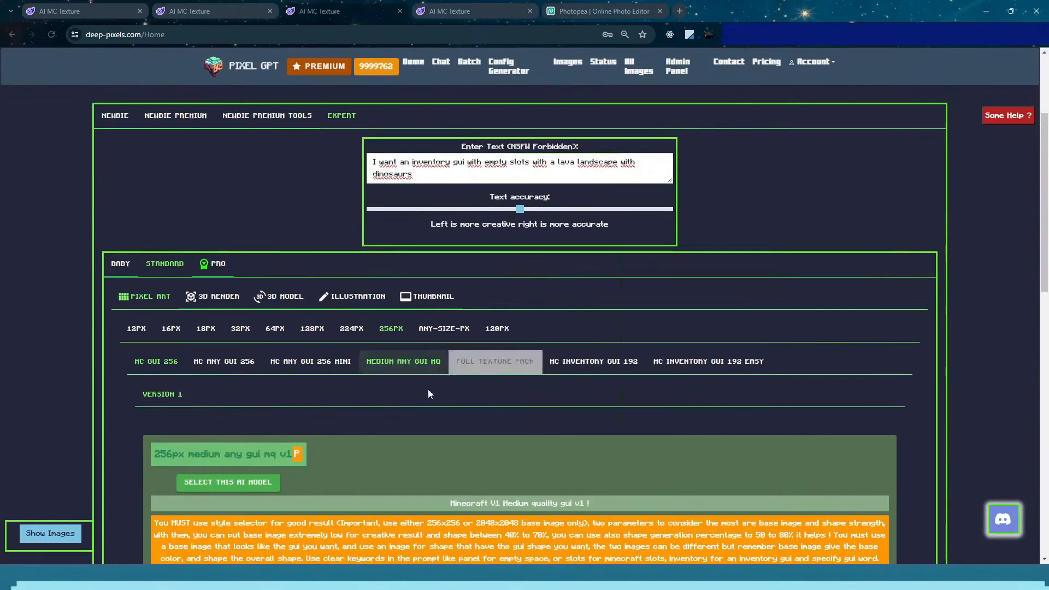
{"action": "scroll", "coordinate": [382, 397], "scroll_direction": "down", "scroll_amount": 4}
{"action": "left_click", "coordinate": [232, 265]}
Apply the lava dinosaur inventory as the style image reference for the selected model
{"action": "scroll", "coordinate": [344, 229], "scroll_direction": "down", "scroll_amount": 10}
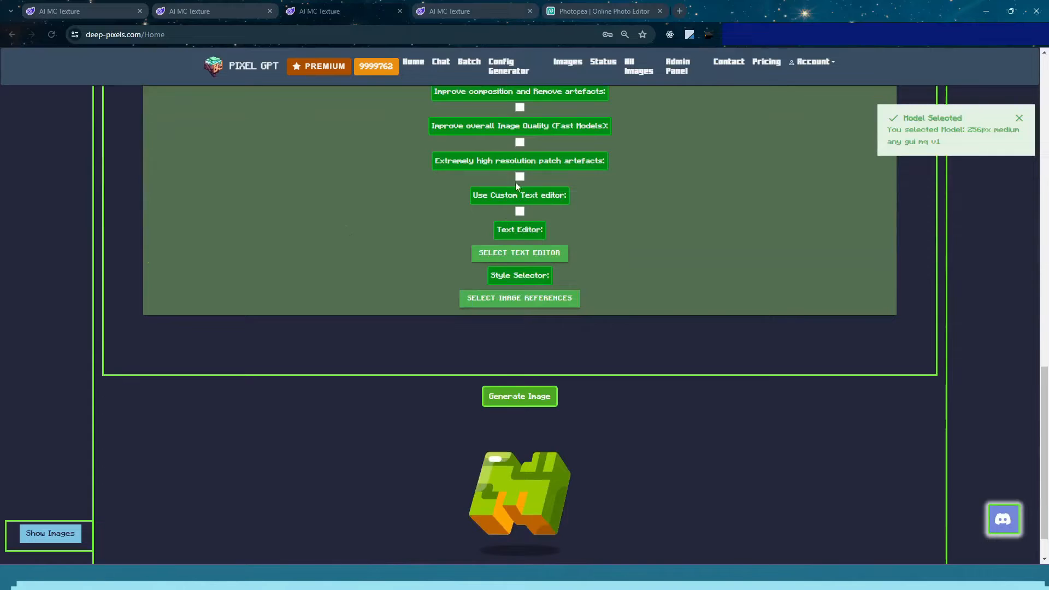
{"action": "left_click", "coordinate": [511, 298]}
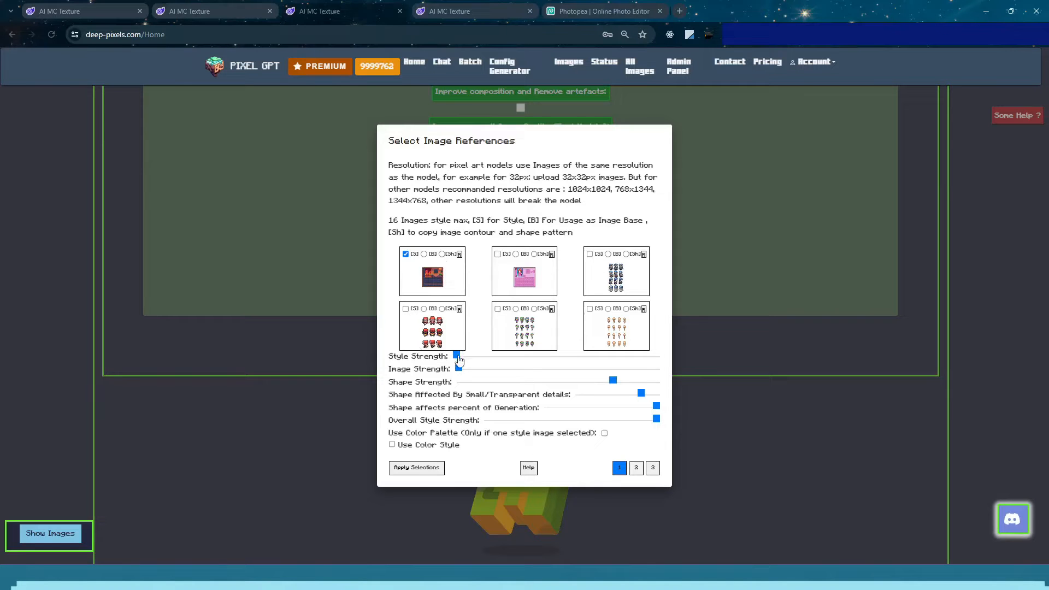
{"action": "left_click", "coordinate": [404, 469]}
{"action": "scroll", "coordinate": [450, 358], "scroll_direction": "up", "scroll_amount": 4}
{"action": "scroll", "coordinate": [395, 360], "scroll_direction": "up", "scroll_amount": 5}
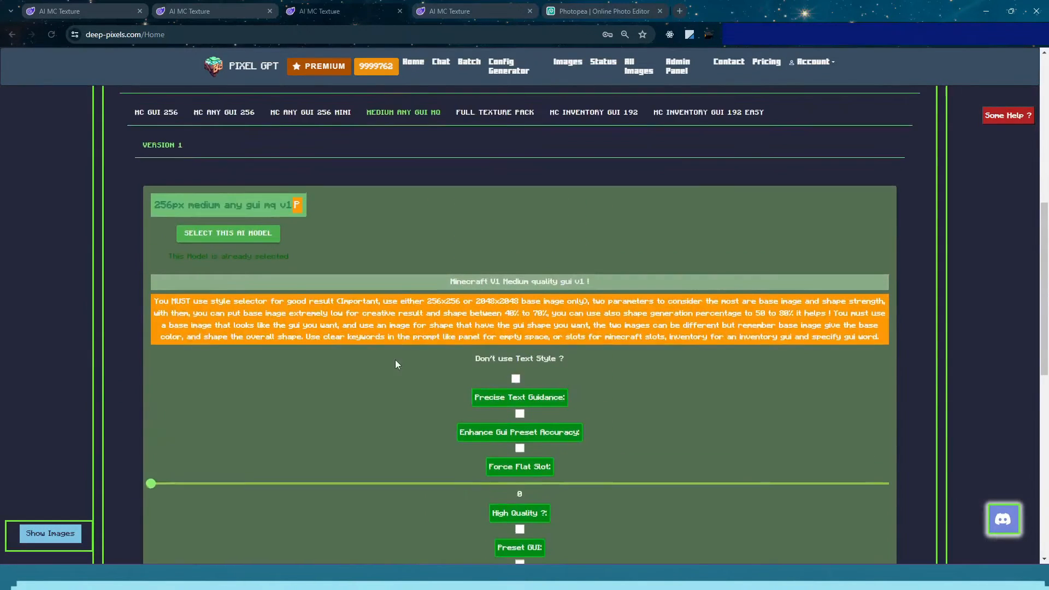
Enable High Quality and Preset GUI for the model, choosing the double_chest preset with the simple style
{"action": "scroll", "coordinate": [510, 394], "scroll_direction": "down", "scroll_amount": 5}
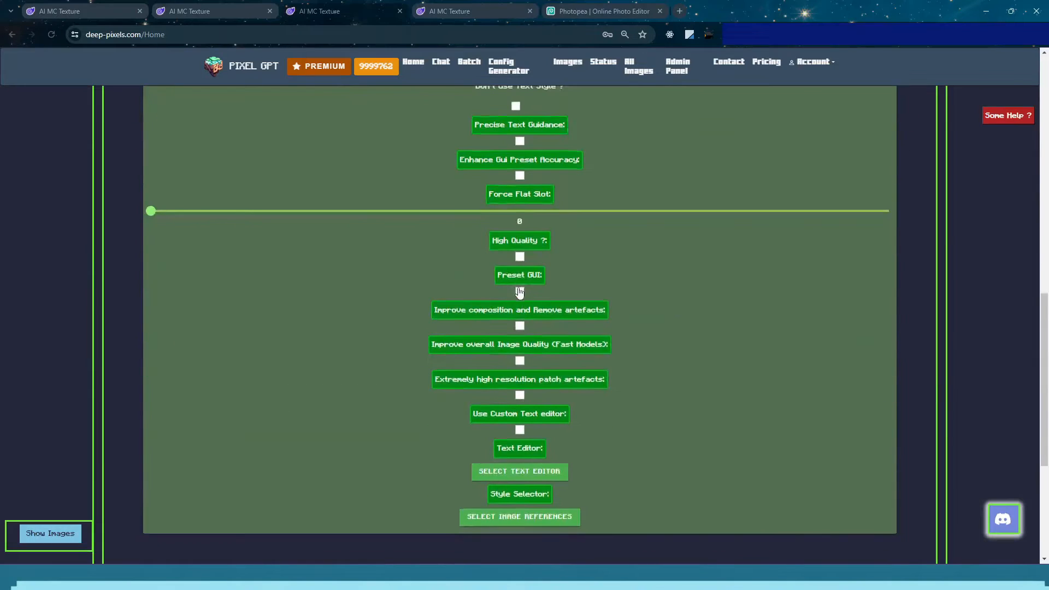
{"action": "left_click", "coordinate": [519, 291]}
{"action": "left_click", "coordinate": [519, 257]}
{"action": "left_click", "coordinate": [464, 306]}
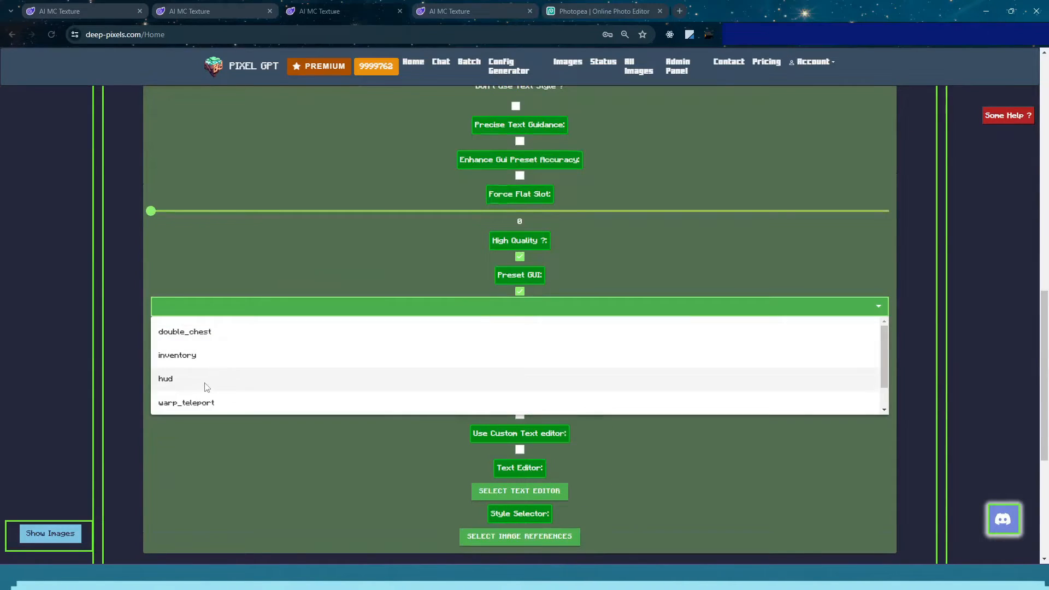
{"action": "scroll", "coordinate": [206, 399], "scroll_direction": "down", "scroll_amount": 1}
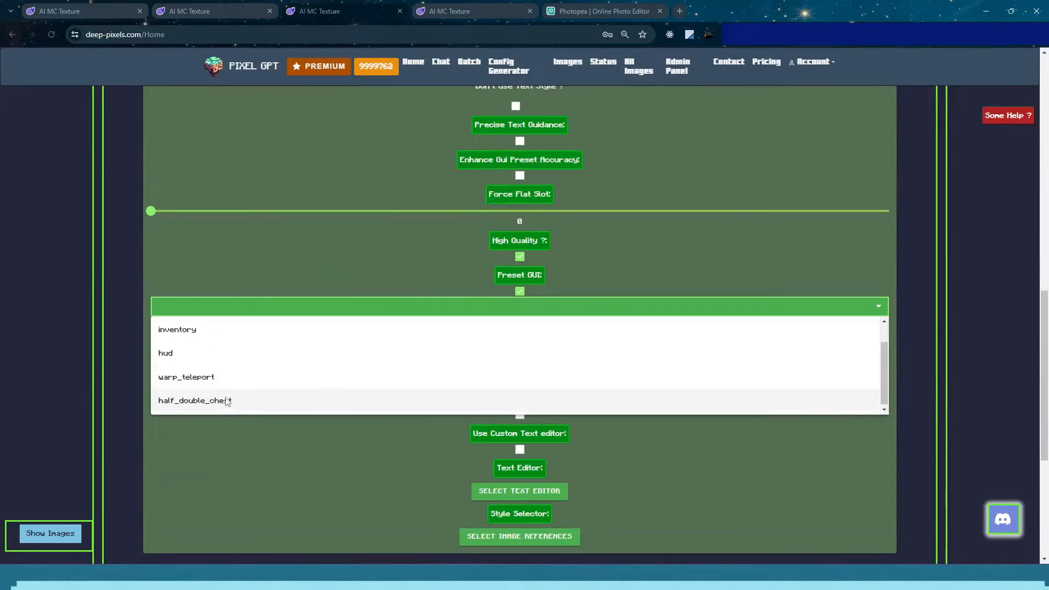
{"action": "left_click", "coordinate": [208, 398]}
{"action": "scroll", "coordinate": [199, 400], "scroll_direction": "down", "scroll_amount": 1}
{"action": "scroll", "coordinate": [199, 400], "scroll_direction": "down", "scroll_amount": 3}
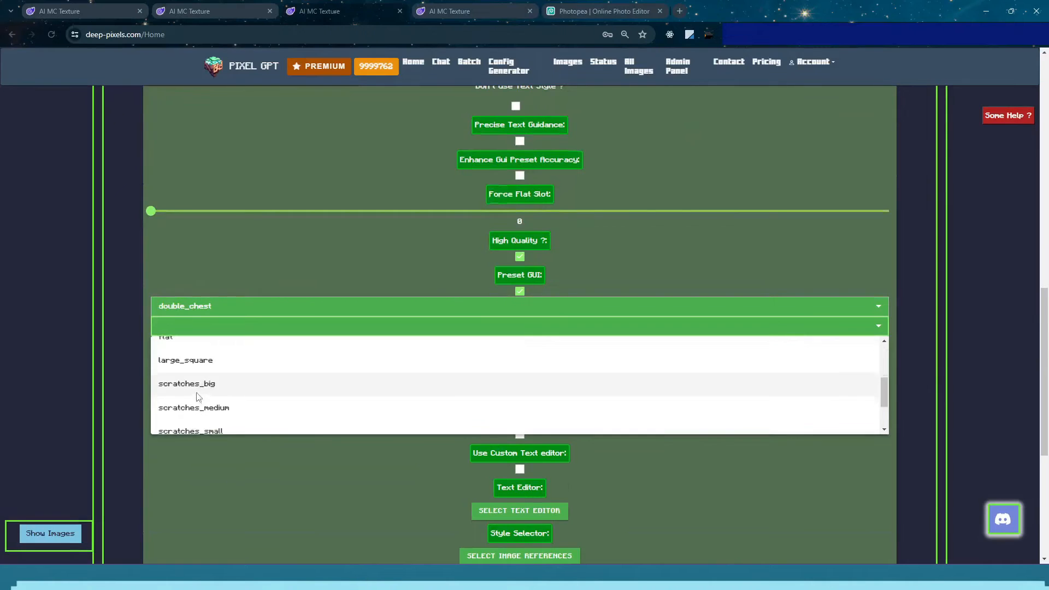
{"action": "left_click", "coordinate": [199, 398]}
{"action": "scroll", "coordinate": [398, 378], "scroll_direction": "down", "scroll_amount": 2}
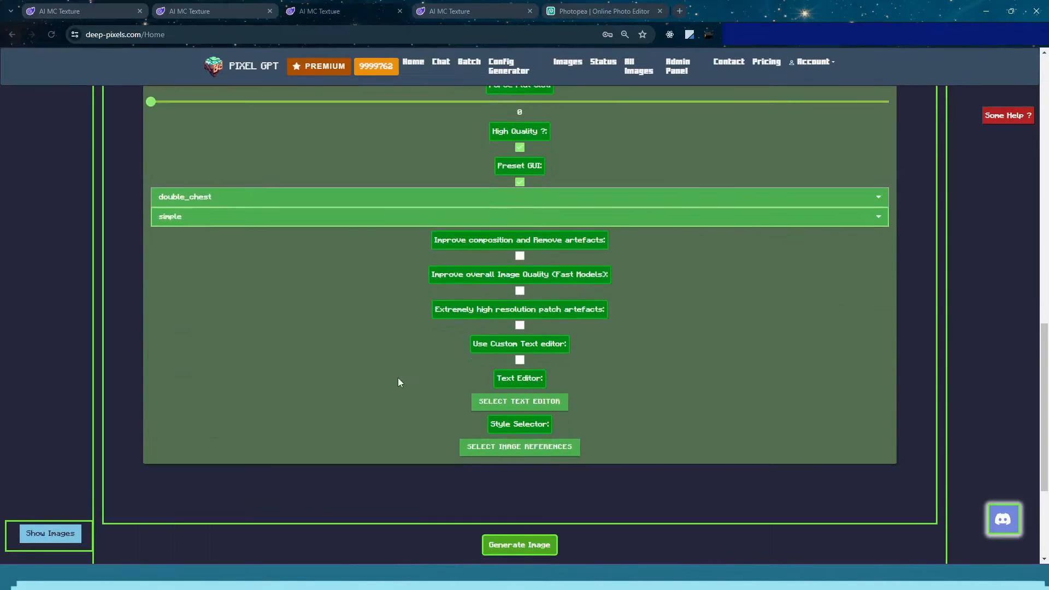
Reselect the 256px medium any gui mq v1 model and generate the double chest image
{"action": "scroll", "coordinate": [425, 407], "scroll_direction": "up", "scroll_amount": 5}
{"action": "scroll", "coordinate": [507, 306], "scroll_direction": "up", "scroll_amount": 10}
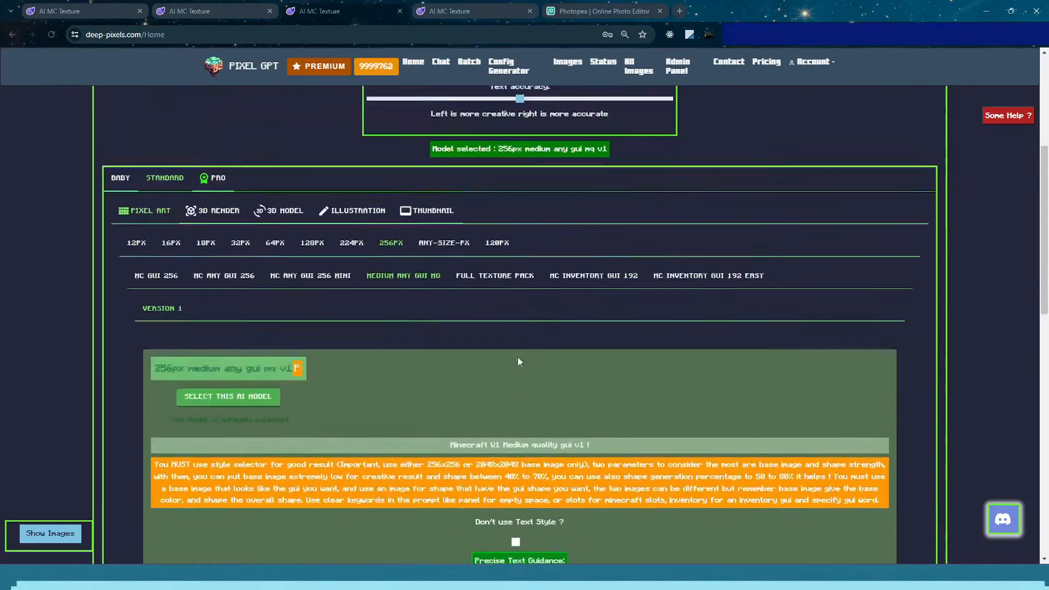
{"action": "scroll", "coordinate": [334, 295], "scroll_direction": "down", "scroll_amount": 8}
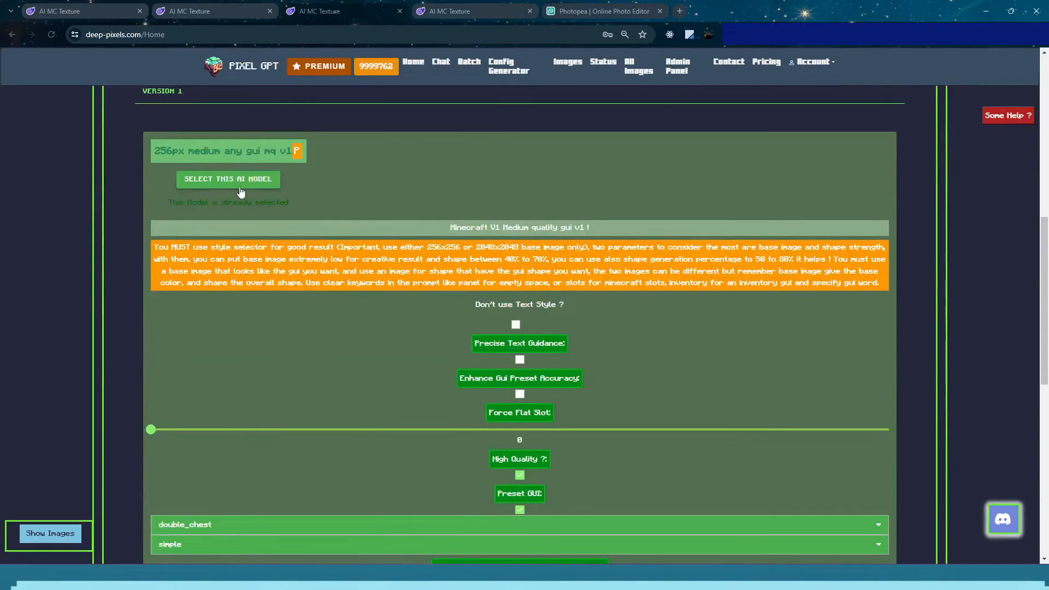
{"action": "left_click", "coordinate": [241, 192]}
{"action": "scroll", "coordinate": [328, 293], "scroll_direction": "down", "scroll_amount": 9}
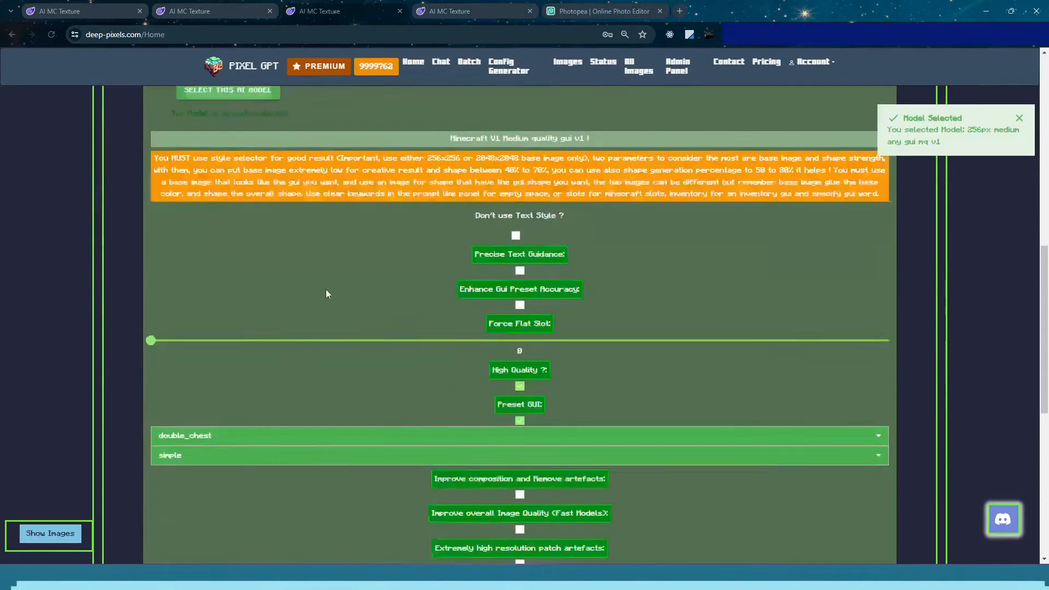
{"action": "left_click", "coordinate": [524, 354]}
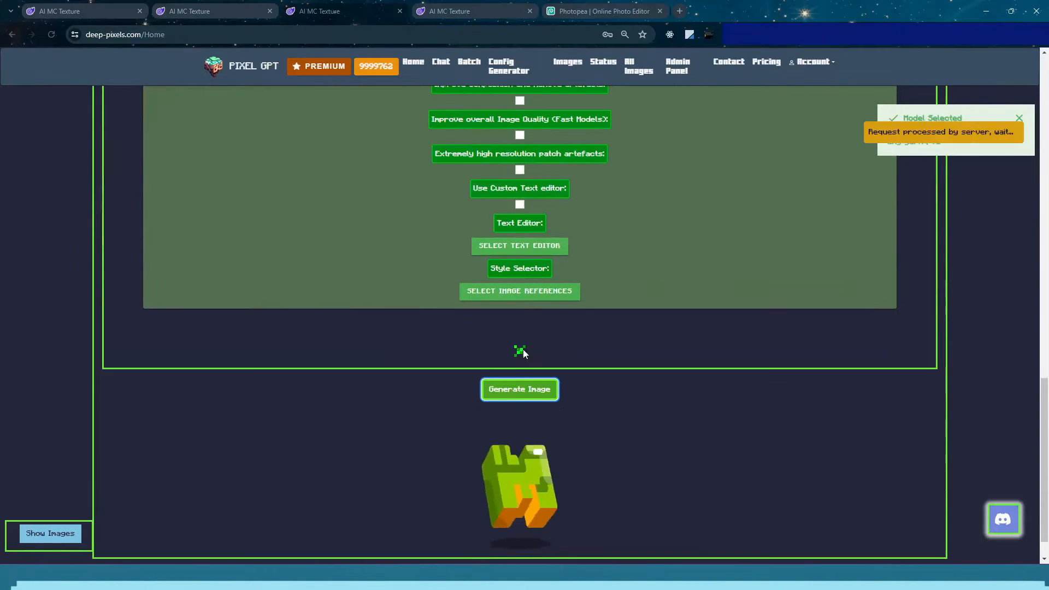
{"action": "left_click", "coordinate": [519, 392]}
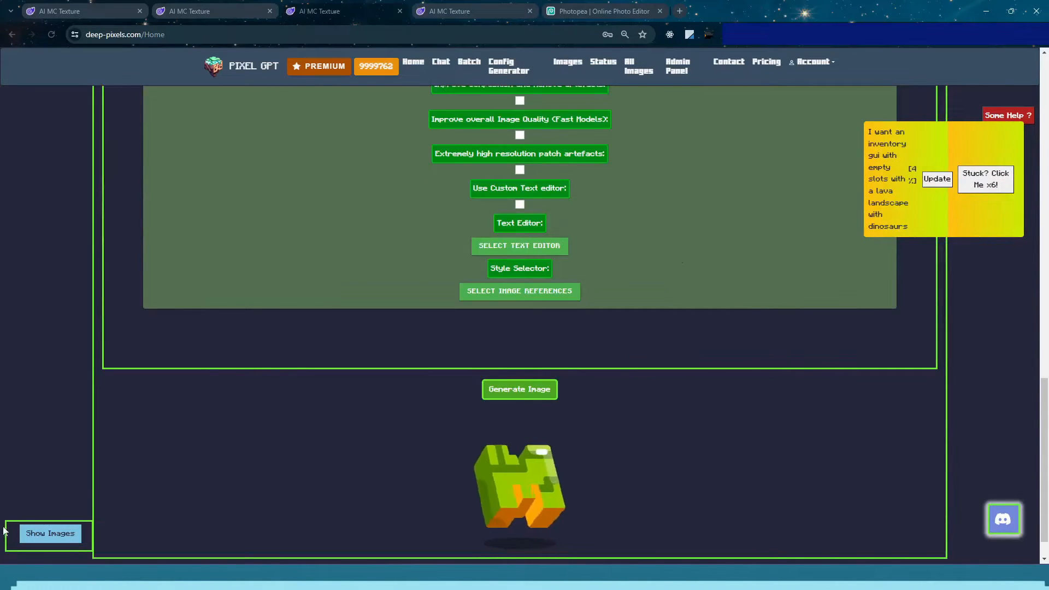
Download the newest generated GUI from the image list and inspect it in the image viewer
{"action": "left_click", "coordinate": [28, 534]}
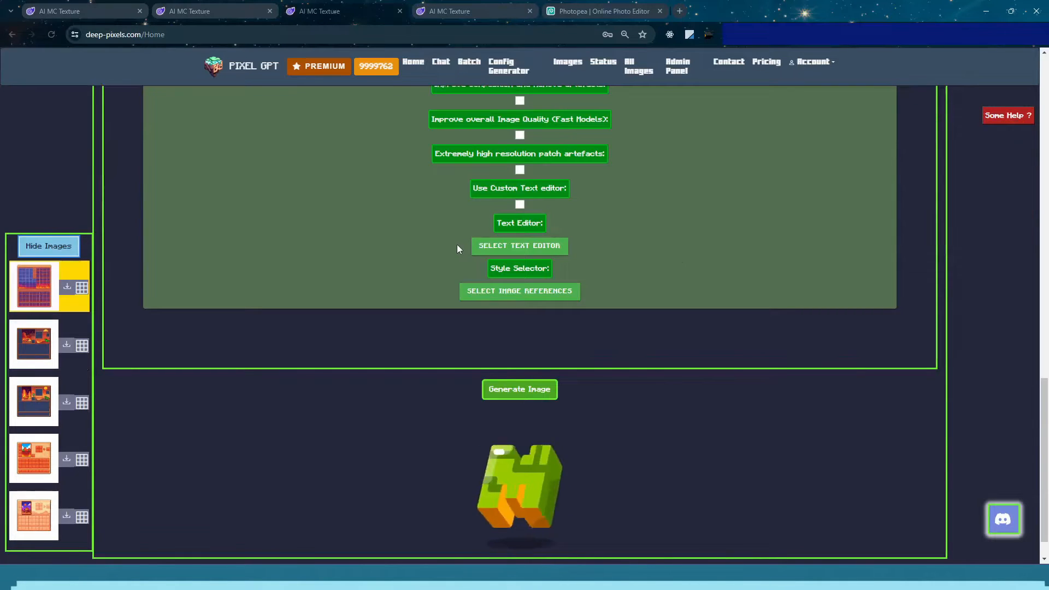
{"action": "left_click", "coordinate": [67, 286]}
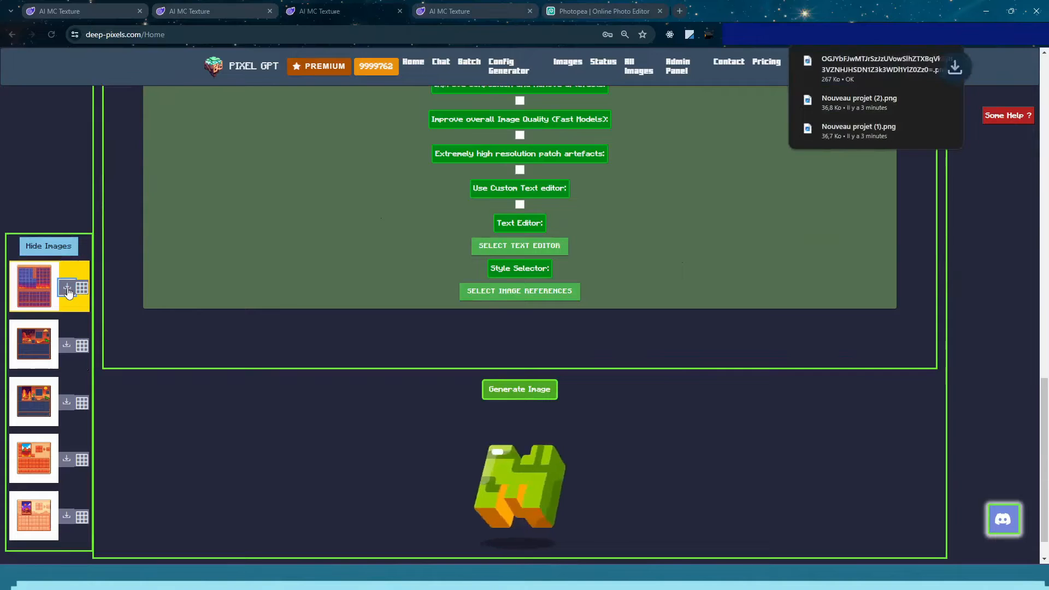
{"action": "left_click", "coordinate": [887, 76]}
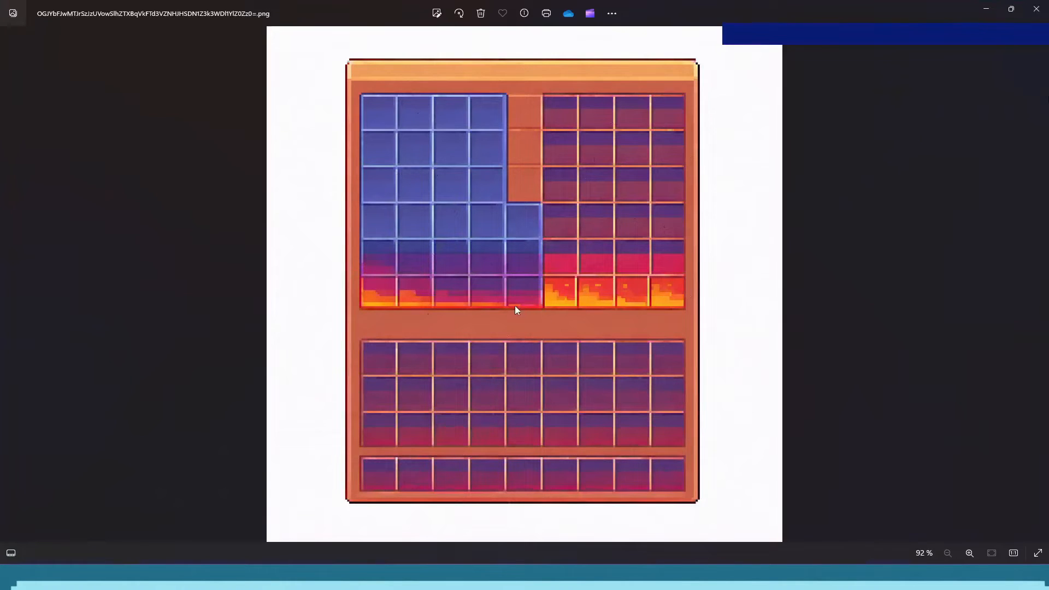
{"action": "left_click", "coordinate": [1037, 8]}
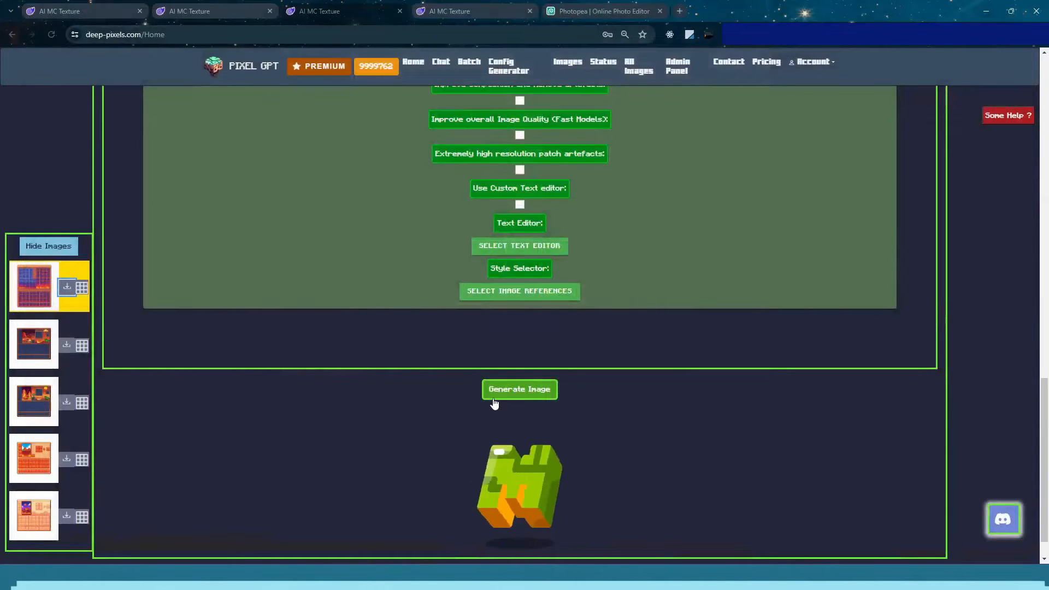
Raise Shape Strength, lower Shape affects percent of Generation in the image references, and generate another double chest image
{"action": "left_click", "coordinate": [532, 295]}
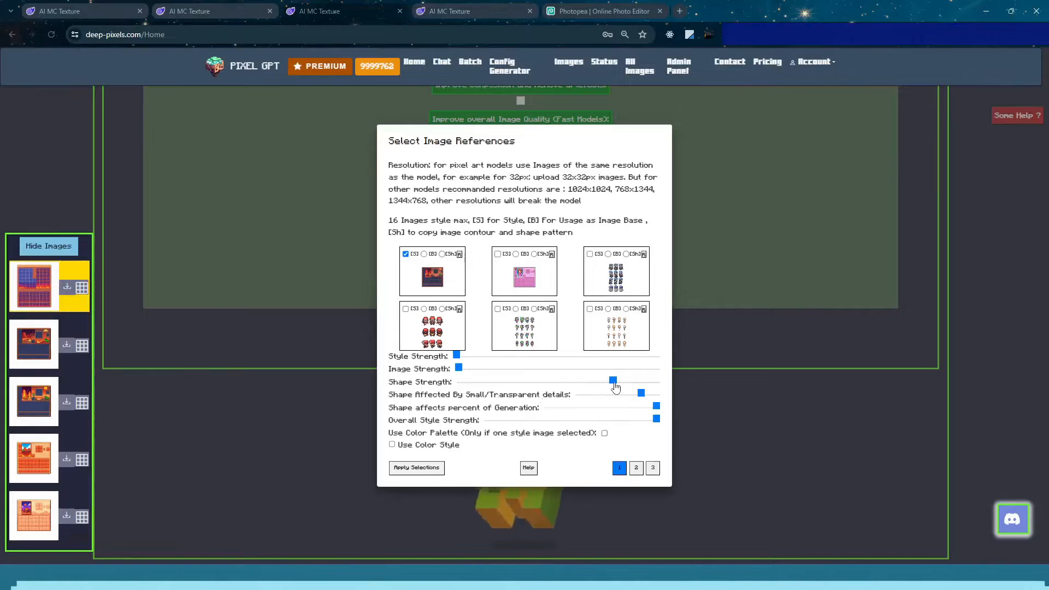
{"action": "left_click_drag", "start_coordinate": [621, 384], "coordinate": [635, 408]}
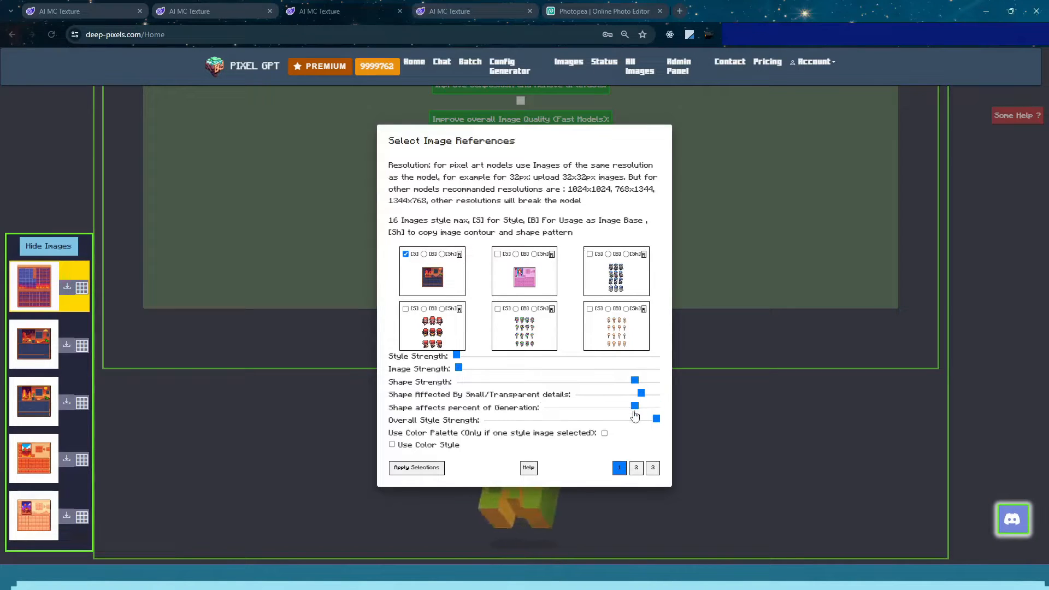
{"action": "left_click", "coordinate": [418, 476]}
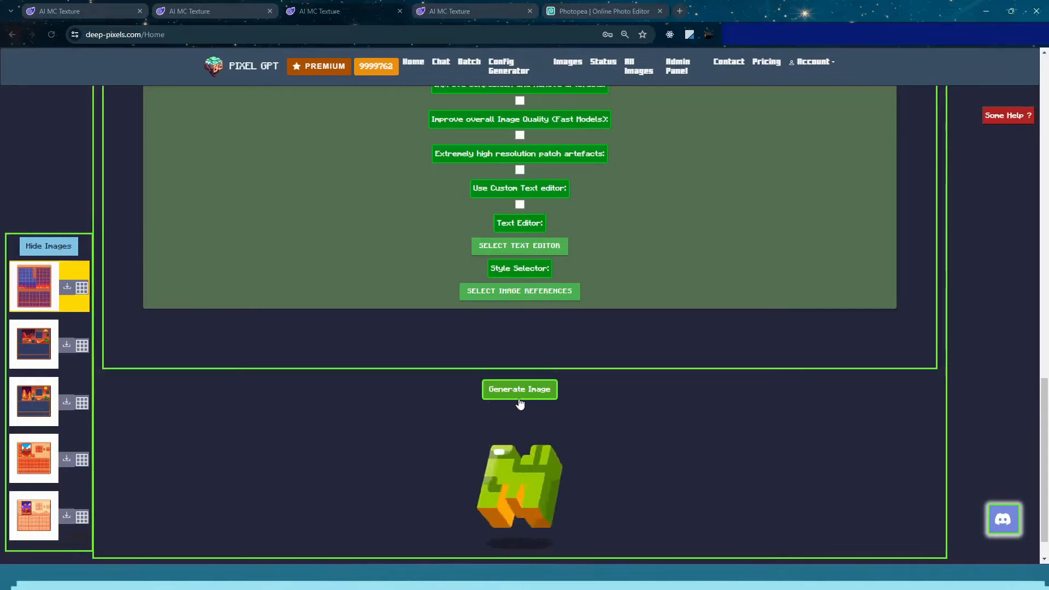
{"action": "left_click", "coordinate": [552, 397]}
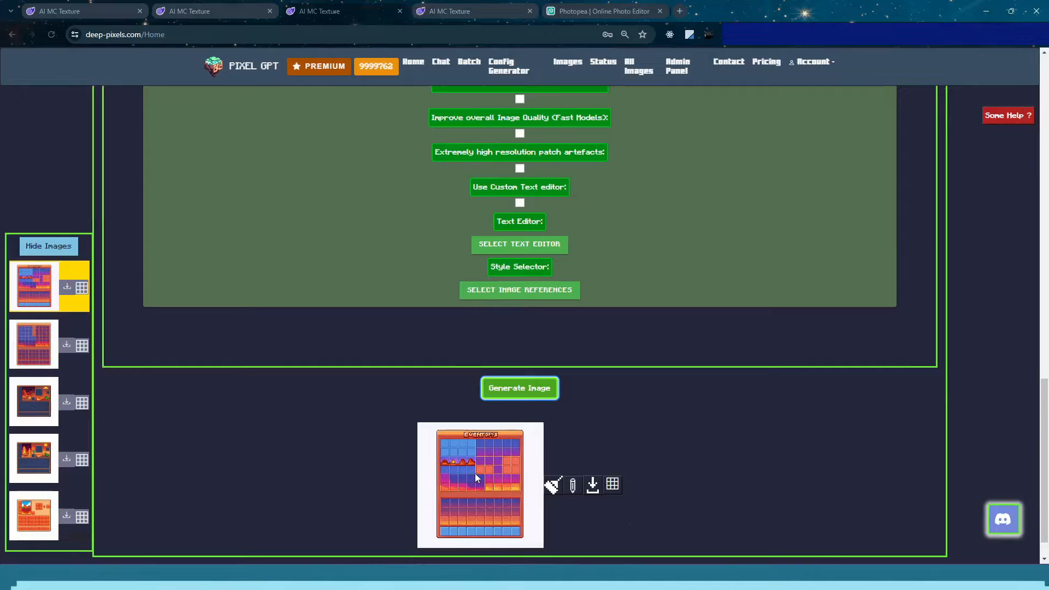
Download the newly generated GUI and place it in the open Photopea project as a new layer
{"action": "left_click", "coordinate": [600, 6]}
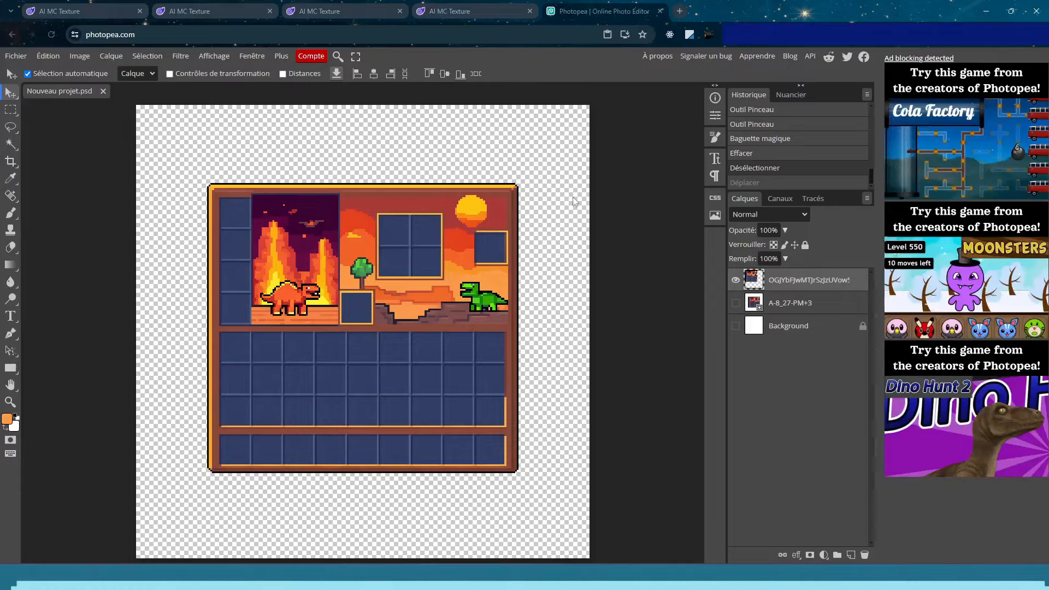
{"action": "left_click", "coordinate": [458, 3]}
{"action": "left_click", "coordinate": [353, 3]}
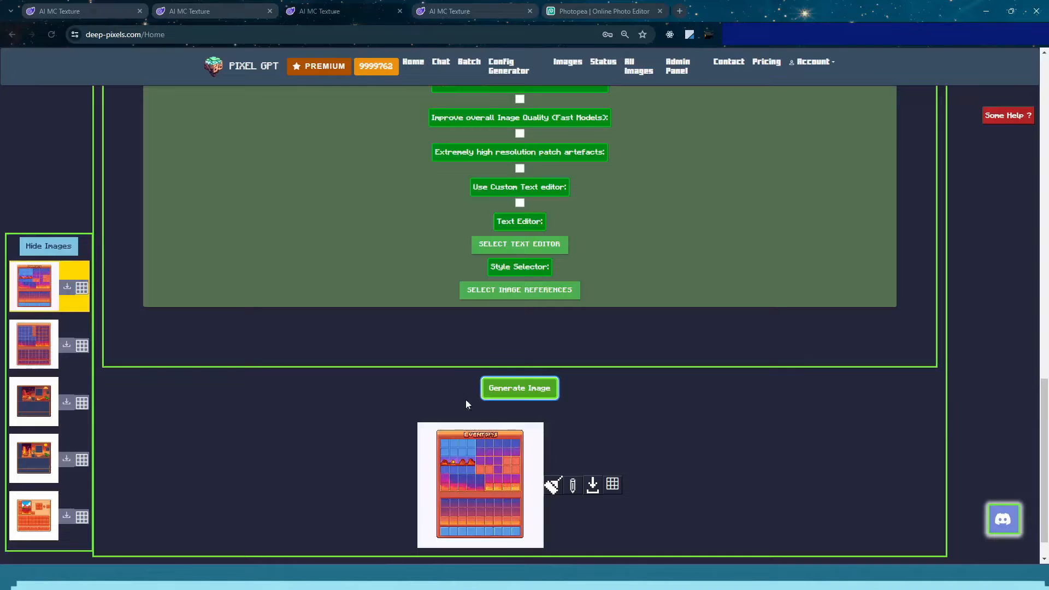
{"action": "left_click", "coordinate": [598, 487]}
{"action": "left_click", "coordinate": [607, 12]}
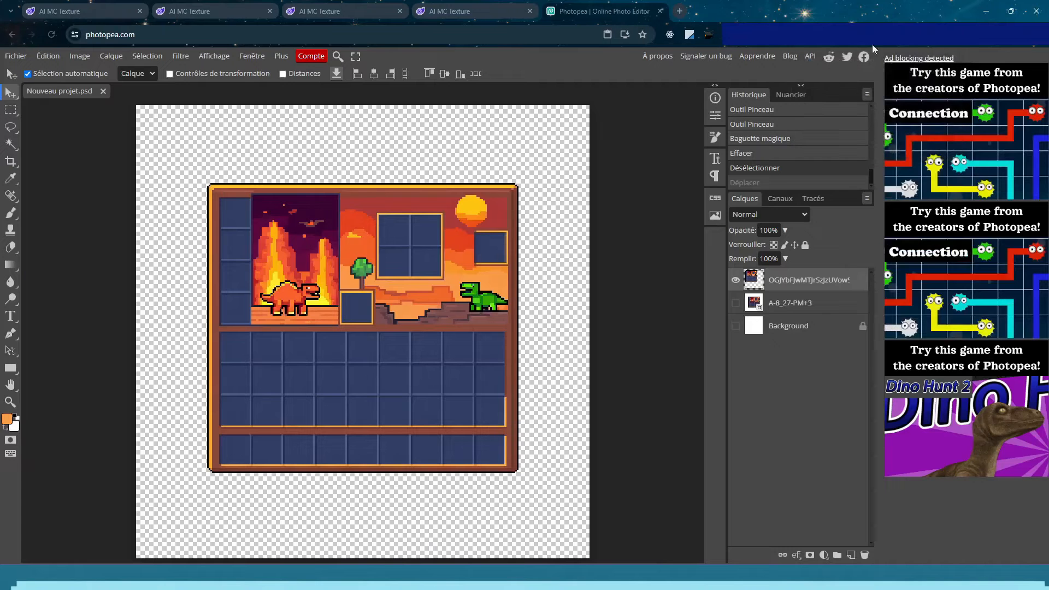
{"action": "left_click", "coordinate": [918, 83]}
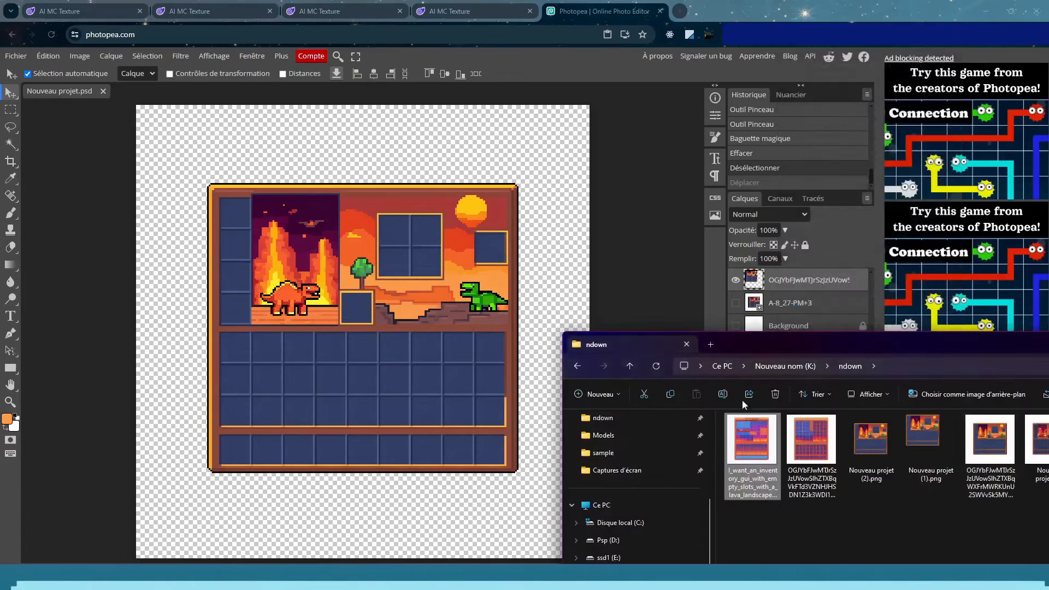
{"action": "left_click_drag", "start_coordinate": [552, 342], "coordinate": [358, 241]}
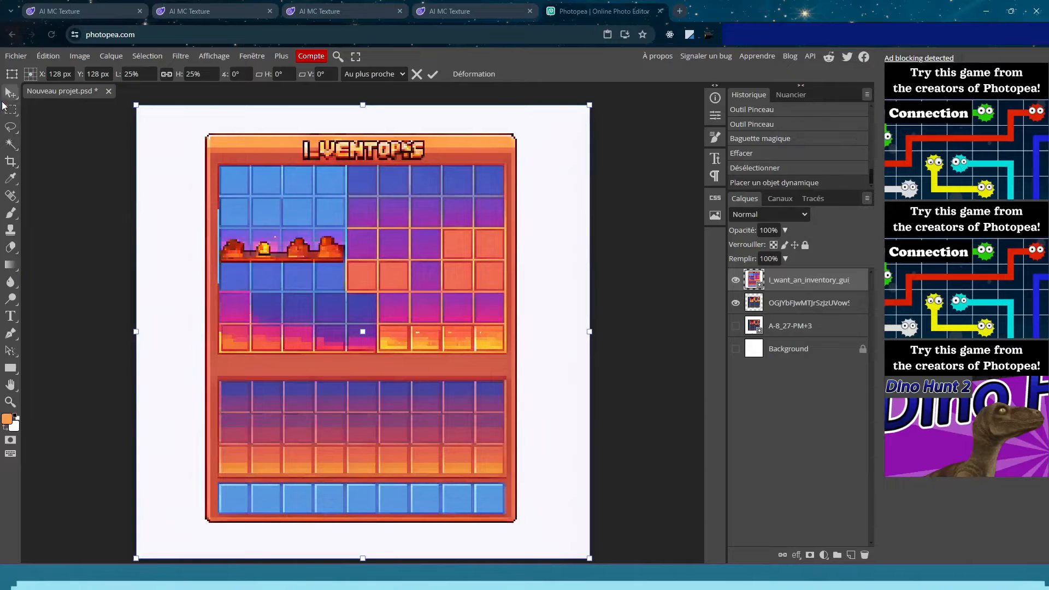
{"action": "left_click", "coordinate": [3, 107]}
Move the dinosaur inventory layer above the generated GUI and copy its lower slot section over the generated GUI's bottom slots
{"action": "left_click_drag", "start_coordinate": [769, 306], "coordinate": [769, 276]}
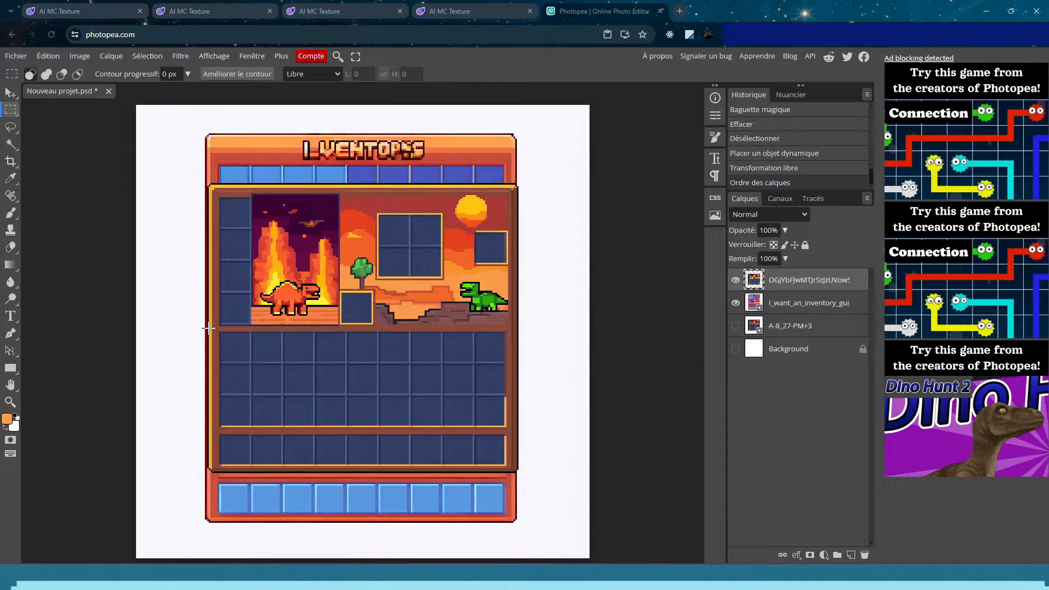
{"action": "left_click_drag", "start_coordinate": [209, 331], "coordinate": [229, 389]}
{"action": "left_click", "coordinate": [243, 347]}
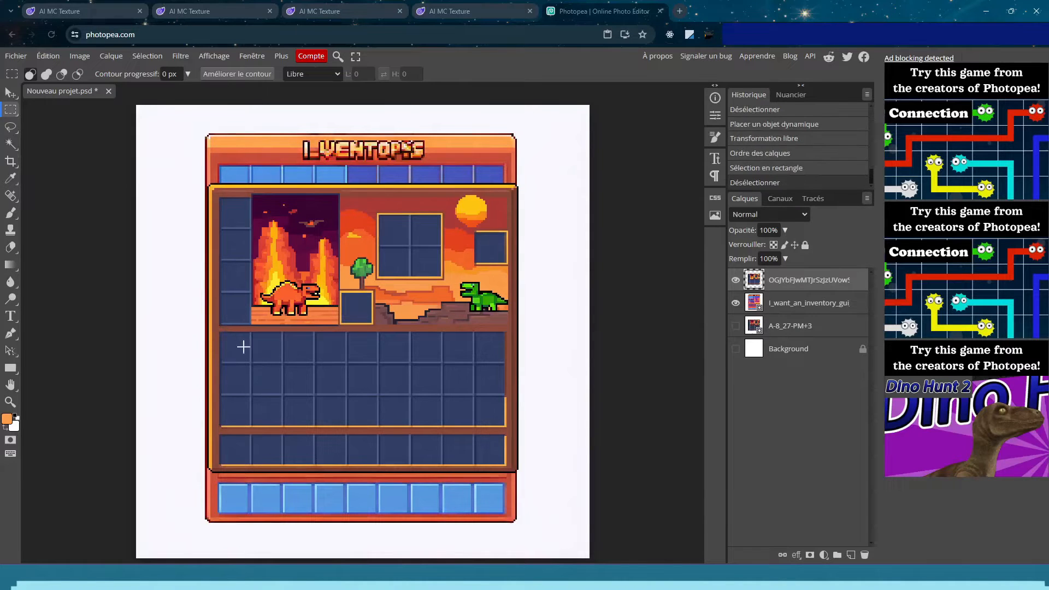
{"action": "left_click_drag", "start_coordinate": [210, 329], "coordinate": [456, 453]}
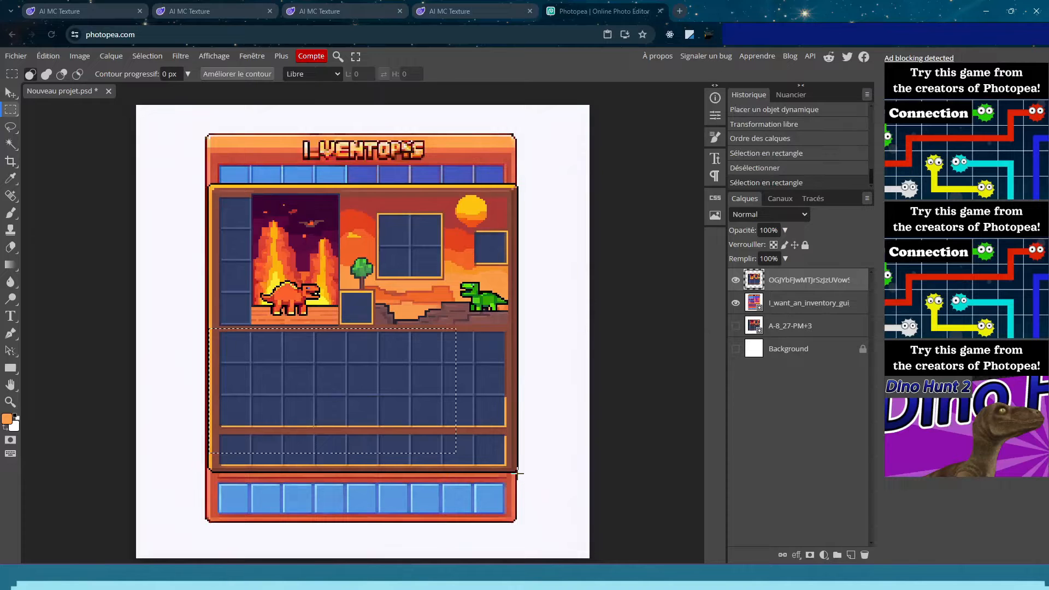
{"action": "left_click_drag", "start_coordinate": [297, 377], "coordinate": [294, 428]}
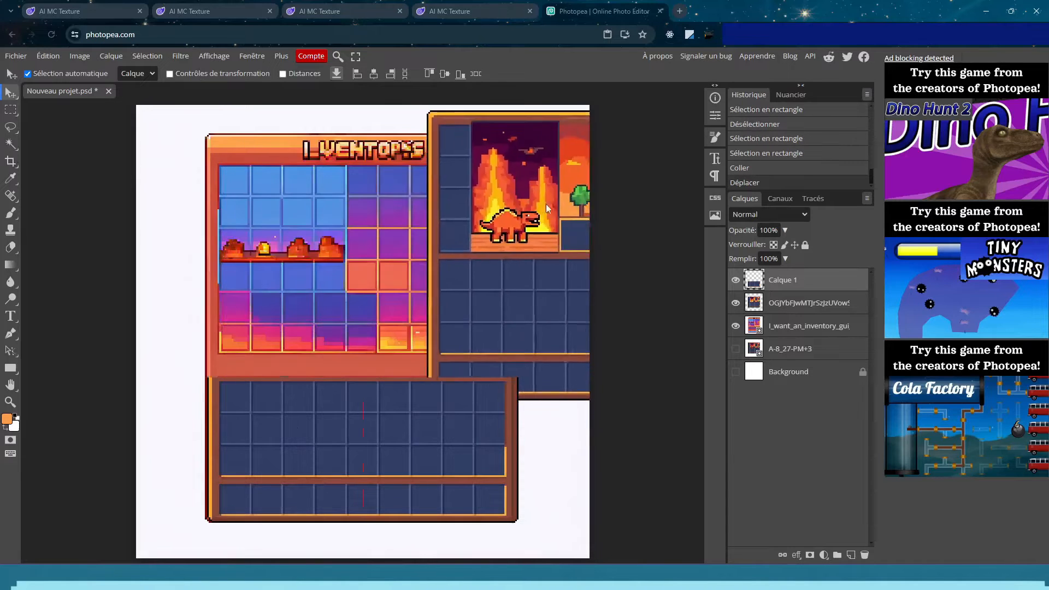
Paint over the partial slot row between the upper and lower slot grids with the sampled brown frame colour
{"action": "key", "text": "i"}
{"action": "left_click", "coordinate": [214, 374]}
{"action": "left_click", "coordinate": [10, 212]}
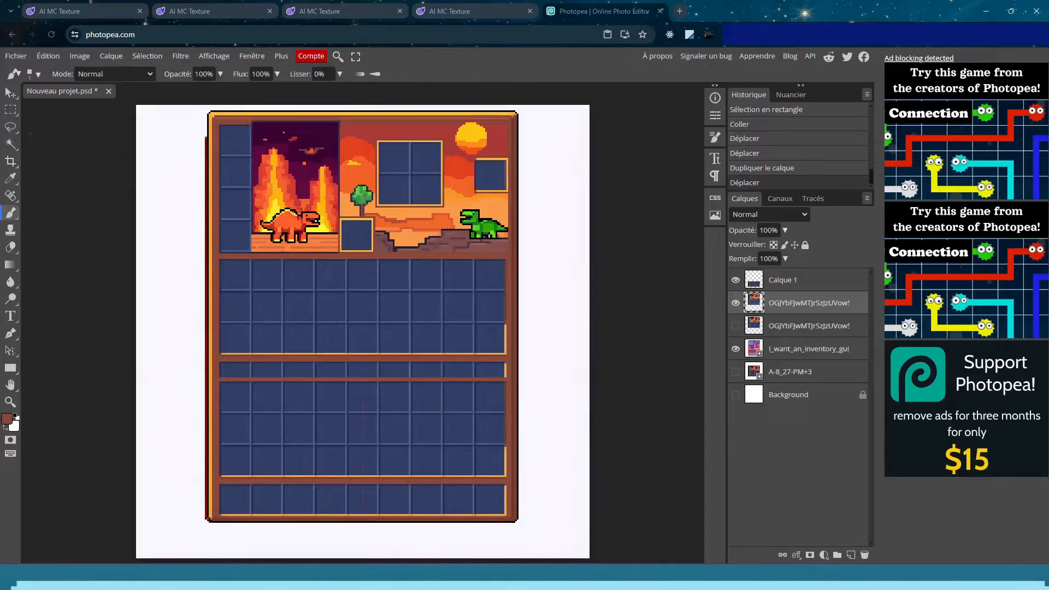
{"action": "left_click", "coordinate": [11, 109]}
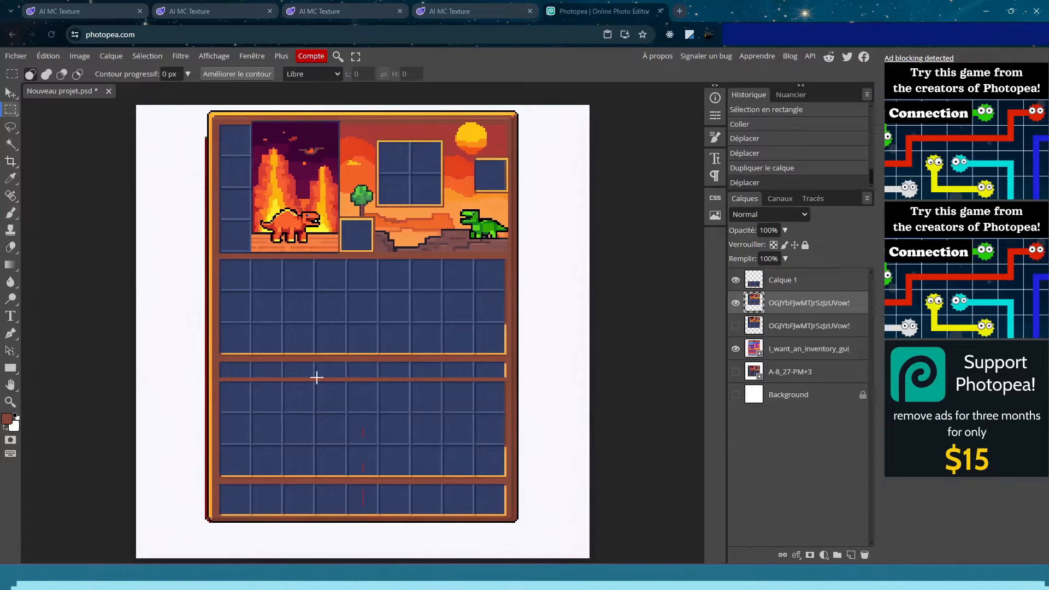
{"action": "left_click_drag", "start_coordinate": [217, 359], "coordinate": [507, 378]}
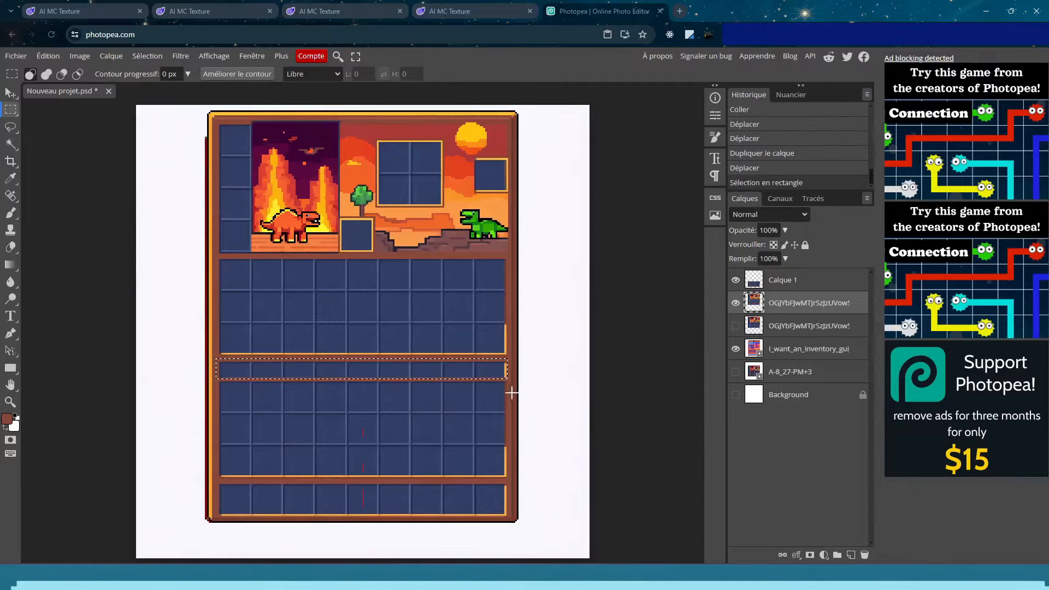
{"action": "left_click", "coordinate": [11, 178]}
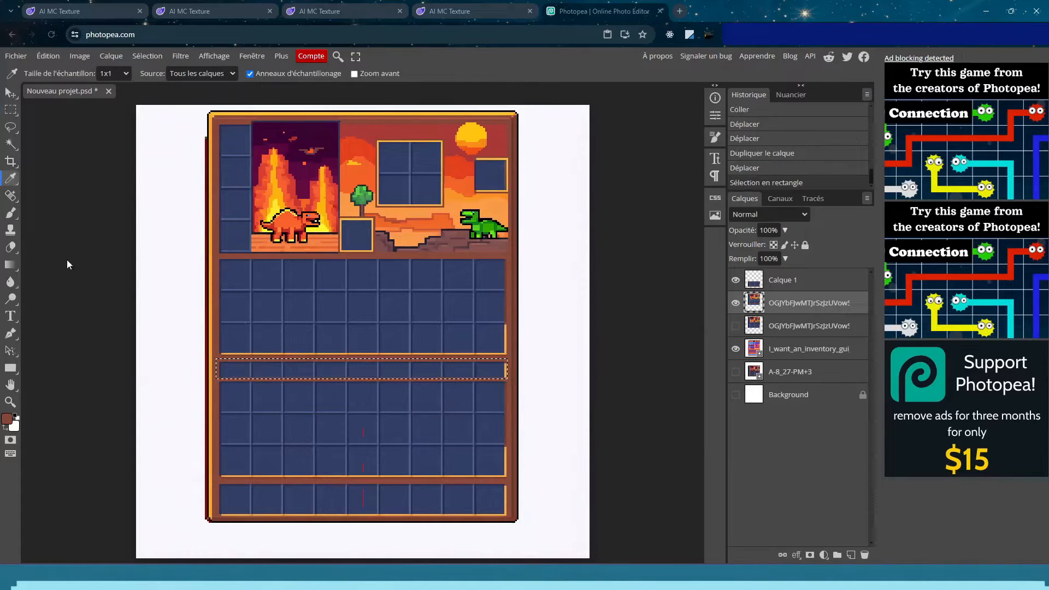
{"action": "left_click", "coordinate": [10, 212]}
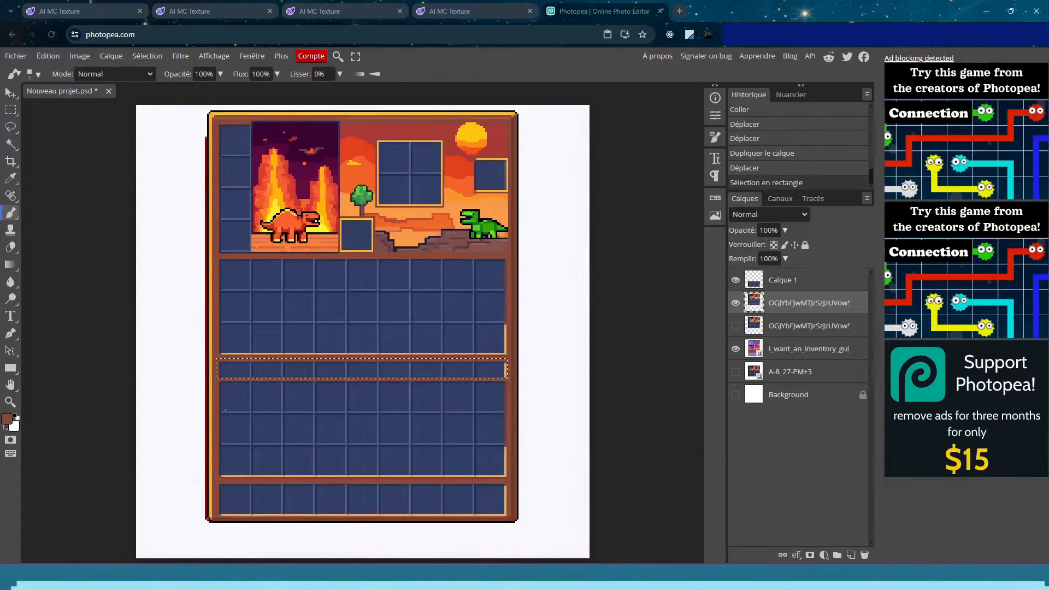
{"action": "left_click", "coordinate": [38, 77]}
{"action": "left_click_drag", "start_coordinate": [85, 105], "coordinate": [104, 107]}
{"action": "left_click_drag", "start_coordinate": [206, 365], "coordinate": [506, 367]}
Copy the three-row slot grid, paste it above the original over the dinosaur scene, and erase the overlapping strip
{"action": "left_click", "coordinate": [16, 116]}
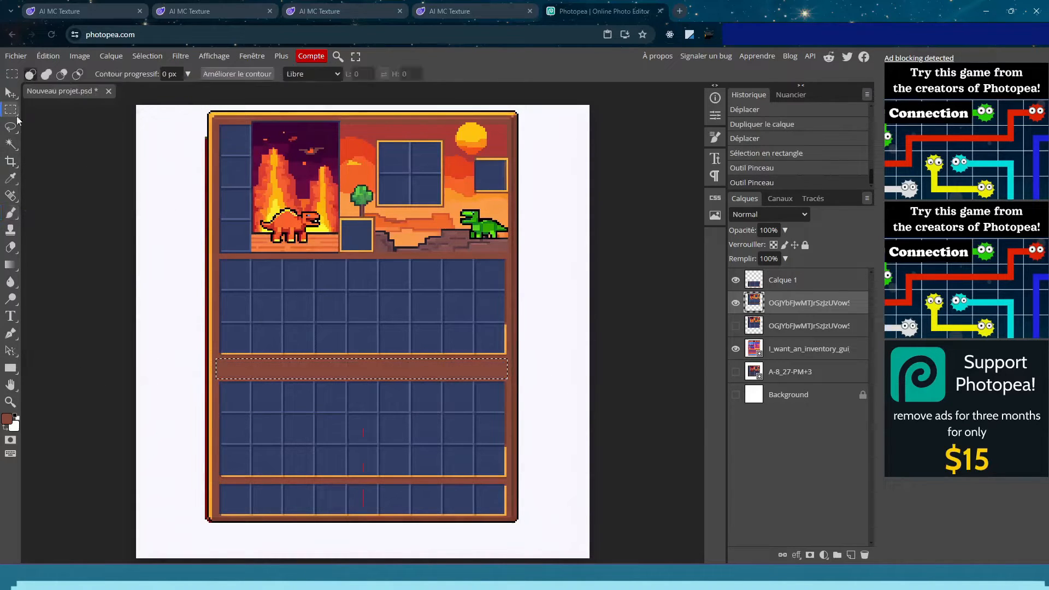
{"action": "left_click", "coordinate": [219, 261]}
{"action": "left_click_drag", "start_coordinate": [219, 261], "coordinate": [459, 344]}
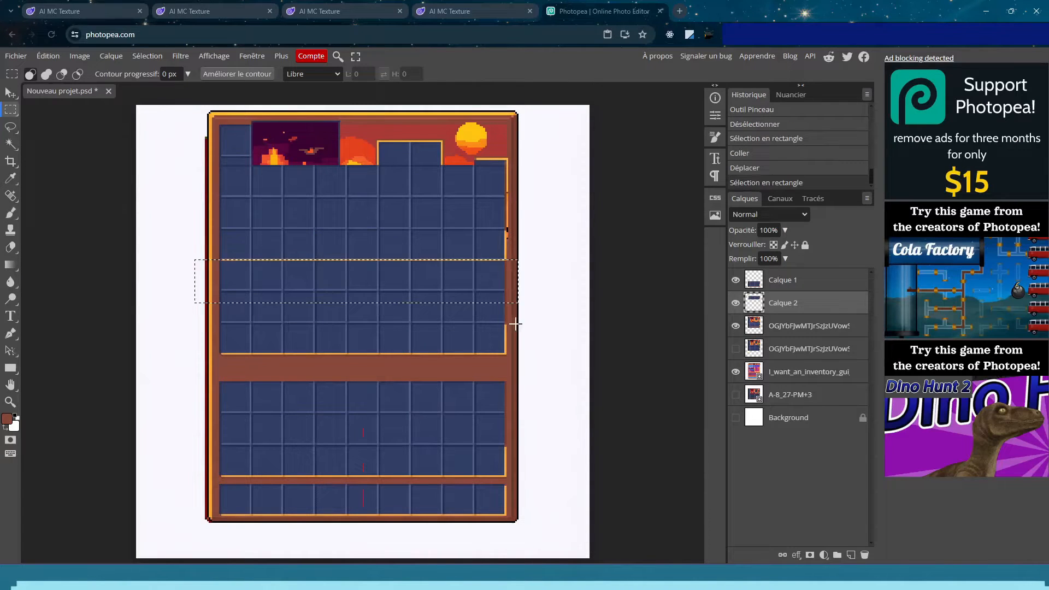
{"action": "key", "text": "Delete"}
{"action": "left_click", "coordinate": [351, 290]}
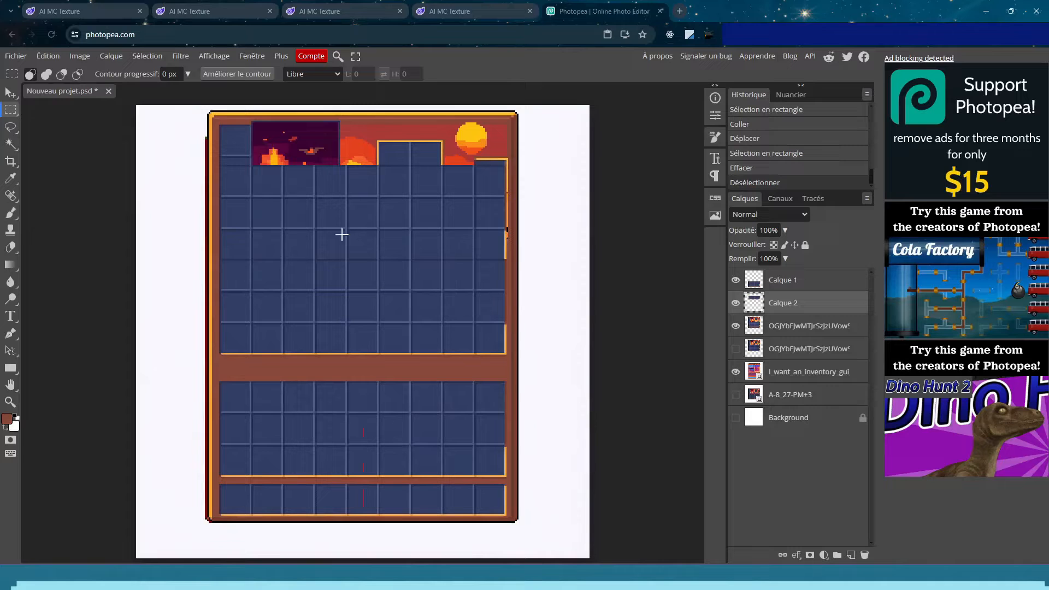
Reposition the inventory layer and the pasted slot rows so they form one continuous grid above the brown divider
{"action": "left_click", "coordinate": [10, 91]}
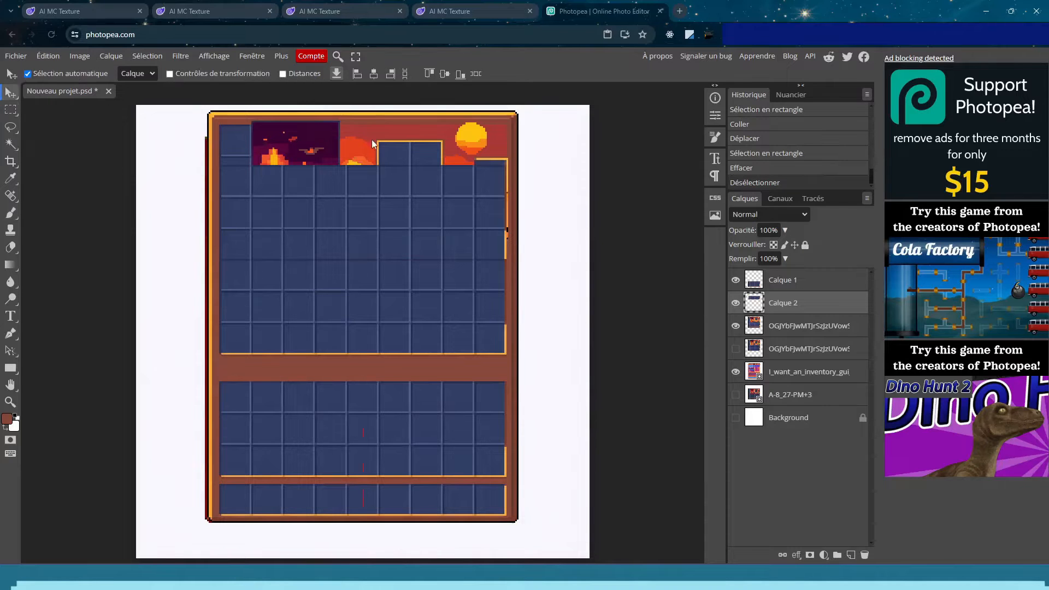
{"action": "left_click_drag", "start_coordinate": [372, 120], "coordinate": [369, 145]}
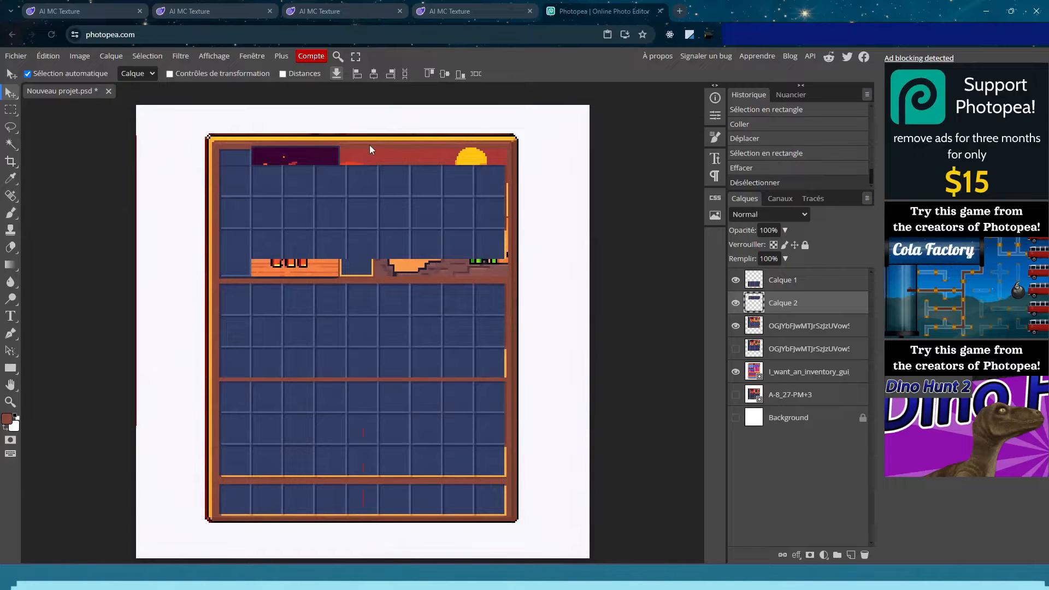
{"action": "left_click", "coordinate": [365, 189]}
{"action": "left_click_drag", "start_coordinate": [346, 215], "coordinate": [346, 240]}
{"action": "mouse_move", "coordinate": [344, 325]}
{"action": "left_mouse_down"}
{"action": "mouse_move", "coordinate": [400, 303]}
{"action": "mouse_move", "coordinate": [345, 306]}
{"action": "left_mouse_up"}
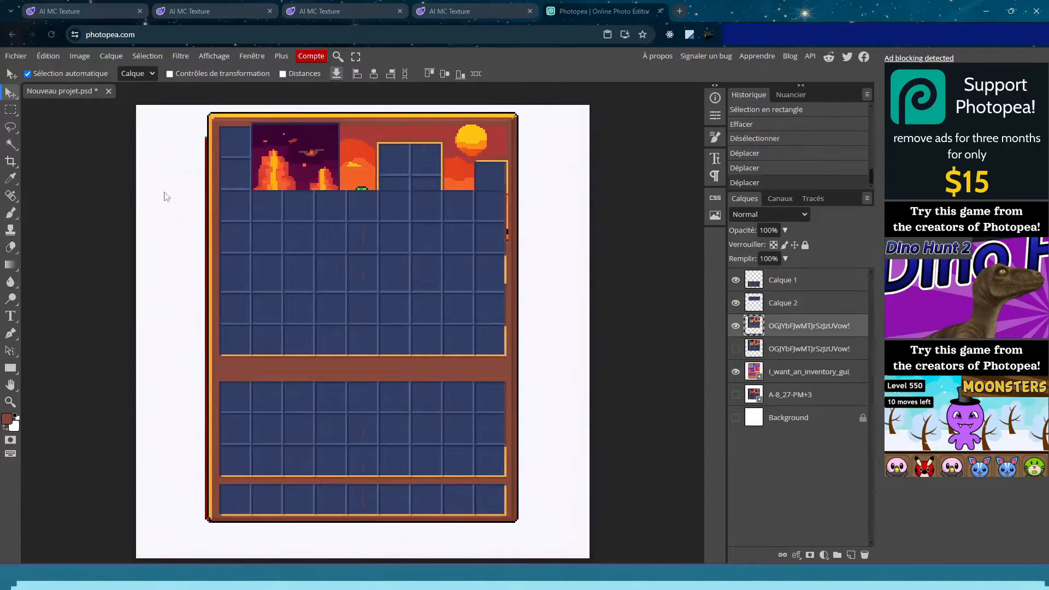
Move the inventory frame's top section down to the generated GUI's top edge and clear the selection
{"action": "left_click", "coordinate": [10, 111]}
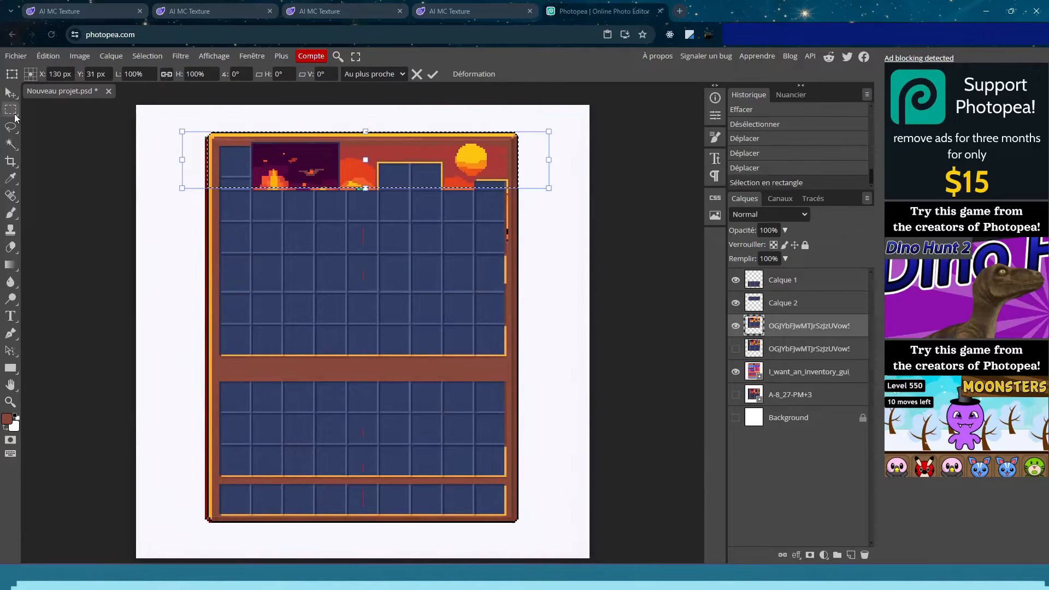
{"action": "left_click", "coordinate": [9, 113]}
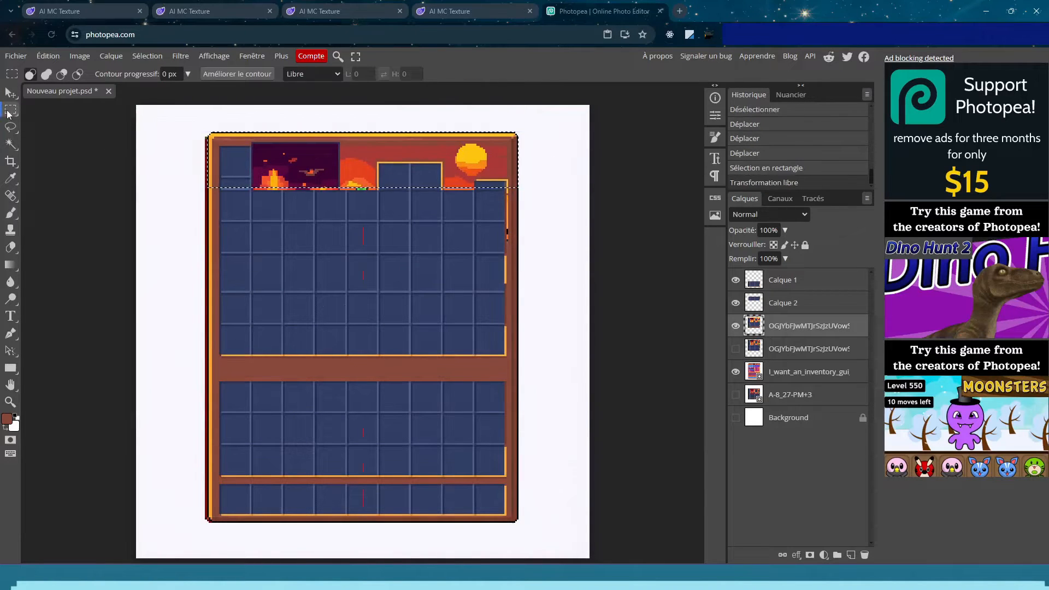
{"action": "left_click", "coordinate": [231, 142]}
{"action": "left_click", "coordinate": [227, 203]}
Select strips along the frame's inner top and right edges and paint them with the sampled brown #87493b
{"action": "left_click_drag", "start_coordinate": [221, 140], "coordinate": [510, 149]}
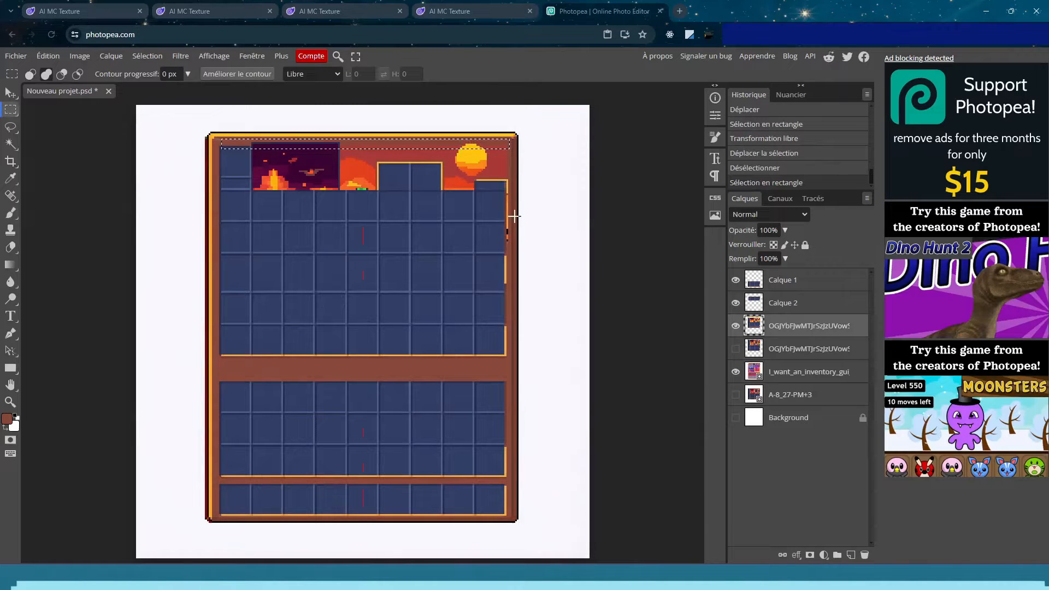
{"action": "left_click_drag", "start_coordinate": [511, 358], "coordinate": [507, 141]}
{"action": "left_click", "coordinate": [10, 178]}
{"action": "left_click", "coordinate": [456, 377]}
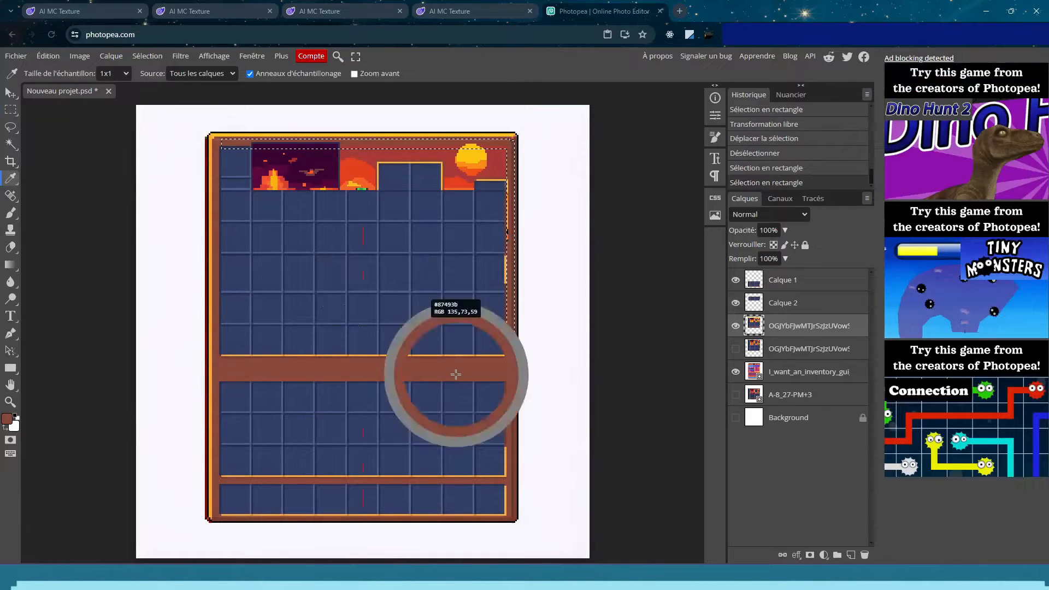
{"action": "left_click", "coordinate": [11, 214]}
{"action": "left_click_drag", "start_coordinate": [518, 430], "coordinate": [517, 431]}
{"action": "left_click", "coordinate": [11, 113]}
{"action": "left_click", "coordinate": [634, 322]}
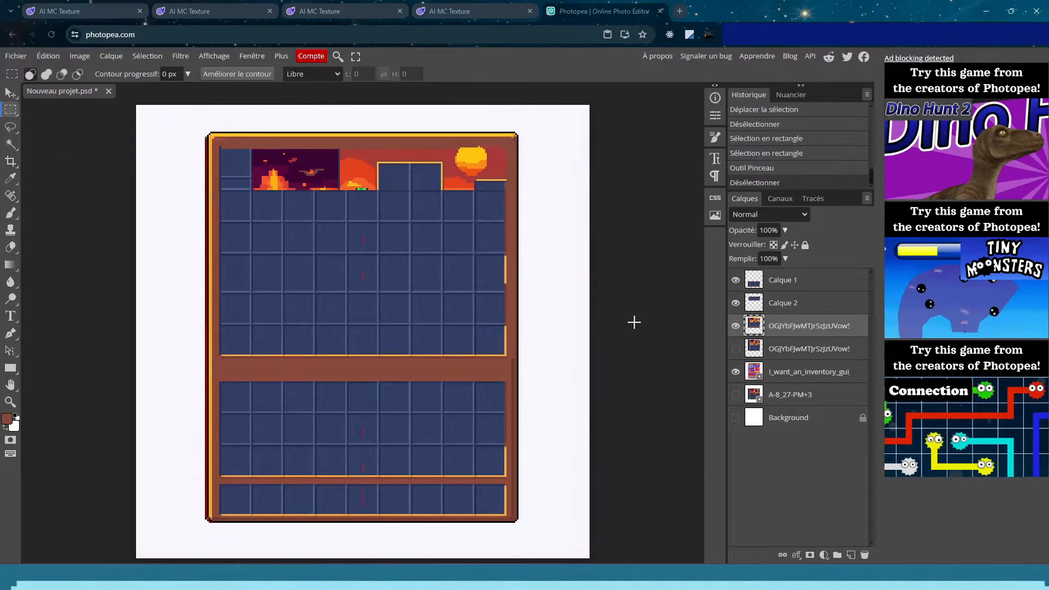
Duplicate the Calque 2 slot layer and place the trimmed copy at the top of the slot grid
{"action": "left_click", "coordinate": [735, 302]}
{"action": "left_click", "coordinate": [735, 303]}
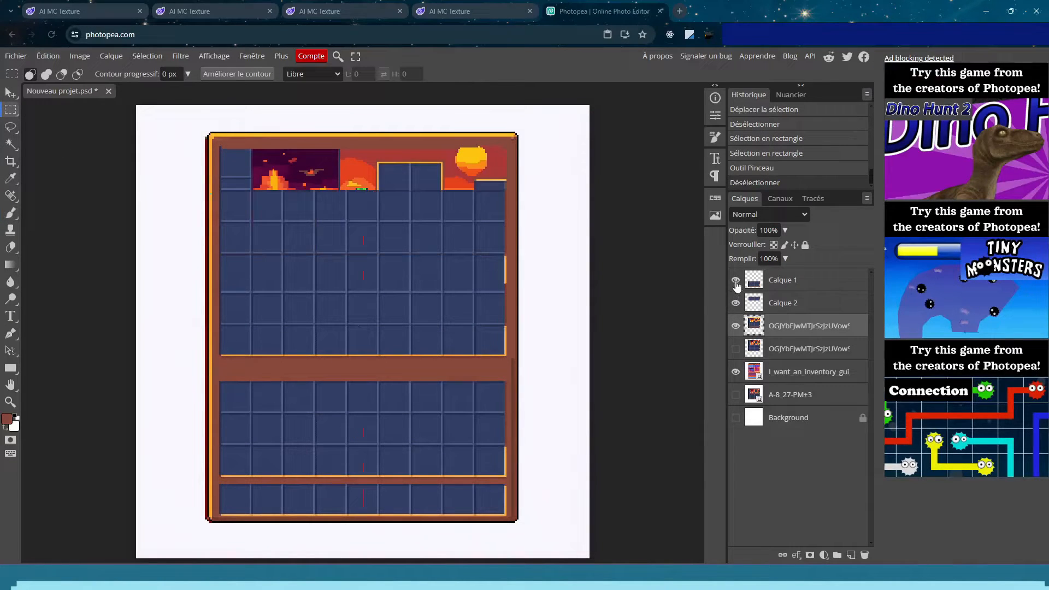
{"action": "right_click", "coordinate": [789, 303]}
{"action": "left_click", "coordinate": [785, 304]}
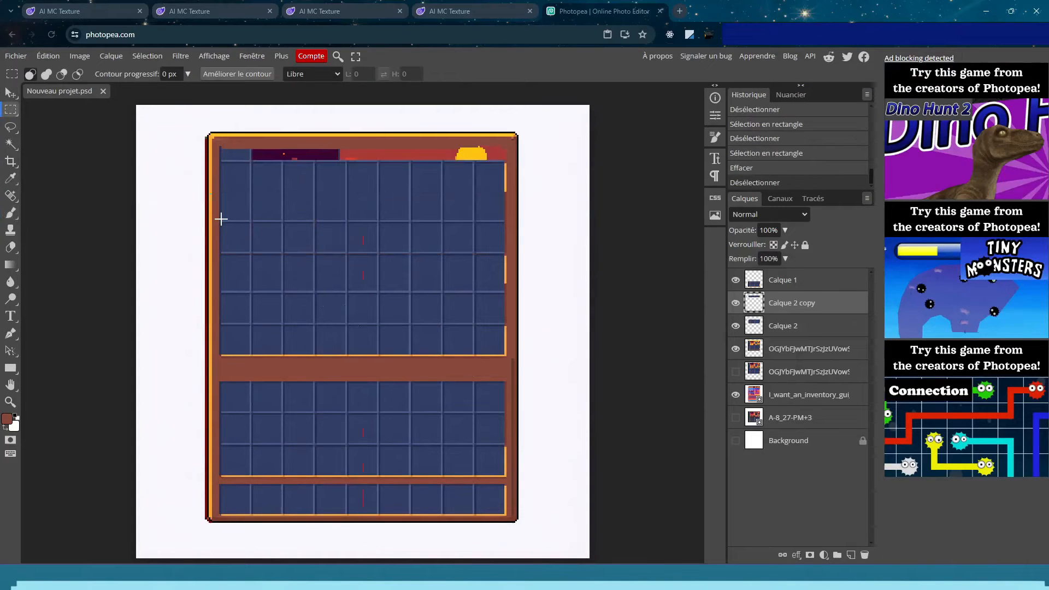
Copy the horizontal slot divider line and place the pasted copy across the oversized top row to split it into two rows
{"action": "left_click_drag", "start_coordinate": [221, 219], "coordinate": [506, 224]}
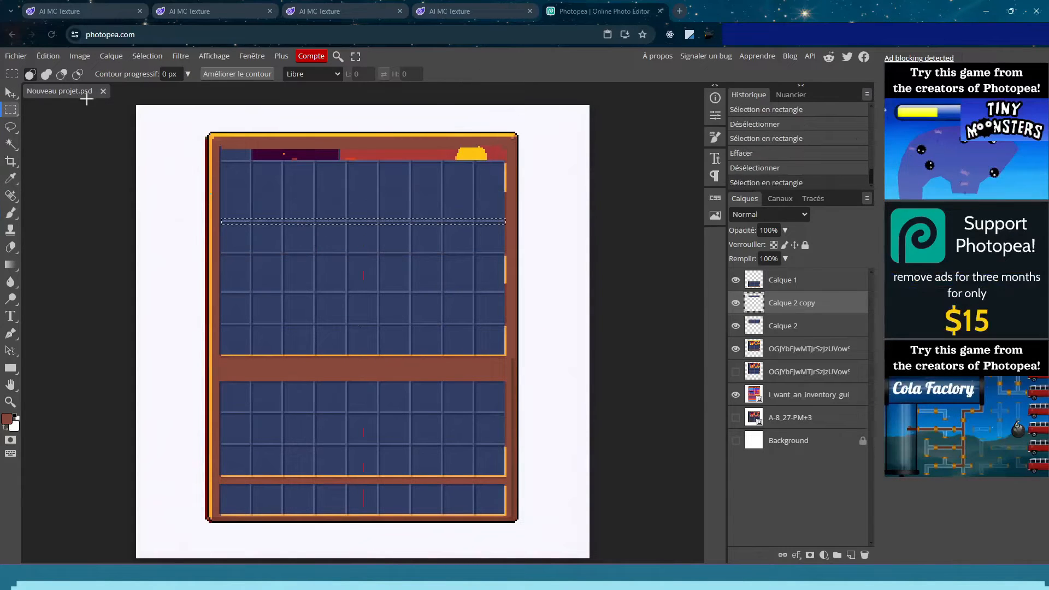
{"action": "left_click", "coordinate": [48, 56]}
{"action": "left_click", "coordinate": [71, 180]}
{"action": "left_click", "coordinate": [48, 55]}
{"action": "left_click", "coordinate": [69, 194]}
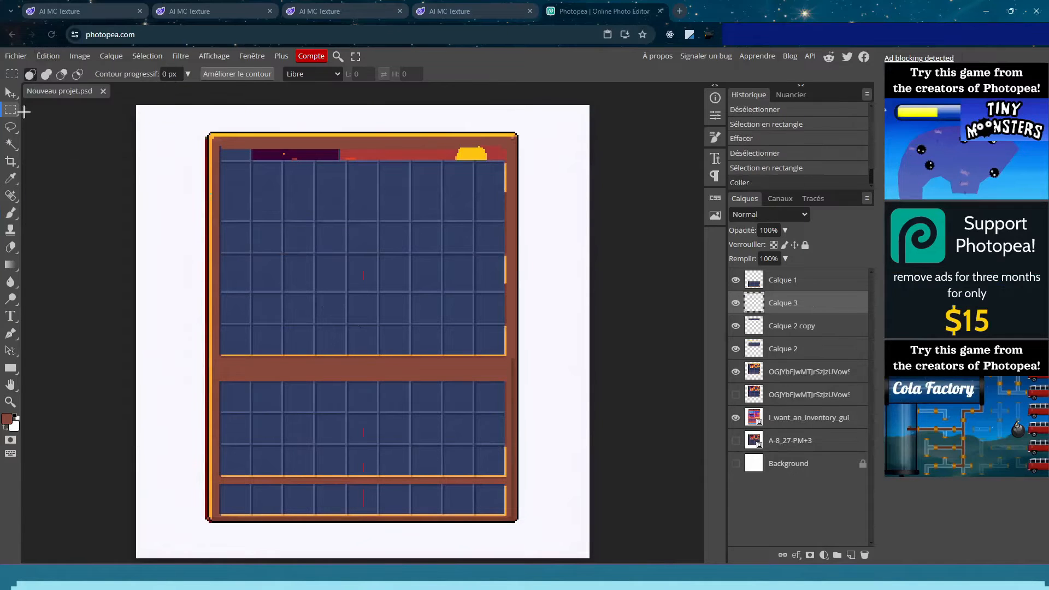
{"action": "left_click", "coordinate": [12, 93]}
{"action": "left_click_drag", "start_coordinate": [297, 244], "coordinate": [297, 215]}
{"action": "left_click", "coordinate": [560, 241]}
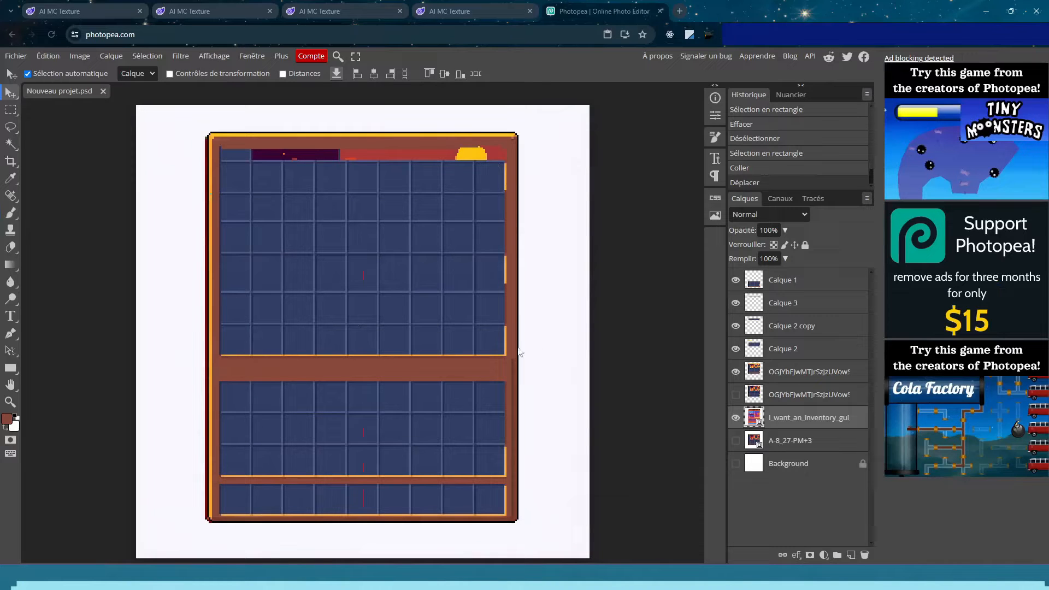
Paint the leftover scenery above the top slot row with the sampled brown frame colour and hide the generated GUI layer
{"action": "left_click", "coordinate": [735, 395]}
{"action": "left_click", "coordinate": [735, 395]}
{"action": "left_click", "coordinate": [11, 183]}
{"action": "left_click", "coordinate": [330, 154]}
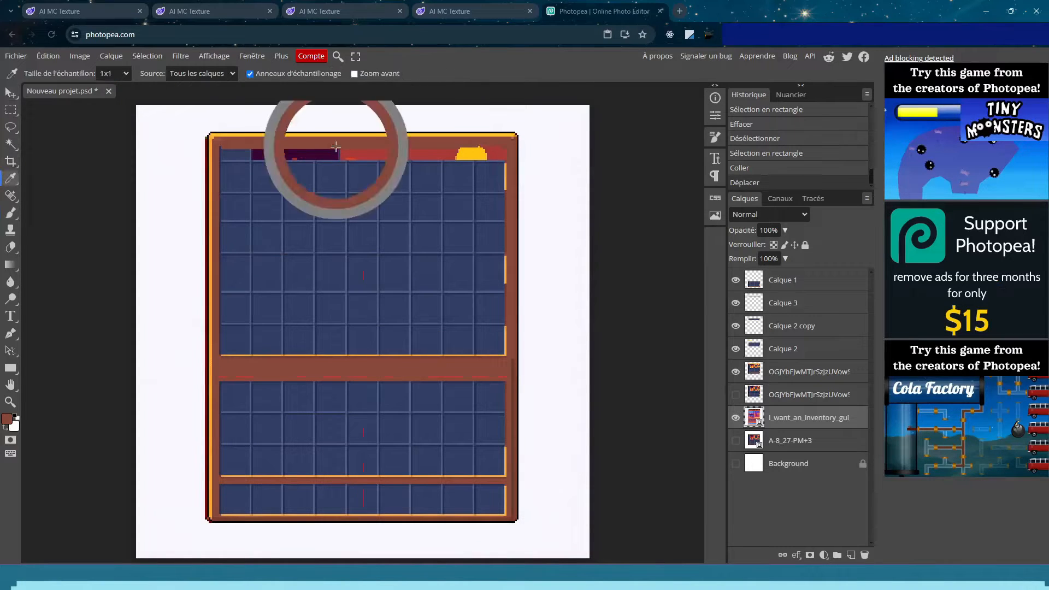
{"action": "key", "text": "b"}
{"action": "left_click", "coordinate": [187, 155]}
{"action": "key", "text": "ctrl+z"}
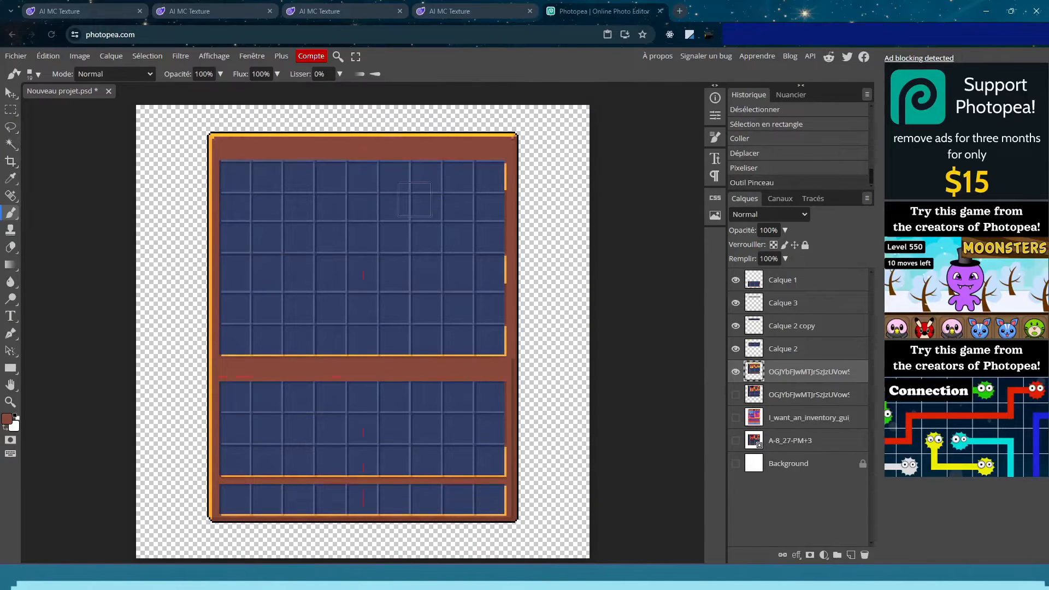
Export the assembled double chest GUI as a PNG and dismiss the ad blocker notice
{"action": "left_click", "coordinate": [10, 109]}
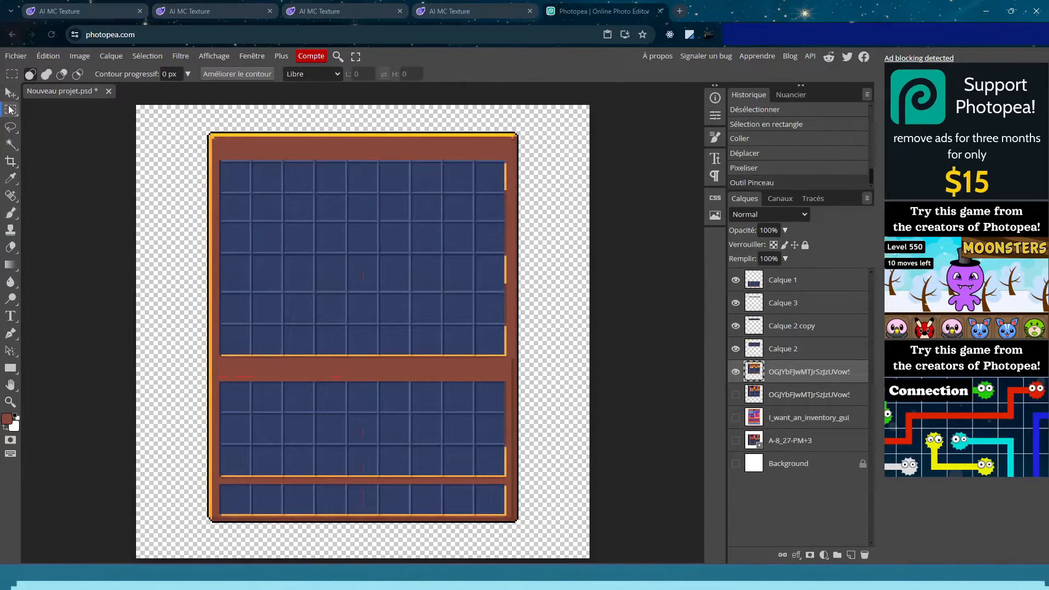
{"action": "left_click", "coordinate": [15, 56]}
{"action": "mouse_move", "coordinate": [82, 216]}
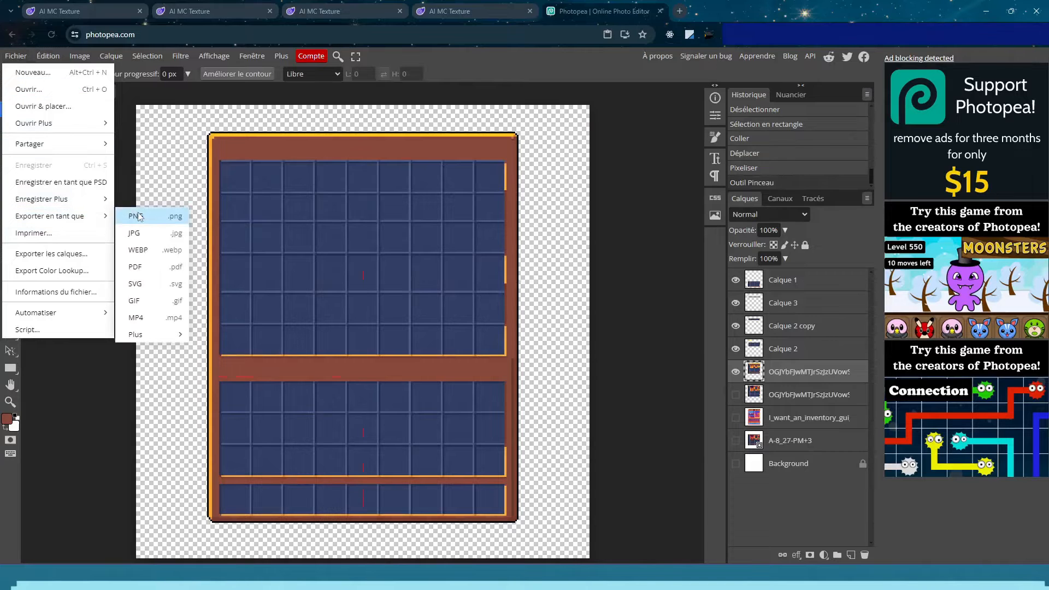
{"action": "left_click", "coordinate": [134, 216]}
{"action": "left_click", "coordinate": [442, 308]}
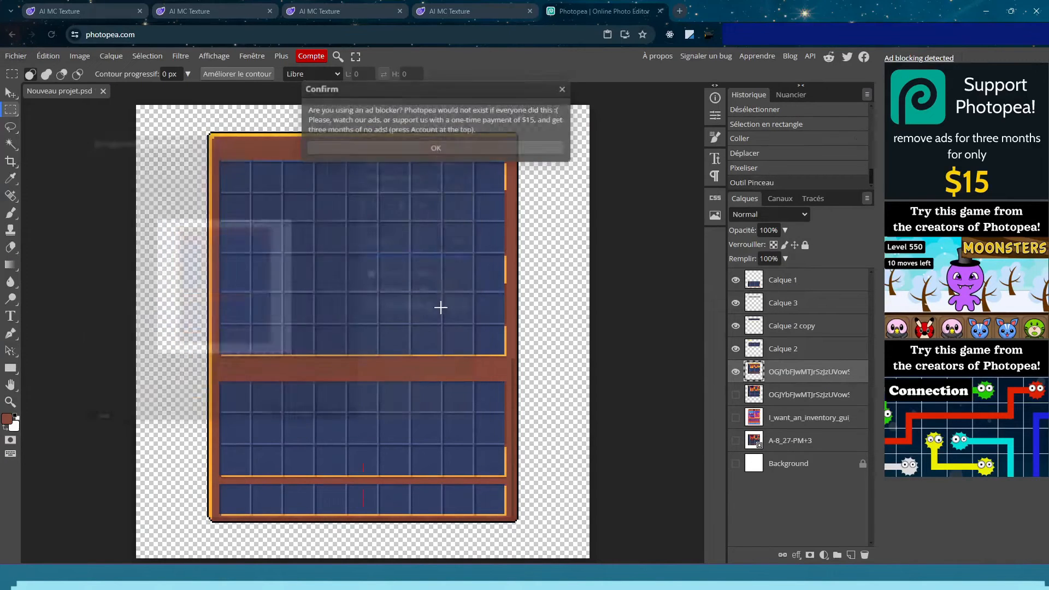
{"action": "left_click", "coordinate": [476, 146]}
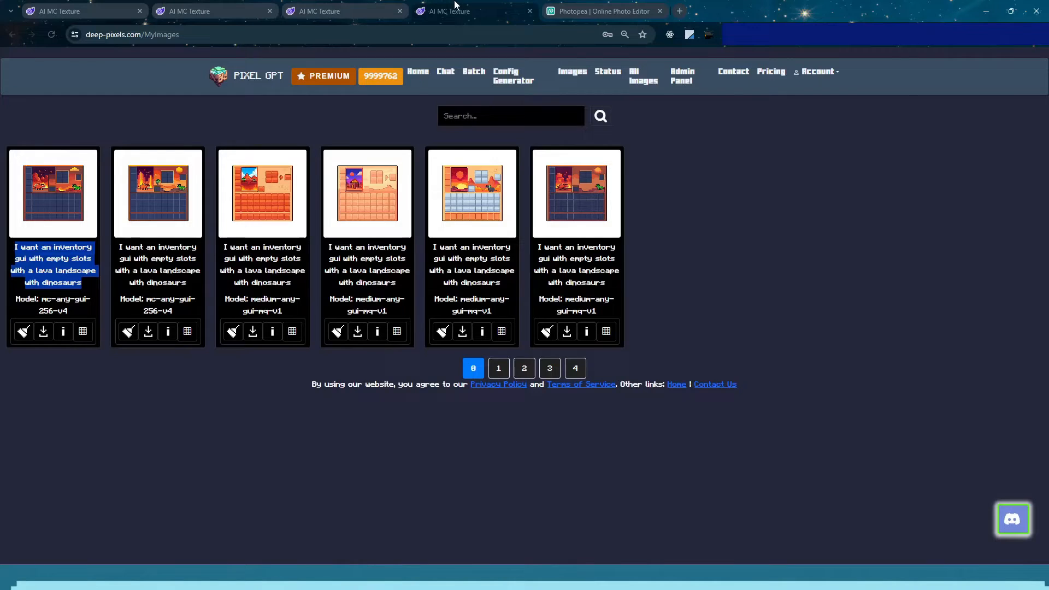
Switch to Pixel GPT and upload Nouveau projet (3).png from the ndown folder to the account's reference images
{"action": "left_click", "coordinate": [317, 8]}
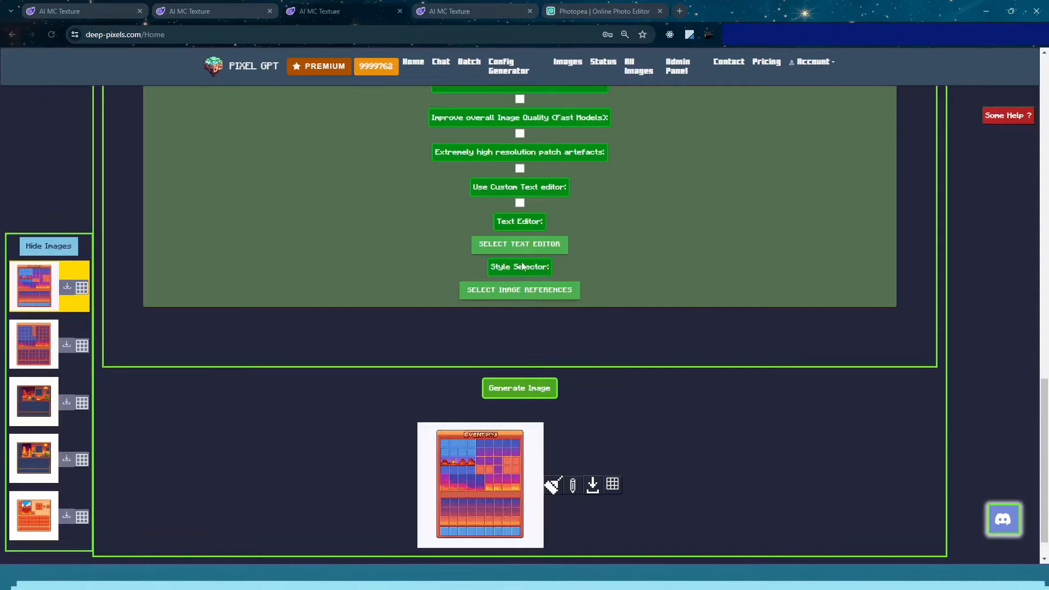
{"action": "left_click", "coordinate": [515, 290]}
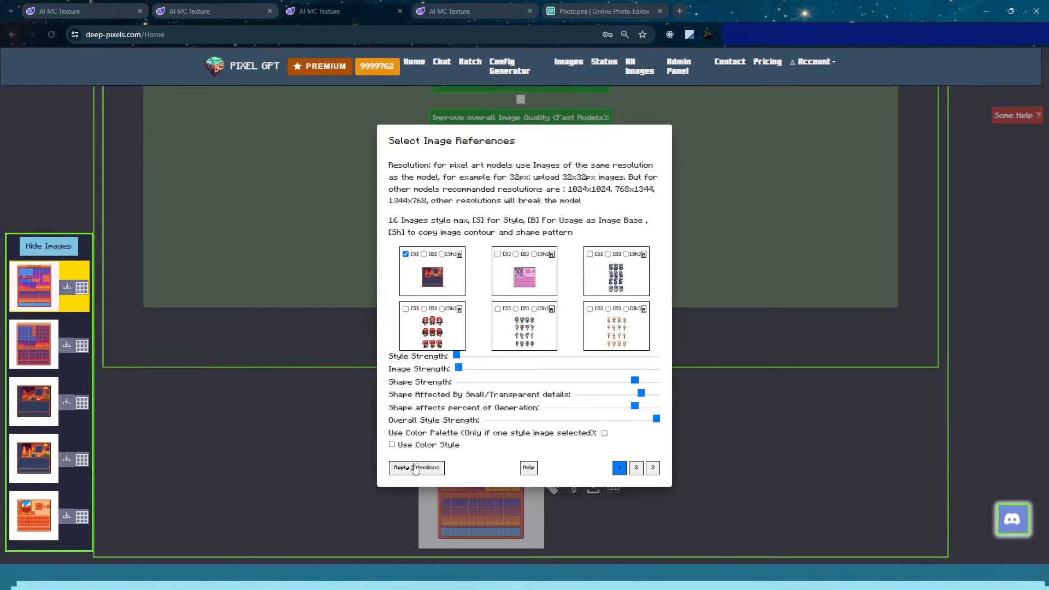
{"action": "left_click", "coordinate": [479, 6]}
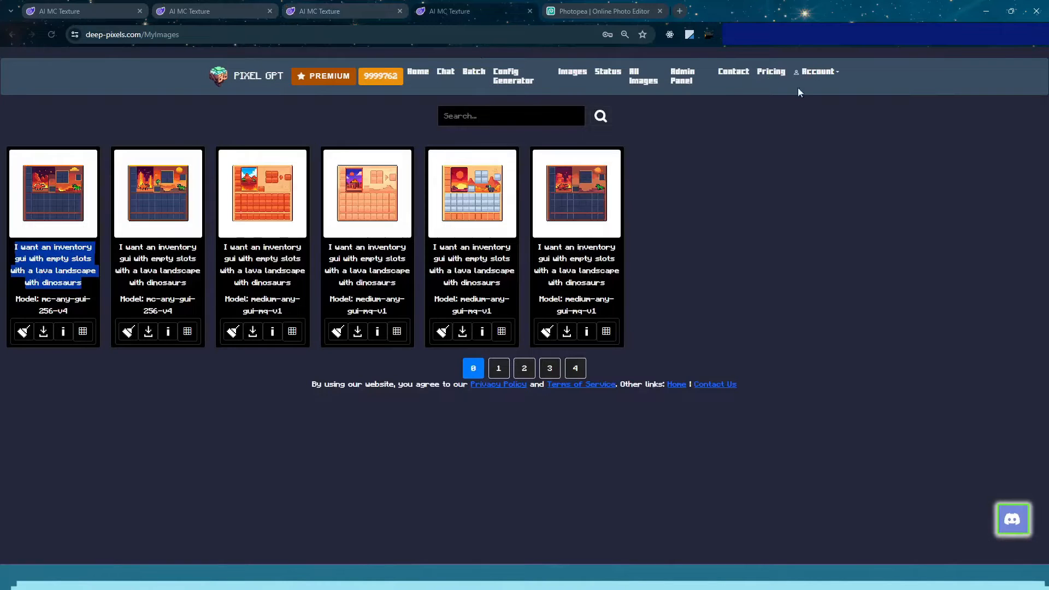
{"action": "left_click", "coordinate": [814, 72]}
{"action": "left_click", "coordinate": [796, 136]}
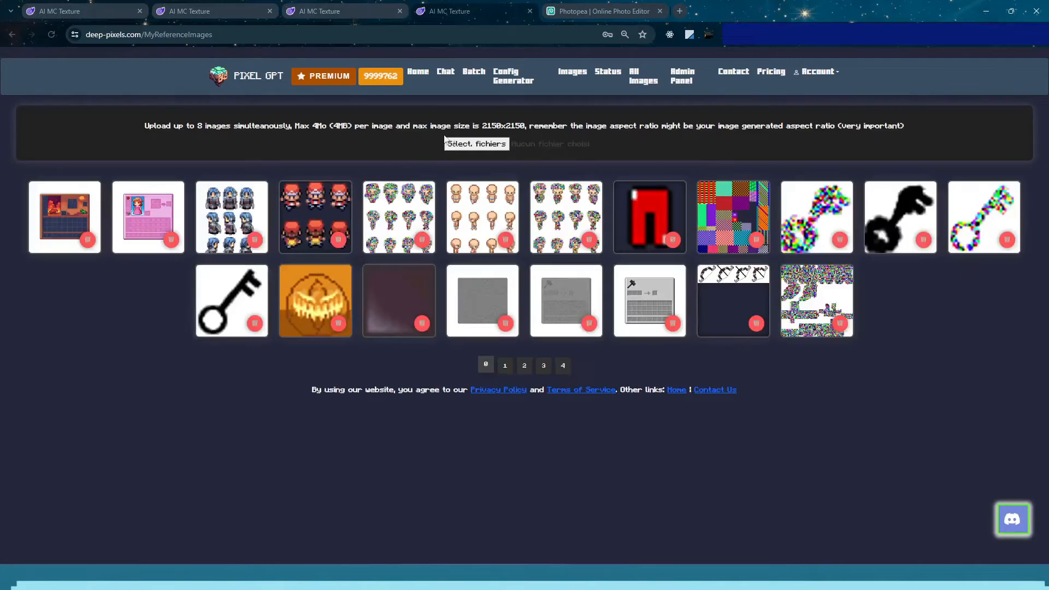
{"action": "left_click", "coordinate": [952, 35]}
{"action": "left_click", "coordinate": [914, 84]}
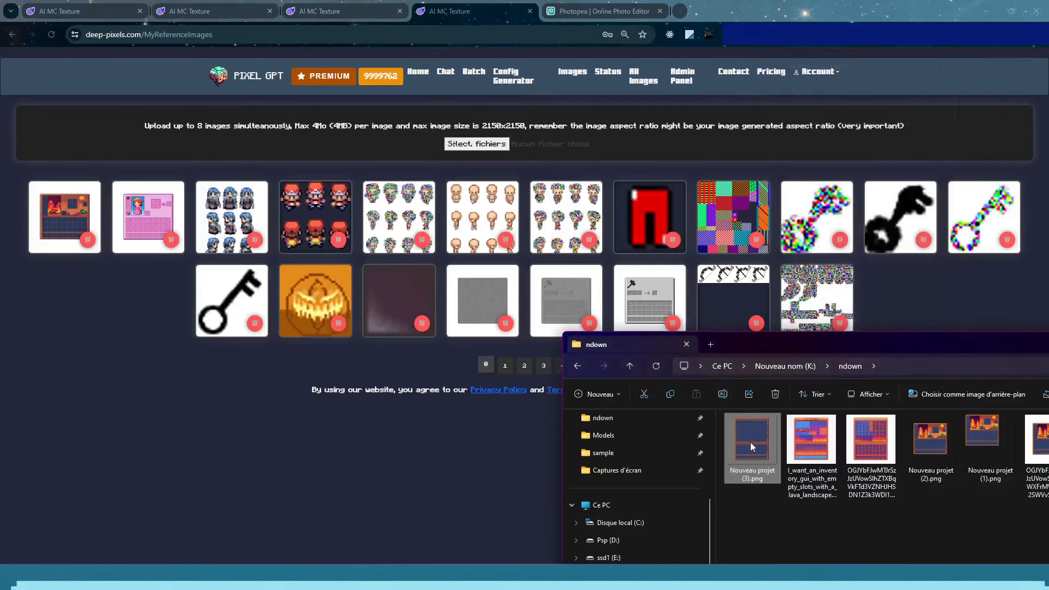
{"action": "left_click_drag", "start_coordinate": [752, 439], "coordinate": [31, 229]}
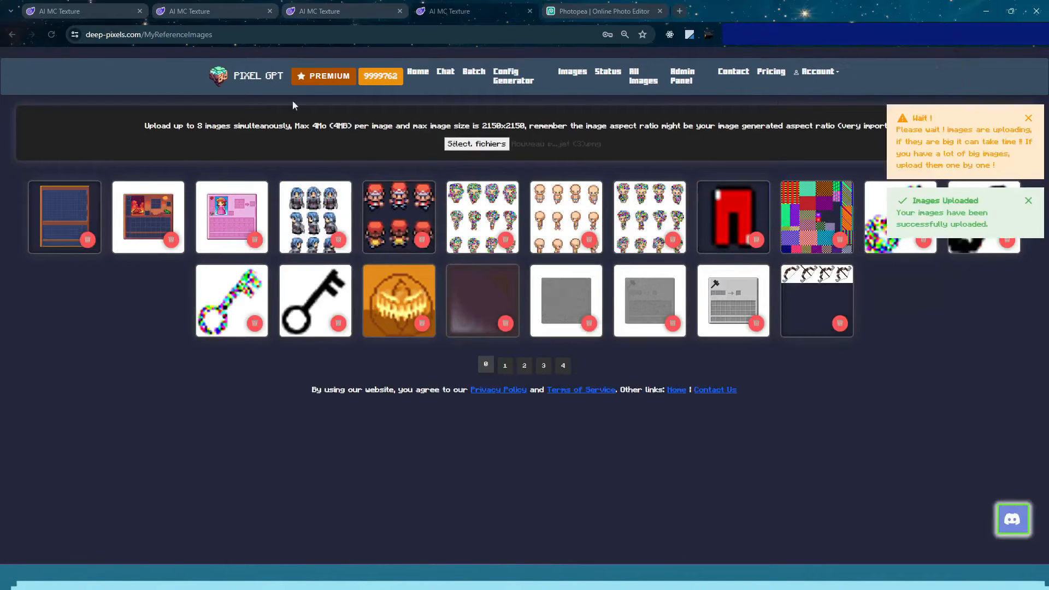
Select the uploaded empty chest GUI as an image reference, deselect the dinosaur inventory, apply the selections, and generate another image
{"action": "left_click", "coordinate": [326, 13]}
{"action": "left_click", "coordinate": [636, 468]}
{"action": "left_click", "coordinate": [619, 468]}
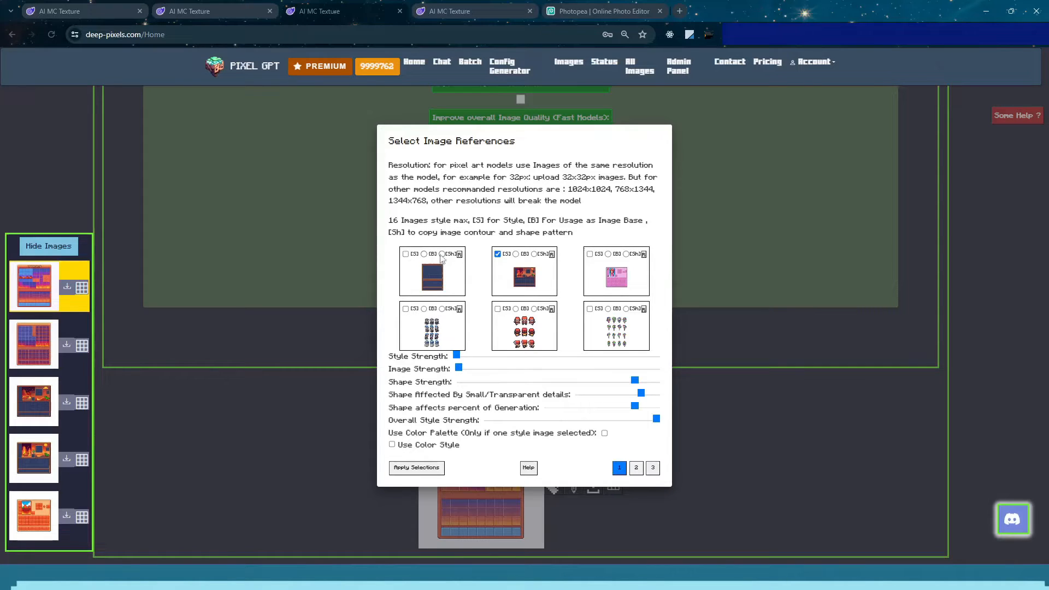
{"action": "left_click", "coordinate": [405, 254]}
{"action": "left_click", "coordinate": [498, 254]}
{"action": "left_click", "coordinate": [435, 468]}
{"action": "left_click", "coordinate": [513, 392]}
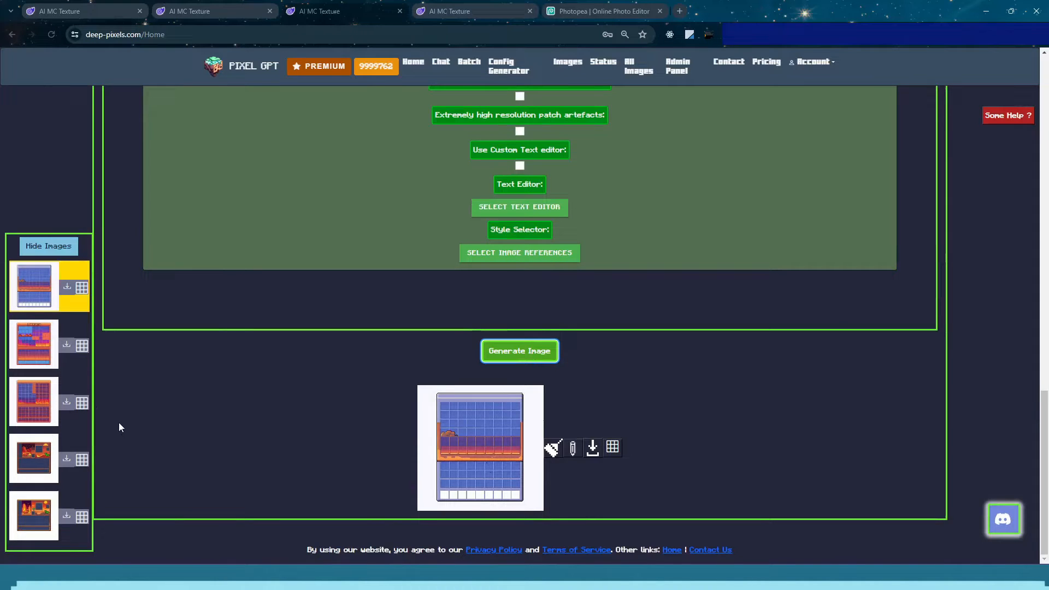
Raise the image references' Style Strength to maximum, apply the selections, and generate another image
{"action": "left_click", "coordinate": [505, 254]}
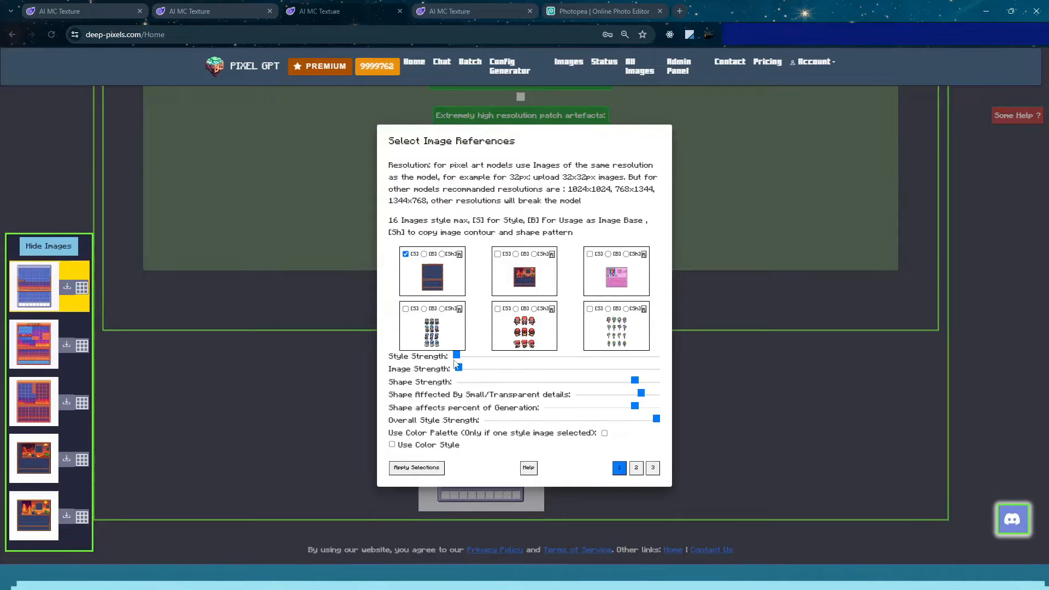
{"action": "left_click_drag", "start_coordinate": [457, 356], "coordinate": [674, 379]}
{"action": "left_click", "coordinate": [409, 470]}
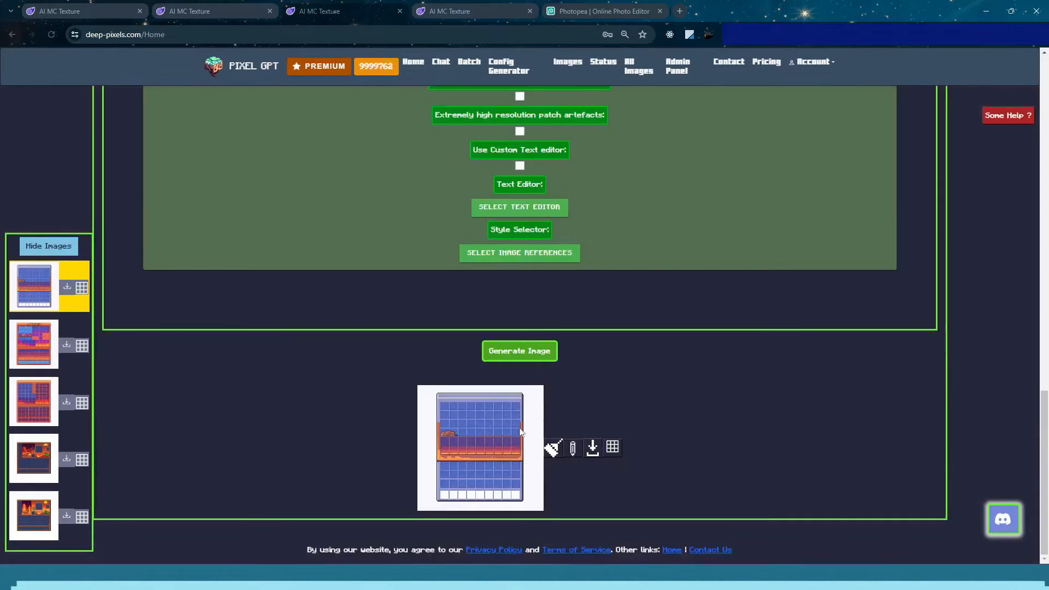
{"action": "left_click", "coordinate": [529, 354]}
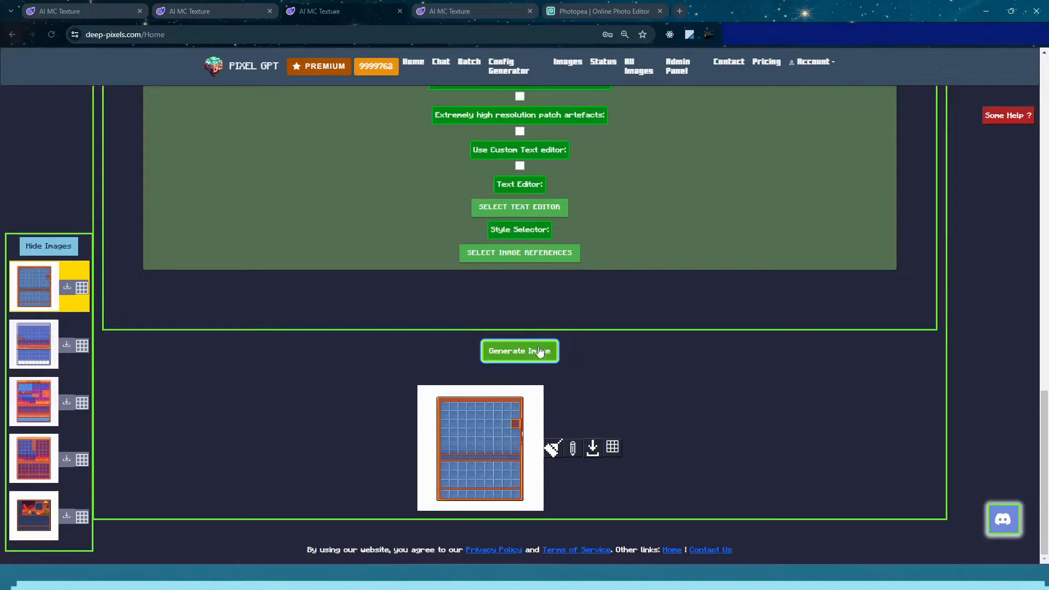
Enable Use Color Palette for the selected empty chest reference, apply the selections, and generate another image
{"action": "left_click", "coordinate": [502, 257]}
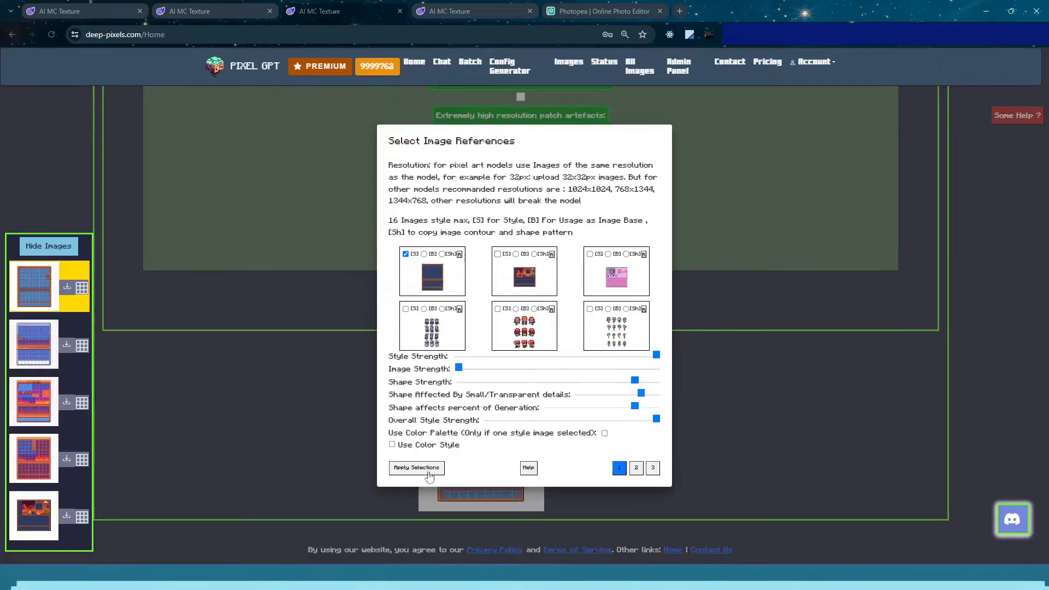
{"action": "left_click", "coordinate": [604, 434]}
{"action": "left_click", "coordinate": [432, 470]}
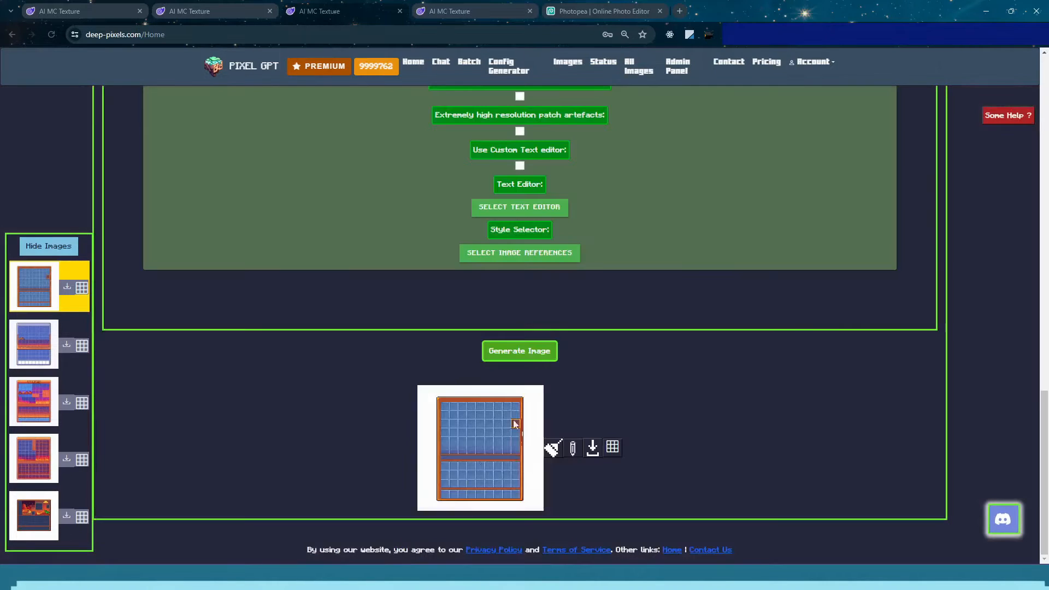
{"action": "left_click", "coordinate": [514, 354]}
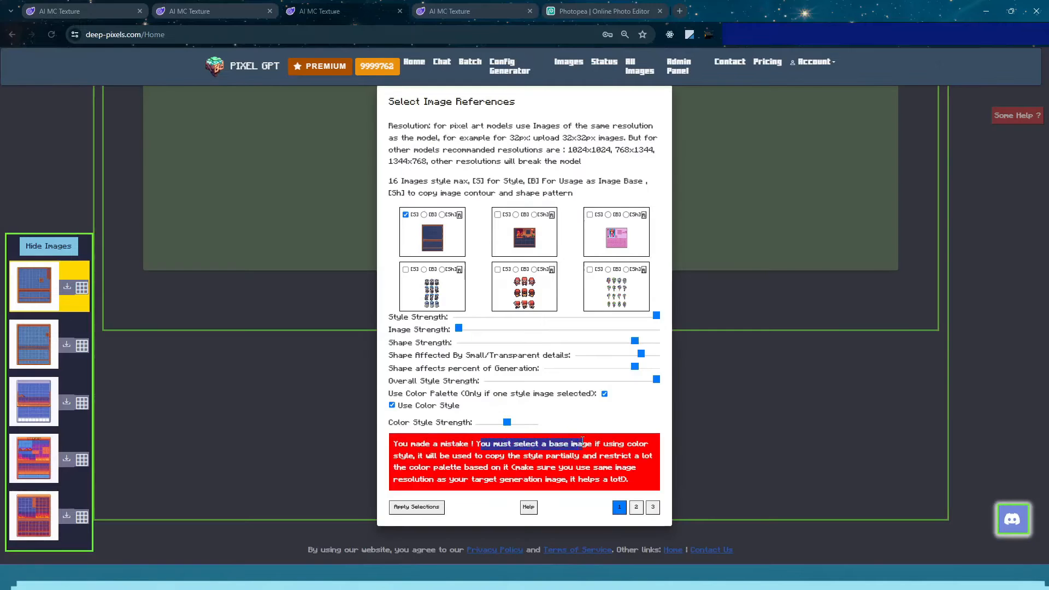
Turn off Use Color Palette in the image references settings and apply the selections
{"action": "left_click", "coordinate": [539, 442]}
{"action": "left_click", "coordinate": [605, 394]}
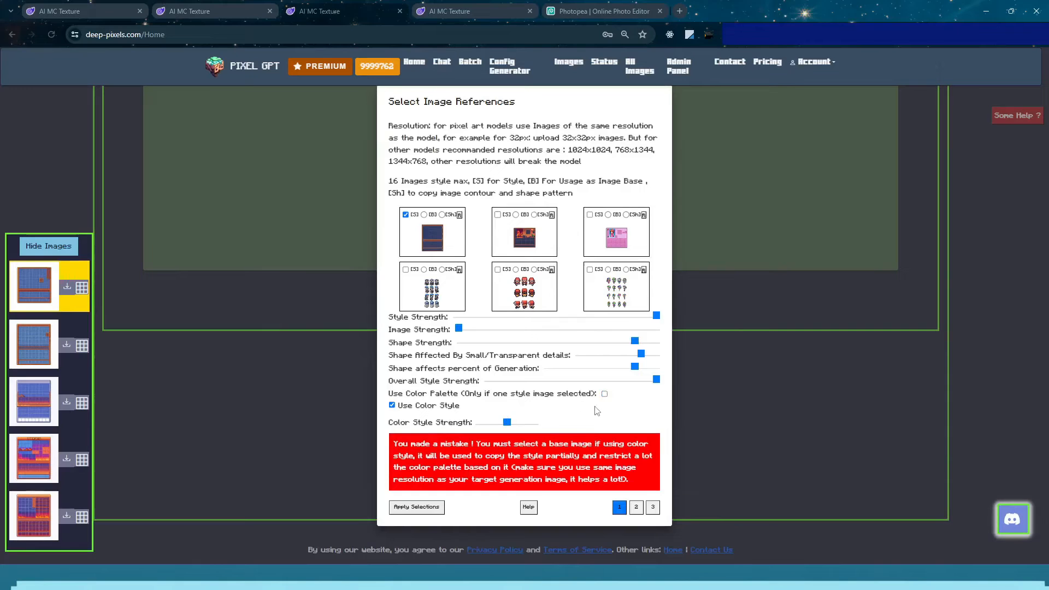
{"action": "left_click", "coordinate": [428, 509]}
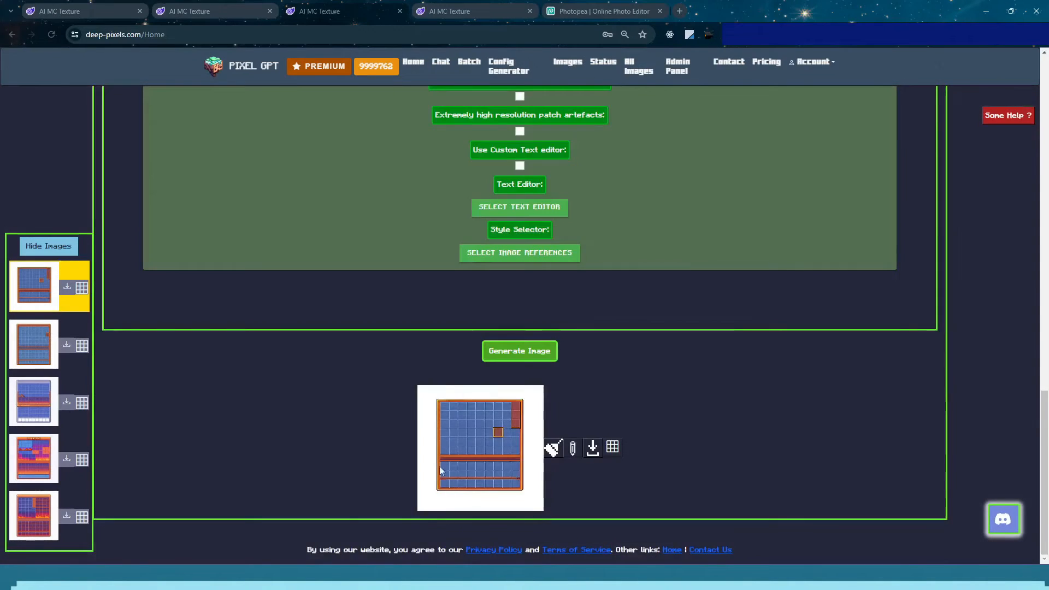
Replace "inventory" with "double chest" in the generation prompt, keeping the empty slots and lava landscape with dinosaurs wording
{"action": "scroll", "coordinate": [417, 421], "scroll_direction": "up", "scroll_amount": 15}
{"action": "scroll", "coordinate": [331, 403], "scroll_direction": "up", "scroll_amount": 4}
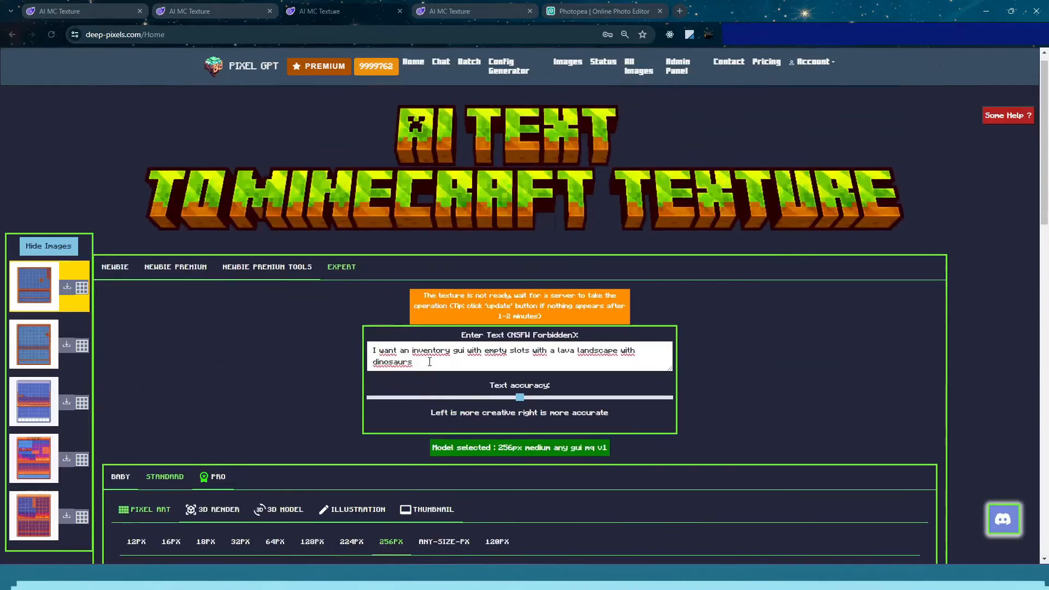
{"action": "left_click_drag", "start_coordinate": [453, 351], "coordinate": [413, 351]}
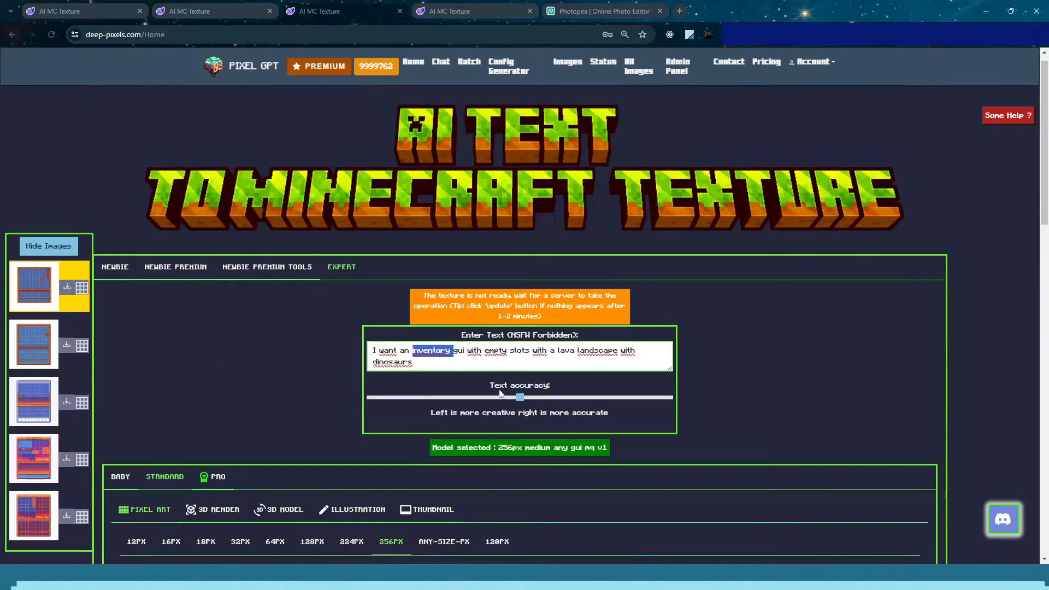
{"action": "type", "text": "double"}
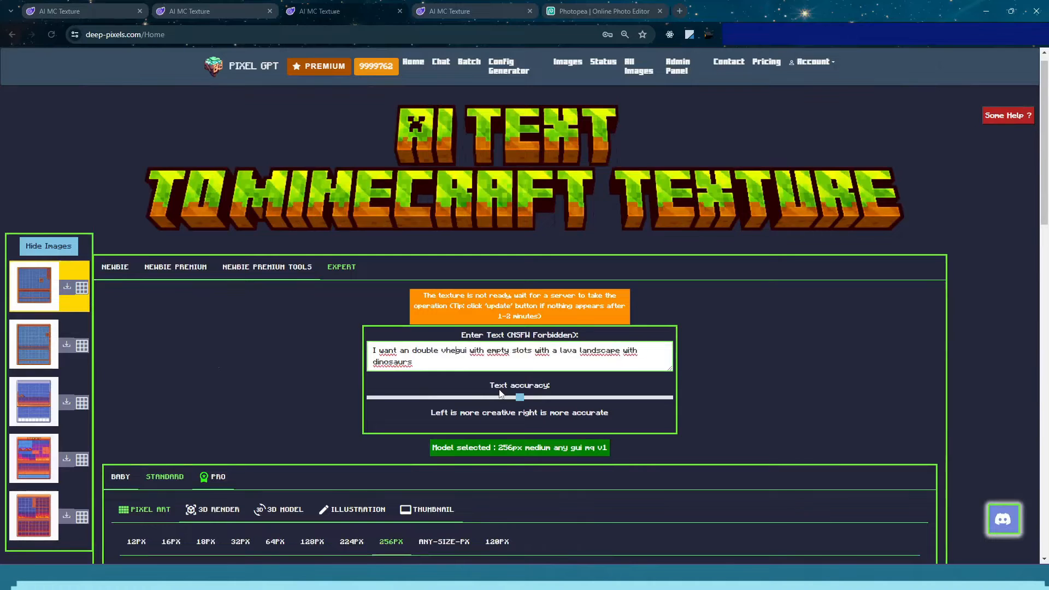
{"action": "type", "text": " chest"}
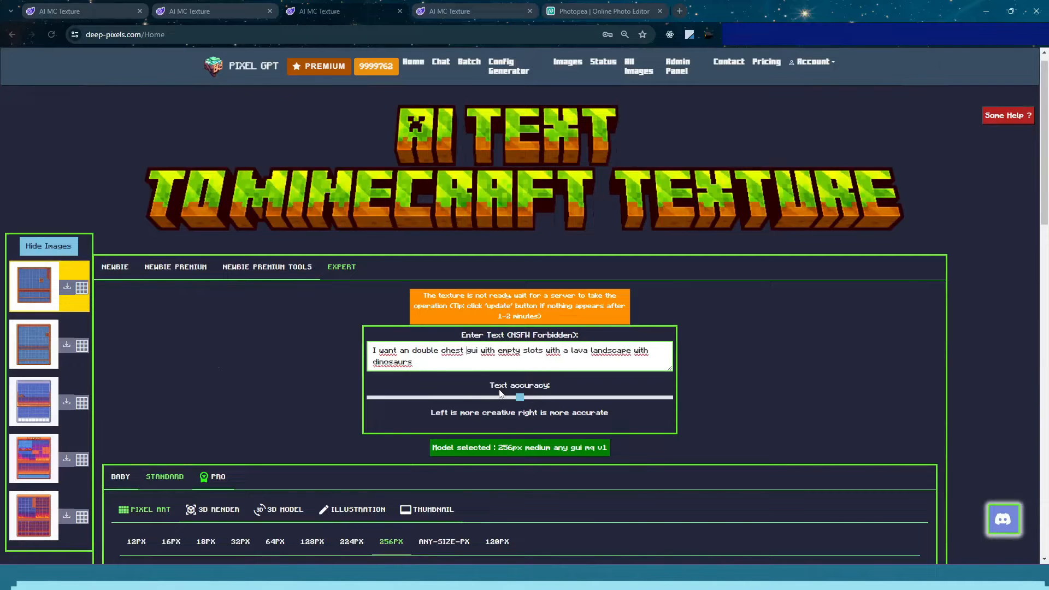
{"action": "scroll", "coordinate": [422, 408], "scroll_direction": "down", "scroll_amount": 4}
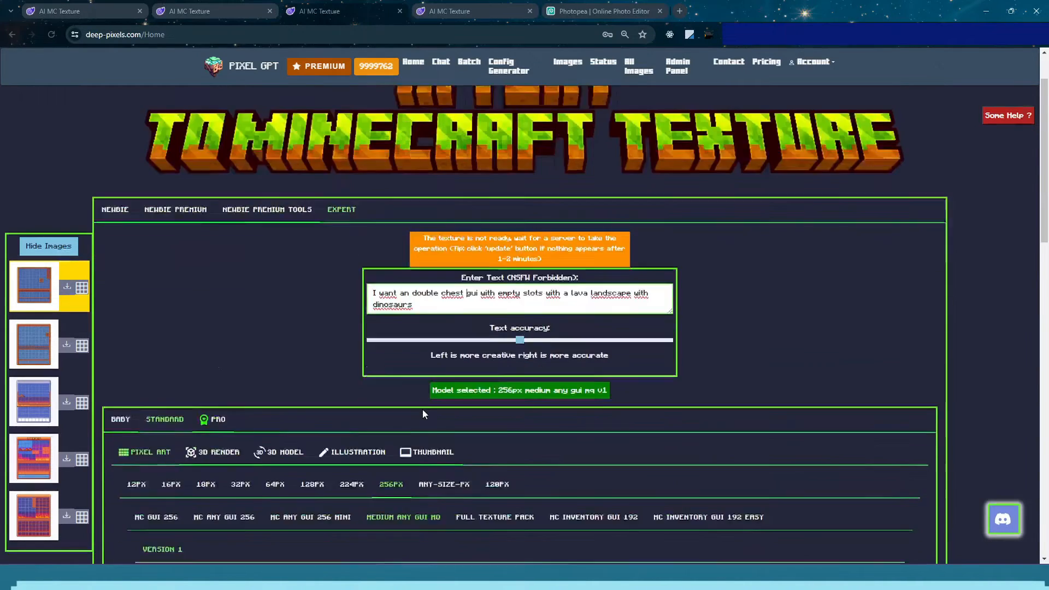
{"action": "scroll", "coordinate": [454, 410], "scroll_direction": "down", "scroll_amount": 1}
{"action": "scroll", "coordinate": [556, 340], "scroll_direction": "up", "scroll_amount": 5}
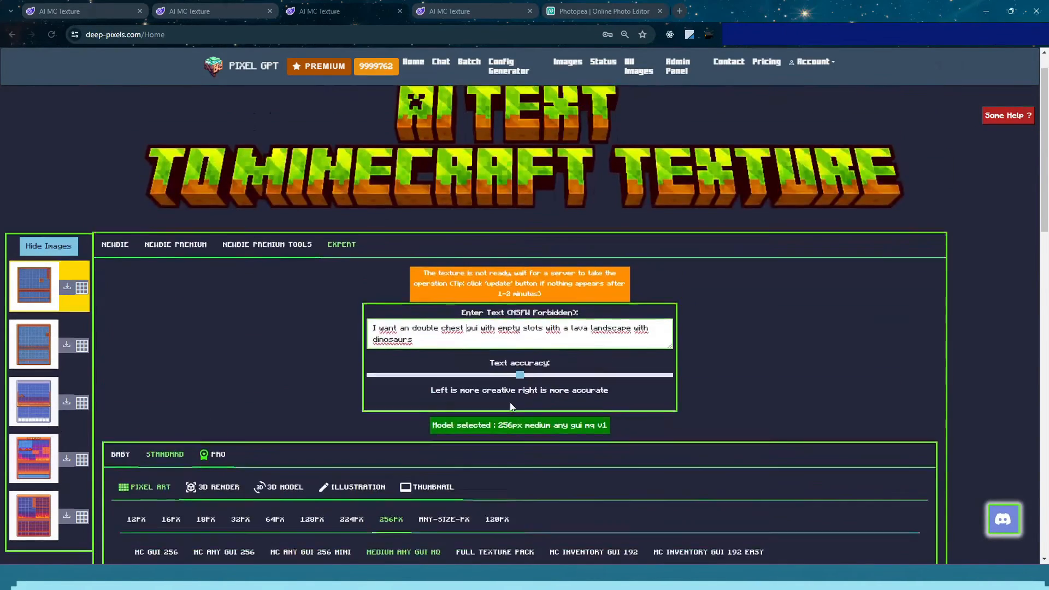
{"action": "mouse_move", "coordinate": [413, 361]}
{"action": "left_mouse_down"}
{"action": "mouse_move", "coordinate": [474, 358]}
{"action": "mouse_move", "coordinate": [413, 363]}
{"action": "left_mouse_up"}
{"action": "left_click", "coordinate": [475, 358]}
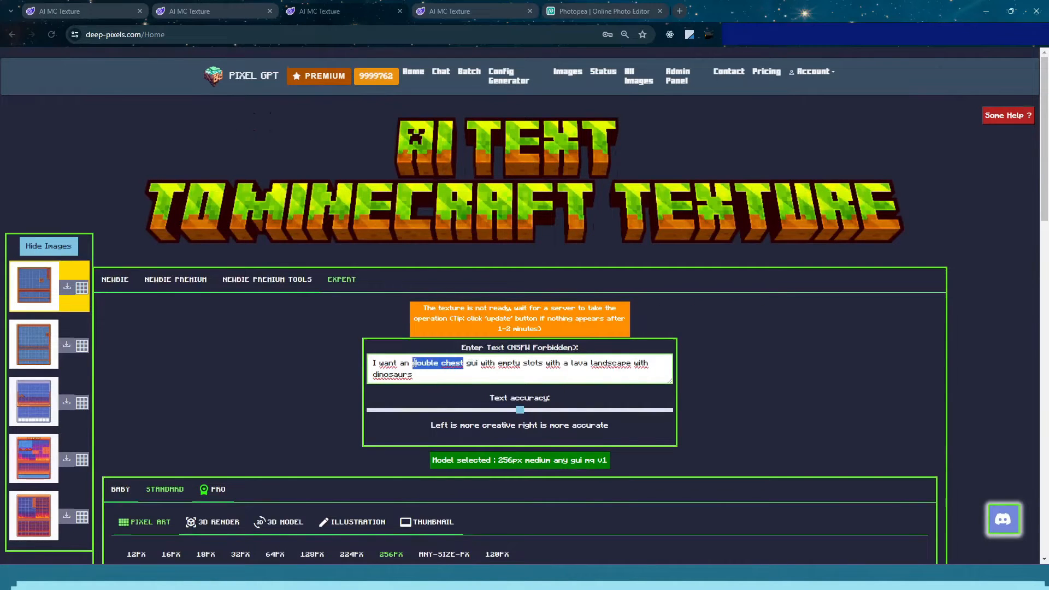
{"action": "scroll", "coordinate": [408, 420], "scroll_direction": "down", "scroll_amount": 10}
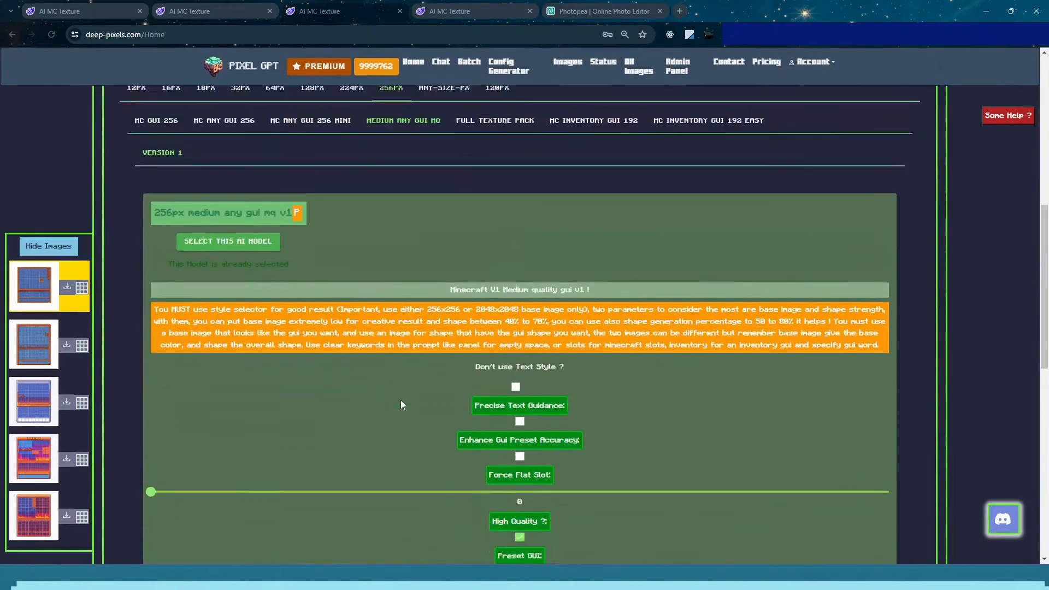
{"action": "scroll", "coordinate": [393, 361], "scroll_direction": "down", "scroll_amount": 8}
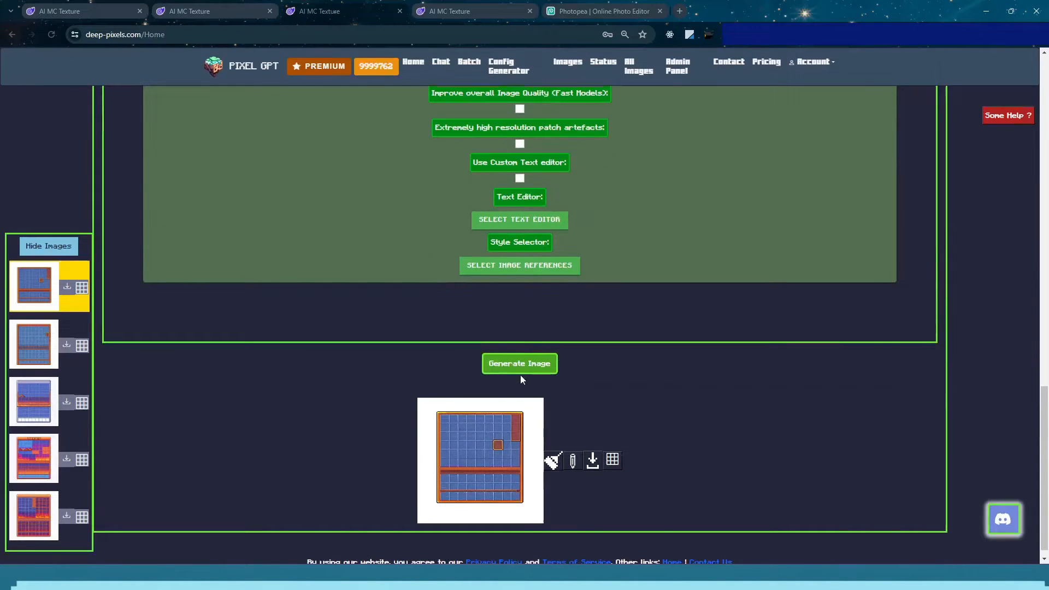
Lower the references' Shape Strength slightly, close the reference settings, and generate more images with the double chest prompt
{"action": "left_click", "coordinate": [506, 267]}
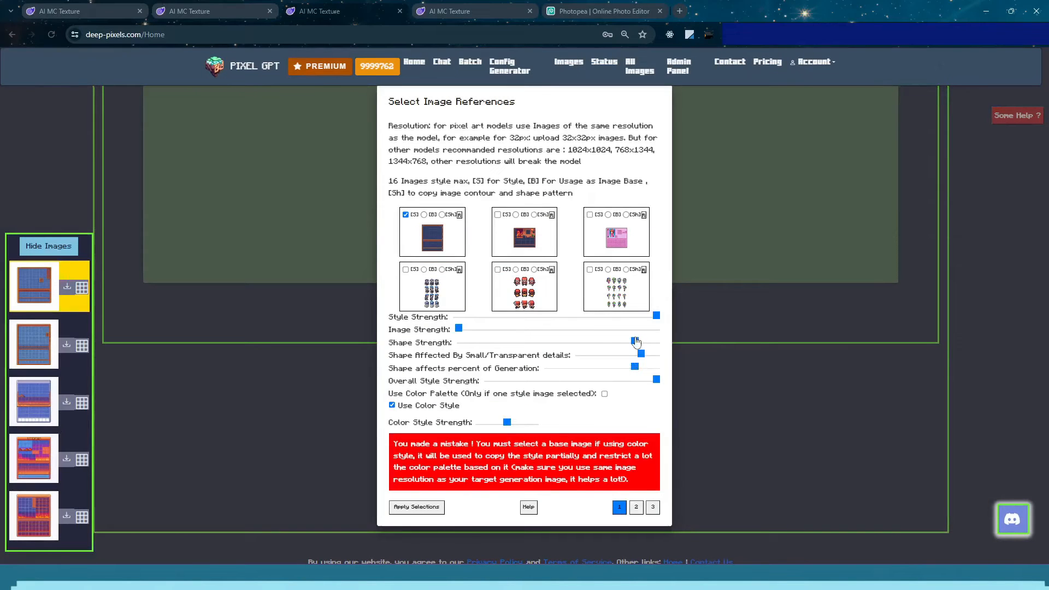
{"action": "left_click_drag", "start_coordinate": [636, 342], "coordinate": [615, 343]}
{"action": "left_click", "coordinate": [956, 387]}
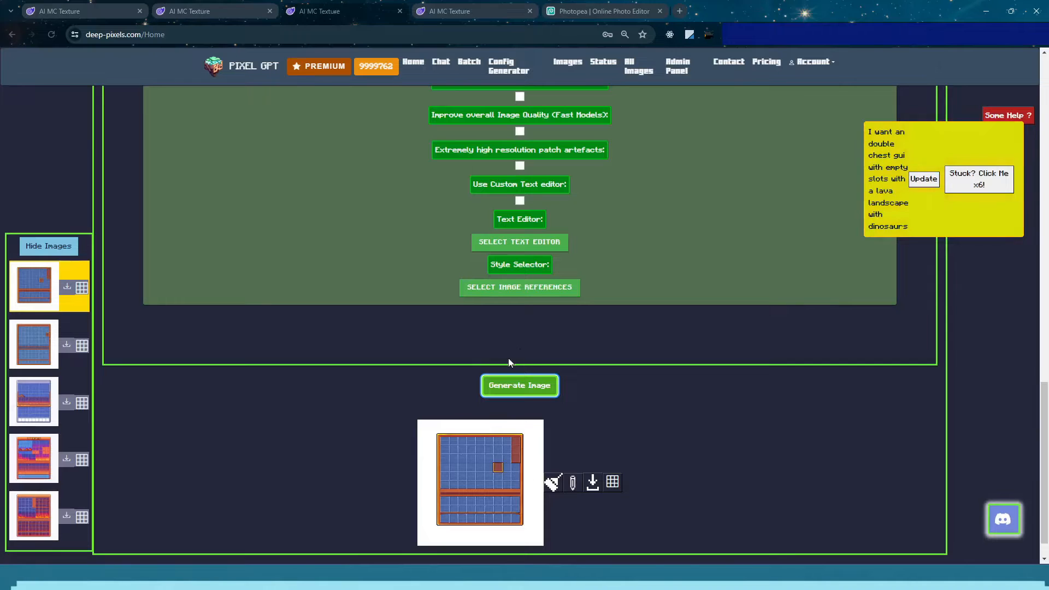
{"action": "left_click", "coordinate": [519, 387]}
{"action": "left_click", "coordinate": [529, 372]}
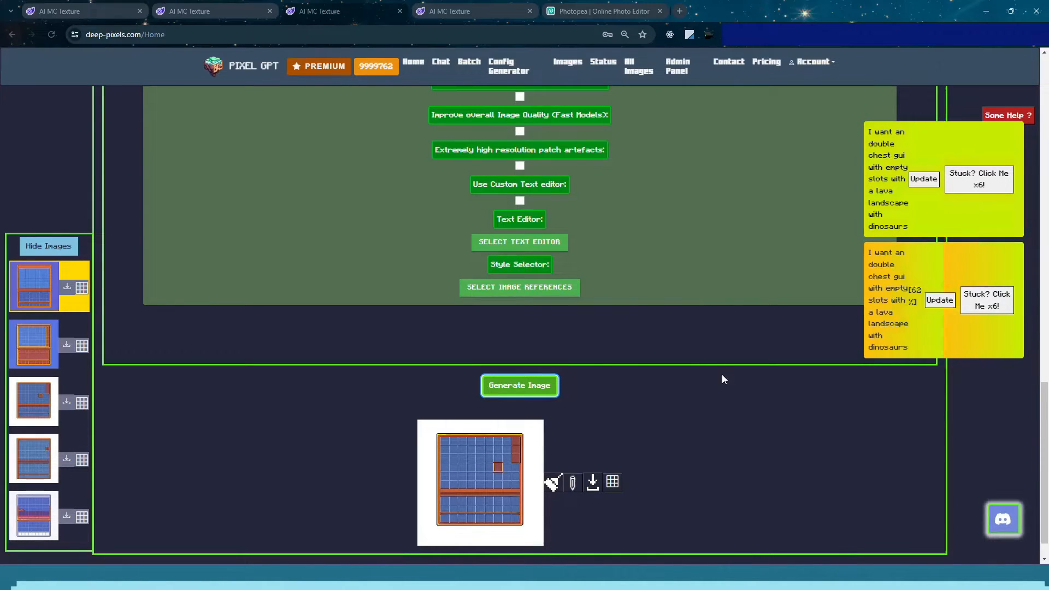
Download the generated double chest GUI with two complete slot grids and open it in the image viewer to check its layout
{"action": "left_click", "coordinate": [66, 344]}
{"action": "left_click", "coordinate": [871, 81]}
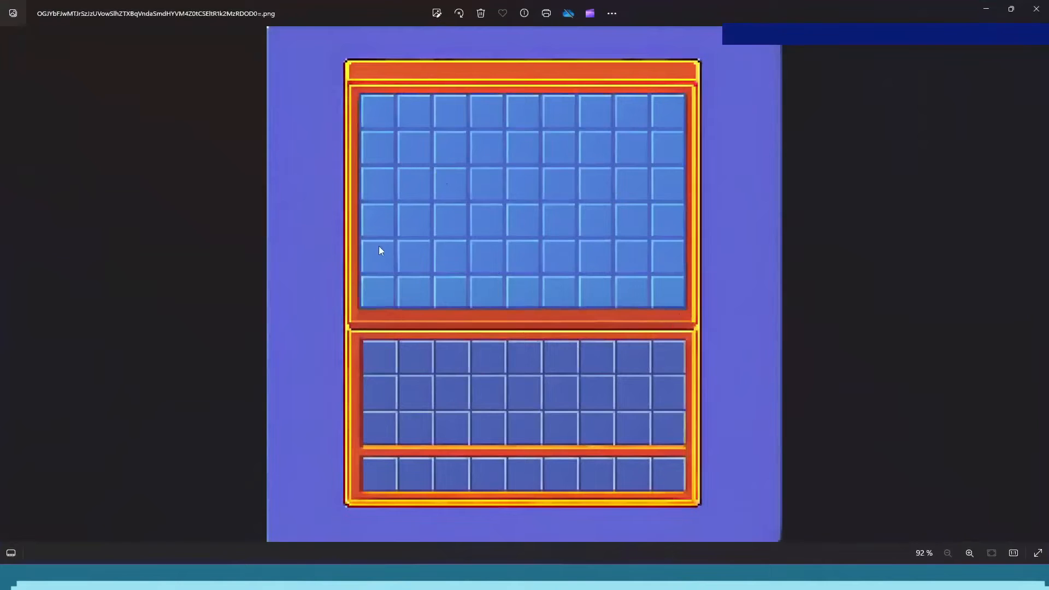
{"action": "left_click", "coordinate": [1037, 7]}
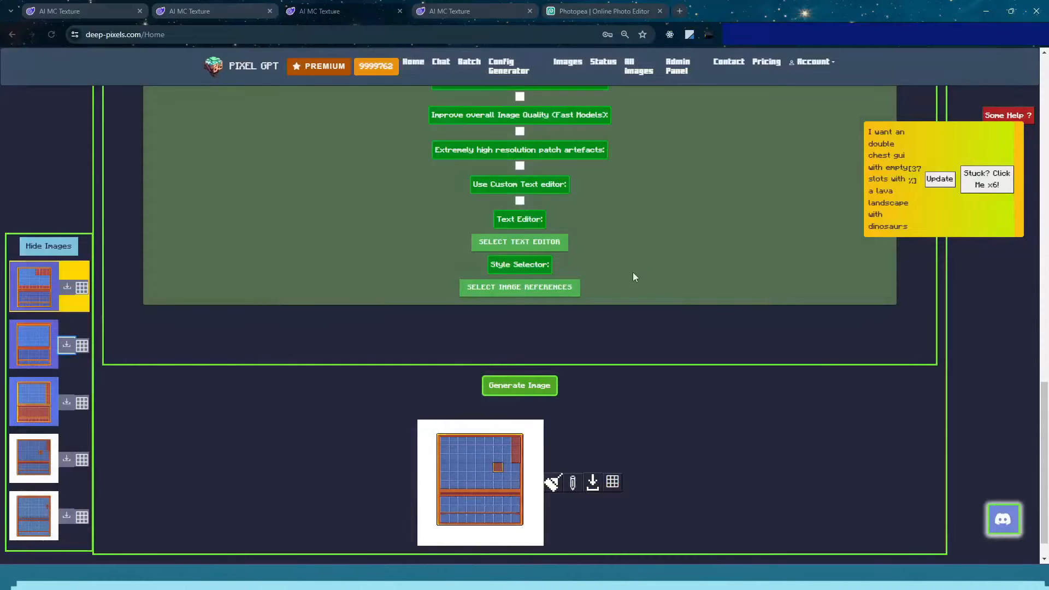
{"action": "left_click", "coordinate": [66, 349]}
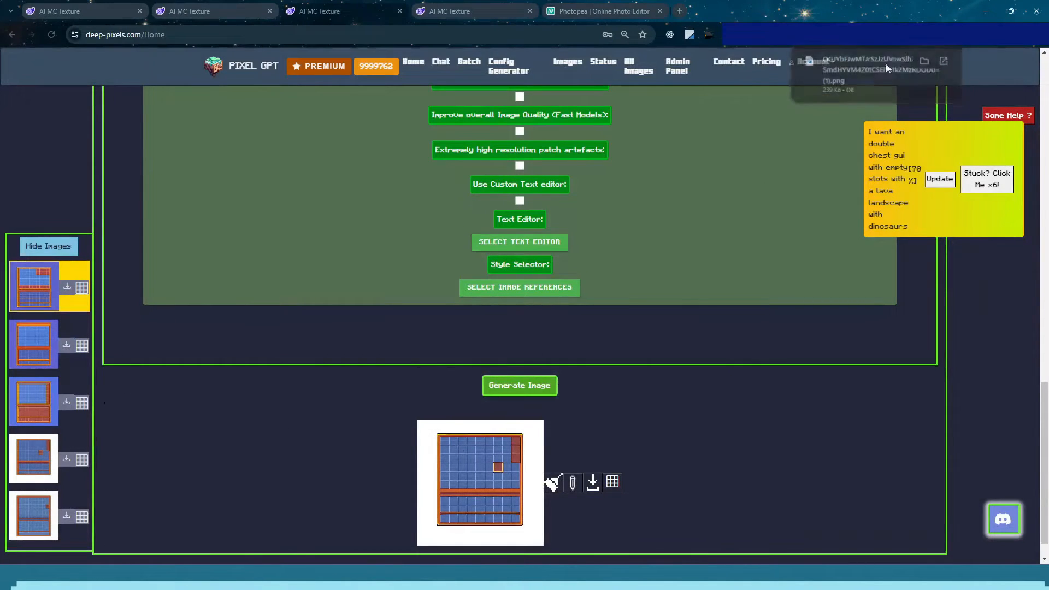
{"action": "left_click", "coordinate": [886, 63]}
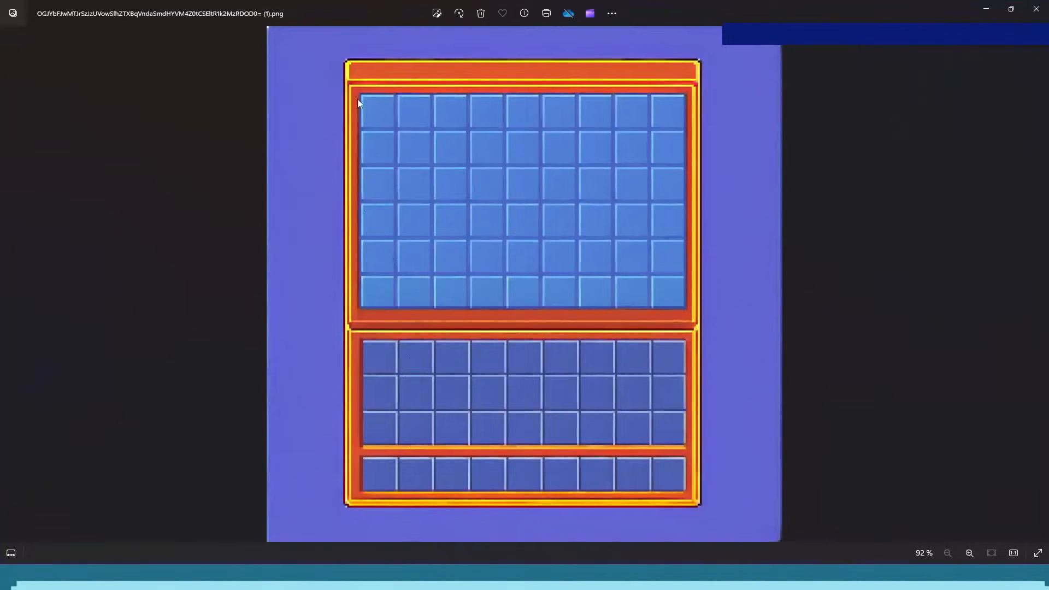
{"action": "left_click", "coordinate": [1038, 7]}
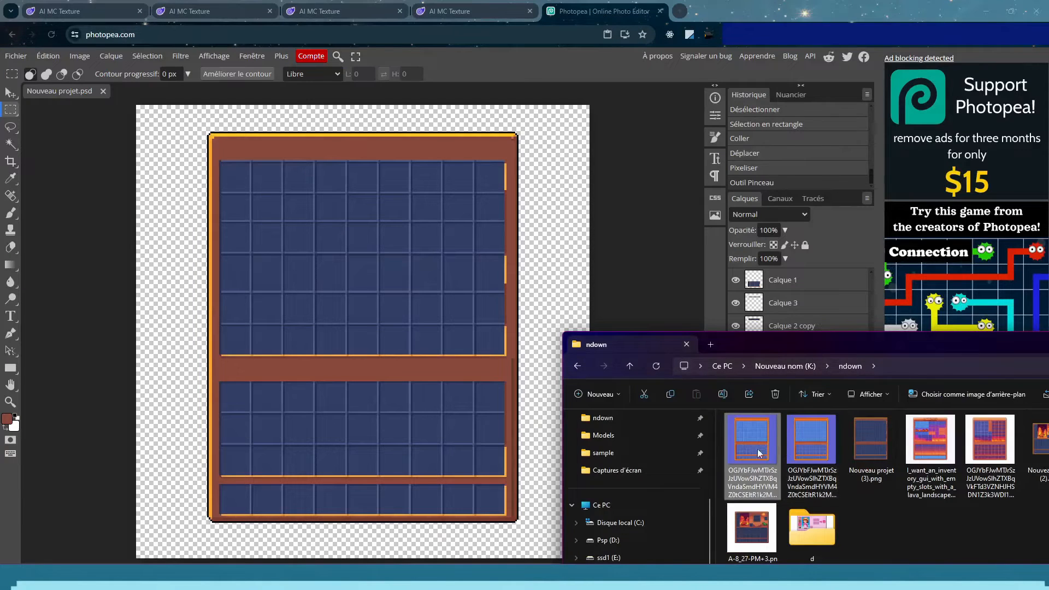
Place the downloaded chest GUI in the Photopea project and select its purple background using the Magic Wand at tolerance 9
{"action": "left_click_drag", "start_coordinate": [809, 442], "coordinate": [365, 280]}
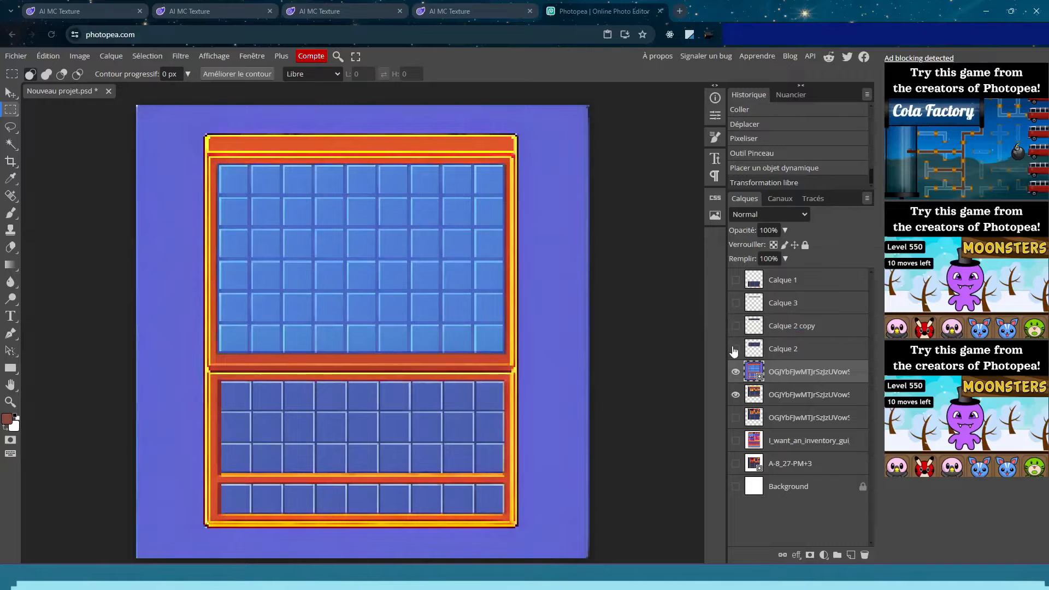
{"action": "left_click", "coordinate": [11, 144]}
{"action": "left_click", "coordinate": [271, 246]}
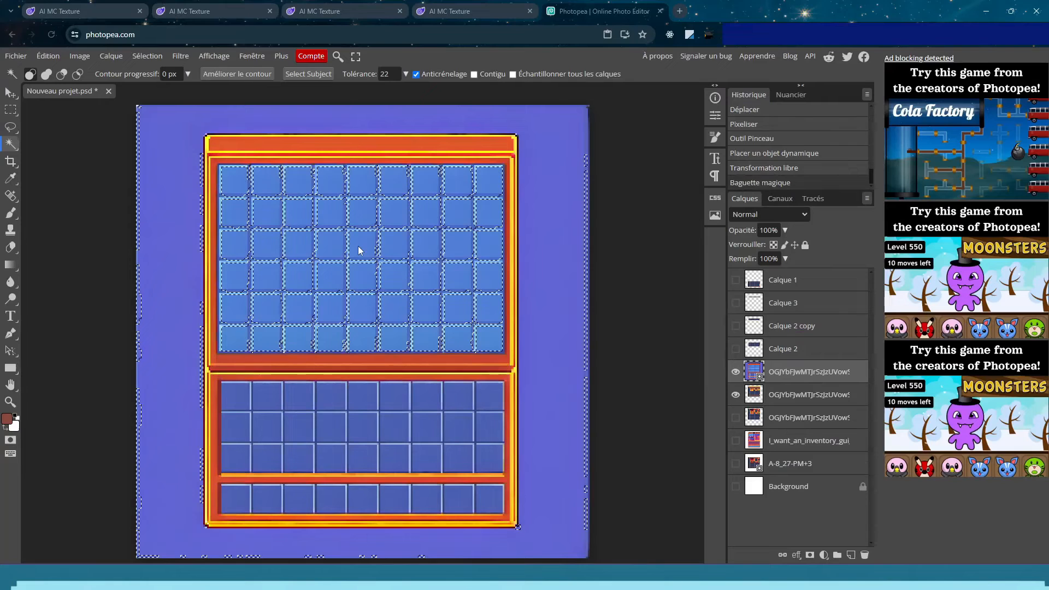
{"action": "key", "text": "ctrl+z"}
{"action": "left_click_drag", "start_coordinate": [363, 73], "coordinate": [356, 72]}
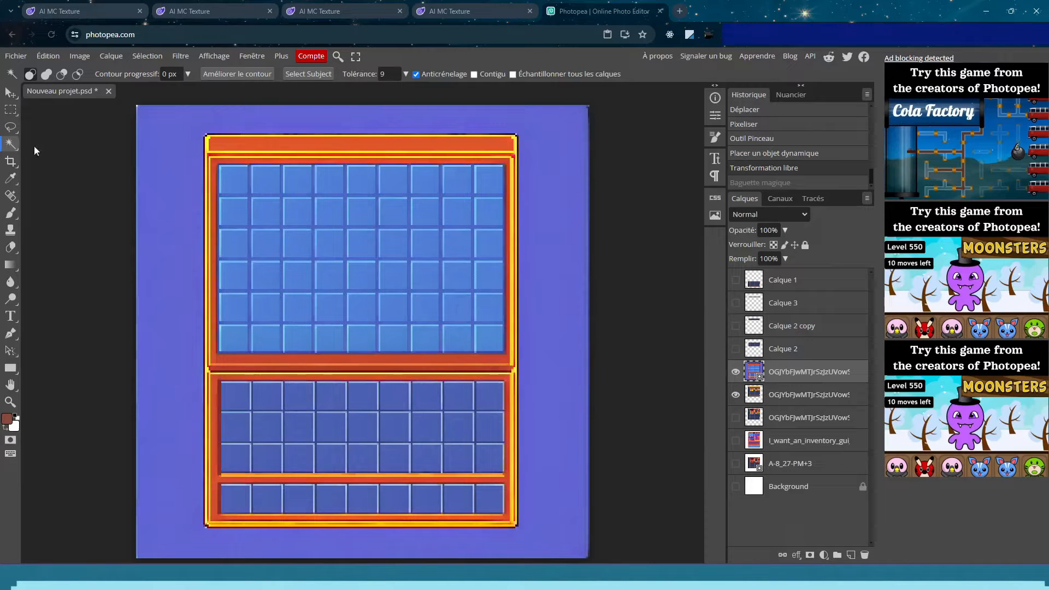
{"action": "left_click", "coordinate": [153, 193]}
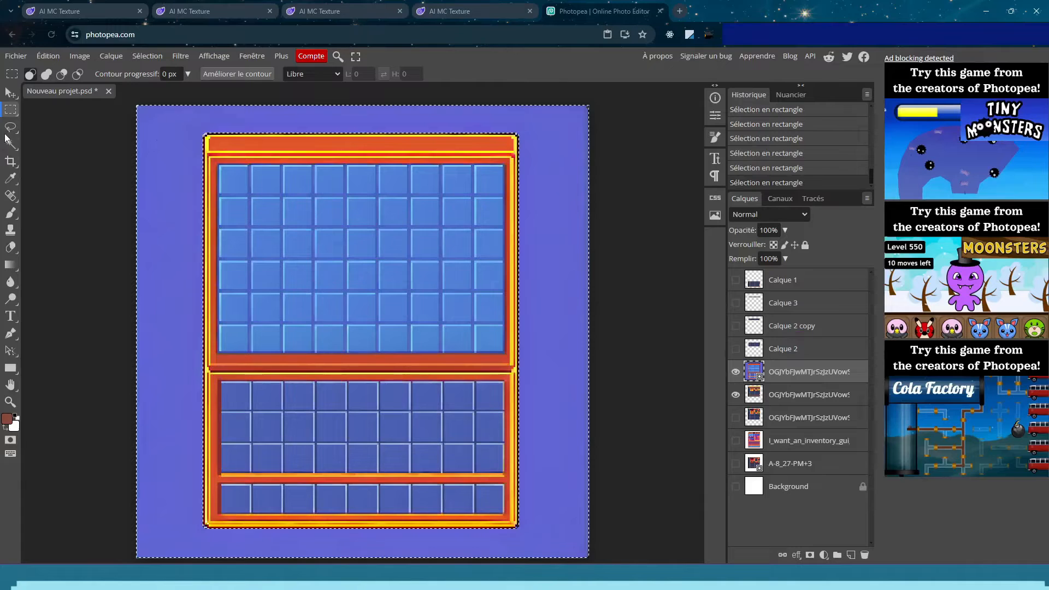
{"action": "left_click", "coordinate": [10, 402]}
{"action": "right_click", "coordinate": [244, 179]}
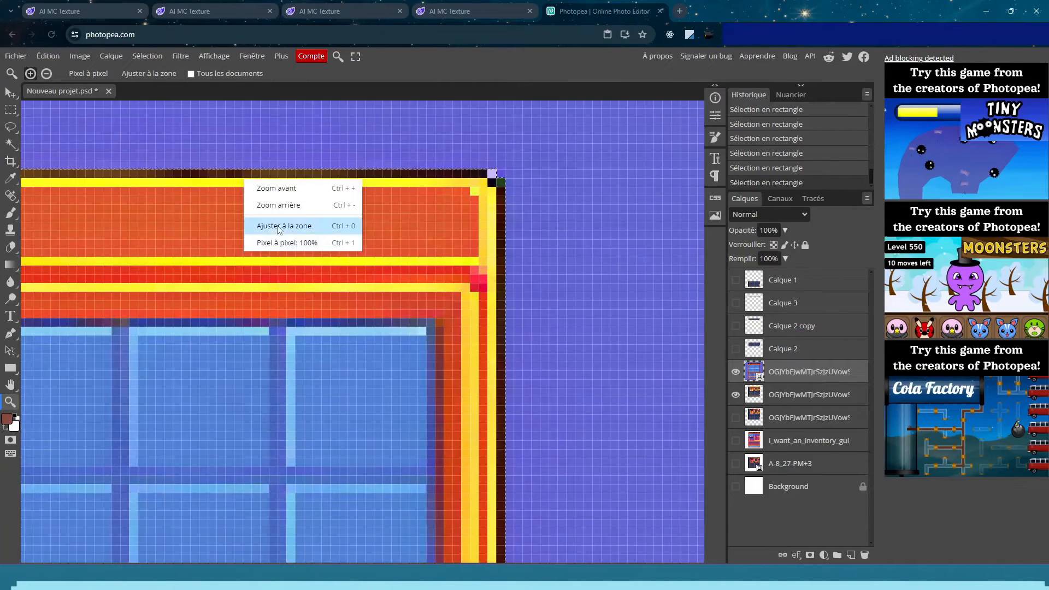
{"action": "left_click", "coordinate": [279, 226]}
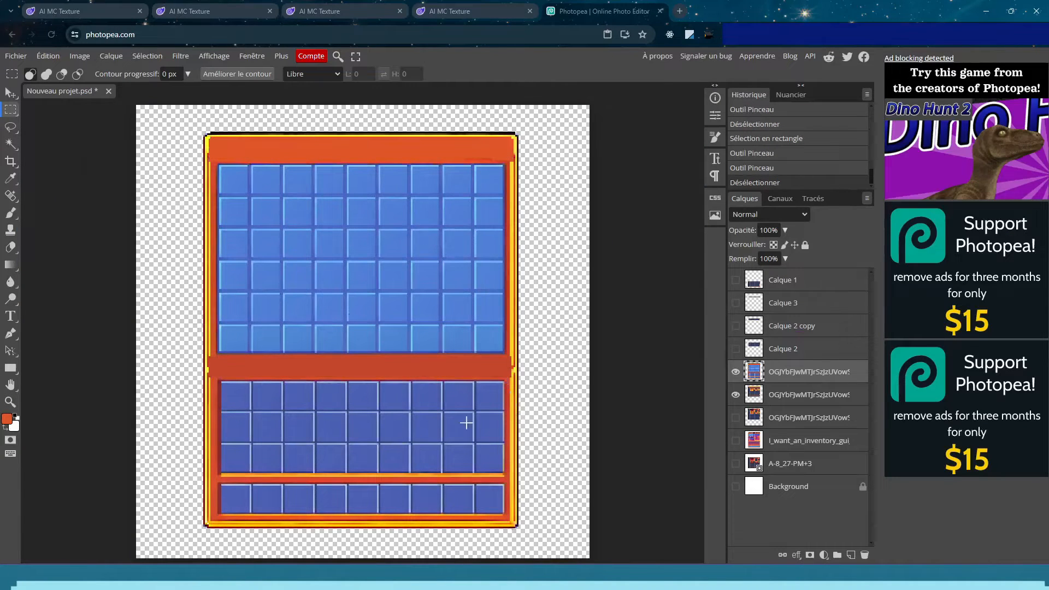
Show the Calque 2 slot layer and move it down to the lower edge of the canvas
{"action": "left_click", "coordinate": [736, 349]}
{"action": "left_click", "coordinate": [9, 93]}
{"action": "left_click_drag", "start_coordinate": [335, 242], "coordinate": [312, 553]}
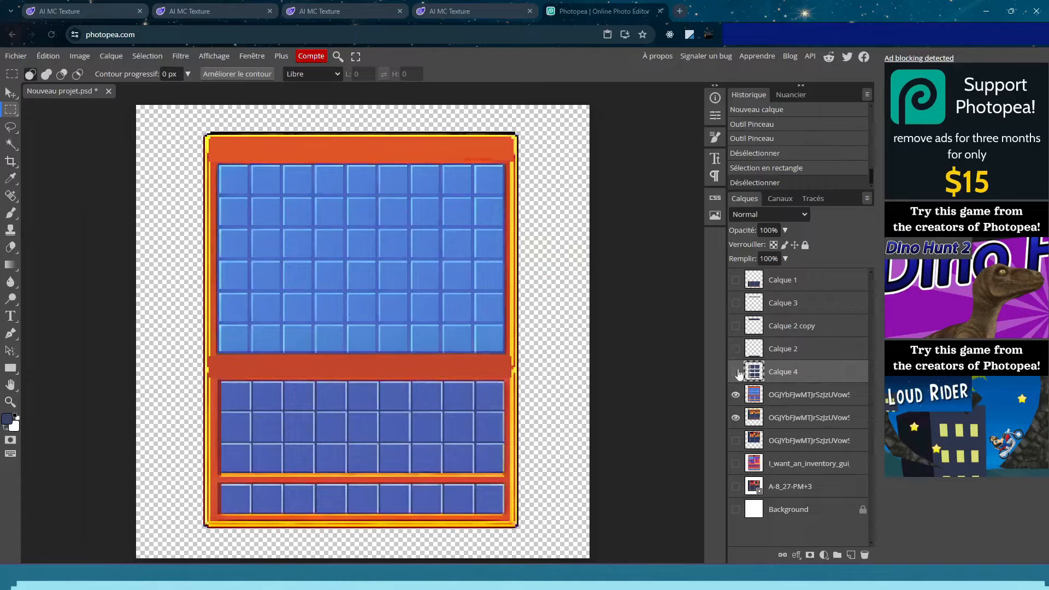
{"action": "left_click", "coordinate": [736, 395]}
{"action": "left_click", "coordinate": [736, 395]}
{"action": "left_click", "coordinate": [736, 394]}
{"action": "left_click", "coordinate": [736, 395]}
Select the generated chest GUI layer's orange-red frame with the Magic Wand, adding the side borders and divider shades to the selection
{"action": "left_click", "coordinate": [10, 144]}
{"action": "left_click", "coordinate": [258, 152]}
{"action": "key", "text": "ctrl+z"}
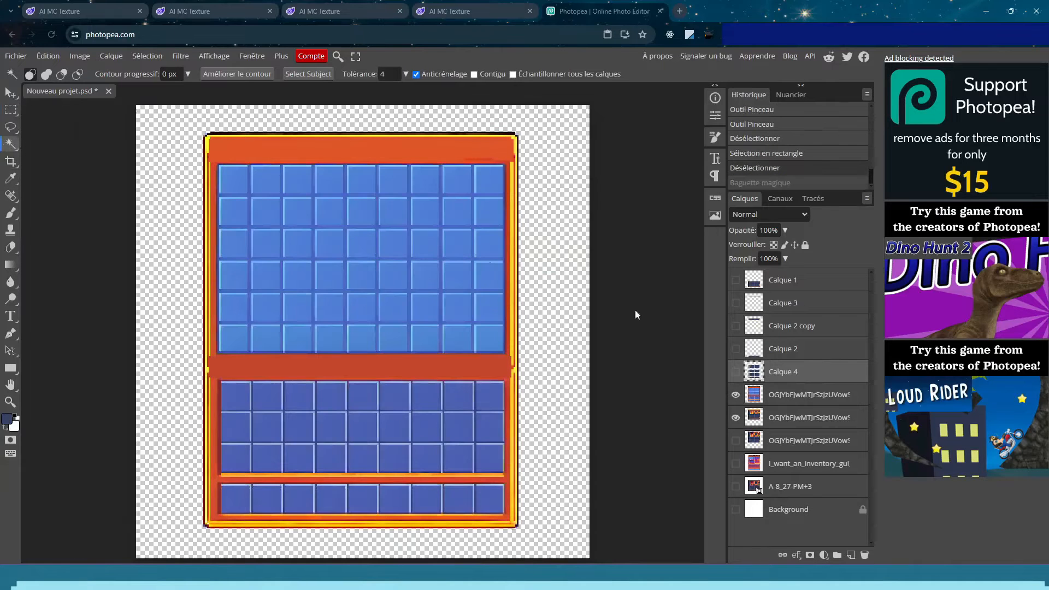
{"action": "left_click", "coordinate": [813, 394]}
{"action": "left_click", "coordinate": [273, 153]}
{"action": "left_click", "coordinate": [215, 193], "text": "shift"}
{"action": "left_click", "coordinate": [213, 193], "text": "shift"}
{"action": "left_click", "coordinate": [213, 191], "text": "shift"}
{"action": "left_click", "coordinate": [213, 187], "text": "shift"}
{"action": "left_click", "coordinate": [212, 184], "text": "shift"}
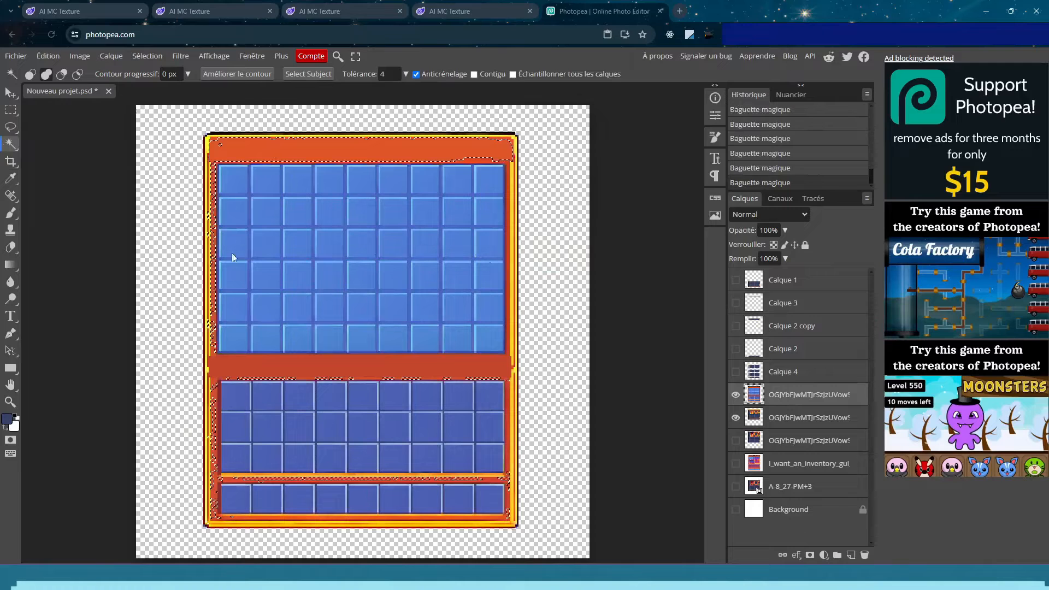
{"action": "left_click", "coordinate": [216, 366], "text": "shift"}
{"action": "left_click", "coordinate": [215, 385], "text": "shift"}
{"action": "left_click", "coordinate": [213, 386], "text": "shift"}
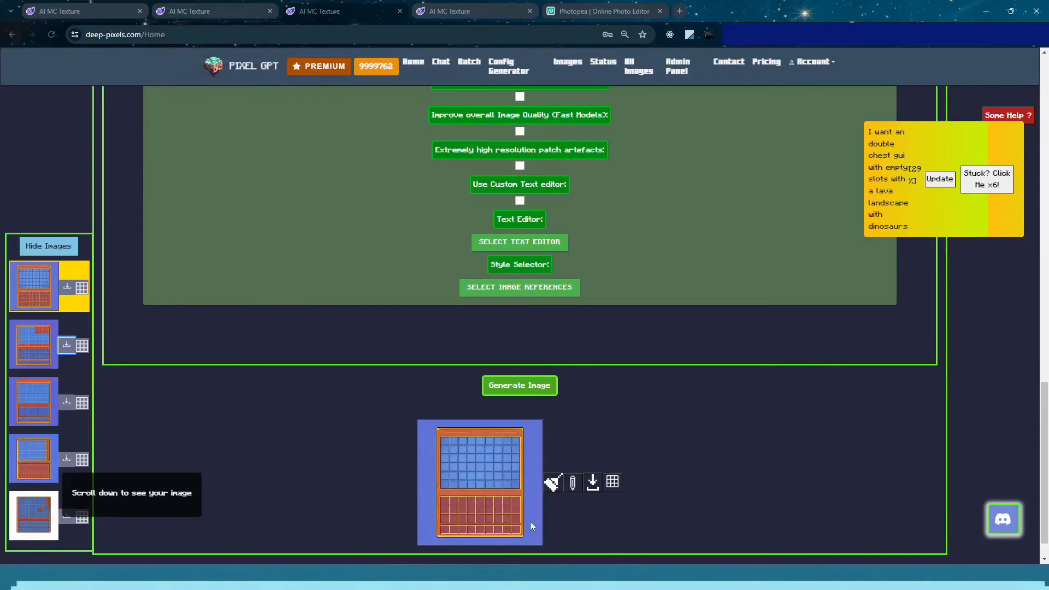
Download the generated chest GUI with red lower slots, place it in the Photopea project, and clear the leftover selection
{"action": "scroll", "coordinate": [568, 511], "scroll_direction": "down", "scroll_amount": 1}
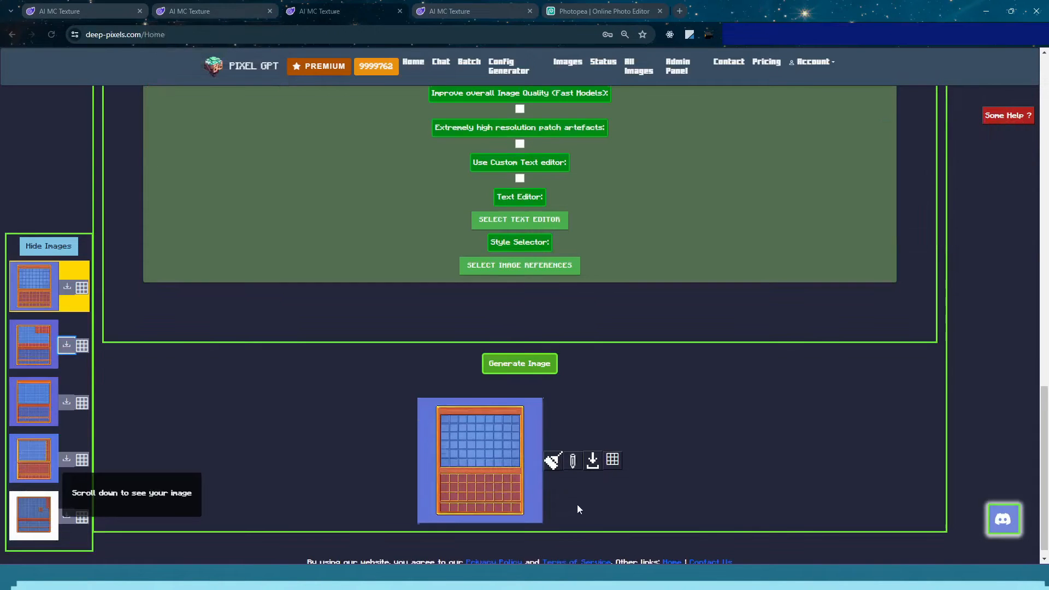
{"action": "left_click", "coordinate": [593, 462]}
{"action": "left_click", "coordinate": [601, 10]}
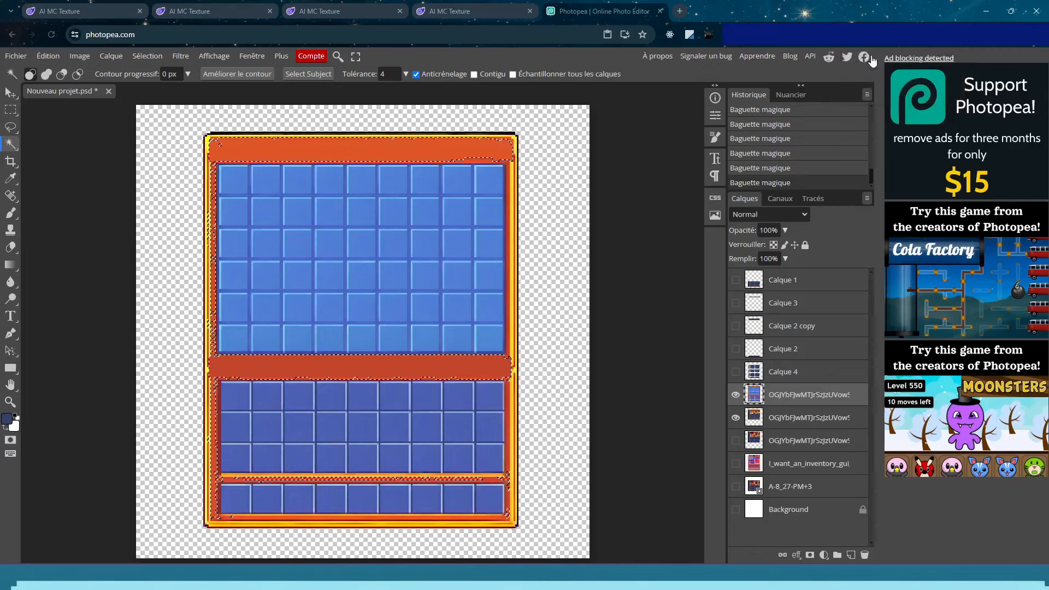
{"action": "left_click", "coordinate": [916, 80]}
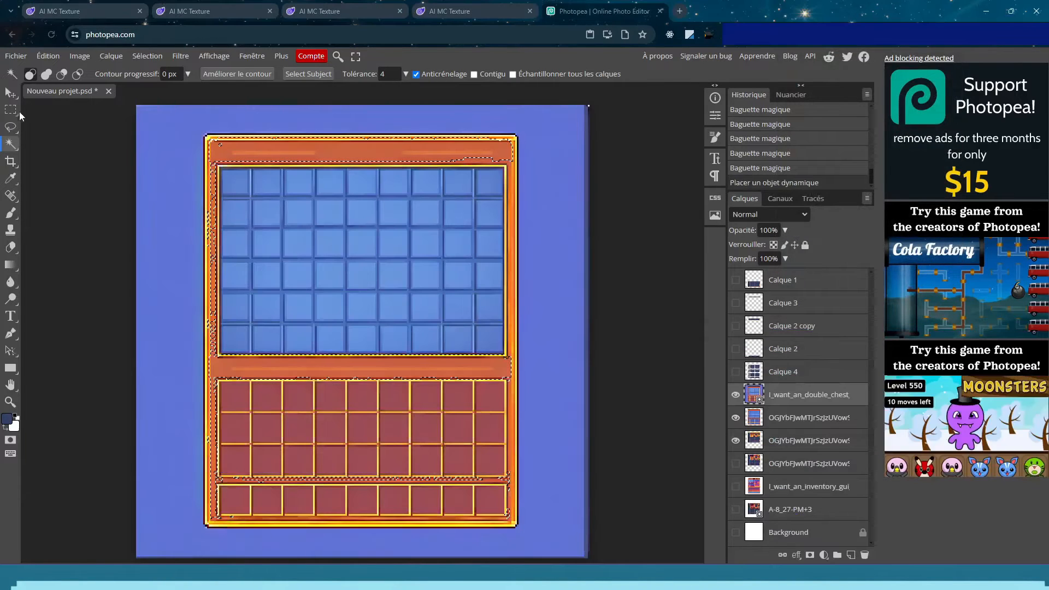
{"action": "left_click", "coordinate": [12, 111]}
{"action": "left_click", "coordinate": [94, 145]}
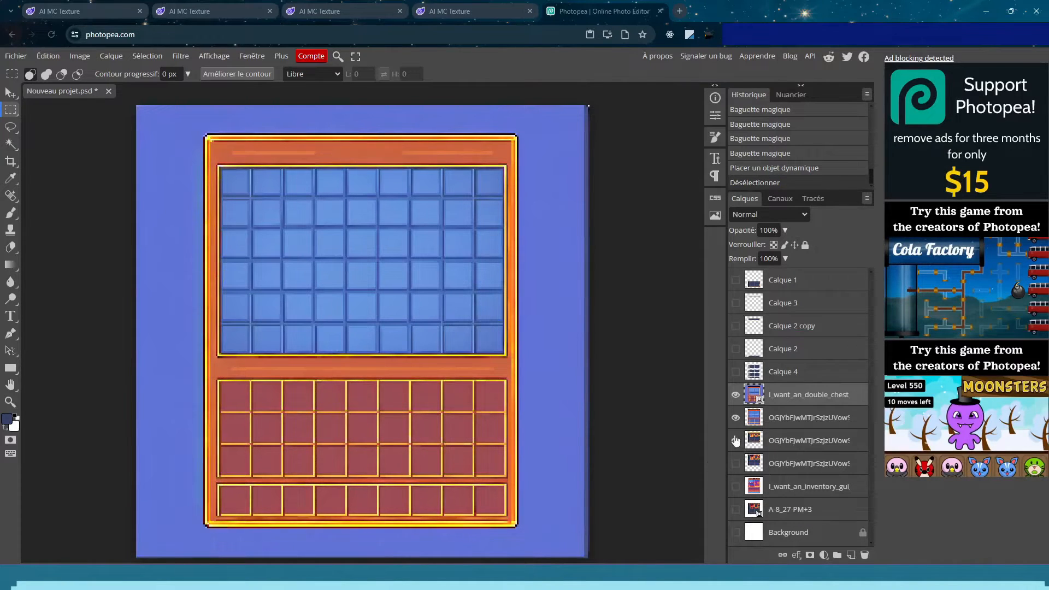
Move the lava dinosaur GUI layer above the new chest GUI layer and select the chest's orange frame with the Magic Wand
{"action": "left_click", "coordinate": [796, 446]}
{"action": "left_click_drag", "start_coordinate": [797, 447], "coordinate": [784, 395]}
{"action": "left_click", "coordinate": [737, 397]}
{"action": "left_click", "coordinate": [736, 396]}
{"action": "left_click", "coordinate": [737, 396]}
{"action": "left_click", "coordinate": [737, 396]}
{"action": "key", "text": "i"}
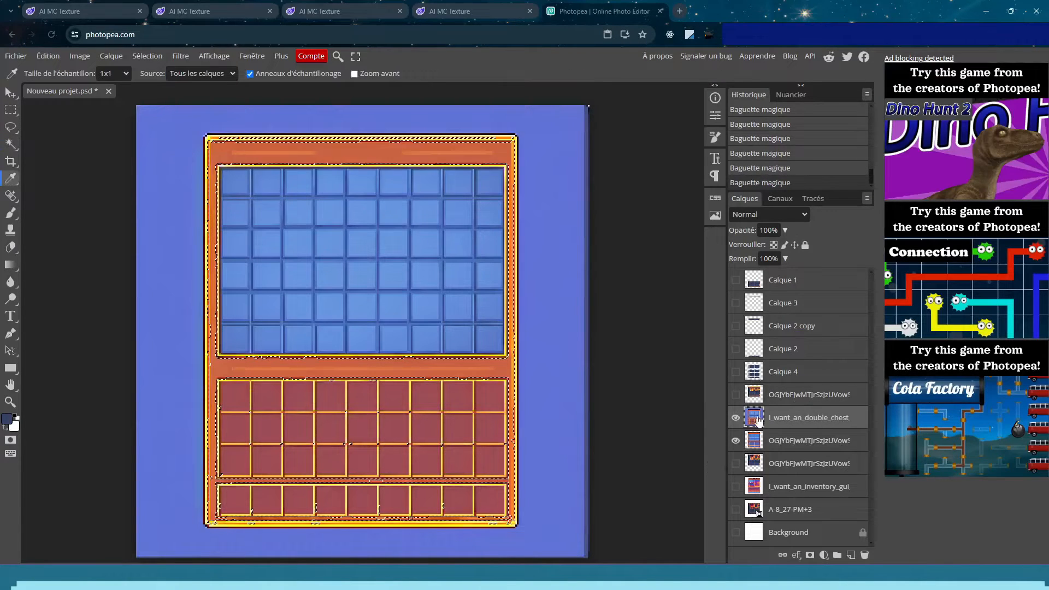
Sample the dinosaur GUI's brown frame color, brush it over the selected frame on a new layer, and hide that layer
{"action": "left_click", "coordinate": [736, 395]}
{"action": "left_click", "coordinate": [467, 149]}
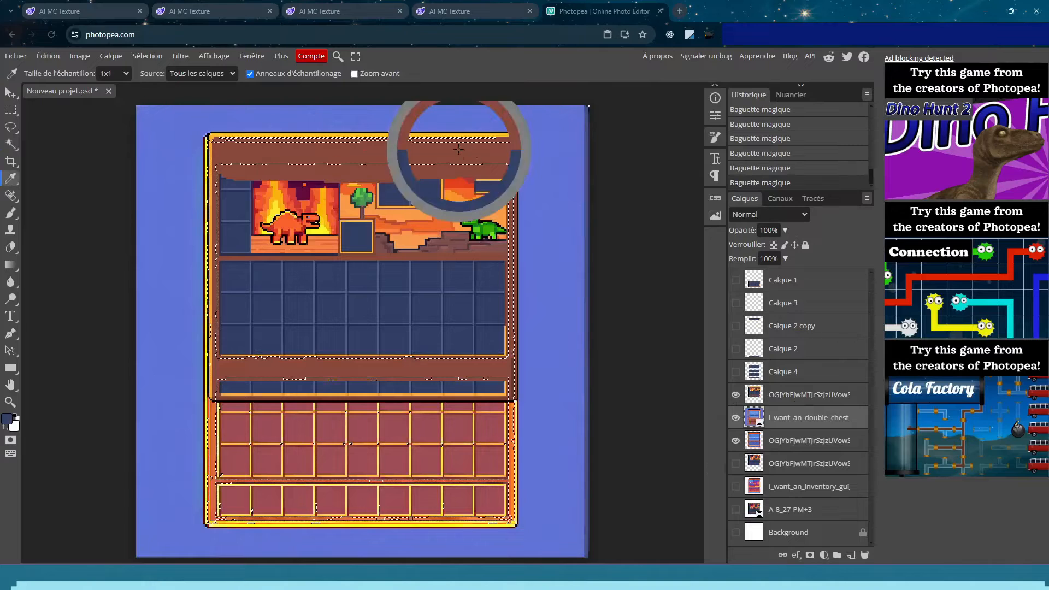
{"action": "left_click", "coordinate": [736, 418]}
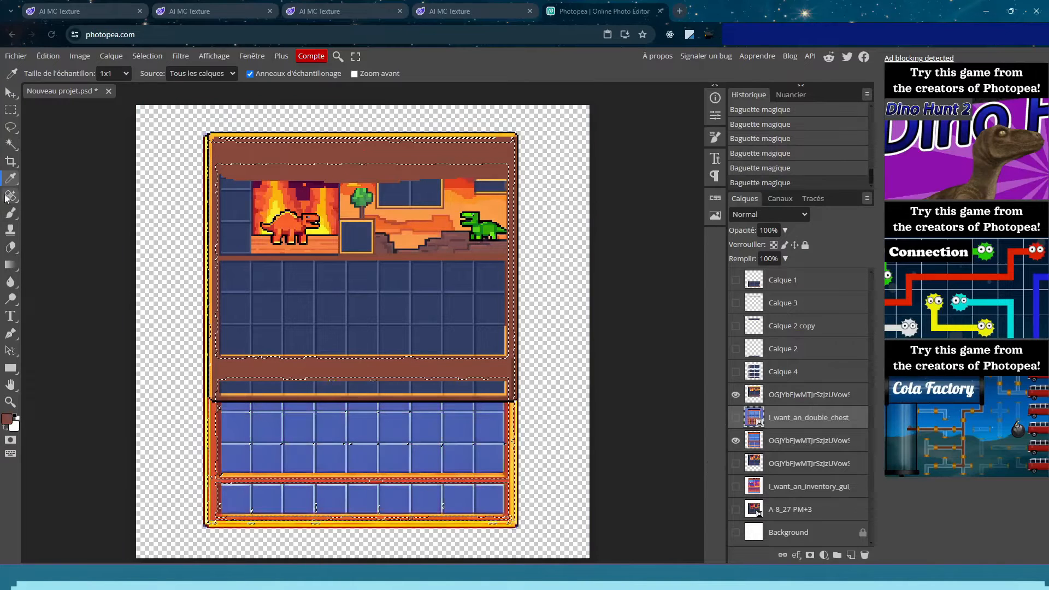
{"action": "left_click", "coordinate": [117, 57]}
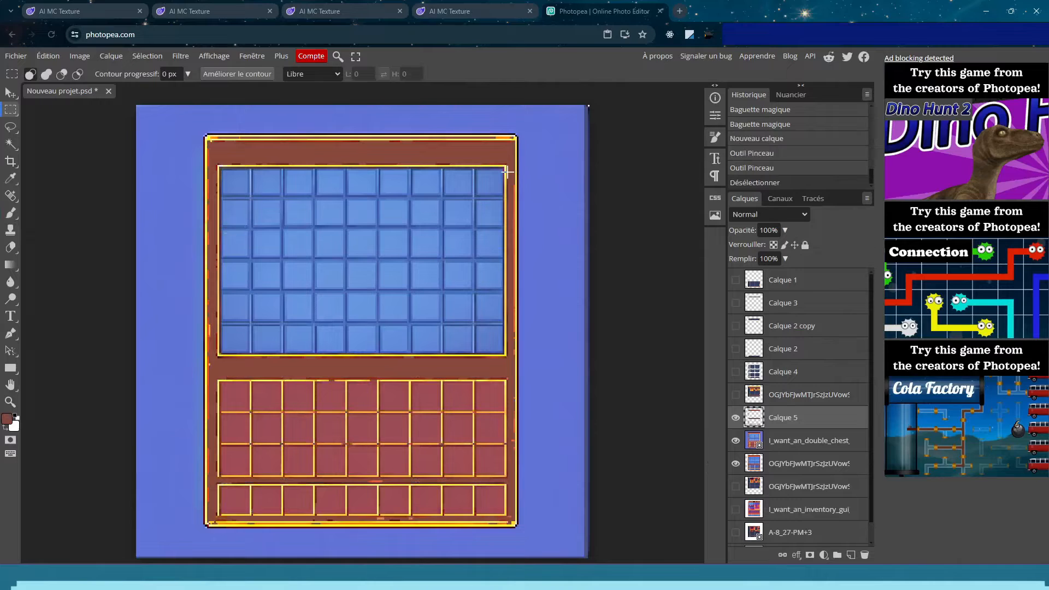
{"action": "left_click", "coordinate": [736, 418]}
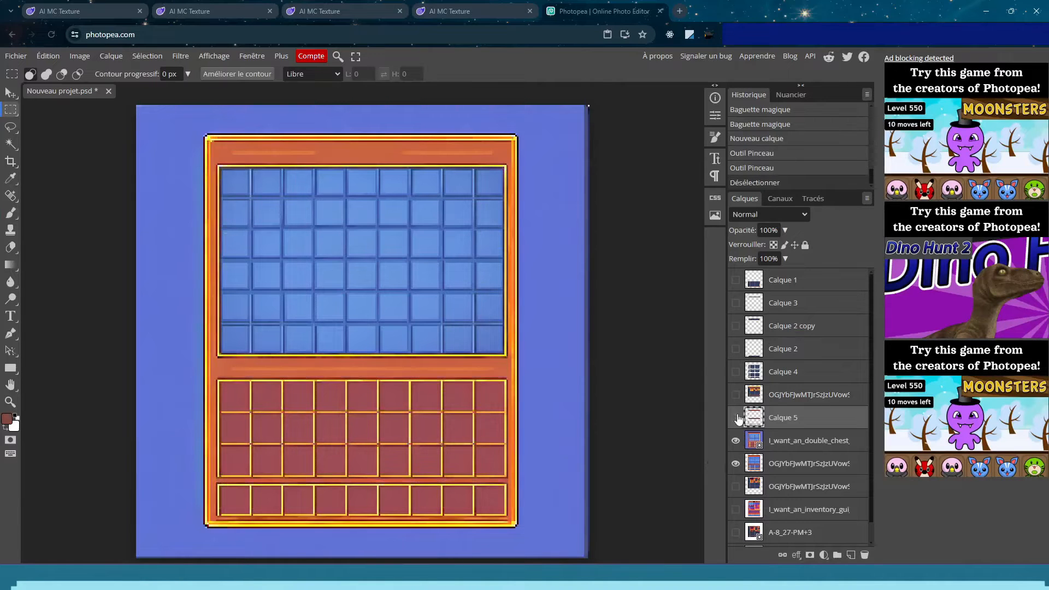
Switch back to Pixel GPT, open the image references, and generate more double chest GUI images
{"action": "left_click", "coordinate": [446, 10]}
{"action": "left_click", "coordinate": [344, 10]}
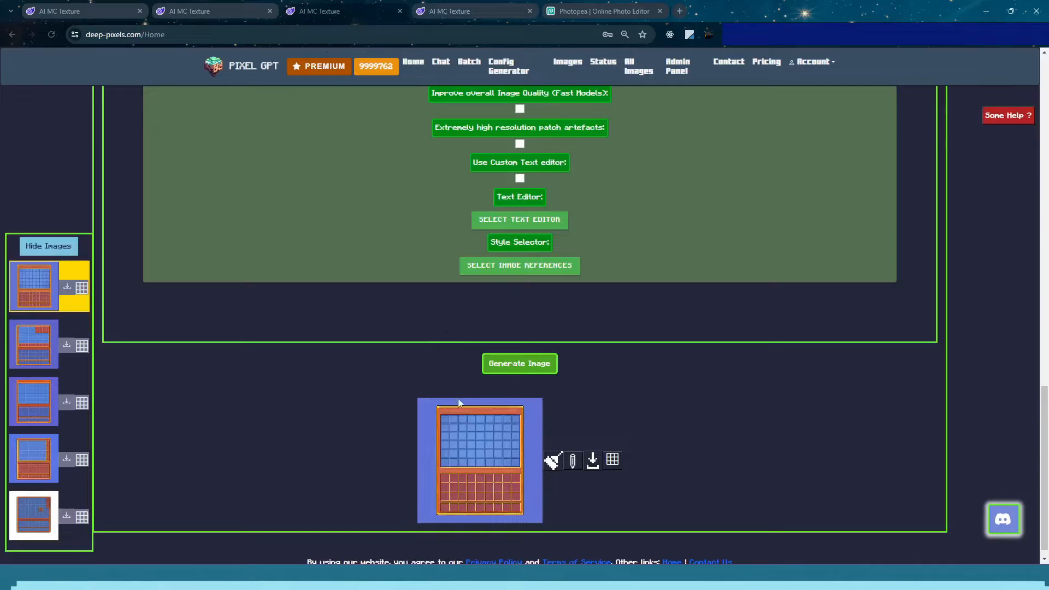
{"action": "left_click", "coordinate": [510, 266]}
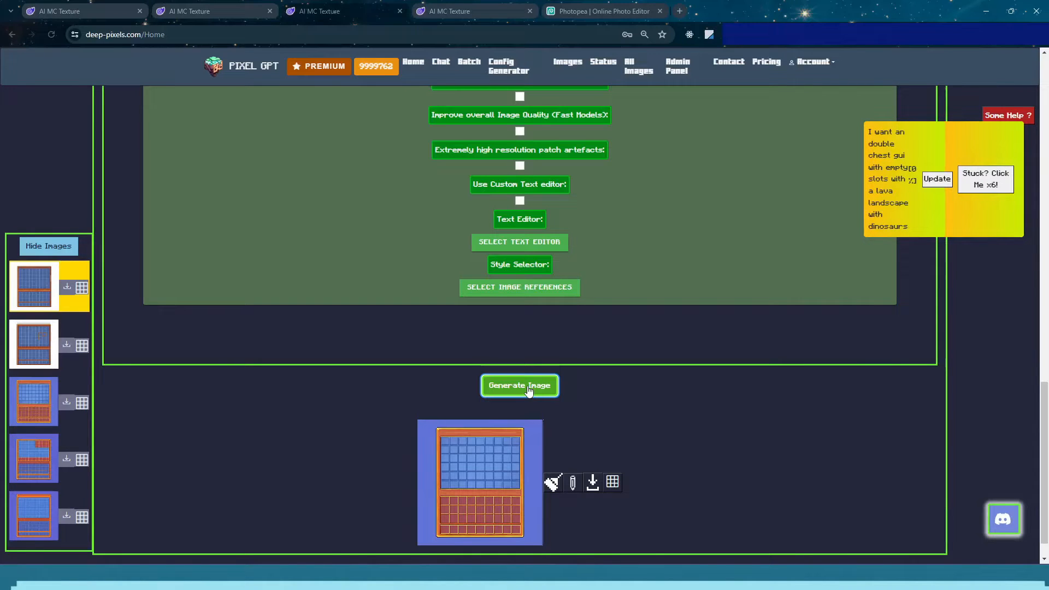
Download the newest generated chest GUI on a white background and inspect its slot layout in the image viewer
{"action": "left_click", "coordinate": [66, 287]}
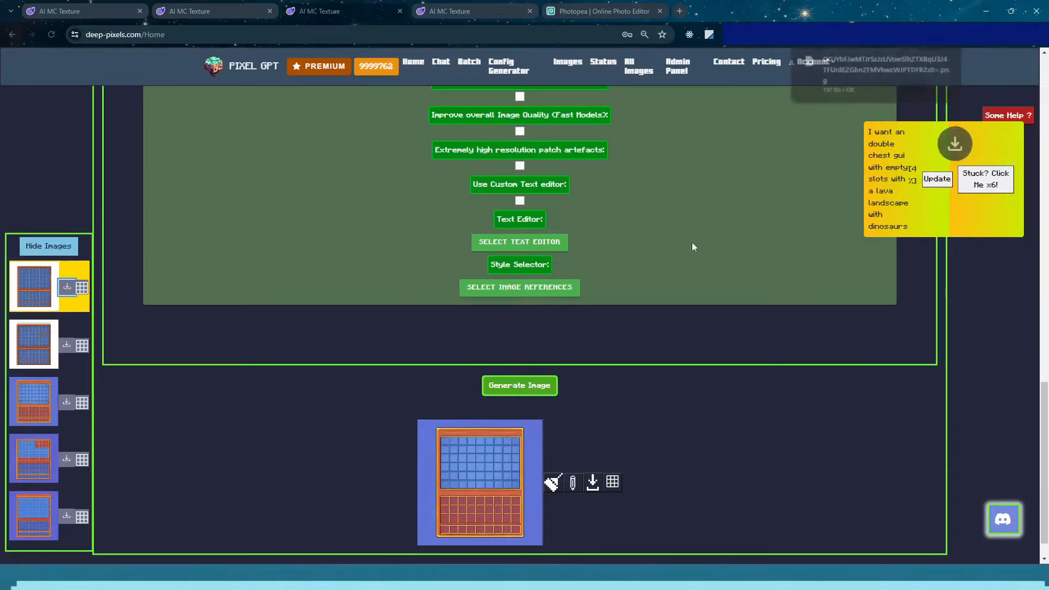
{"action": "left_click", "coordinate": [862, 64]}
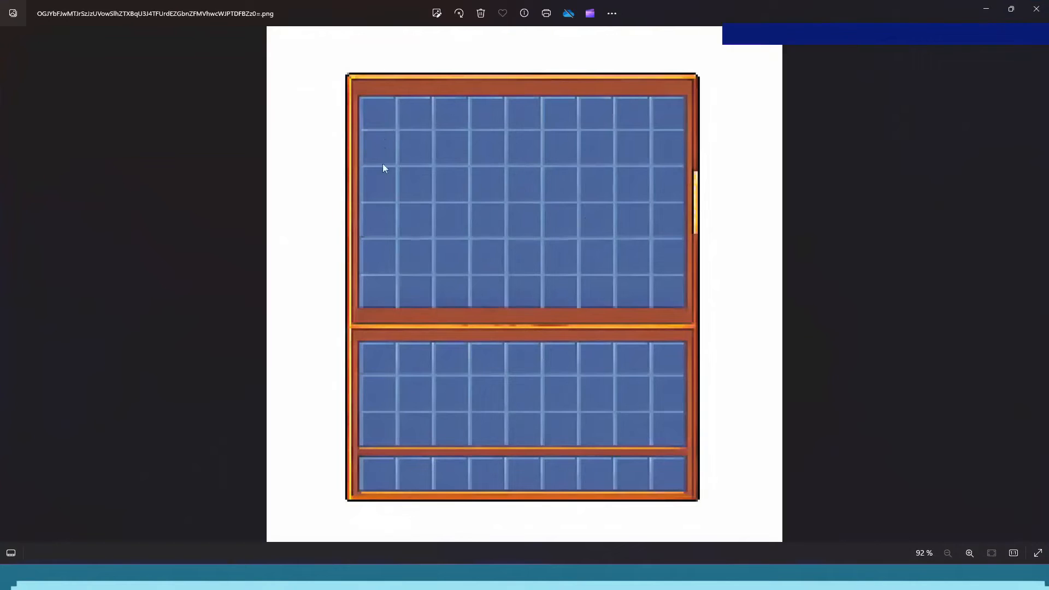
{"action": "left_click", "coordinate": [1037, 9]}
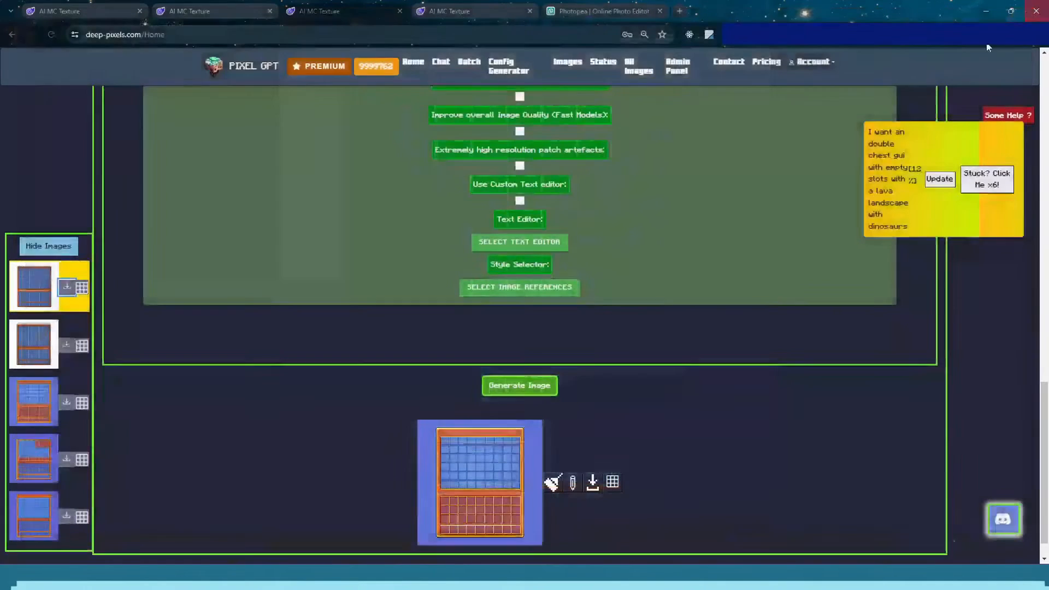
Turn off Use Color Style in the image references and open the MC Any GUI 256 model category
{"action": "left_click", "coordinate": [507, 290]}
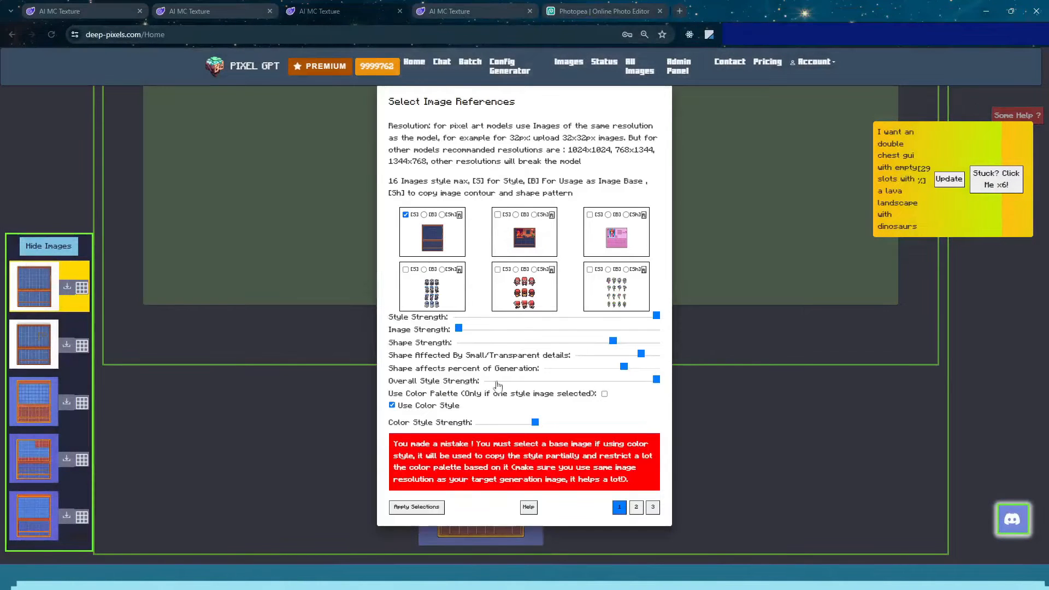
{"action": "left_click", "coordinate": [392, 407]}
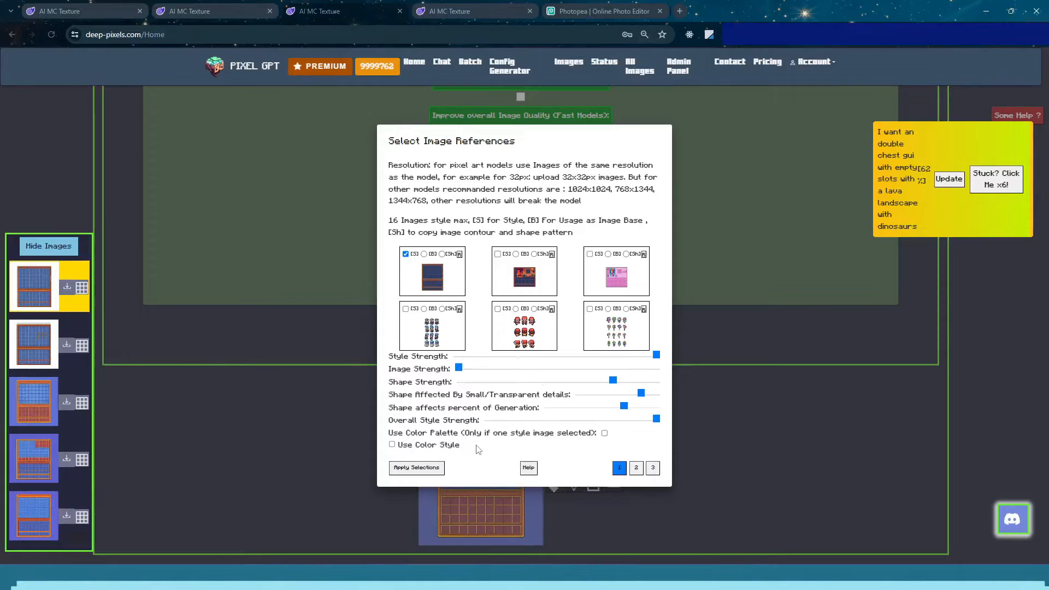
{"action": "left_click", "coordinate": [352, 412]}
{"action": "mouse_move", "coordinate": [499, 478]}
{"action": "left_mouse_down"}
{"action": "mouse_move", "coordinate": [481, 474]}
{"action": "mouse_move", "coordinate": [492, 462]}
{"action": "mouse_move", "coordinate": [491, 471]}
{"action": "left_mouse_up"}
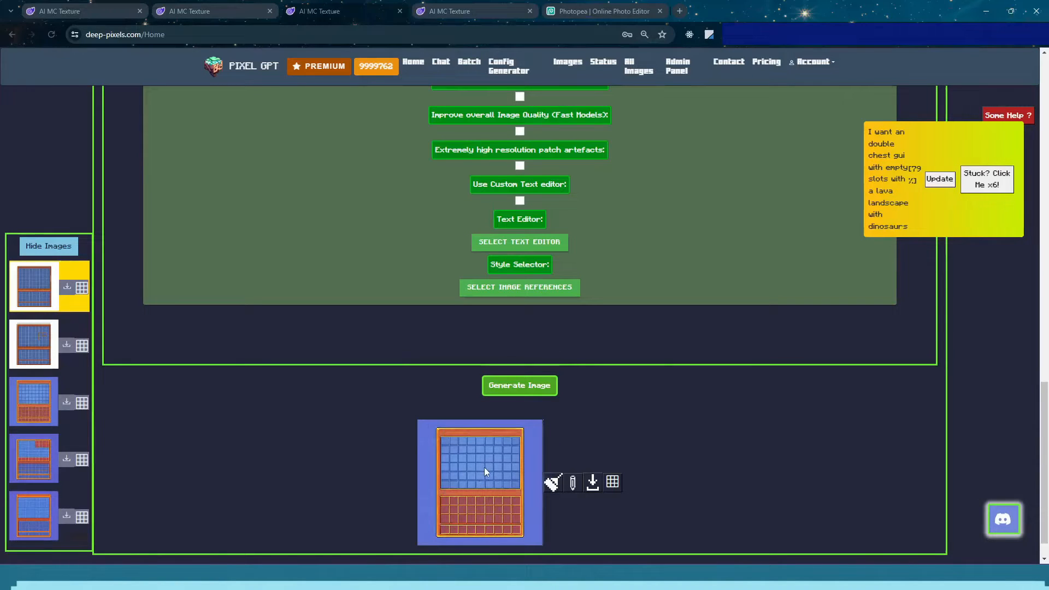
{"action": "scroll", "coordinate": [412, 361], "scroll_direction": "up", "scroll_amount": 10}
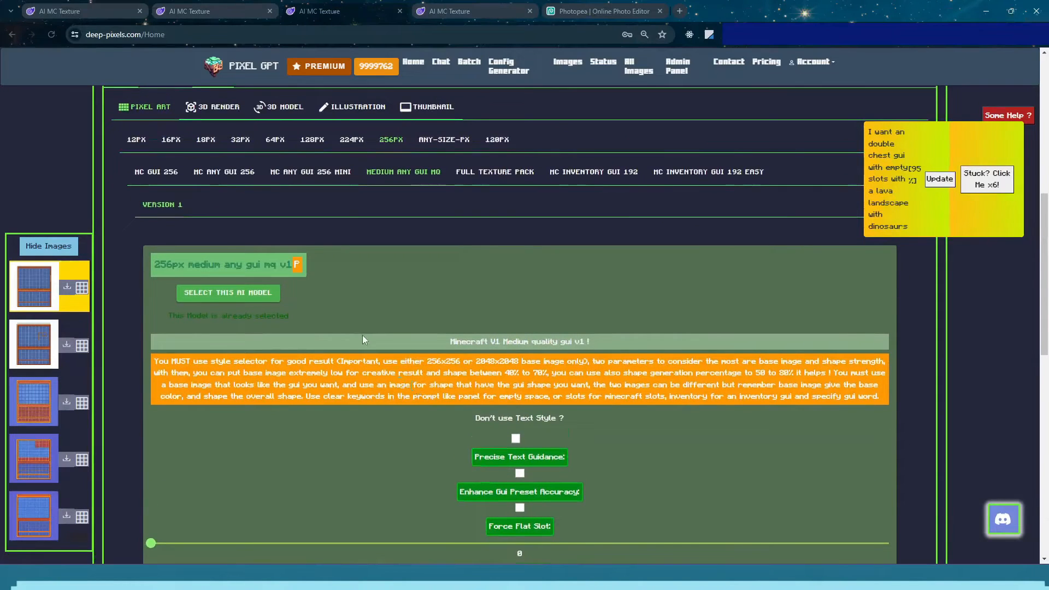
{"action": "left_click", "coordinate": [224, 172]}
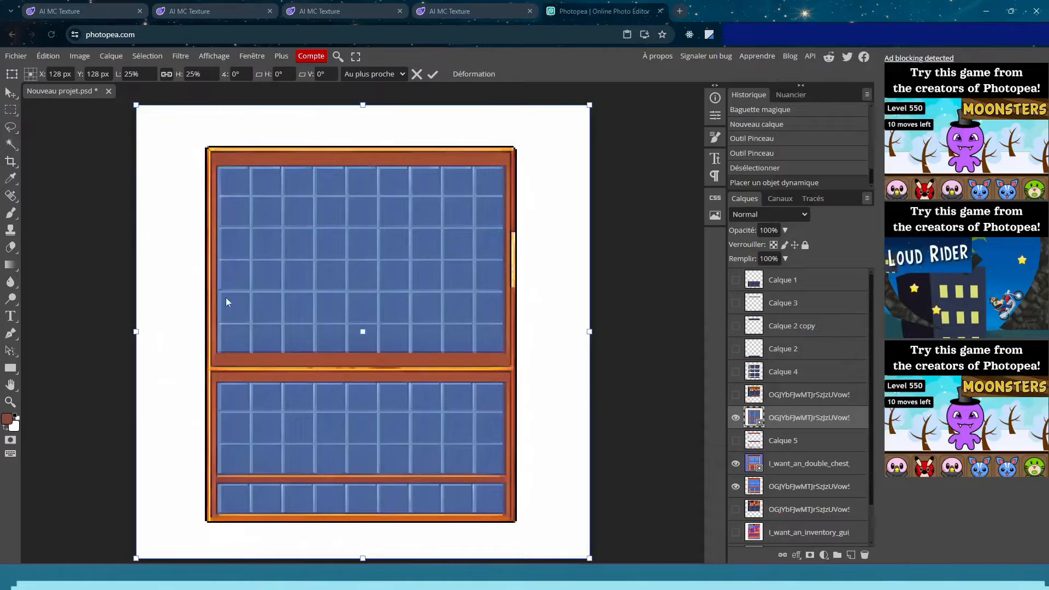
Place the downloaded white-background chest GUI in the Photopea project and export it as a 256 × 256 px PNG
{"action": "left_click", "coordinate": [11, 126]}
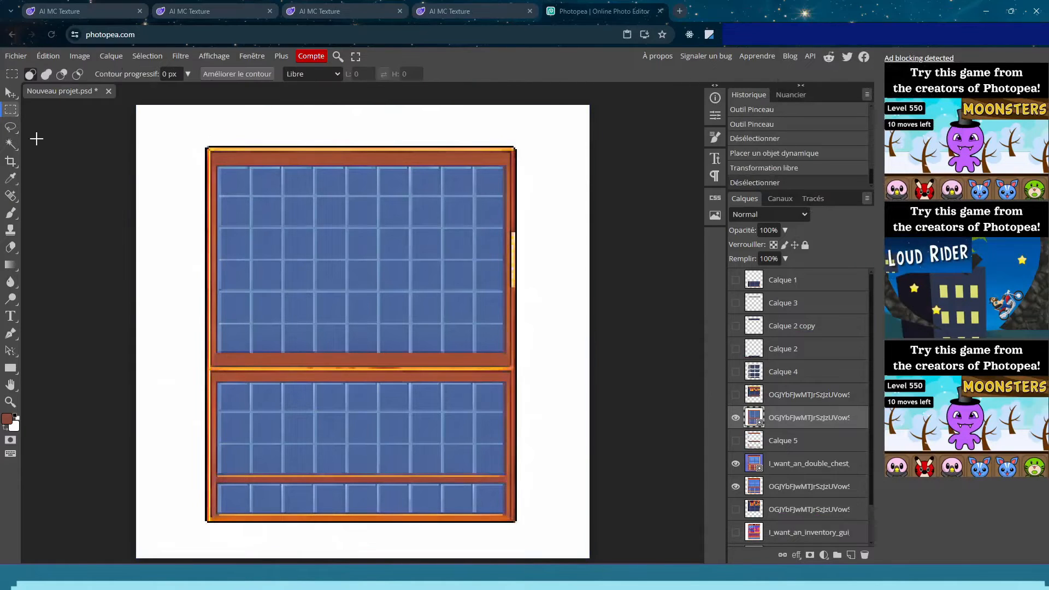
{"action": "left_click", "coordinate": [15, 56]}
{"action": "mouse_move", "coordinate": [82, 216]}
{"action": "left_click", "coordinate": [137, 215]}
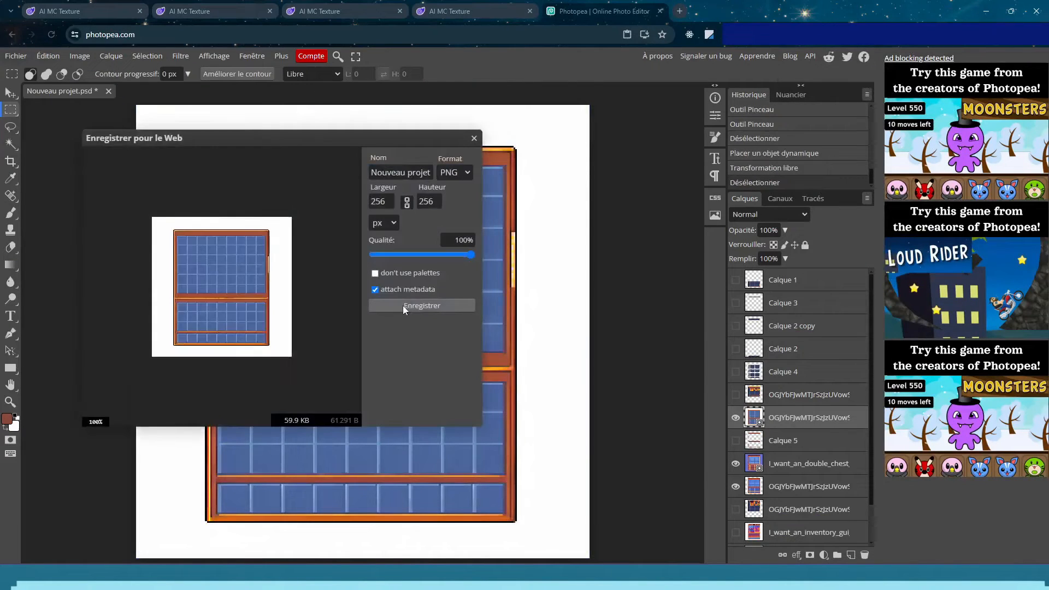
{"action": "left_click", "coordinate": [402, 306]}
Upload the exported Nouveau projet (4).png to the Pixel GPT reference images
{"action": "left_click", "coordinate": [332, 5]}
{"action": "left_click", "coordinate": [481, 6]}
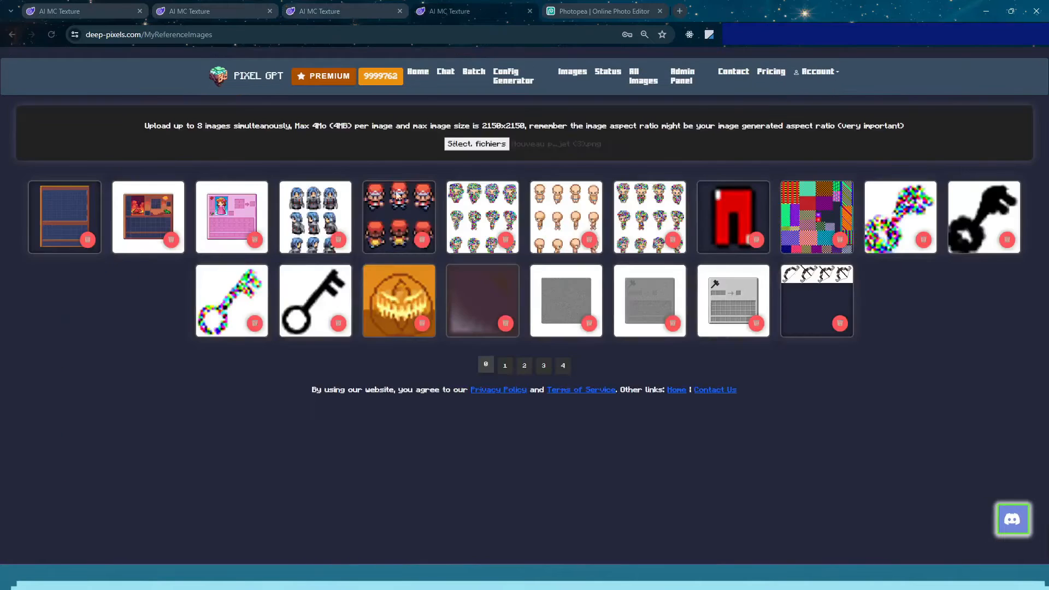
{"action": "left_click", "coordinate": [474, 147]}
{"action": "double_click", "coordinate": [222, 98]}
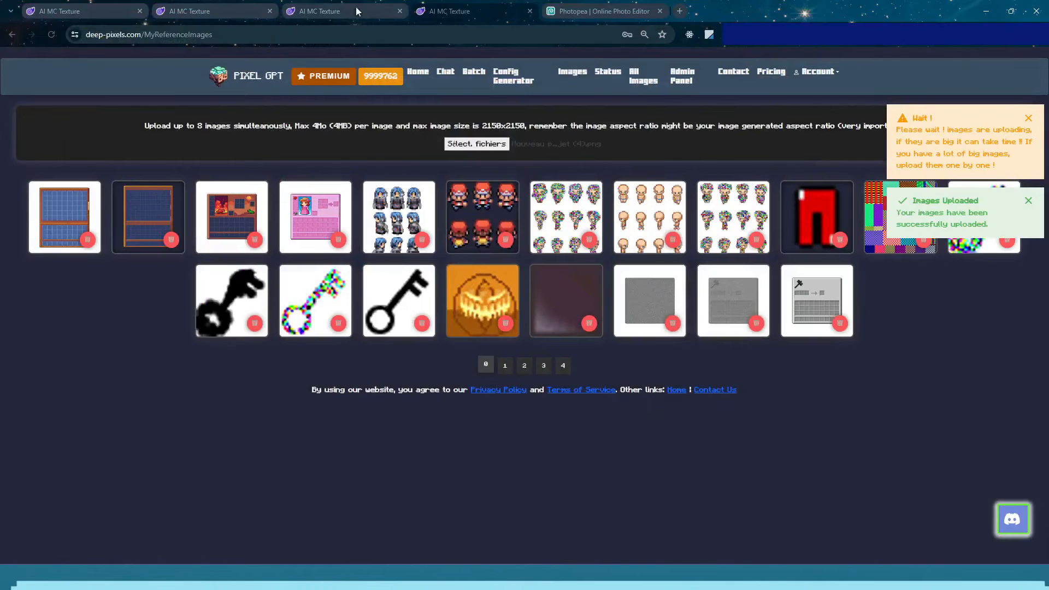
Return to the Pixel GPT generator and open the Version 4 settings of the MC Any GUI 256 model
{"action": "left_click", "coordinate": [349, 6]}
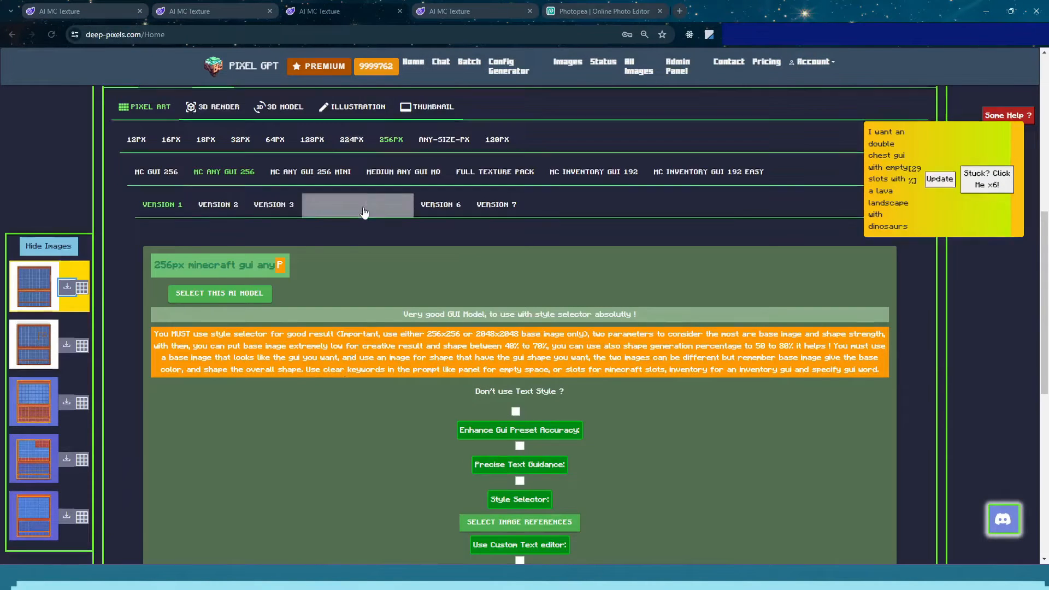
{"action": "left_click", "coordinate": [339, 213]}
{"action": "scroll", "coordinate": [292, 416], "scroll_direction": "down", "scroll_amount": 5}
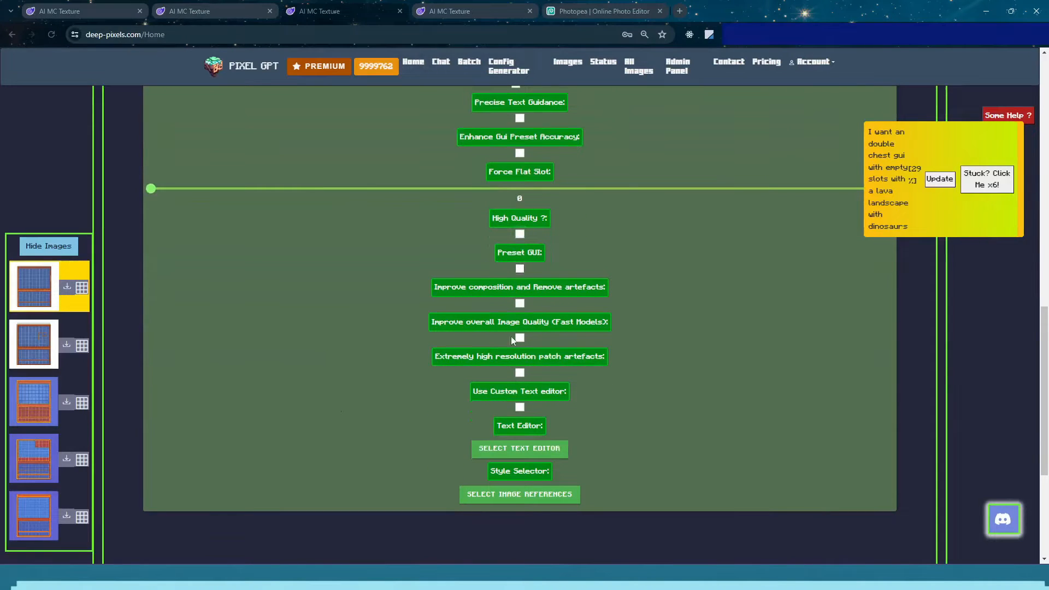
Apply the newly uploaded chest GUI as base image, with slightly higher image strength and reduced shape strength and shape generation percentage
{"action": "left_click", "coordinate": [509, 492]}
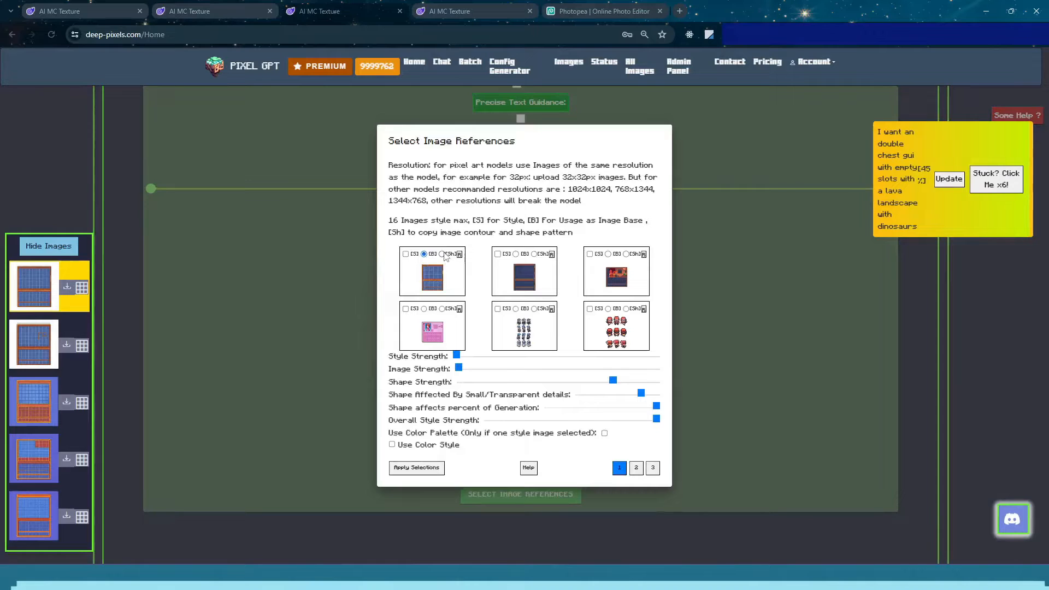
{"action": "left_click_drag", "start_coordinate": [459, 370], "coordinate": [479, 372]}
{"action": "left_click_drag", "start_coordinate": [612, 382], "coordinate": [595, 386]}
{"action": "left_click_drag", "start_coordinate": [659, 408], "coordinate": [624, 410]}
{"action": "left_click", "coordinate": [416, 468]}
Select the 256px minecraft gui any v4 model and generate the double chest GUI with it
{"action": "scroll", "coordinate": [392, 430], "scroll_direction": "up", "scroll_amount": 13}
{"action": "scroll", "coordinate": [399, 424], "scroll_direction": "down", "scroll_amount": 10}
{"action": "scroll", "coordinate": [373, 352], "scroll_direction": "up", "scroll_amount": 3}
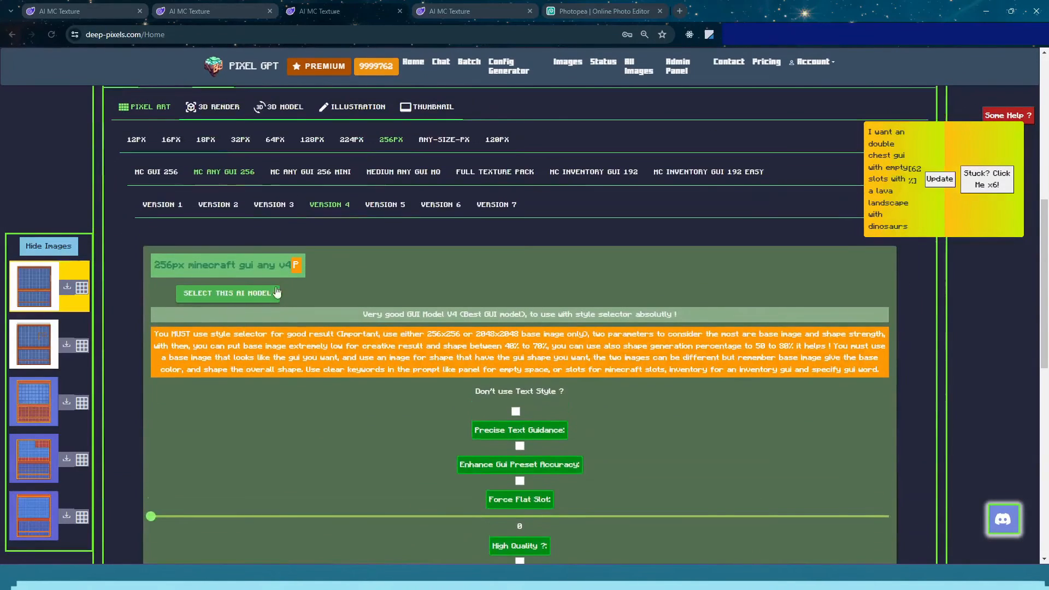
{"action": "left_click", "coordinate": [244, 292]}
{"action": "scroll", "coordinate": [474, 379], "scroll_direction": "down", "scroll_amount": 10}
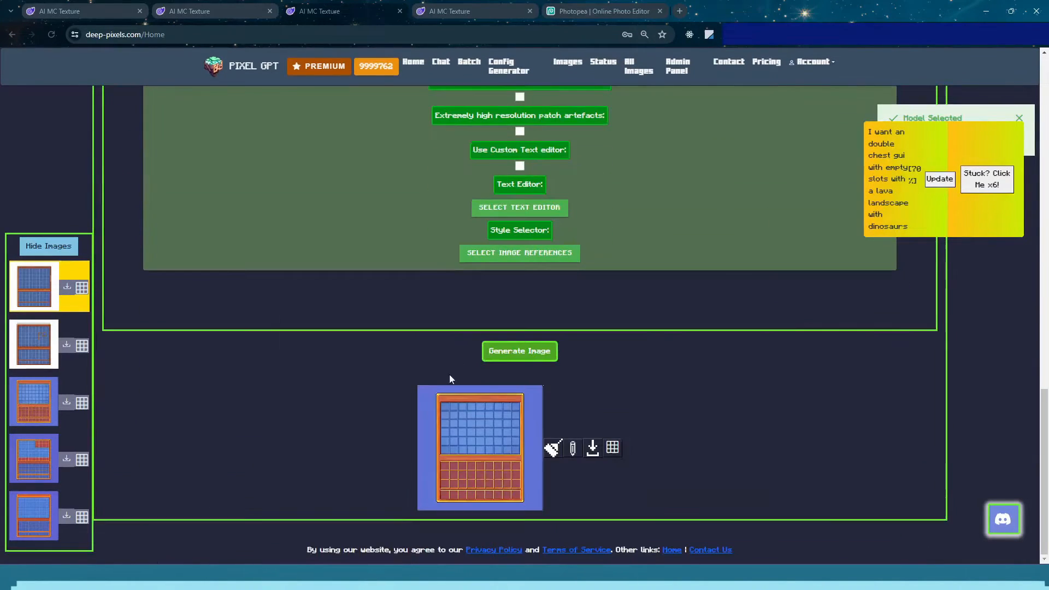
{"action": "left_click", "coordinate": [514, 356]}
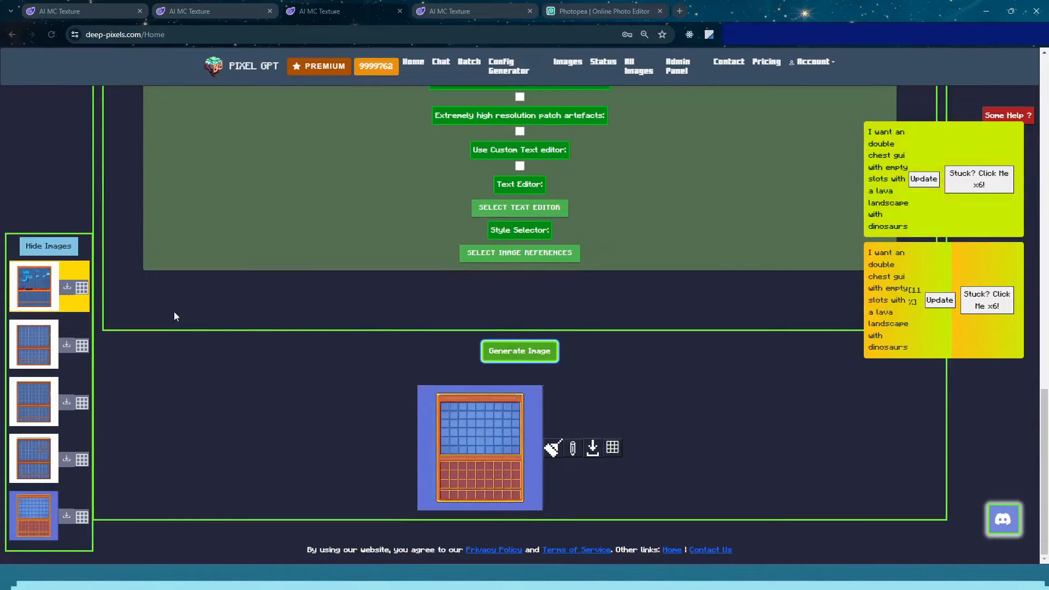
Download the newest chest GUI with dinosaurs and a lava strip and open it in the image viewer
{"action": "left_click", "coordinate": [66, 286]}
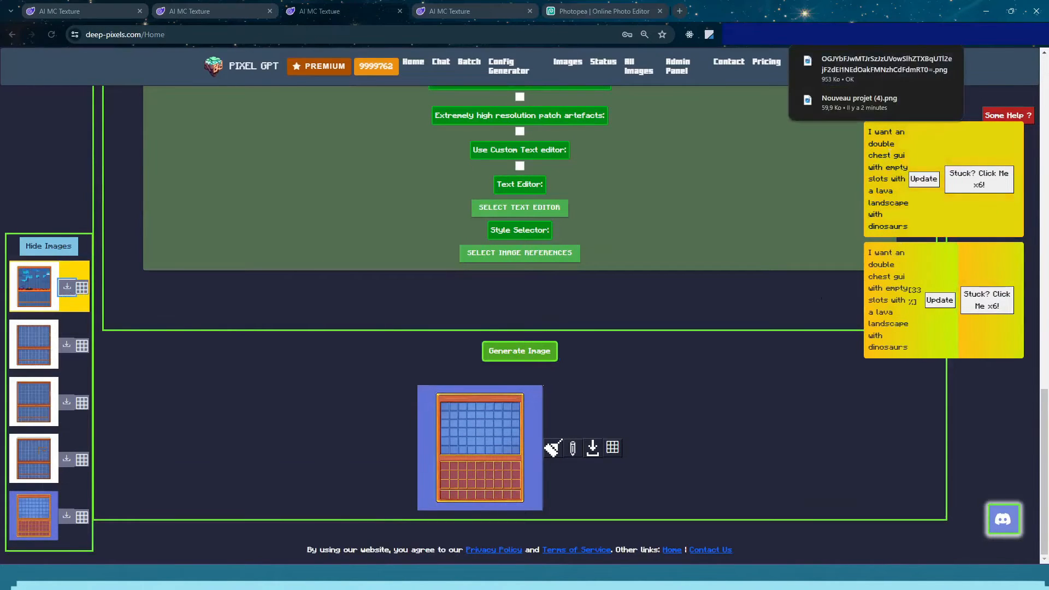
{"action": "left_click", "coordinate": [882, 70]}
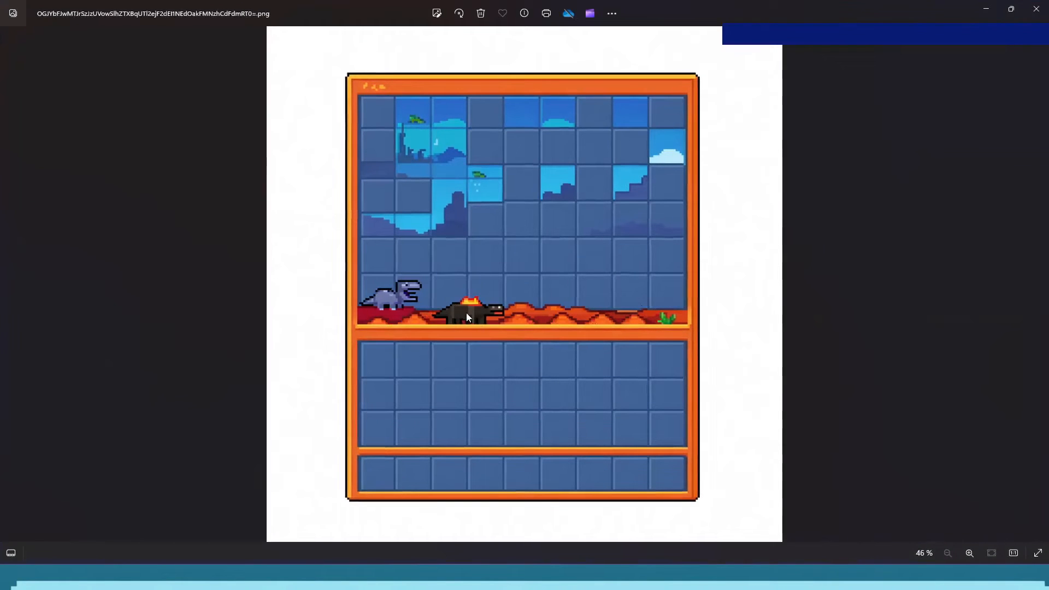
Examine the dinosaur double chest image up close, including its slots and lava strip, then close it
{"action": "scroll", "coordinate": [476, 366], "scroll_direction": "up", "scroll_amount": 2}
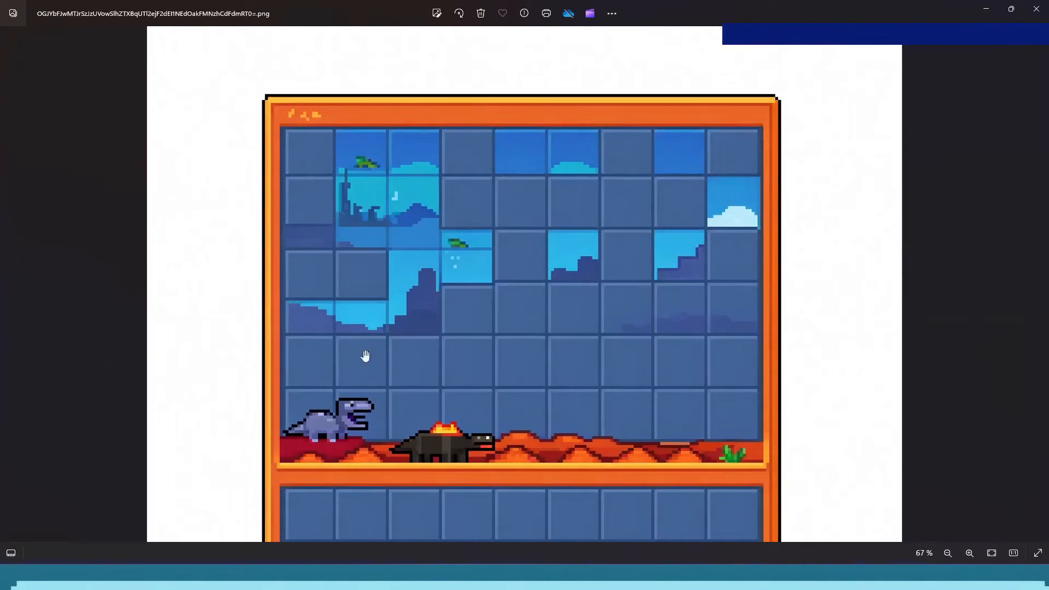
{"action": "scroll", "coordinate": [475, 378], "scroll_direction": "down", "scroll_amount": 2}
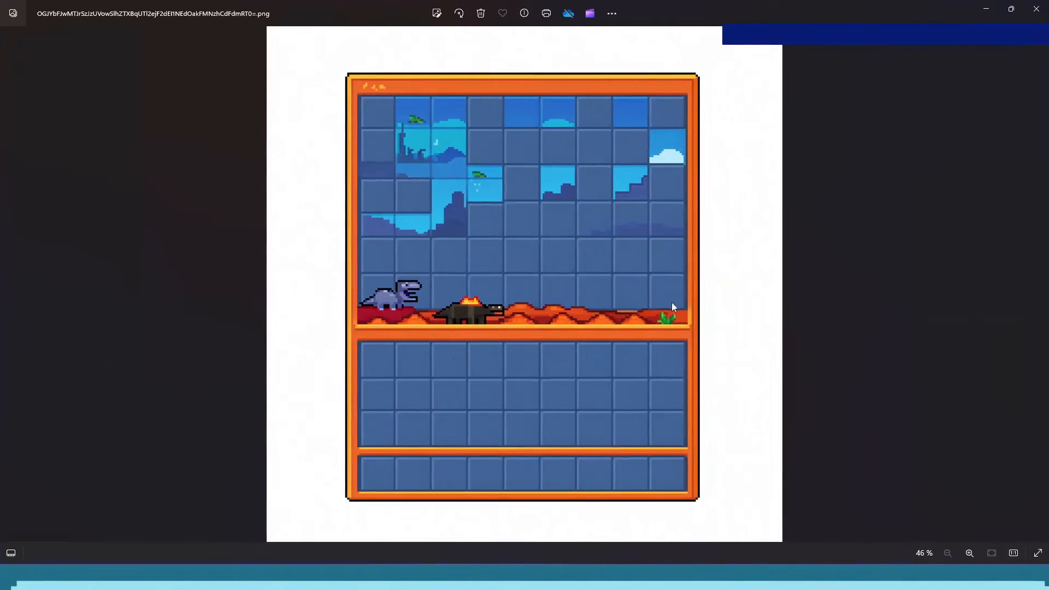
{"action": "left_click", "coordinate": [1037, 9]}
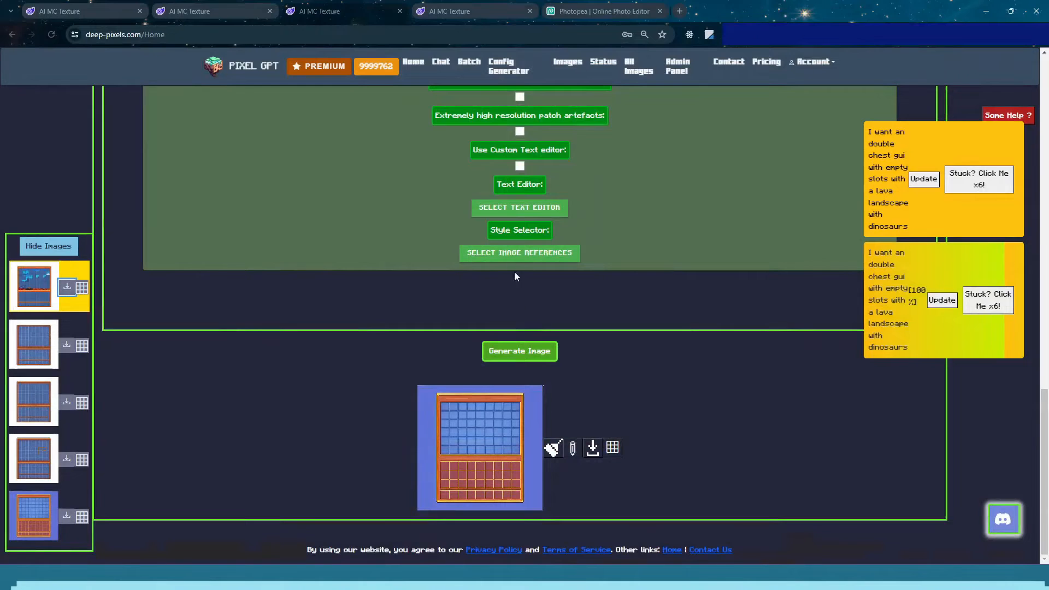
Increase the Image Strength slightly in the image reference settings and generate a new image
{"action": "left_click", "coordinate": [507, 256]}
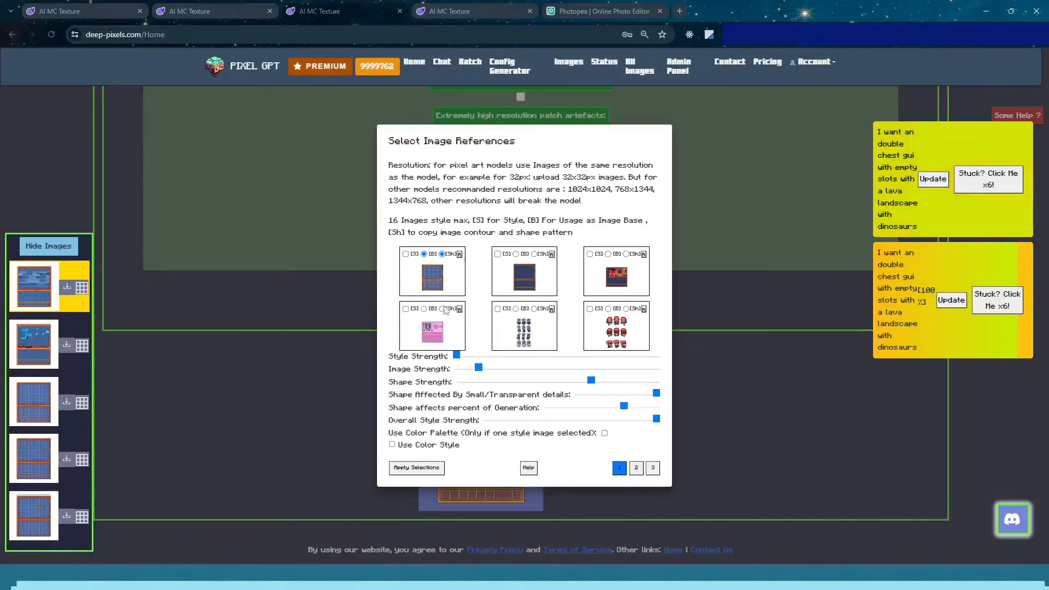
{"action": "left_click_drag", "start_coordinate": [478, 367], "coordinate": [498, 368]}
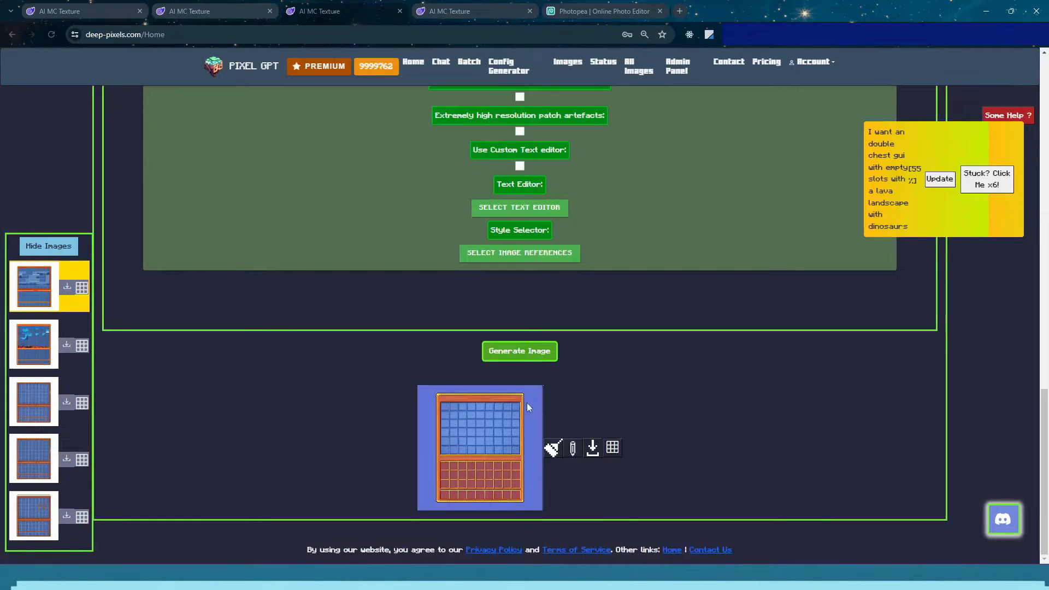
{"action": "left_click", "coordinate": [524, 353]}
Download the newest image in the generated images list, examine its slots and landscape up close, and close it
{"action": "left_click", "coordinate": [71, 288]}
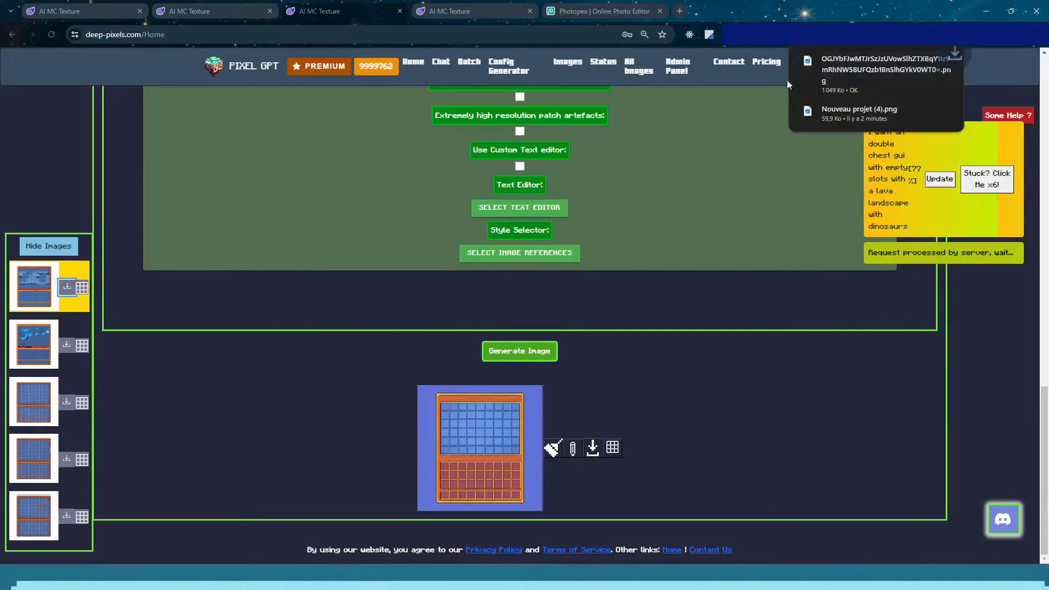
{"action": "left_click", "coordinate": [856, 73]}
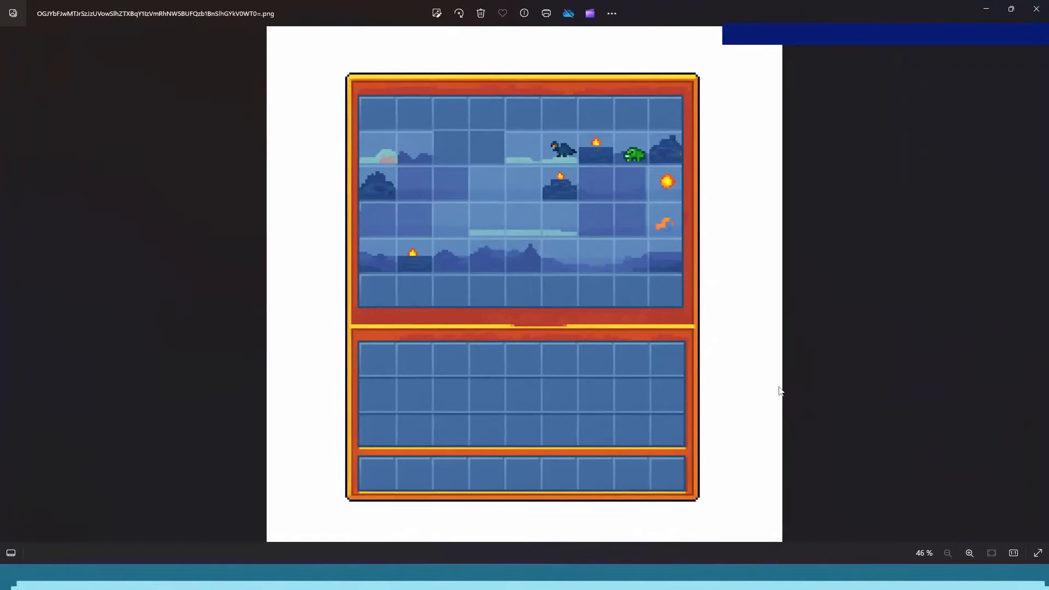
{"action": "scroll", "coordinate": [654, 344], "scroll_direction": "up", "scroll_amount": 5}
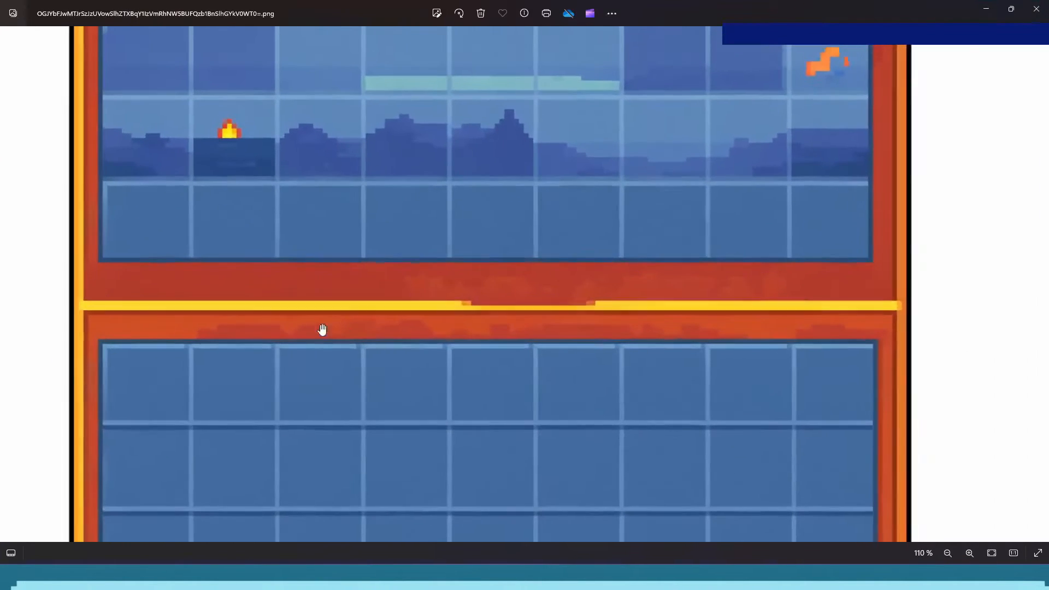
{"action": "scroll", "coordinate": [756, 313], "scroll_direction": "down", "scroll_amount": 3}
{"action": "scroll", "coordinate": [756, 313], "scroll_direction": "down", "scroll_amount": 3}
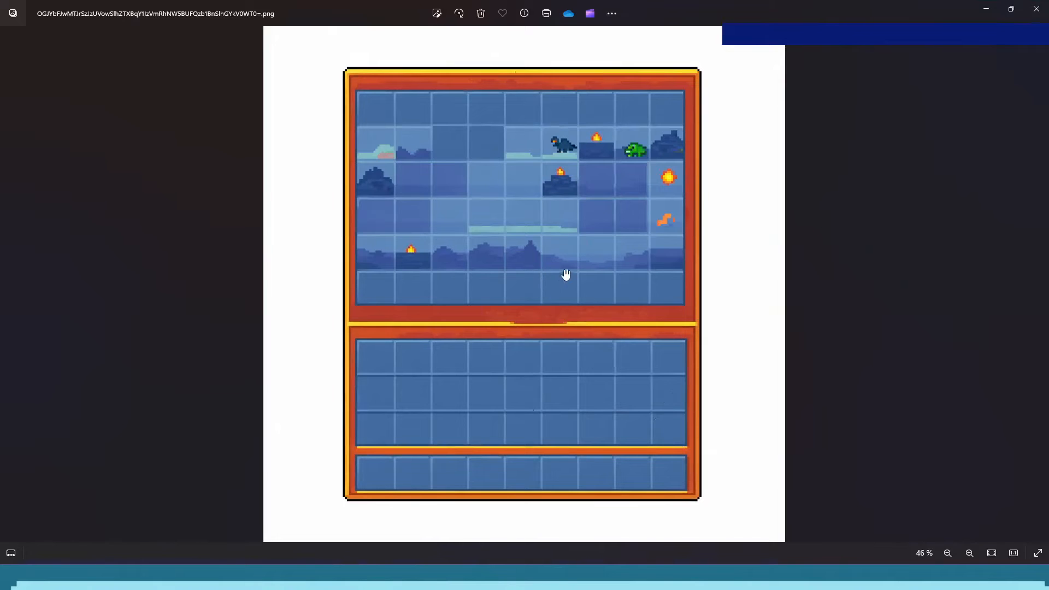
{"action": "left_click", "coordinate": [1036, 9]}
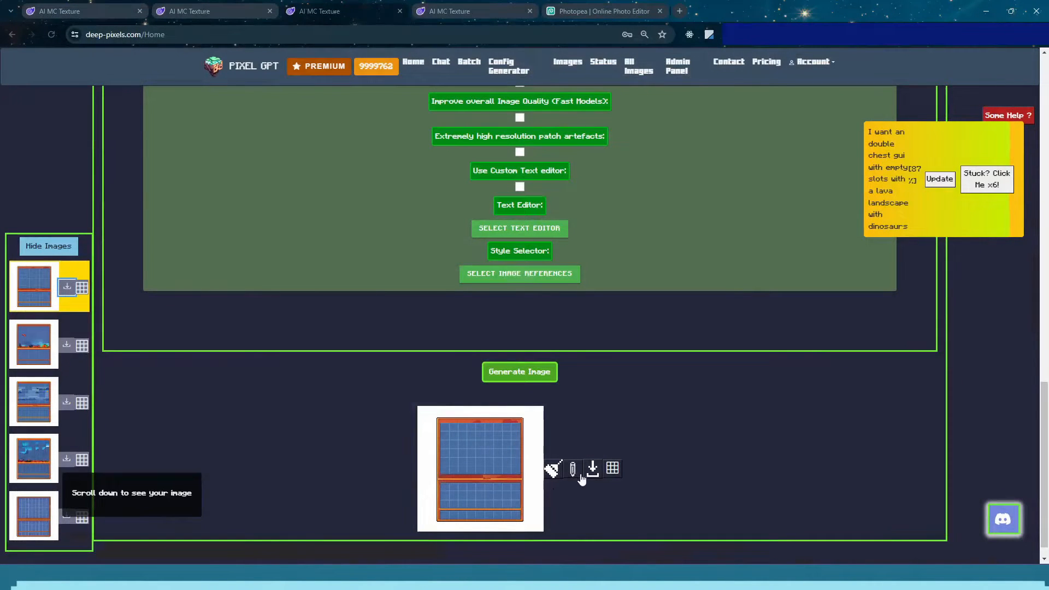
Download the generated double chest image displayed below the form and open it from its download folder
{"action": "scroll", "coordinate": [582, 479], "scroll_direction": "down", "scroll_amount": 1}
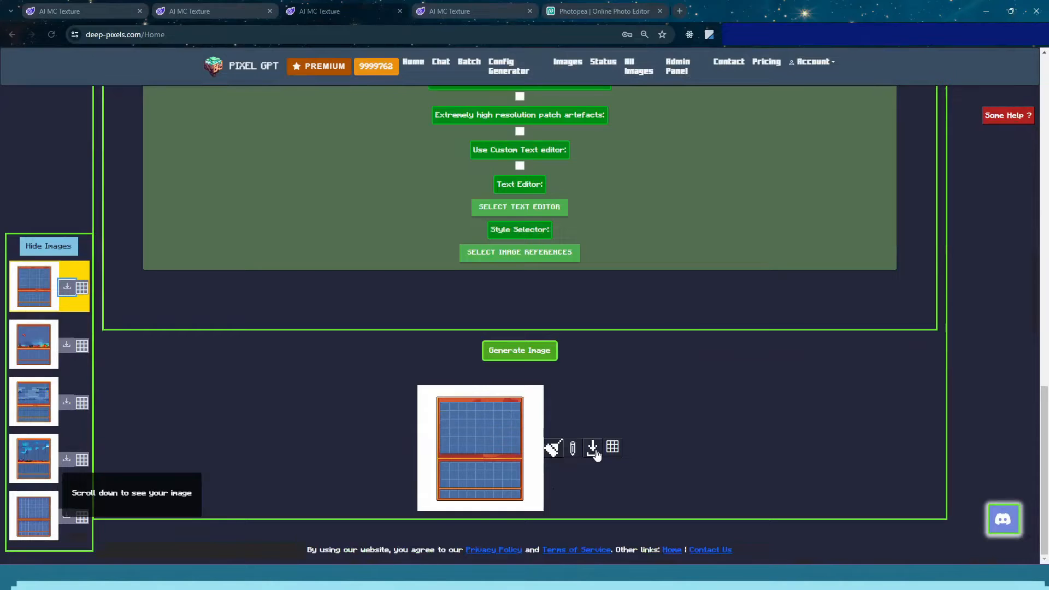
{"action": "left_click", "coordinate": [594, 449]}
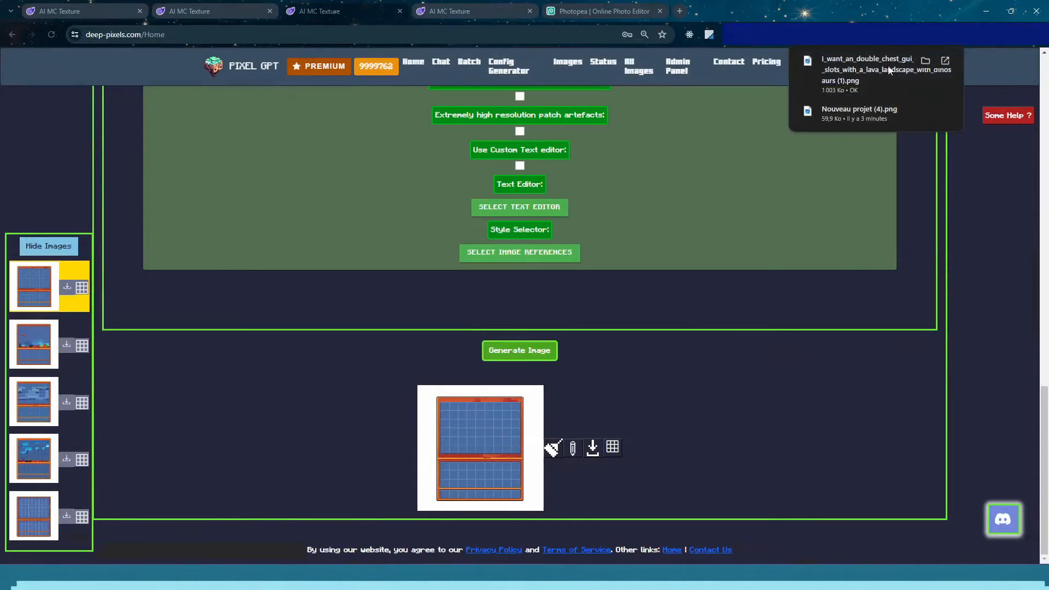
{"action": "left_click", "coordinate": [926, 60]}
{"action": "left_click_drag", "start_coordinate": [811, 347], "coordinate": [734, 159]}
{"action": "double_click", "coordinate": [674, 231]}
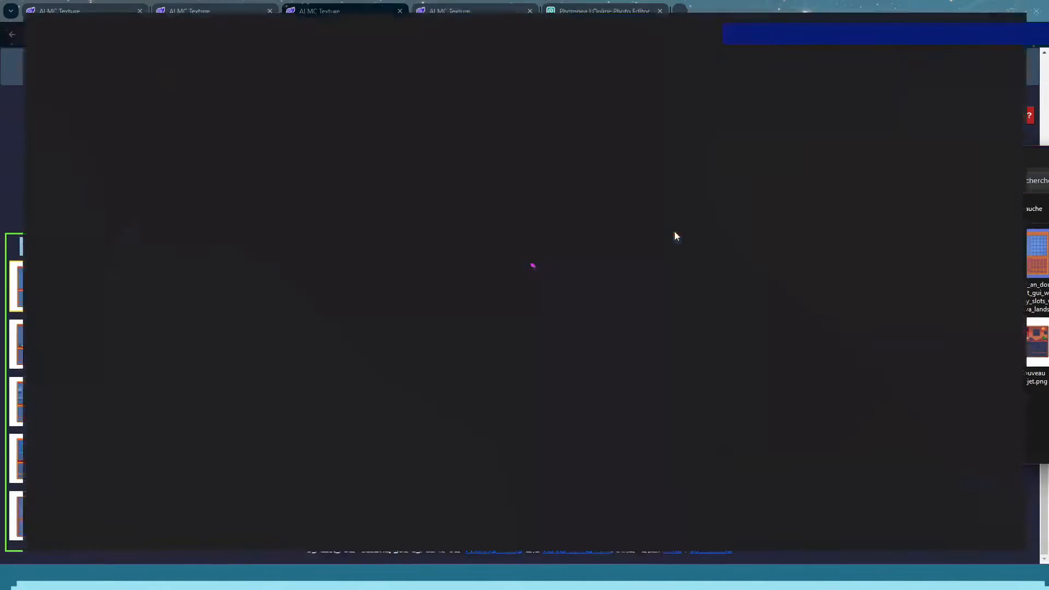
Examine the upper frame and slot grid of the downloaded chest image, then close it
{"action": "scroll", "coordinate": [520, 344], "scroll_direction": "up", "scroll_amount": 3}
{"action": "left_click_drag", "start_coordinate": [375, 147], "coordinate": [382, 334]}
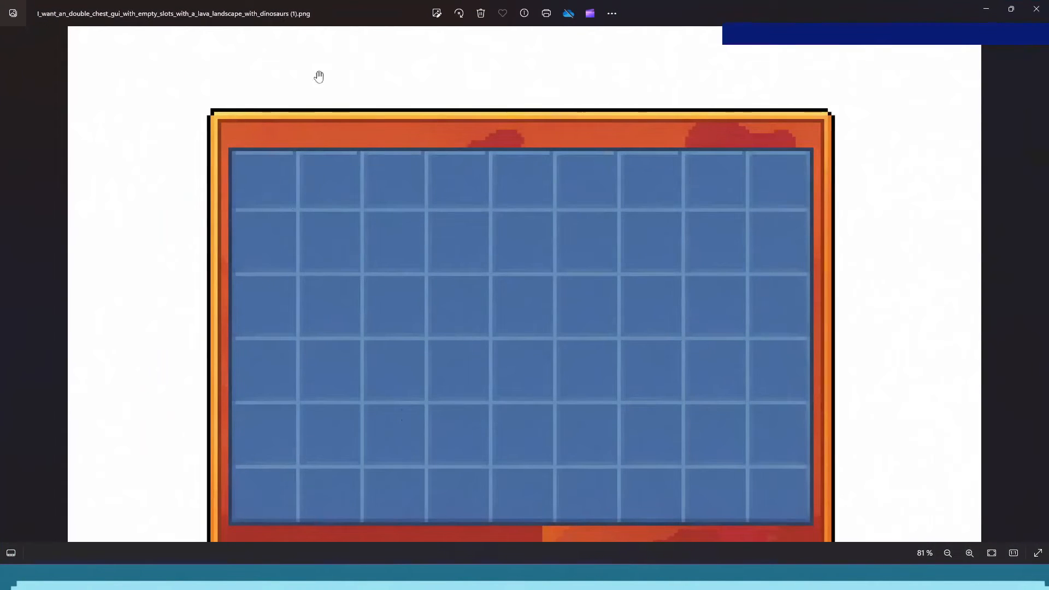
{"action": "scroll", "coordinate": [419, 127], "scroll_direction": "down", "scroll_amount": 3}
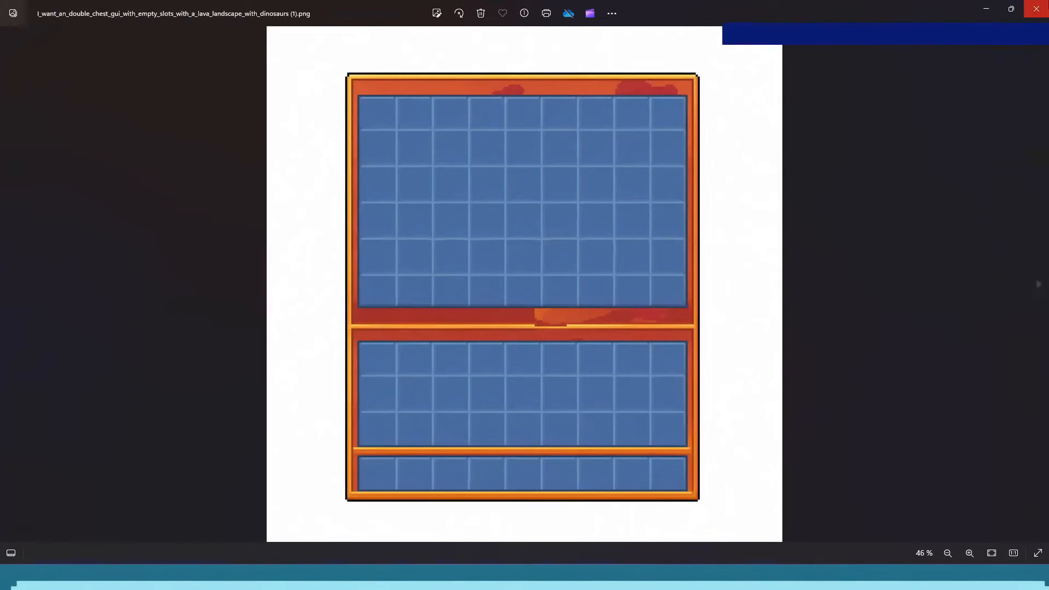
{"action": "left_click", "coordinate": [1037, 9]}
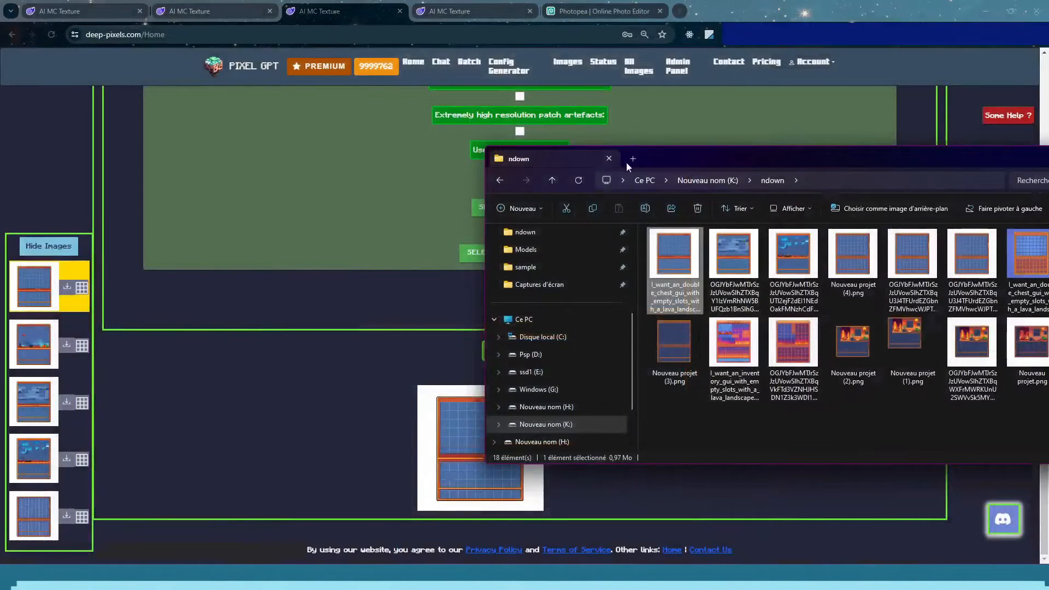
Switch to Photopea, dismiss the ad blocker notice, and place the downloaded double chest image in Nouveau projet.psd as a new layer
{"action": "left_click", "coordinate": [553, 7]}
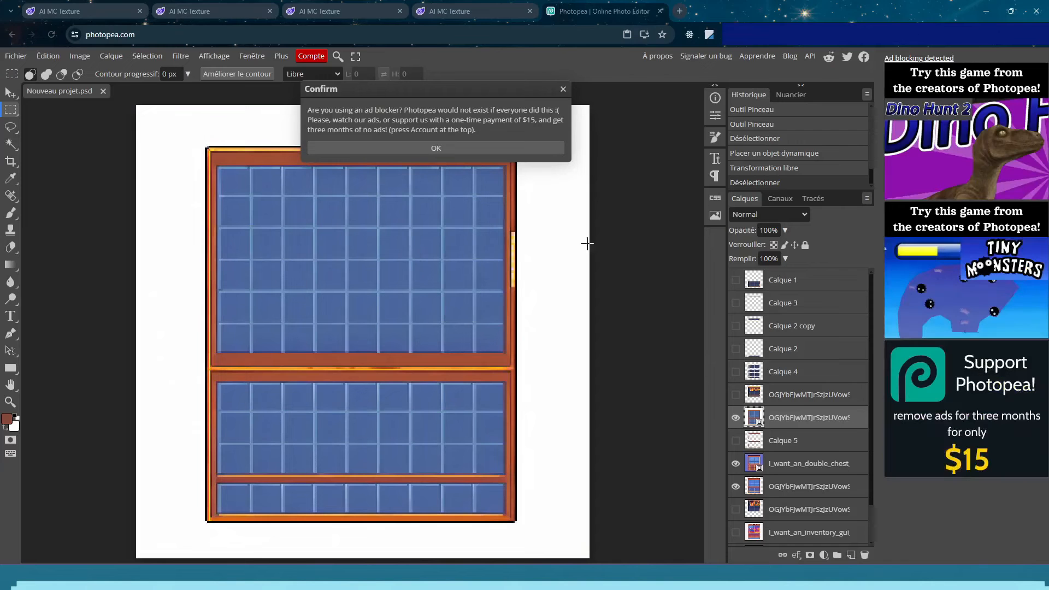
{"action": "left_click", "coordinate": [563, 91]}
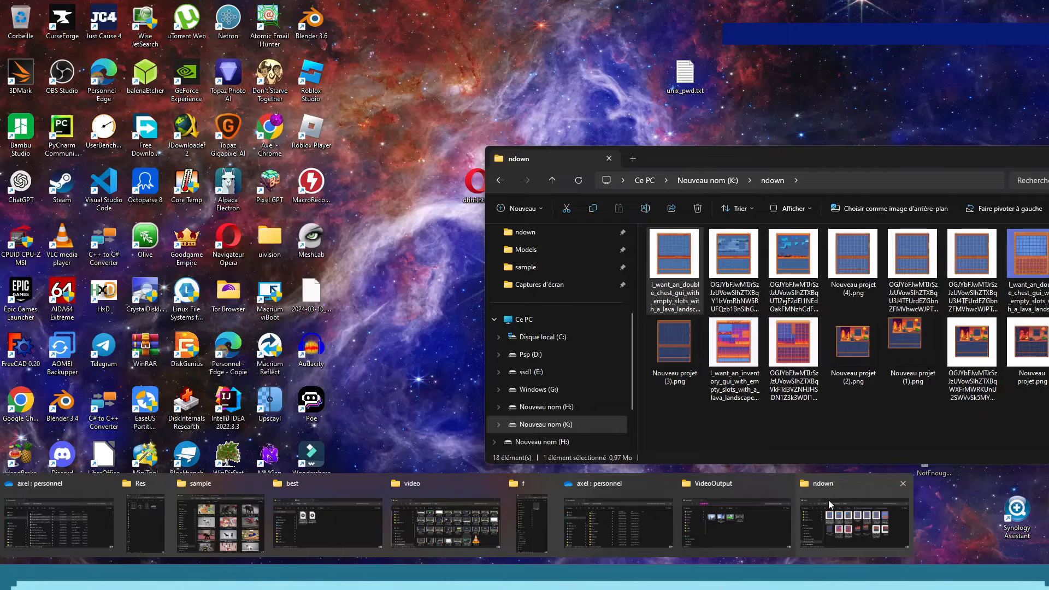
{"action": "left_click", "coordinate": [828, 500]}
{"action": "left_click_drag", "start_coordinate": [656, 263], "coordinate": [202, 414]}
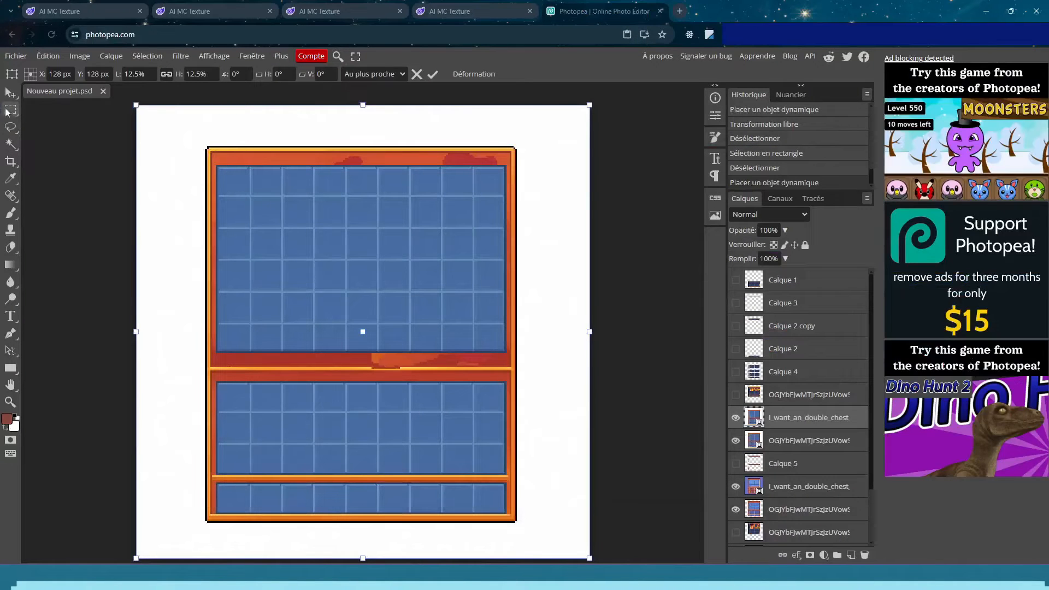
{"action": "left_click", "coordinate": [10, 110]}
Compare the placed double chest layer with the layer below by repeatedly toggling its visibility
{"action": "left_click", "coordinate": [736, 418]}
{"action": "left_click", "coordinate": [736, 418]}
{"action": "left_click", "coordinate": [736, 418]}
{"action": "left_click", "coordinate": [736, 418]}
{"action": "left_click", "coordinate": [736, 418]}
{"action": "left_click", "coordinate": [736, 418]}
{"action": "left_click", "coordinate": [737, 418]}
{"action": "left_click", "coordinate": [736, 418]}
{"action": "left_click", "coordinate": [736, 418]}
{"action": "left_click", "coordinate": [736, 418]}
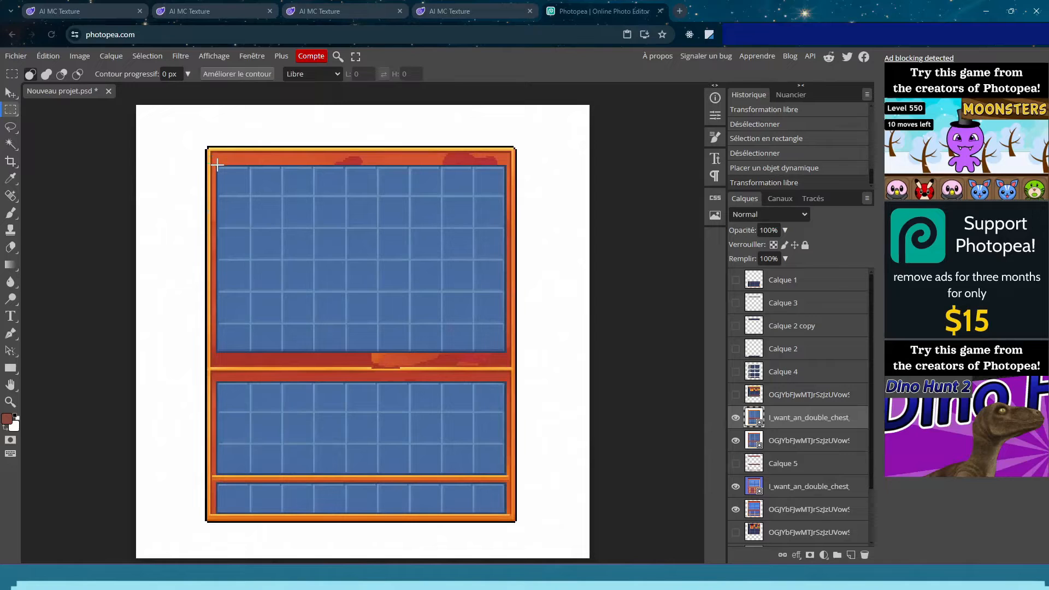
Rasterize the placed double chest layer and free-transform the strip along the slots' left edge slightly inward
{"action": "left_click_drag", "start_coordinate": [216, 166], "coordinate": [235, 513]}
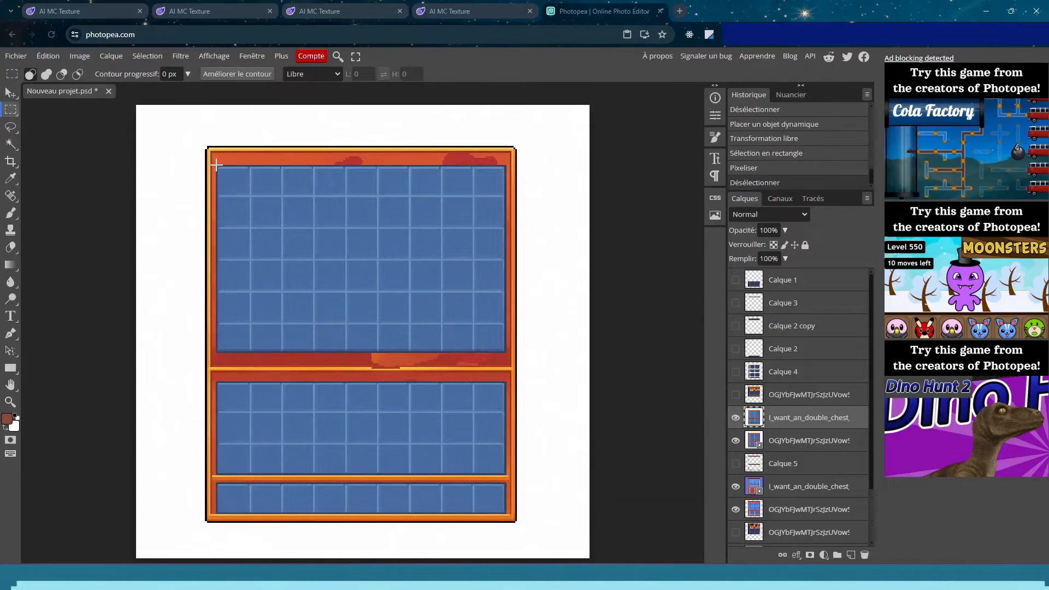
{"action": "left_click_drag", "start_coordinate": [216, 166], "coordinate": [253, 453]}
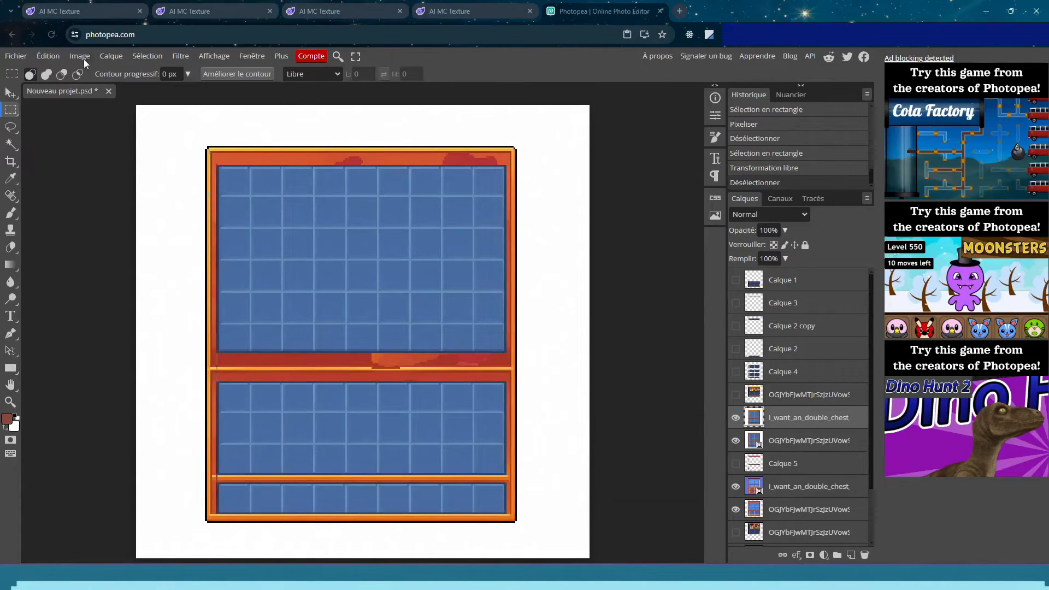
Add a new layer beneath the double chest layer and paint it with the orange sampled from the chest's upper frame
{"action": "left_click", "coordinate": [111, 56]}
{"action": "mouse_move", "coordinate": [125, 73]}
{"action": "left_click", "coordinate": [262, 73]}
{"action": "left_click_drag", "start_coordinate": [790, 446], "coordinate": [785, 451]}
{"action": "left_click", "coordinate": [11, 179]}
{"action": "left_click", "coordinate": [225, 160]}
{"action": "left_click", "coordinate": [15, 215]}
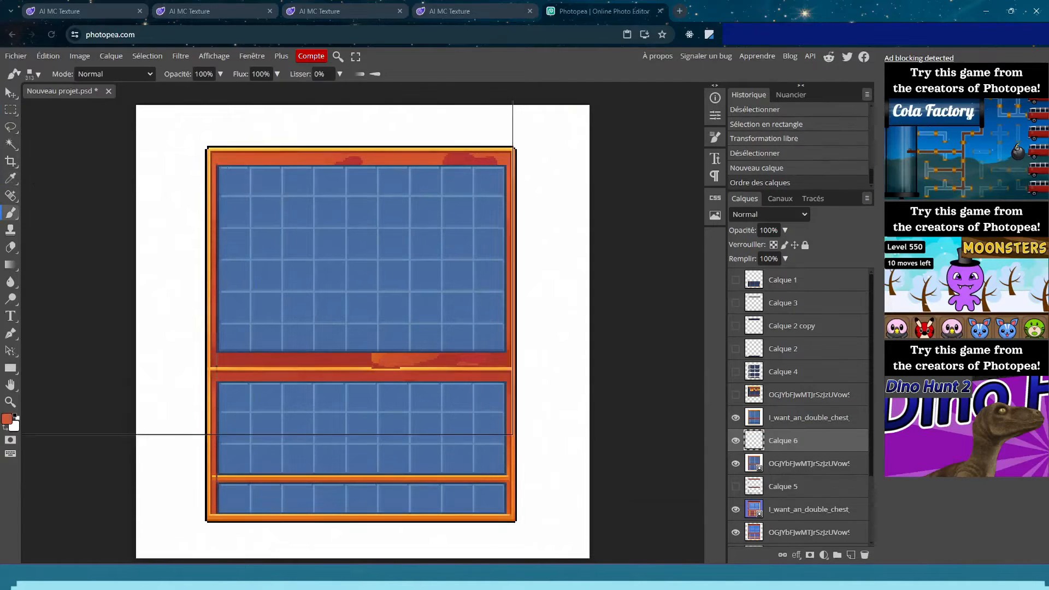
{"action": "left_click", "coordinate": [251, 202]}
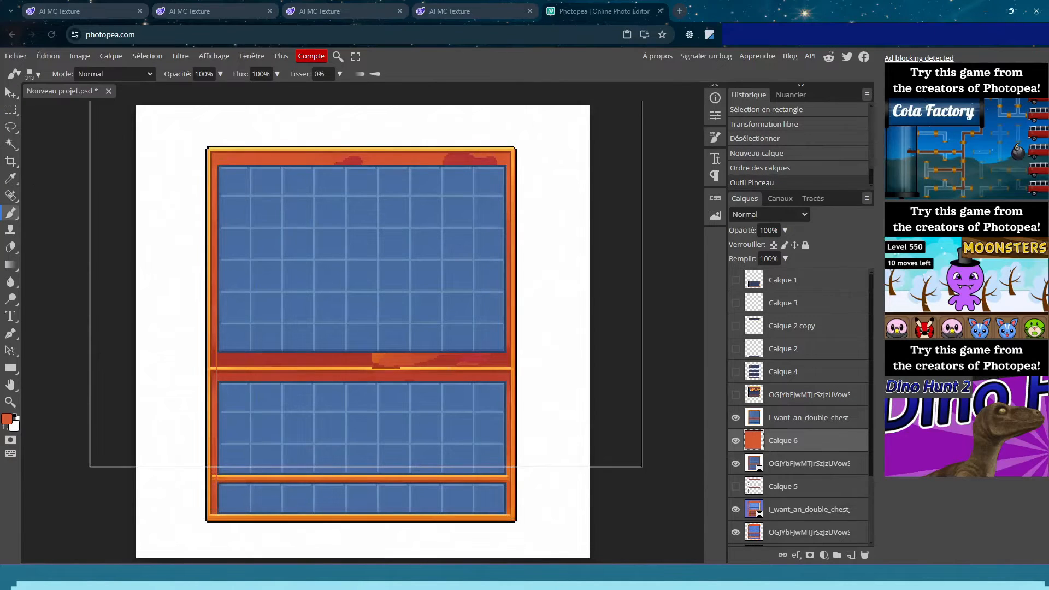
Merge the orange layer with the double chest layer, then copy a piece of the middle divider over the gap beside the left frame
{"action": "key", "text": "m"}
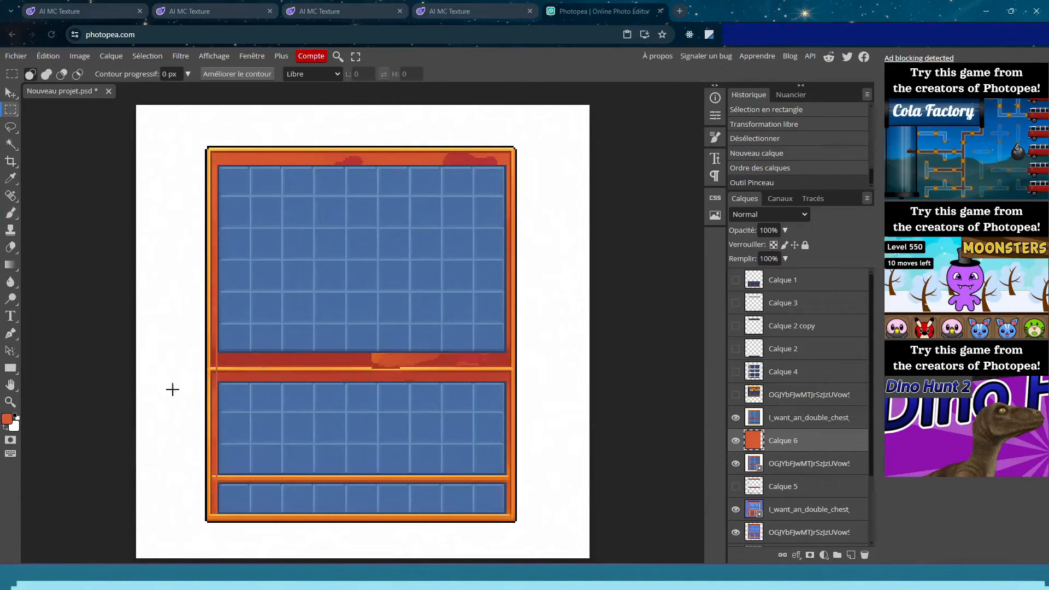
{"action": "left_click", "coordinate": [10, 402]}
{"action": "left_click", "coordinate": [220, 378]}
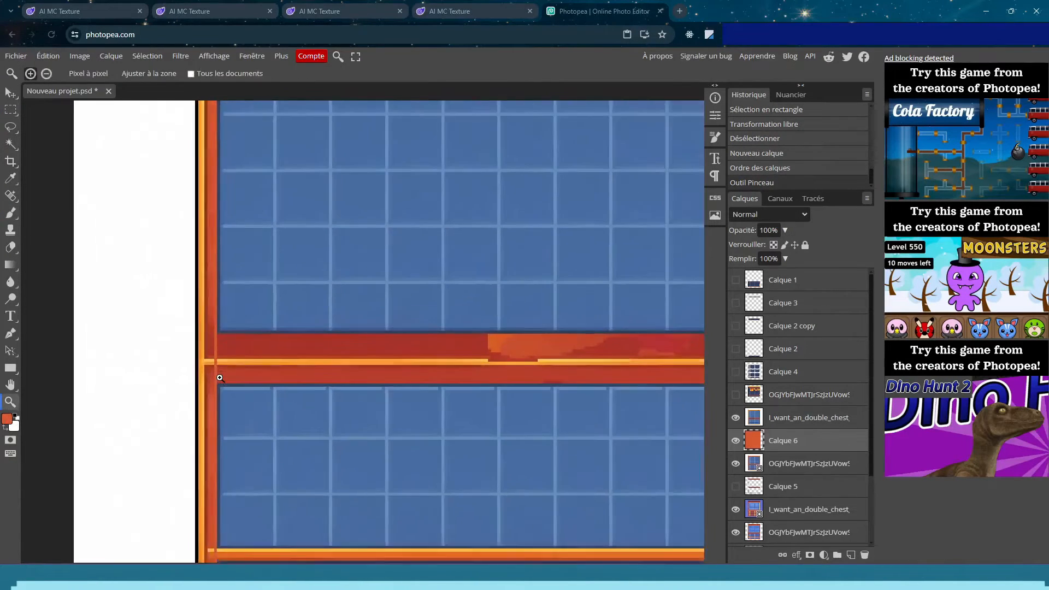
{"action": "left_click", "coordinate": [219, 378]}
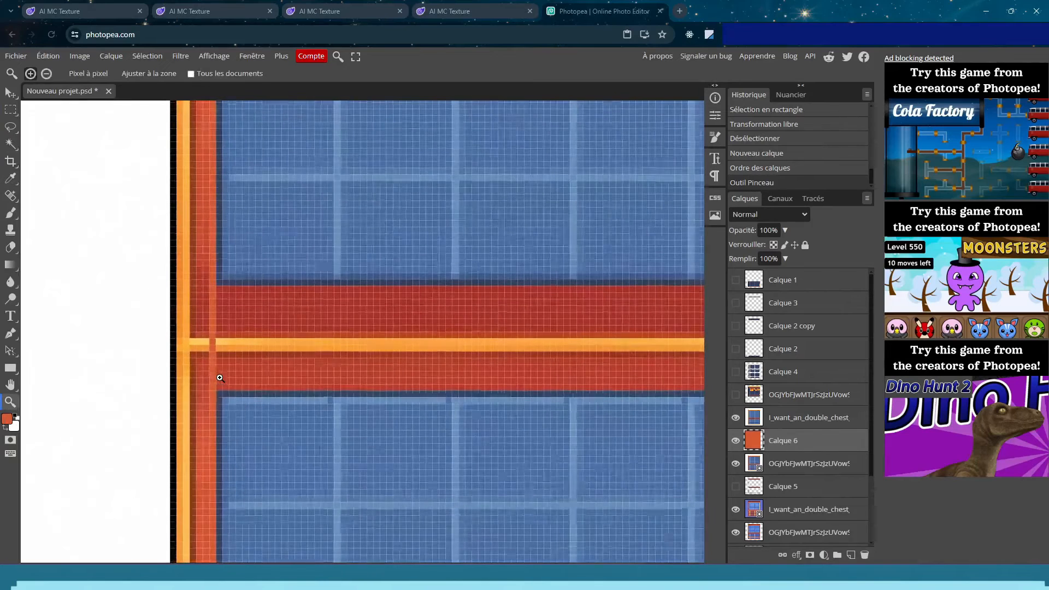
{"action": "left_click", "coordinate": [11, 179]}
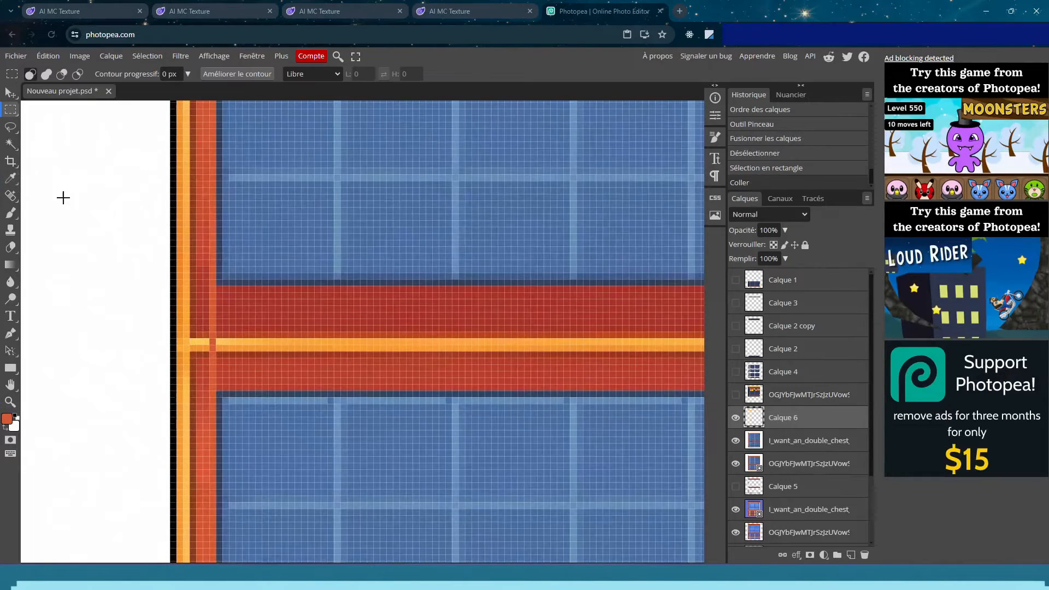
{"action": "left_click", "coordinate": [10, 93]}
{"action": "mouse_move", "coordinate": [217, 339]}
{"action": "left_mouse_down"}
{"action": "mouse_move", "coordinate": [170, 308]}
{"action": "mouse_move", "coordinate": [213, 271]}
{"action": "left_mouse_up"}
{"action": "left_click", "coordinate": [10, 110]}
{"action": "left_click", "coordinate": [290, 283]}
Try to copy a small piece of the divider above the bottom slot row from Calque 6 and paste it
{"action": "left_click_drag", "start_coordinate": [209, 385], "coordinate": [216, 397]}
{"action": "scroll", "coordinate": [240, 407], "scroll_direction": "down", "scroll_amount": 5}
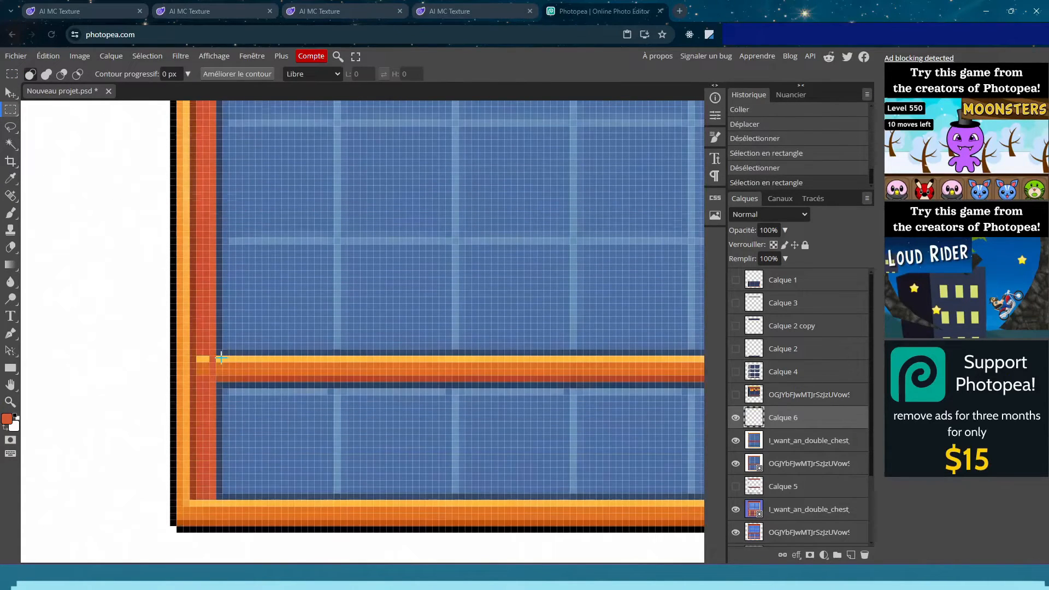
{"action": "mouse_move", "coordinate": [226, 357]}
{"action": "left_mouse_down"}
{"action": "mouse_move", "coordinate": [249, 369]}
{"action": "mouse_move", "coordinate": [217, 375]}
{"action": "left_mouse_up"}
{"action": "left_click", "coordinate": [48, 56]}
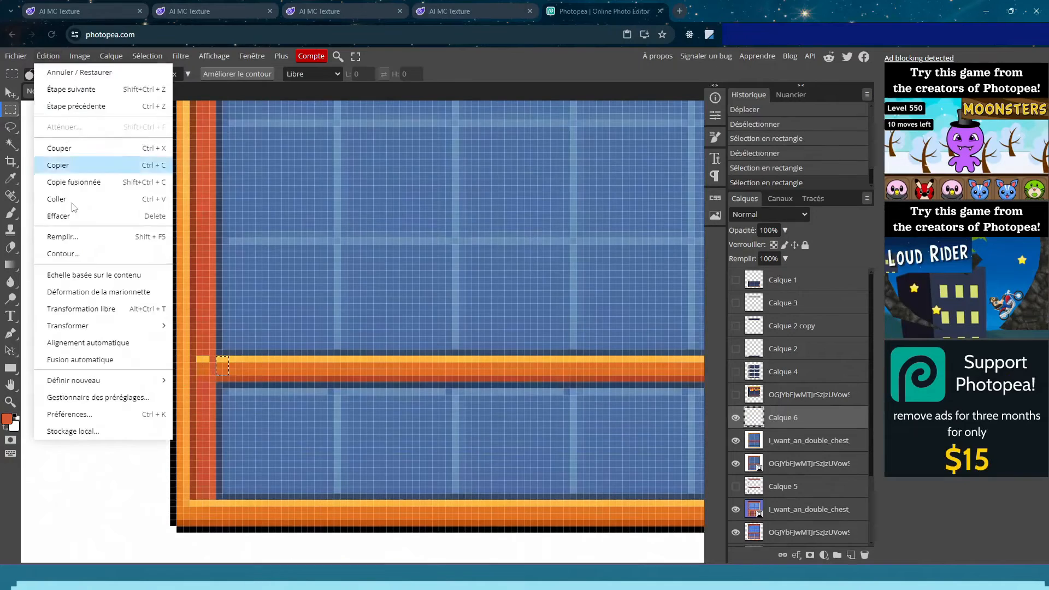
{"action": "left_click", "coordinate": [70, 174]}
{"action": "left_click", "coordinate": [48, 56]}
{"action": "left_click", "coordinate": [56, 198]}
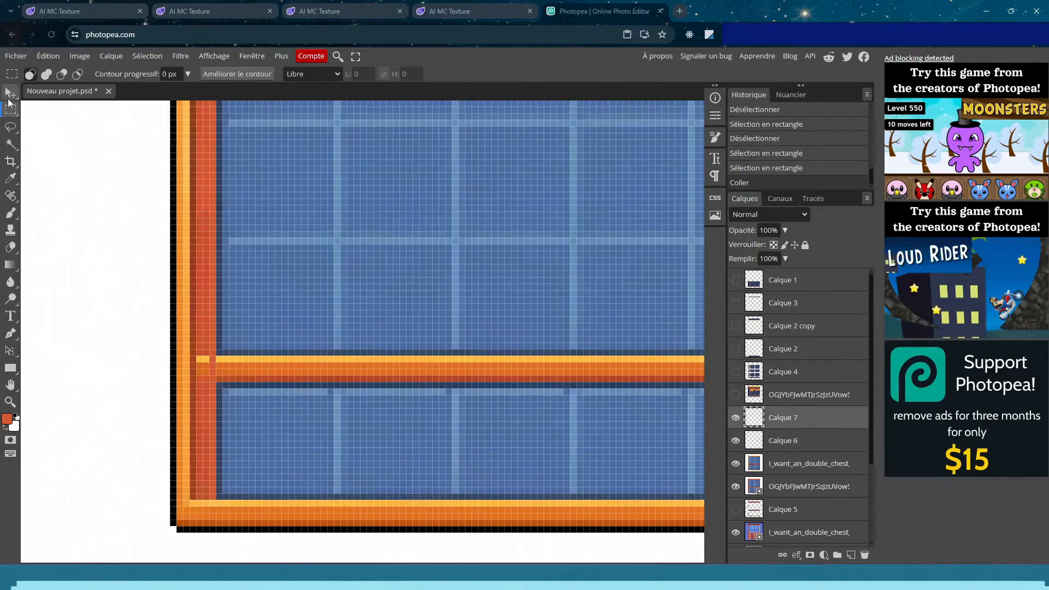
Copy a small piece of the divider above the bottom slot row from the double chest layer and paste it as a new layer
{"action": "left_click", "coordinate": [219, 367]}
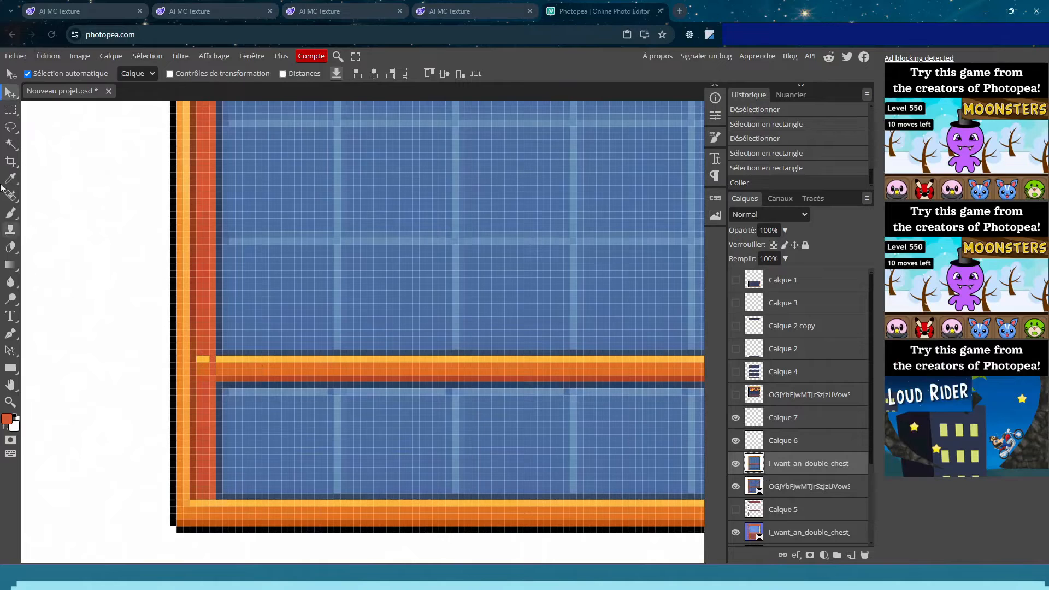
{"action": "left_click", "coordinate": [11, 109]}
{"action": "left_click_drag", "start_coordinate": [235, 358], "coordinate": [218, 375]}
{"action": "left_click", "coordinate": [49, 57]}
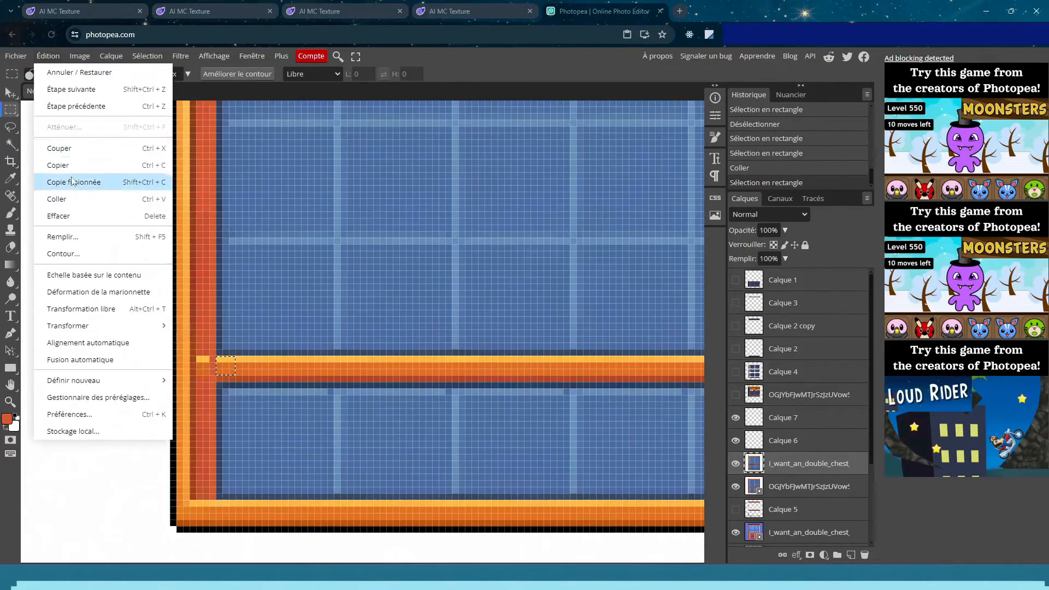
{"action": "left_click", "coordinate": [75, 166]}
{"action": "left_click", "coordinate": [48, 56]}
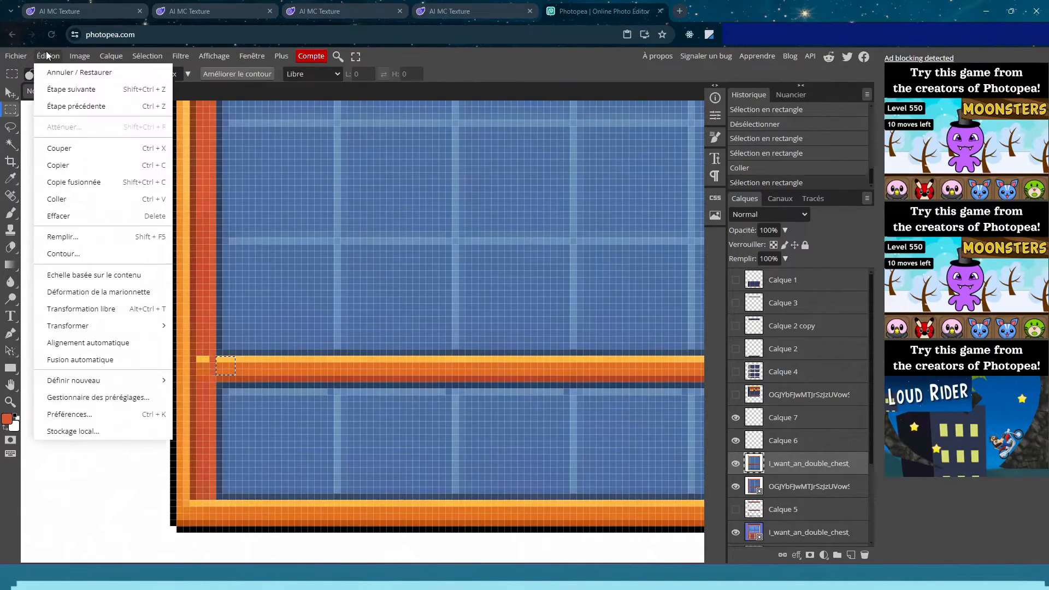
{"action": "left_click", "coordinate": [99, 200]}
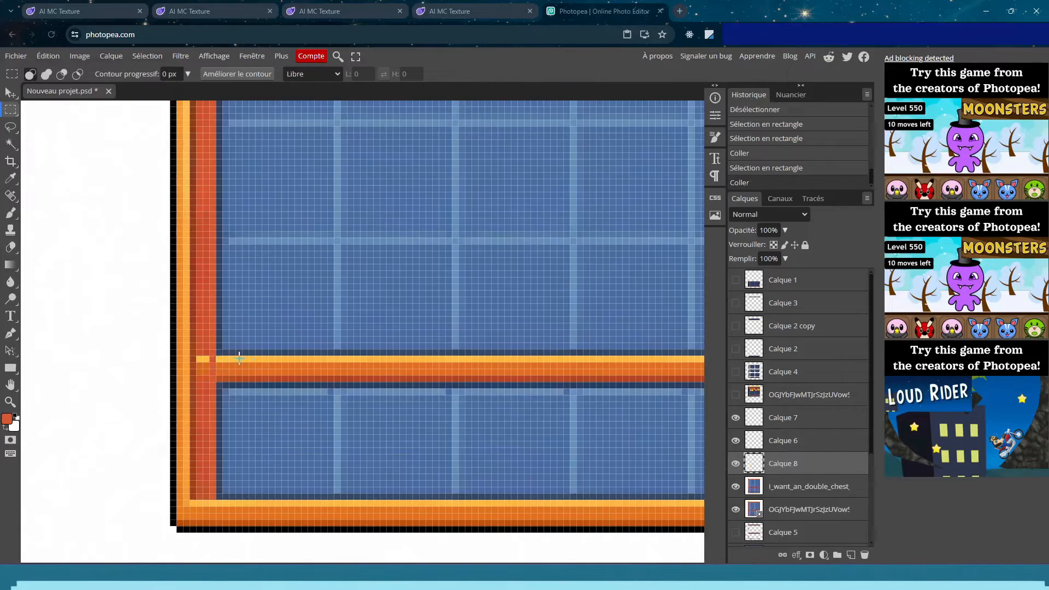
Move the pasted divider piece on Calque 8 over the gap beside the left frame above the bottom slot row
{"action": "left_click", "coordinate": [11, 93]}
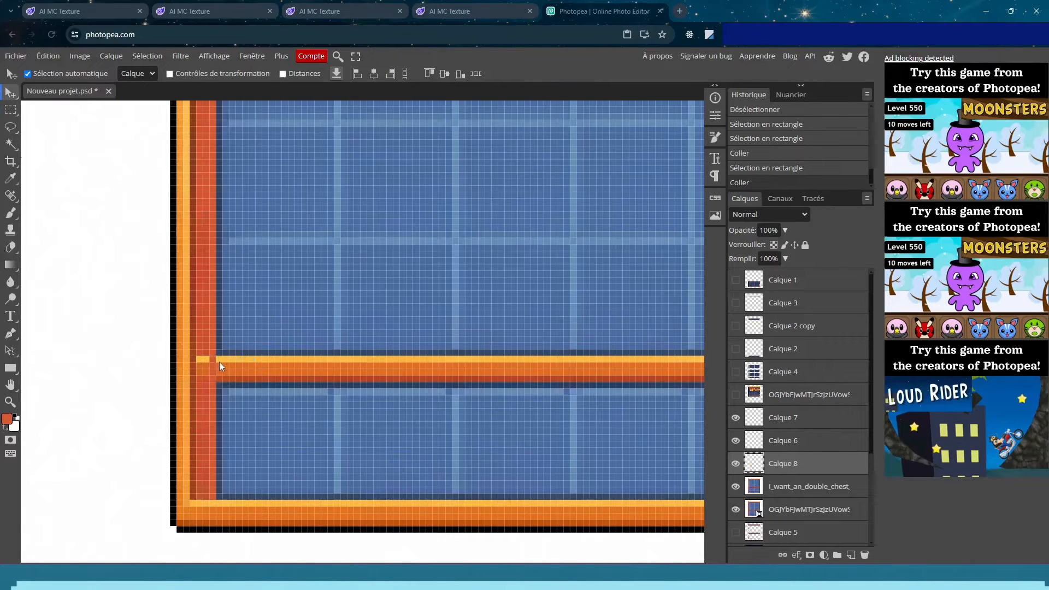
{"action": "left_click_drag", "start_coordinate": [213, 368], "coordinate": [286, 450]}
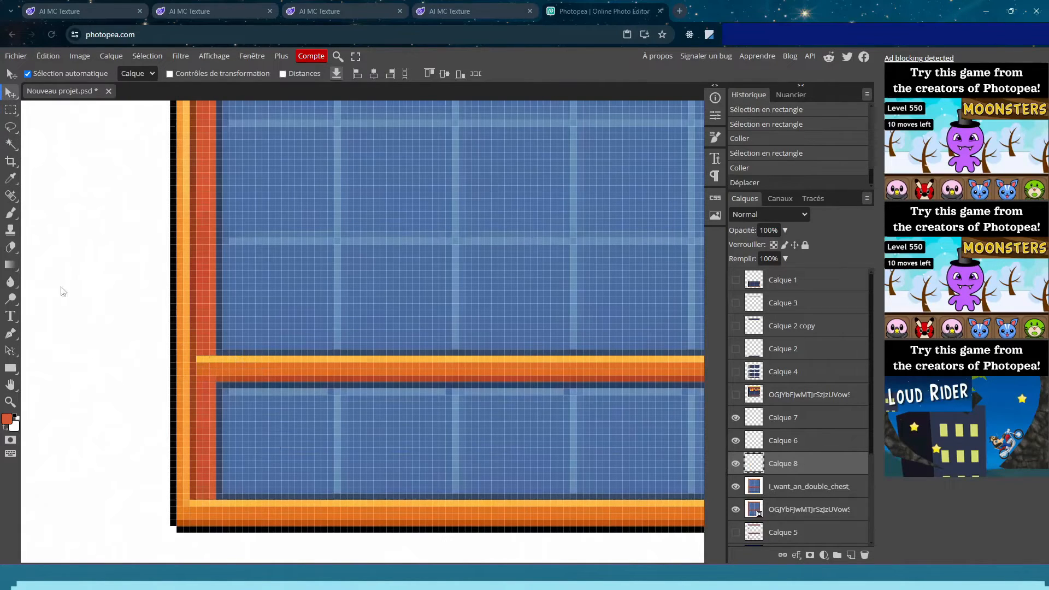
Select the strip along the left edge of the double chest layer and shift it slightly inward with Free Transform, then deselect
{"action": "left_click", "coordinate": [9, 402]}
{"action": "right_click", "coordinate": [299, 432]}
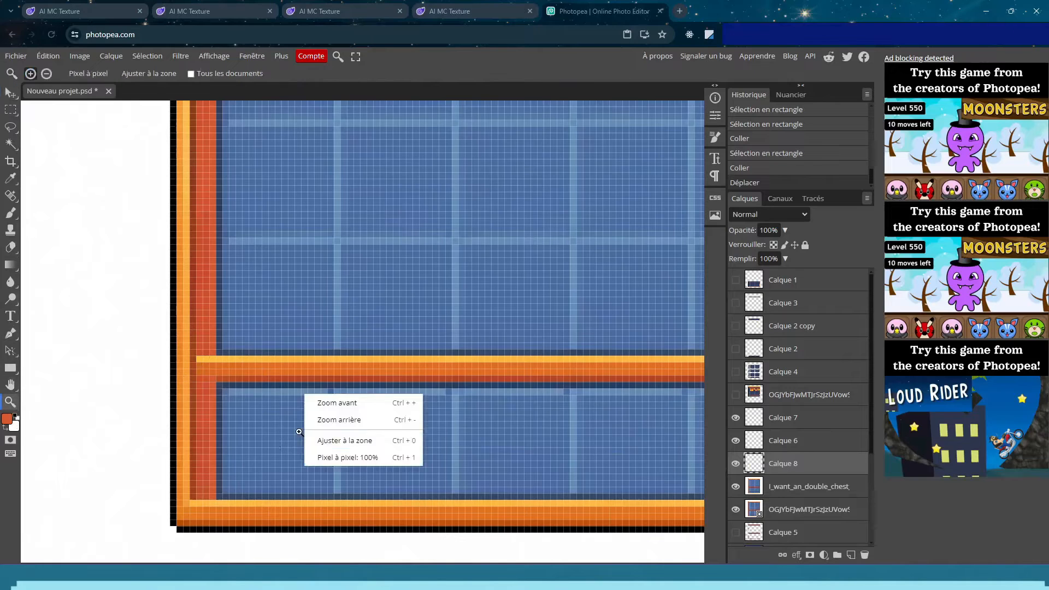
{"action": "left_click", "coordinate": [322, 442]}
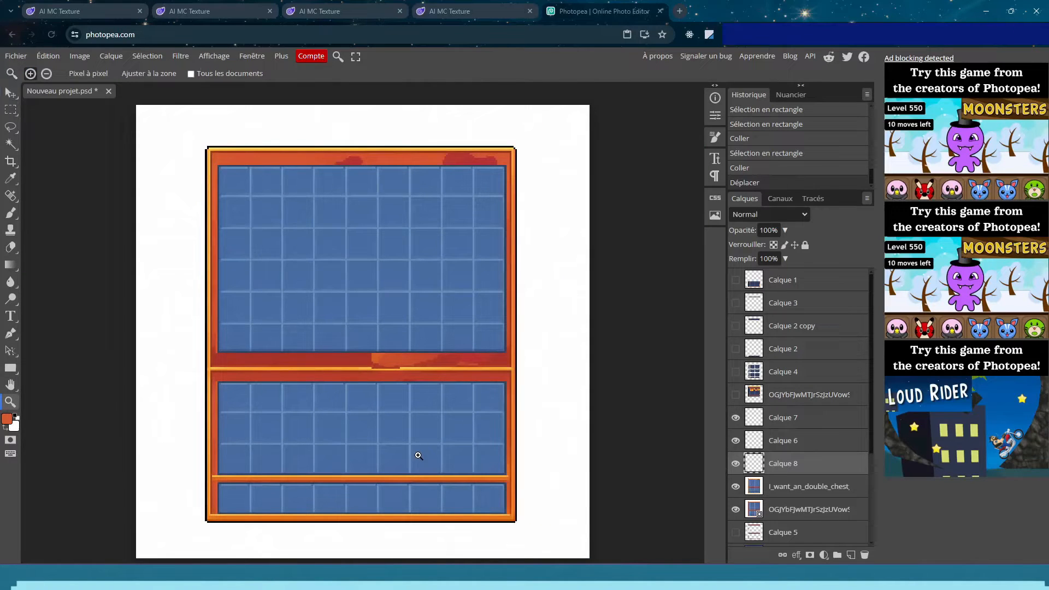
{"action": "left_click", "coordinate": [10, 109]}
{"action": "left_click_drag", "start_coordinate": [184, 138], "coordinate": [217, 531]}
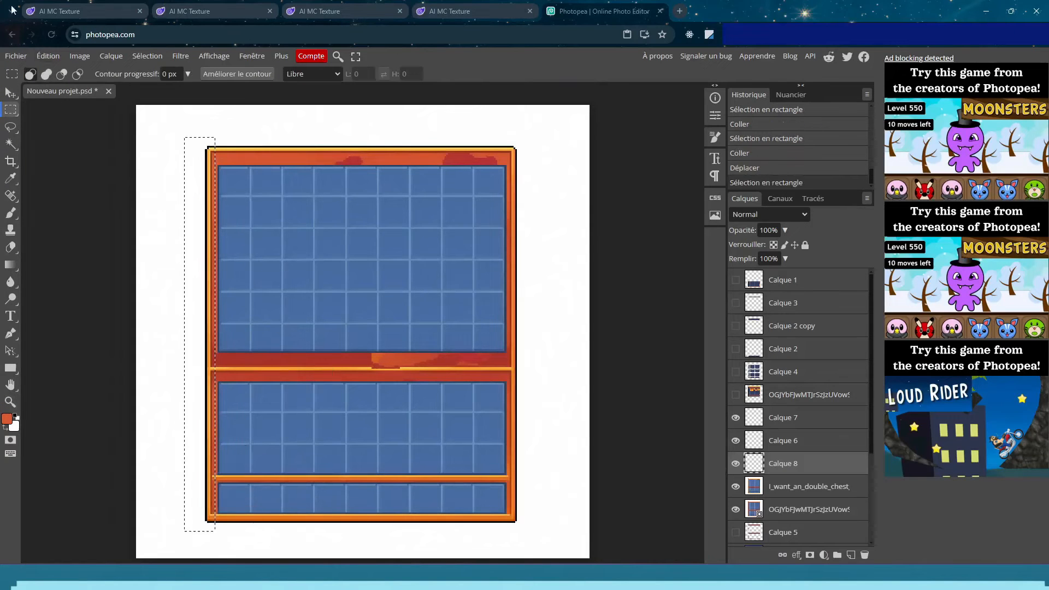
{"action": "key", "text": "ctrl+t"}
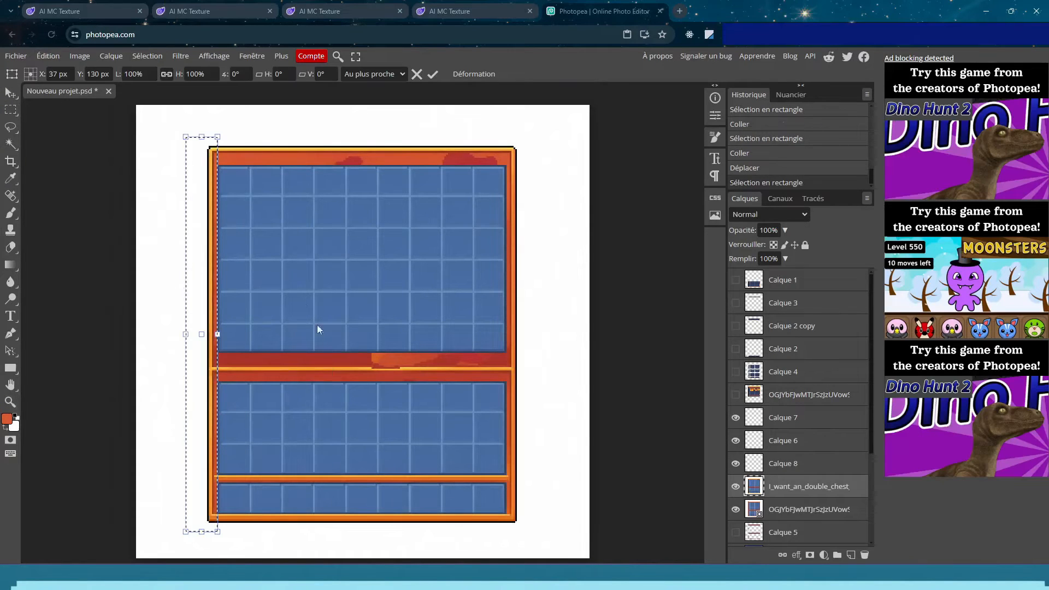
{"action": "left_click", "coordinate": [10, 110]}
{"action": "left_click", "coordinate": [440, 315]}
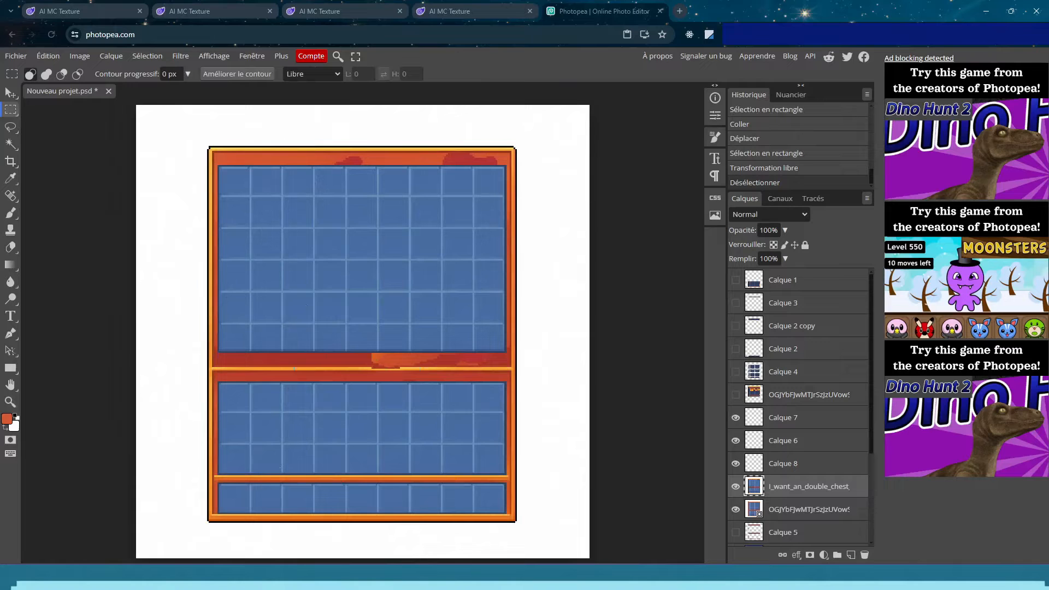
{"action": "left_click", "coordinate": [540, 410]}
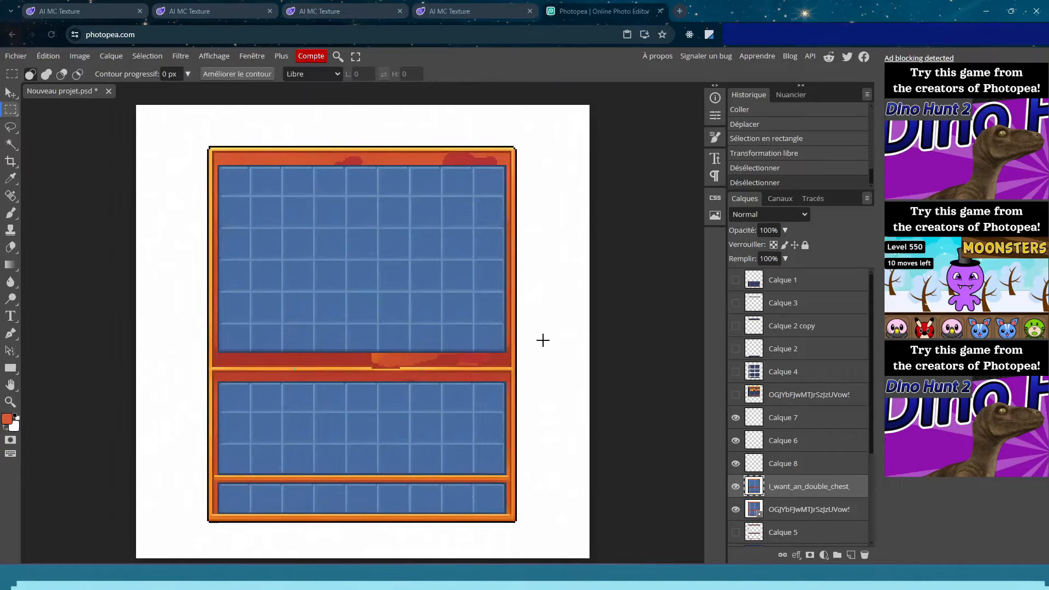
Export the cleaned-up double chest image as a PNG
{"action": "left_click", "coordinate": [16, 56]}
{"action": "mouse_move", "coordinate": [55, 210]}
{"action": "left_click", "coordinate": [134, 216]}
{"action": "left_click", "coordinate": [421, 306]}
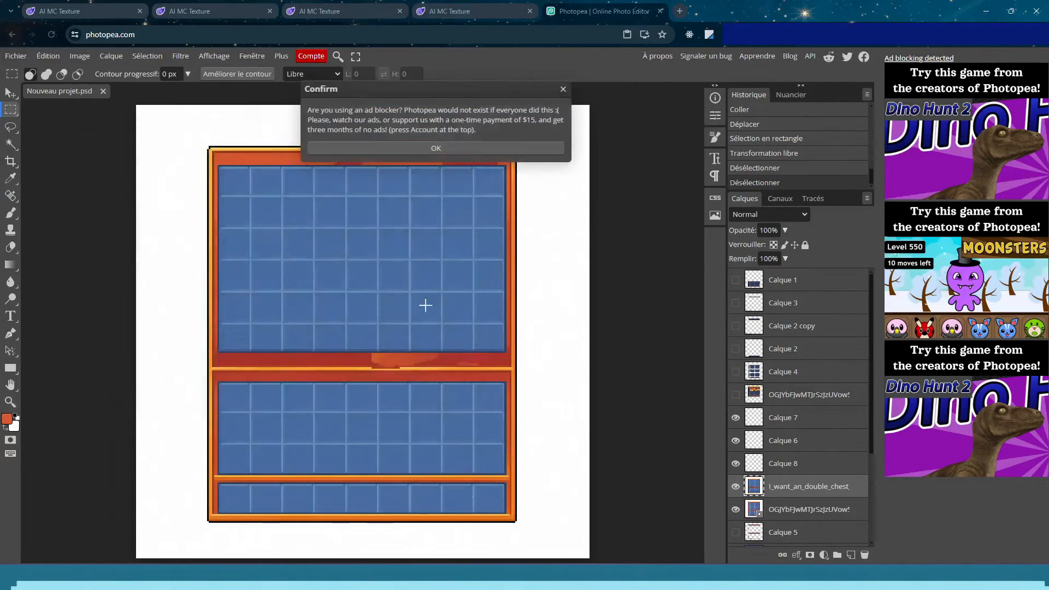
{"action": "left_click", "coordinate": [477, 10]}
{"action": "left_click", "coordinate": [601, 11]}
{"action": "scroll", "coordinate": [227, 177], "scroll_direction": "up", "scroll_amount": 3}
{"action": "left_click_drag", "start_coordinate": [223, 299], "coordinate": [332, 322]}
{"action": "left_click", "coordinate": [371, 328]}
{"action": "scroll", "coordinate": [319, 316], "scroll_direction": "down", "scroll_amount": 4}
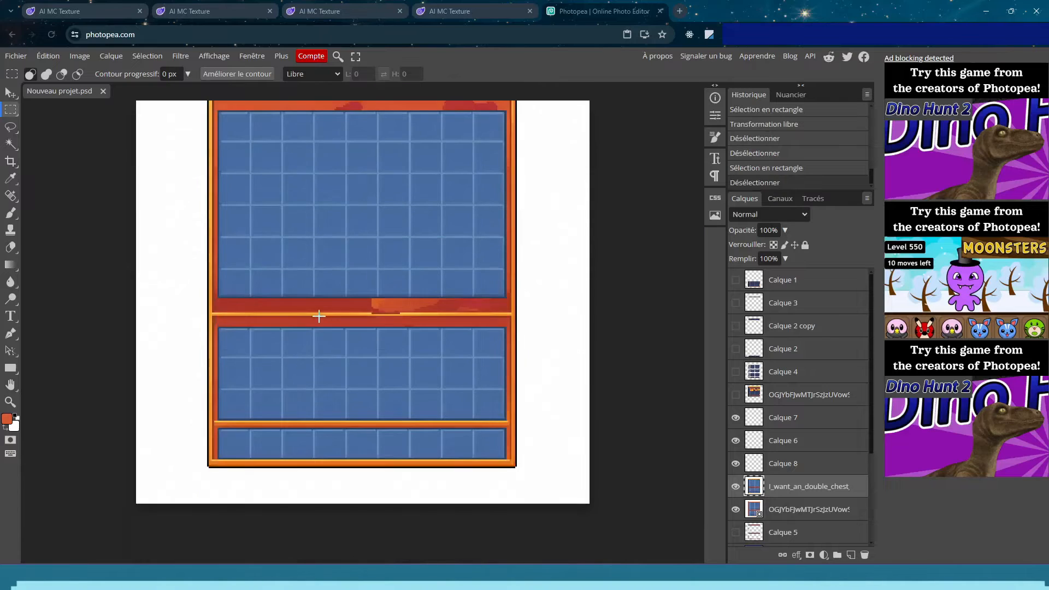
{"action": "scroll", "coordinate": [319, 311], "scroll_direction": "up", "scroll_amount": 3}
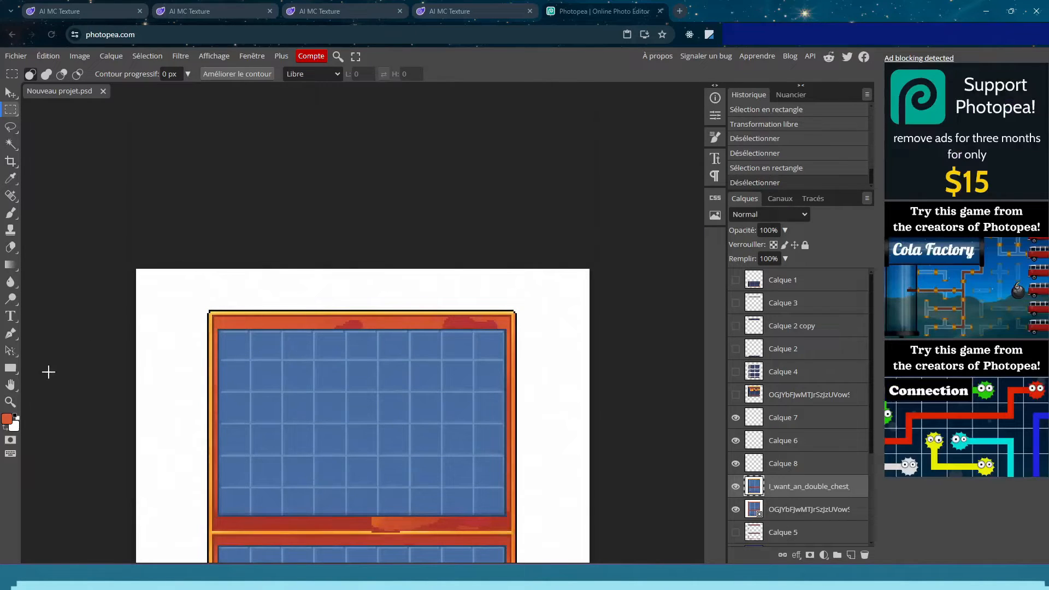
Select a wide rectangle directly above the chest's top frame and add a new layer over the double chest layer
{"action": "left_click", "coordinate": [10, 401]}
{"action": "mouse_move", "coordinate": [220, 301]}
{"action": "left_mouse_down"}
{"action": "mouse_move", "coordinate": [375, 311]}
{"action": "mouse_move", "coordinate": [318, 387]}
{"action": "left_mouse_up"}
{"action": "left_click", "coordinate": [377, 320]}
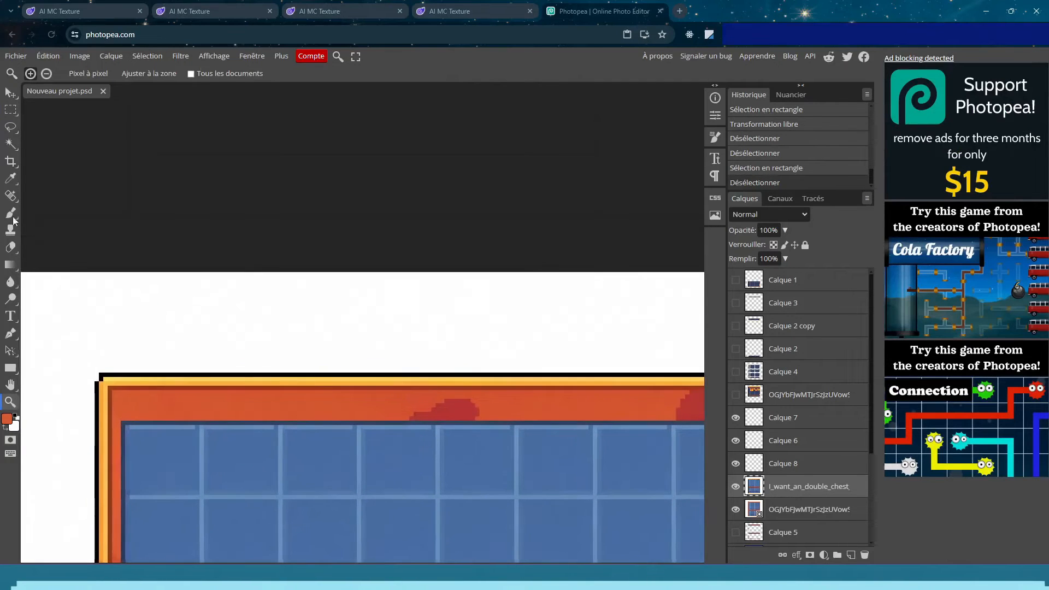
{"action": "left_click", "coordinate": [10, 110]}
{"action": "left_click_drag", "start_coordinate": [117, 338], "coordinate": [655, 364]}
{"action": "left_click", "coordinate": [252, 321]}
{"action": "left_click_drag", "start_coordinate": [113, 307], "coordinate": [679, 375]}
{"action": "left_click", "coordinate": [492, 400]}
{"action": "left_click_drag", "start_coordinate": [108, 304], "coordinate": [653, 372]}
{"action": "left_click", "coordinate": [111, 56]}
{"action": "mouse_move", "coordinate": [120, 72]}
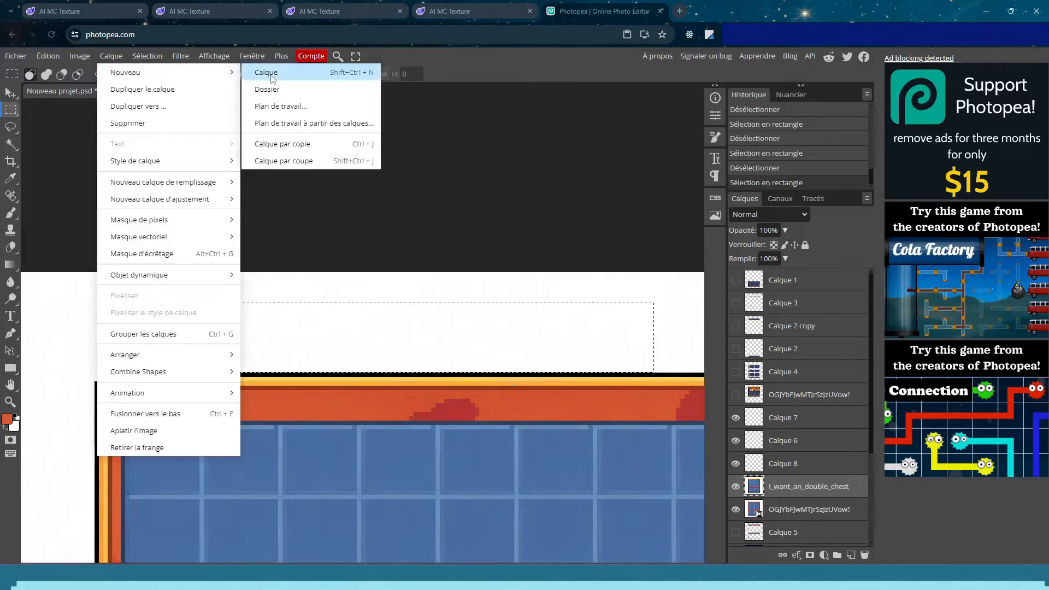
{"action": "left_click", "coordinate": [262, 73]}
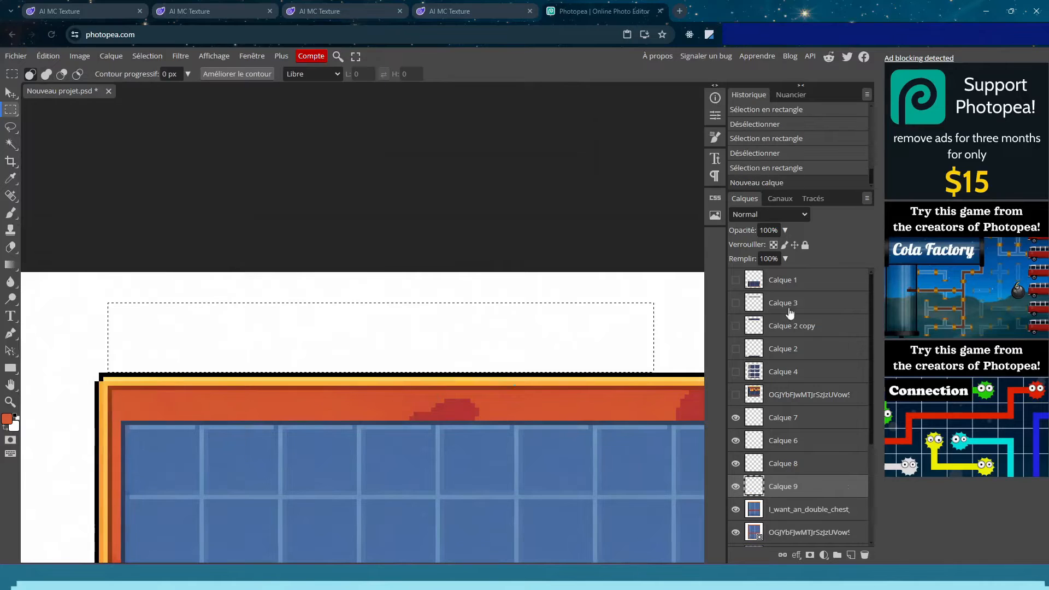
Fill the rectangle above the frame on Calque 9 with orange using an 18 px square brush, and deselect
{"action": "left_click", "coordinate": [10, 178]}
{"action": "left_click", "coordinate": [10, 212]}
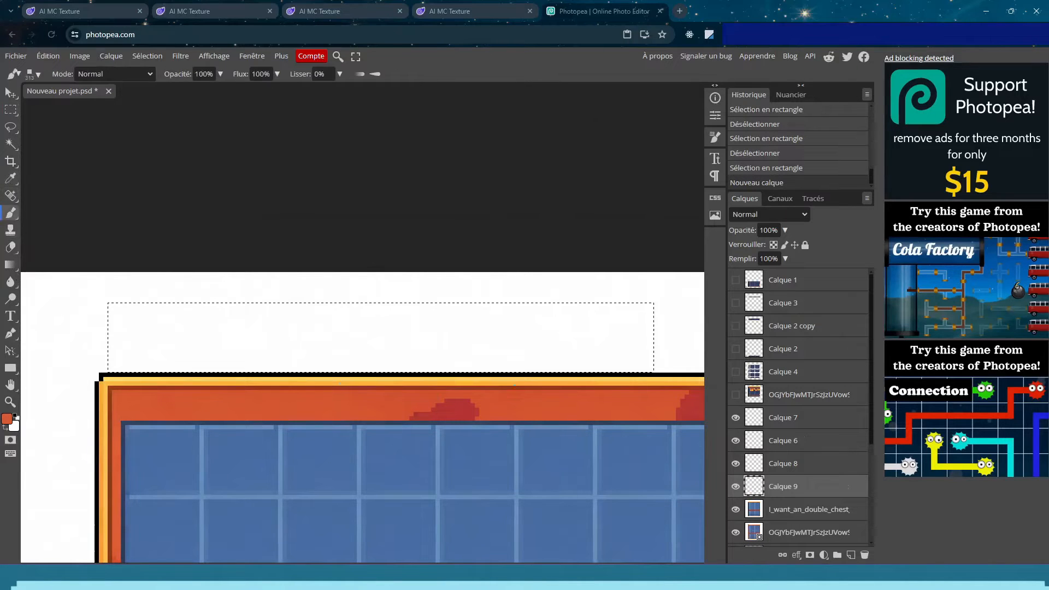
{"action": "left_click", "coordinate": [34, 74]}
{"action": "left_click", "coordinate": [109, 104]}
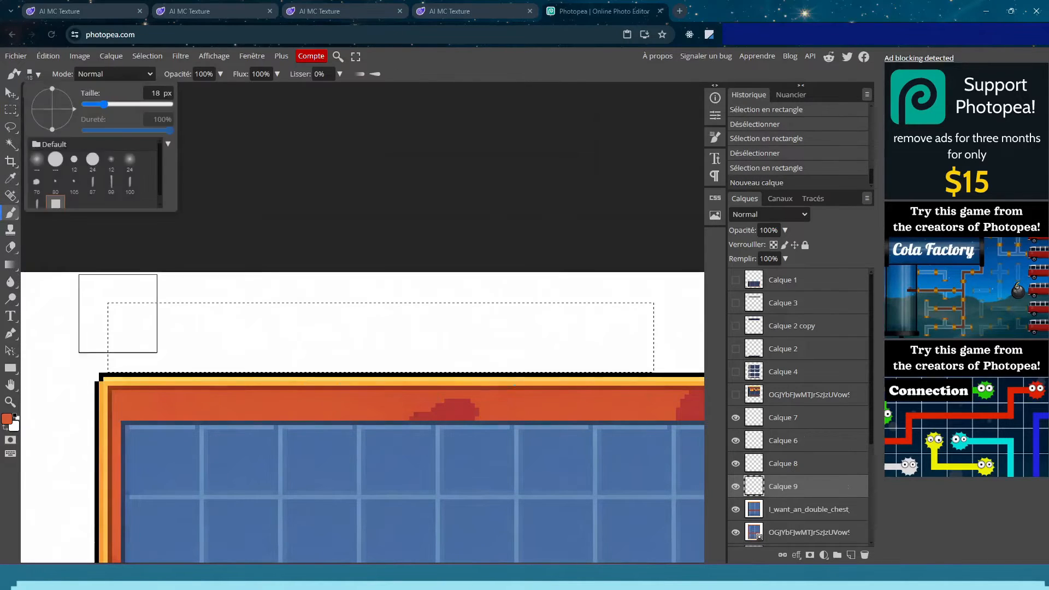
{"action": "mouse_move", "coordinate": [118, 314]}
{"action": "left_mouse_down"}
{"action": "mouse_move", "coordinate": [469, 339]}
{"action": "mouse_move", "coordinate": [15, 334]}
{"action": "left_mouse_up"}
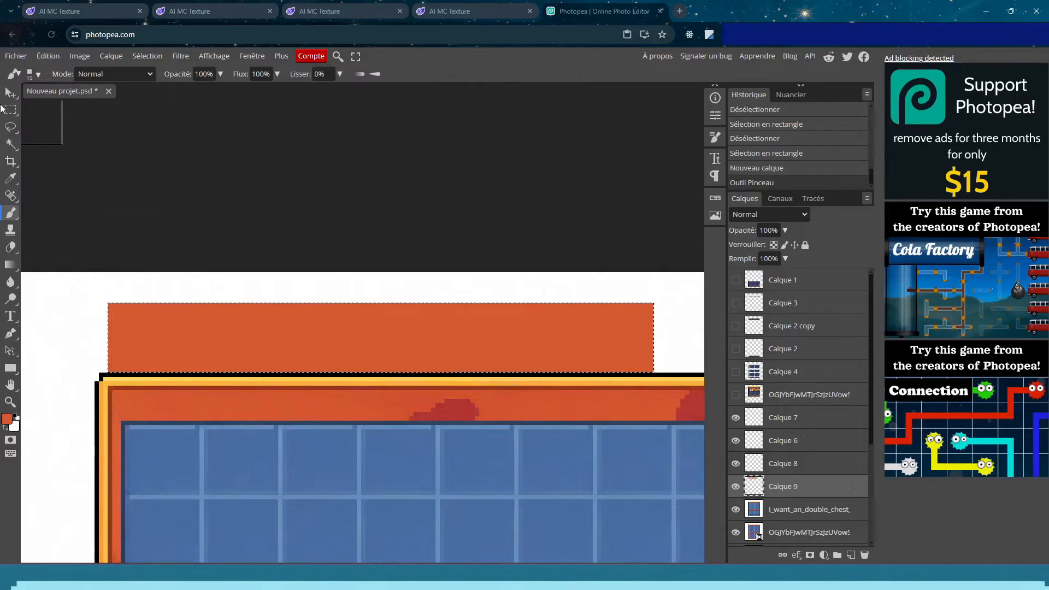
{"action": "left_click", "coordinate": [10, 109]}
{"action": "left_click", "coordinate": [212, 149]}
Apply the Add Noise filter to the orange strip with the amount raised to its maximum
{"action": "scroll", "coordinate": [410, 283], "scroll_direction": "right", "scroll_amount": 3}
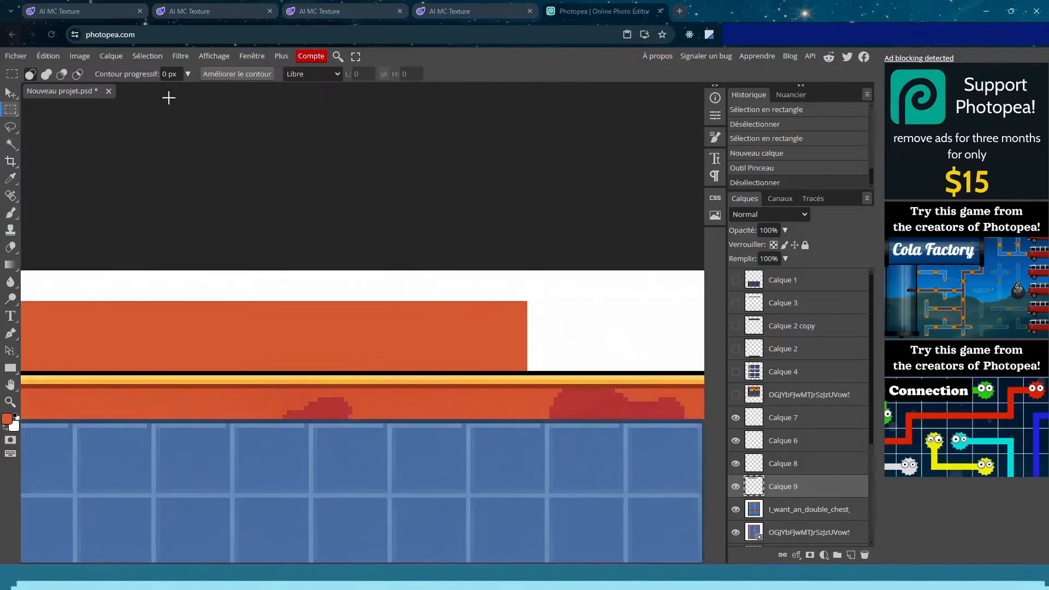
{"action": "left_click", "coordinate": [180, 55]}
{"action": "mouse_move", "coordinate": [240, 249]}
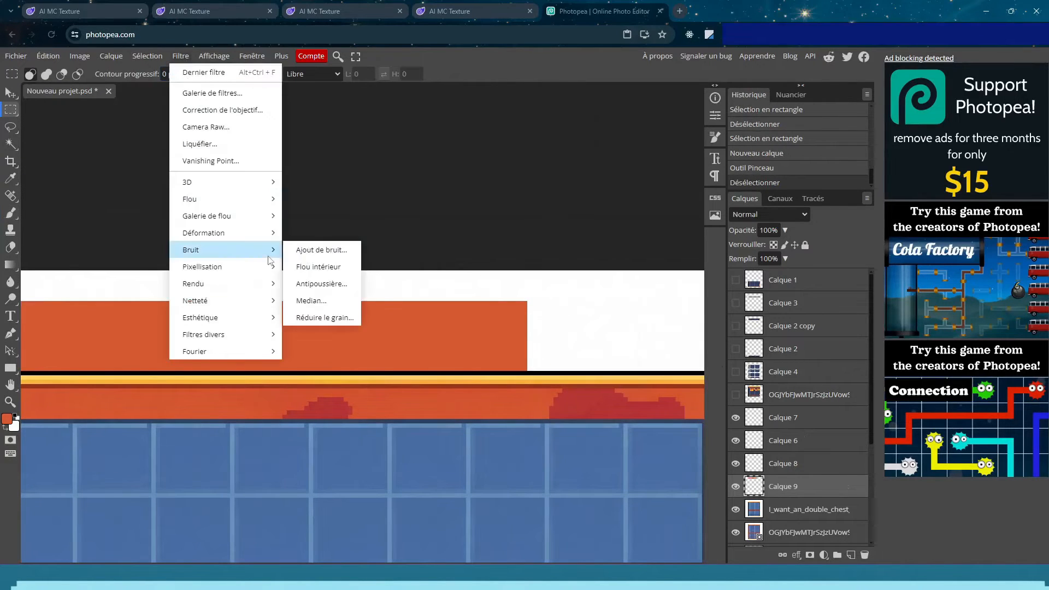
{"action": "left_click", "coordinate": [312, 253]}
{"action": "left_click", "coordinate": [150, 194]}
{"action": "left_click", "coordinate": [134, 206]}
{"action": "left_click_drag", "start_coordinate": [110, 177], "coordinate": [258, 176]}
{"action": "left_click", "coordinate": [296, 162]}
Apply Add Noise to the strip a second time with Gaussian distribution and a higher amount
{"action": "left_click", "coordinate": [181, 55]}
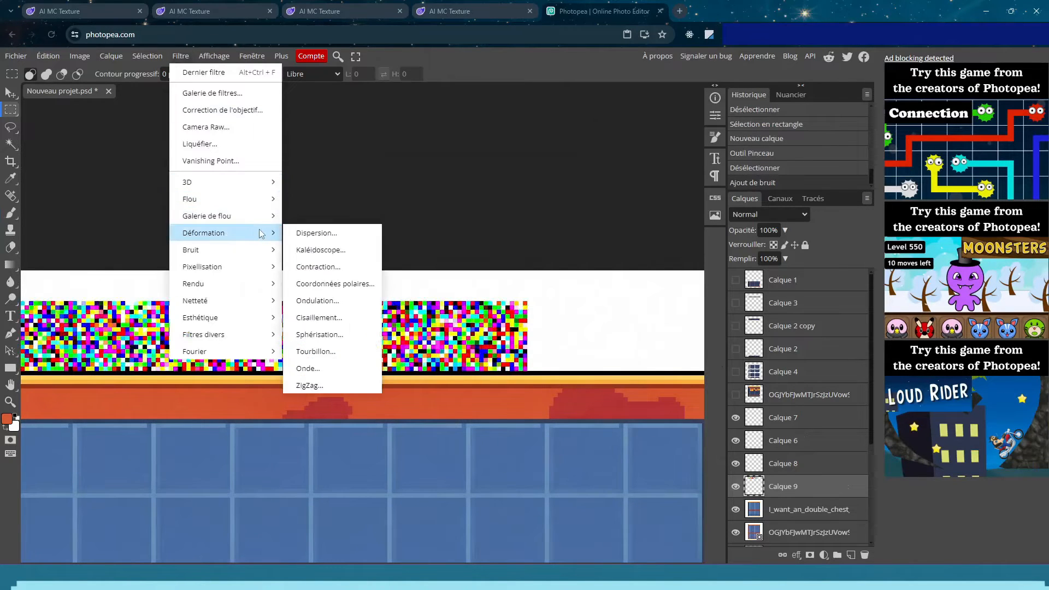
{"action": "mouse_move", "coordinate": [262, 203]}
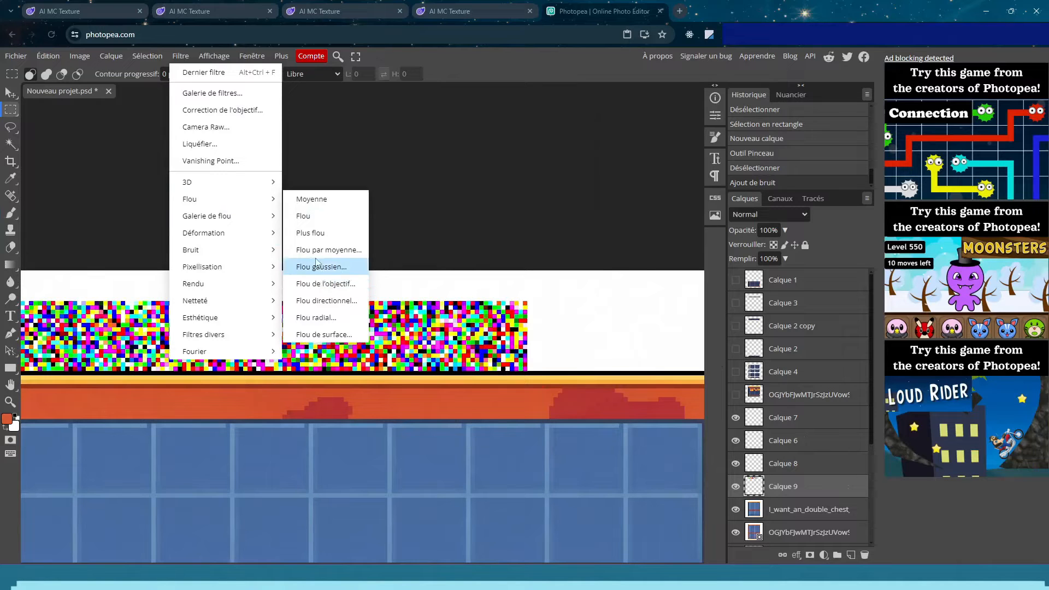
{"action": "mouse_move", "coordinate": [254, 251]}
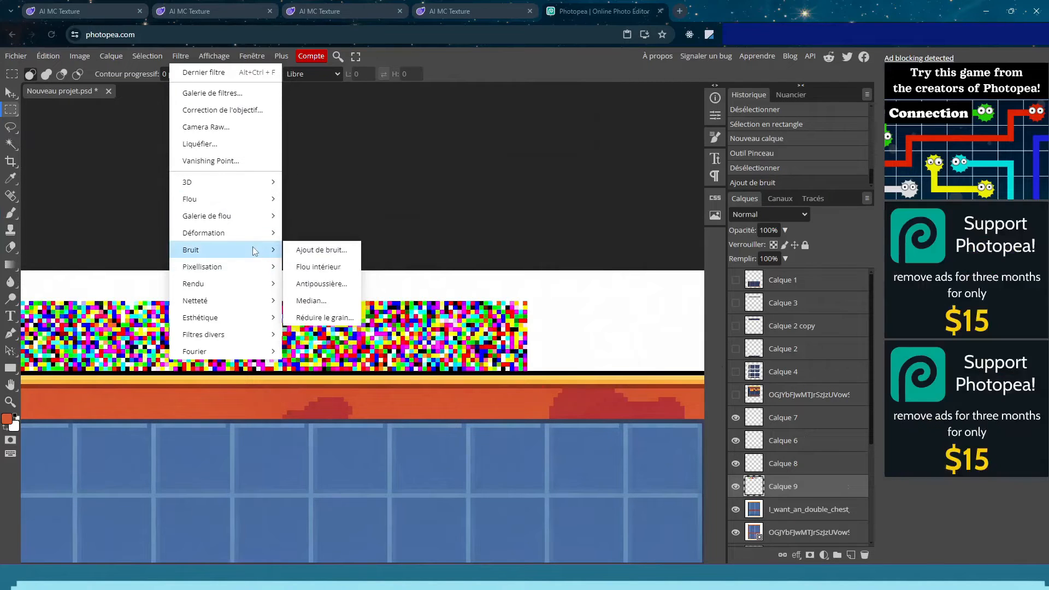
{"action": "left_click", "coordinate": [295, 250]}
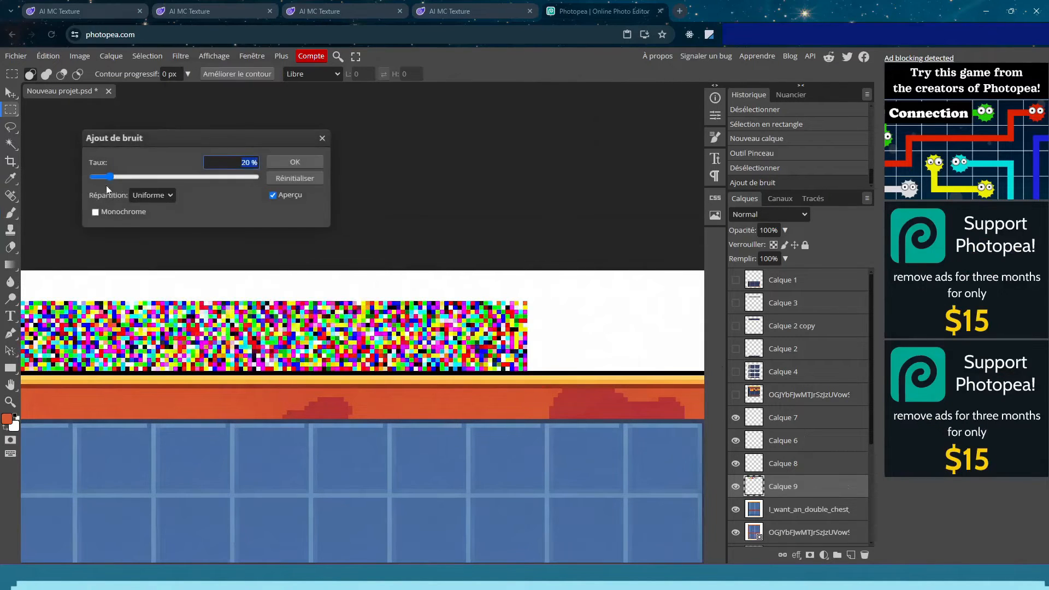
{"action": "left_click", "coordinate": [154, 198]}
{"action": "left_click", "coordinate": [153, 221]}
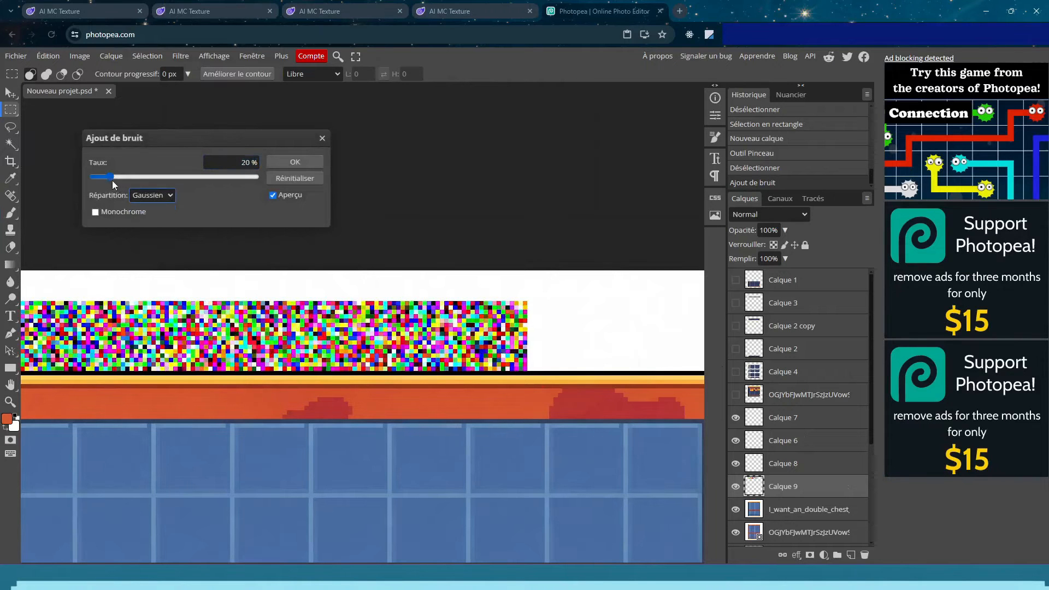
{"action": "left_click_drag", "start_coordinate": [110, 177], "coordinate": [188, 202]}
{"action": "left_click", "coordinate": [306, 162]}
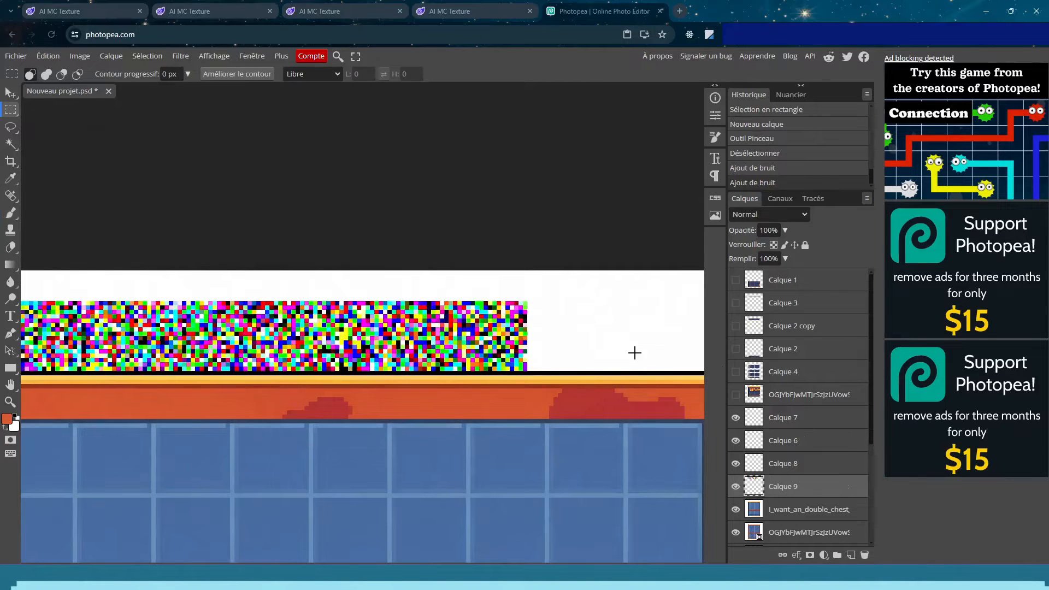
{"action": "left_click", "coordinate": [10, 401]}
{"action": "right_click", "coordinate": [169, 359]}
{"action": "left_click", "coordinate": [213, 404]}
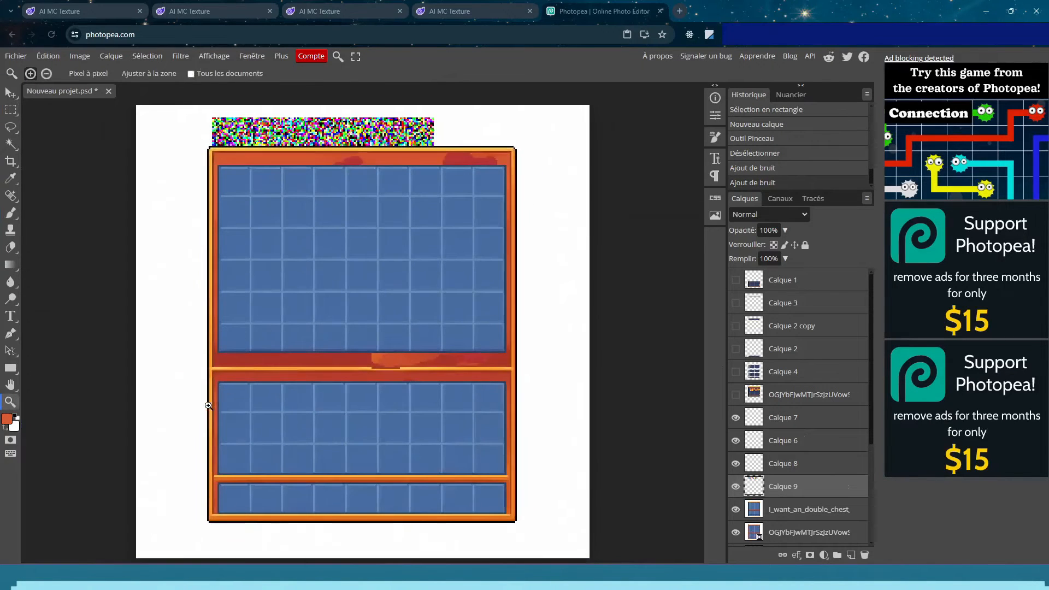
{"action": "left_click", "coordinate": [316, 142]}
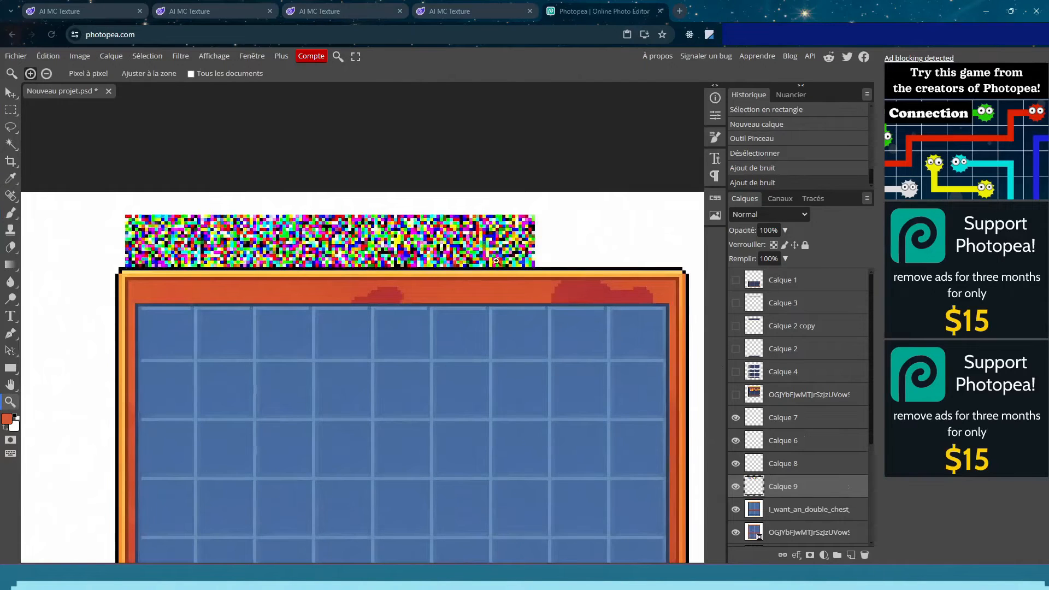
{"action": "left_click", "coordinate": [10, 212]}
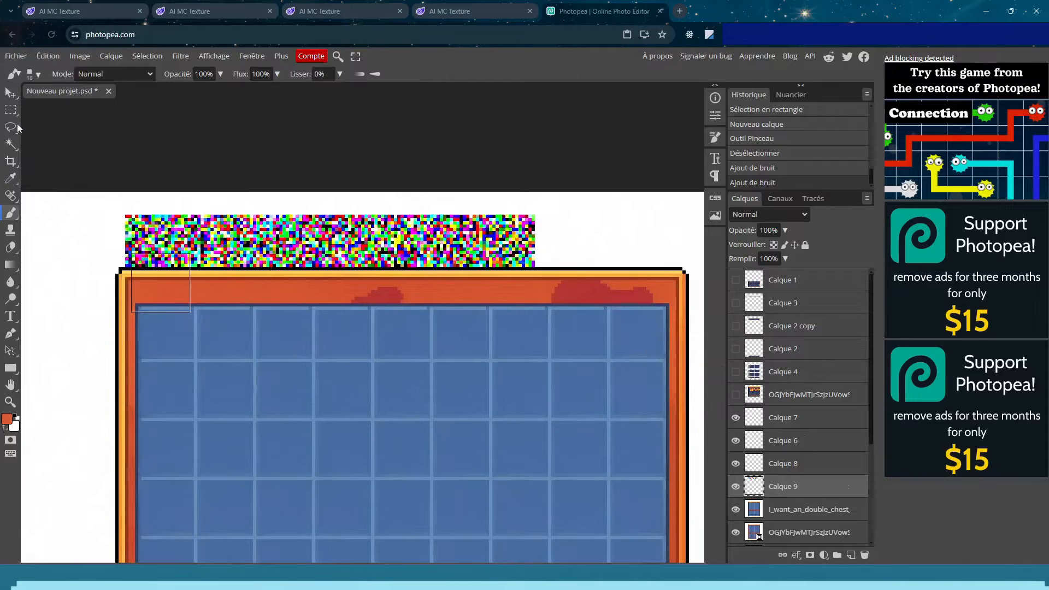
{"action": "left_click_drag", "start_coordinate": [87, 220], "coordinate": [107, 198]}
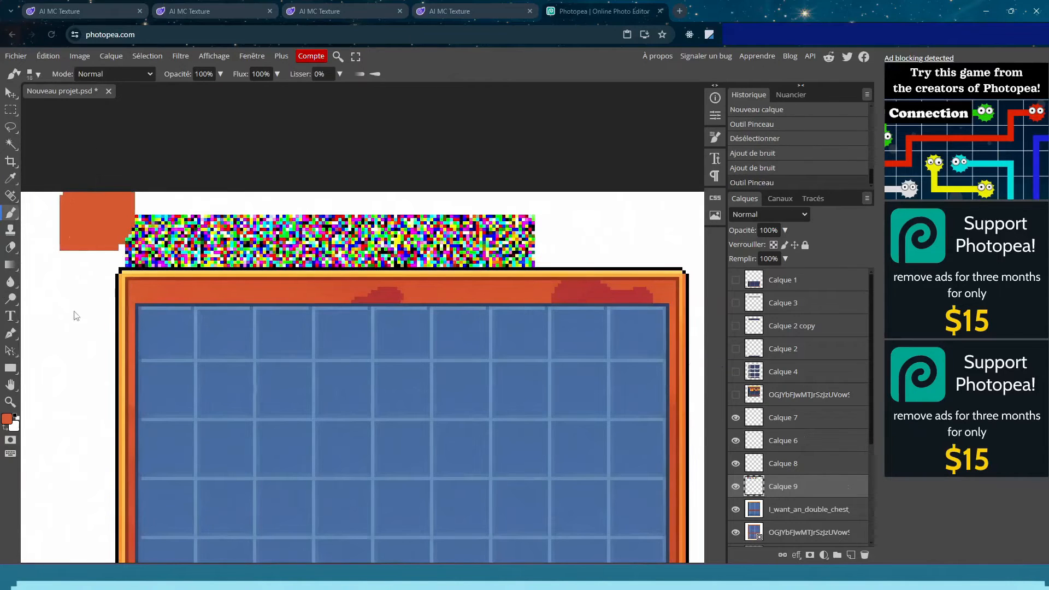
{"action": "key", "text": "ctrl+z"}
Erase the noise strip's upper edge and ends with a small square eraser to leave an uneven, sloping outline
{"action": "left_click", "coordinate": [10, 247]}
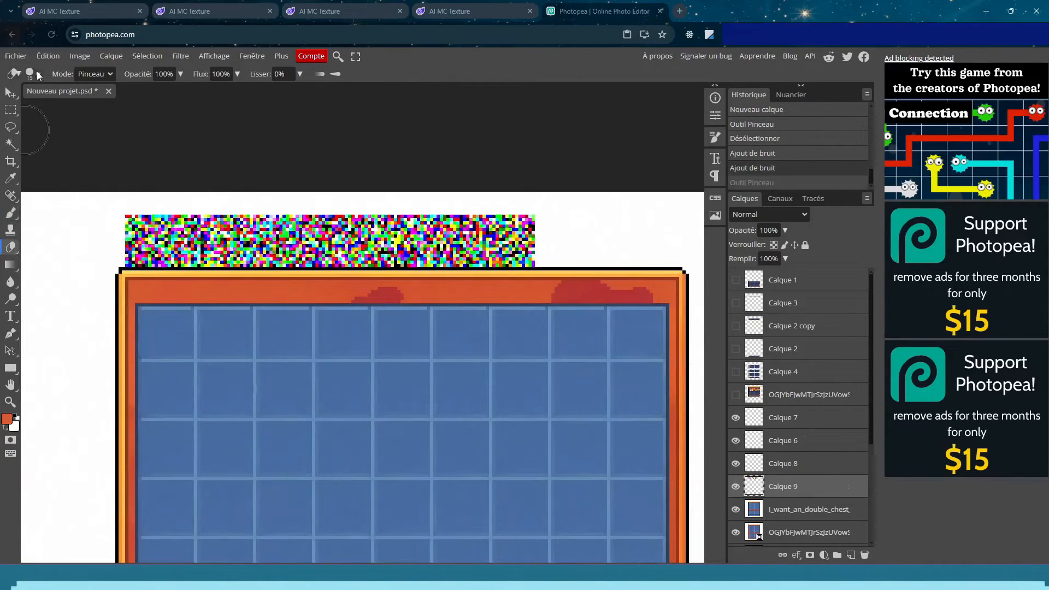
{"action": "left_click", "coordinate": [34, 74]}
{"action": "left_click", "coordinate": [55, 203]}
{"action": "left_click_drag", "start_coordinate": [103, 104], "coordinate": [100, 104]}
{"action": "mouse_move", "coordinate": [91, 242]}
{"action": "left_mouse_down"}
{"action": "mouse_move", "coordinate": [143, 196]}
{"action": "mouse_move", "coordinate": [211, 196]}
{"action": "mouse_move", "coordinate": [232, 211]}
{"action": "mouse_move", "coordinate": [418, 228]}
{"action": "mouse_move", "coordinate": [500, 216]}
{"action": "mouse_move", "coordinate": [533, 244]}
{"action": "mouse_move", "coordinate": [563, 241]}
{"action": "left_mouse_up"}
{"action": "left_click", "coordinate": [548, 246]}
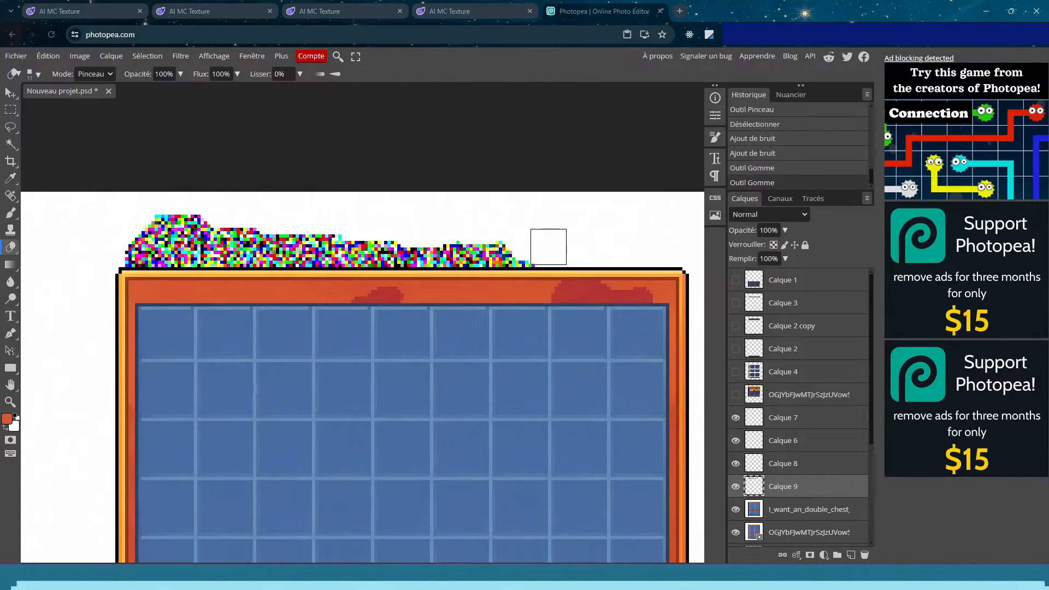
Export the chest with the noise shape as a 256 × 256 px PNG at 100% quality
{"action": "left_click", "coordinate": [13, 57]}
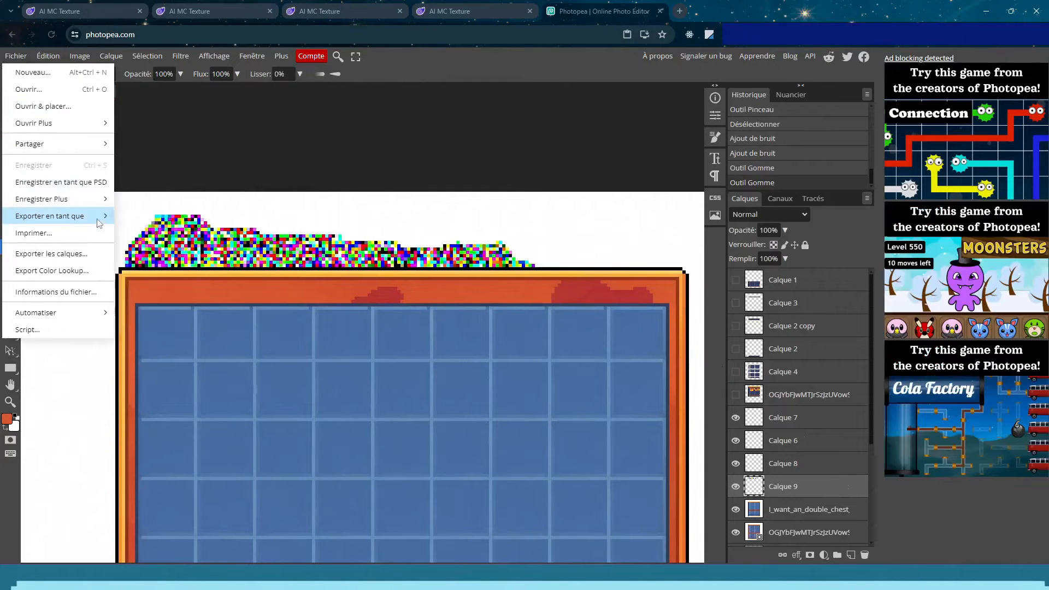
{"action": "mouse_move", "coordinate": [55, 214]}
{"action": "left_click", "coordinate": [134, 213]}
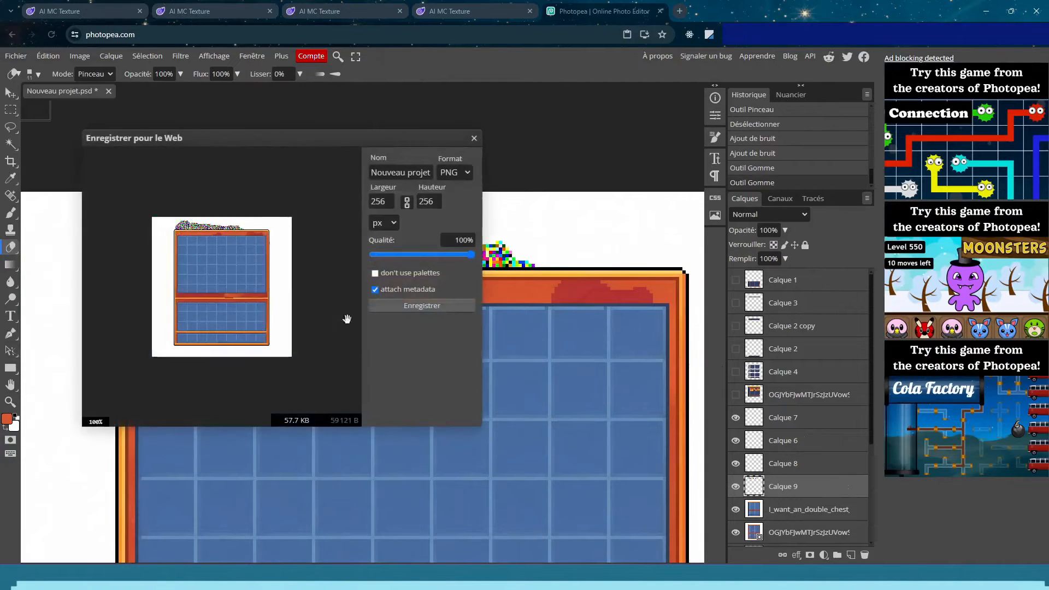
{"action": "left_click", "coordinate": [417, 306]}
{"action": "left_click", "coordinate": [246, 80]}
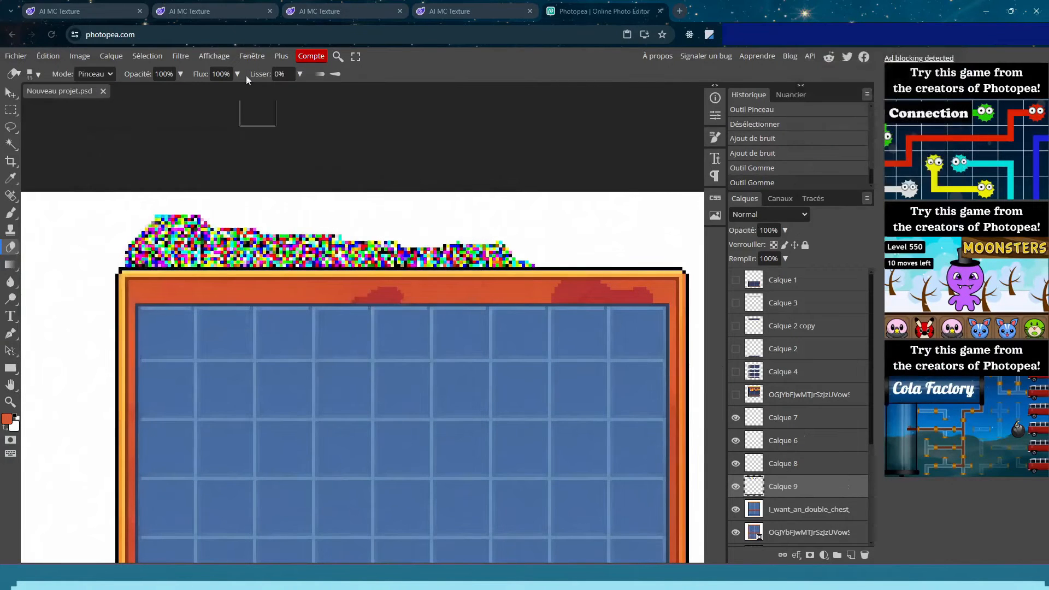
Switch to Pixel GPT, set the noise-topped chest as both image base and shape reference, and generate the image
{"action": "left_click", "coordinate": [448, 4]}
{"action": "left_click", "coordinate": [475, 144]}
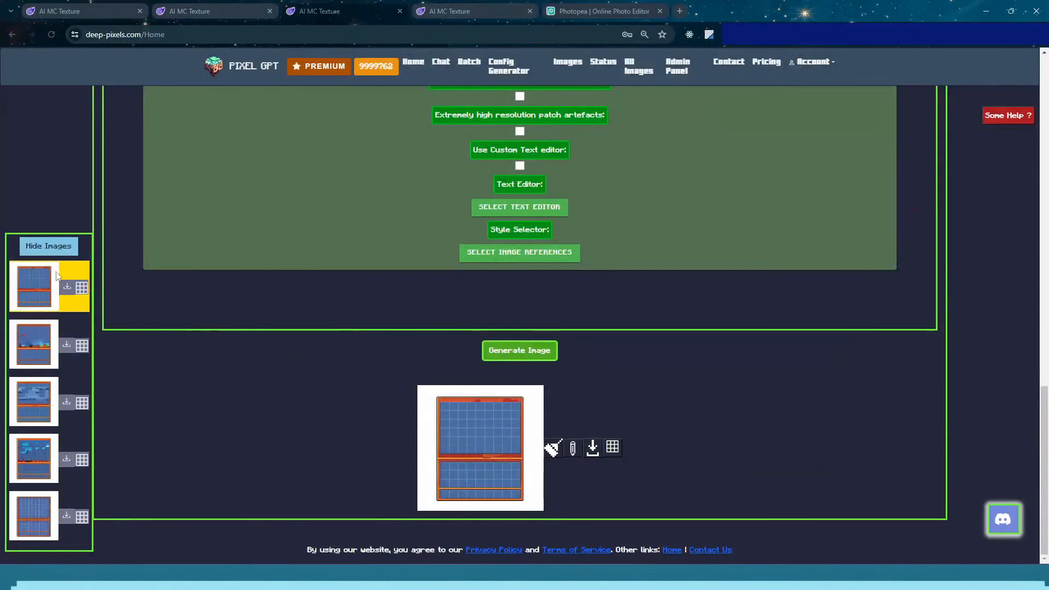
{"action": "scroll", "coordinate": [430, 389], "scroll_direction": "up", "scroll_amount": 5}
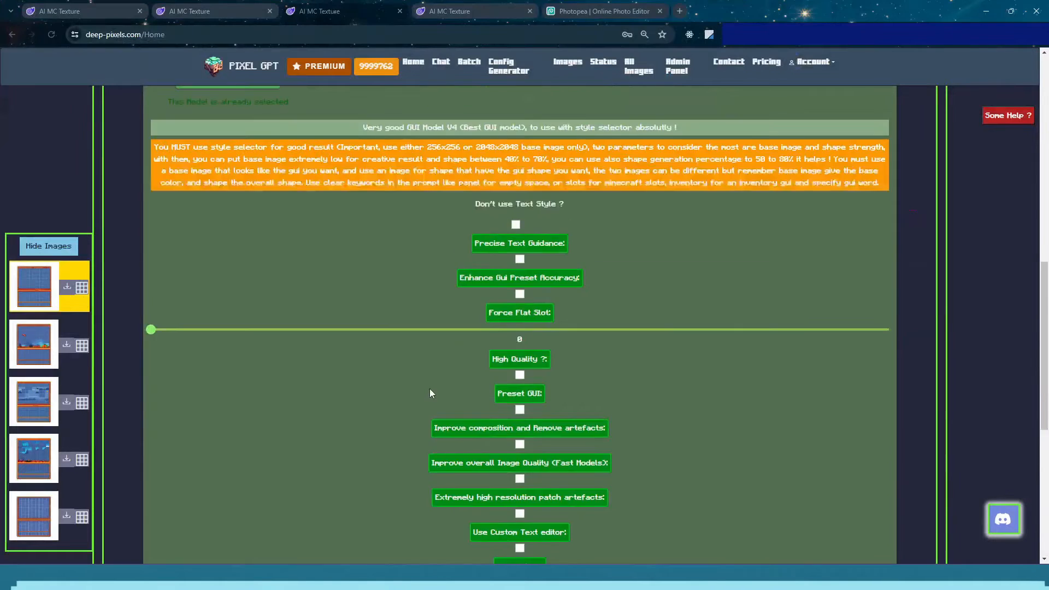
{"action": "scroll", "coordinate": [426, 380], "scroll_direction": "down", "scroll_amount": 5}
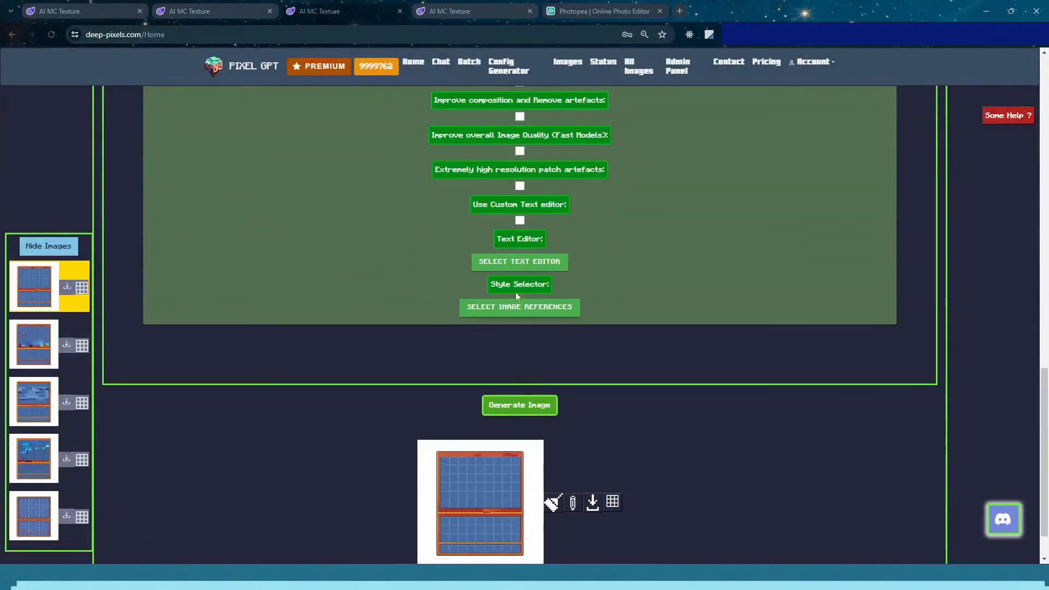
{"action": "left_click", "coordinate": [518, 304]}
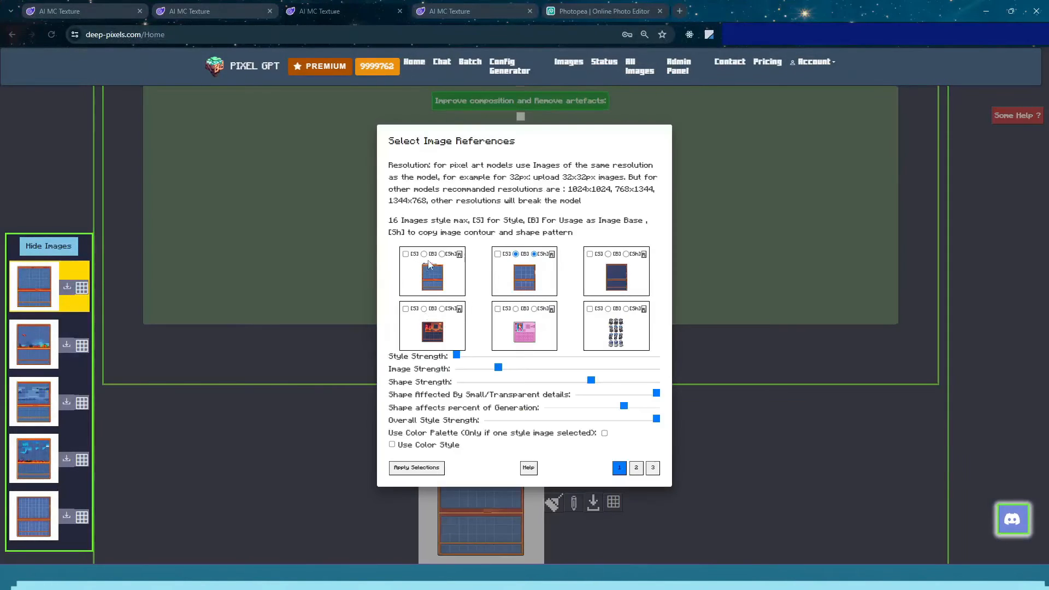
{"action": "left_click", "coordinate": [442, 254]}
{"action": "left_click", "coordinate": [442, 254]}
{"action": "left_click", "coordinate": [416, 468]}
{"action": "left_click", "coordinate": [518, 410]}
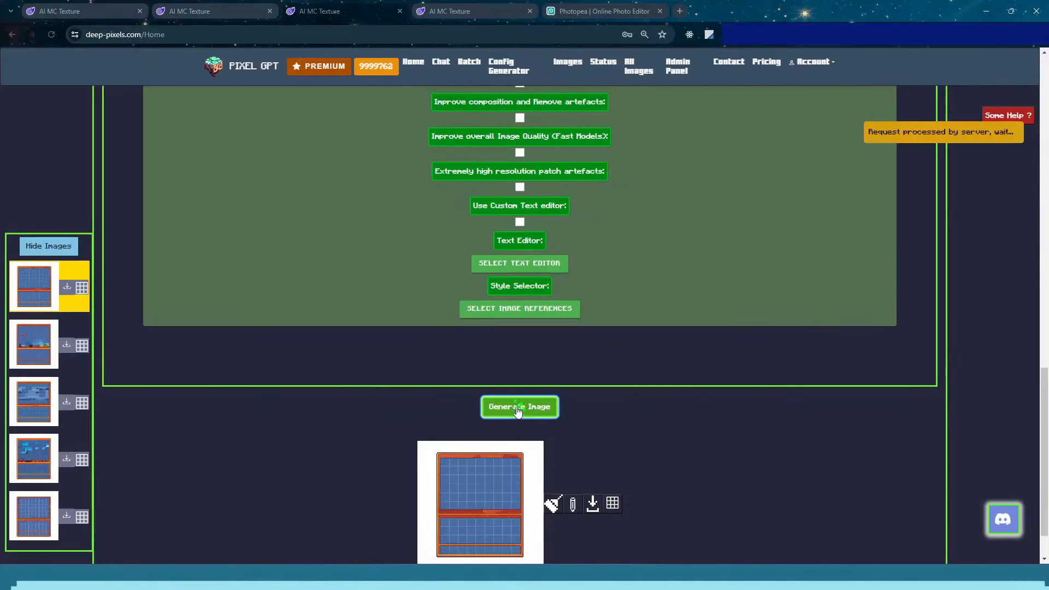
Download the first chest generated from the noise shape and examine its upper decoration and slot frame up close
{"action": "left_click", "coordinate": [67, 286]}
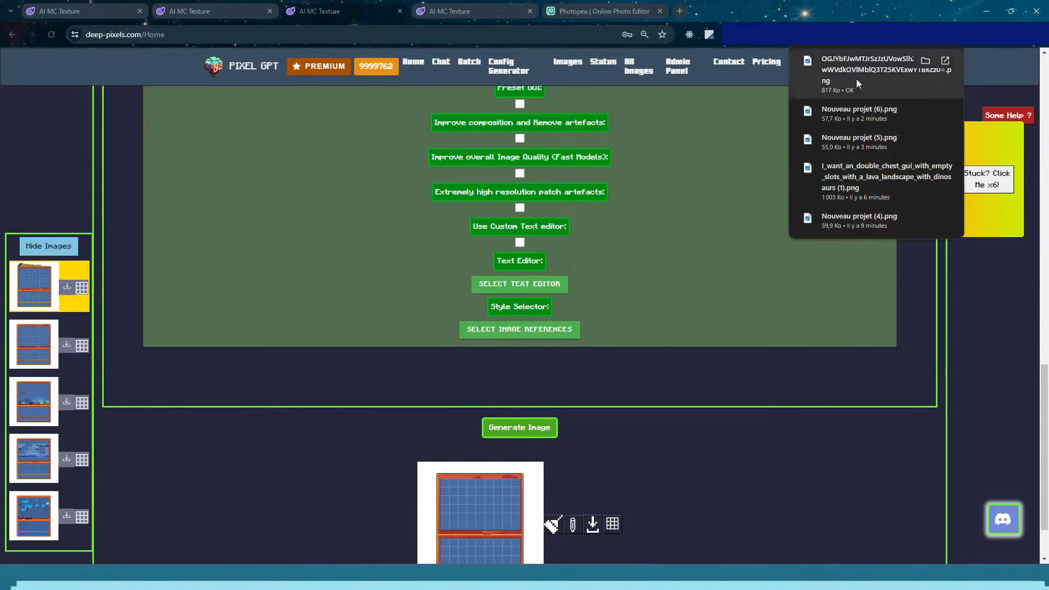
{"action": "left_click", "coordinate": [857, 79]}
{"action": "scroll", "coordinate": [399, 110], "scroll_direction": "up", "scroll_amount": 3}
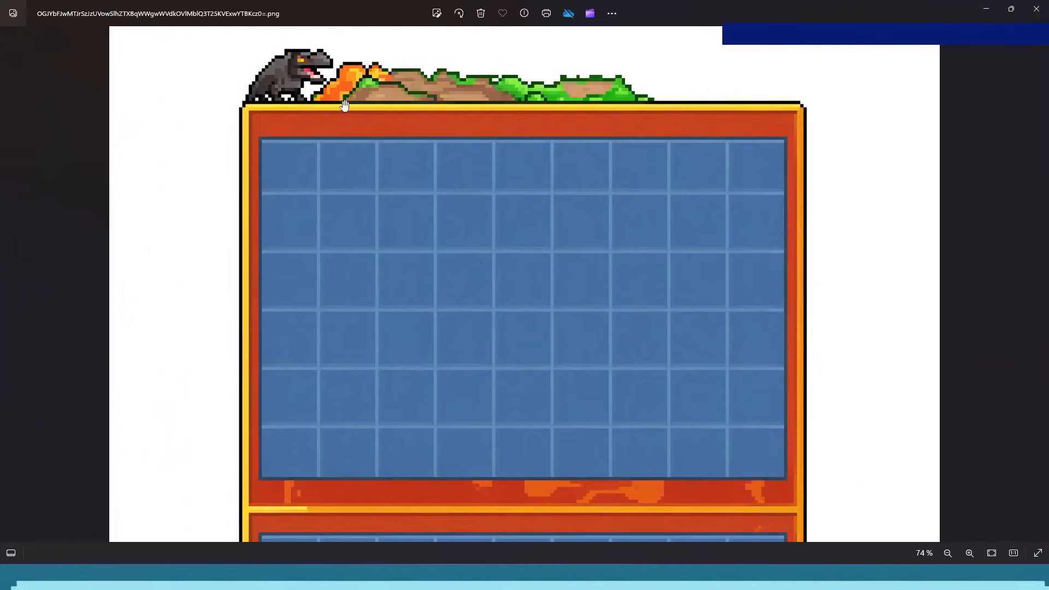
{"action": "scroll", "coordinate": [322, 264], "scroll_direction": "down", "scroll_amount": 3}
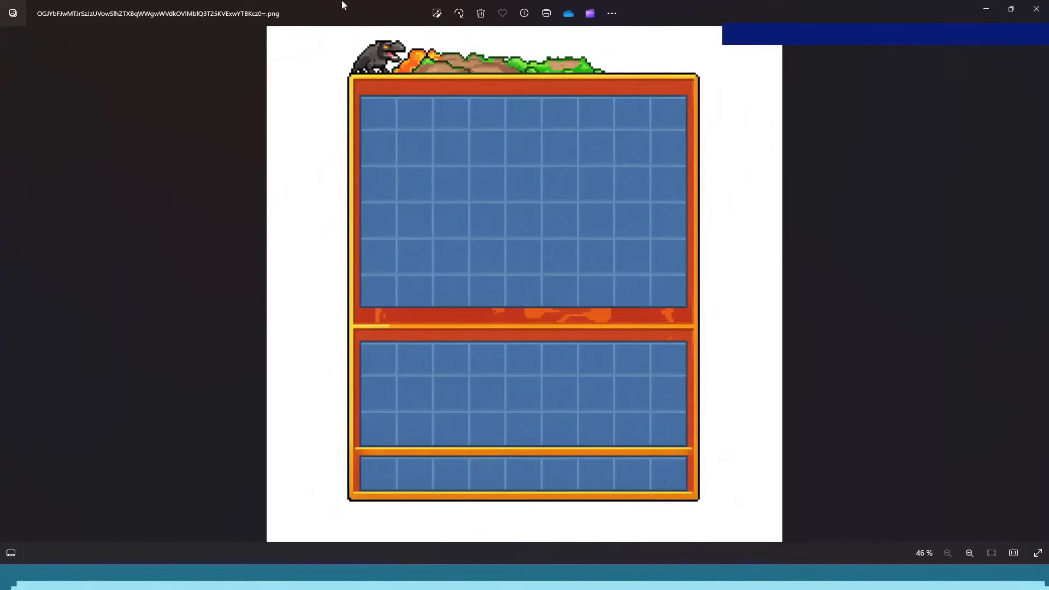
{"action": "scroll", "coordinate": [426, 65], "scroll_direction": "up", "scroll_amount": 5}
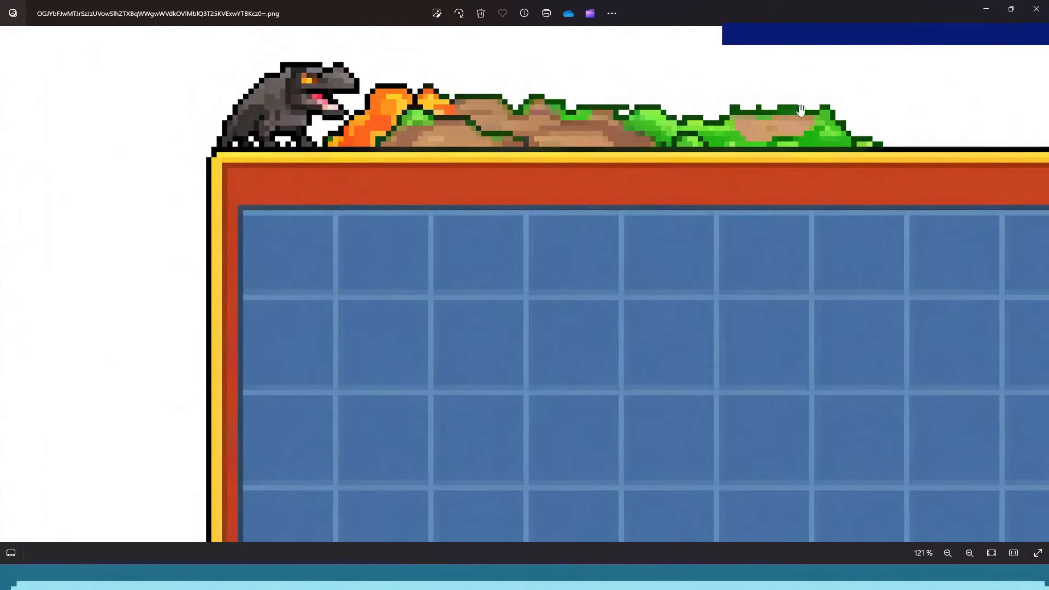
{"action": "scroll", "coordinate": [433, 148], "scroll_direction": "down", "scroll_amount": 5}
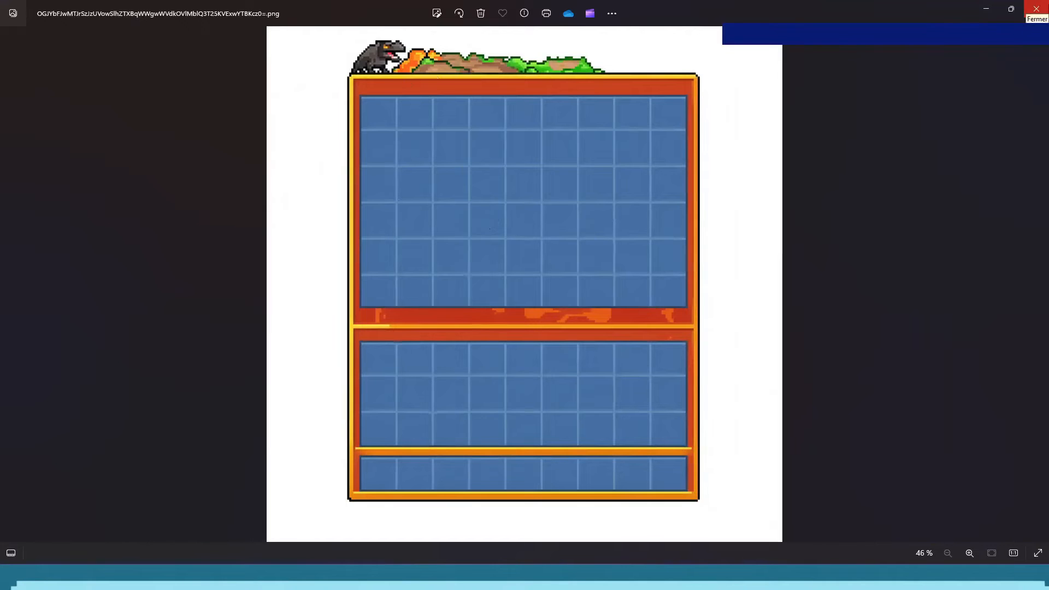
{"action": "scroll", "coordinate": [370, 67], "scroll_direction": "up", "scroll_amount": 3}
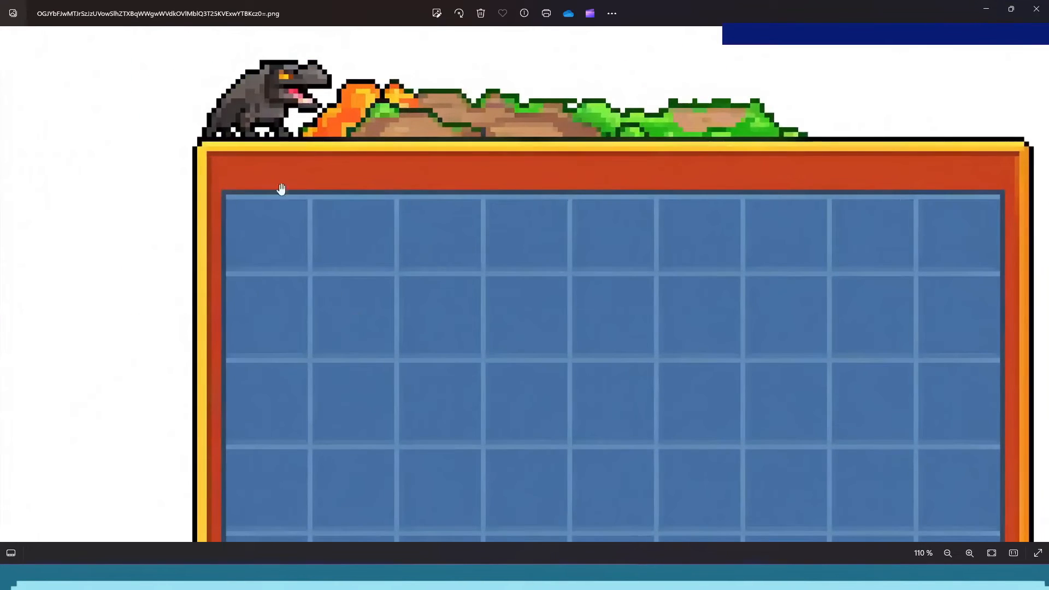
{"action": "scroll", "coordinate": [436, 243], "scroll_direction": "down", "scroll_amount": 2}
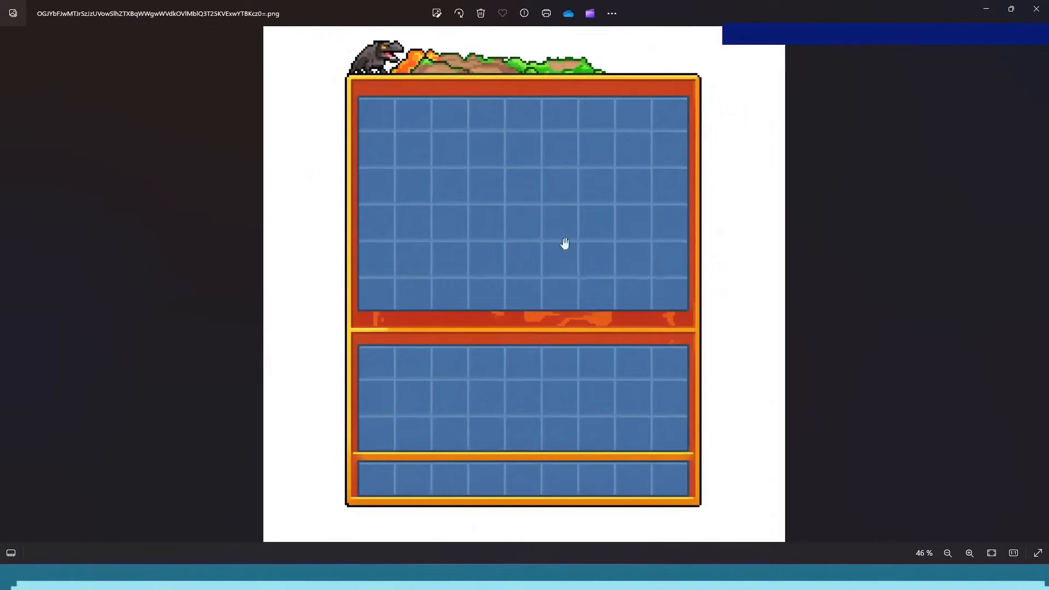
{"action": "scroll", "coordinate": [470, 284], "scroll_direction": "up", "scroll_amount": 4}
{"action": "scroll", "coordinate": [460, 307], "scroll_direction": "down", "scroll_amount": 4}
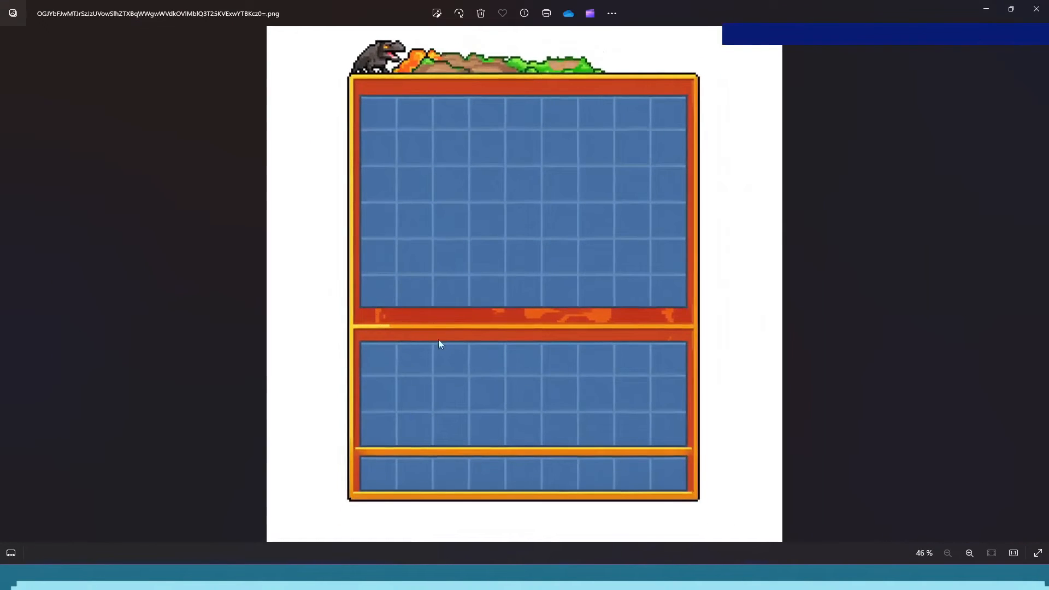
{"action": "scroll", "coordinate": [393, 65], "scroll_direction": "up", "scroll_amount": 3}
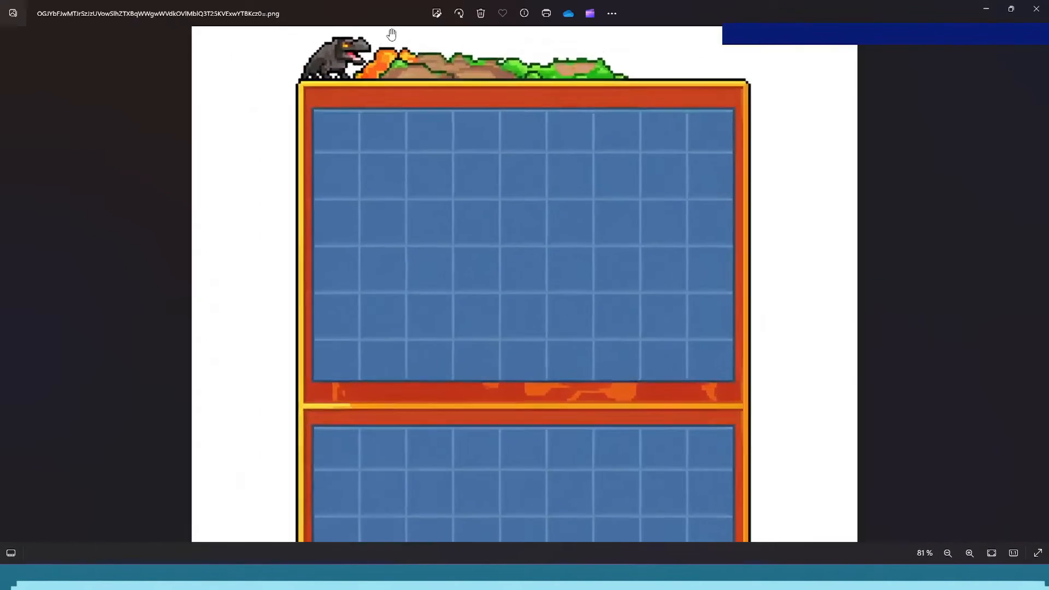
{"action": "scroll", "coordinate": [405, 80], "scroll_direction": "down", "scroll_amount": 3}
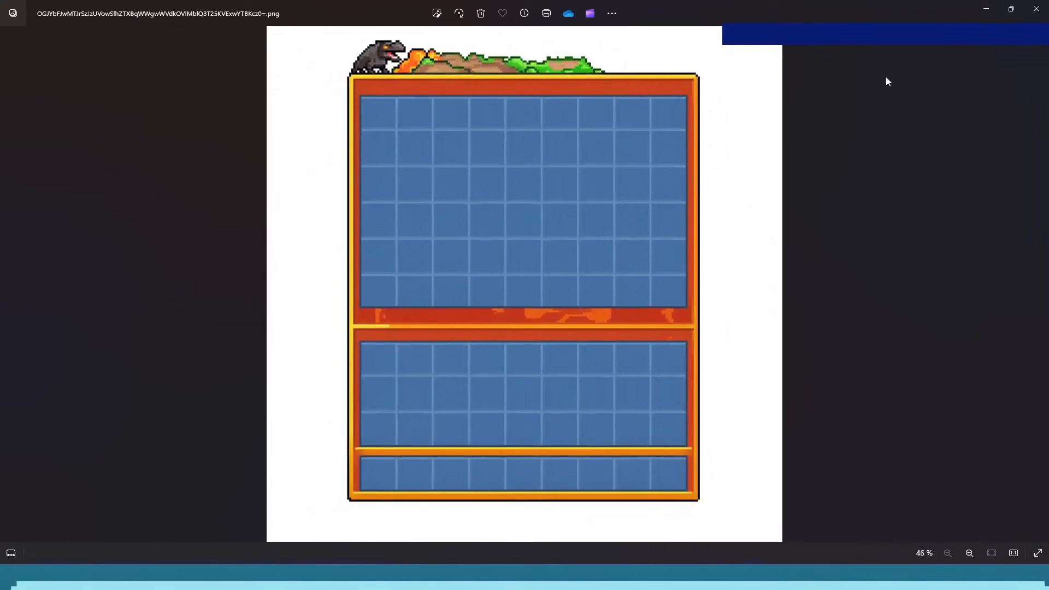
{"action": "left_click", "coordinate": [1037, 9]}
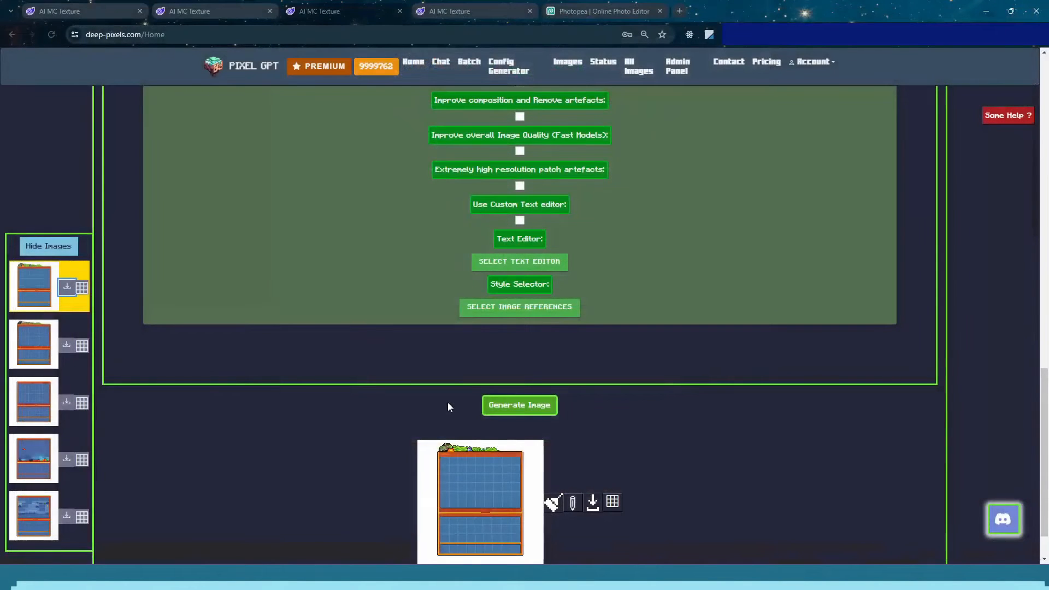
Download the second generated chest and examine its upper decoration, frame and lower slots up close
{"action": "left_click", "coordinate": [593, 505]}
{"action": "left_click", "coordinate": [860, 86]}
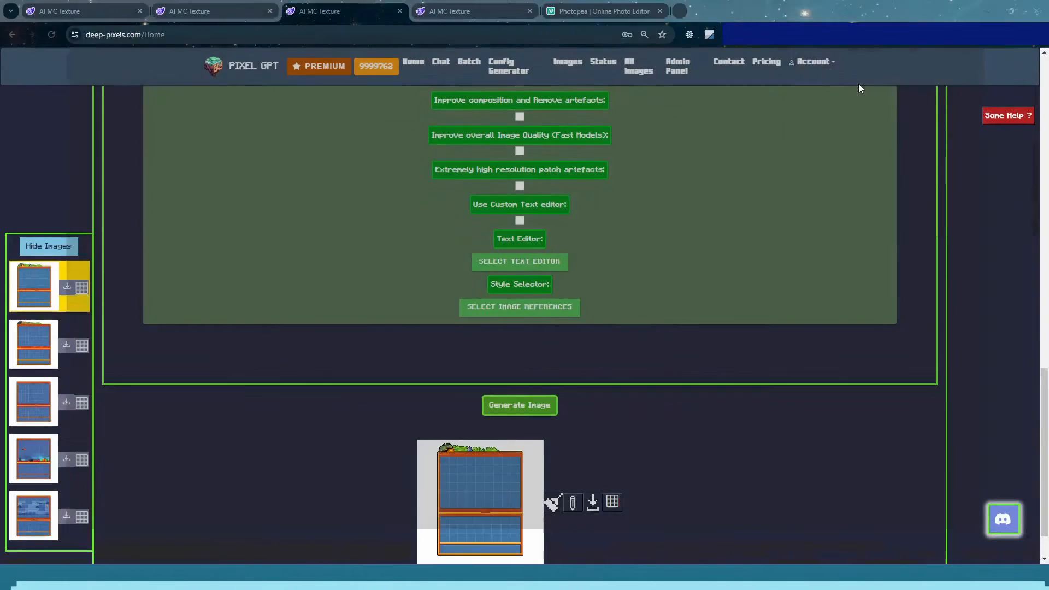
{"action": "scroll", "coordinate": [360, 88], "scroll_direction": "up", "scroll_amount": 3}
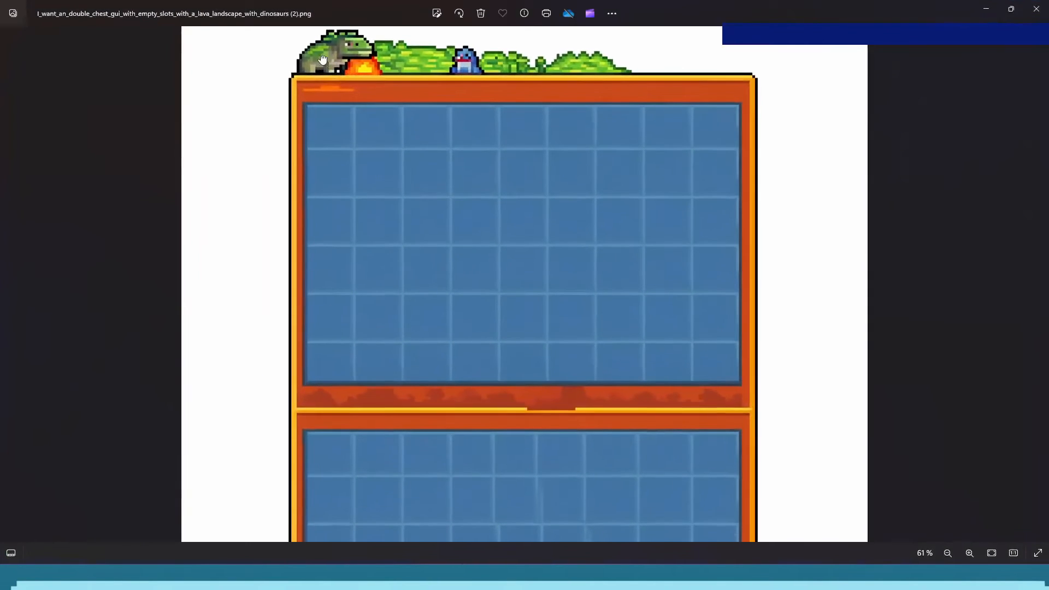
{"action": "scroll", "coordinate": [334, 75], "scroll_direction": "up", "scroll_amount": 2}
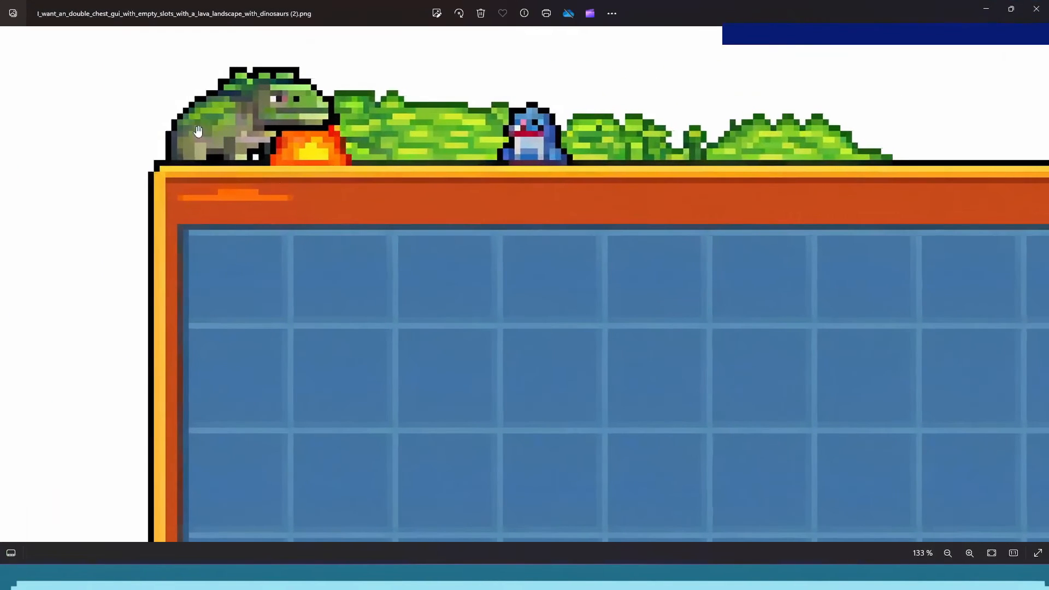
{"action": "scroll", "coordinate": [241, 141], "scroll_direction": "down", "scroll_amount": 5}
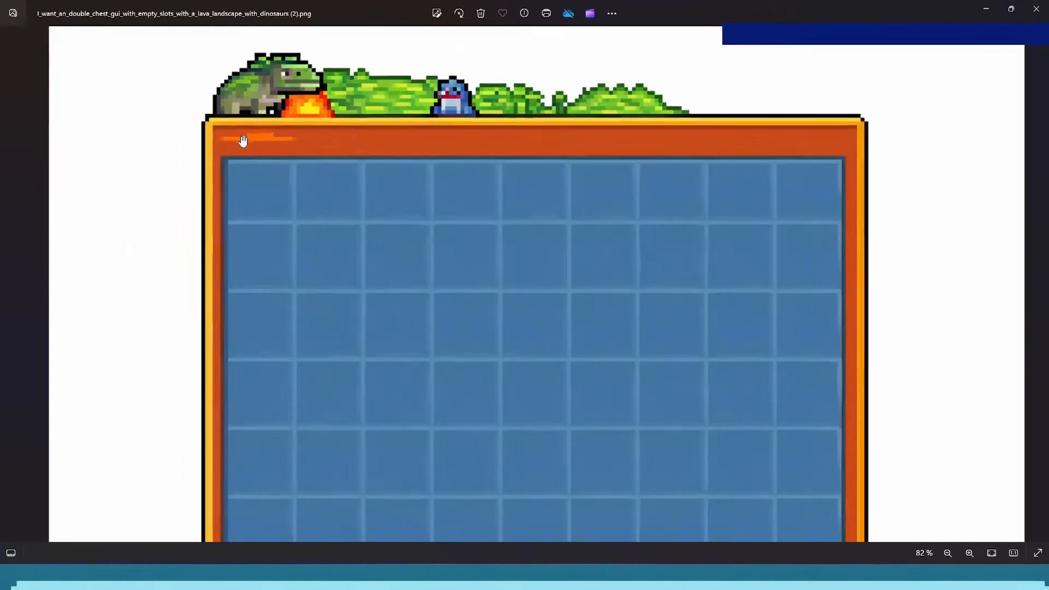
{"action": "scroll", "coordinate": [389, 150], "scroll_direction": "down", "scroll_amount": 1}
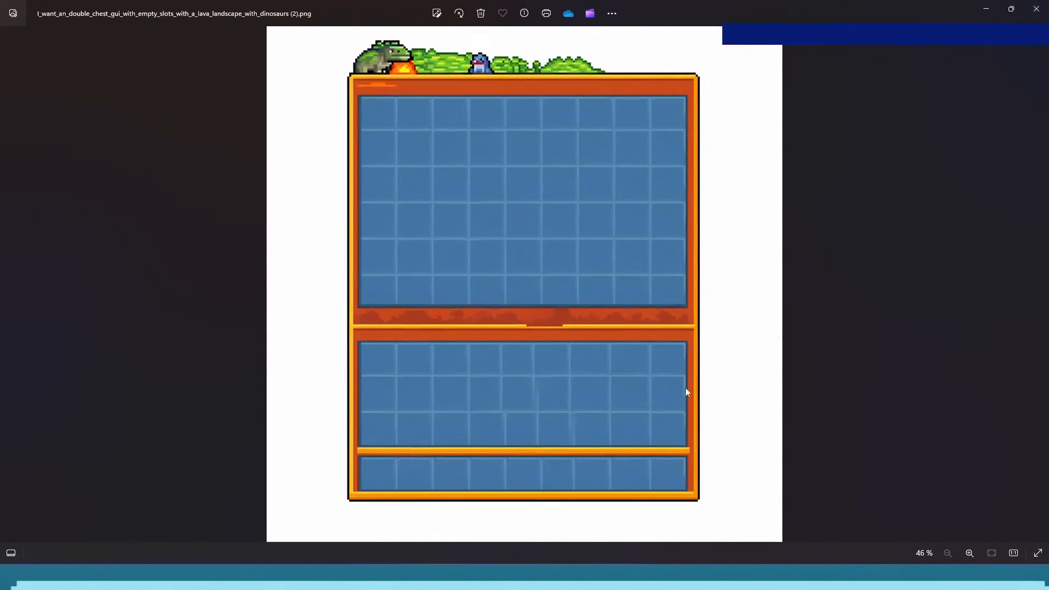
{"action": "scroll", "coordinate": [565, 415], "scroll_direction": "up", "scroll_amount": 3}
{"action": "scroll", "coordinate": [529, 417], "scroll_direction": "down", "scroll_amount": 3}
{"action": "scroll", "coordinate": [528, 420], "scroll_direction": "down", "scroll_amount": 1}
{"action": "left_click", "coordinate": [1037, 9]}
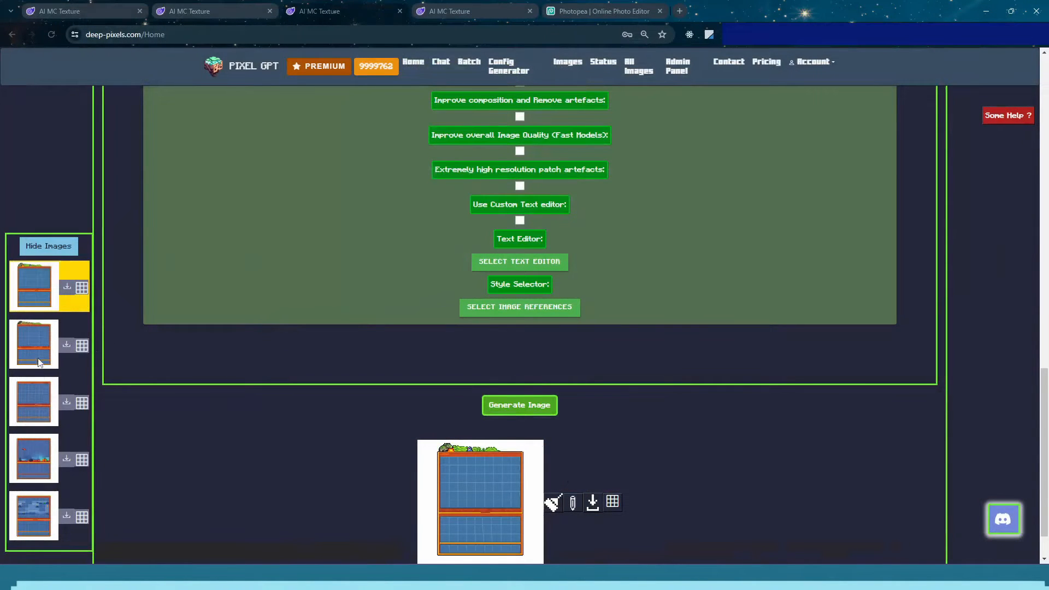
Review the selected base and shape references and their strength settings
{"action": "scroll", "coordinate": [548, 529], "scroll_direction": "up", "scroll_amount": 5}
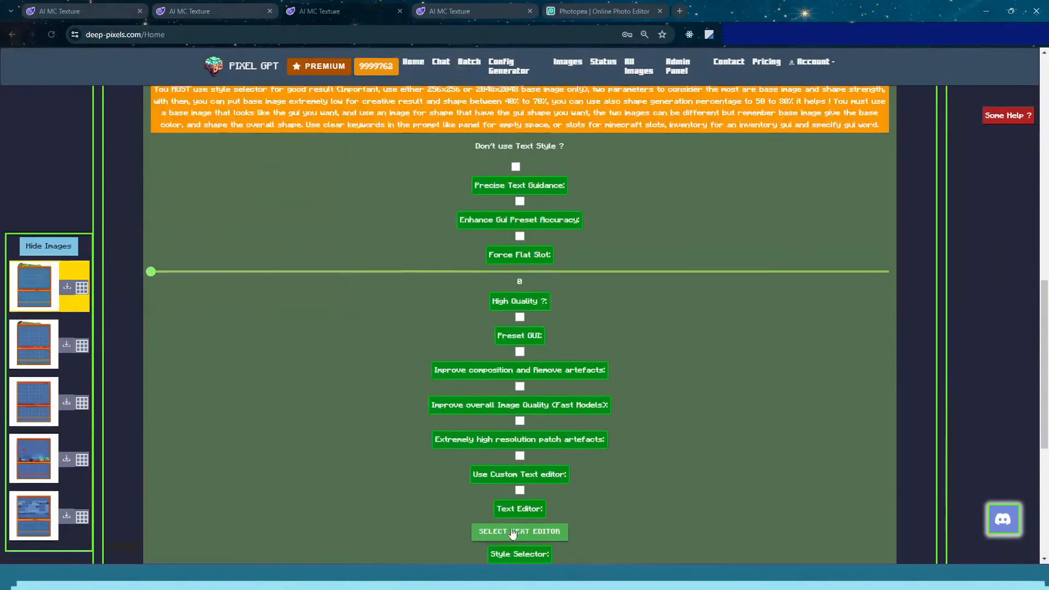
{"action": "scroll", "coordinate": [520, 366], "scroll_direction": "down", "scroll_amount": 6}
{"action": "left_click", "coordinate": [519, 252]}
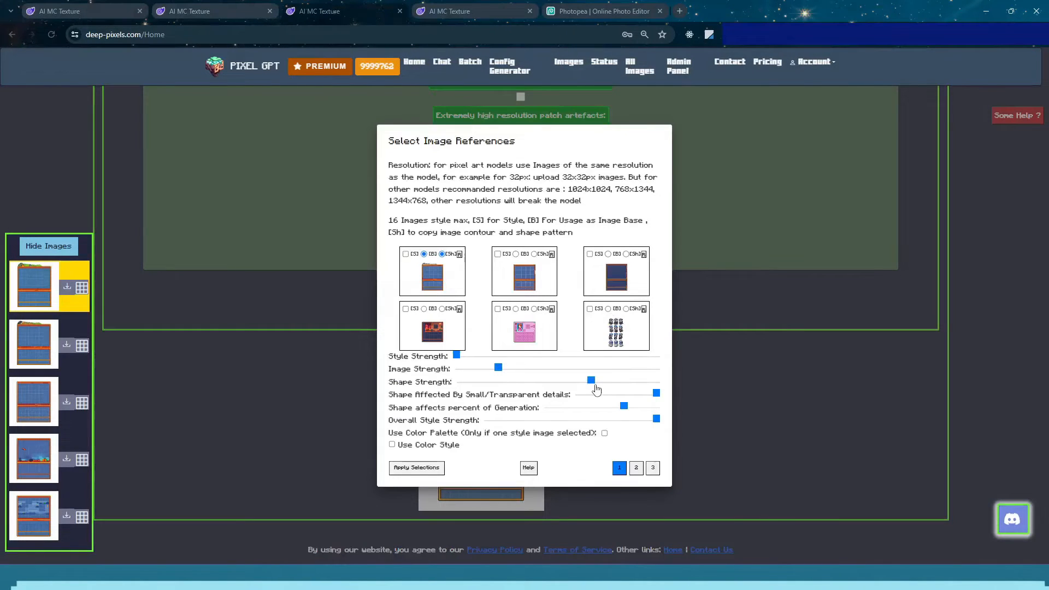
{"action": "left_click", "coordinate": [417, 486]}
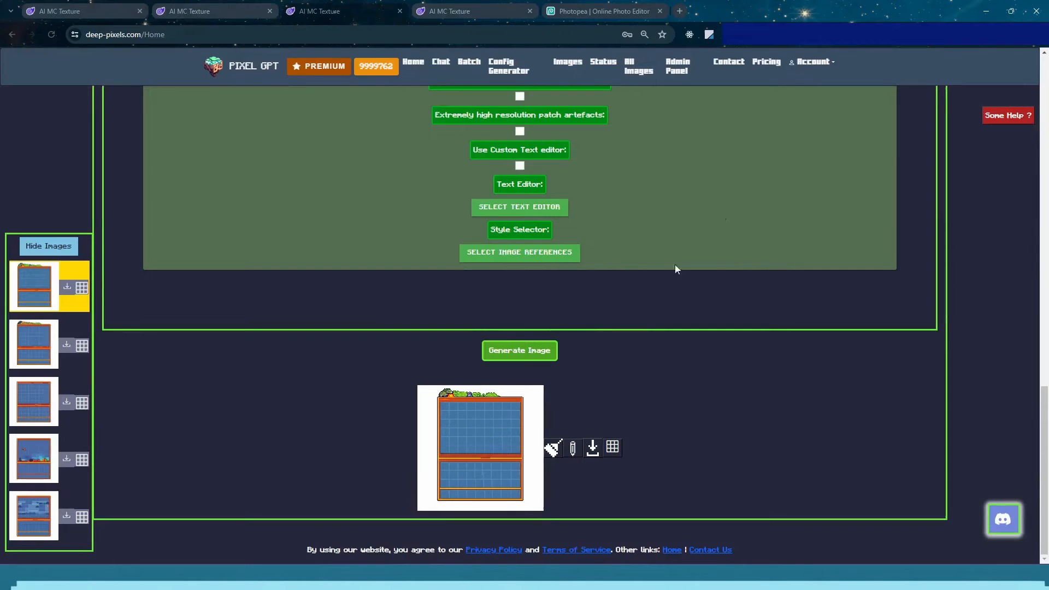
Replace "double chest" with "hud bar" in the prompt text
{"action": "scroll", "coordinate": [549, 316], "scroll_direction": "up", "scroll_amount": 8}
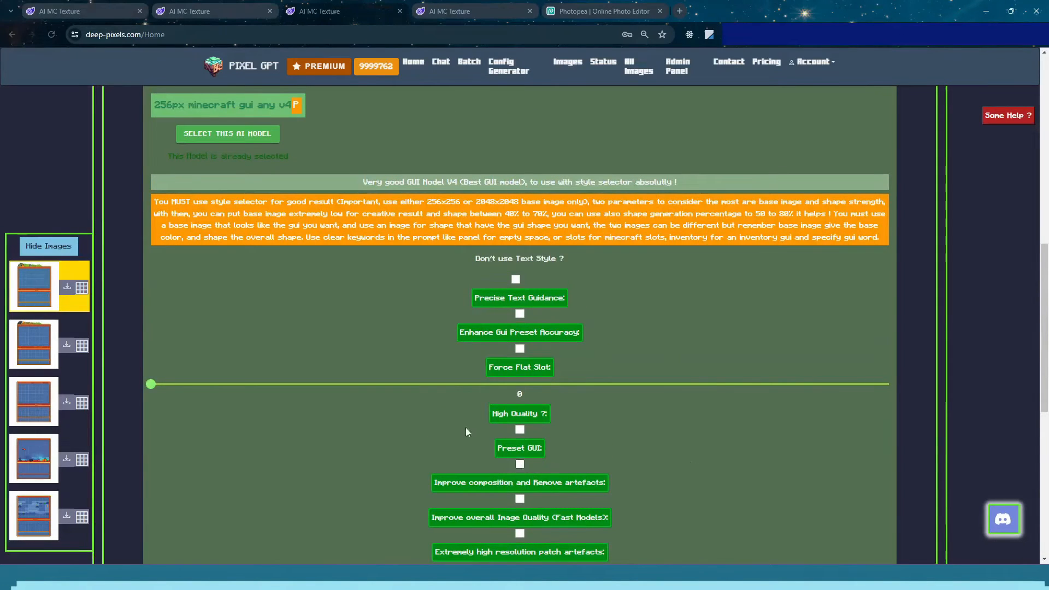
{"action": "scroll", "coordinate": [465, 427], "scroll_direction": "up", "scroll_amount": 11}
{"action": "scroll", "coordinate": [250, 261], "scroll_direction": "down", "scroll_amount": 2}
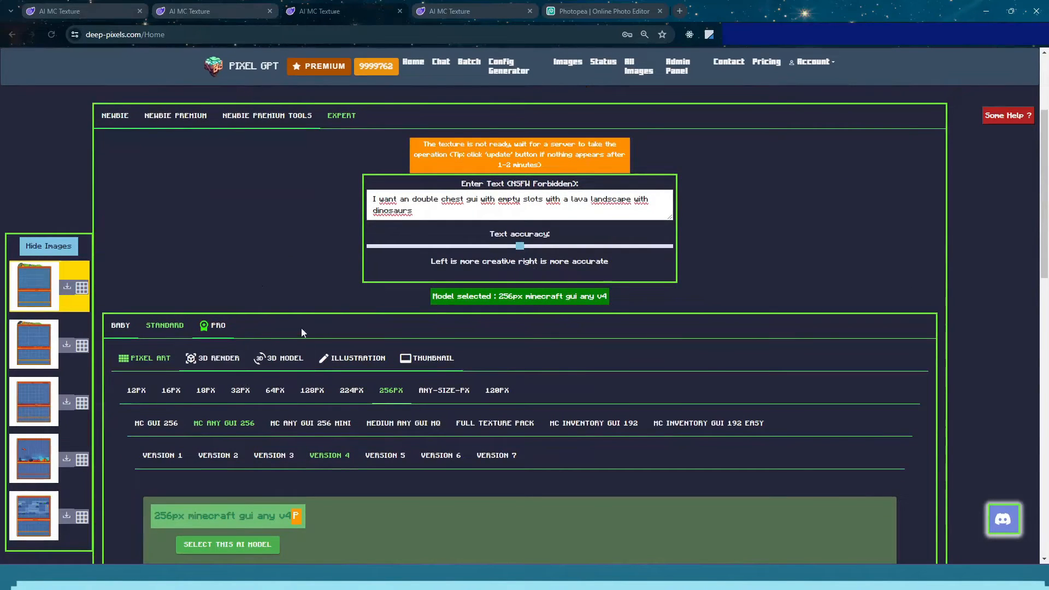
{"action": "left_click_drag", "start_coordinate": [412, 200], "coordinate": [465, 199]}
{"action": "type", "text": "hud bar"}
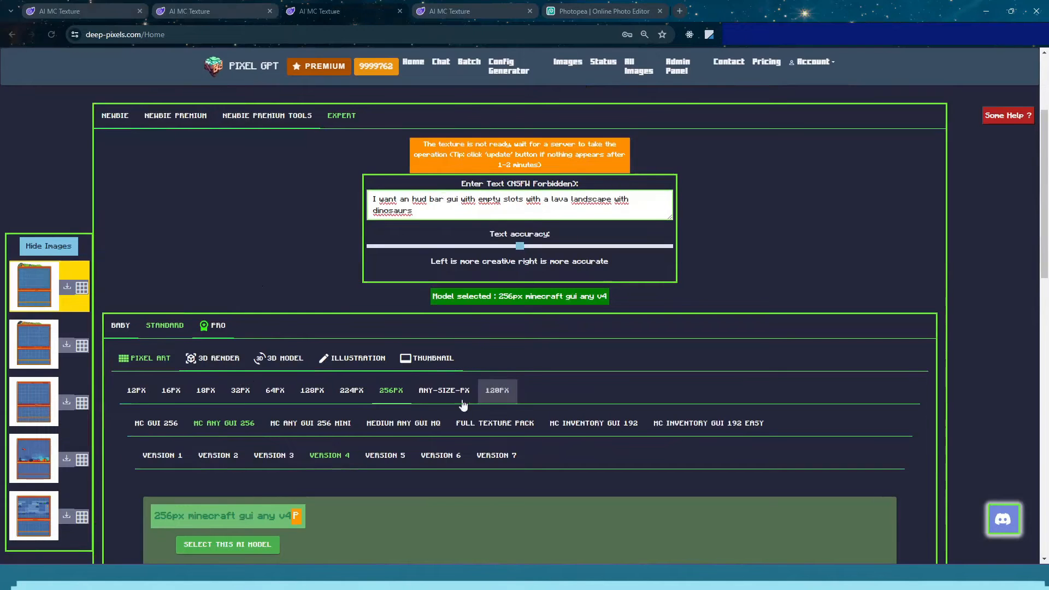
Select the 256px medium any gui mq v1 model for generation
{"action": "scroll", "coordinate": [463, 404], "scroll_direction": "down", "scroll_amount": 2}
{"action": "left_click", "coordinate": [310, 314]}
{"action": "left_click", "coordinate": [405, 310]}
{"action": "left_click", "coordinate": [241, 434]}
Set the GUI preset to hud with the stone variant
{"action": "scroll", "coordinate": [333, 388], "scroll_direction": "down", "scroll_amount": 4}
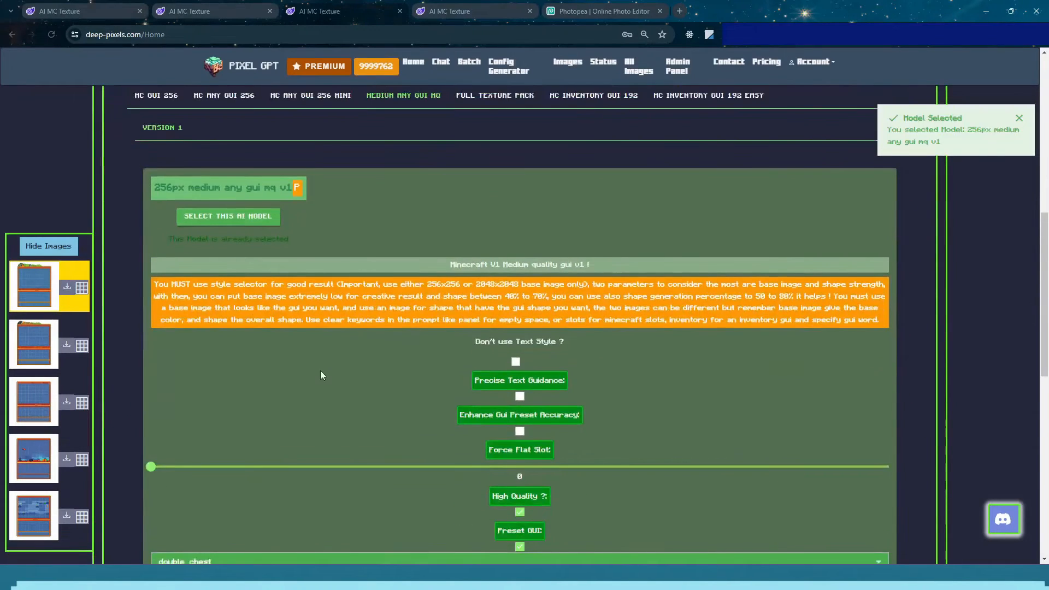
{"action": "scroll", "coordinate": [321, 371], "scroll_direction": "down", "scroll_amount": 3}
{"action": "scroll", "coordinate": [234, 281], "scroll_direction": "down", "scroll_amount": 3}
{"action": "left_click", "coordinate": [257, 253]}
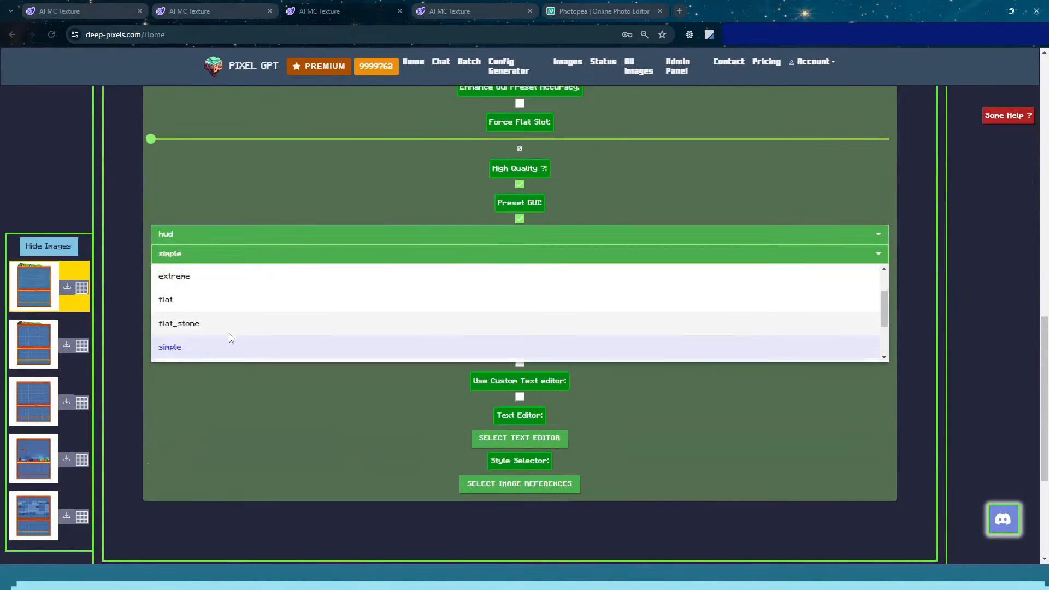
{"action": "scroll", "coordinate": [229, 335], "scroll_direction": "down", "scroll_amount": 3}
{"action": "scroll", "coordinate": [201, 341], "scroll_direction": "down", "scroll_amount": 1}
{"action": "left_click", "coordinate": [221, 295]}
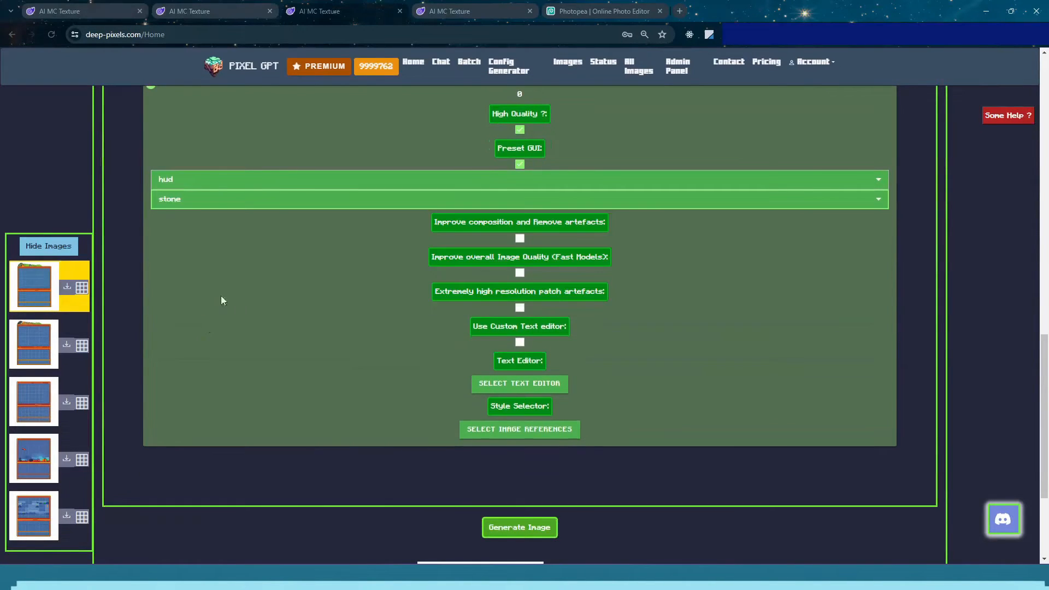
Use the dark blue chest as the only style reference and generate the HUD bar image
{"action": "scroll", "coordinate": [390, 455], "scroll_direction": "down", "scroll_amount": 3}
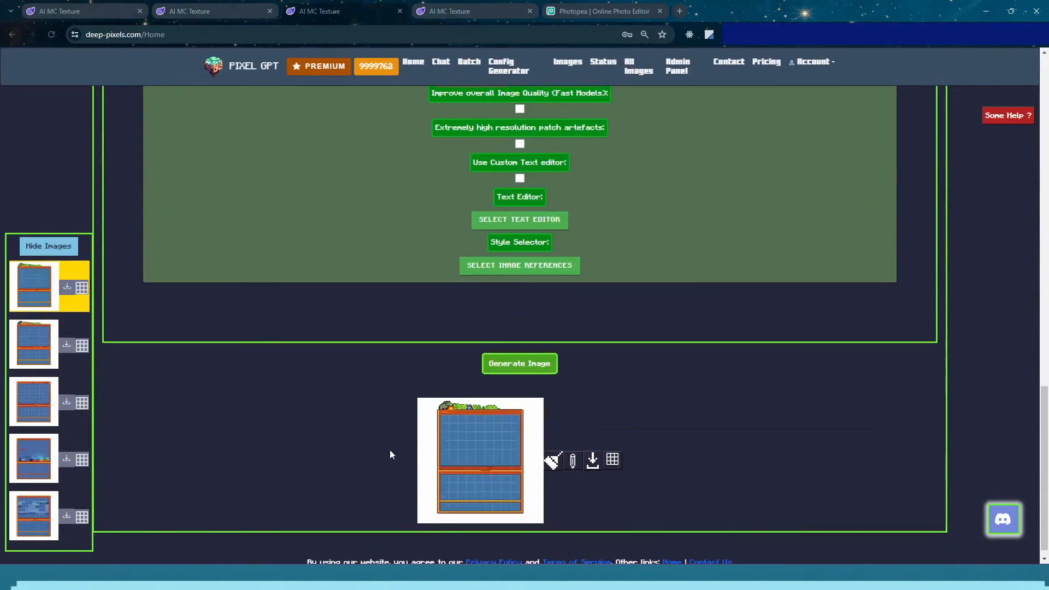
{"action": "left_click", "coordinate": [540, 370]}
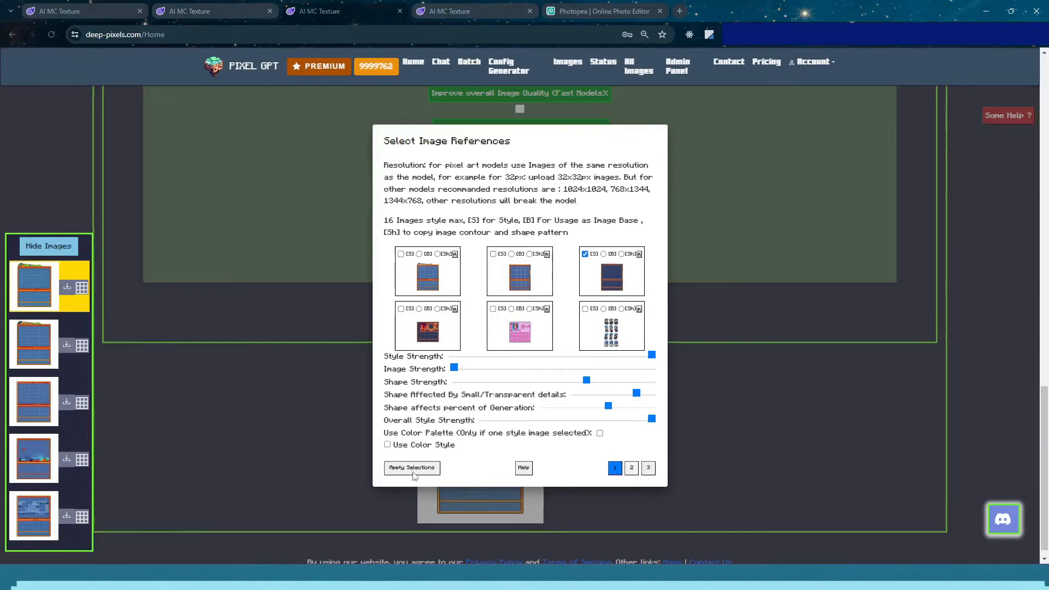
{"action": "left_click", "coordinate": [412, 468]}
{"action": "left_click", "coordinate": [541, 370]}
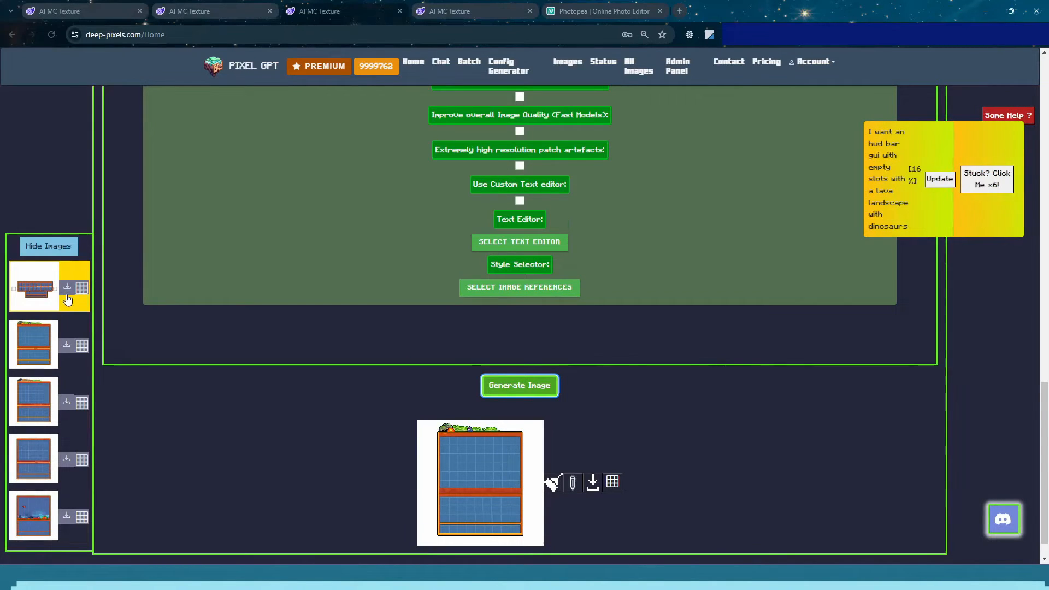
Remove the dark blue chest from the style references and generate the HUD bar image again
{"action": "left_click", "coordinate": [541, 288]}
{"action": "left_click", "coordinate": [593, 256]}
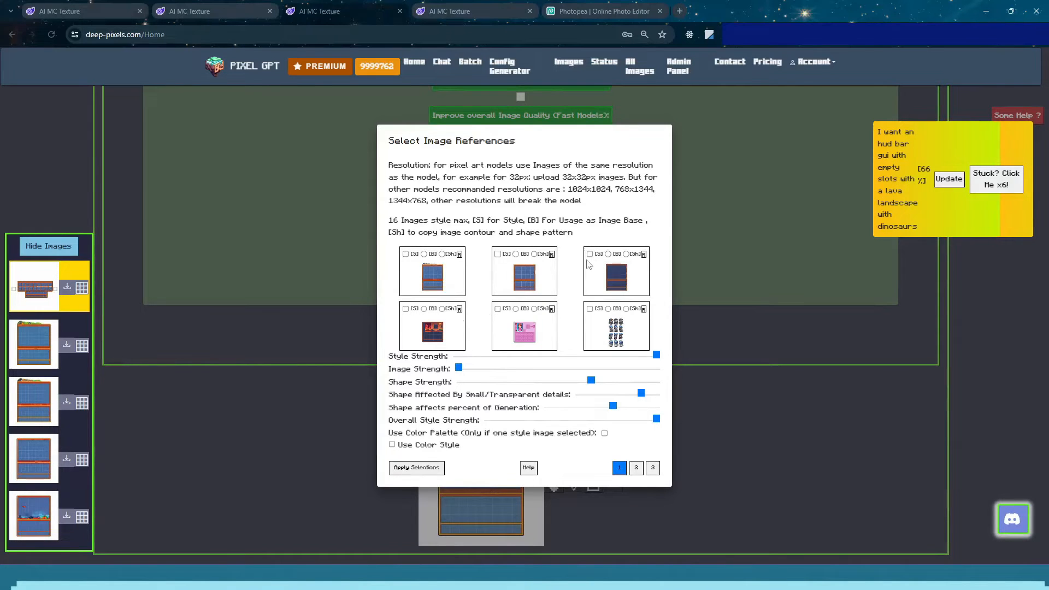
{"action": "left_click", "coordinate": [426, 472]}
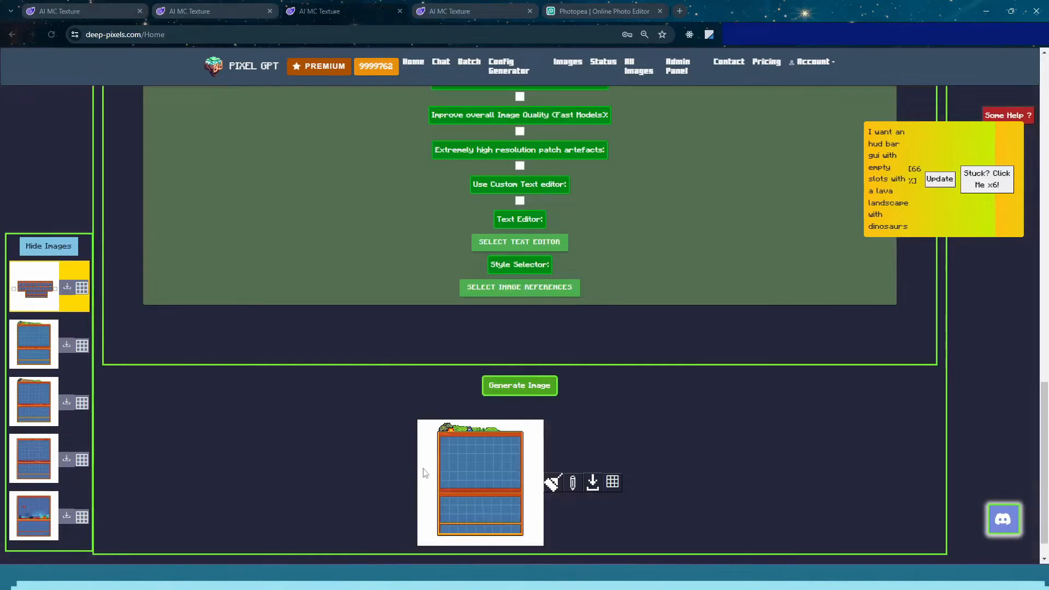
{"action": "left_click", "coordinate": [514, 385]}
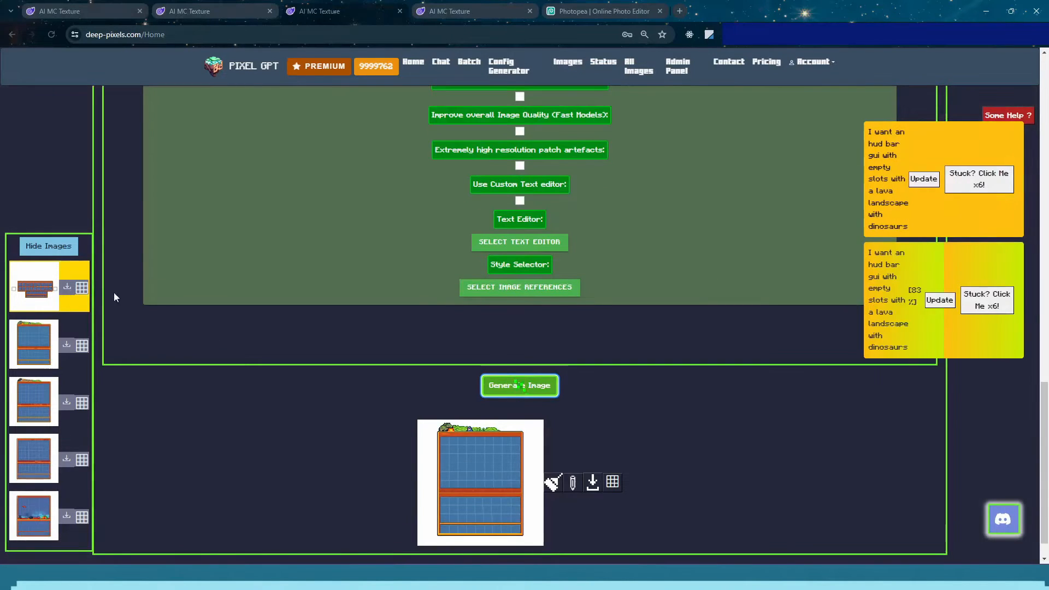
Download the orange-framed, T-shaped HUD image from the image history and inspect its slots up close
{"action": "left_click", "coordinate": [67, 290]}
{"action": "left_click", "coordinate": [868, 77]}
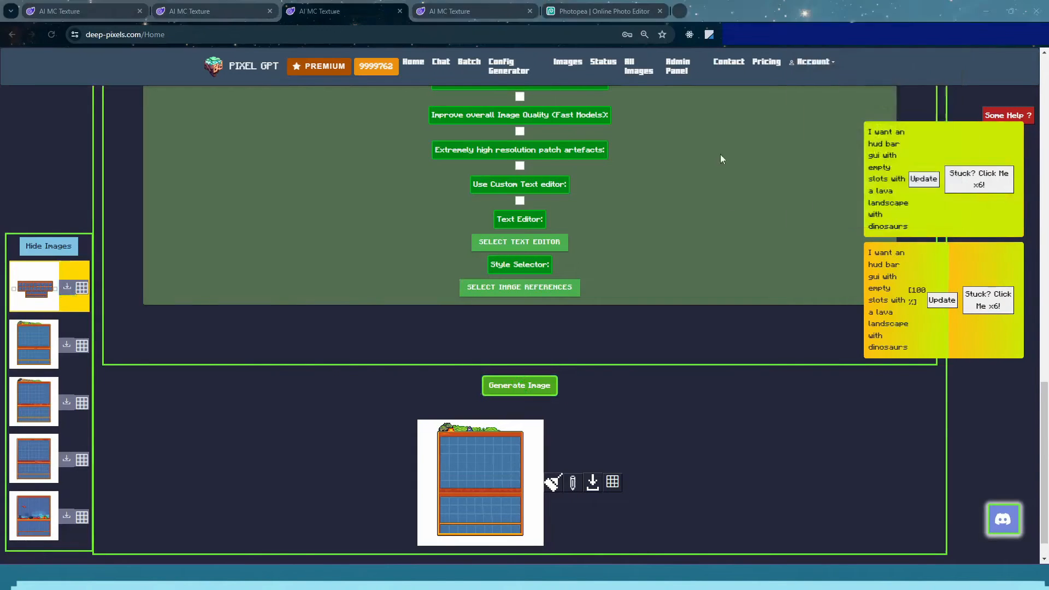
{"action": "scroll", "coordinate": [484, 329], "scroll_direction": "up", "scroll_amount": 3}
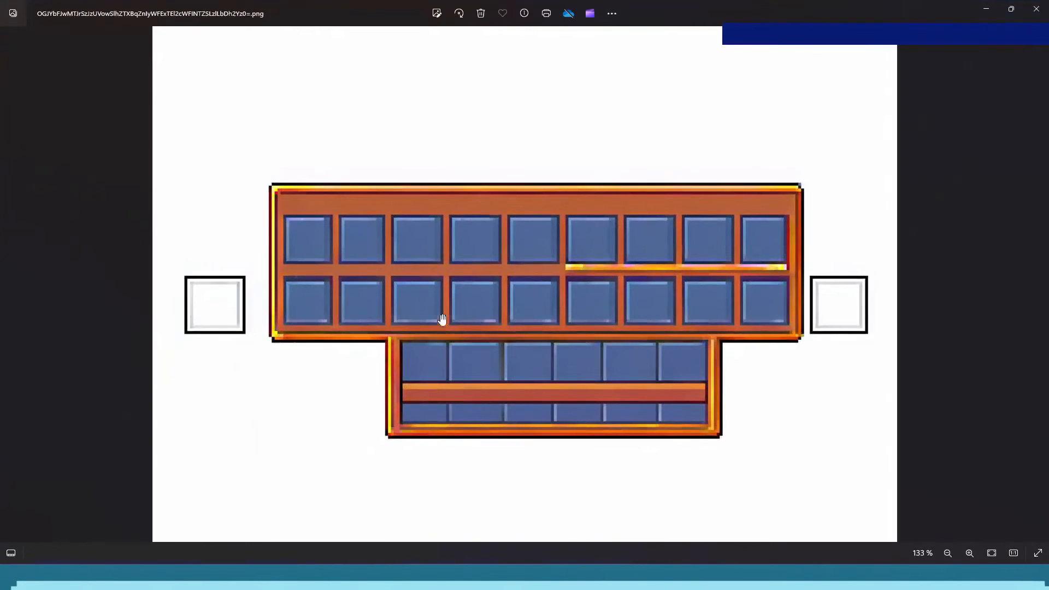
{"action": "scroll", "coordinate": [528, 359], "scroll_direction": "up", "scroll_amount": 3}
{"action": "scroll", "coordinate": [496, 380], "scroll_direction": "down", "scroll_amount": 6}
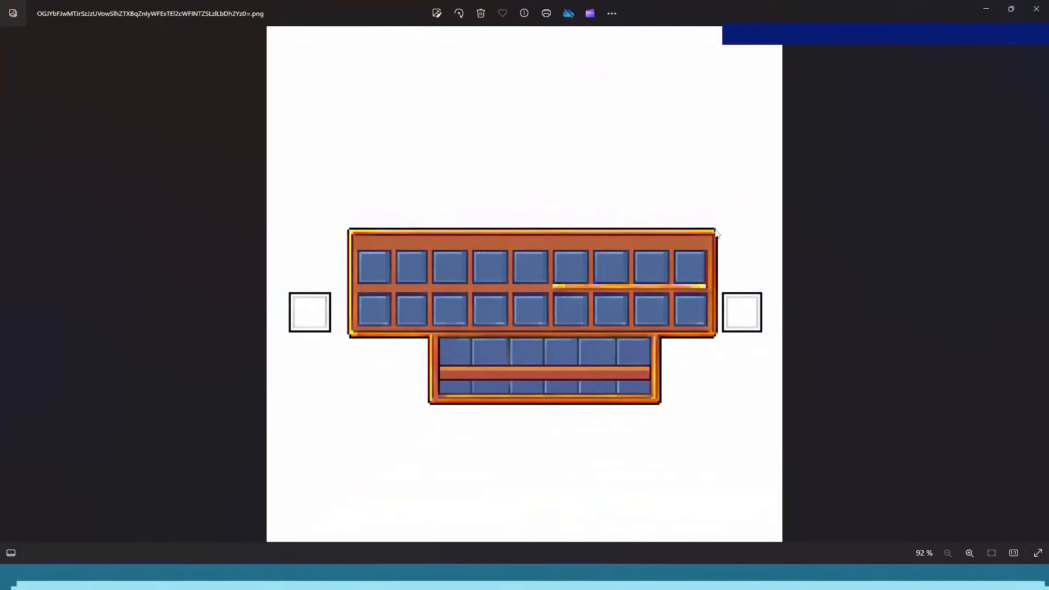
{"action": "left_click", "coordinate": [1036, 9]}
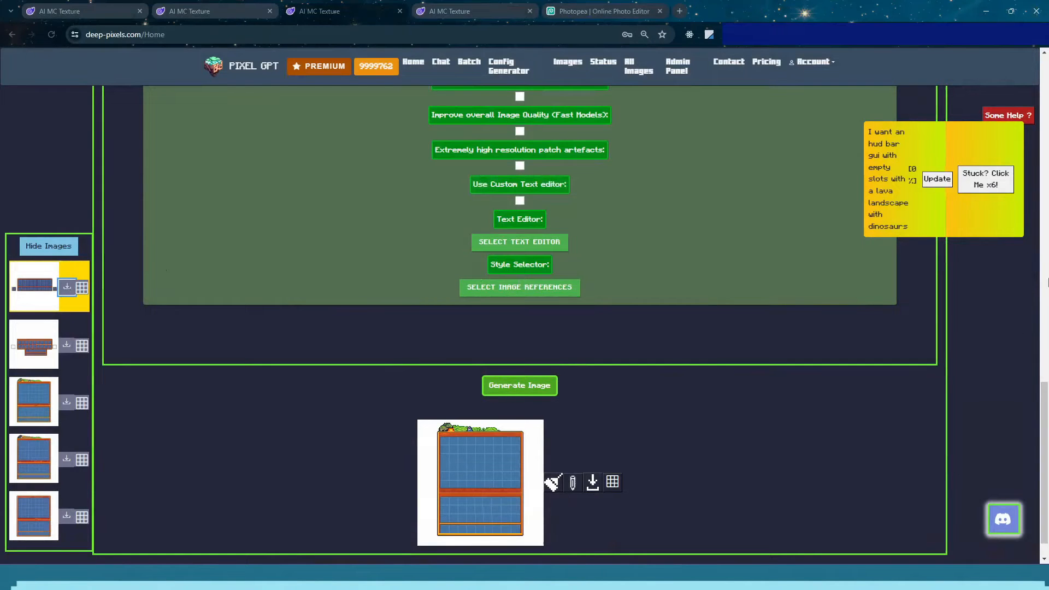
Download the newest rectangular HUD image with a single blue slot on each side and inspect it up close
{"action": "left_click", "coordinate": [68, 288]}
{"action": "left_click", "coordinate": [849, 80]}
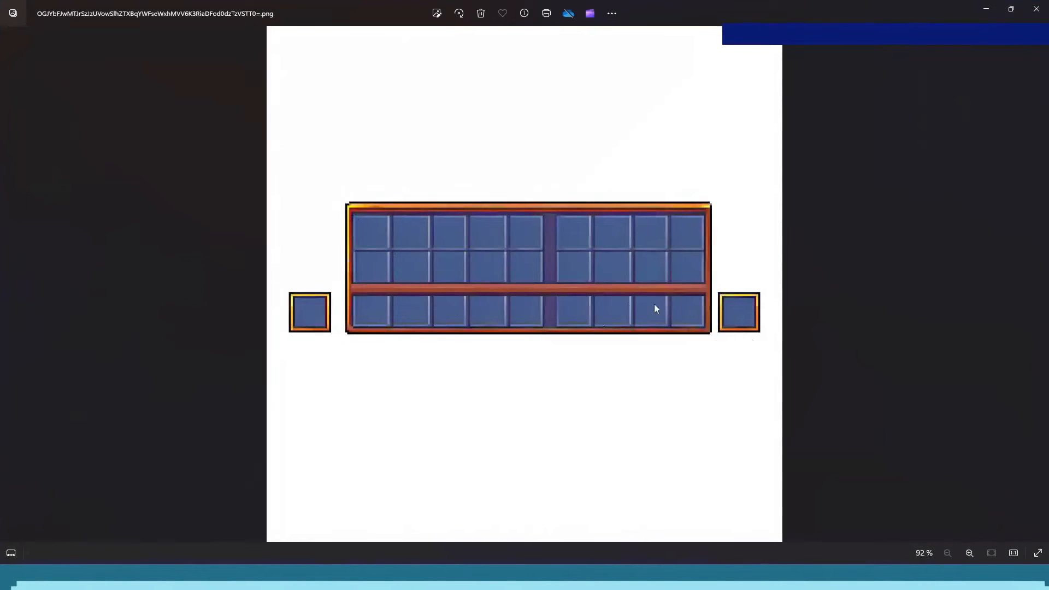
{"action": "scroll", "coordinate": [383, 249], "scroll_direction": "up", "scroll_amount": 5}
{"action": "scroll", "coordinate": [300, 272], "scroll_direction": "down", "scroll_amount": 5}
{"action": "left_click", "coordinate": [1037, 9]}
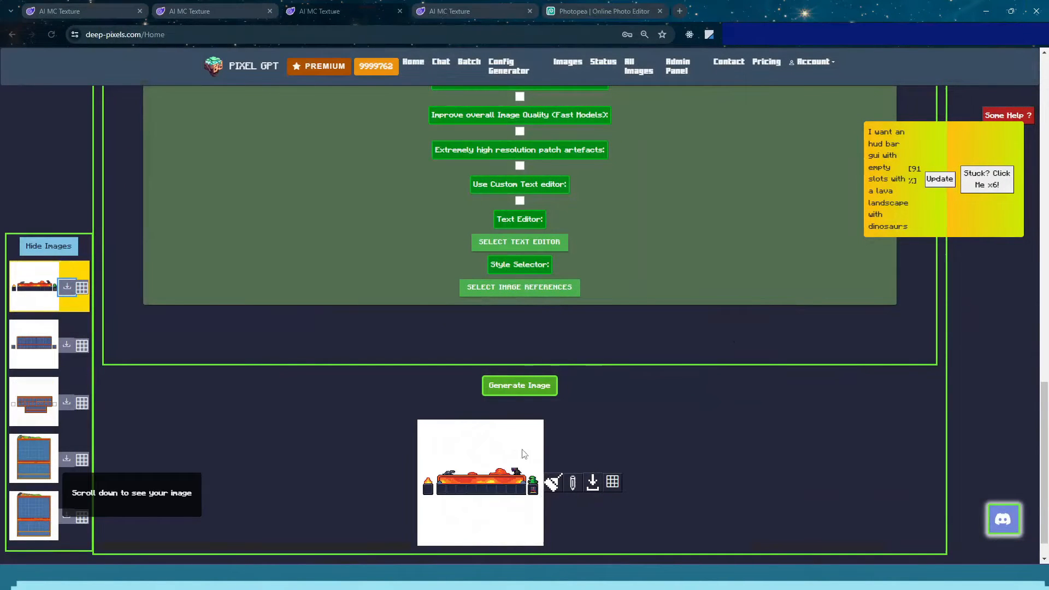
Open the newly generated lava HUD bar with dinosaurs at full size to examine it
{"action": "scroll", "coordinate": [514, 510], "scroll_direction": "down", "scroll_amount": 1}
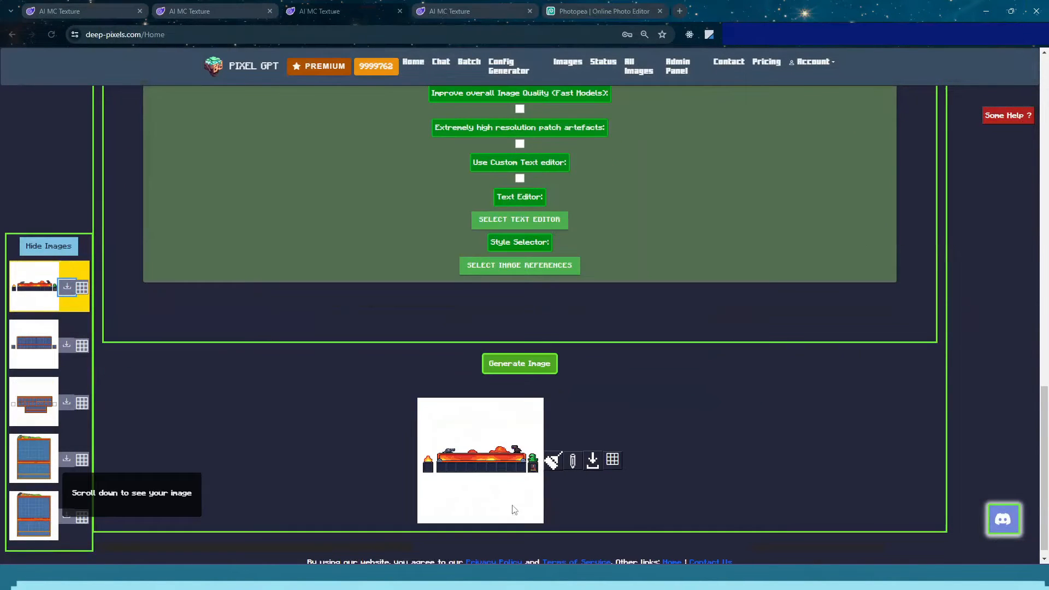
{"action": "left_click", "coordinate": [592, 460]}
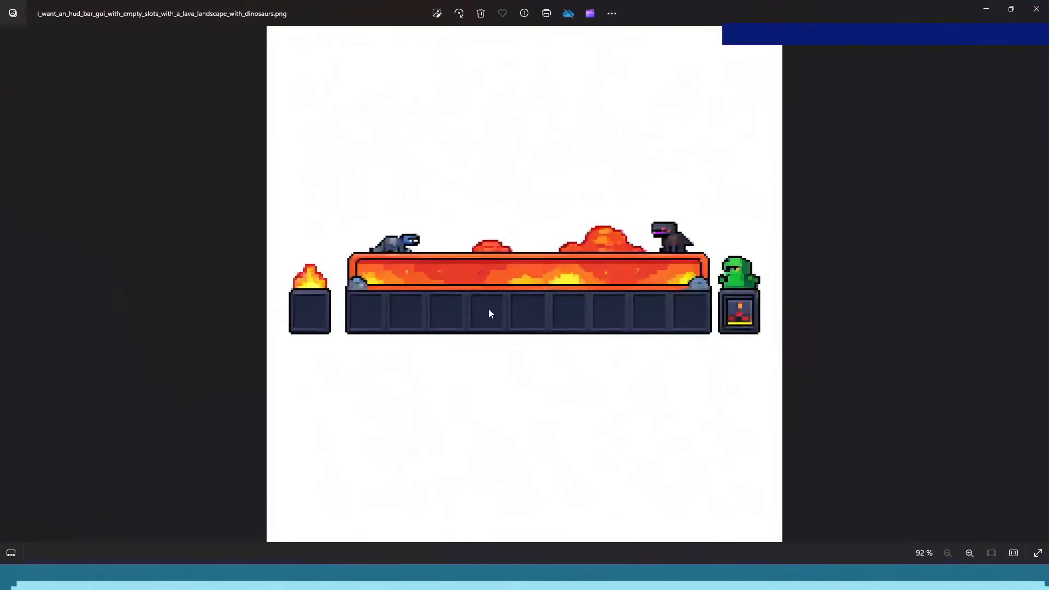
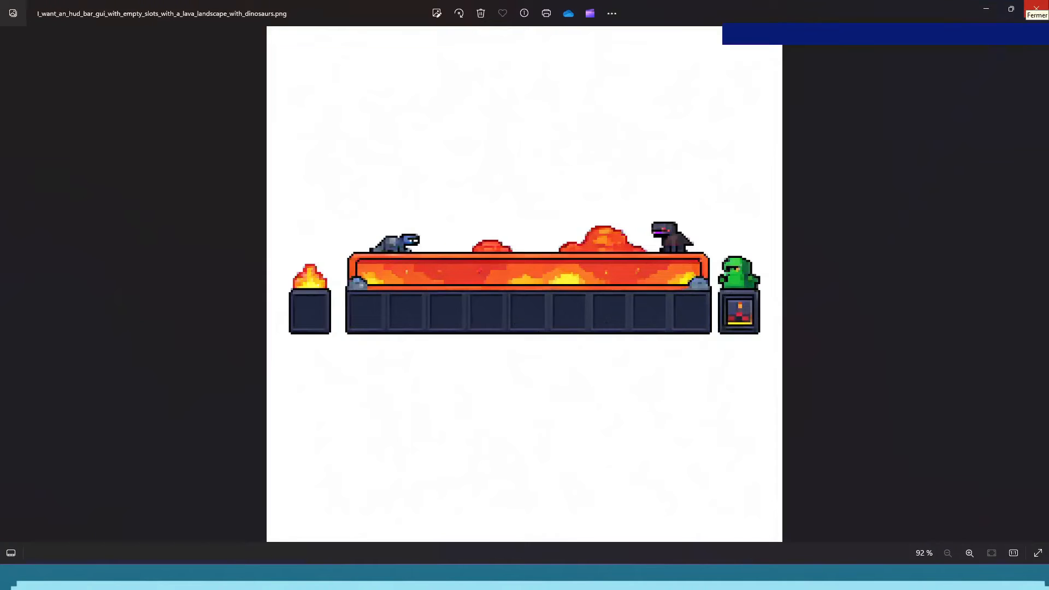
{"action": "left_click", "coordinate": [1036, 8]}
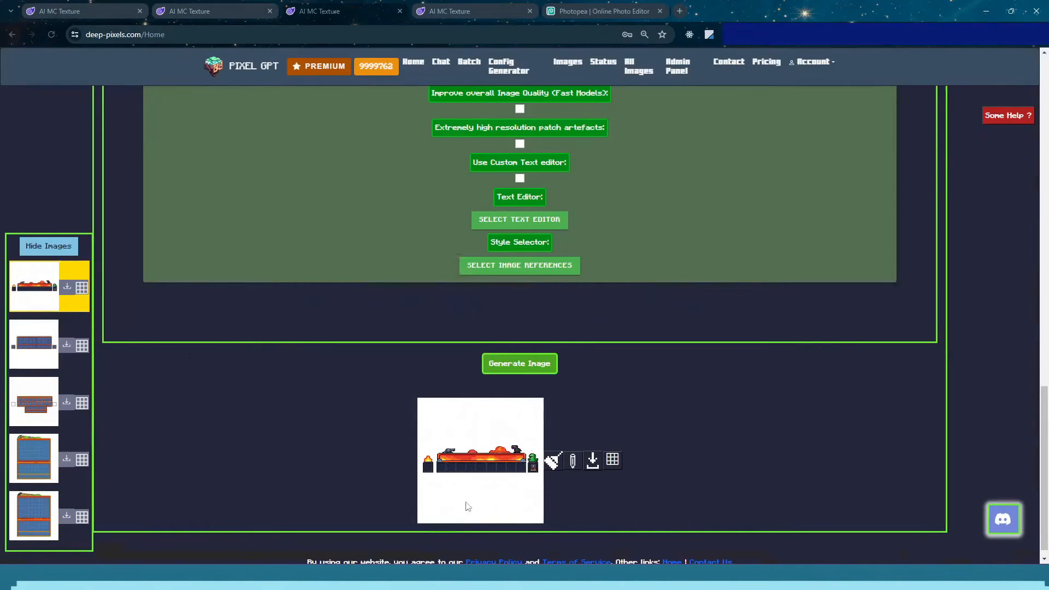
Download the lava HUD bar image again and switch to Photopea with the whole chest project fitted to the view
{"action": "scroll", "coordinate": [484, 217], "scroll_direction": "up", "scroll_amount": 9}
{"action": "scroll", "coordinate": [496, 329], "scroll_direction": "down", "scroll_amount": 10}
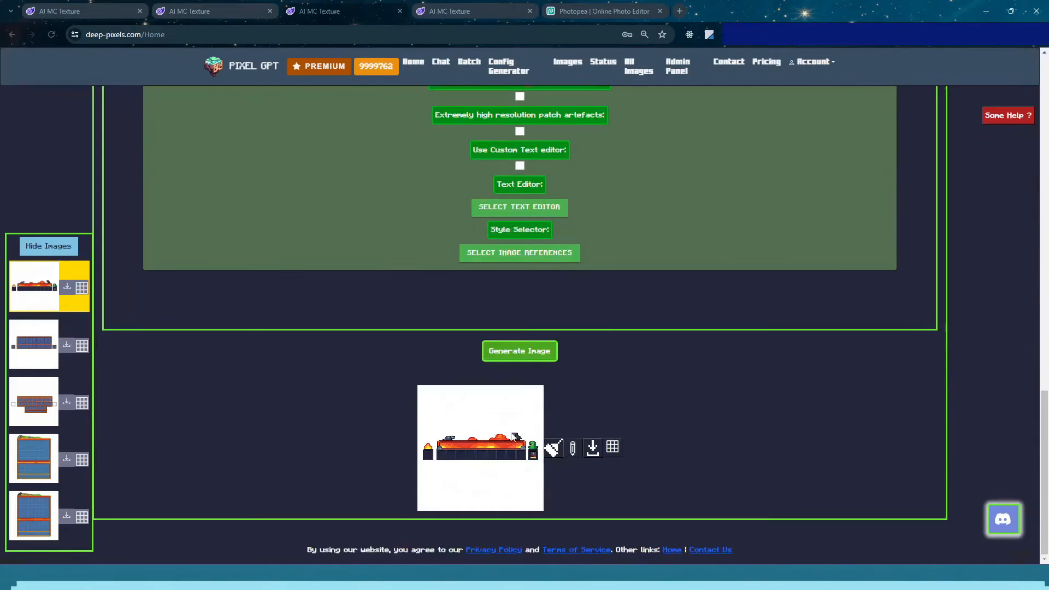
{"action": "left_click", "coordinate": [588, 450]}
{"action": "left_click", "coordinate": [596, 11]}
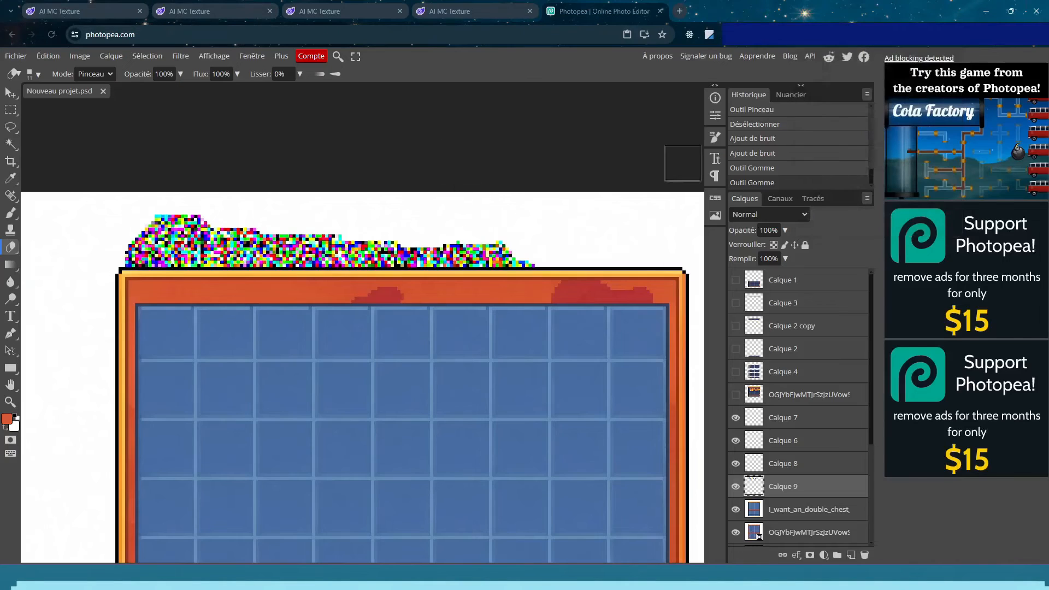
{"action": "left_click", "coordinate": [10, 402]}
{"action": "right_click", "coordinate": [247, 347]}
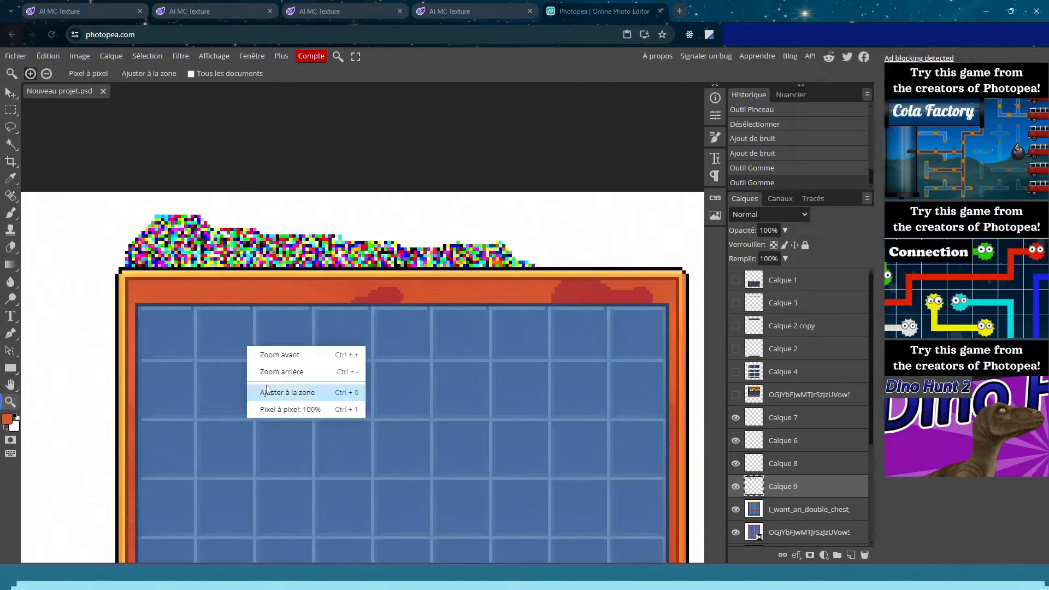
{"action": "left_click", "coordinate": [267, 391]}
Place the downloaded lava HUD bar image into the project as a new layer at its default size
{"action": "left_click", "coordinate": [950, 35]}
{"action": "left_click", "coordinate": [917, 84]}
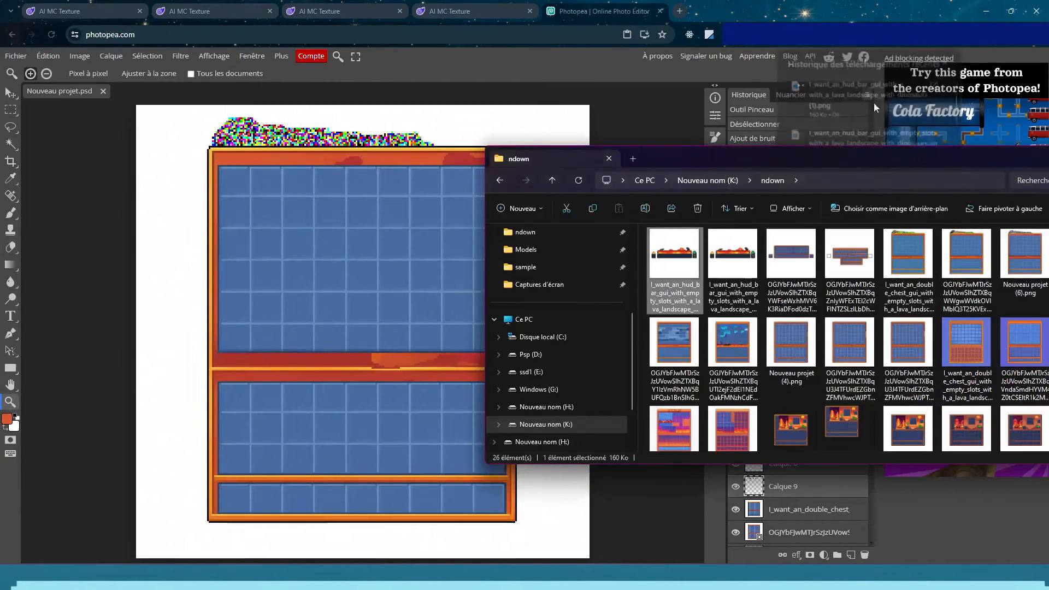
{"action": "left_click_drag", "start_coordinate": [678, 252], "coordinate": [204, 252]}
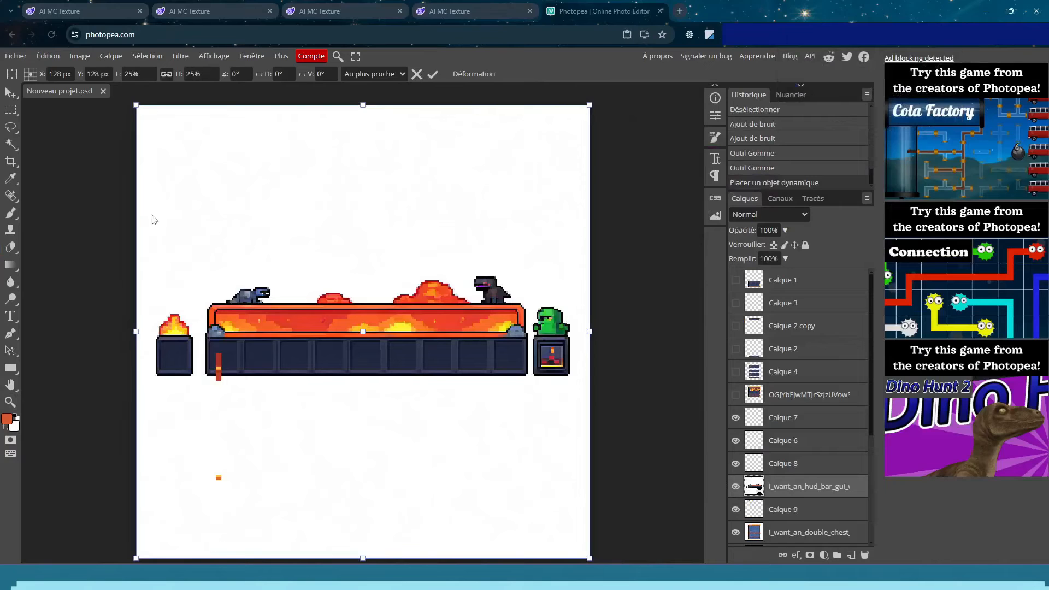
{"action": "left_click", "coordinate": [11, 110]}
{"action": "left_click", "coordinate": [51, 167]}
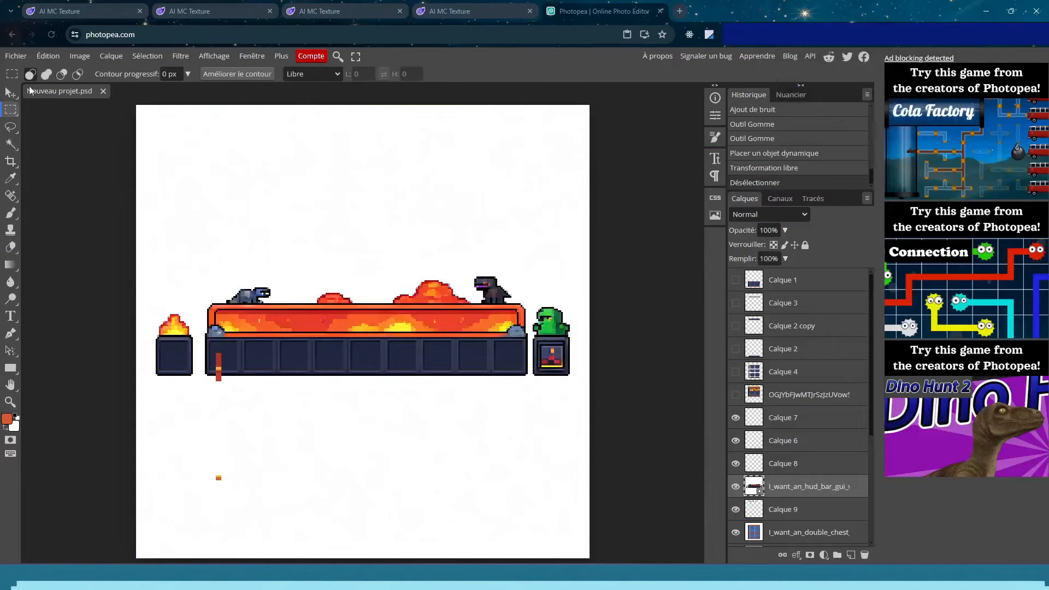
Hide the Calque 7, Calque 6 and Calque 8 layers that overlap the HUD bar image
{"action": "left_click", "coordinate": [15, 56]}
{"action": "left_click", "coordinate": [158, 384]}
{"action": "left_click_drag", "start_coordinate": [136, 402], "coordinate": [398, 368]}
{"action": "left_click_drag", "start_coordinate": [390, 407], "coordinate": [391, 411]}
{"action": "left_click_drag", "start_coordinate": [736, 417], "coordinate": [735, 463]}
Rasterize the HUD bar layer, shift the slots' bottom edge slightly upward, and paint the gap beneath it white
{"action": "left_click_drag", "start_coordinate": [147, 379], "coordinate": [602, 365]}
{"action": "left_click_drag", "start_coordinate": [424, 377], "coordinate": [423, 375]}
{"action": "key", "text": "ctrl+d"}
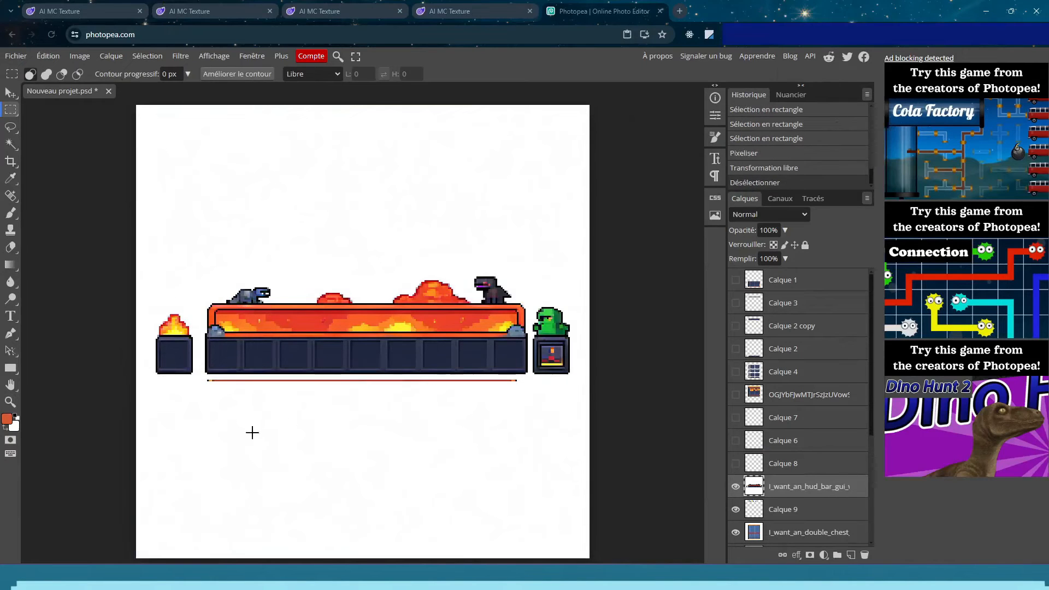
{"action": "left_click_drag", "start_coordinate": [130, 504], "coordinate": [658, 378]}
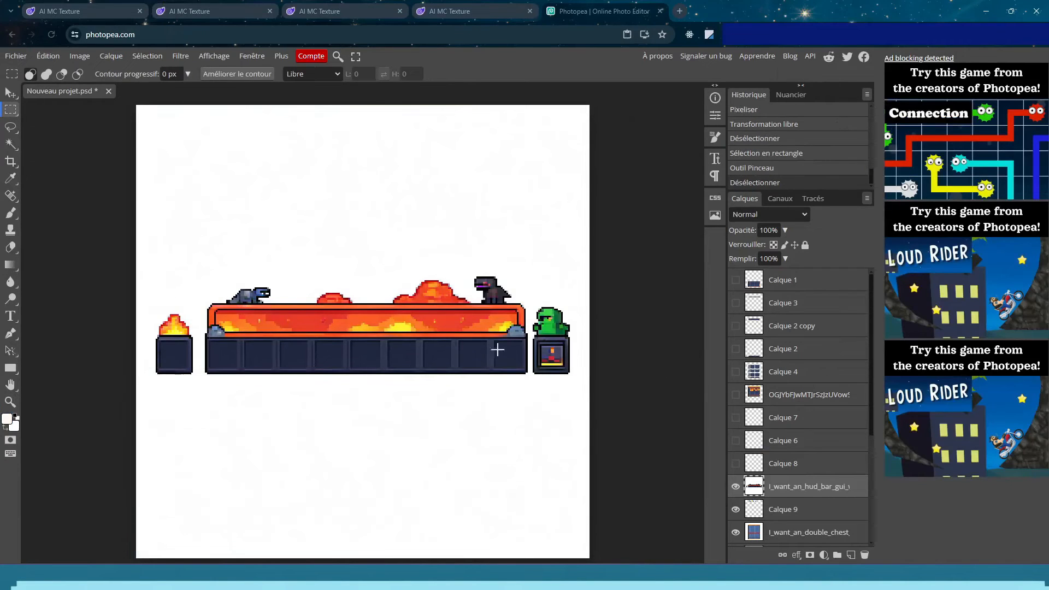
Export the edited HUD bar as a 256 × 256 px PNG at 100% quality and add it to the Pixel GPT reference images
{"action": "left_click", "coordinate": [18, 57]}
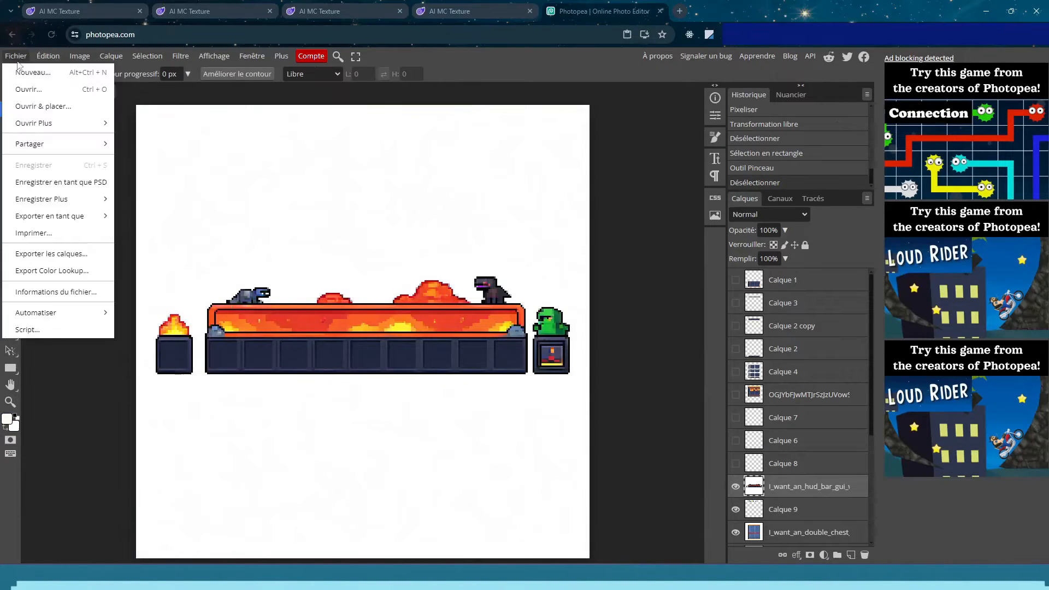
{"action": "mouse_move", "coordinate": [82, 218]}
{"action": "left_click", "coordinate": [144, 222]}
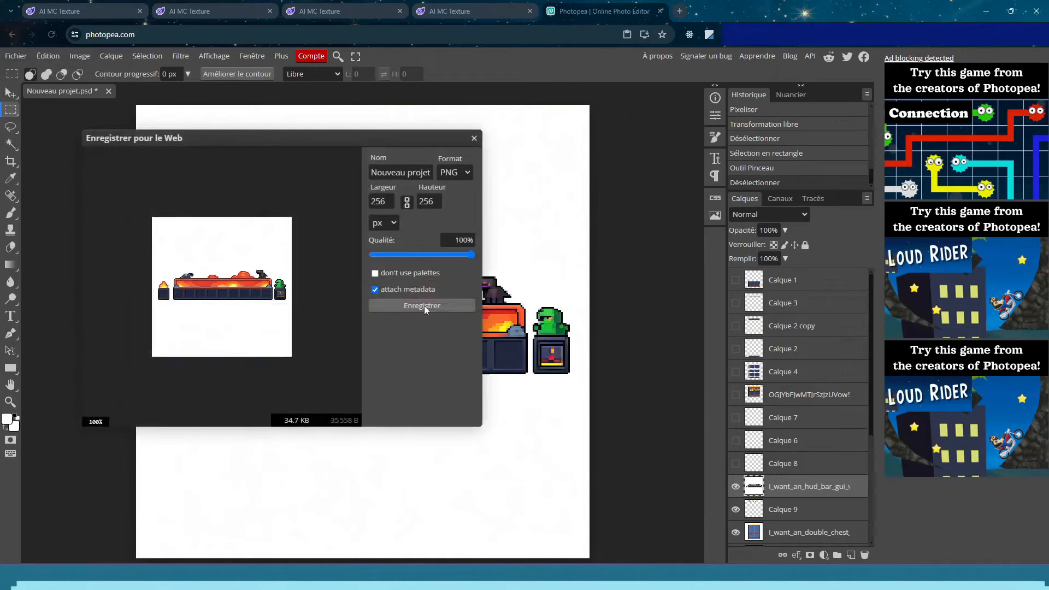
{"action": "left_click", "coordinate": [417, 300]}
{"action": "left_click", "coordinate": [415, 11]}
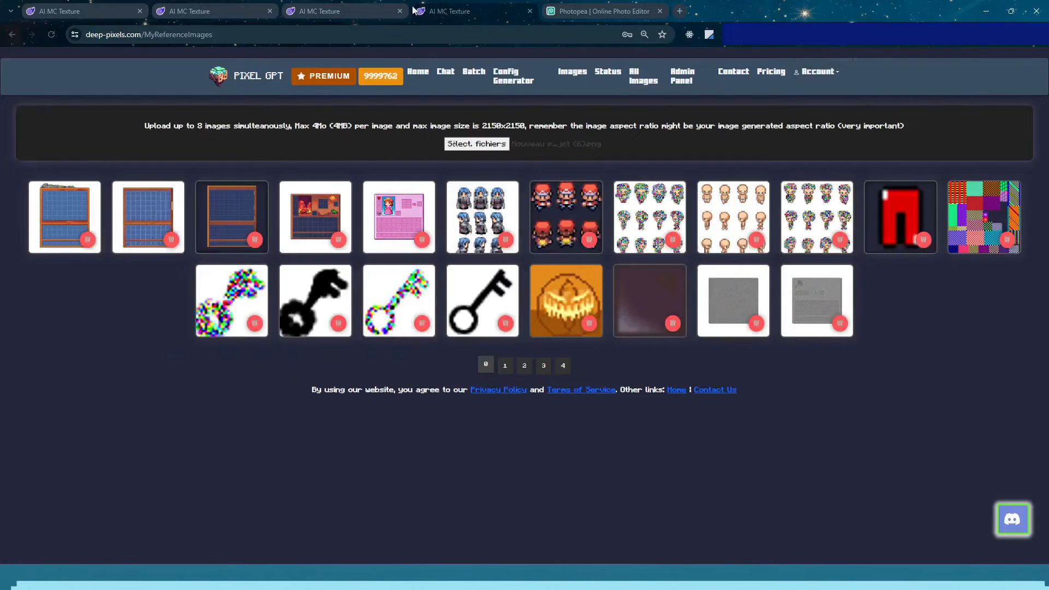
Select the 256px minecraft gui any v4 model on the Pixel GPT generator page
{"action": "left_click", "coordinate": [338, 6]}
{"action": "scroll", "coordinate": [313, 340], "scroll_direction": "up", "scroll_amount": 16}
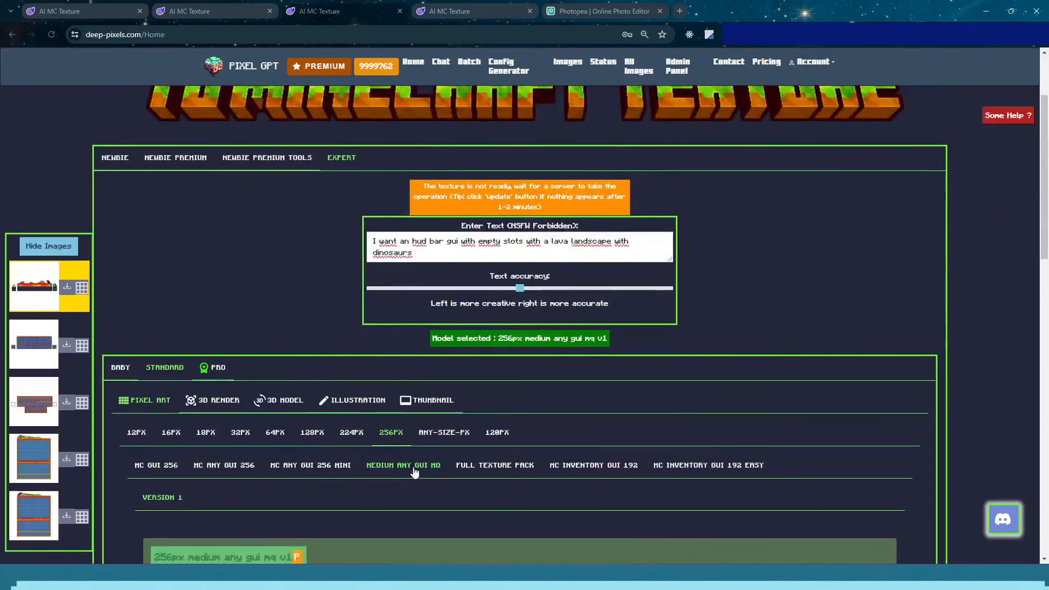
{"action": "left_click", "coordinate": [217, 469]}
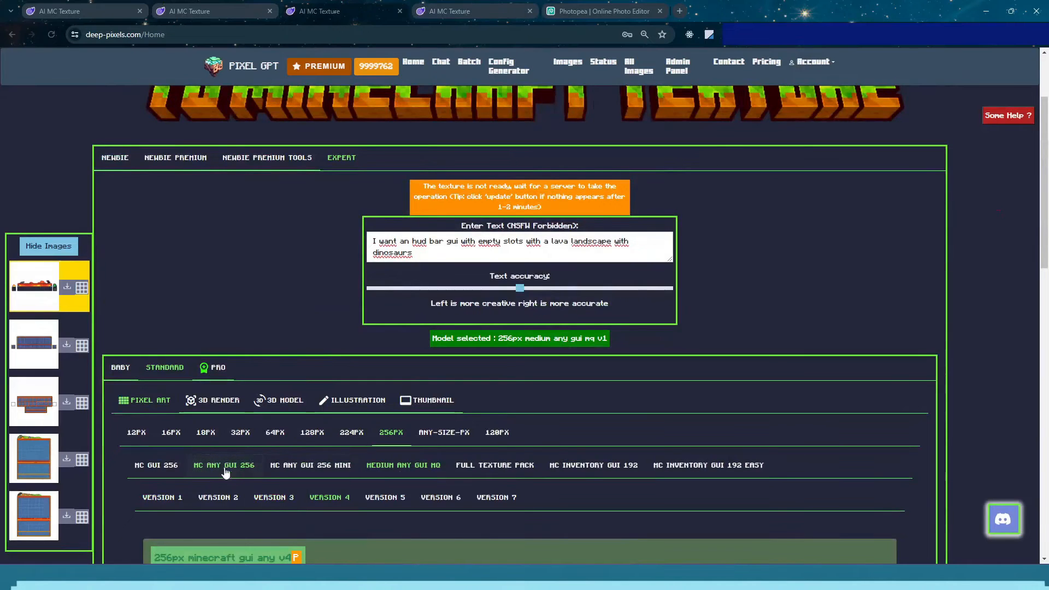
{"action": "scroll", "coordinate": [267, 494], "scroll_direction": "down", "scroll_amount": 5}
{"action": "left_click", "coordinate": [226, 313]}
{"action": "scroll", "coordinate": [508, 403], "scroll_direction": "down", "scroll_amount": 10}
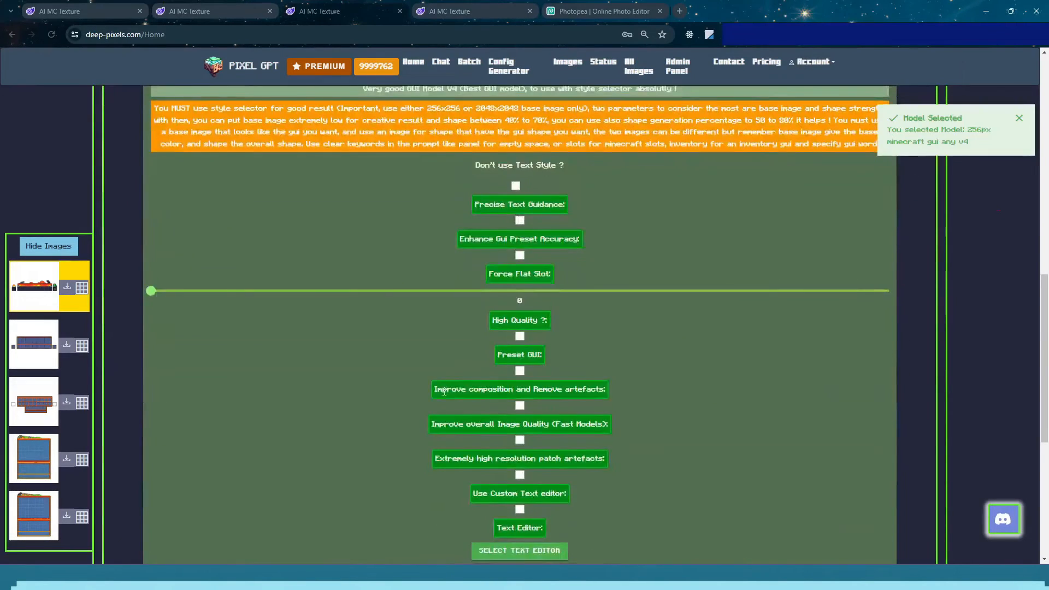
Use the edited lava HUD bar as base and shape reference with minimum style strength and low image strength, and generate new images
{"action": "left_click", "coordinate": [519, 323]}
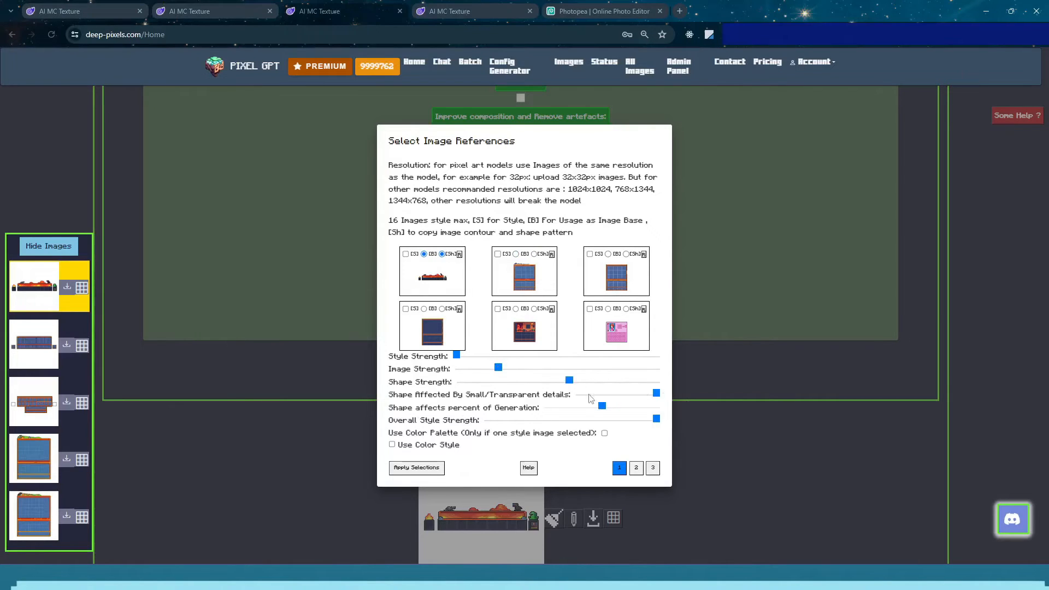
{"action": "left_click", "coordinate": [428, 469]}
{"action": "left_click", "coordinate": [516, 425]}
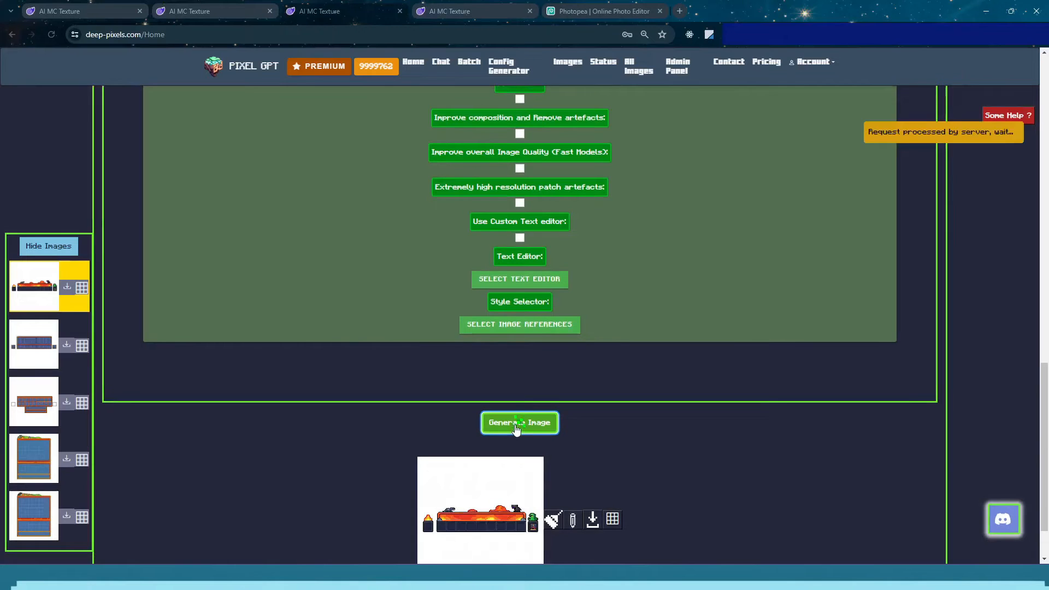
Review the HUD prompt wording and the usage guidance and options of the 256px minecraft gui any v4 model
{"action": "scroll", "coordinate": [662, 341], "scroll_direction": "up", "scroll_amount": 3}
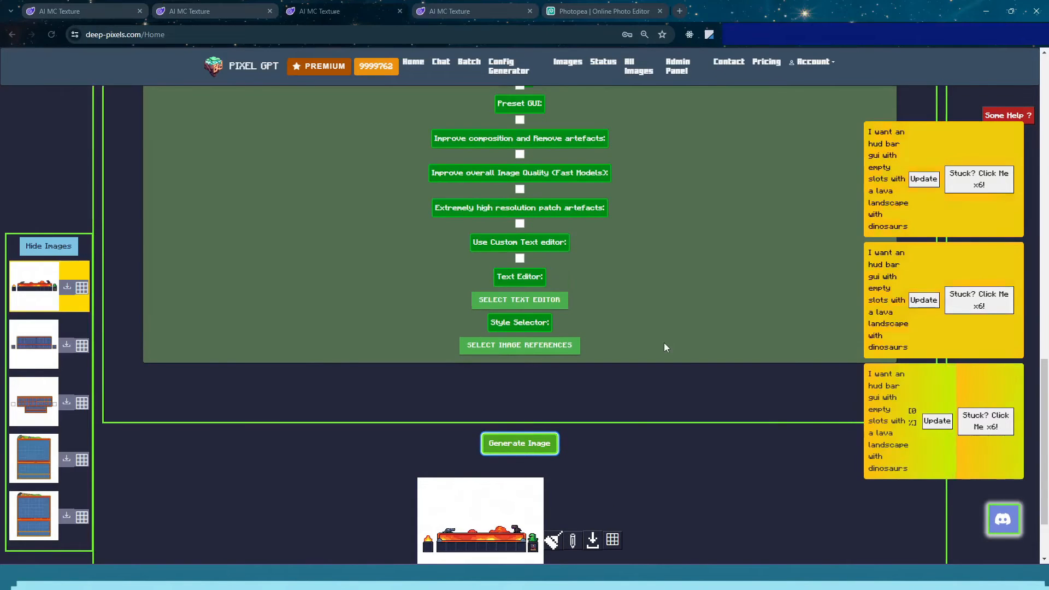
{"action": "scroll", "coordinate": [642, 173], "scroll_direction": "up", "scroll_amount": 10}
{"action": "left_click_drag", "start_coordinate": [411, 187], "coordinate": [445, 186]}
{"action": "left_click", "coordinate": [445, 198]}
{"action": "scroll", "coordinate": [436, 214], "scroll_direction": "down", "scroll_amount": 6}
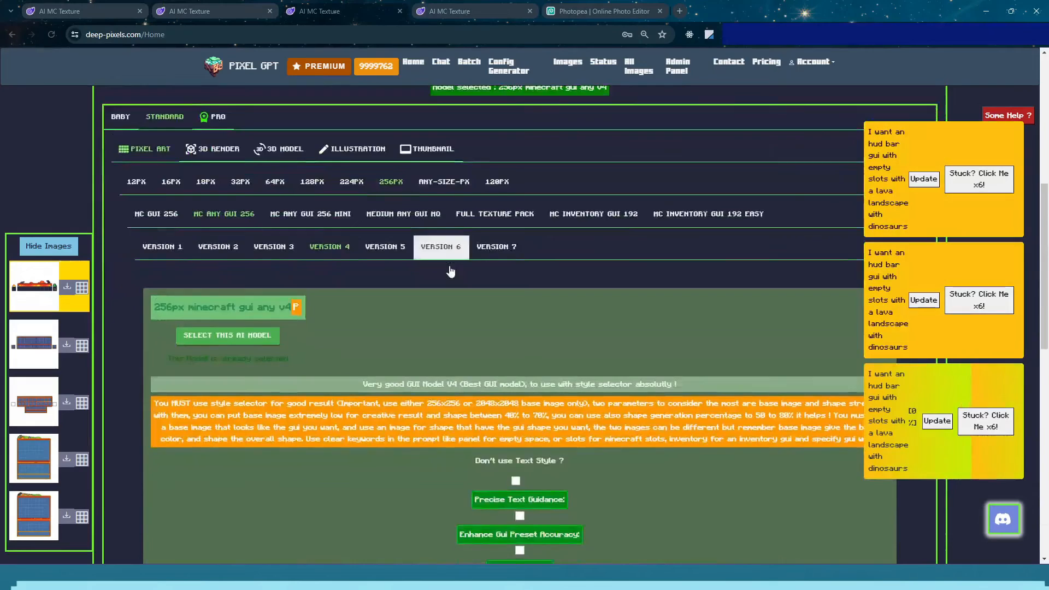
{"action": "scroll", "coordinate": [592, 235], "scroll_direction": "down", "scroll_amount": 1}
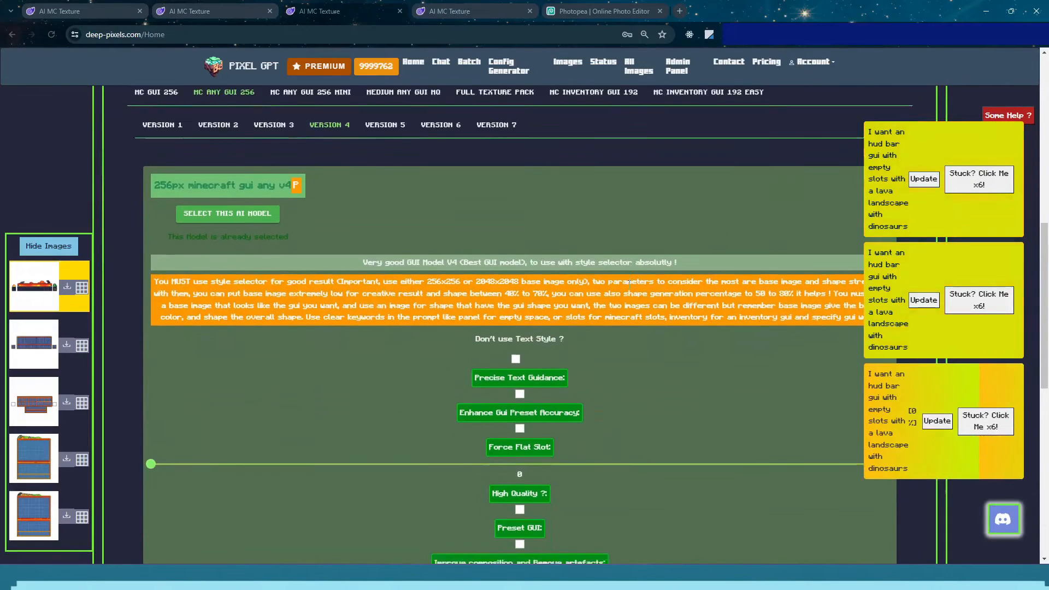
{"action": "scroll", "coordinate": [616, 306], "scroll_direction": "down", "scroll_amount": 1}
{"action": "scroll", "coordinate": [613, 314], "scroll_direction": "up", "scroll_amount": 4}
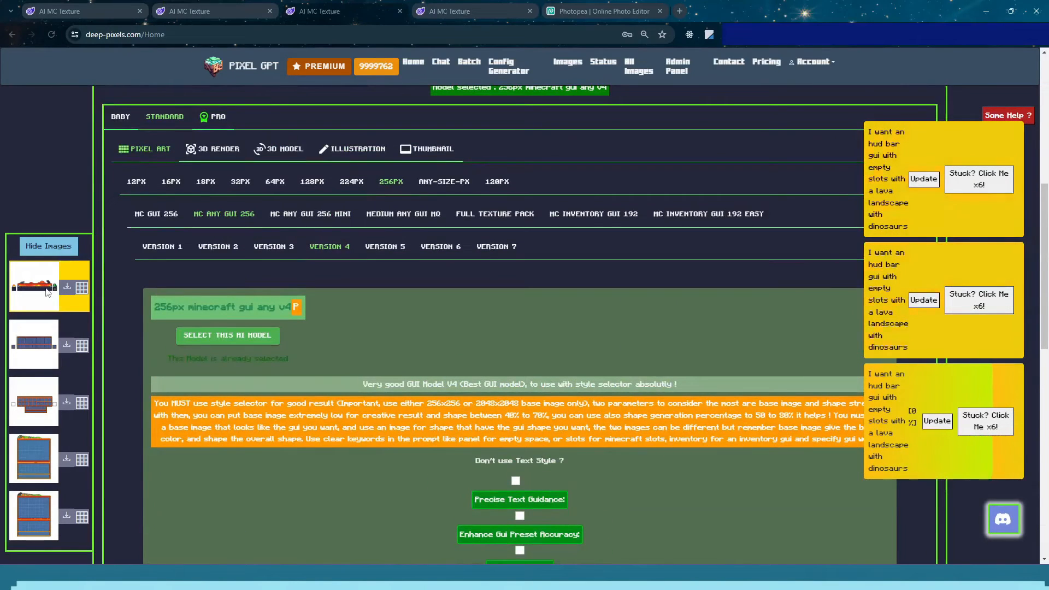
Delete the word "bar" from the prompt so it asks for a "hud gui"
{"action": "scroll", "coordinate": [543, 291], "scroll_direction": "up", "scroll_amount": 5}
{"action": "key", "text": "BackSpace"}
{"action": "key", "text": "BackSpace"}
{"action": "key", "text": "BackSpace"}
{"action": "key", "text": "BackSpace"}
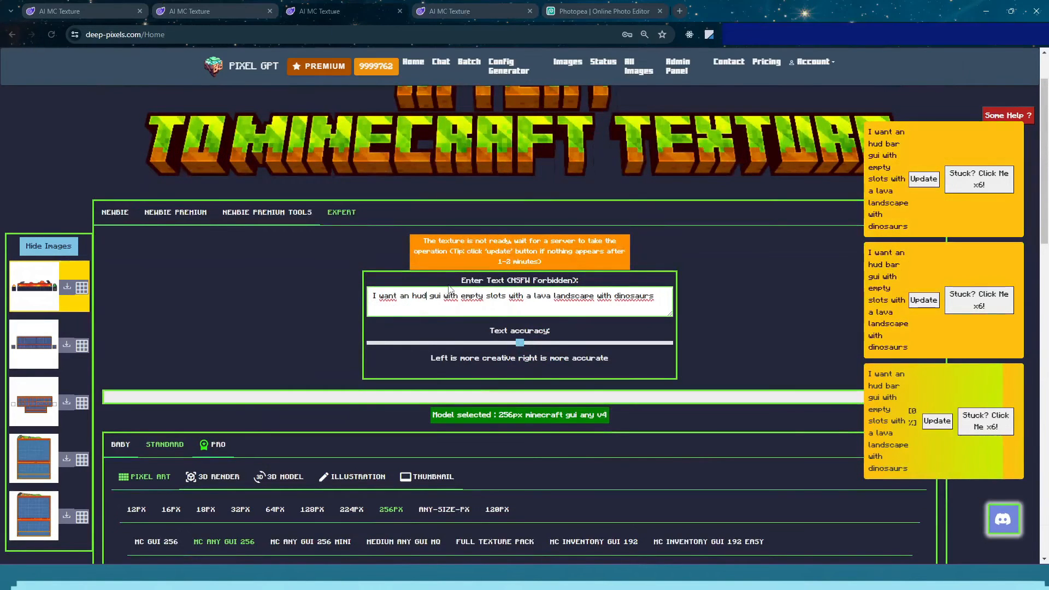
Download the newest generated lava HUD image, view it full size, and close the viewer and the ndown folder window
{"action": "left_click", "coordinate": [67, 288]}
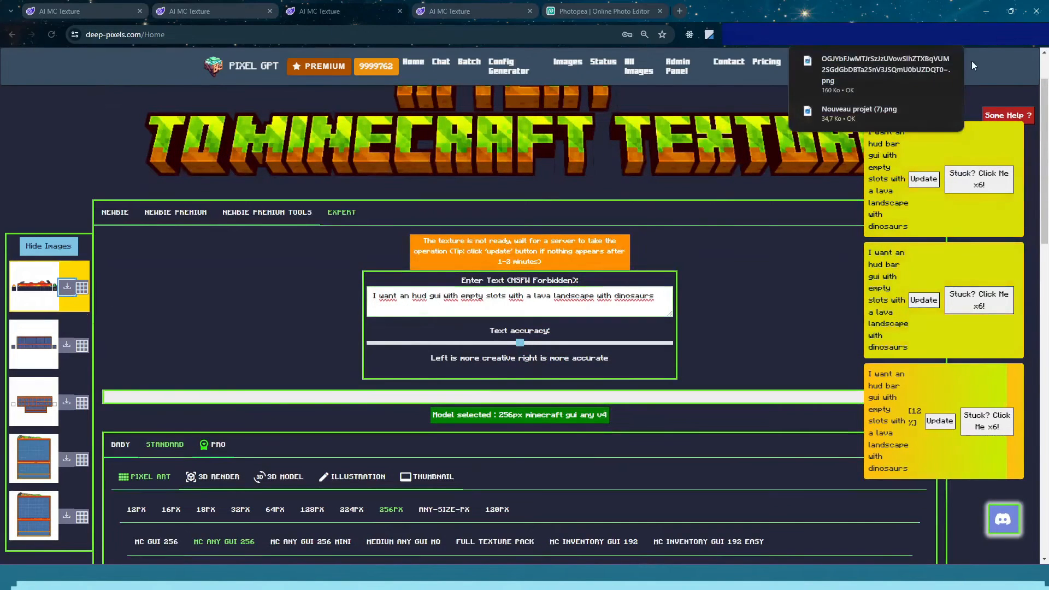
{"action": "left_click", "coordinate": [925, 60]}
{"action": "left_click", "coordinate": [925, 59]}
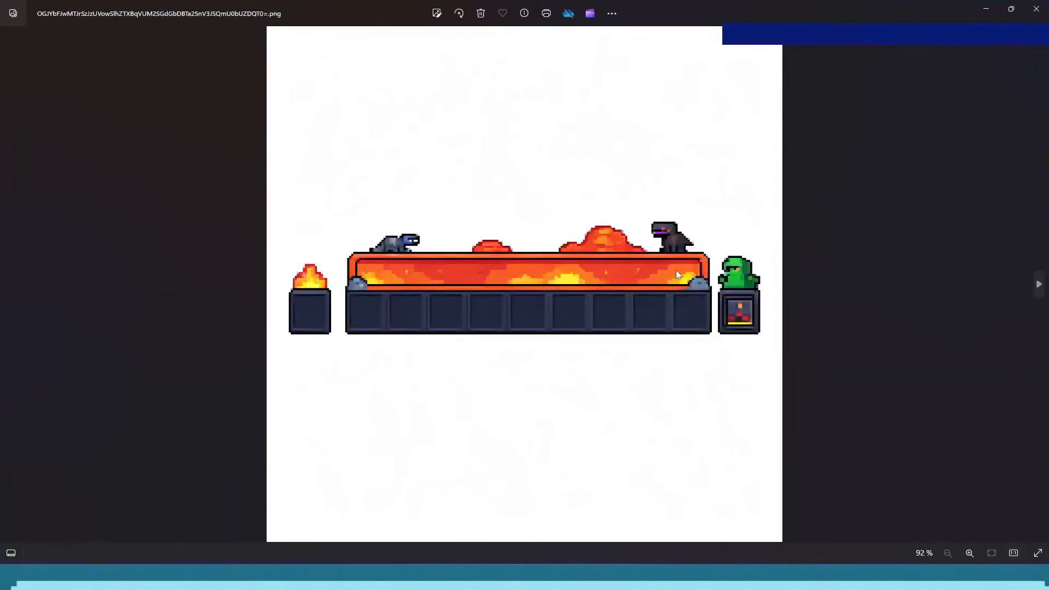
{"action": "left_click", "coordinate": [1035, 7]}
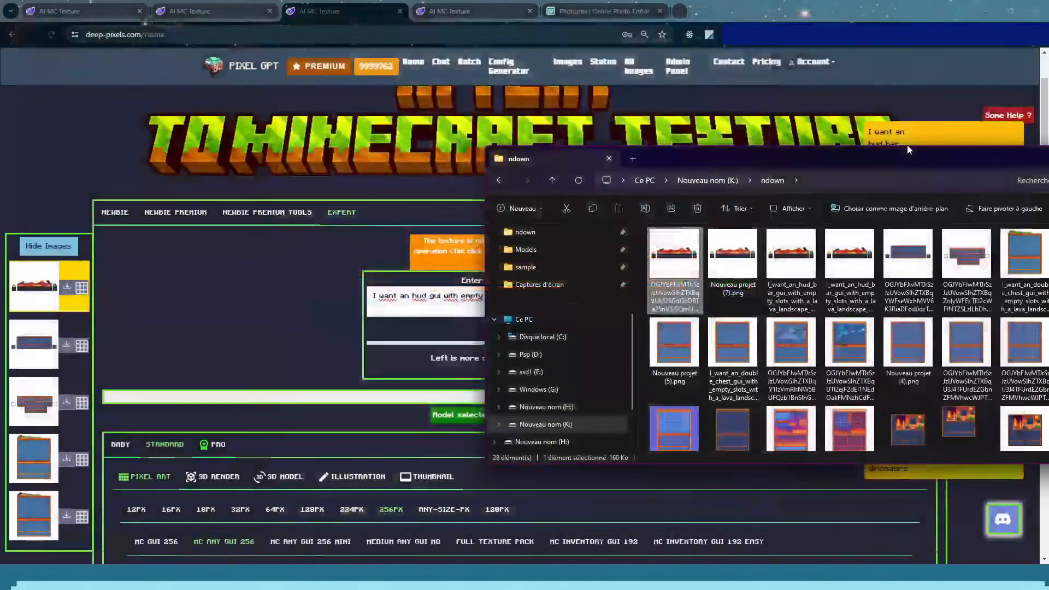
{"action": "left_click_drag", "start_coordinate": [948, 153], "coordinate": [707, 456]}
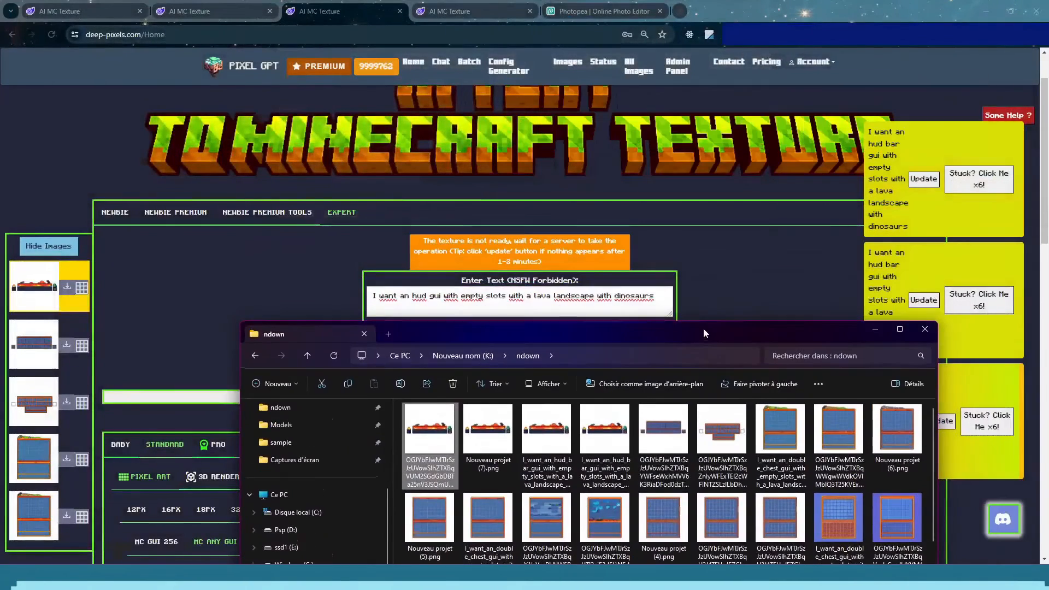
{"action": "left_click", "coordinate": [488, 326]}
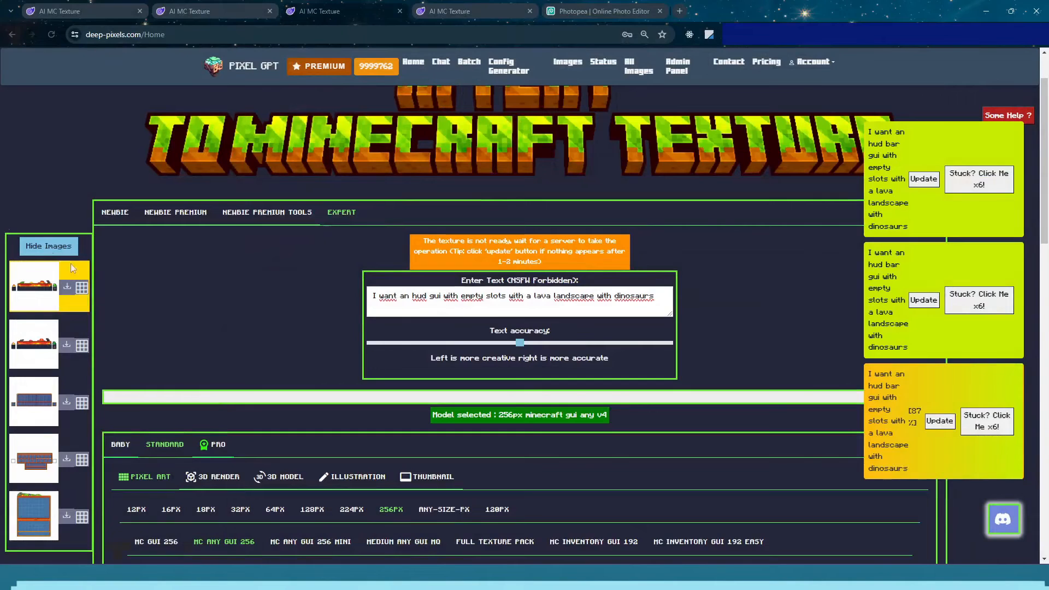
Download the newly generated HUD image with the green dinosaurs and examine its slots, lava bar and side boxes up close
{"action": "left_click", "coordinate": [67, 288]}
{"action": "left_click", "coordinate": [886, 68]}
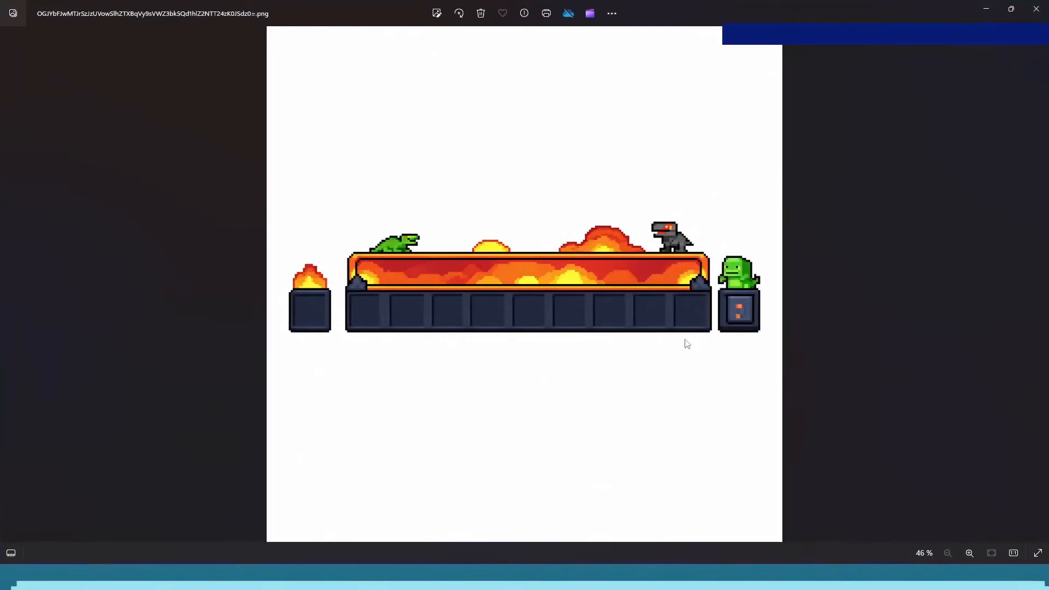
{"action": "scroll", "coordinate": [741, 307], "scroll_direction": "up", "scroll_amount": 8}
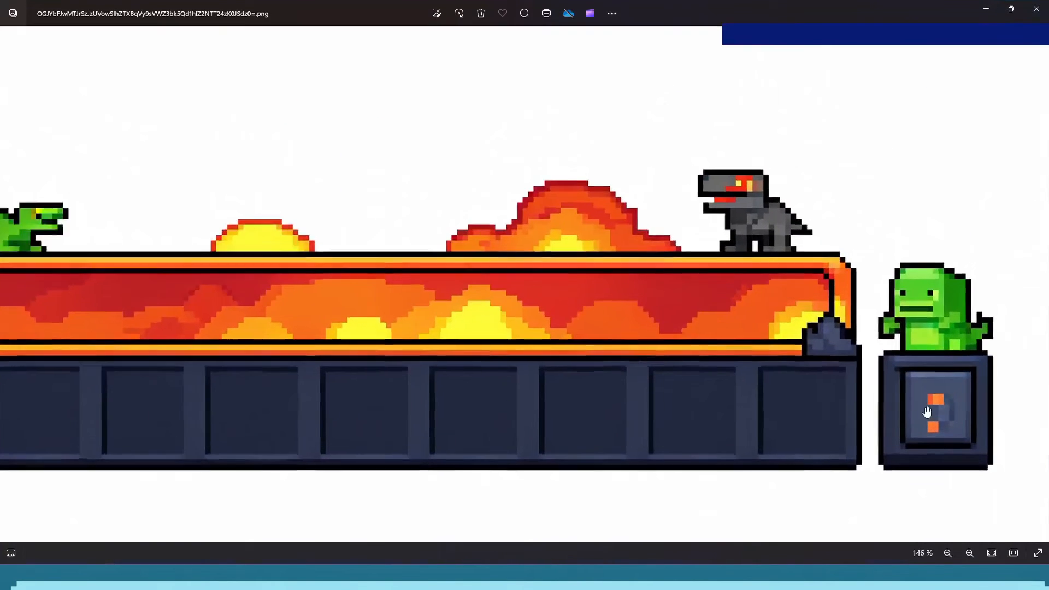
{"action": "scroll", "coordinate": [578, 336], "scroll_direction": "down", "scroll_amount": 6}
{"action": "scroll", "coordinate": [218, 362], "scroll_direction": "up", "scroll_amount": 5}
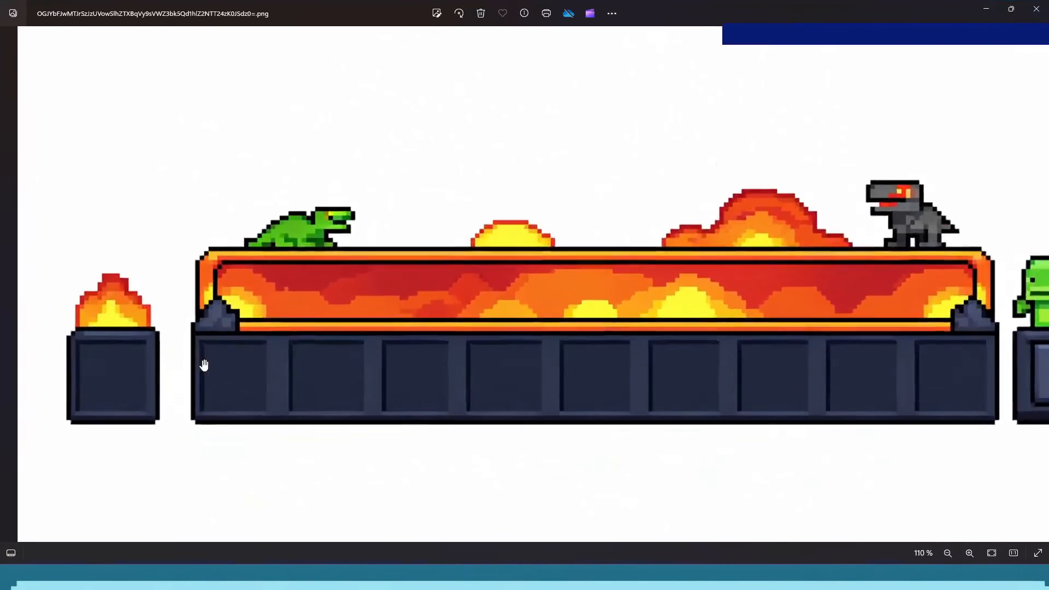
{"action": "scroll", "coordinate": [306, 351], "scroll_direction": "down", "scroll_amount": 5}
{"action": "scroll", "coordinate": [926, 383], "scroll_direction": "up", "scroll_amount": 4}
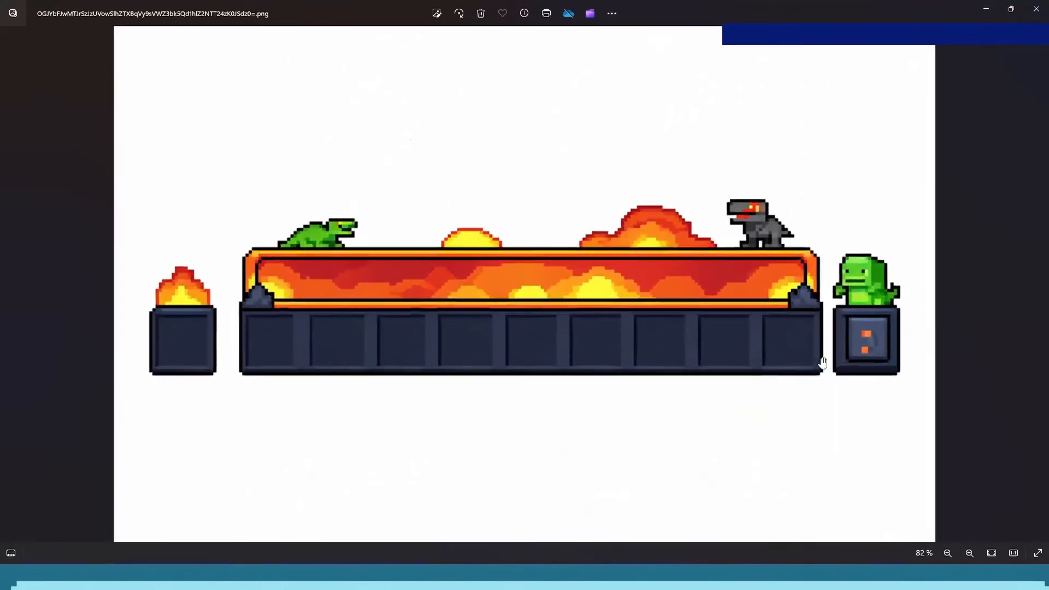
{"action": "scroll", "coordinate": [766, 426], "scroll_direction": "down", "scroll_amount": 5}
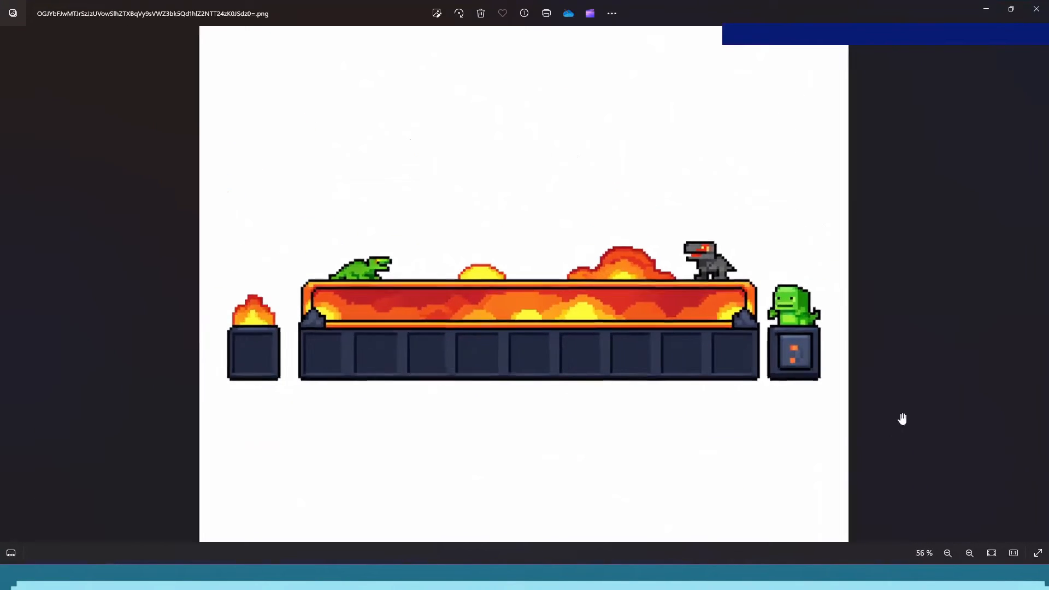
{"action": "scroll", "coordinate": [581, 343], "scroll_direction": "down", "scroll_amount": 1}
{"action": "scroll", "coordinate": [581, 343], "scroll_direction": "down", "scroll_amount": 1}
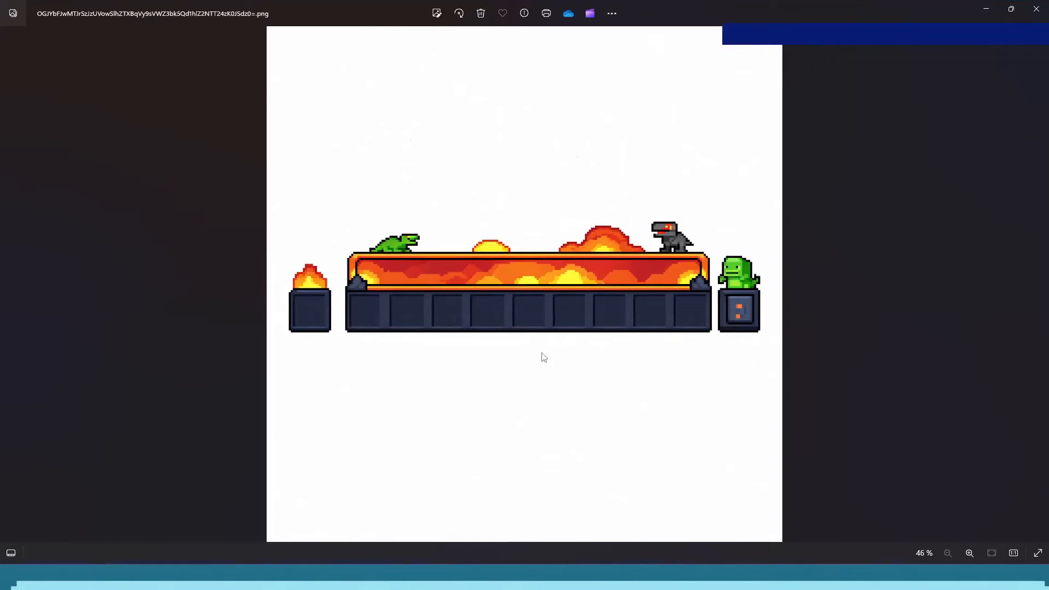
{"action": "scroll", "coordinate": [552, 277], "scroll_direction": "up", "scroll_amount": 4}
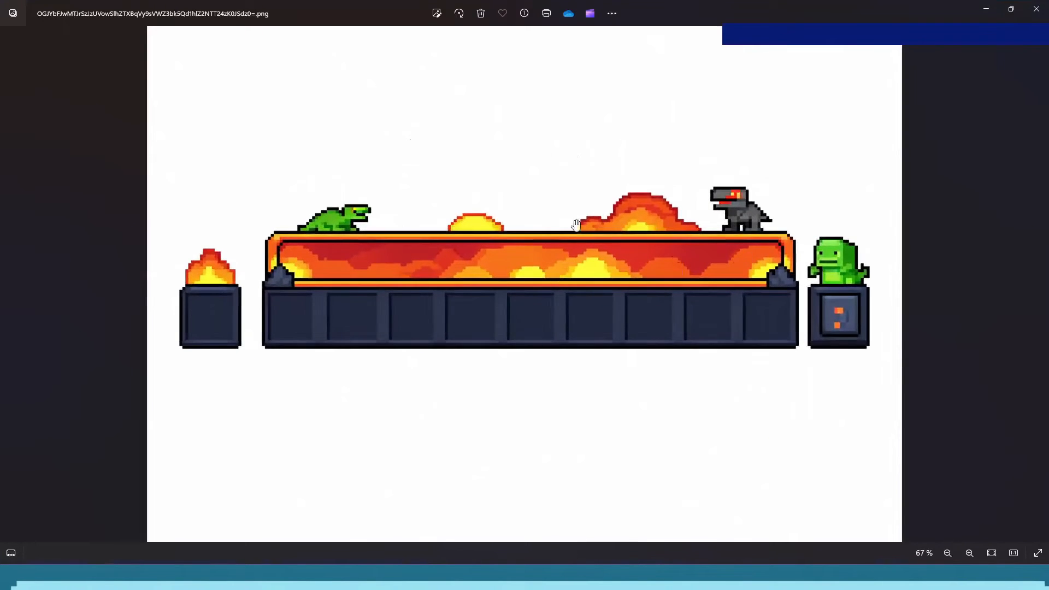
{"action": "scroll", "coordinate": [722, 227], "scroll_direction": "down", "scroll_amount": 4}
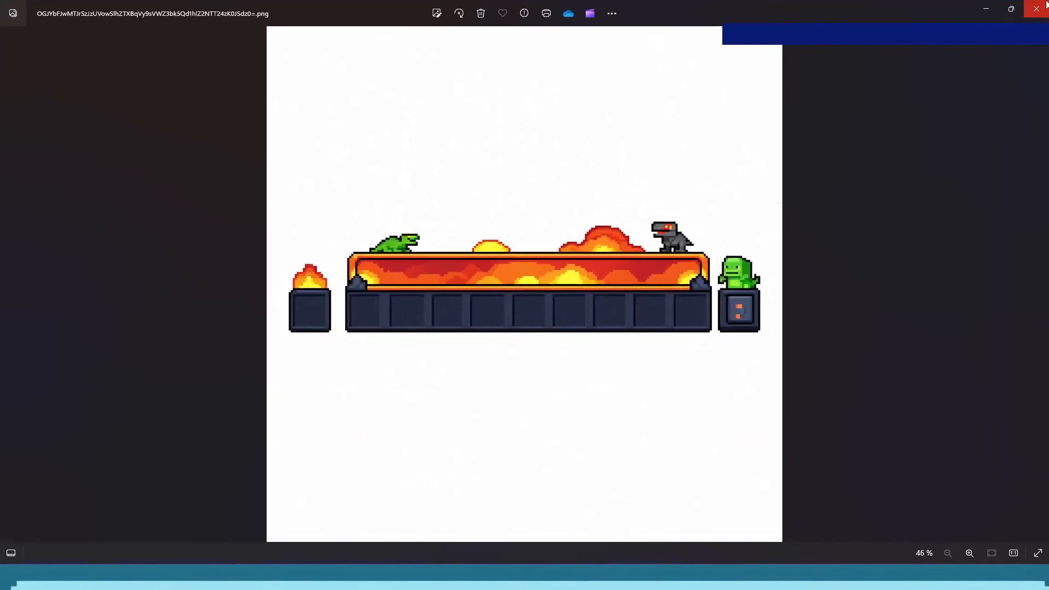
{"action": "left_click", "coordinate": [1045, 4]}
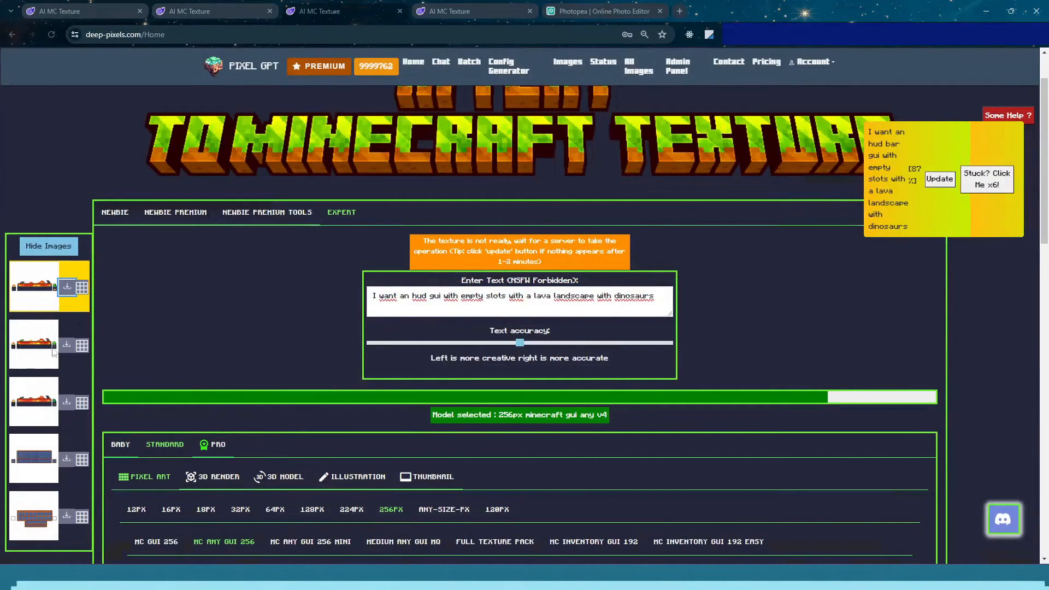
Download the HUD variation with dark dinosaurs and a flame in its separate end slot, and inspect it enlarged
{"action": "left_click", "coordinate": [67, 293]}
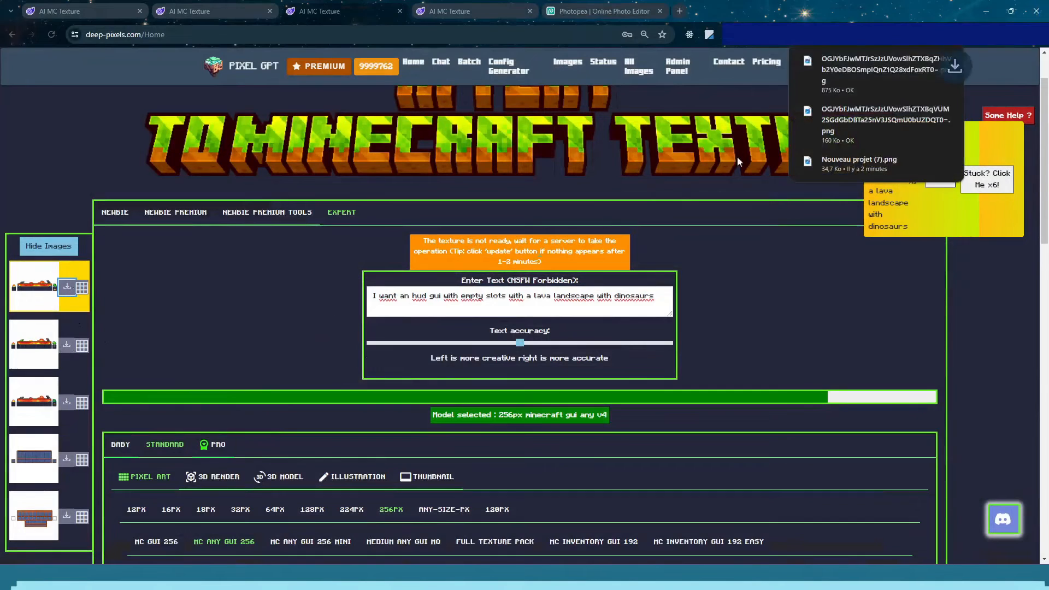
{"action": "left_click", "coordinate": [855, 80]}
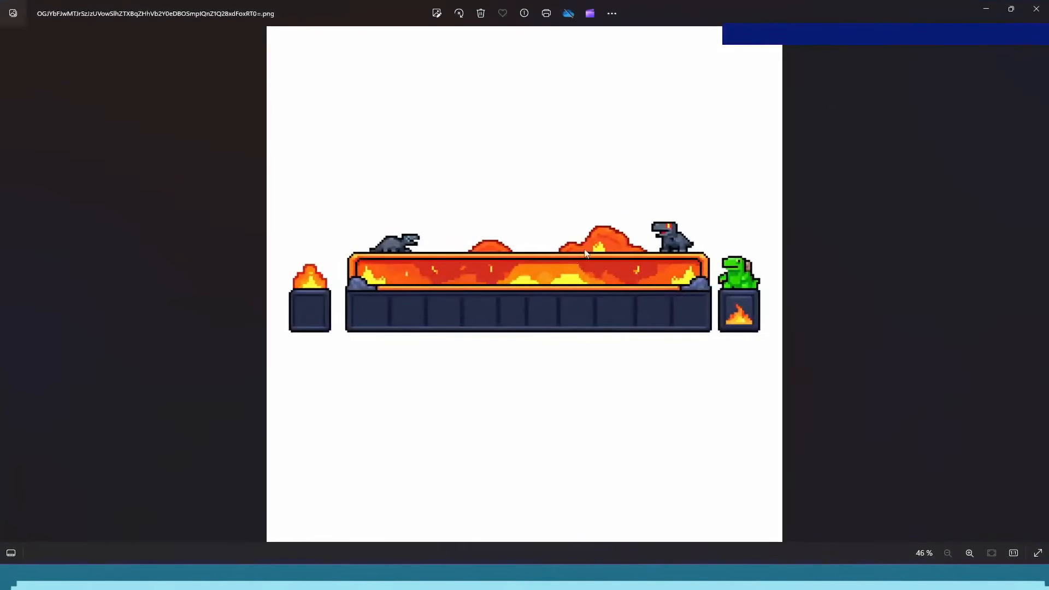
{"action": "scroll", "coordinate": [585, 253], "scroll_direction": "up", "scroll_amount": 3}
{"action": "scroll", "coordinate": [831, 235], "scroll_direction": "down", "scroll_amount": 3}
{"action": "left_click", "coordinate": [1036, 9]}
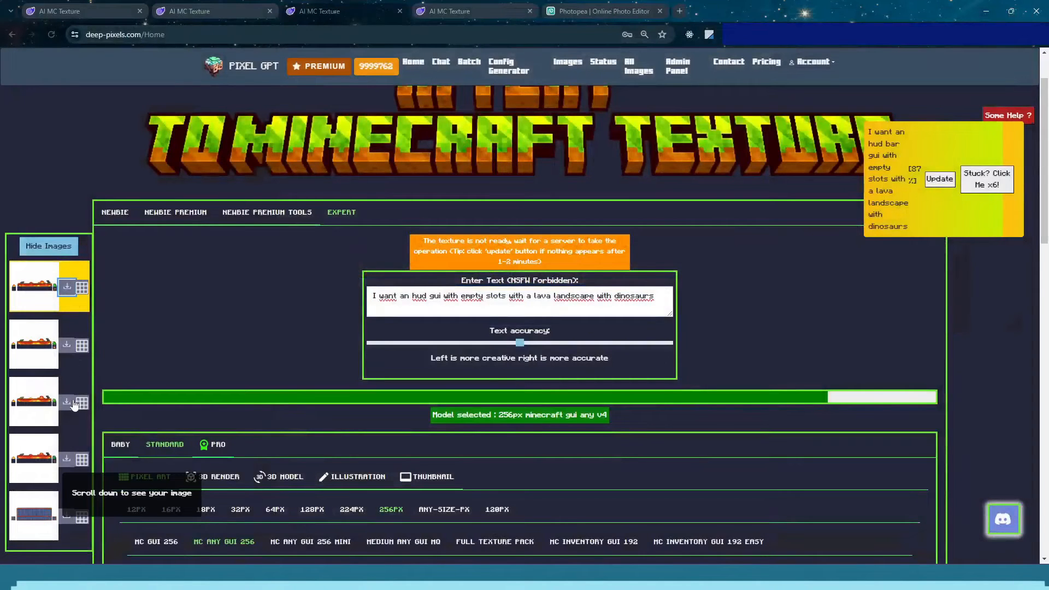
Open the latest downloaded copy of the green-dinosaur HUD and inspect its details before closing it
{"action": "left_click", "coordinate": [963, 46]}
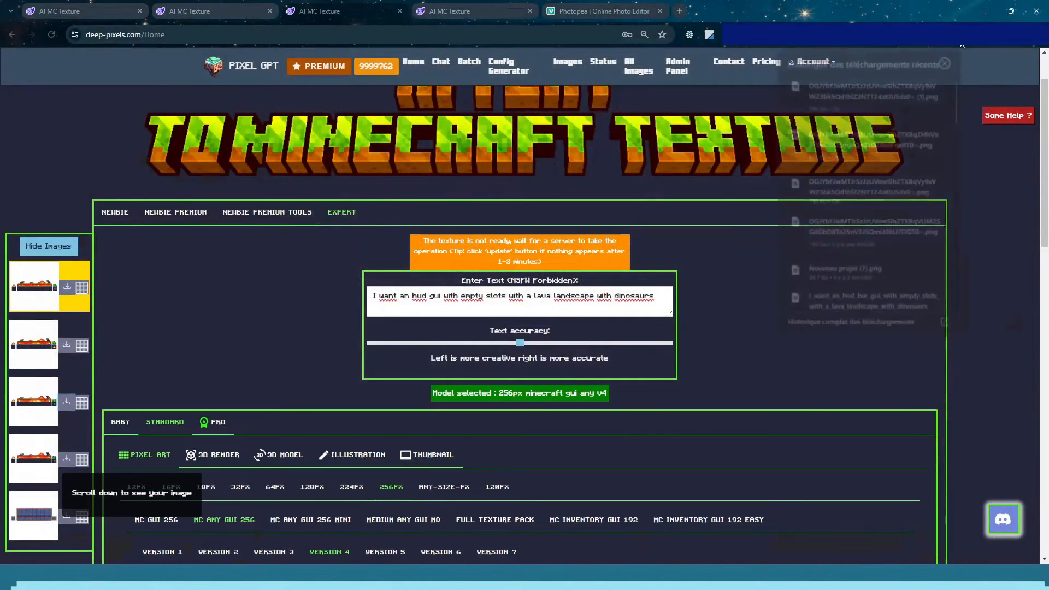
{"action": "left_click", "coordinate": [860, 91]}
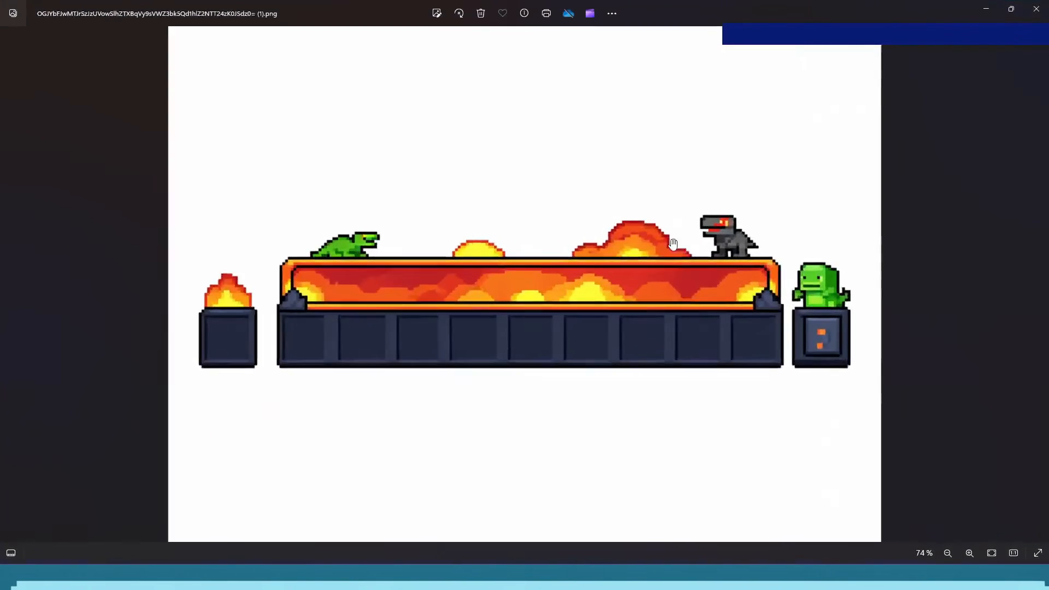
{"action": "scroll", "coordinate": [301, 251], "scroll_direction": "up", "scroll_amount": 1}
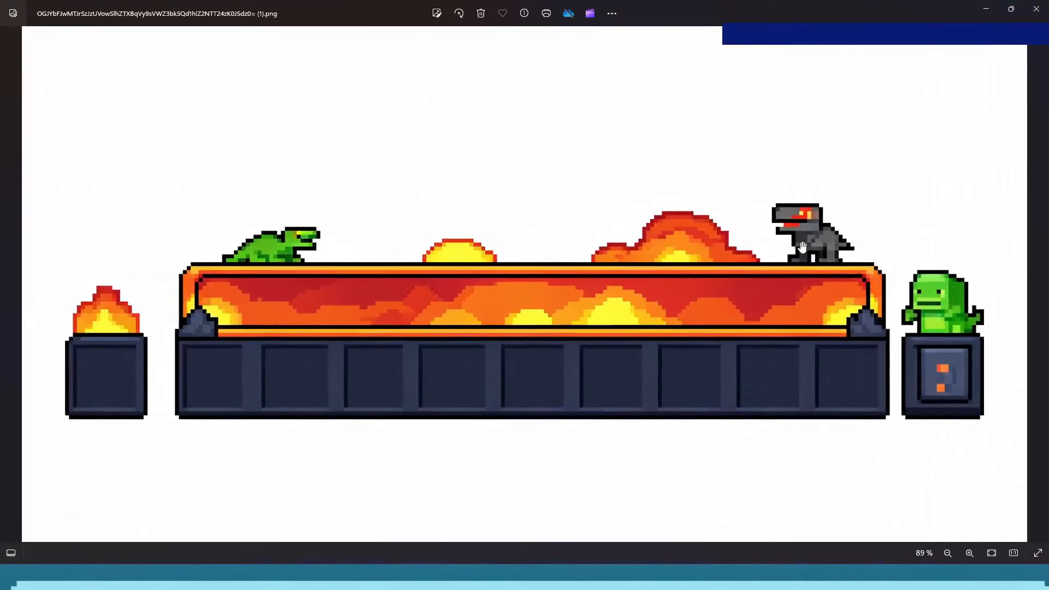
{"action": "scroll", "coordinate": [802, 246], "scroll_direction": "up", "scroll_amount": 1}
{"action": "scroll", "coordinate": [807, 241], "scroll_direction": "down", "scroll_amount": 4}
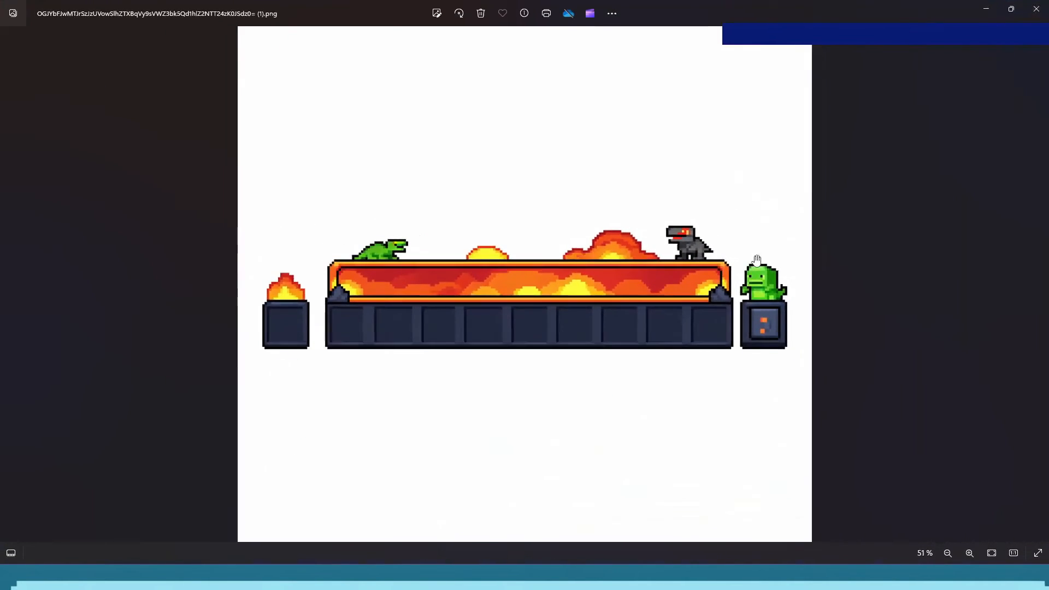
{"action": "scroll", "coordinate": [645, 298], "scroll_direction": "down", "scroll_amount": 1}
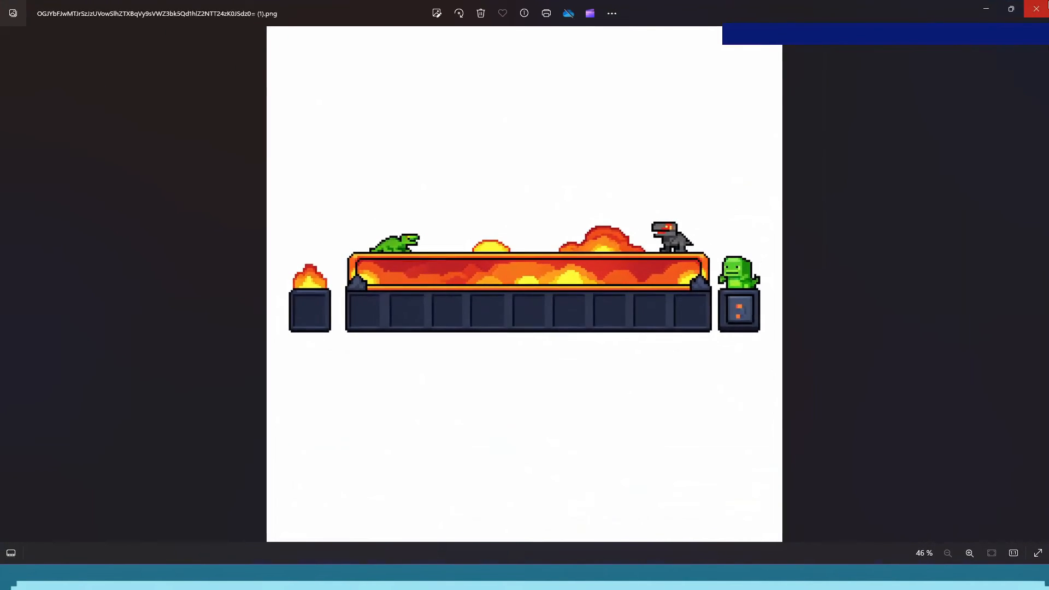
{"action": "left_click", "coordinate": [1037, 9]}
Show the 256px medium any gui mq v1 model's options and set its GUI preset to half_double_chest
{"action": "scroll", "coordinate": [558, 445], "scroll_direction": "down", "scroll_amount": 5}
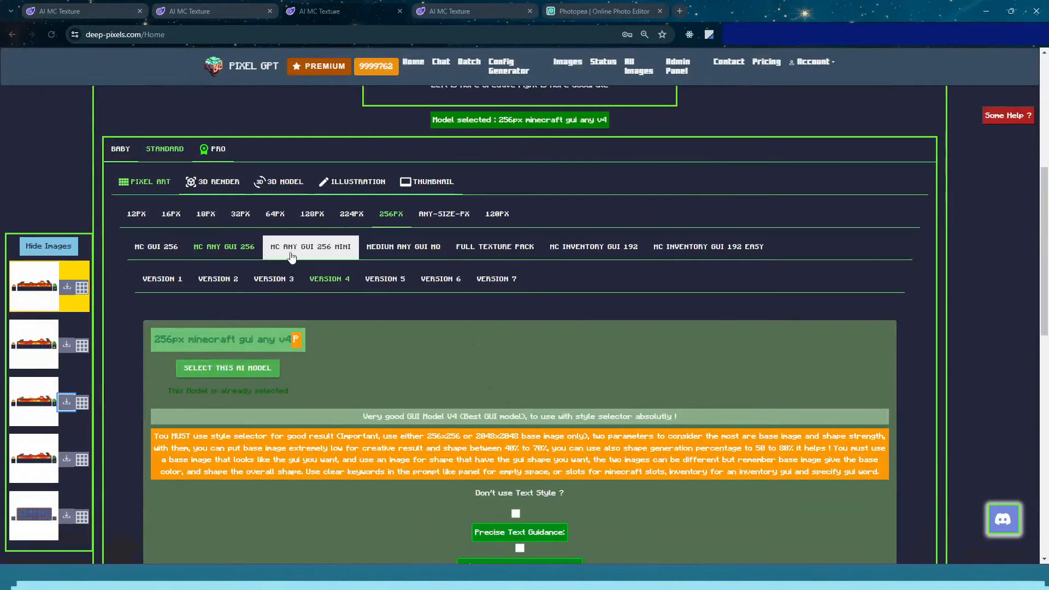
{"action": "left_click", "coordinate": [392, 248]}
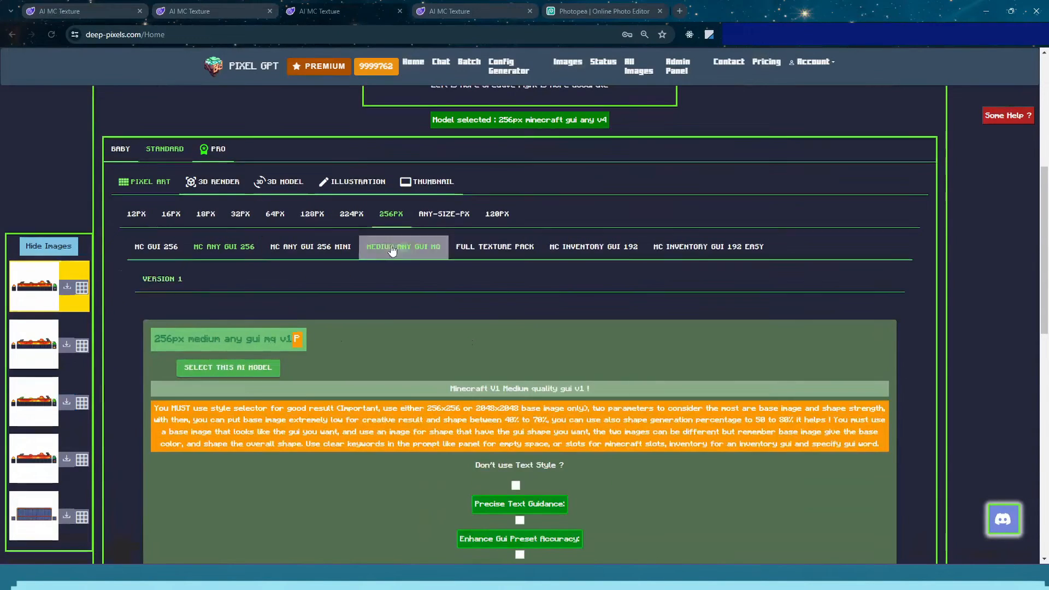
{"action": "scroll", "coordinate": [373, 334], "scroll_direction": "down", "scroll_amount": 6}
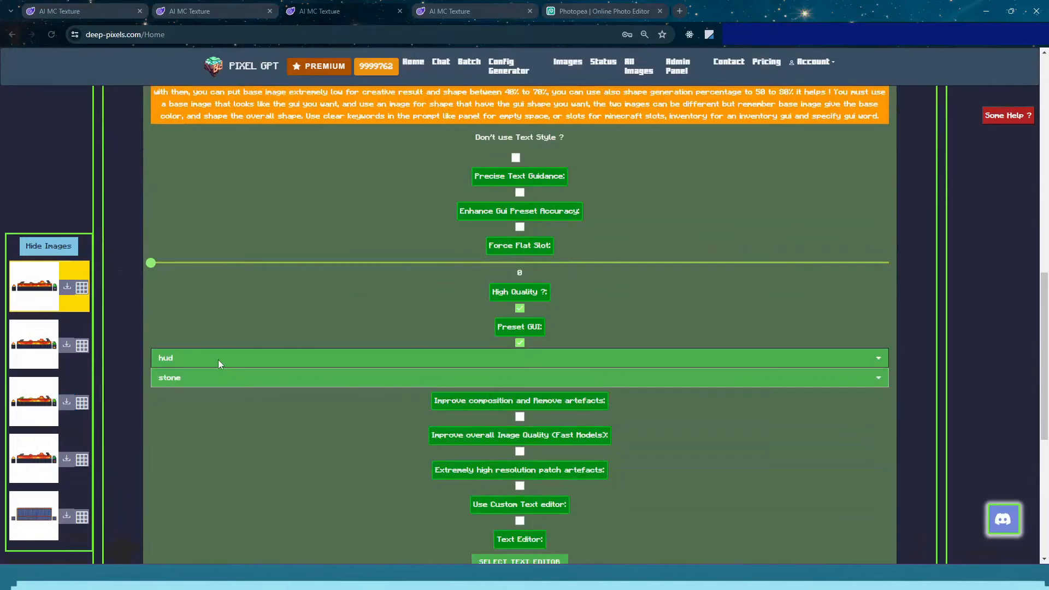
{"action": "left_click", "coordinate": [218, 359]}
{"action": "scroll", "coordinate": [220, 437], "scroll_direction": "down", "scroll_amount": 1}
{"action": "left_click", "coordinate": [205, 452]}
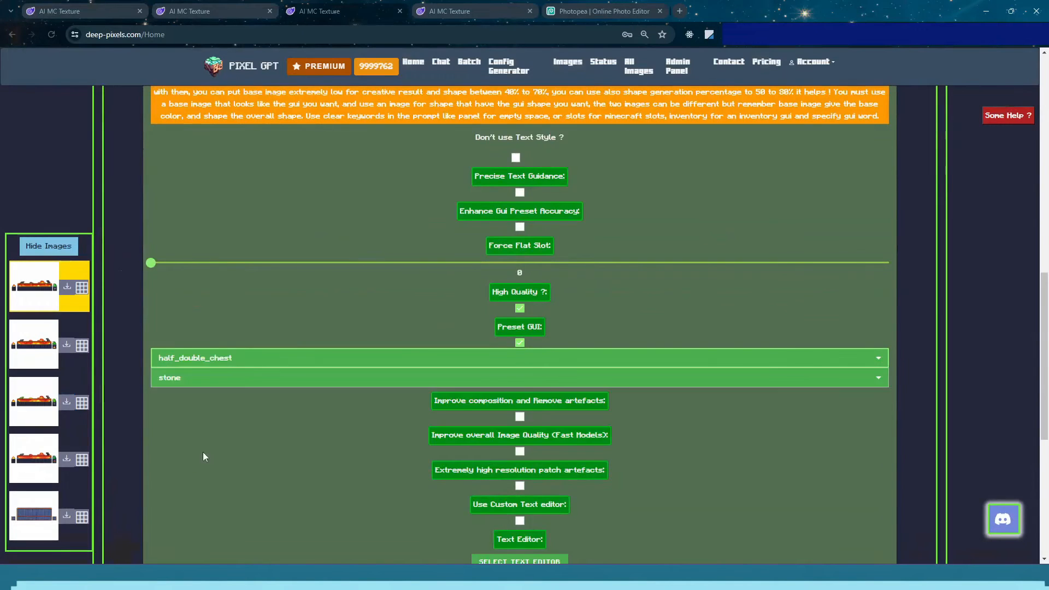
Replace "hud gui" in the prompt with "half double chest"
{"action": "scroll", "coordinate": [362, 447], "scroll_direction": "up", "scroll_amount": 10}
{"action": "left_click_drag", "start_coordinate": [442, 298], "coordinate": [411, 298]}
{"action": "type", "text": "half double ches"}
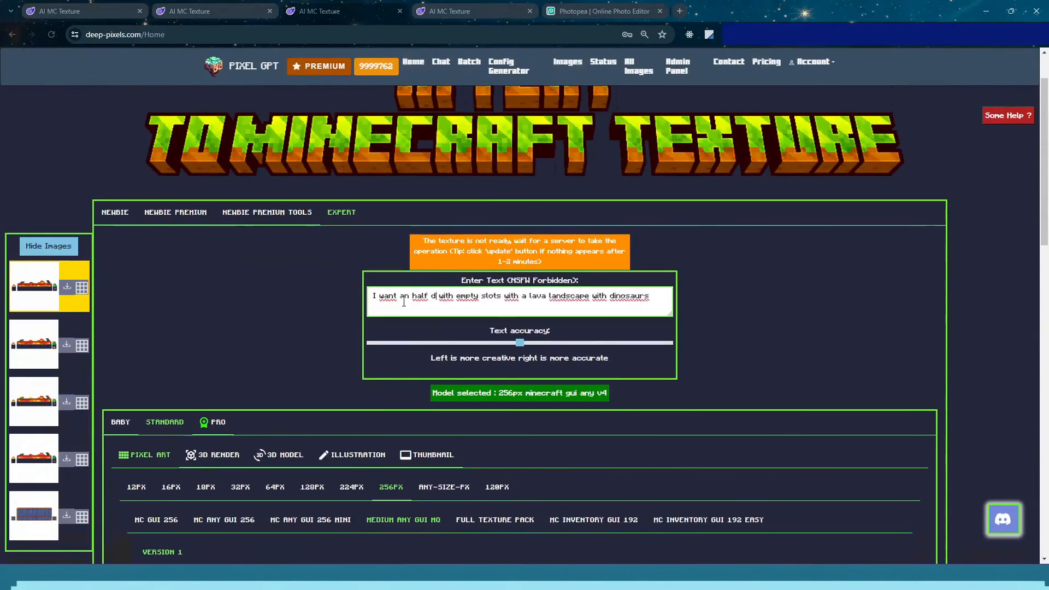
{"action": "type", "text": "t"}
Reword the prompt after "empty slots" to read "at the bottom and beautifull lava landscape with dinosaurs"
{"action": "left_click", "coordinate": [546, 297]}
{"action": "type", "text": "at the b"}
{"action": "type", "text": "ottom and beautif"}
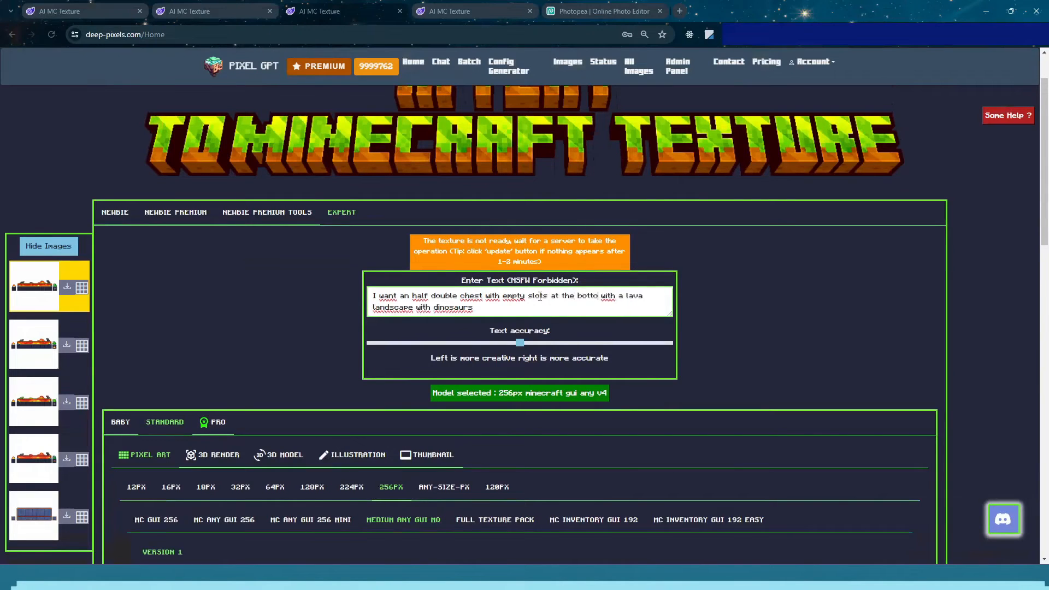
{"action": "type", "text": "ull lava with"}
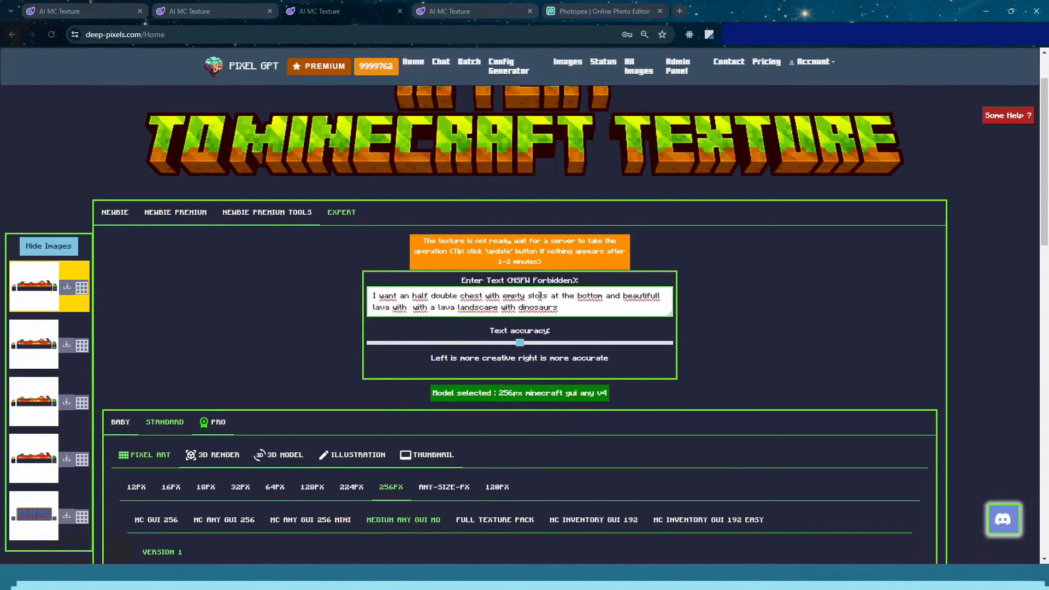
{"action": "type", "text": "landscape"}
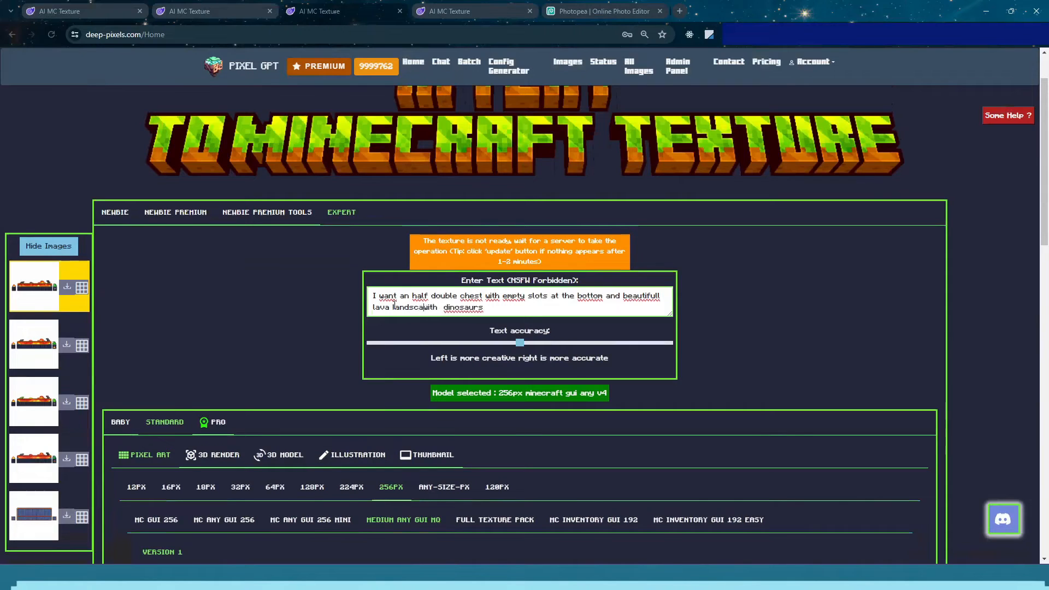
Insert "volcano" before "landscape", end the prompt with "on the top", and slightly enlarge the prompt box
{"action": "left_click", "coordinate": [389, 310]}
{"action": "type", "text": "volcano"}
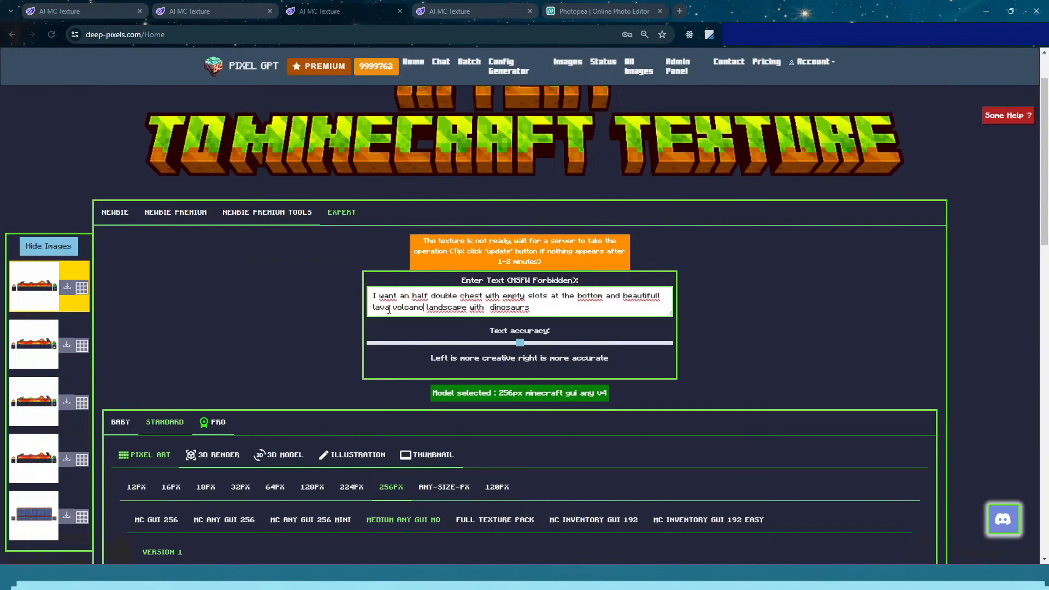
{"action": "left_click", "coordinate": [490, 308]}
{"action": "key", "text": "BackSpace"}
{"action": "type", "text": "he top"}
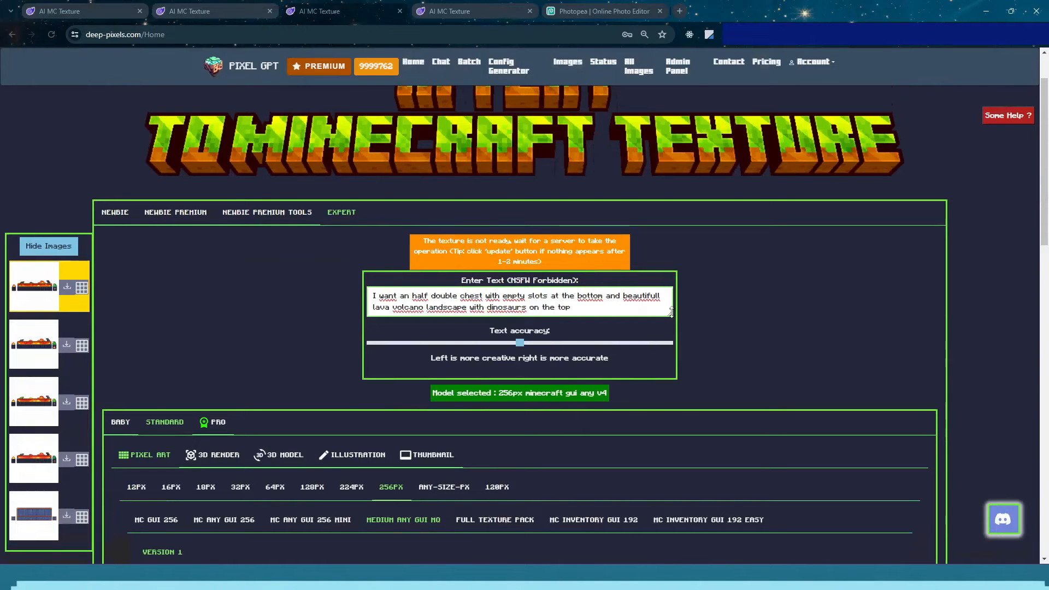
{"action": "left_click_drag", "start_coordinate": [668, 311], "coordinate": [668, 318]}
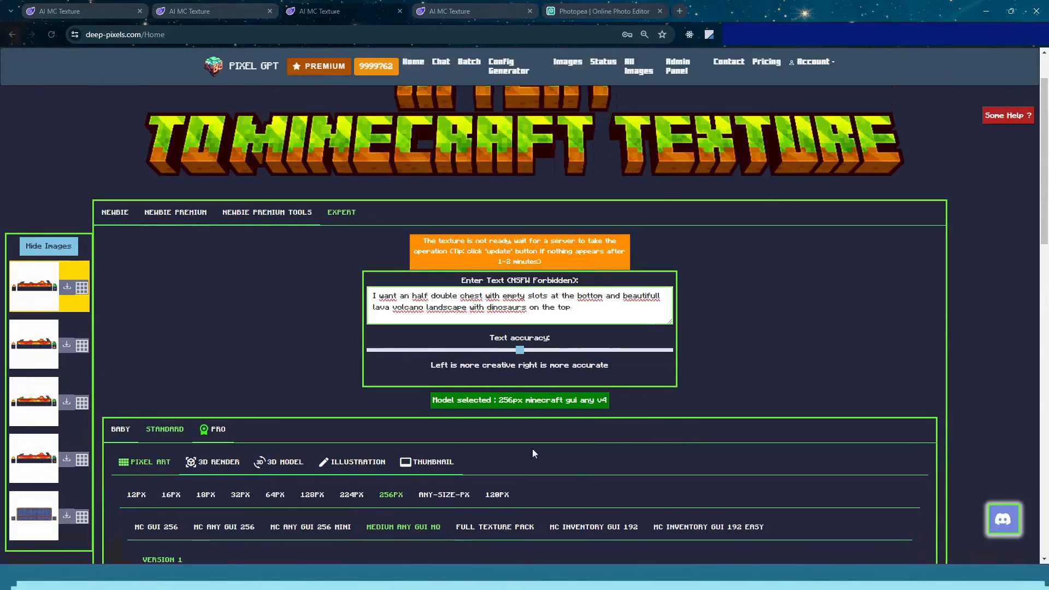
Select the 256px medium any gui mq v1 model for generation
{"action": "scroll", "coordinate": [534, 454], "scroll_direction": "down", "scroll_amount": 6}
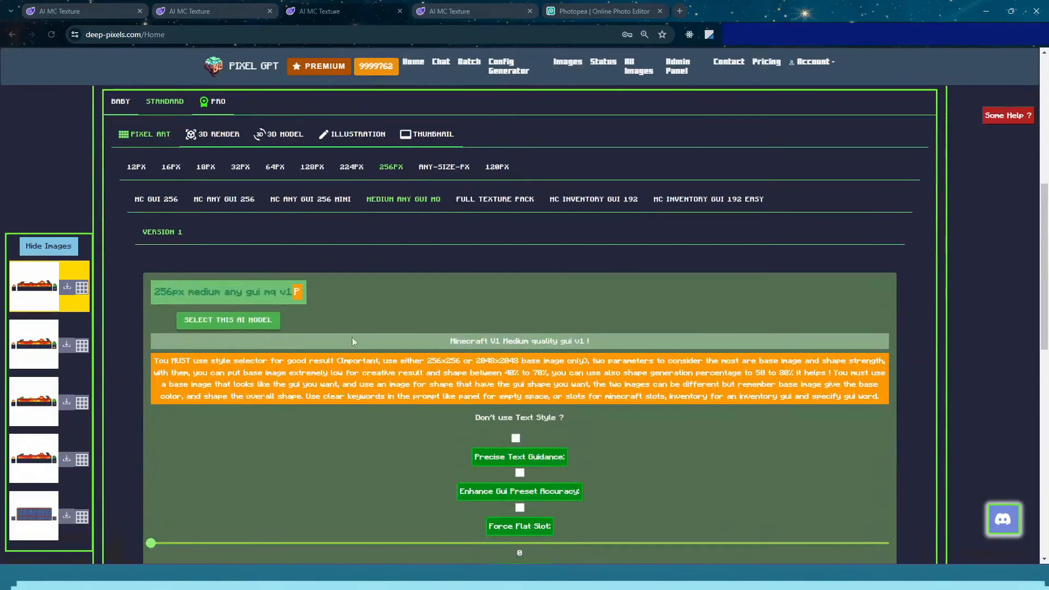
{"action": "scroll", "coordinate": [415, 379], "scroll_direction": "down", "scroll_amount": 3}
{"action": "left_click", "coordinate": [235, 164]}
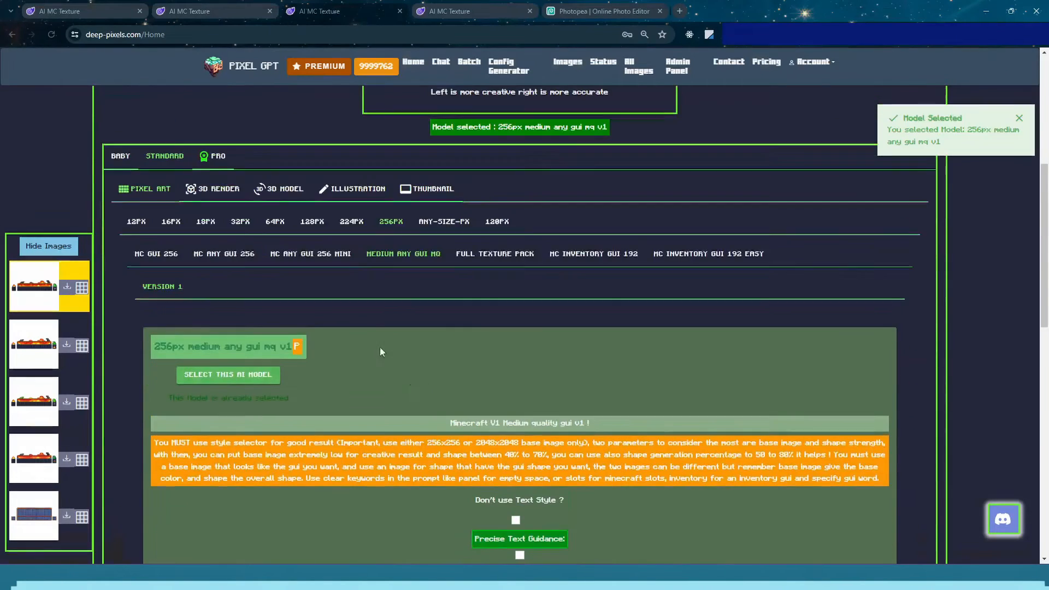
Apply the current image reference selections and generate the half double chest GUI
{"action": "scroll", "coordinate": [381, 351], "scroll_direction": "down", "scroll_amount": 8}
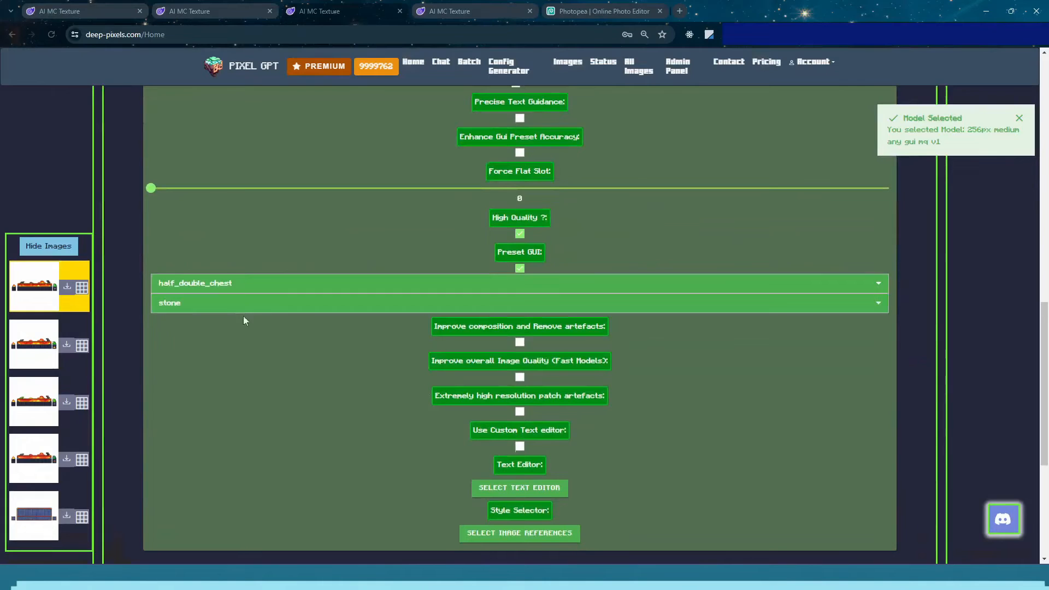
{"action": "scroll", "coordinate": [487, 273], "scroll_direction": "down", "scroll_amount": 4}
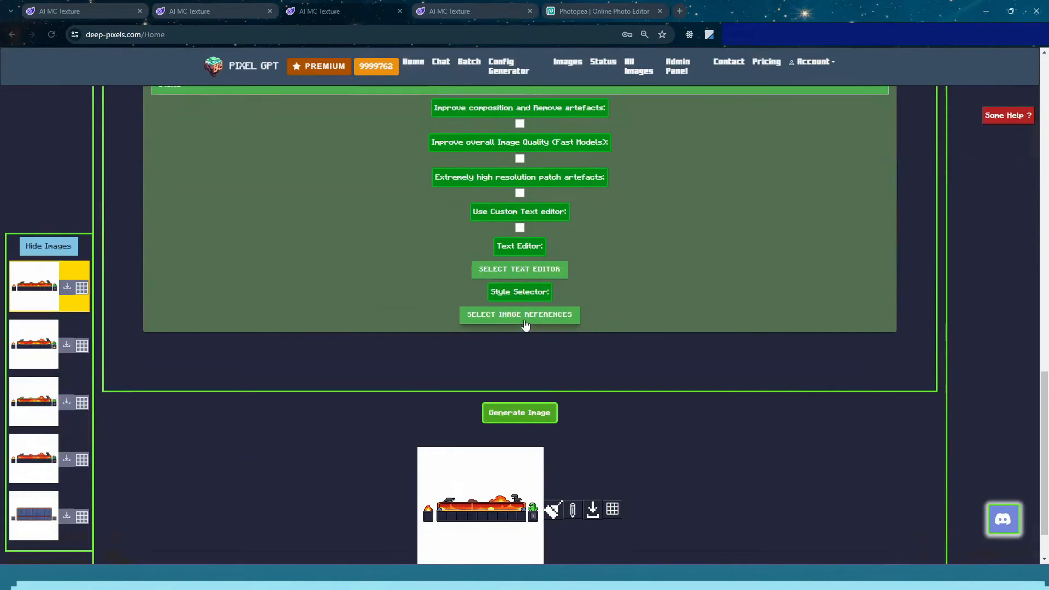
{"action": "left_click", "coordinate": [525, 323]}
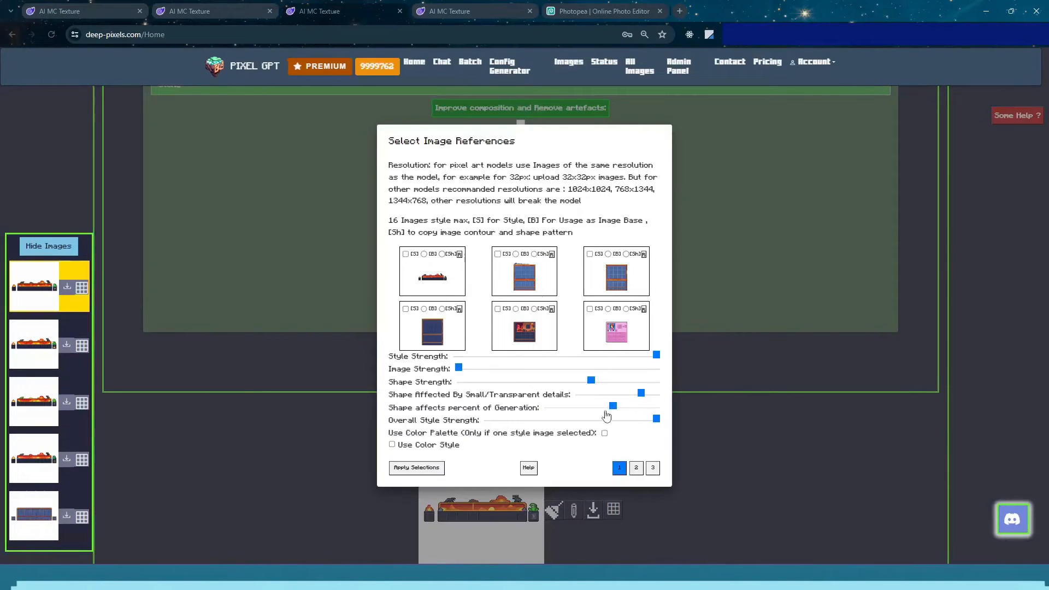
{"action": "left_click", "coordinate": [419, 471]}
{"action": "left_click", "coordinate": [528, 416]}
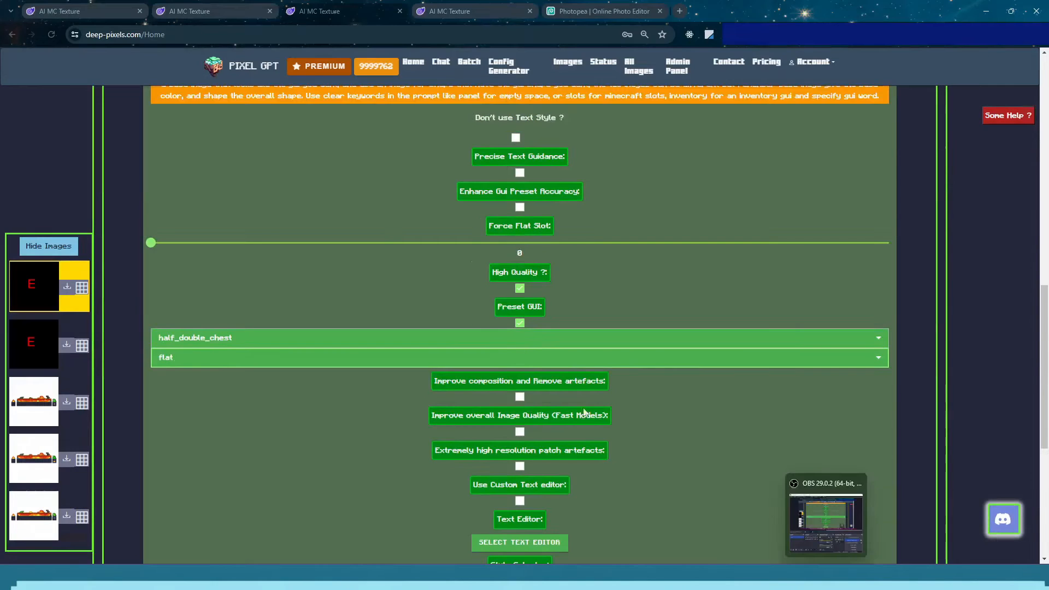
Try out the style variants offered for the half_double_chest GUI preset
{"action": "scroll", "coordinate": [339, 425], "scroll_direction": "down", "scroll_amount": 3}
{"action": "scroll", "coordinate": [381, 447], "scroll_direction": "up", "scroll_amount": 5}
{"action": "scroll", "coordinate": [382, 448], "scroll_direction": "down", "scroll_amount": 5}
{"action": "scroll", "coordinate": [382, 448], "scroll_direction": "up", "scroll_amount": 5}
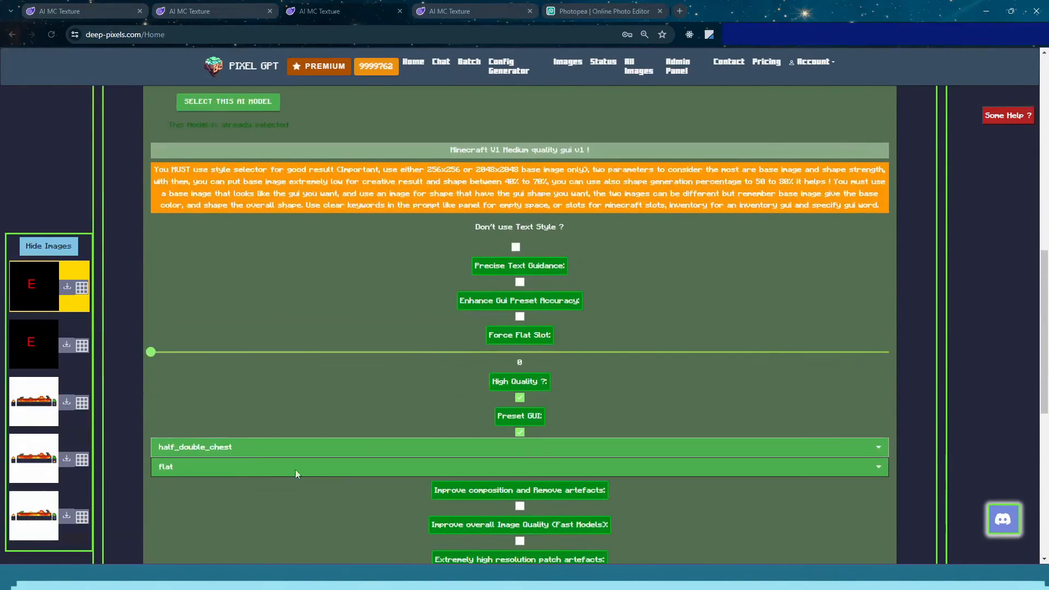
{"action": "left_click", "coordinate": [189, 467]}
{"action": "left_click", "coordinate": [185, 497]}
{"action": "left_click", "coordinate": [189, 466]}
{"action": "left_click", "coordinate": [198, 471]}
{"action": "left_click", "coordinate": [170, 472]}
{"action": "left_click", "coordinate": [174, 498]}
{"action": "left_click", "coordinate": [197, 447]}
{"action": "left_click", "coordinate": [247, 414]}
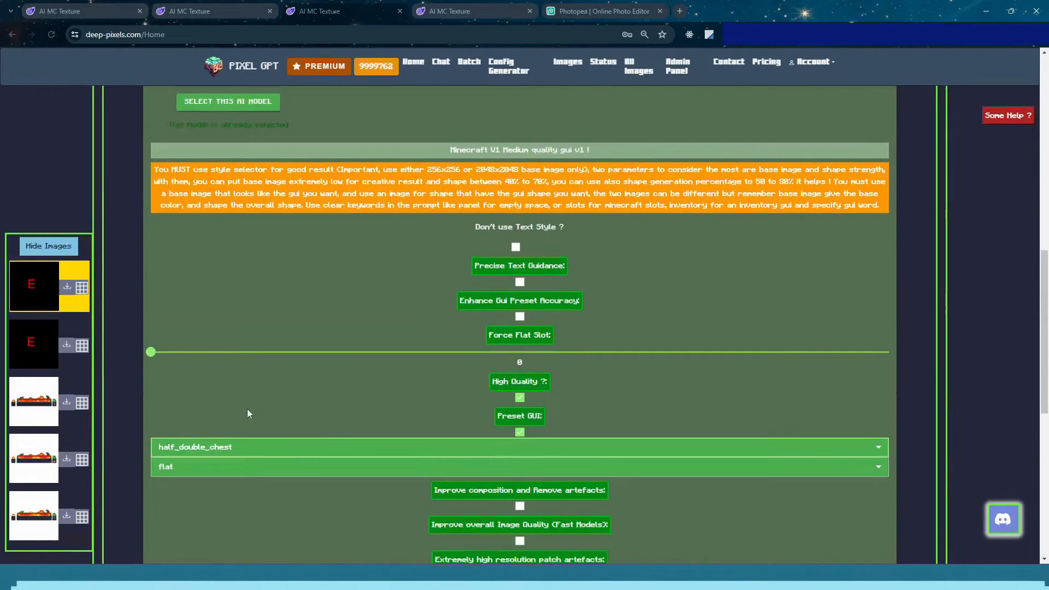
Switch the GUI preset to hud with the extreme style
{"action": "left_click", "coordinate": [196, 472]}
{"action": "left_click", "coordinate": [198, 471]}
{"action": "left_click", "coordinate": [197, 449]}
{"action": "left_click", "coordinate": [197, 495]}
{"action": "left_click", "coordinate": [203, 471]}
{"action": "left_click", "coordinate": [192, 426]}
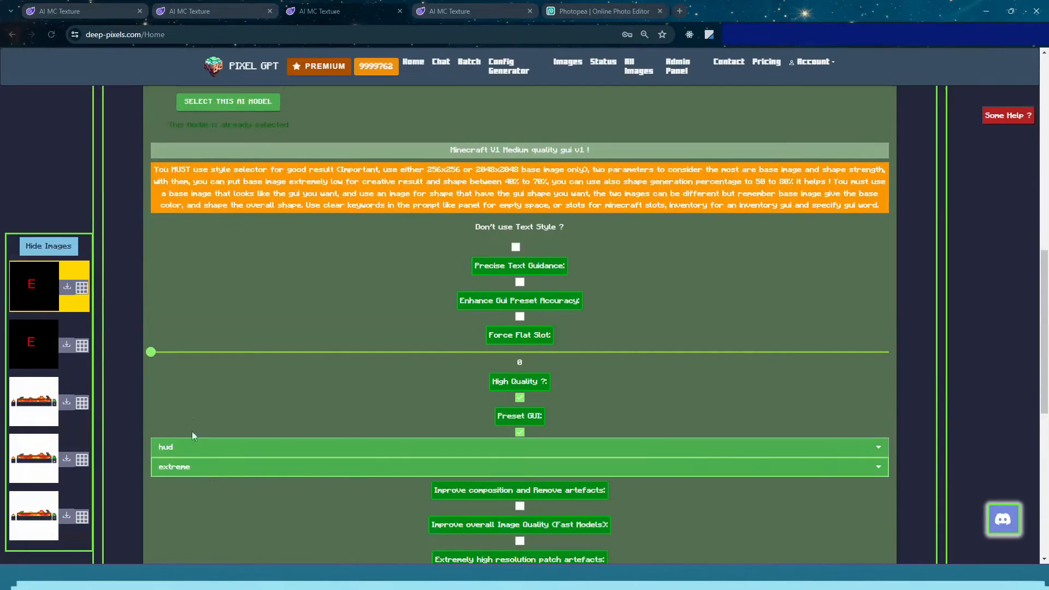
Set the GUI preset to half_double_chest with the flat style
{"action": "left_click", "coordinate": [186, 452]}
{"action": "scroll", "coordinate": [194, 521], "scroll_direction": "down", "scroll_amount": 1}
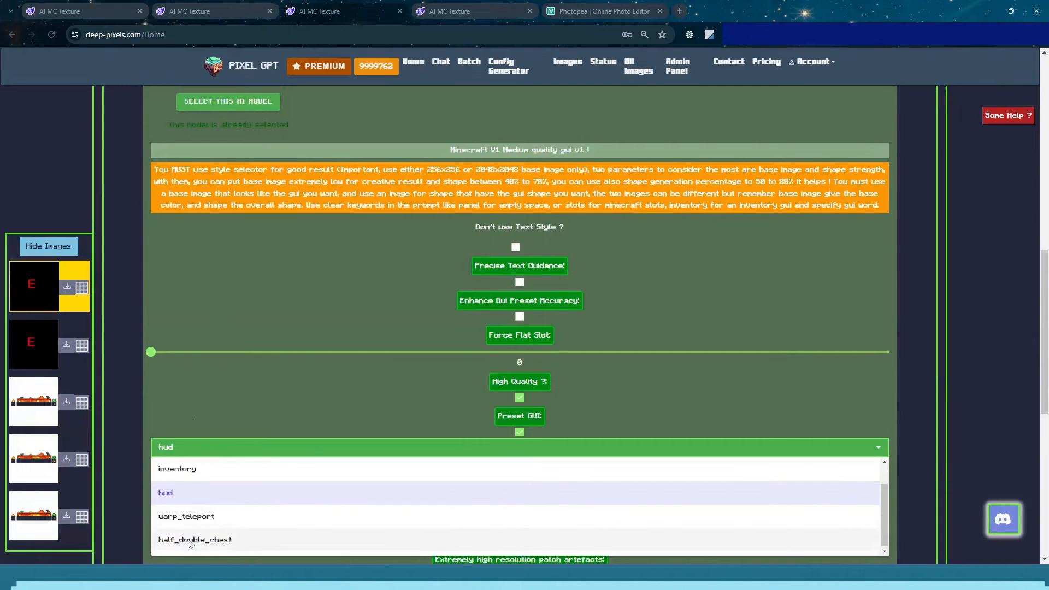
{"action": "left_click", "coordinate": [191, 542]}
{"action": "left_click", "coordinate": [244, 467]}
{"action": "left_click", "coordinate": [244, 468]}
{"action": "left_click", "coordinate": [244, 468]}
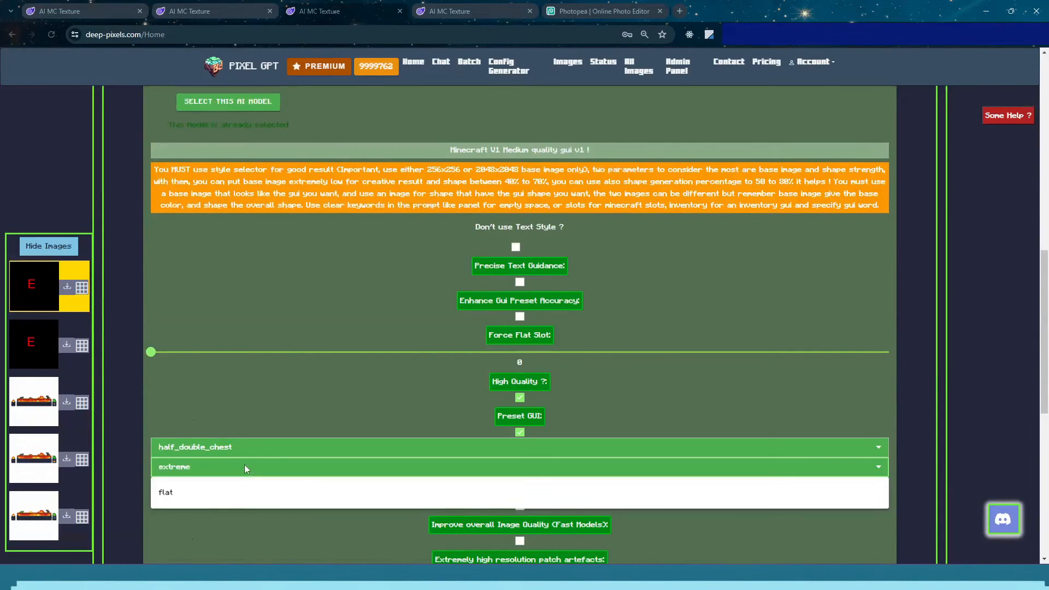
{"action": "left_click", "coordinate": [191, 497]}
Generate another image with the half_double_chest preset and flat style, and recheck the model settings
{"action": "scroll", "coordinate": [201, 471], "scroll_direction": "down", "scroll_amount": 8}
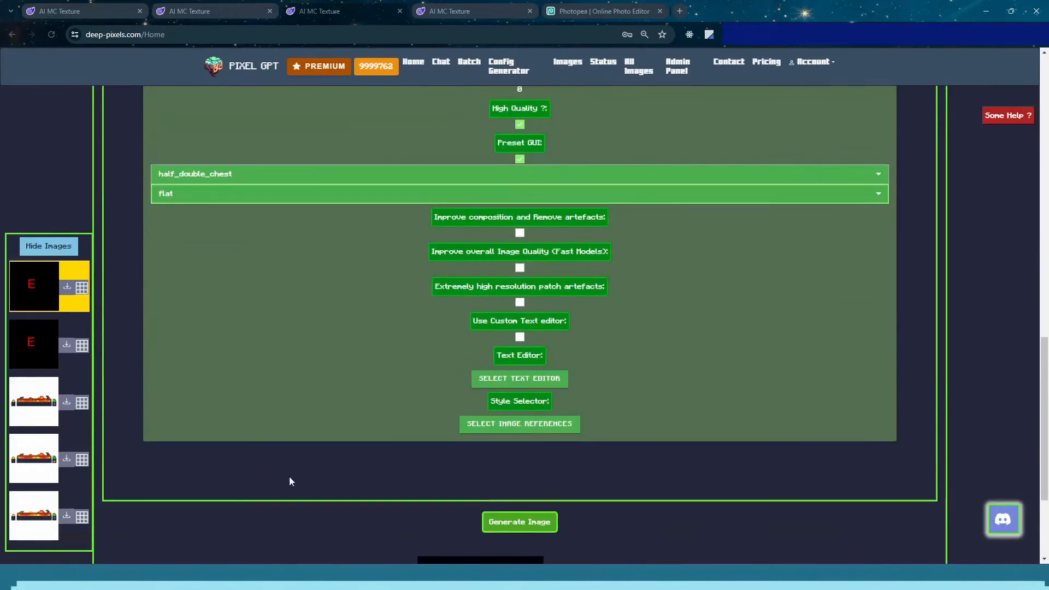
{"action": "left_click", "coordinate": [524, 349]}
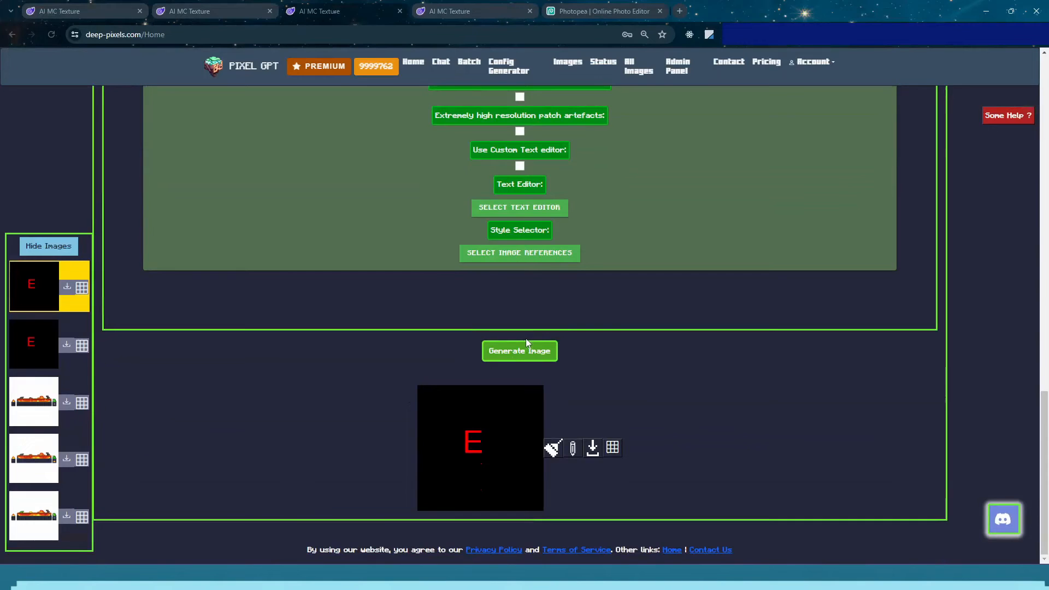
{"action": "scroll", "coordinate": [580, 411], "scroll_direction": "down", "scroll_amount": 8}
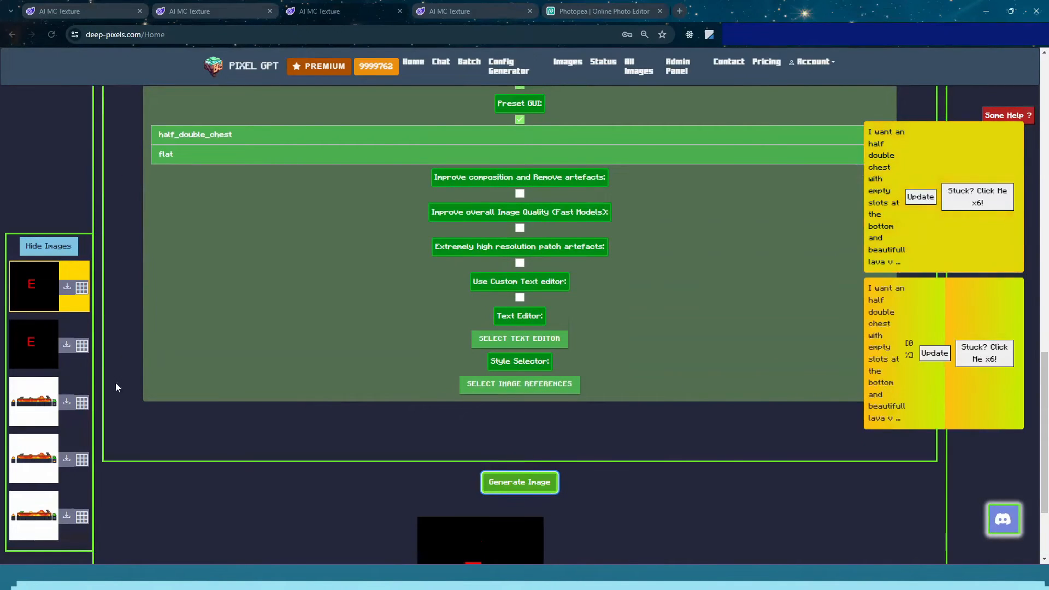
{"action": "scroll", "coordinate": [373, 435], "scroll_direction": "up", "scroll_amount": 6}
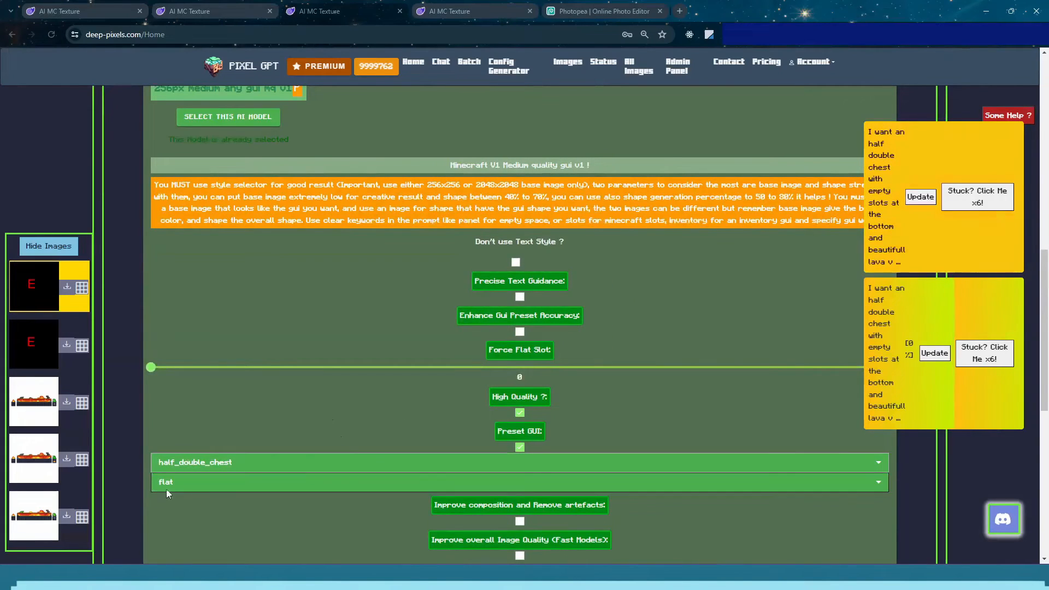
{"action": "scroll", "coordinate": [399, 364], "scroll_direction": "down", "scroll_amount": 1}
{"action": "scroll", "coordinate": [403, 361], "scroll_direction": "down", "scroll_amount": 6}
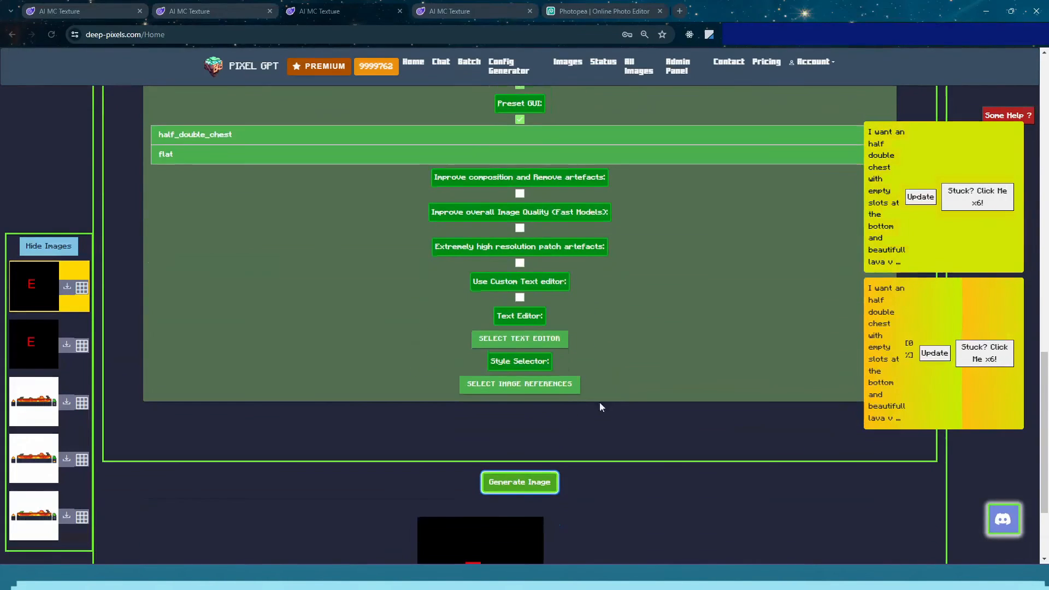
Download the newest half double chest image, examine its dinosaur and lava scene up close, and close the viewer
{"action": "left_click", "coordinate": [67, 287]}
{"action": "left_click", "coordinate": [861, 75]}
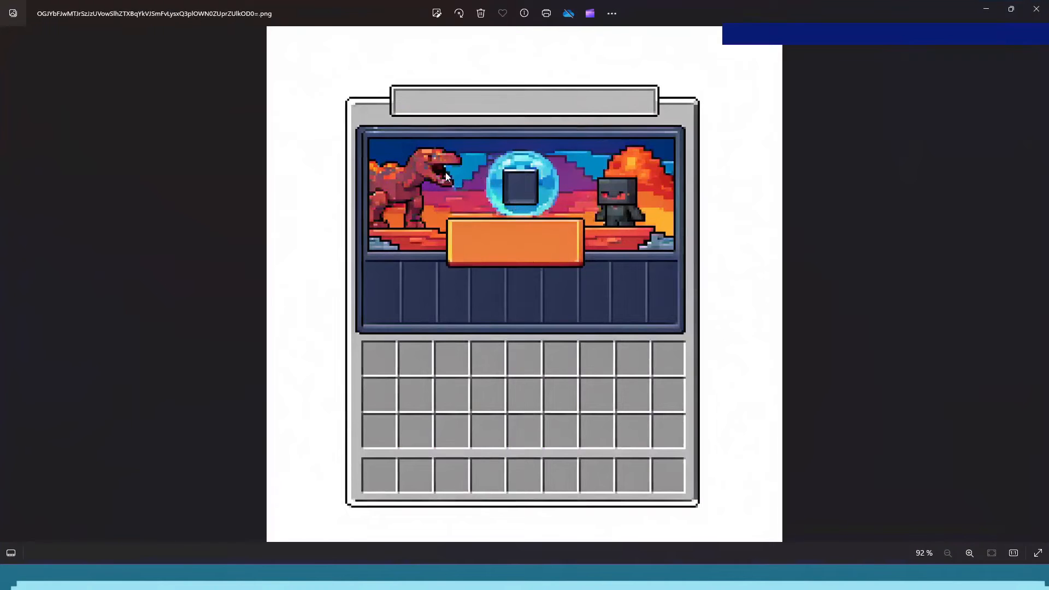
{"action": "scroll", "coordinate": [415, 235], "scroll_direction": "up", "scroll_amount": 3}
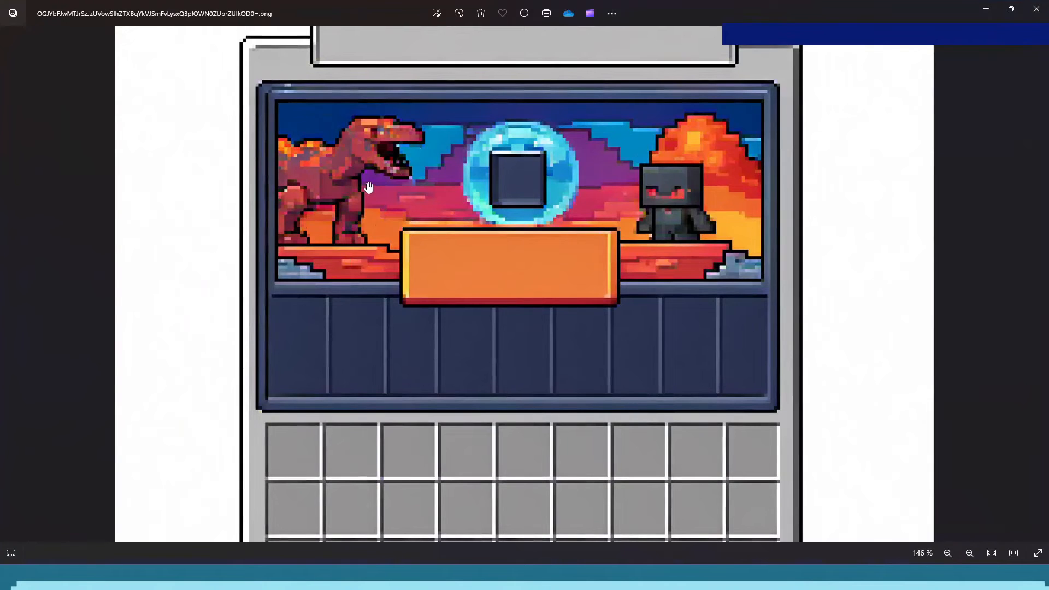
{"action": "scroll", "coordinate": [368, 187], "scroll_direction": "down", "scroll_amount": 3}
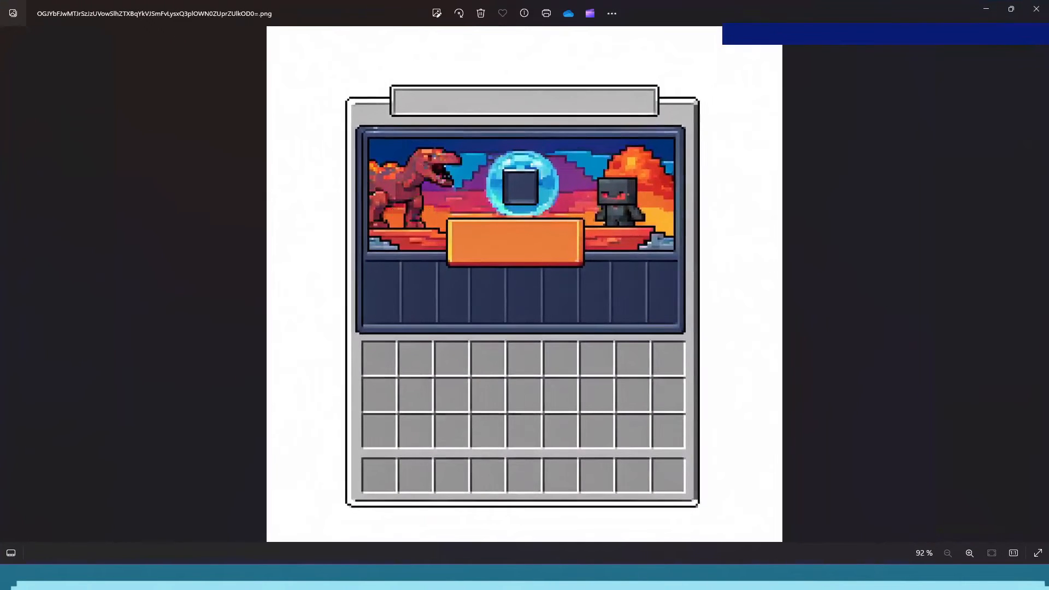
{"action": "left_click", "coordinate": [1037, 9]}
Download the newest half double chest image again, view it full size, and close the viewer
{"action": "scroll", "coordinate": [359, 358], "scroll_direction": "up", "scroll_amount": 10}
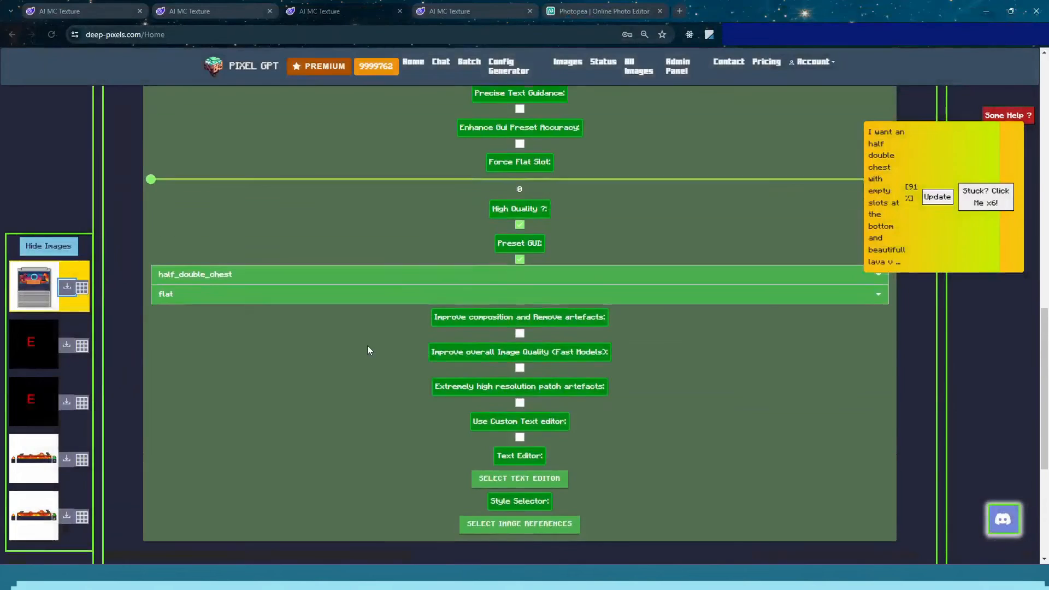
{"action": "scroll", "coordinate": [359, 374], "scroll_direction": "up", "scroll_amount": 3}
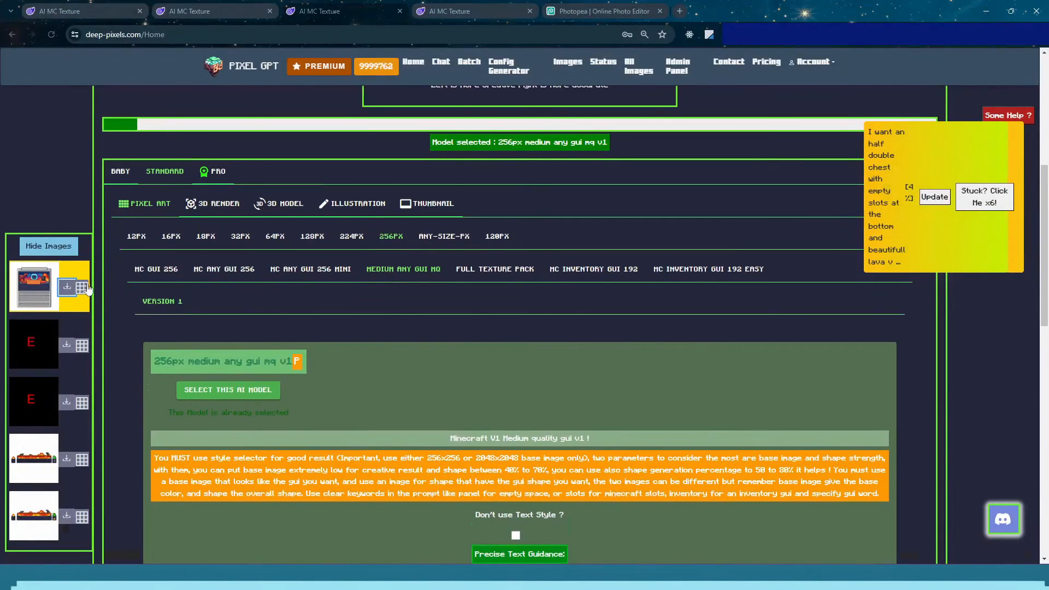
{"action": "left_click", "coordinate": [67, 287]}
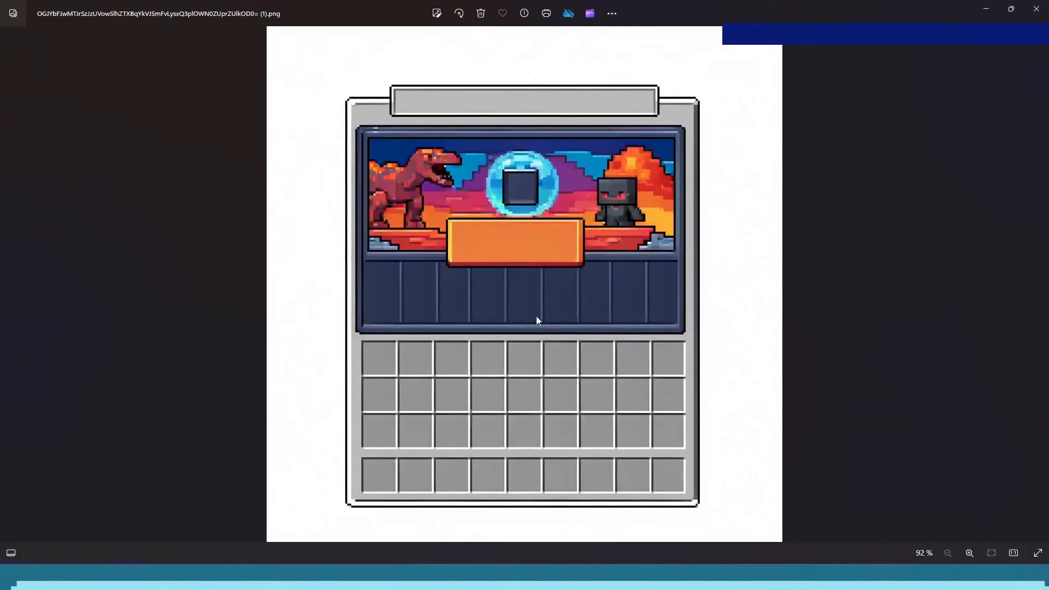
{"action": "left_click", "coordinate": [1040, 9]}
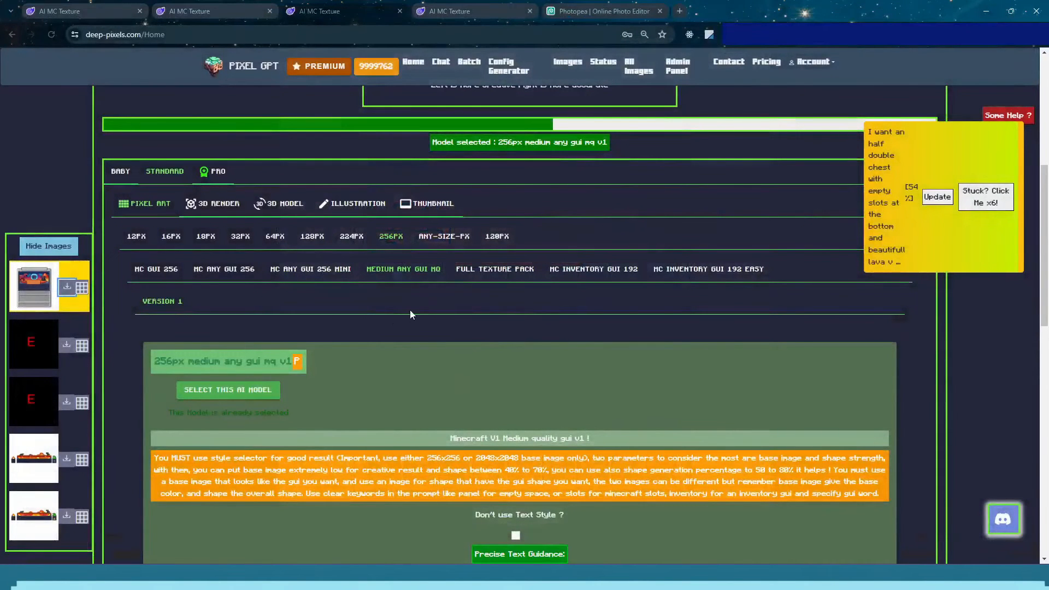
Follow the pending generation, open the finished second half double chest image from the downloads, and close it
{"action": "scroll", "coordinate": [410, 310], "scroll_direction": "down", "scroll_amount": 10}
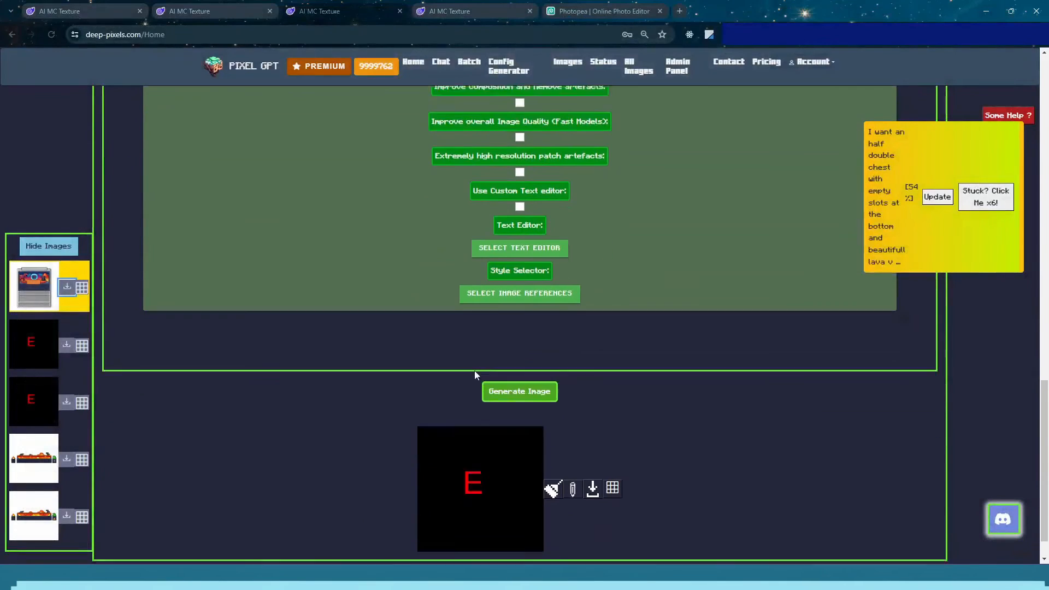
{"action": "scroll", "coordinate": [461, 344], "scroll_direction": "down", "scroll_amount": 1}
{"action": "scroll", "coordinate": [366, 401], "scroll_direction": "up", "scroll_amount": 10}
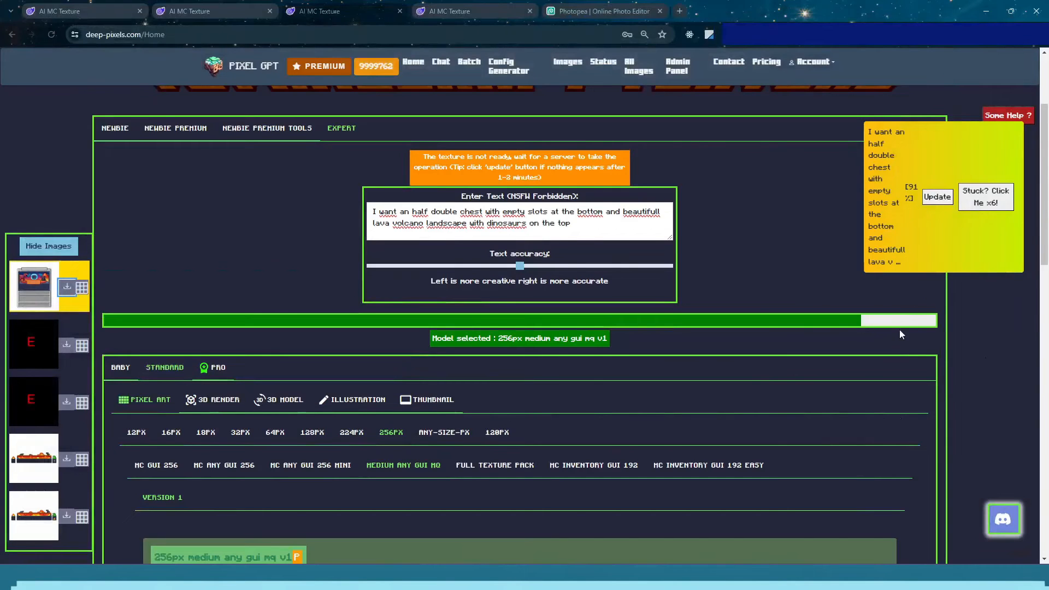
{"action": "left_click", "coordinate": [861, 77]}
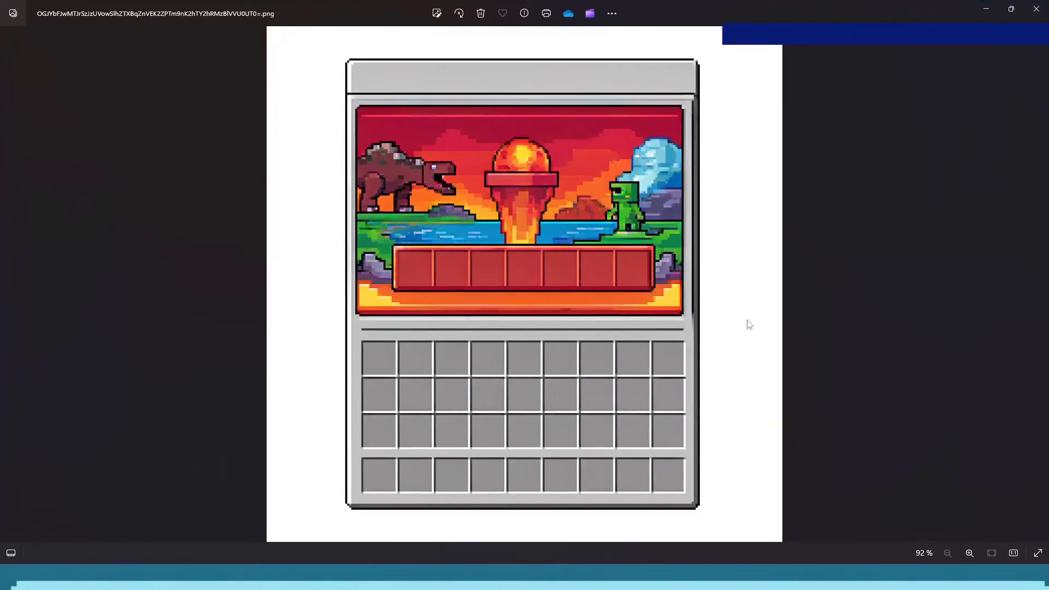
{"action": "left_click", "coordinate": [1036, 9]}
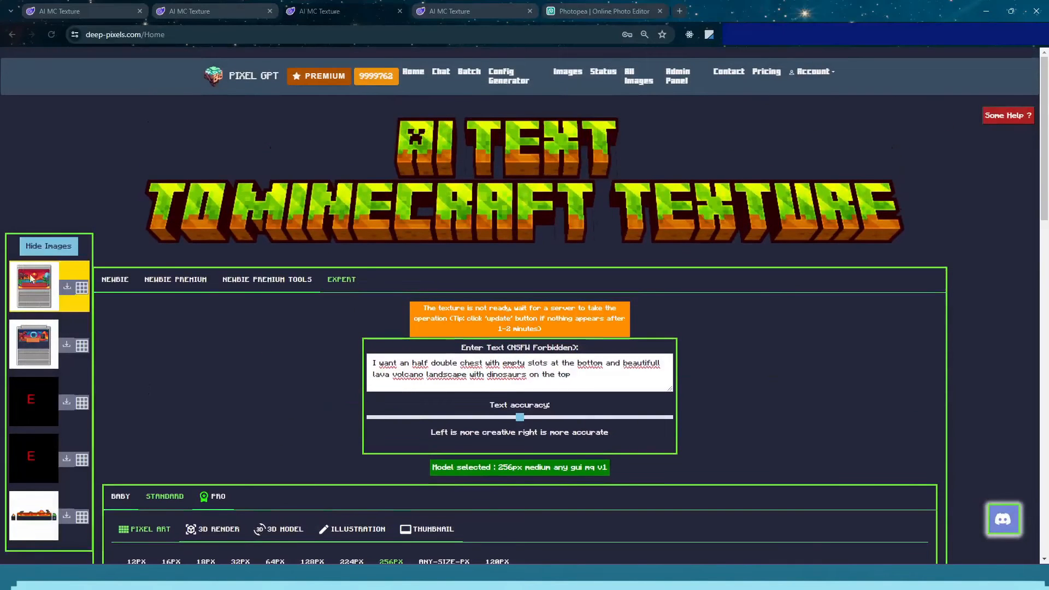
Select the 128px minecraft art model from the Super 128 MC Art models
{"action": "scroll", "coordinate": [278, 366], "scroll_direction": "down", "scroll_amount": 4}
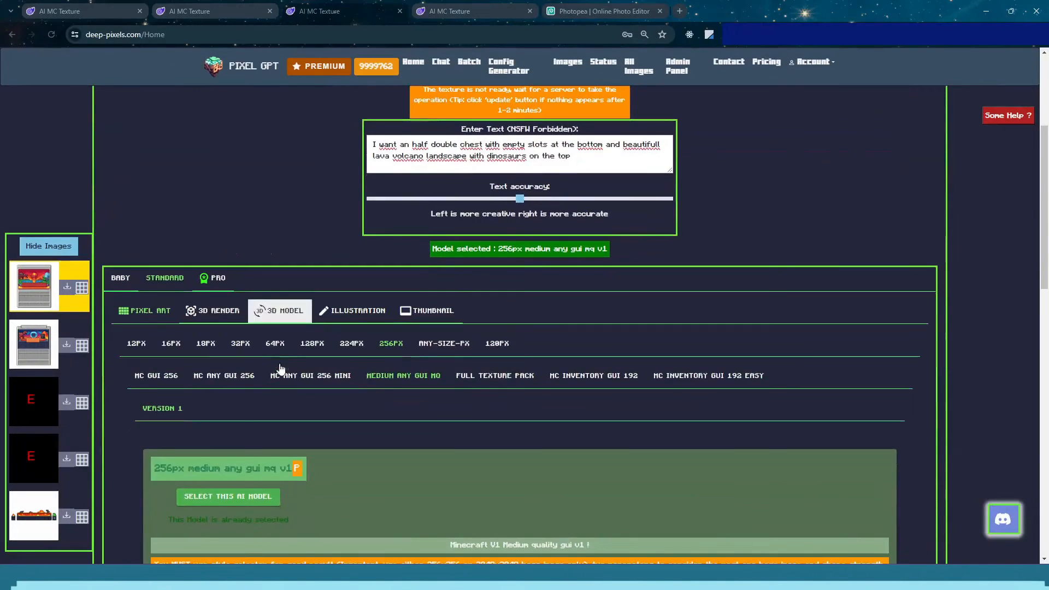
{"action": "left_click", "coordinate": [308, 347]}
{"action": "scroll", "coordinate": [401, 428], "scroll_direction": "down", "scroll_amount": 8}
{"action": "scroll", "coordinate": [395, 419], "scroll_direction": "up", "scroll_amount": 4}
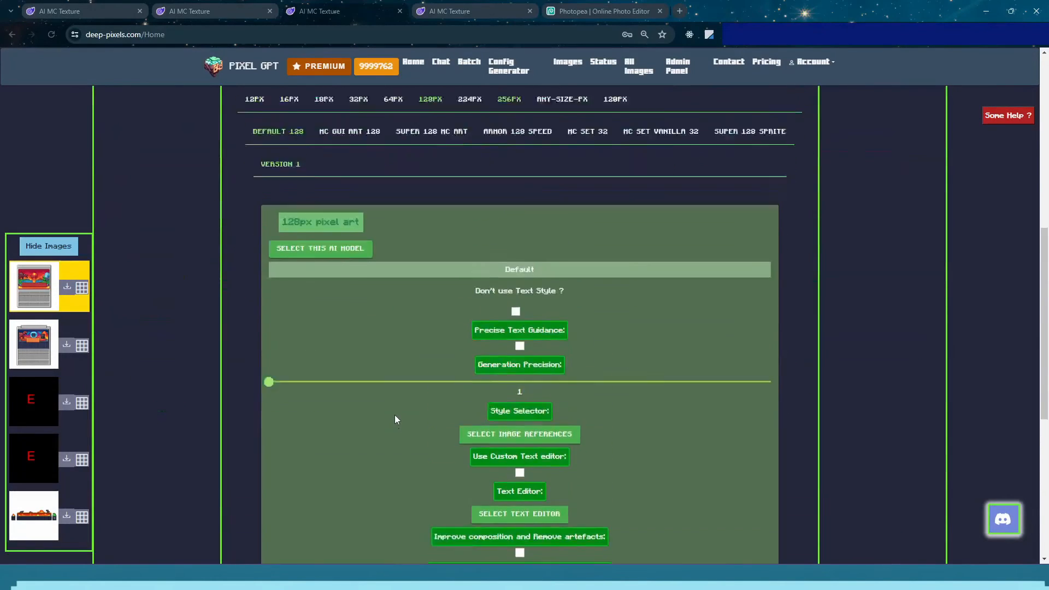
{"action": "scroll", "coordinate": [396, 420], "scroll_direction": "up", "scroll_amount": 4}
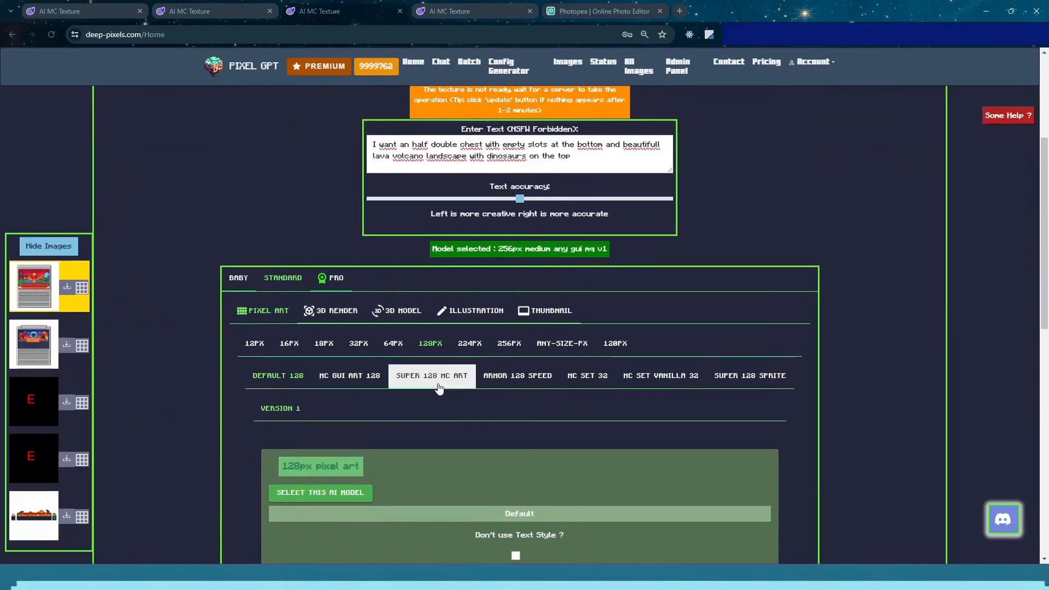
{"action": "left_click", "coordinate": [439, 388]}
{"action": "scroll", "coordinate": [439, 388], "scroll_direction": "down", "scroll_amount": 4}
{"action": "left_click", "coordinate": [328, 275]}
{"action": "scroll", "coordinate": [415, 349], "scroll_direction": "down", "scroll_amount": 3}
{"action": "scroll", "coordinate": [410, 351], "scroll_direction": "up", "scroll_amount": 3}
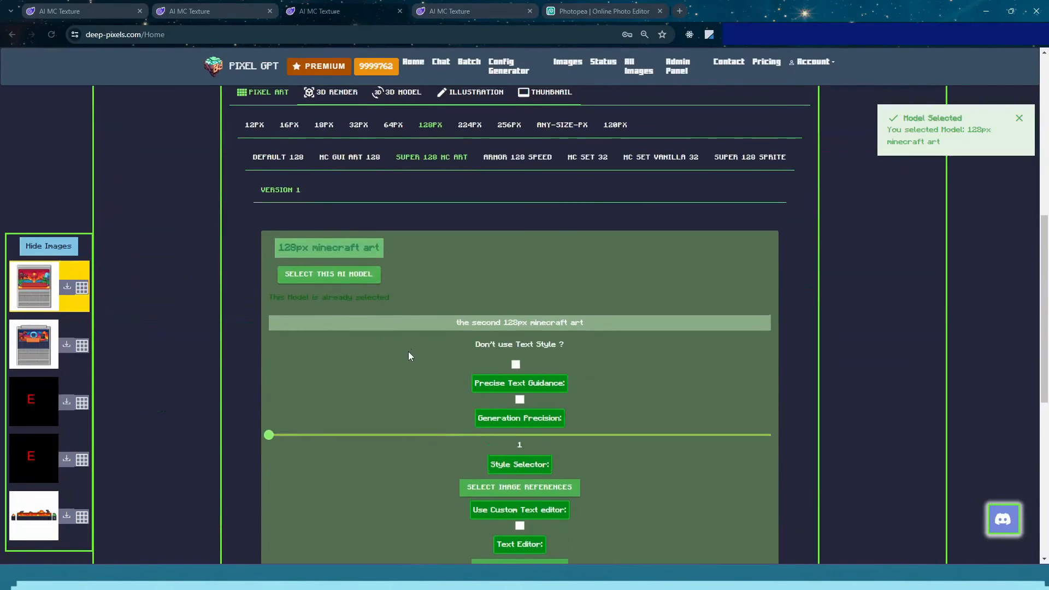
Select the MC Gui art 128 model with the 3:2 aspect ratio and look over its options
{"action": "scroll", "coordinate": [410, 356], "scroll_direction": "up", "scroll_amount": 2}
{"action": "left_click", "coordinate": [362, 269]}
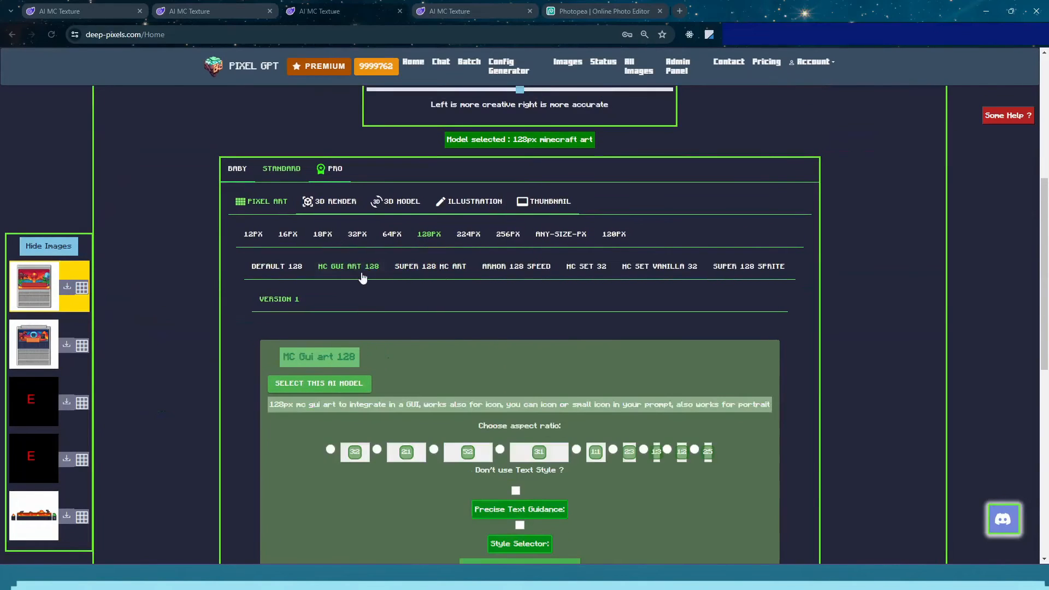
{"action": "scroll", "coordinate": [354, 395], "scroll_direction": "down", "scroll_amount": 1}
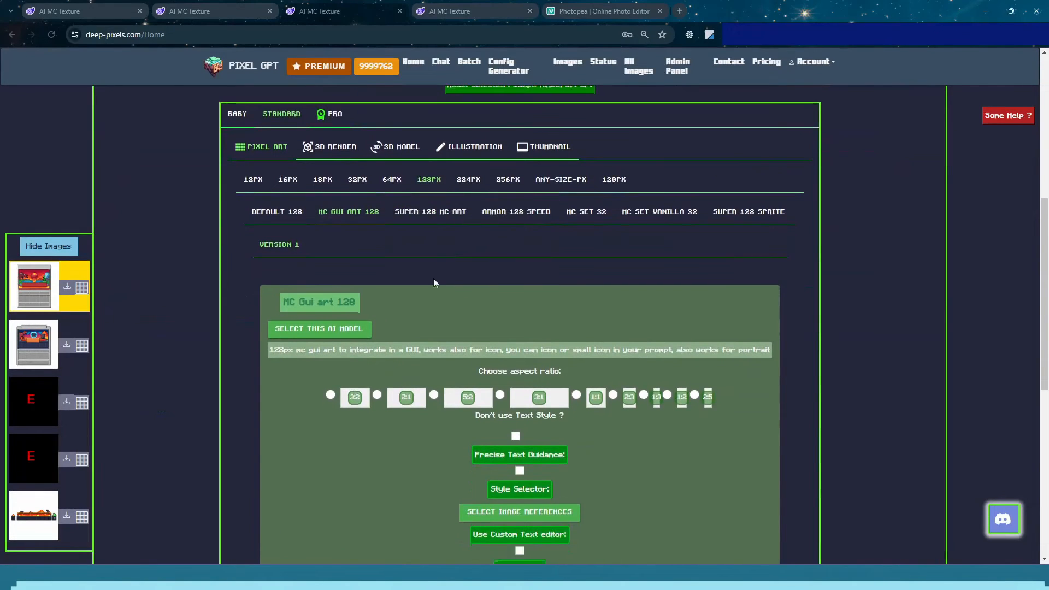
{"action": "left_click", "coordinate": [331, 333]}
{"action": "scroll", "coordinate": [469, 351], "scroll_direction": "down", "scroll_amount": 2}
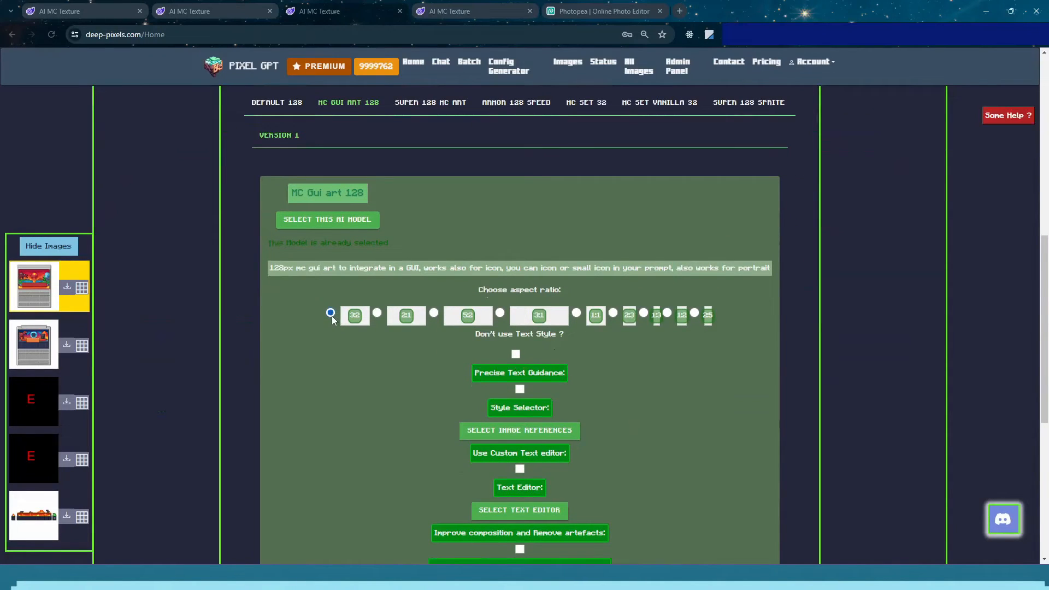
{"action": "scroll", "coordinate": [422, 371], "scroll_direction": "down", "scroll_amount": 3}
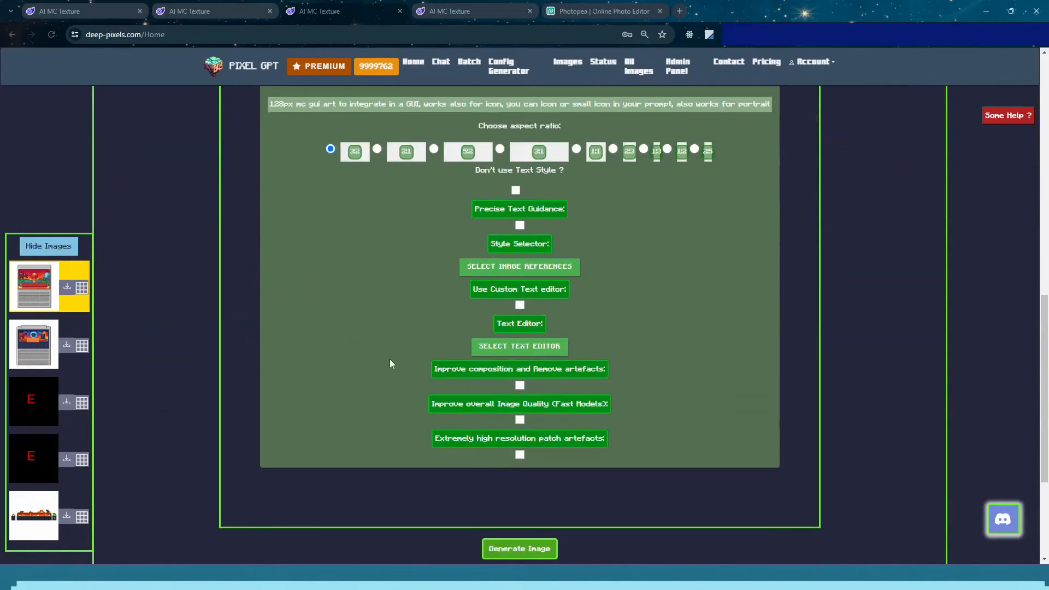
Delete "I want an half double chest with empty slots at the bottom and" from the start of the prompt
{"action": "scroll", "coordinate": [349, 367], "scroll_direction": "up", "scroll_amount": 12}
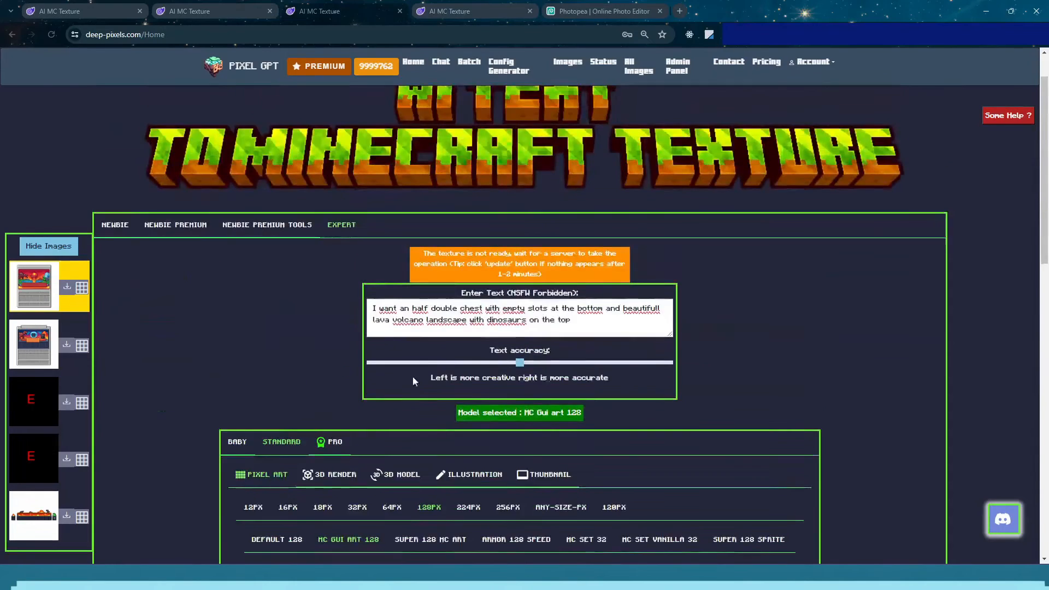
{"action": "left_click_drag", "start_coordinate": [623, 363], "coordinate": [317, 365]}
{"action": "key", "text": "BackSpace"}
{"action": "scroll", "coordinate": [314, 369], "scroll_direction": "down", "scroll_amount": 11}
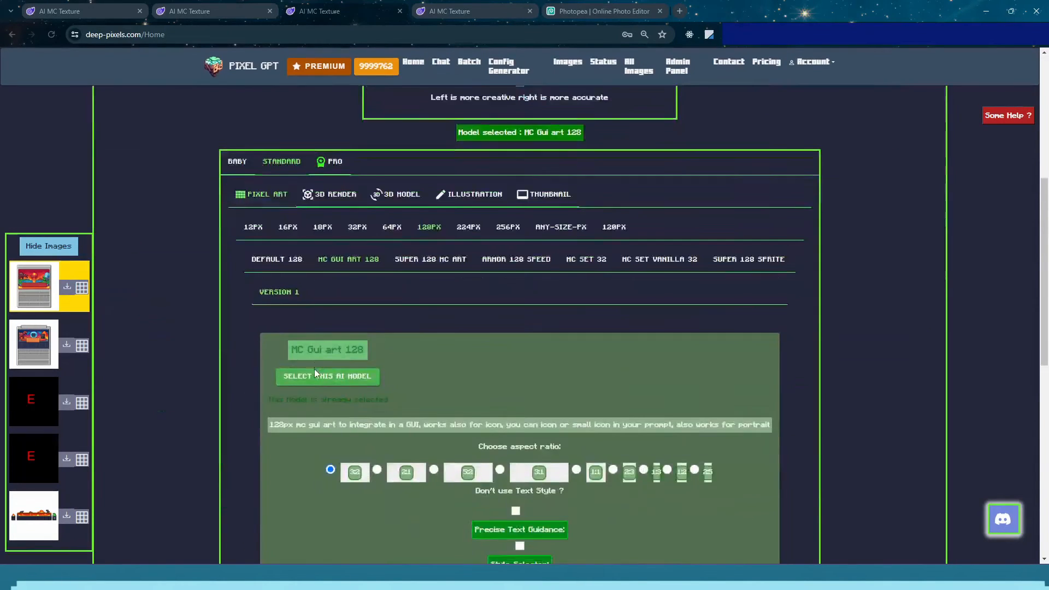
Generate the lava volcano dinosaur landscape with the 3:2 aspect ratio, open the downloaded image, and close it
{"action": "scroll", "coordinate": [348, 167], "scroll_direction": "down", "scroll_amount": 3}
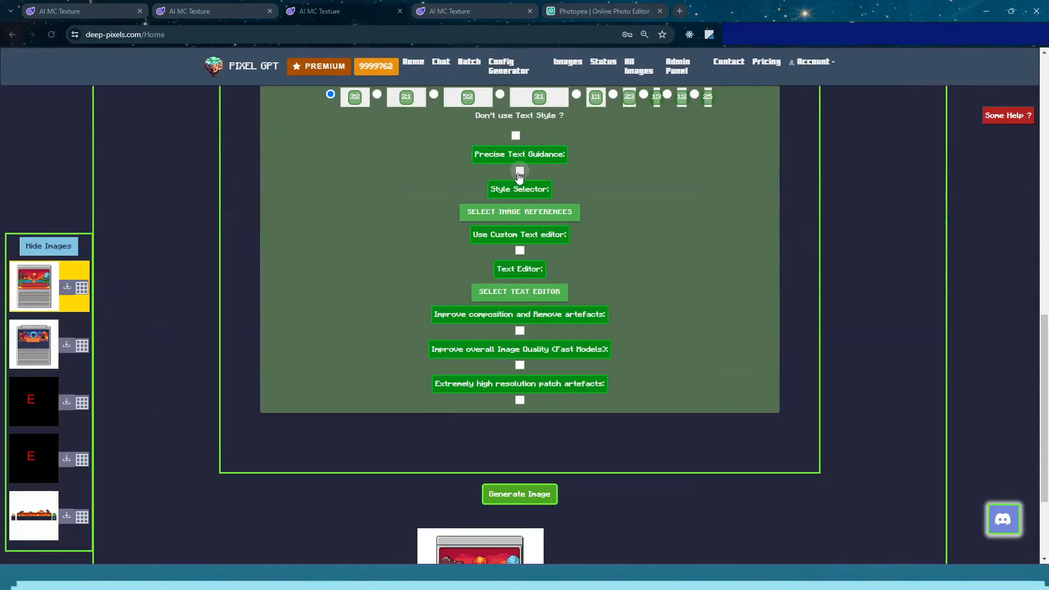
{"action": "scroll", "coordinate": [609, 249], "scroll_direction": "up", "scroll_amount": 1}
{"action": "scroll", "coordinate": [574, 306], "scroll_direction": "down", "scroll_amount": 4}
{"action": "left_click", "coordinate": [527, 350]}
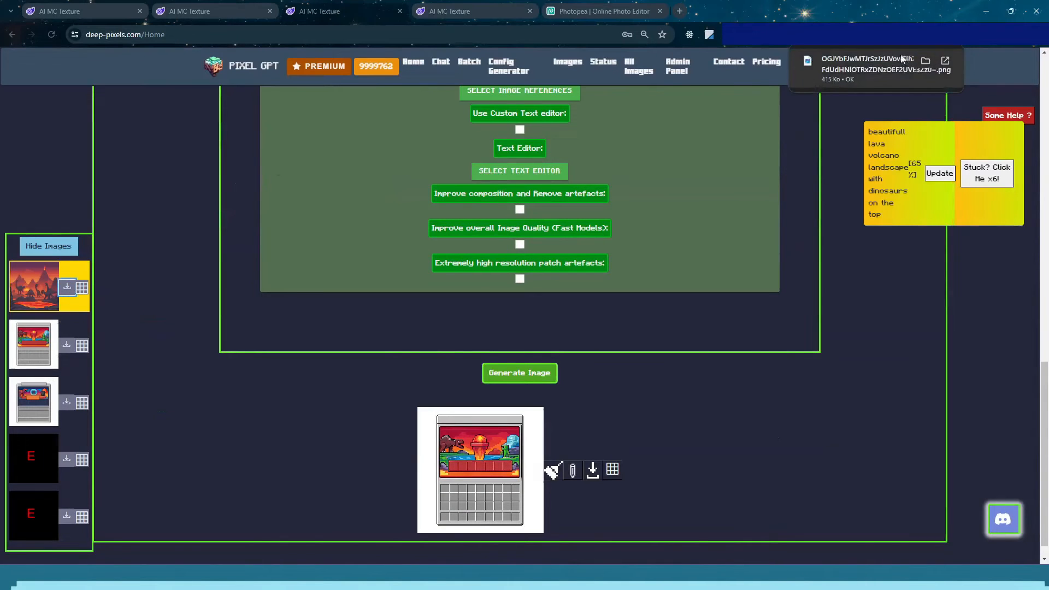
{"action": "left_click", "coordinate": [897, 52]}
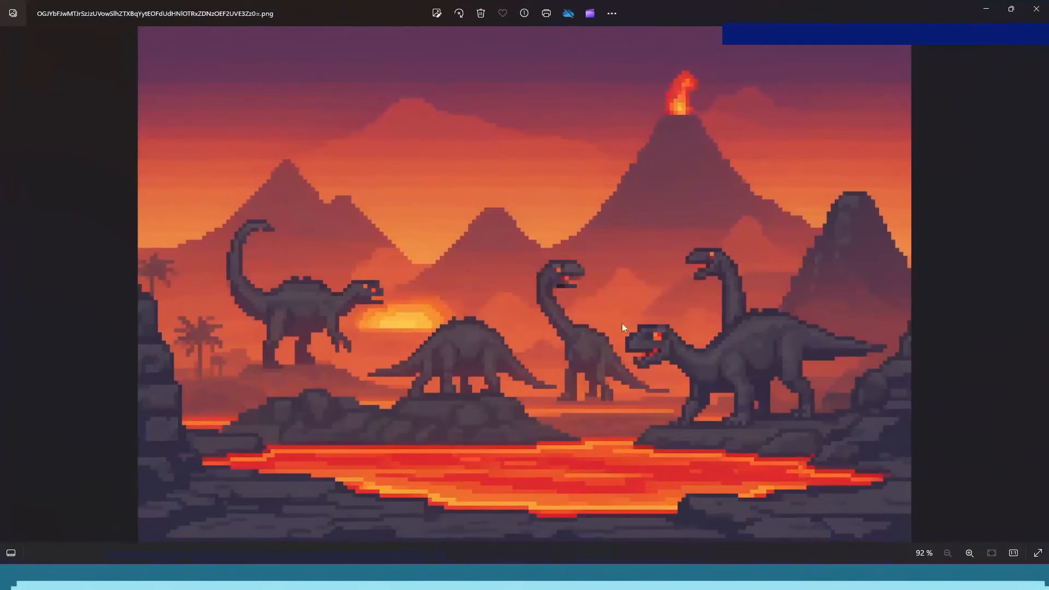
{"action": "left_click", "coordinate": [1035, 6]}
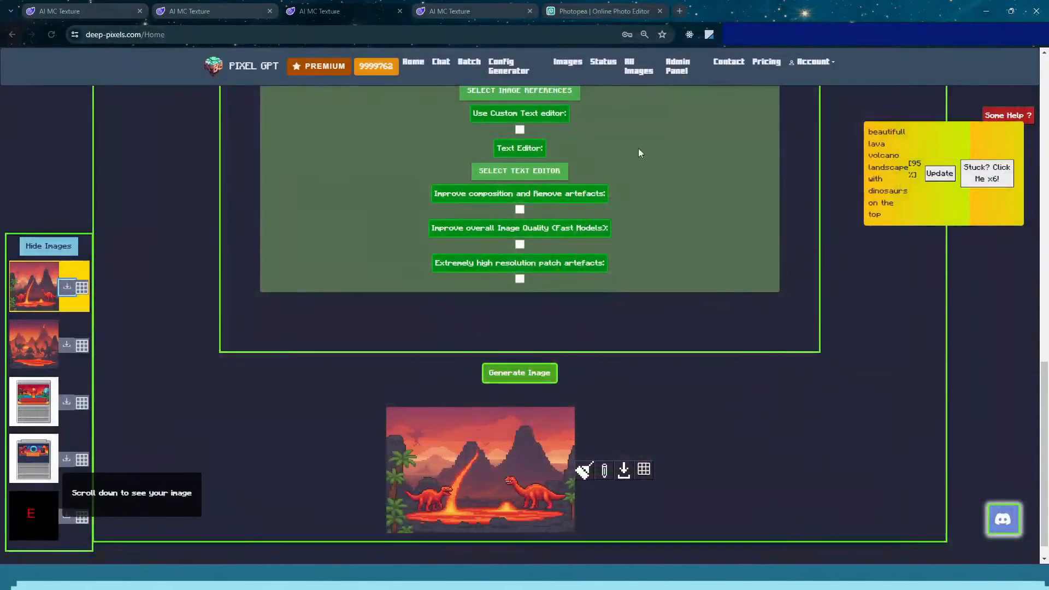
Switch to Photopea, dismiss the ad-blocker notice, and hide the HUD bar layer and the Calque 9 noise layer
{"action": "left_click", "coordinate": [601, 11]}
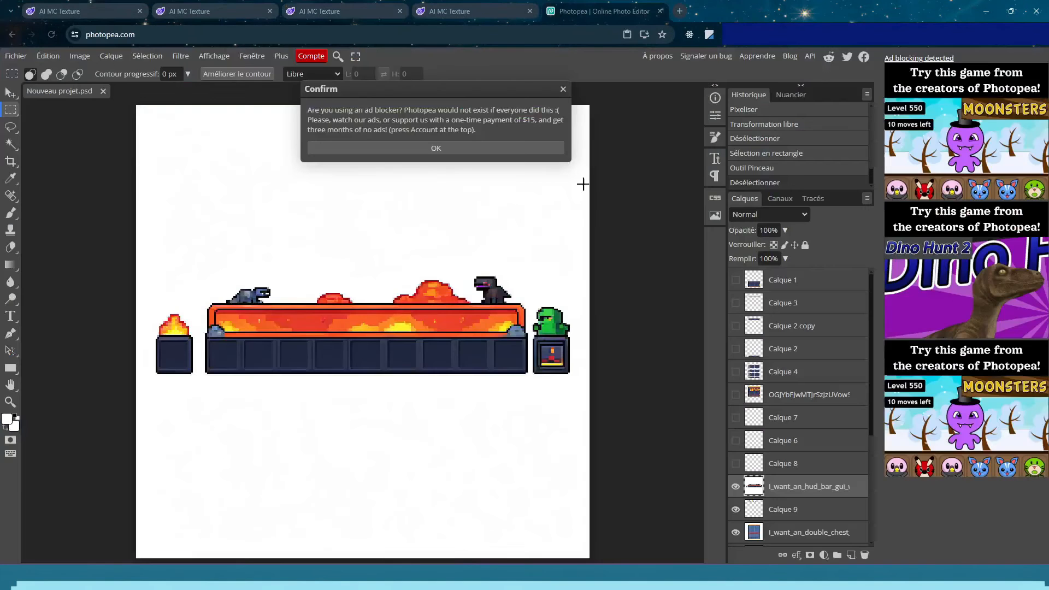
{"action": "left_click", "coordinate": [563, 89]}
{"action": "left_click", "coordinate": [735, 486]}
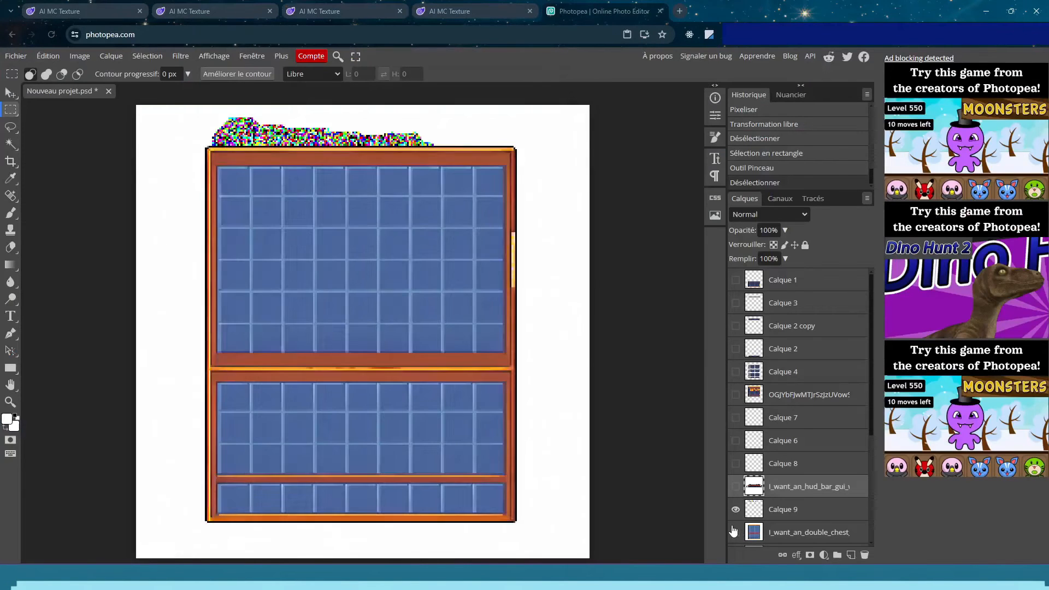
{"action": "scroll", "coordinate": [738, 524], "scroll_direction": "down", "scroll_amount": 2}
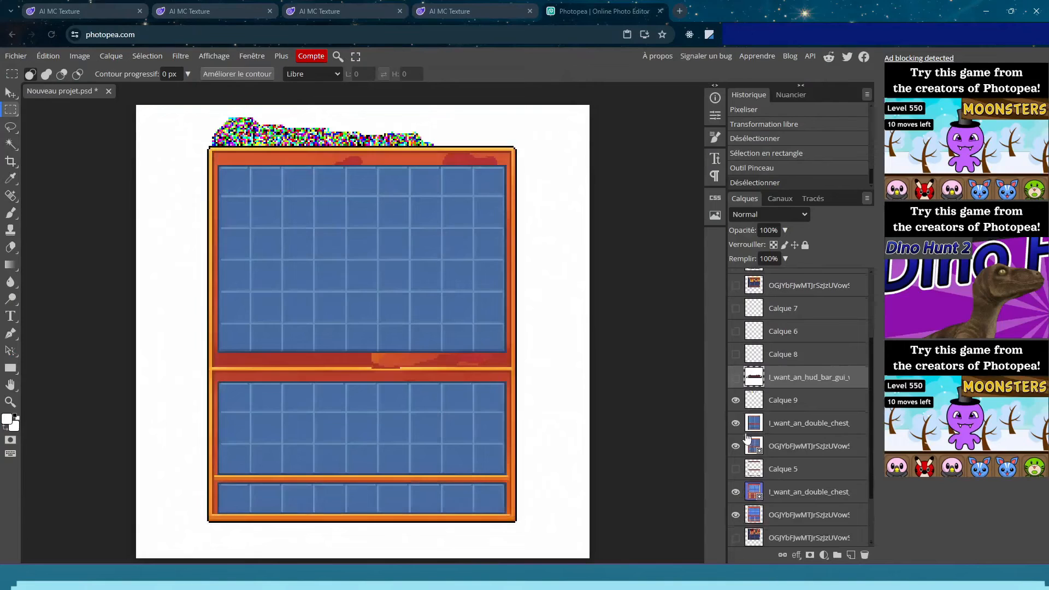
{"action": "left_click", "coordinate": [735, 424]}
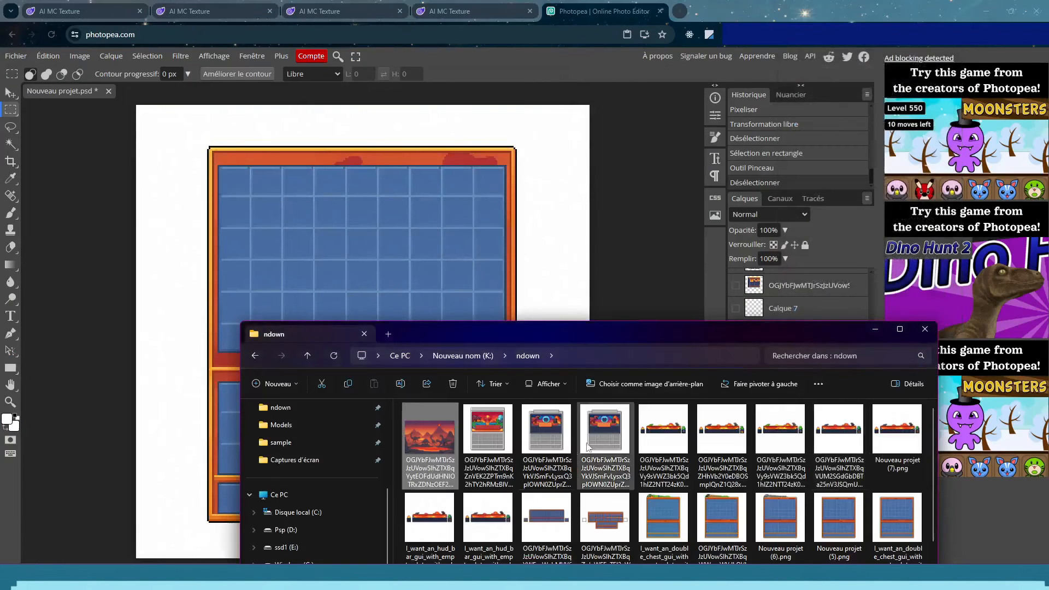
Place the downloaded lava landscape in the project, scale it to 12%, and position it over the chest's upper slot area
{"action": "left_click_drag", "start_coordinate": [439, 434], "coordinate": [354, 202]}
{"action": "left_click", "coordinate": [201, 73]}
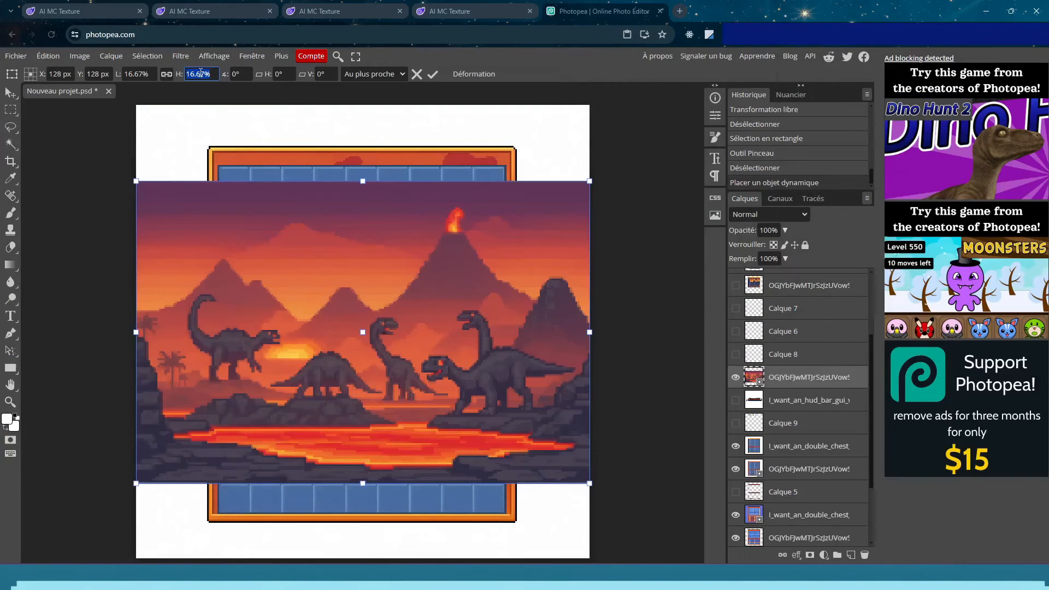
{"action": "type", "text": "12"}
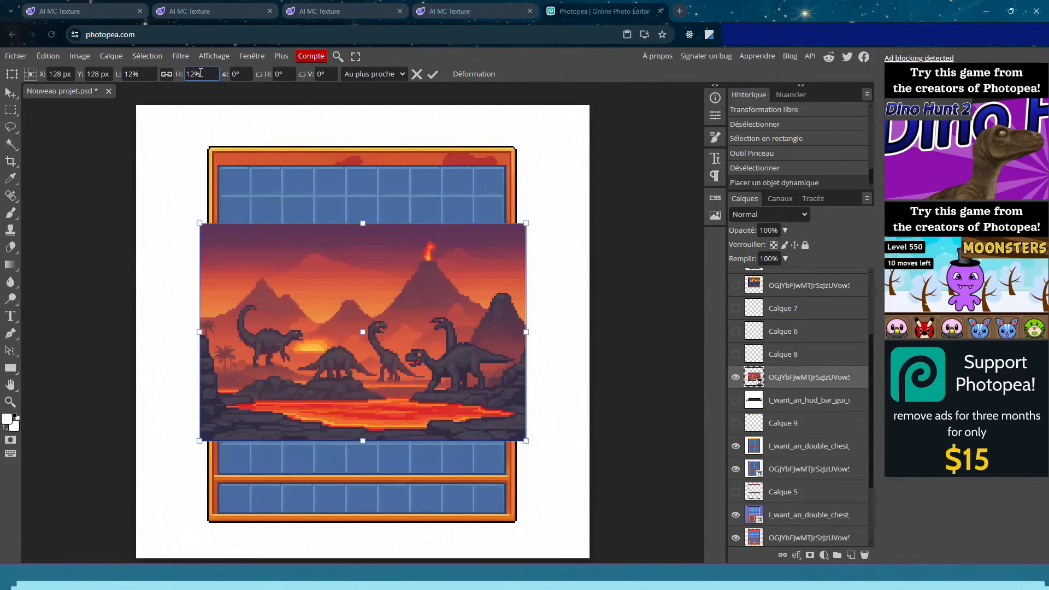
{"action": "left_click_drag", "start_coordinate": [425, 372], "coordinate": [421, 300]}
{"action": "left_click", "coordinate": [13, 110]}
Rasterize a duplicate of the landscape layer and erase the parts that overhang the chest frame
{"action": "right_click", "coordinate": [770, 376]}
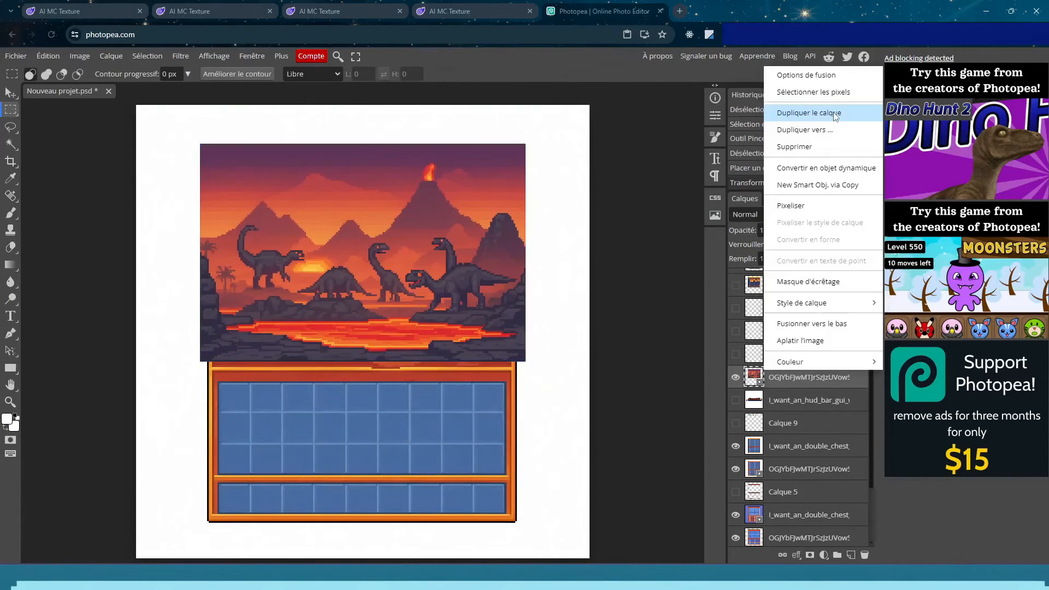
{"action": "left_click", "coordinate": [803, 108]}
{"action": "left_click_drag", "start_coordinate": [540, 150], "coordinate": [512, 417]}
{"action": "right_click", "coordinate": [778, 389]}
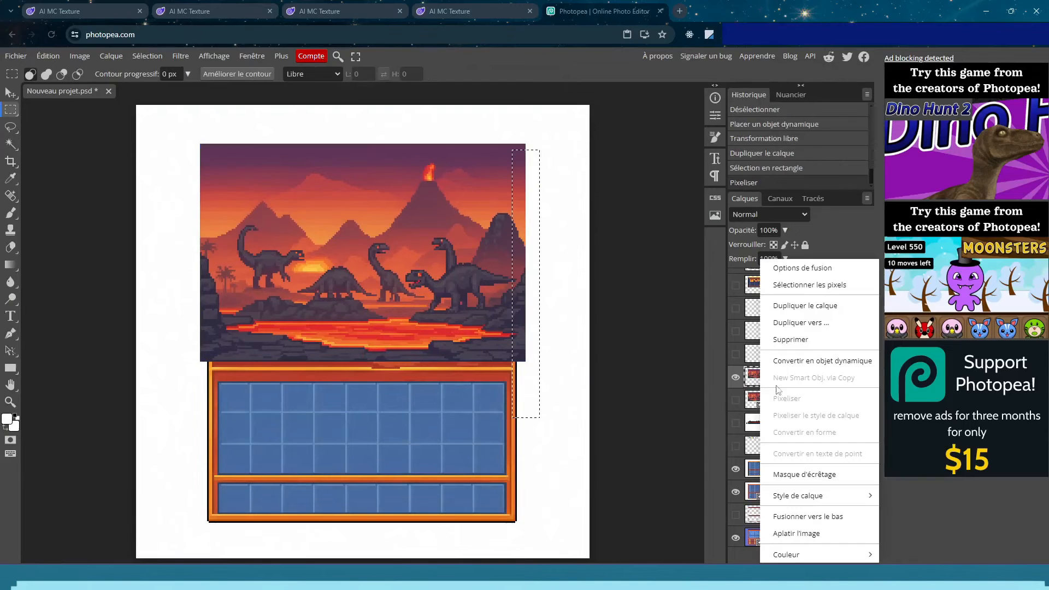
{"action": "left_click", "coordinate": [578, 293]}
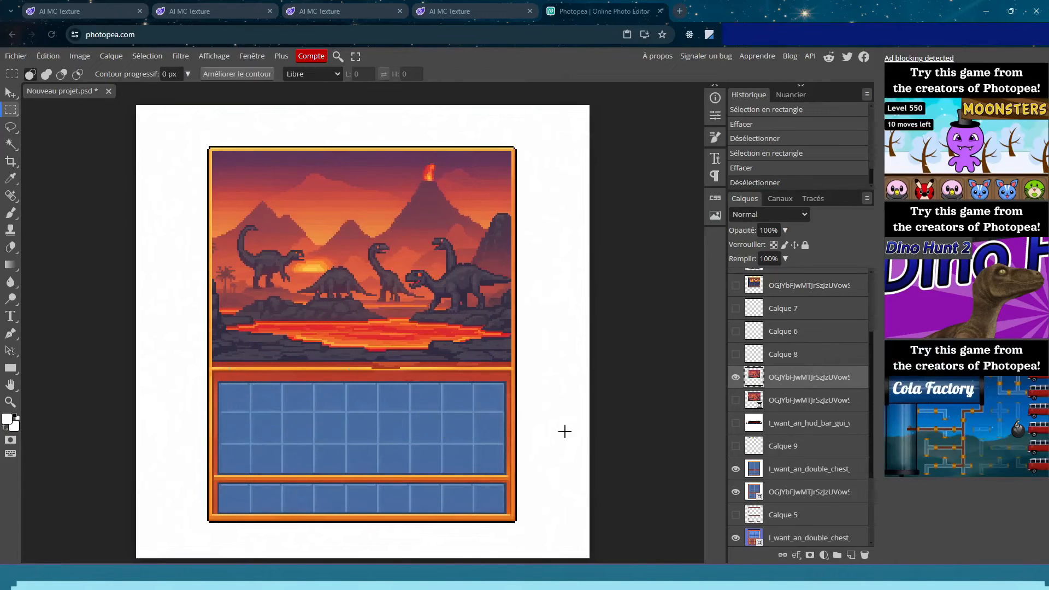
Erase the landscape pixels covering the upper-right corner of the chest frame and deselect
{"action": "left_click_drag", "start_coordinate": [510, 147], "coordinate": [519, 166]}
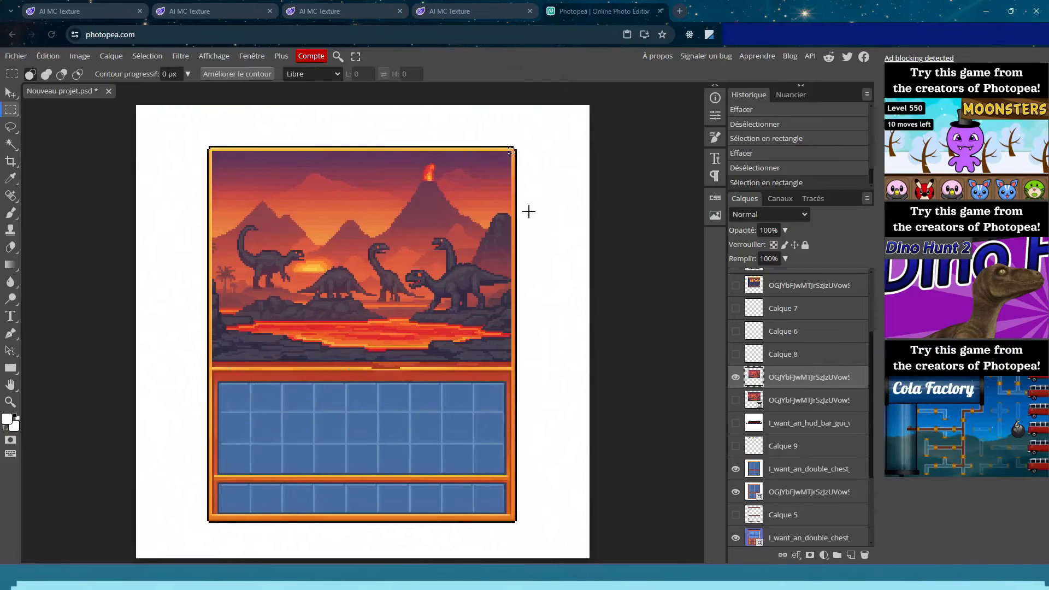
{"action": "key", "text": "Delete"}
{"action": "key", "text": "ctrl+d"}
Place a copy of the double chest layer directly below the landscape layer and paint its divider band solid red
{"action": "key", "text": "z"}
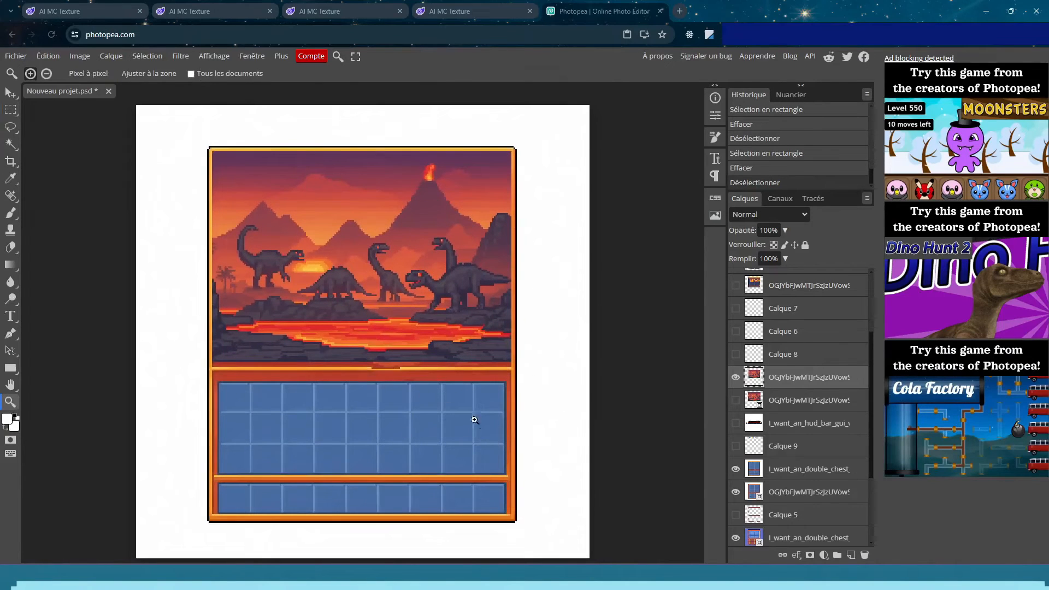
{"action": "left_click_drag", "start_coordinate": [787, 473], "coordinate": [793, 392]}
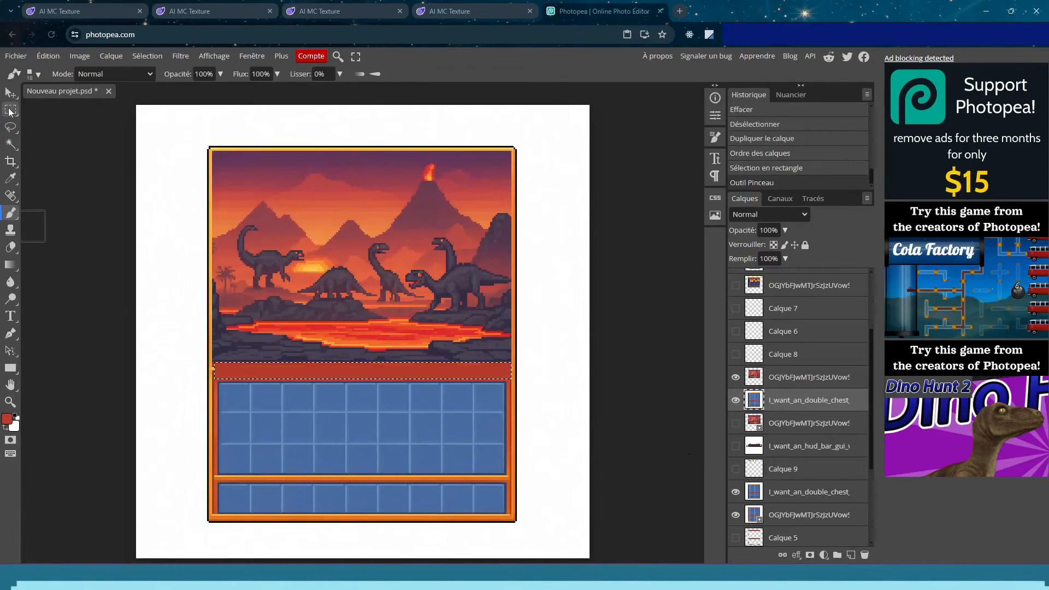
{"action": "left_click", "coordinate": [9, 111]}
{"action": "key", "text": "ctrl+d"}
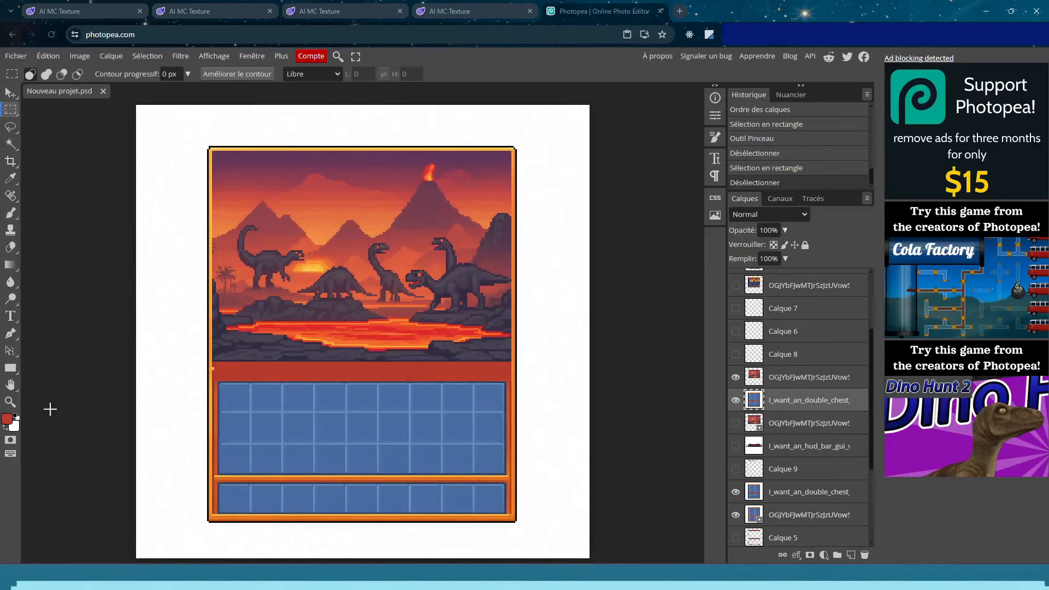
Build a rectangular selection covering the red band below the landscape plus short strips down both sides of the slots
{"action": "left_click", "coordinate": [10, 402]}
{"action": "left_click", "coordinate": [252, 376]}
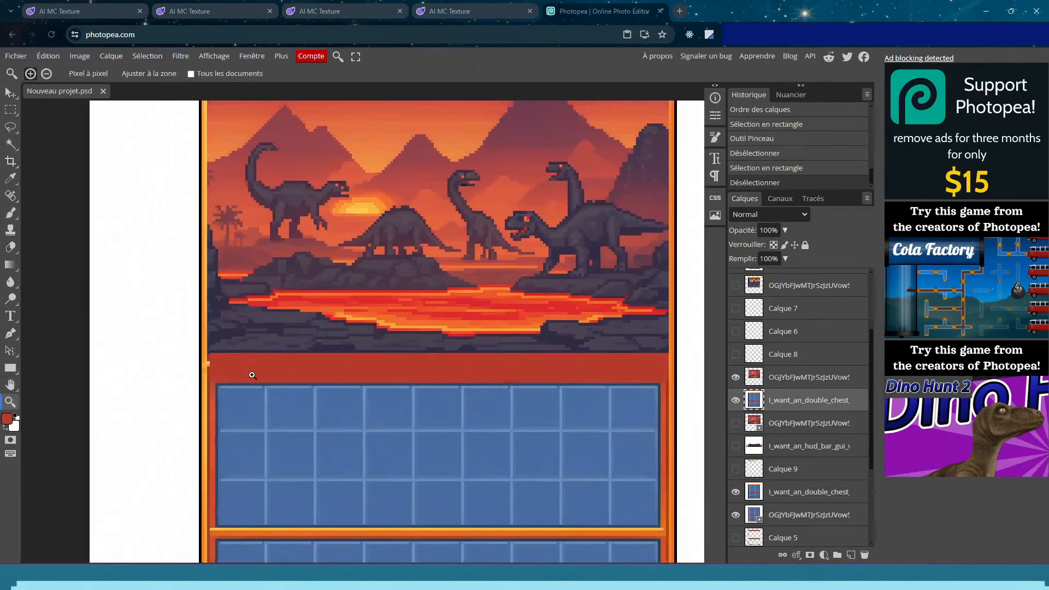
{"action": "left_click", "coordinate": [343, 384]}
{"action": "left_click_drag", "start_coordinate": [459, 365], "coordinate": [317, 394]}
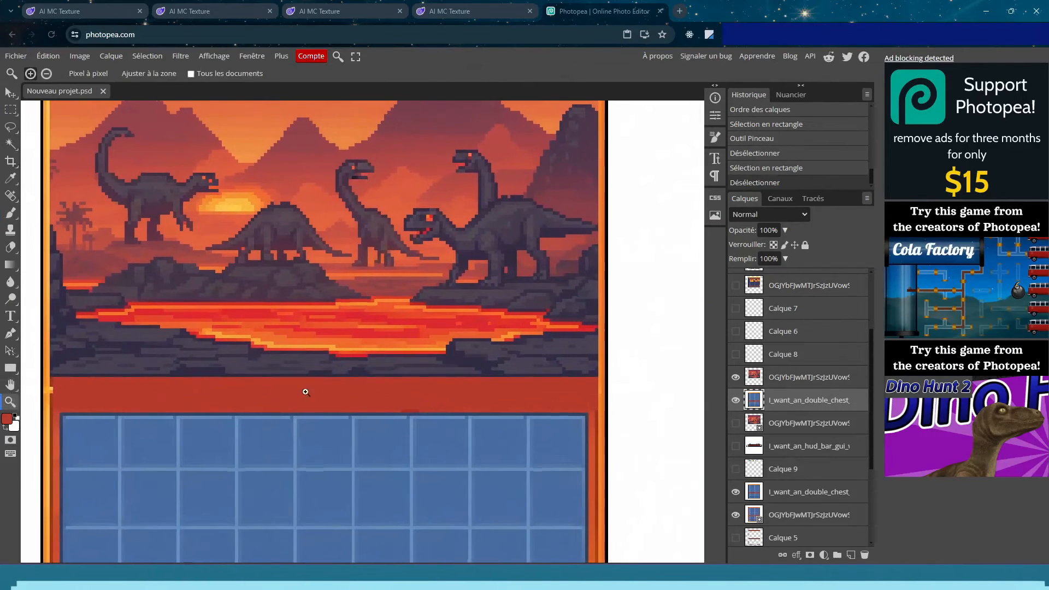
{"action": "left_click", "coordinate": [10, 110]}
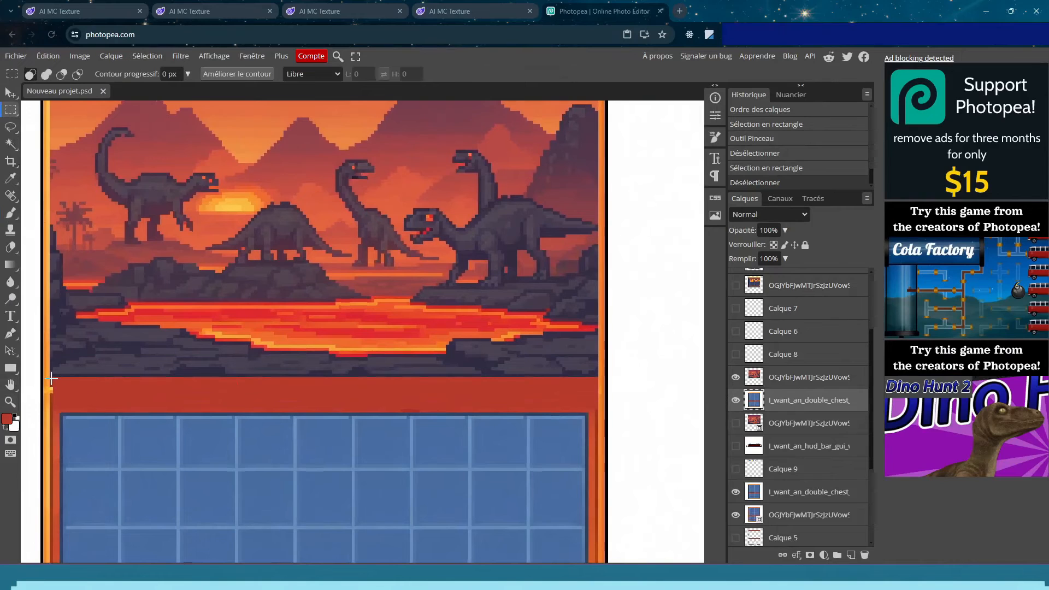
{"action": "left_click_drag", "start_coordinate": [51, 377], "coordinate": [59, 454]}
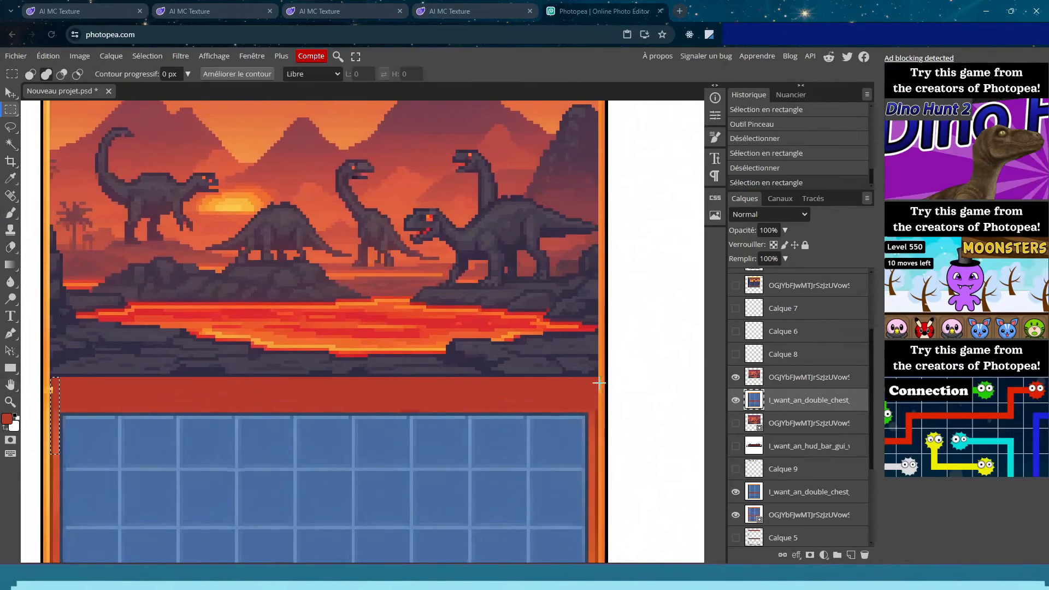
{"action": "left_click_drag", "start_coordinate": [597, 378], "coordinate": [59, 409]}
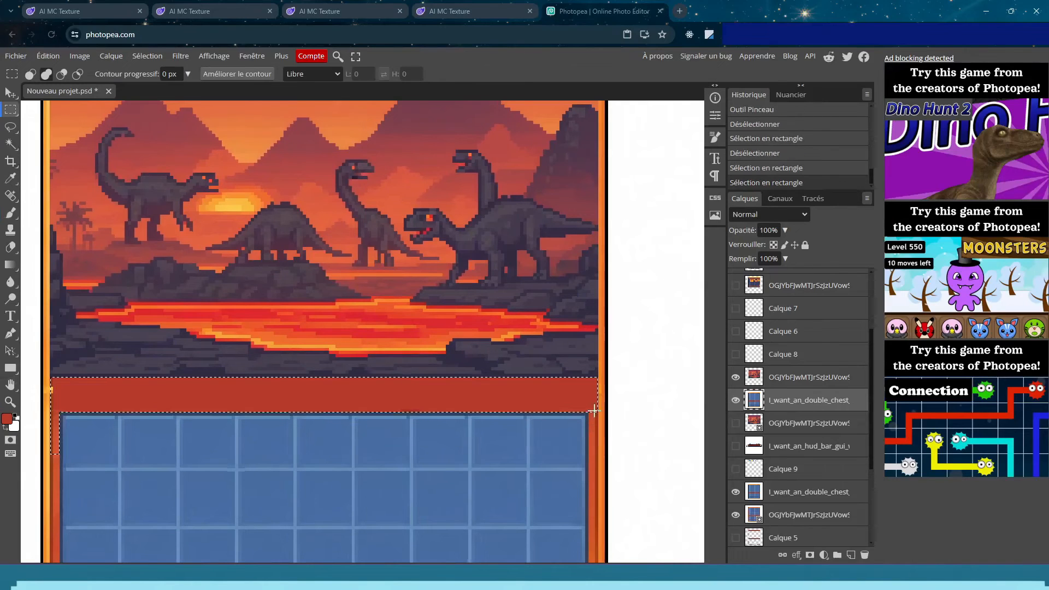
{"action": "left_click_drag", "start_coordinate": [597, 411], "coordinate": [588, 459]}
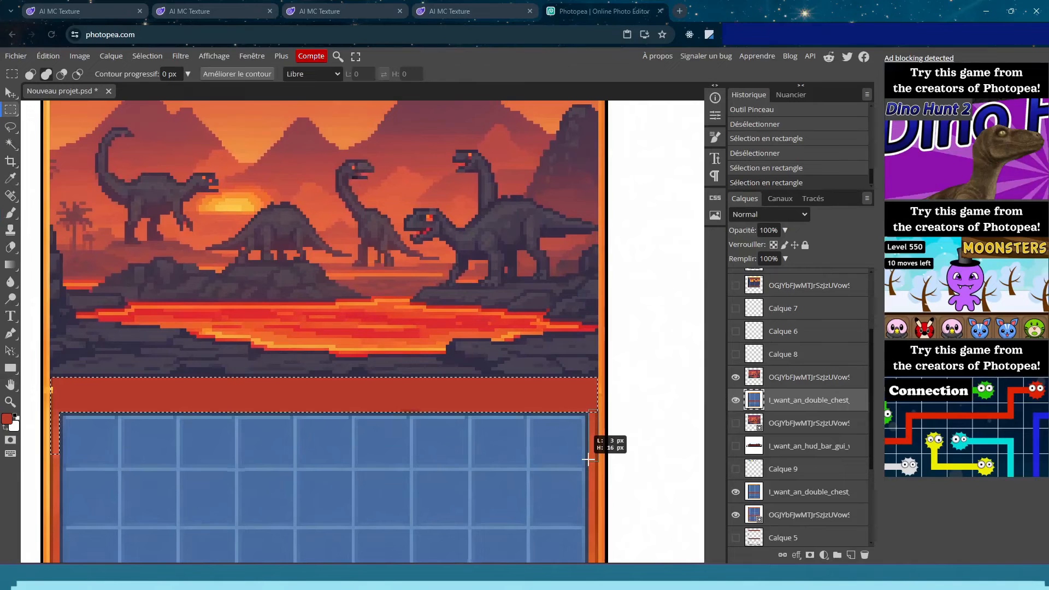
{"action": "left_click_drag", "start_coordinate": [588, 459], "coordinate": [588, 454]}
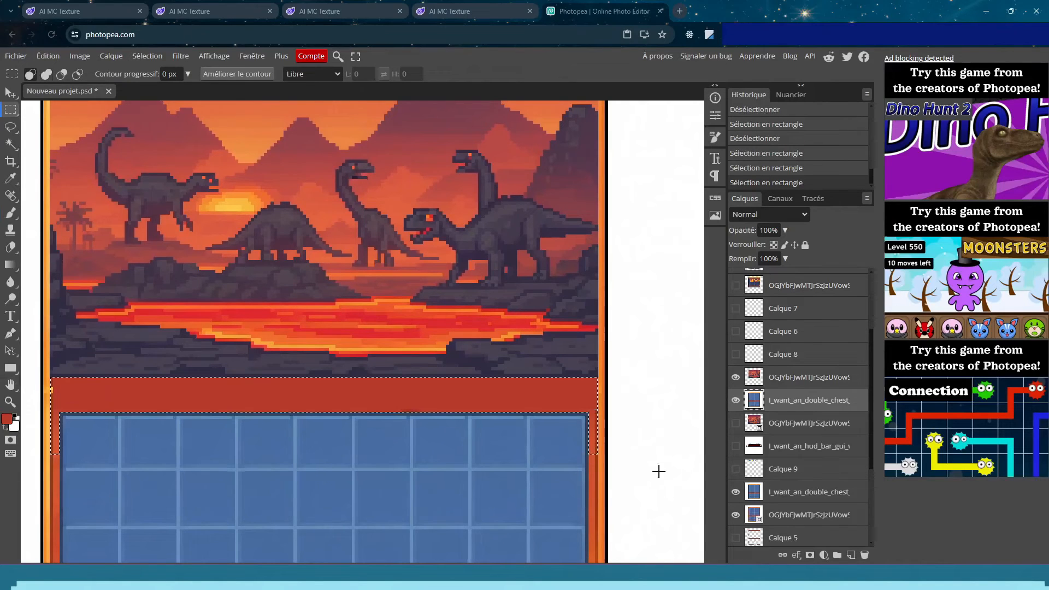
Create a new layer above the chest copy and paint red along the selected band with the Brush
{"action": "left_click", "coordinate": [111, 56]}
{"action": "mouse_move", "coordinate": [134, 71]}
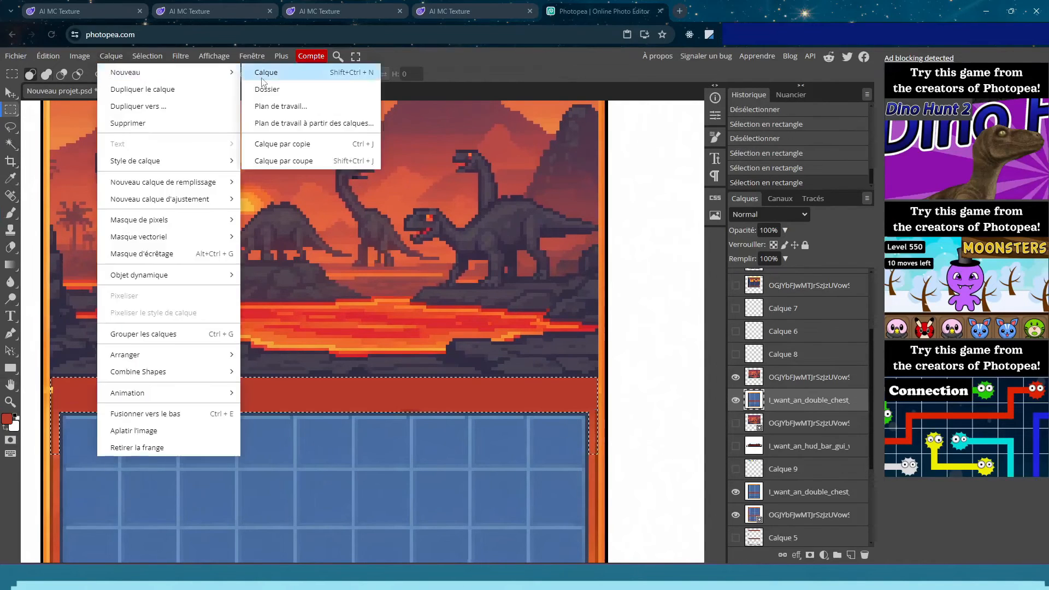
{"action": "left_click", "coordinate": [257, 71]}
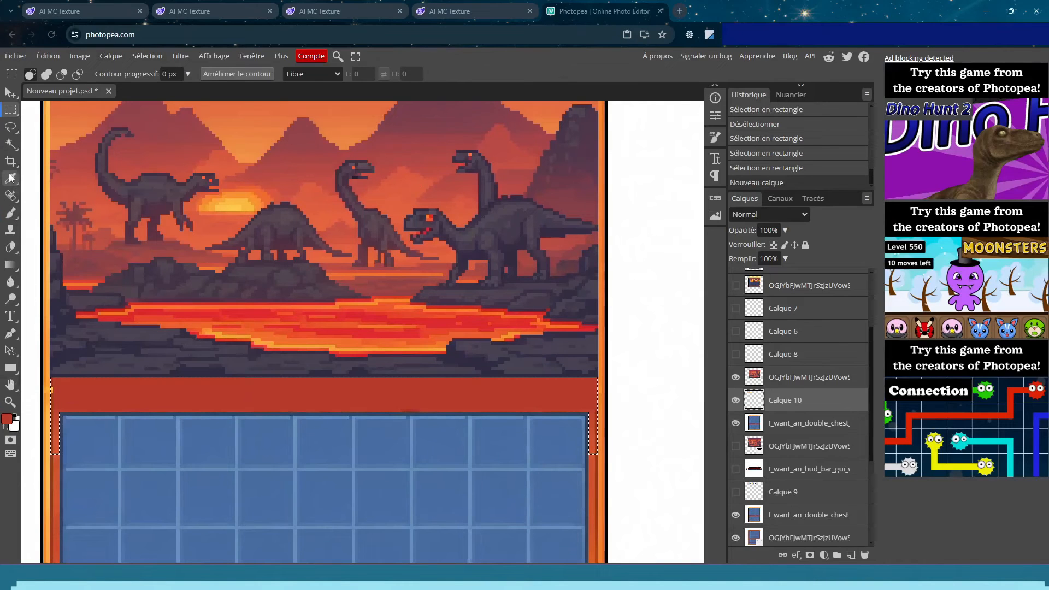
{"action": "left_click", "coordinate": [9, 213]}
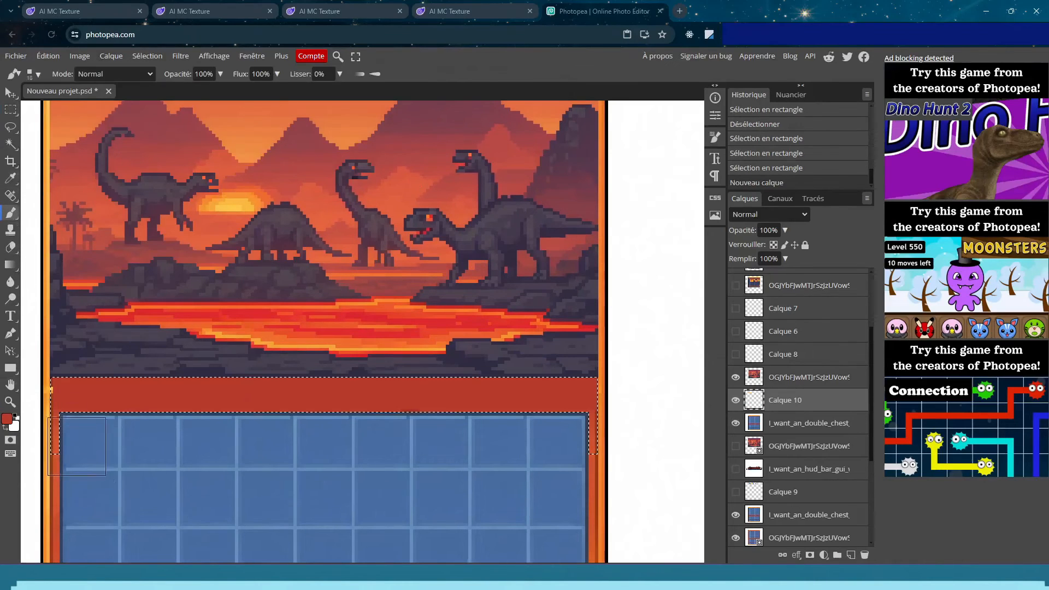
{"action": "left_click", "coordinate": [601, 459]}
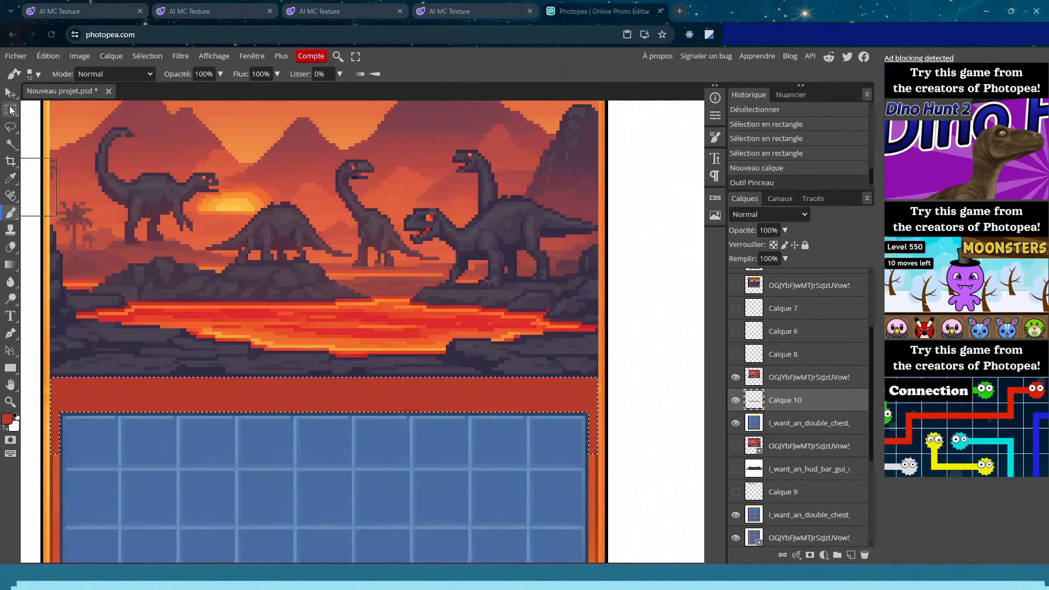
Try deselecting the band and adding strong coloured noise to the new layer, and undo both changes
{"action": "left_click", "coordinate": [10, 110]}
{"action": "left_click", "coordinate": [65, 164]}
{"action": "left_click", "coordinate": [181, 56]}
{"action": "mouse_move", "coordinate": [224, 249]}
{"action": "left_click", "coordinate": [298, 249]}
{"action": "left_click", "coordinate": [149, 194]}
{"action": "left_click", "coordinate": [145, 212]}
{"action": "left_click_drag", "start_coordinate": [110, 177], "coordinate": [257, 177]}
{"action": "left_click", "coordinate": [288, 161]}
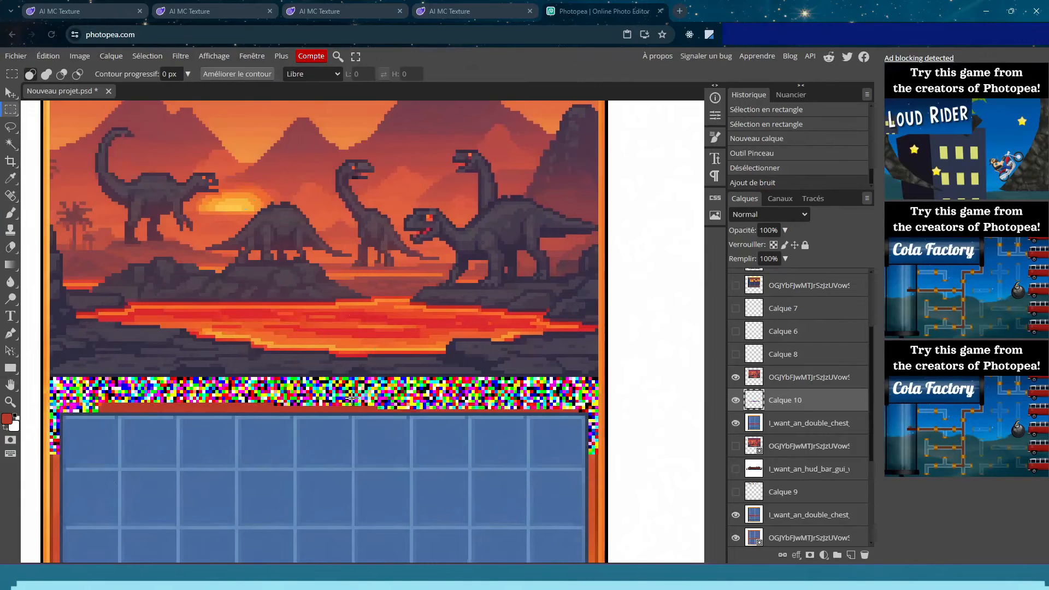
{"action": "key", "text": "ctrl+z"}
{"action": "key", "text": "ctrl+z"}
Sample the band's red #b63b2d and paint it across the whole selected band on Calque 10
{"action": "key", "text": "i"}
{"action": "left_click", "coordinate": [70, 384]}
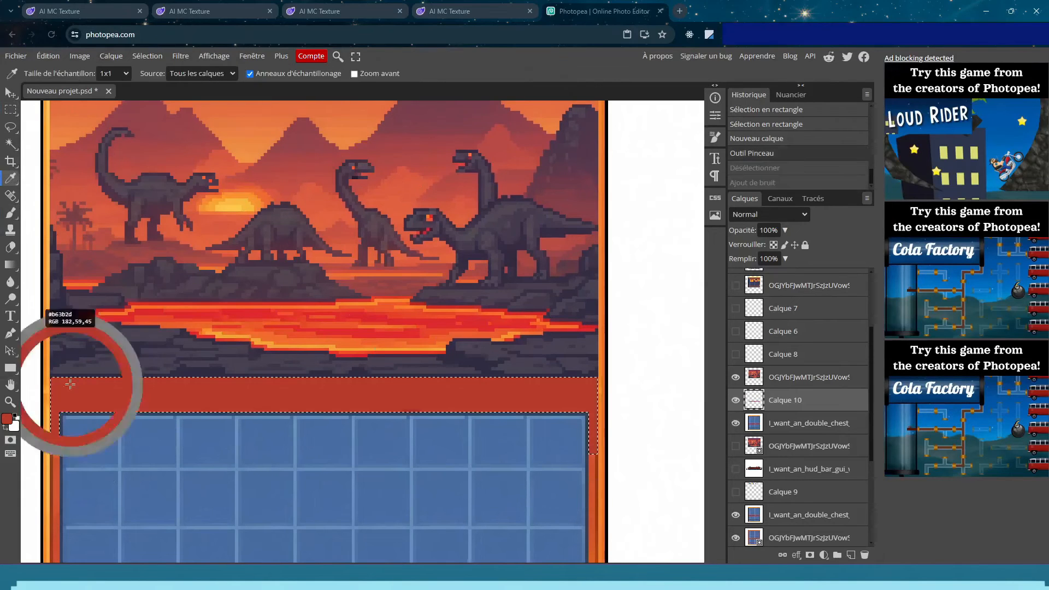
{"action": "key", "text": "b"}
{"action": "mouse_move", "coordinate": [98, 386]}
{"action": "left_mouse_down"}
{"action": "mouse_move", "coordinate": [262, 409]}
{"action": "mouse_move", "coordinate": [636, 410]}
{"action": "left_mouse_up"}
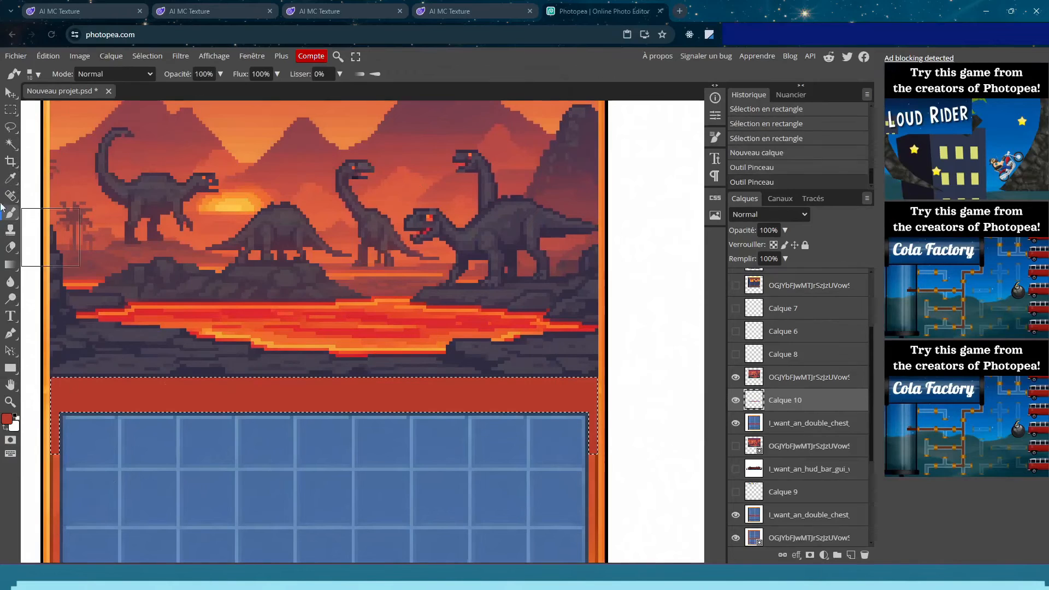
Deselect the painted band and add strong coloured noise to Calque 10 with the Add Noise filter
{"action": "left_click", "coordinate": [11, 110]}
{"action": "left_click", "coordinate": [186, 123]}
{"action": "left_click", "coordinate": [180, 56]}
{"action": "mouse_move", "coordinate": [232, 225]}
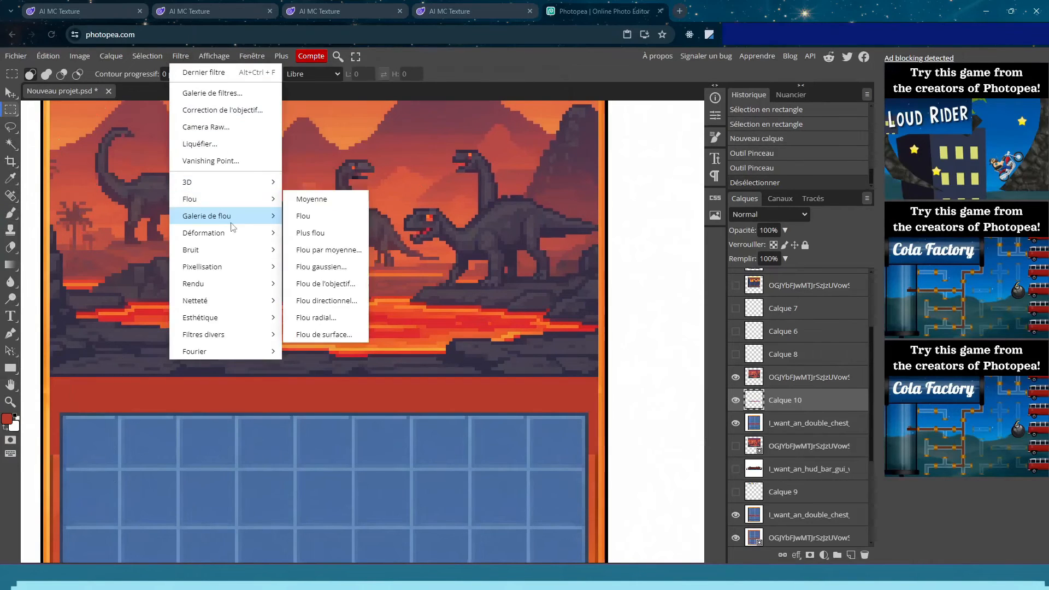
{"action": "mouse_move", "coordinate": [265, 251]}
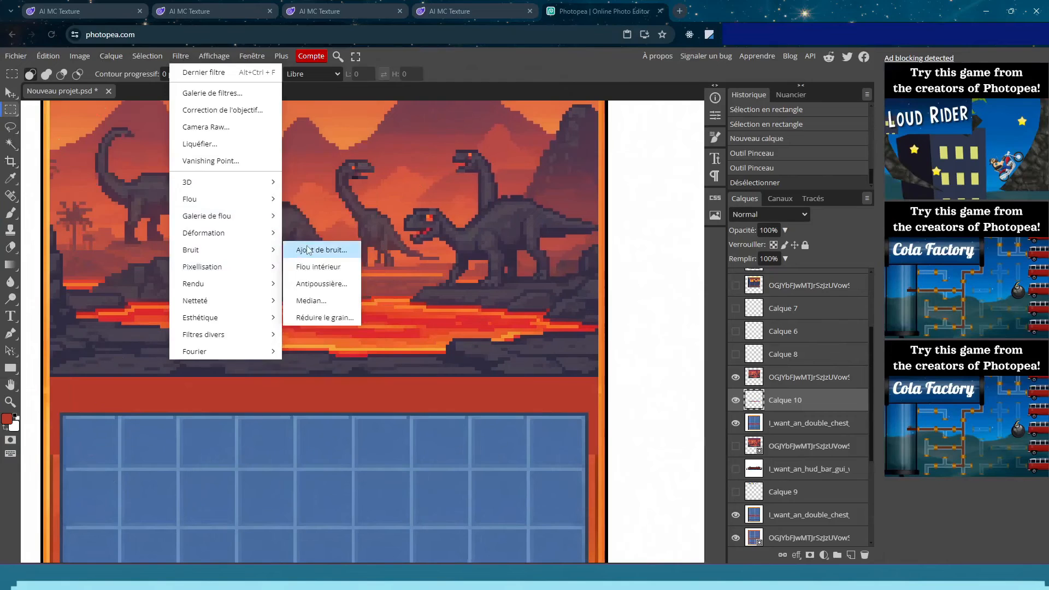
{"action": "left_click", "coordinate": [309, 250]}
{"action": "left_click", "coordinate": [153, 195]}
{"action": "left_click", "coordinate": [137, 216]}
{"action": "left_click_drag", "start_coordinate": [107, 182], "coordinate": [257, 178]}
{"action": "left_click", "coordinate": [295, 162]}
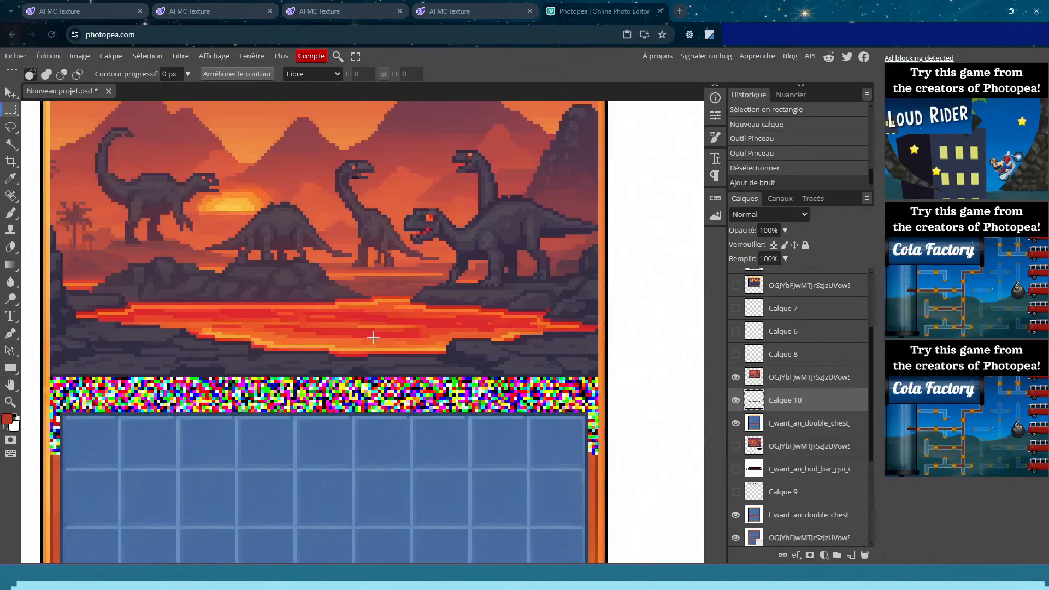
Add another round of uniform coloured noise at 20% to Calque 10 with the Add Noise filter
{"action": "left_click", "coordinate": [180, 57]}
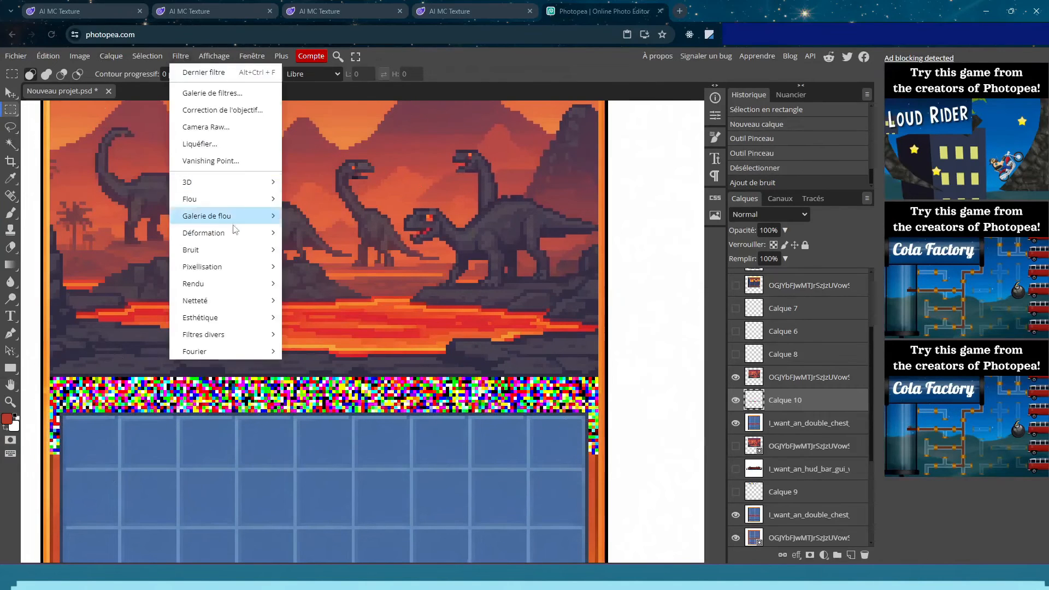
{"action": "mouse_move", "coordinate": [246, 249]}
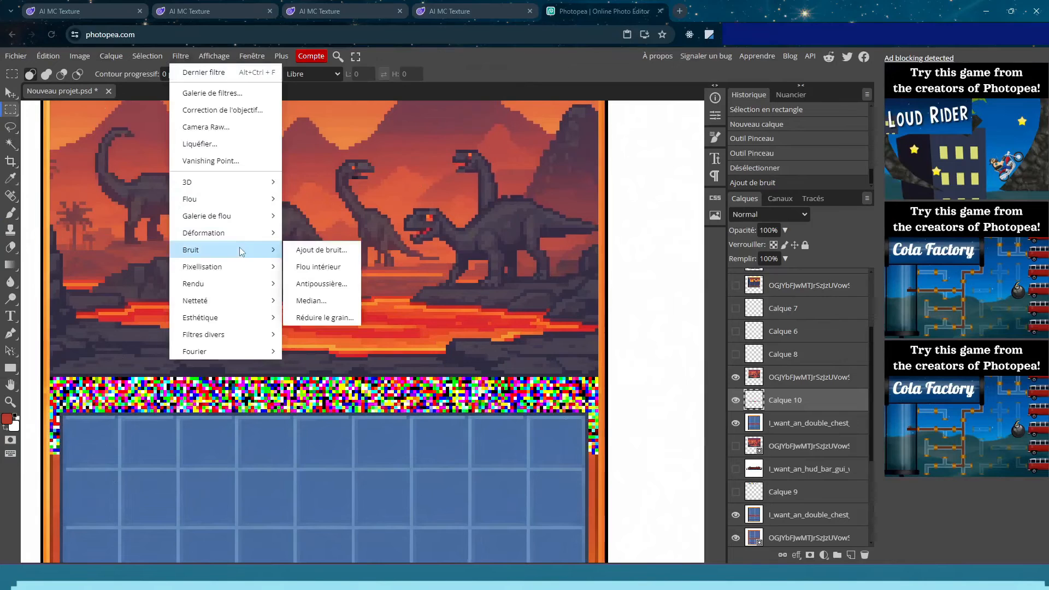
{"action": "left_click", "coordinate": [313, 250]}
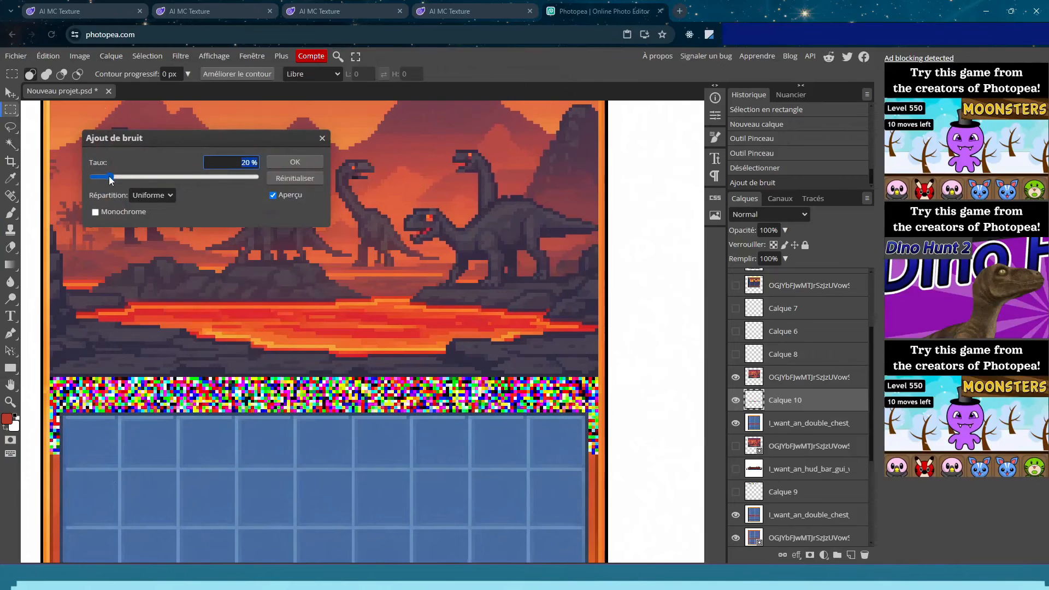
{"action": "left_click", "coordinate": [296, 161]}
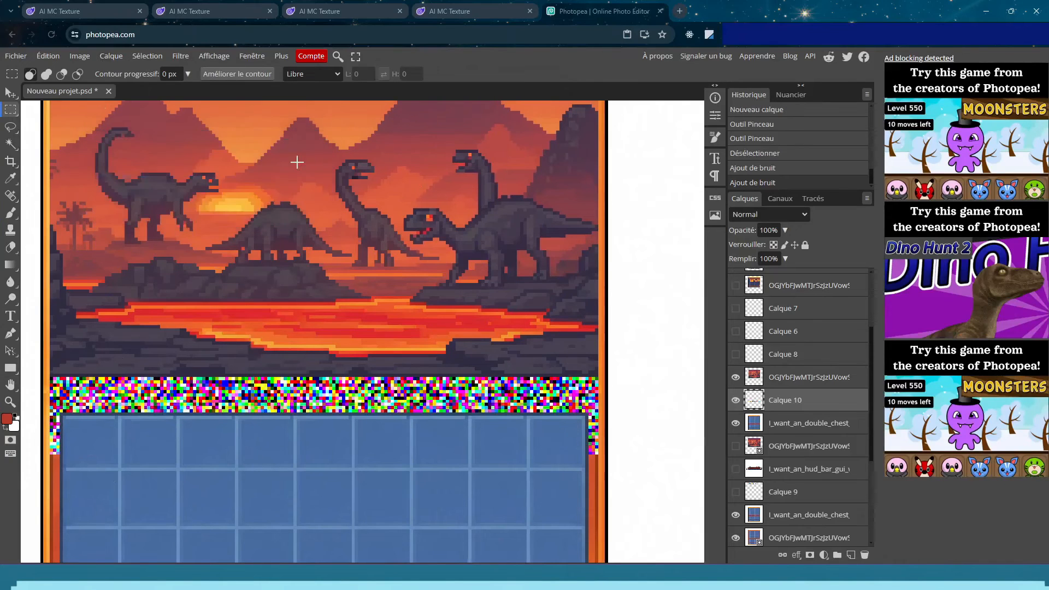
Export the whole composition with the noise band as a 256 × 256 px PNG at 100% quality
{"action": "double_click", "coordinate": [11, 403]}
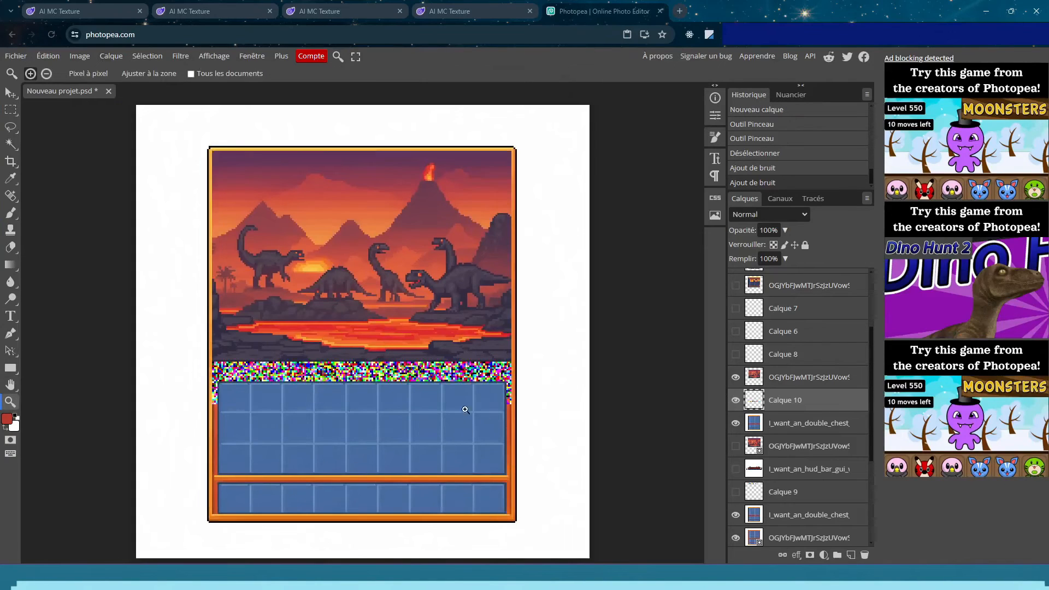
{"action": "left_click", "coordinate": [14, 57]}
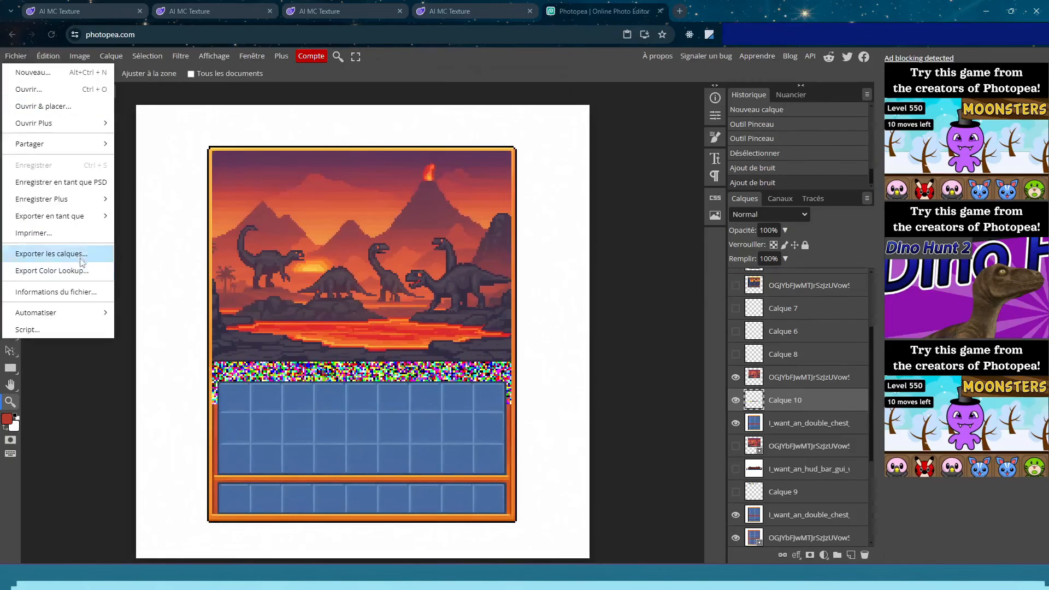
{"action": "mouse_move", "coordinate": [88, 219]}
{"action": "left_click", "coordinate": [131, 217]}
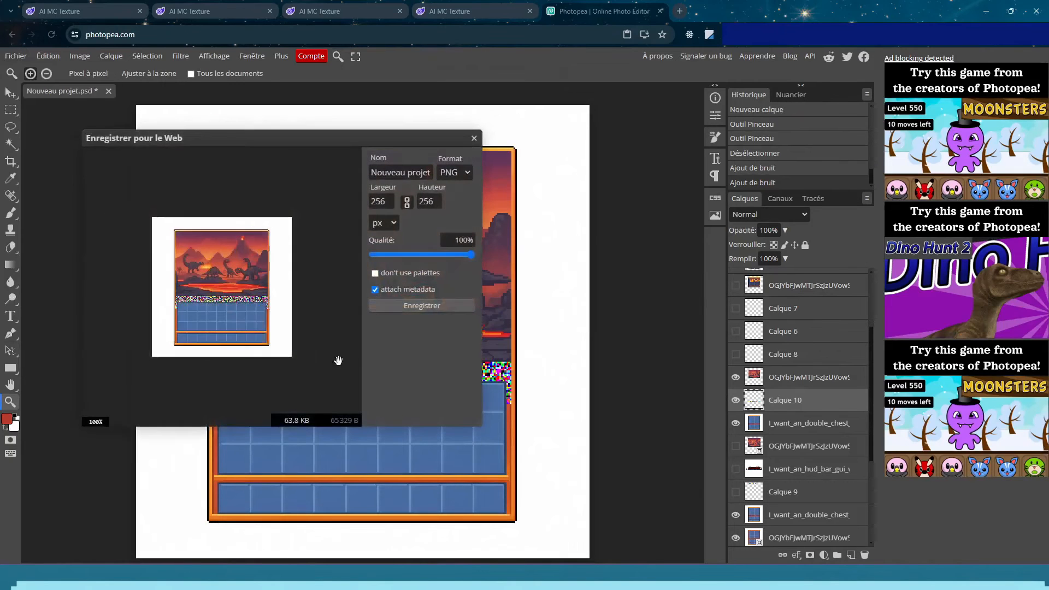
{"action": "left_click", "coordinate": [429, 308]}
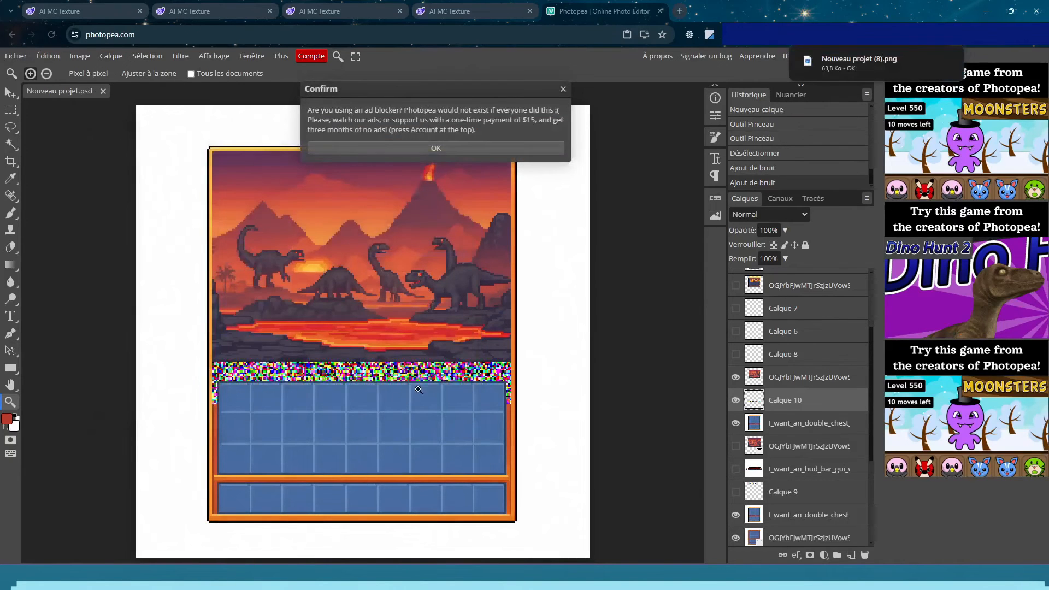
{"action": "left_click", "coordinate": [437, 147]}
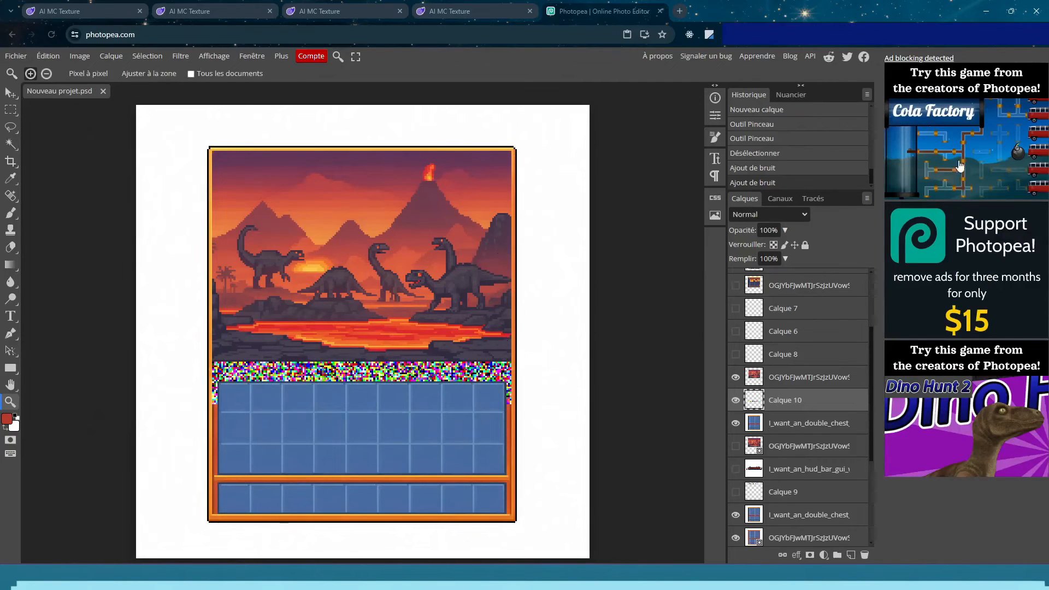
Switch to Pixel GPT and upload the exported Nouveau projet (8).png to the reference images
{"action": "left_click", "coordinate": [394, 7]}
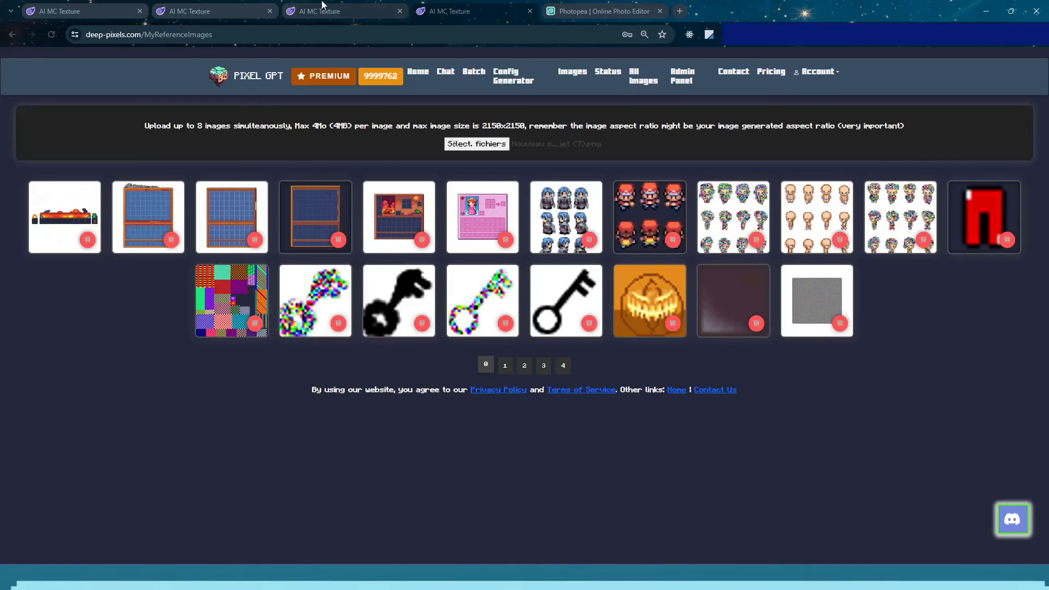
{"action": "scroll", "coordinate": [553, 490], "scroll_direction": "down", "scroll_amount": 2}
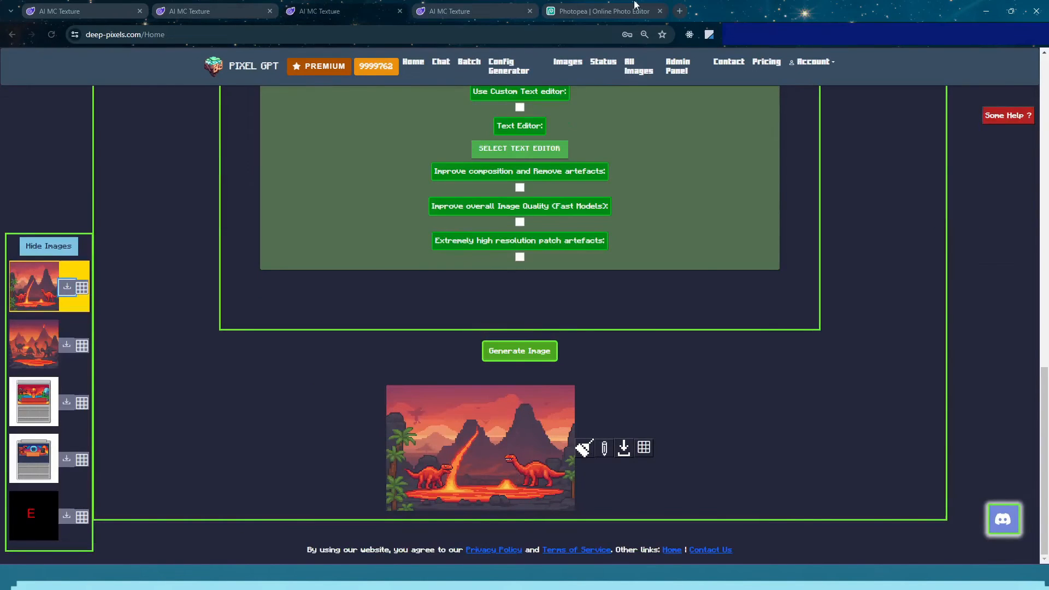
{"action": "left_click", "coordinate": [618, 9]}
{"action": "left_click", "coordinate": [288, 6]}
{"action": "scroll", "coordinate": [439, 308], "scroll_direction": "up", "scroll_amount": 10}
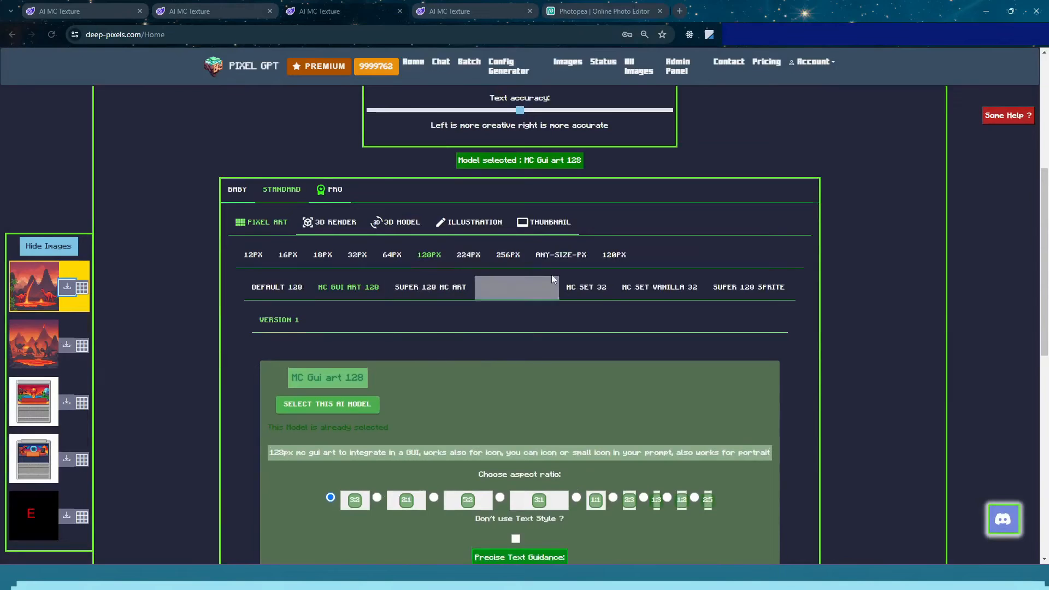
{"action": "left_click", "coordinate": [495, 5]}
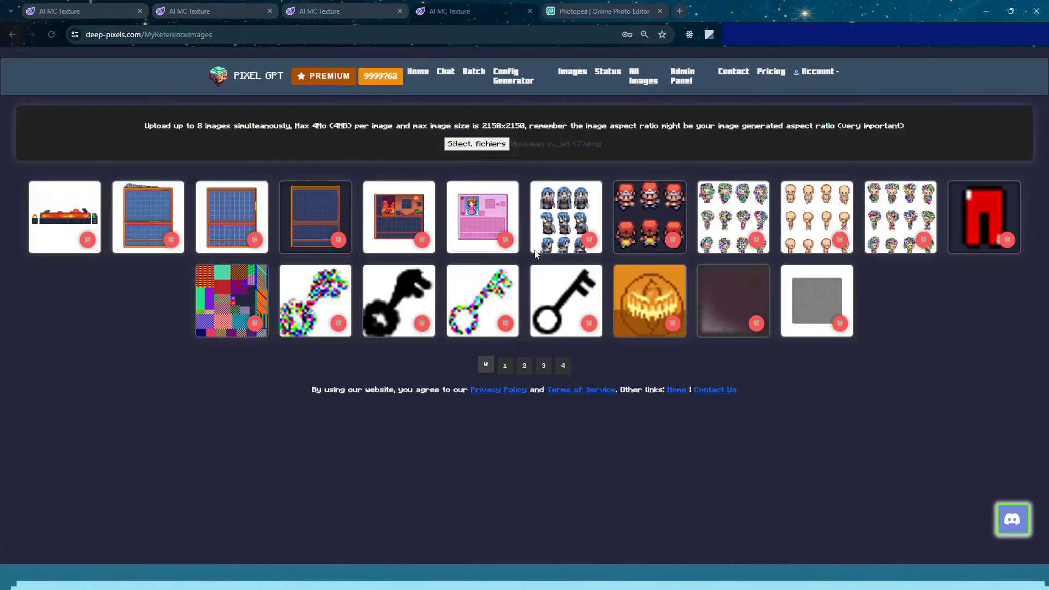
{"action": "left_click", "coordinate": [470, 146]}
{"action": "double_click", "coordinate": [221, 100]}
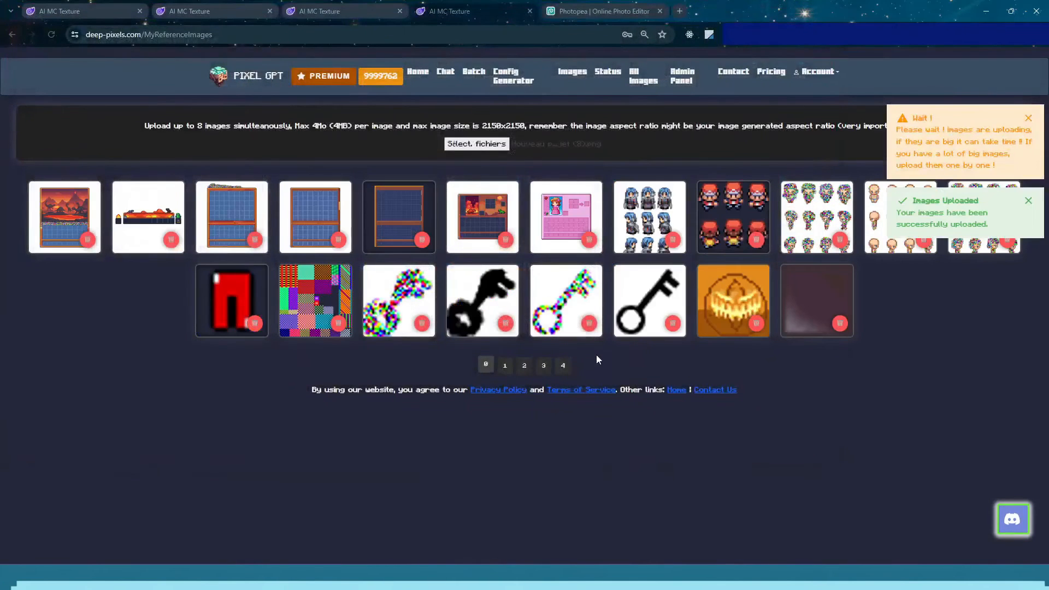
Return to the image generator and select the 256px minecraft gui any v4 model
{"action": "left_click", "coordinate": [361, 11]}
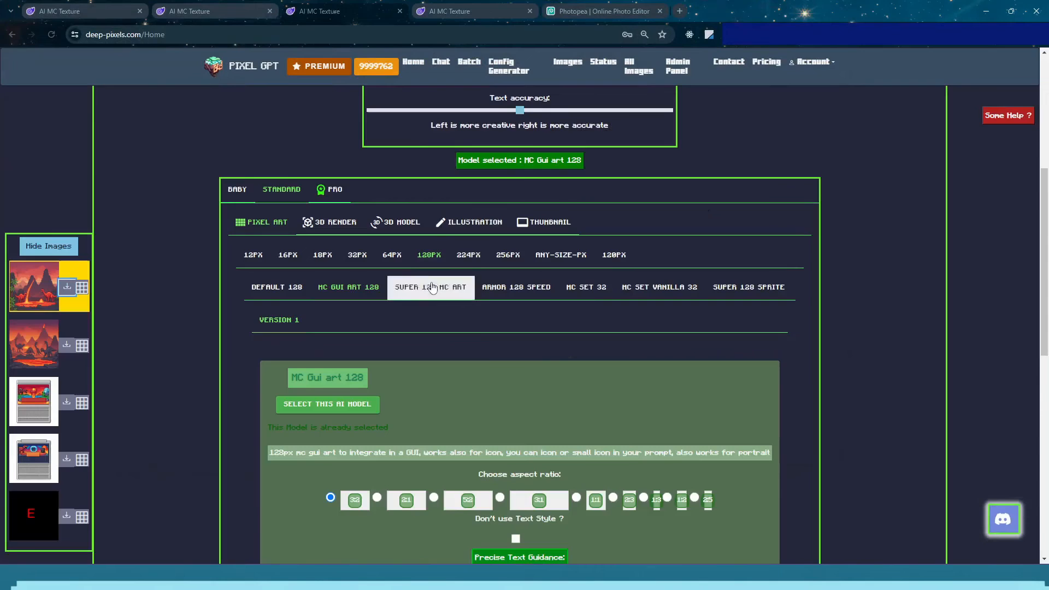
{"action": "scroll", "coordinate": [284, 326], "scroll_direction": "down", "scroll_amount": 4}
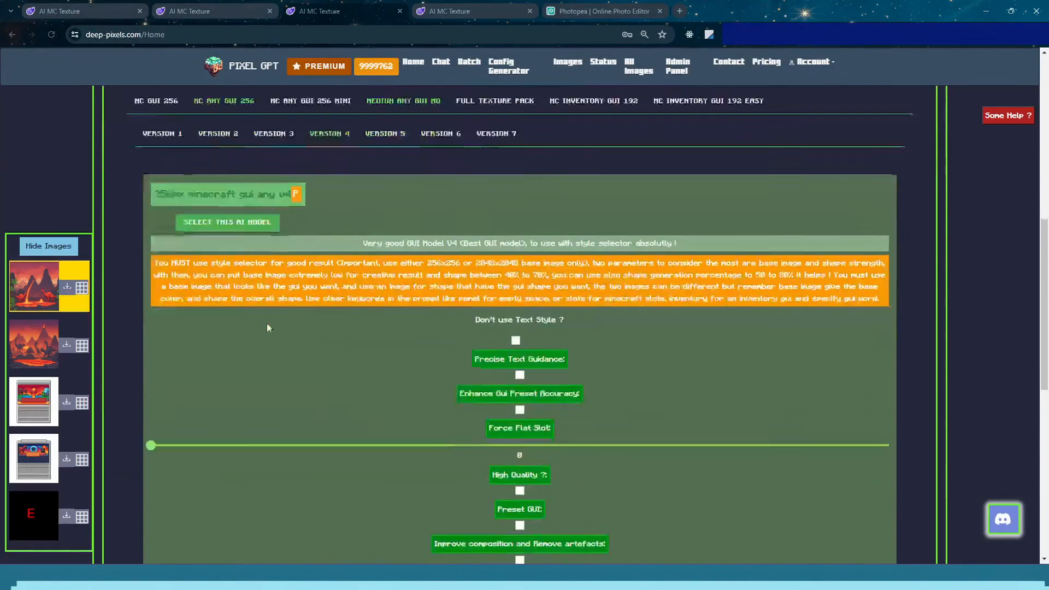
{"action": "left_click", "coordinate": [203, 196]}
{"action": "scroll", "coordinate": [328, 306], "scroll_direction": "down", "scroll_amount": 4}
{"action": "scroll", "coordinate": [501, 352], "scroll_direction": "down", "scroll_amount": 1}
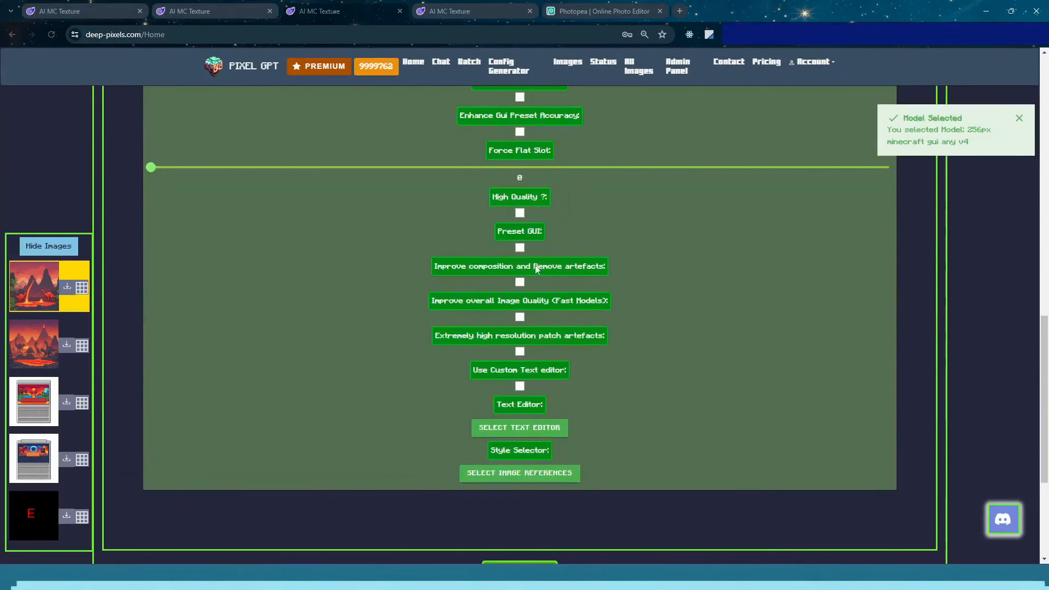
Use the newly uploaded chest image as base and shape reference, raise the shape strength and shape generation percentage, and apply the selections
{"action": "left_click", "coordinate": [519, 473]}
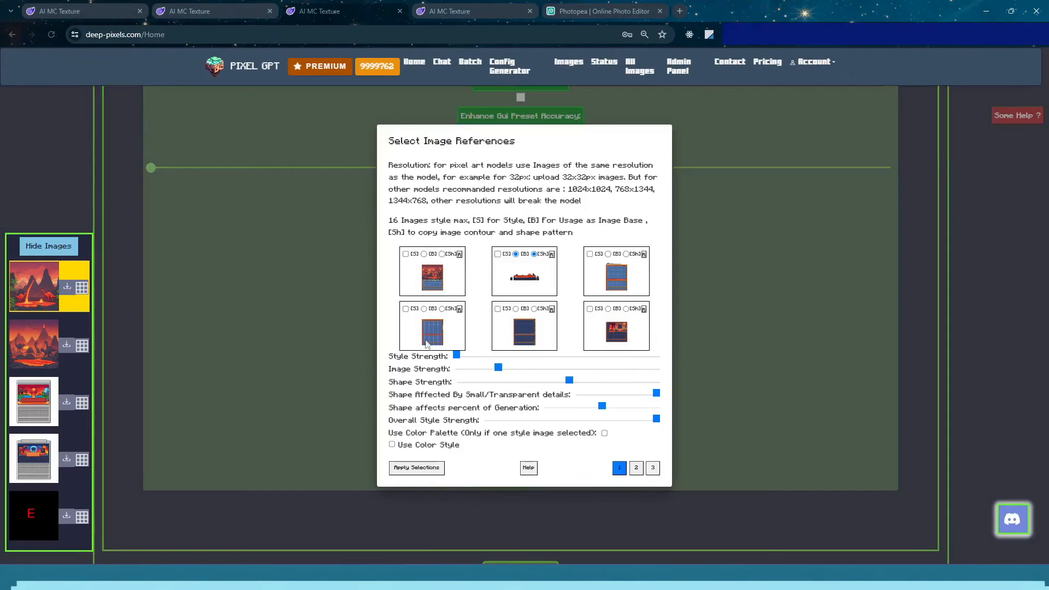
{"action": "left_click", "coordinate": [424, 254]}
{"action": "left_click", "coordinate": [442, 254]}
{"action": "left_click_drag", "start_coordinate": [572, 387], "coordinate": [613, 413]}
{"action": "left_click", "coordinate": [422, 470]}
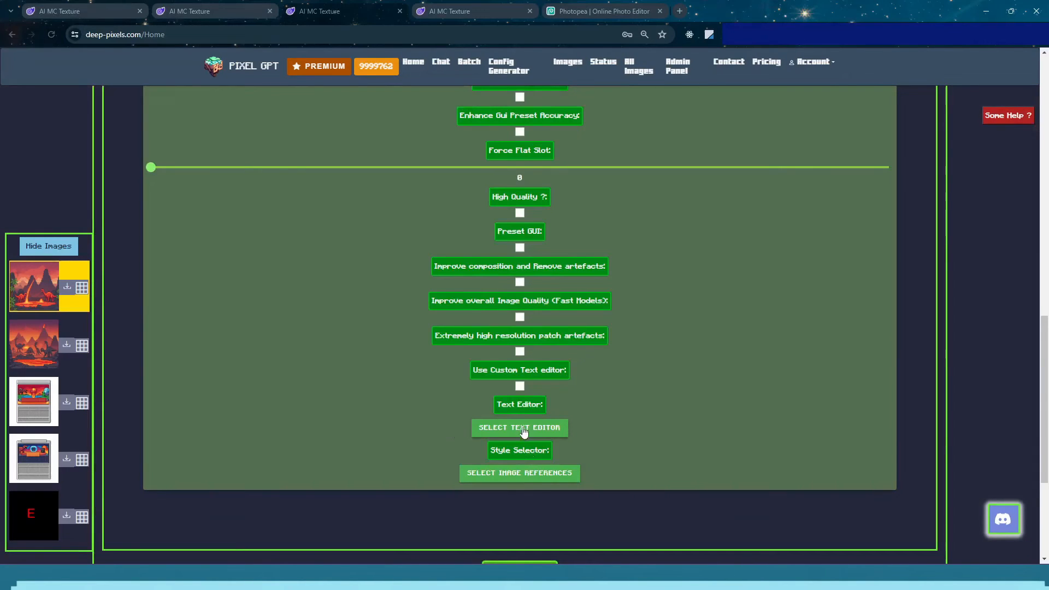
{"action": "left_click", "coordinate": [520, 474]}
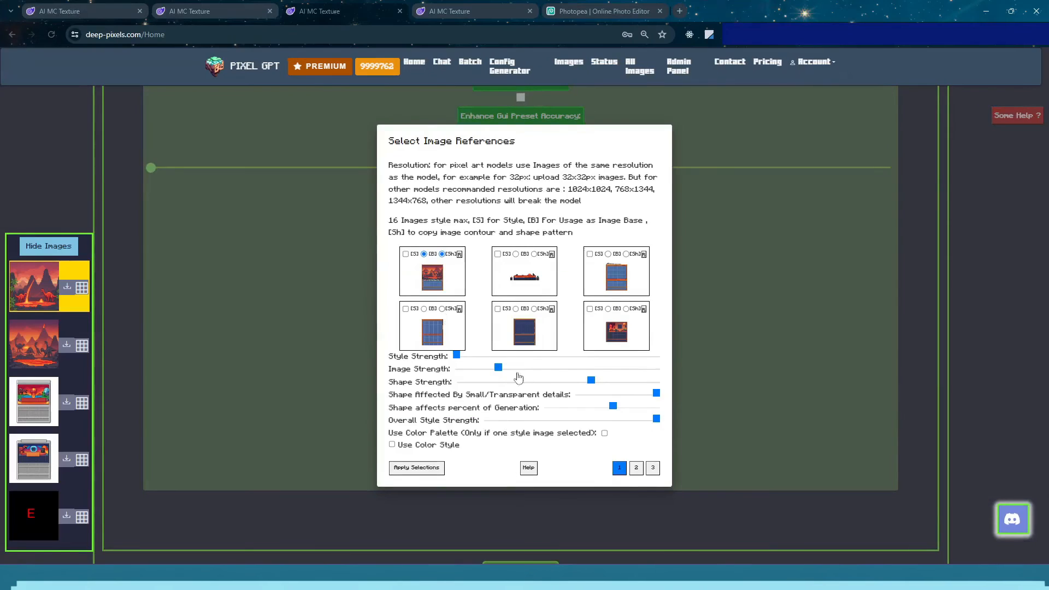
{"action": "left_click", "coordinate": [428, 473]}
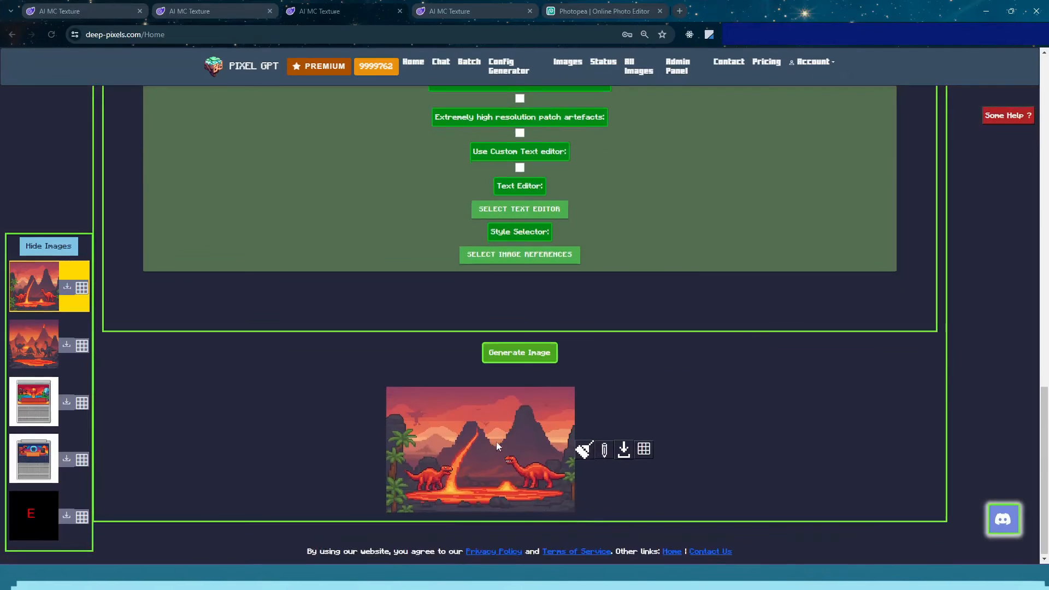
Generate the GUI image from the lava volcano dinosaur prompt and download the first result
{"action": "left_click", "coordinate": [528, 358]}
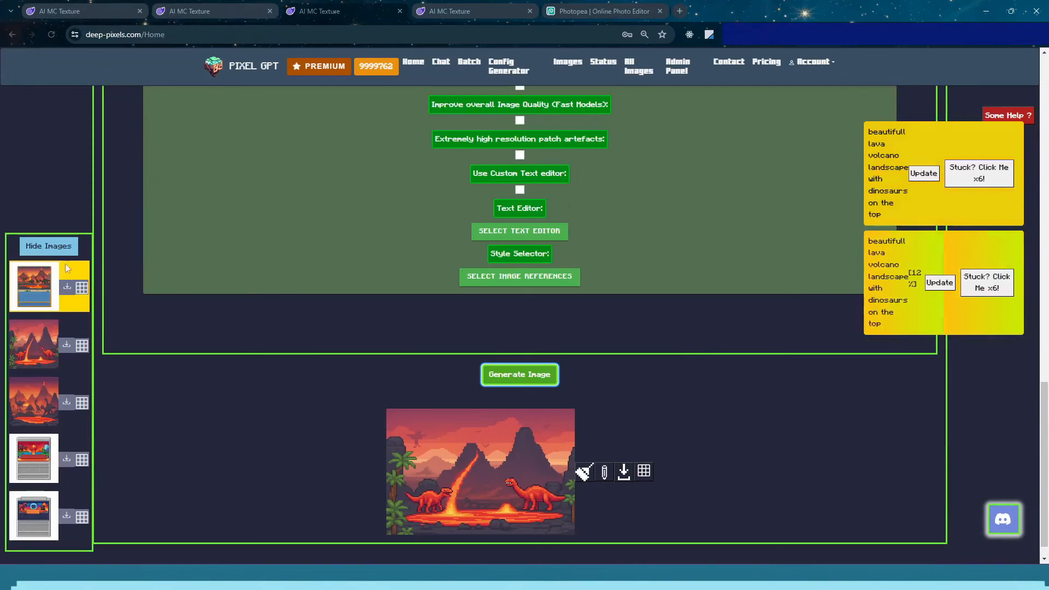
{"action": "left_click", "coordinate": [65, 296]}
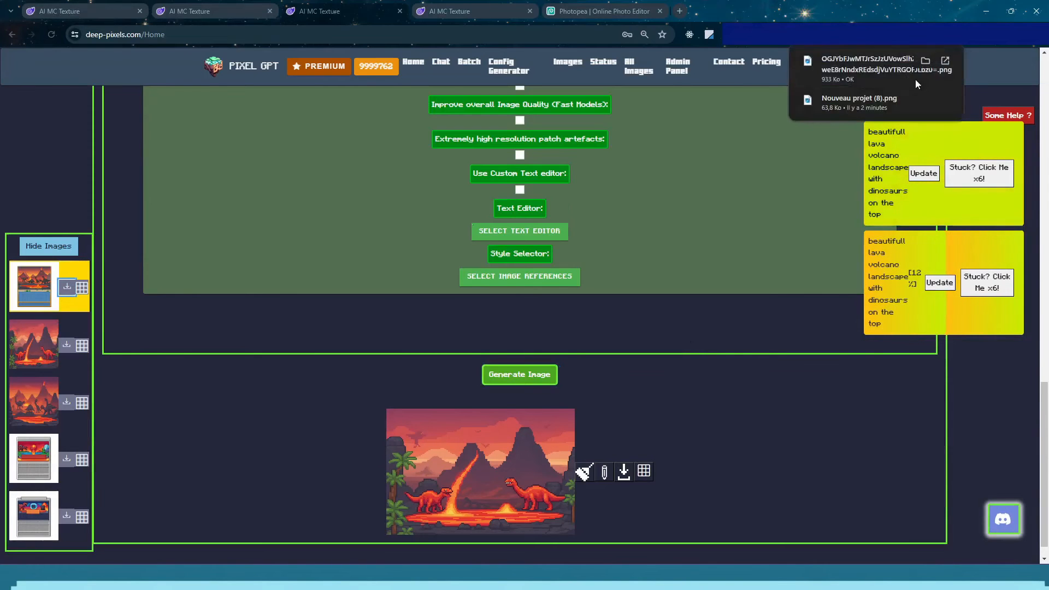
Open the downloaded GUI image and examine the generated band between the landscape and the chest slots
{"action": "left_click", "coordinate": [890, 75]}
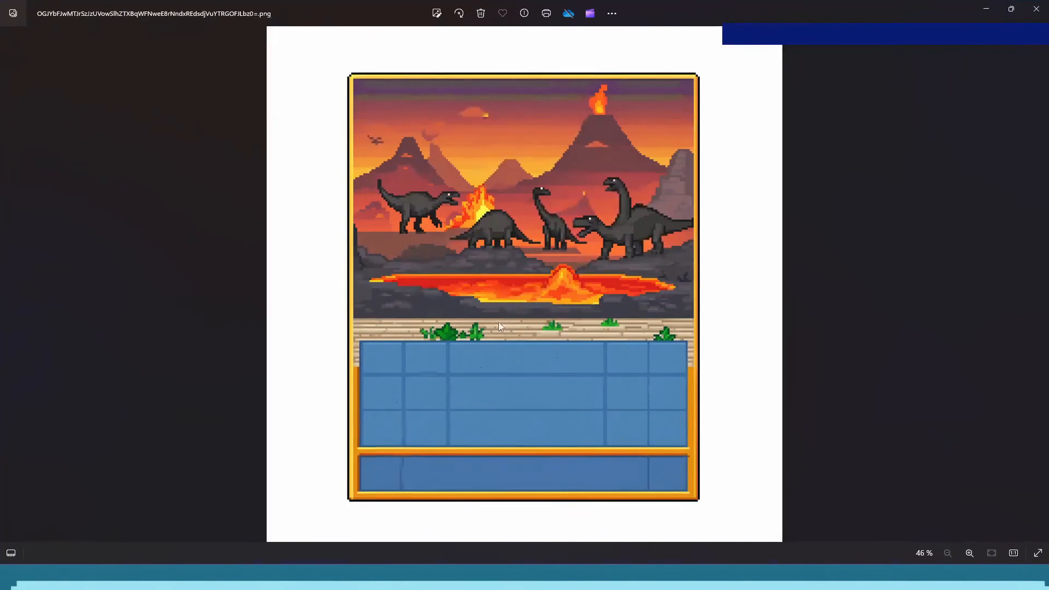
{"action": "scroll", "coordinate": [498, 327], "scroll_direction": "up", "scroll_amount": 3}
{"action": "scroll", "coordinate": [462, 375], "scroll_direction": "down", "scroll_amount": 2}
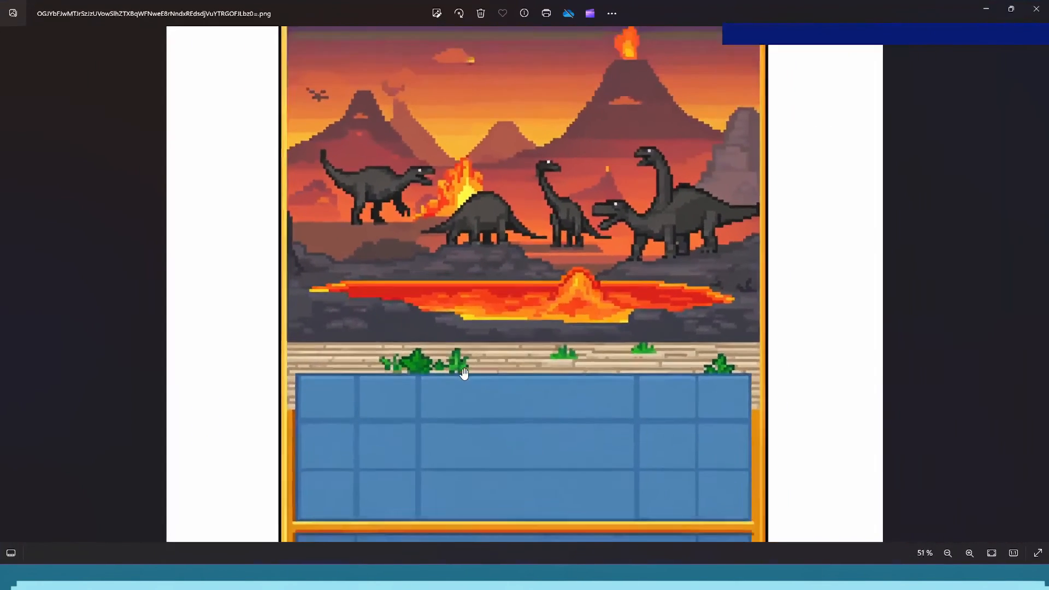
{"action": "scroll", "coordinate": [464, 373], "scroll_direction": "down", "scroll_amount": 1}
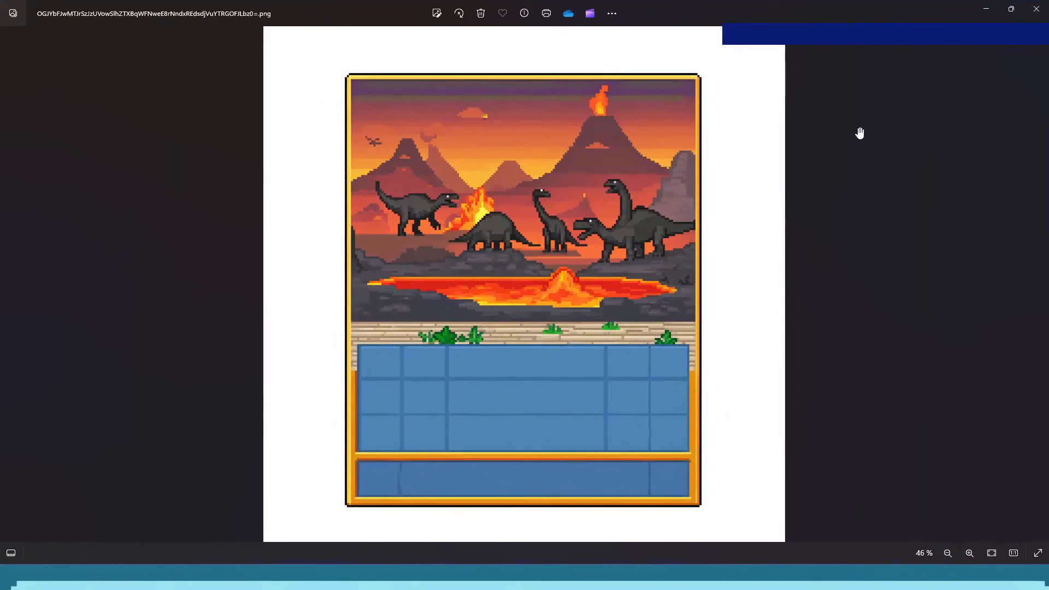
{"action": "left_click", "coordinate": [984, 12]}
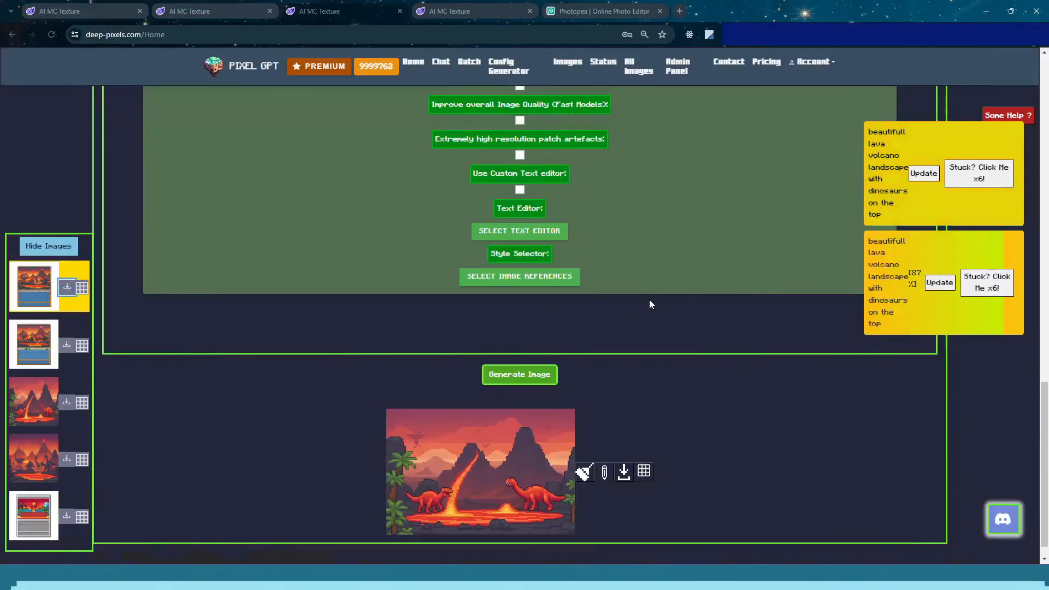
Switch back to Photopea and hide the noise layer Calque 10
{"action": "left_click", "coordinate": [590, 12]}
{"action": "left_click", "coordinate": [736, 400]}
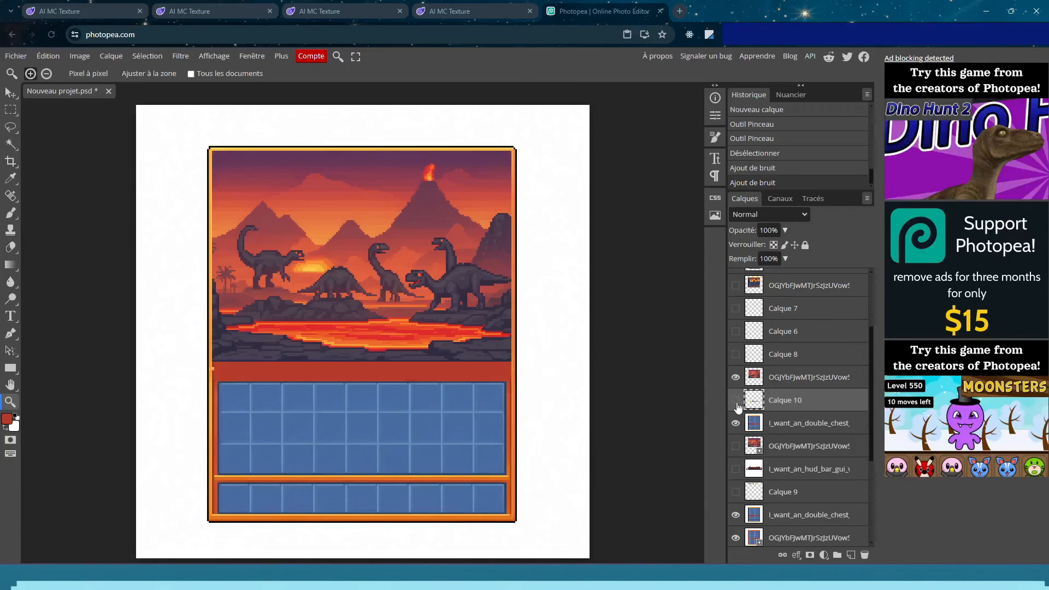
{"action": "left_click", "coordinate": [16, 56]}
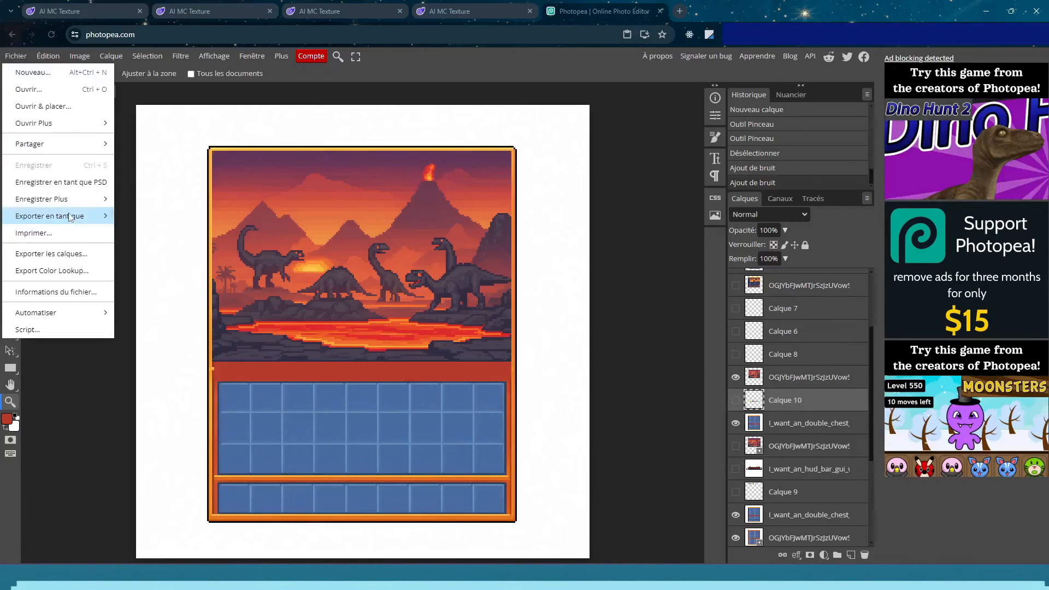
{"action": "left_click", "coordinate": [302, 352]}
Sample the dark rock colour and brush broken dark lines across the red band on the visible double chest layer below Calque 10
{"action": "scroll", "coordinate": [208, 385], "scroll_direction": "up", "scroll_amount": 2}
{"action": "scroll", "coordinate": [322, 372], "scroll_direction": "down", "scroll_amount": 2}
{"action": "scroll", "coordinate": [323, 372], "scroll_direction": "up", "scroll_amount": 5}
{"action": "left_click", "coordinate": [10, 178]}
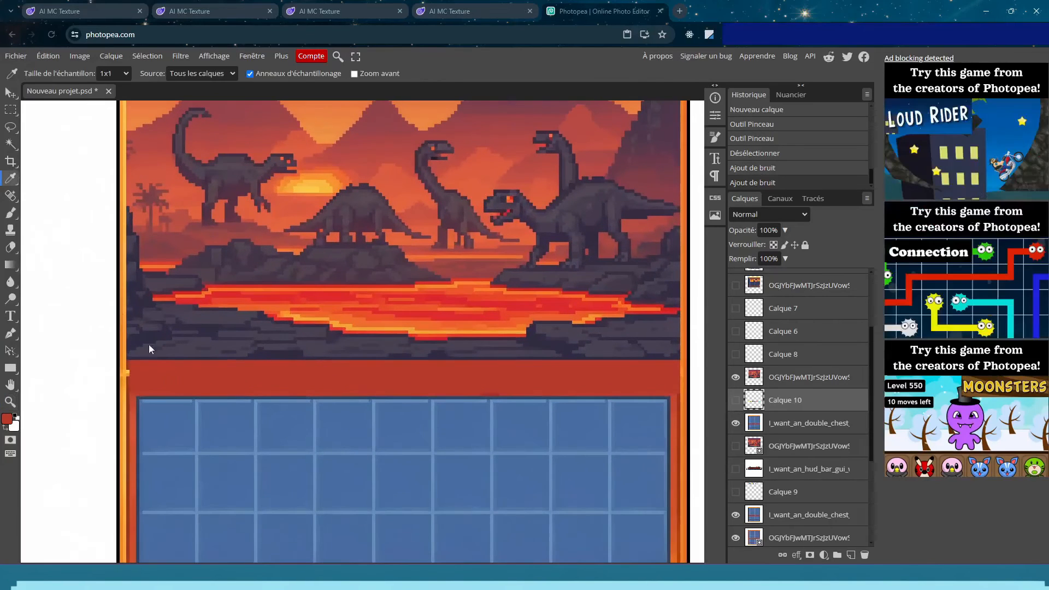
{"action": "left_click", "coordinate": [246, 346]}
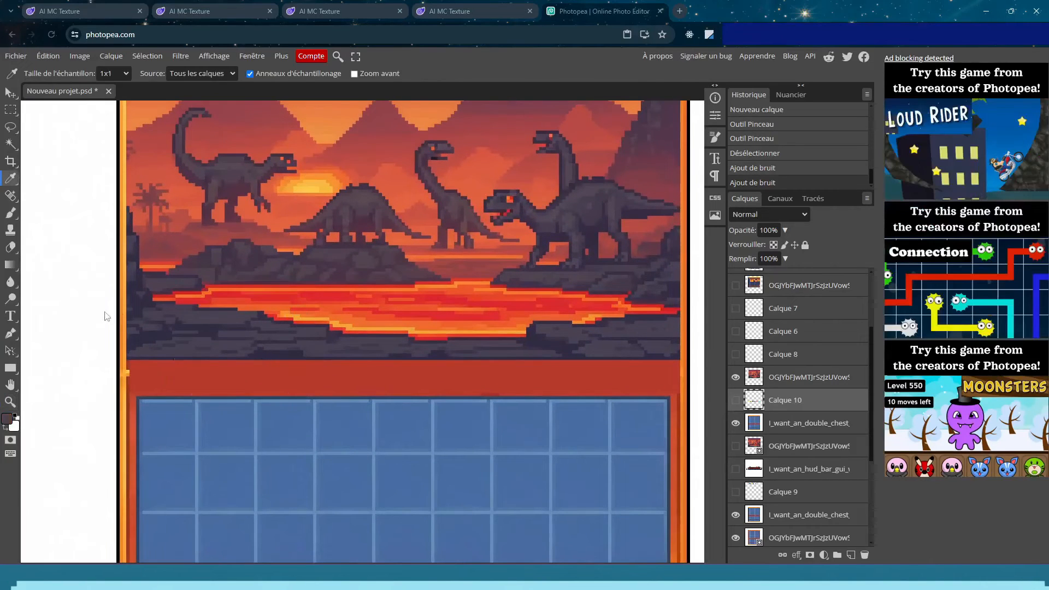
{"action": "left_click", "coordinate": [11, 214]}
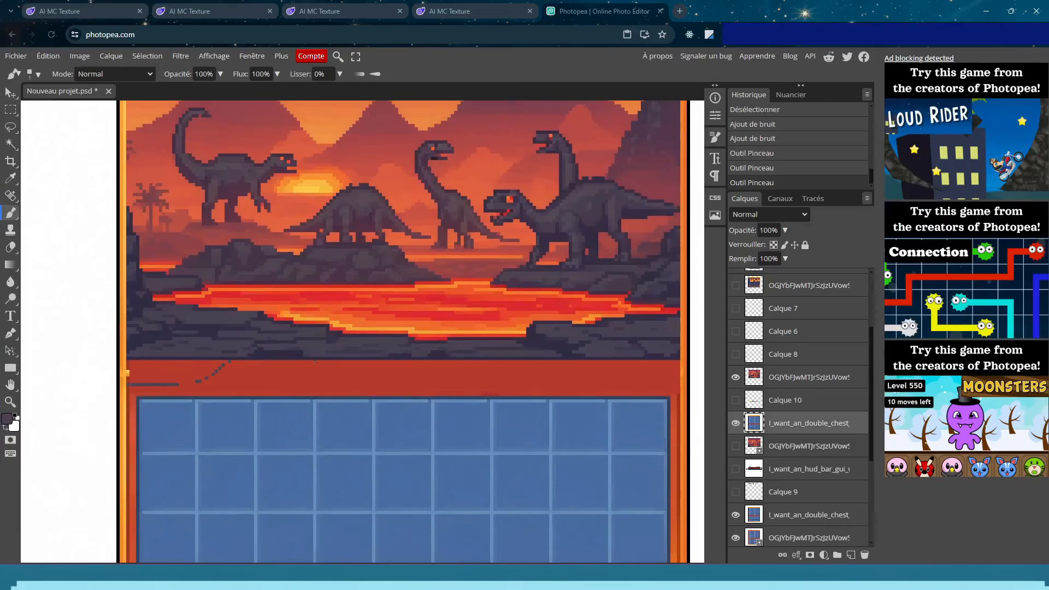
{"action": "left_click_drag", "start_coordinate": [274, 379], "coordinate": [247, 385]}
{"action": "left_click_drag", "start_coordinate": [443, 367], "coordinate": [546, 373]}
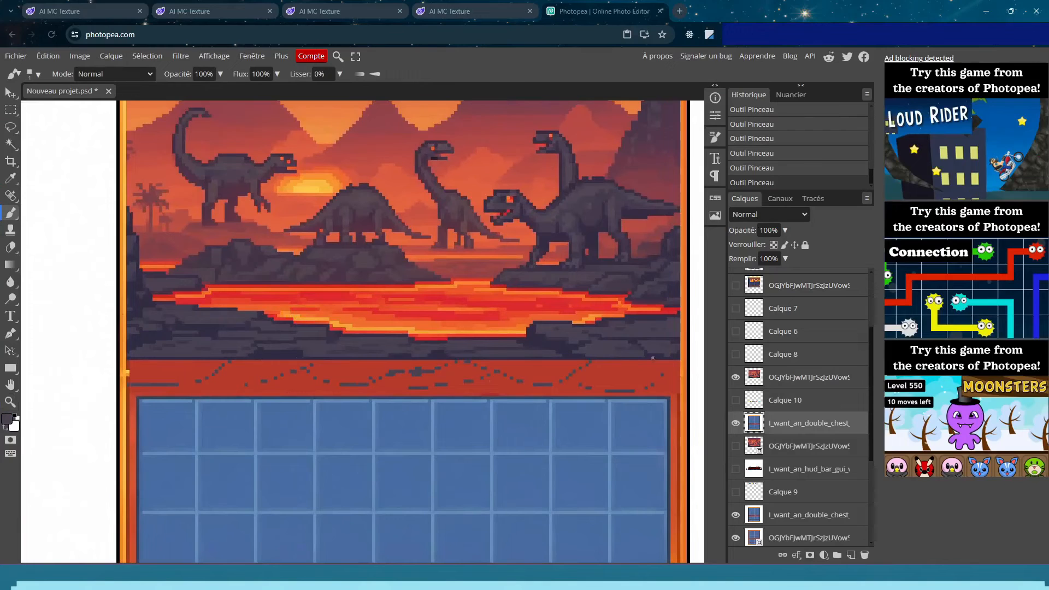
Export the composition as a 256 × 256 px PNG at 100% quality and upload it to the Pixel GPT reference images
{"action": "left_click", "coordinate": [16, 55]}
{"action": "mouse_move", "coordinate": [66, 218]}
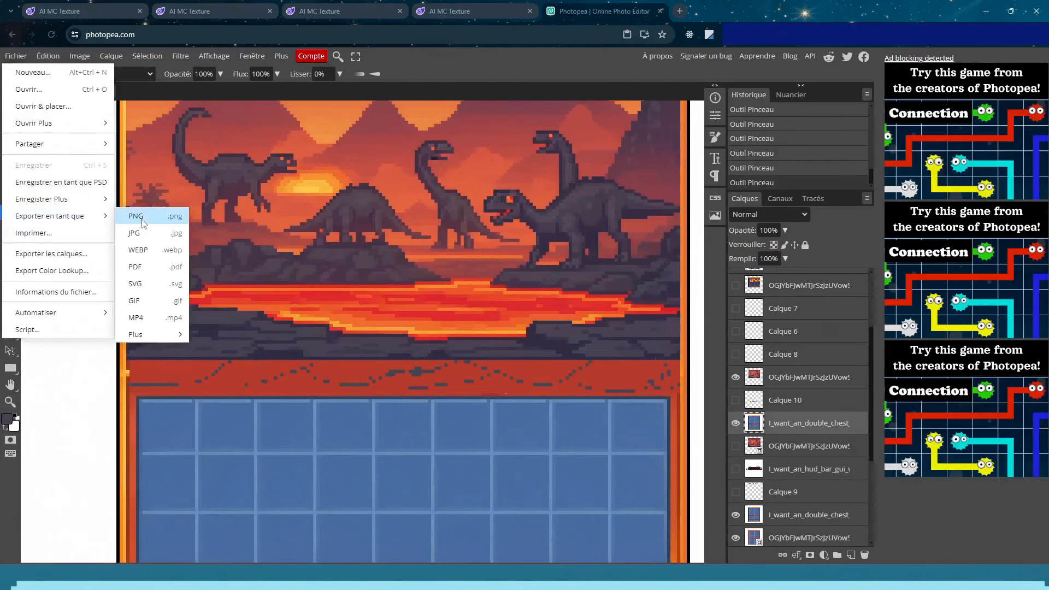
{"action": "left_click", "coordinate": [143, 146]}
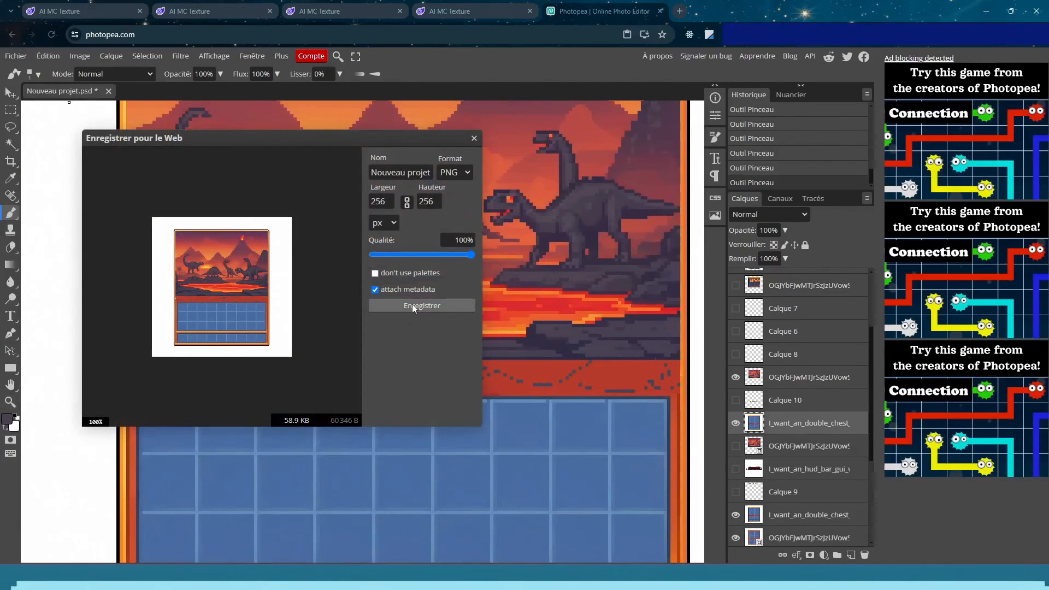
{"action": "left_click", "coordinate": [413, 306]}
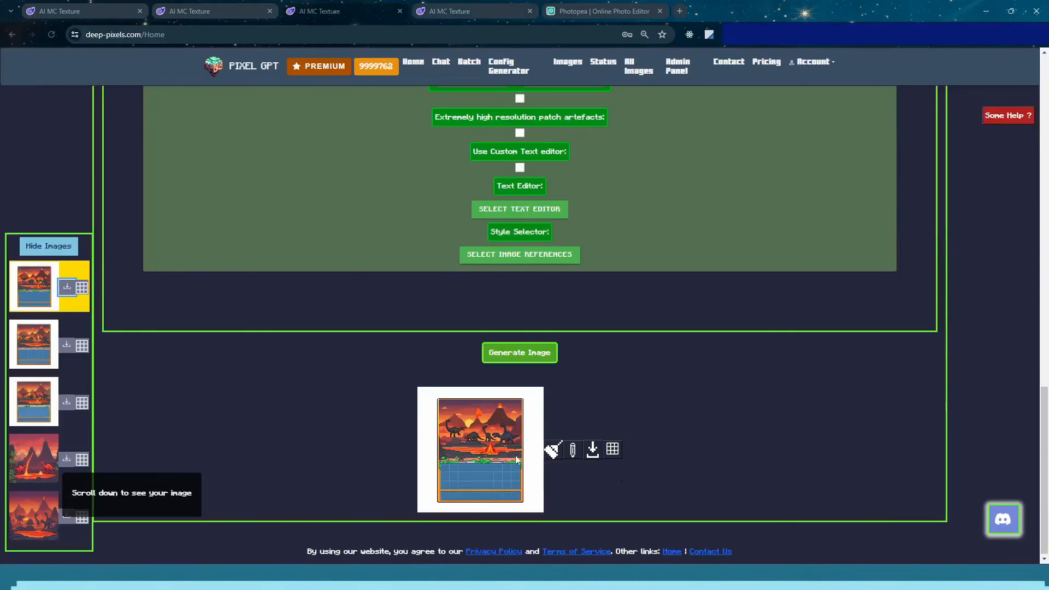
{"action": "left_click", "coordinate": [465, 6]}
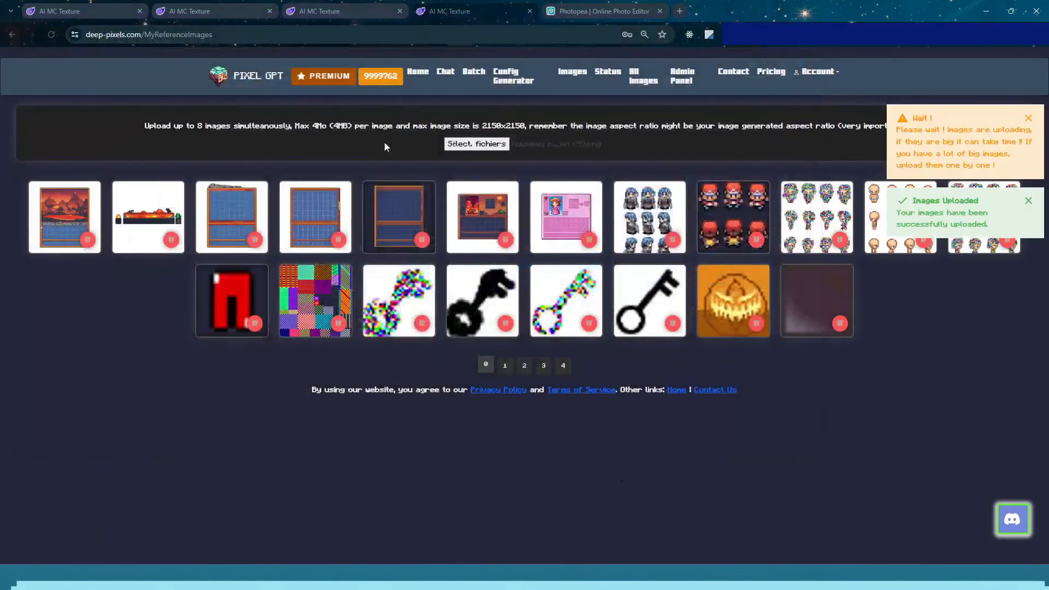
Use the newly uploaded GUI as the shape [Sh] reference, keep the noise-band version as the base [B], and generate the image
{"action": "left_click", "coordinate": [333, 5]}
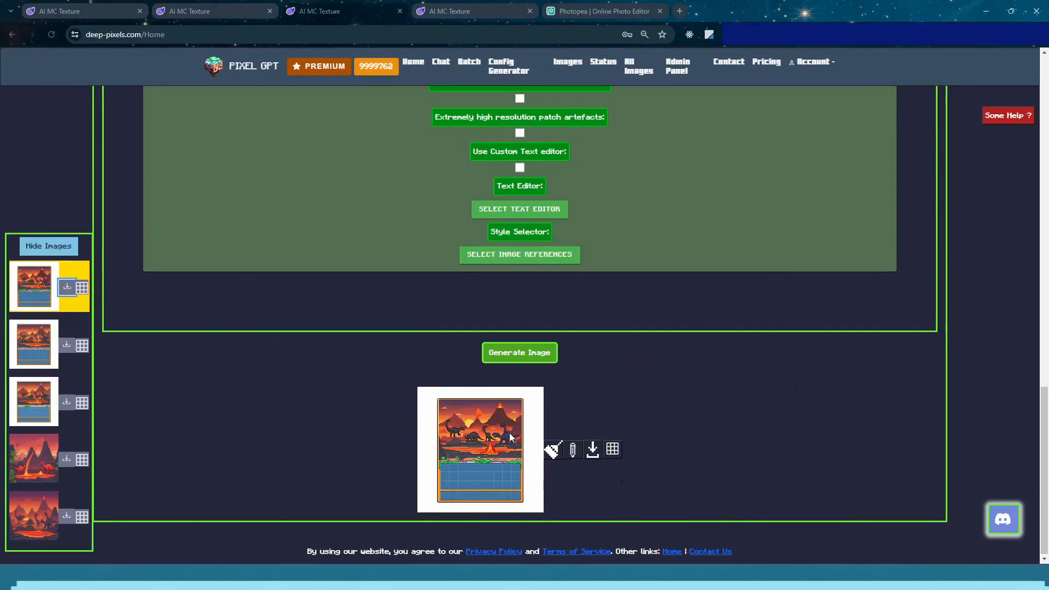
{"action": "mouse_move", "coordinate": [43, 465]}
{"action": "left_mouse_down"}
{"action": "mouse_move", "coordinate": [38, 451]}
{"action": "mouse_move", "coordinate": [59, 456]}
{"action": "mouse_move", "coordinate": [46, 460]}
{"action": "left_mouse_up"}
{"action": "left_click", "coordinate": [494, 256]}
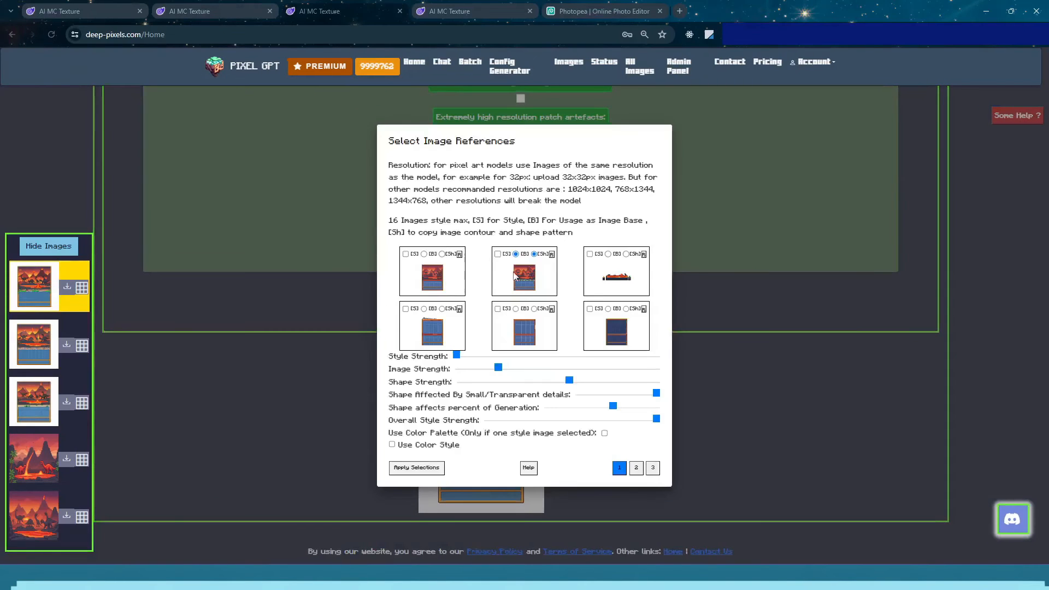
{"action": "left_click", "coordinate": [444, 255]}
{"action": "left_click", "coordinate": [415, 468]}
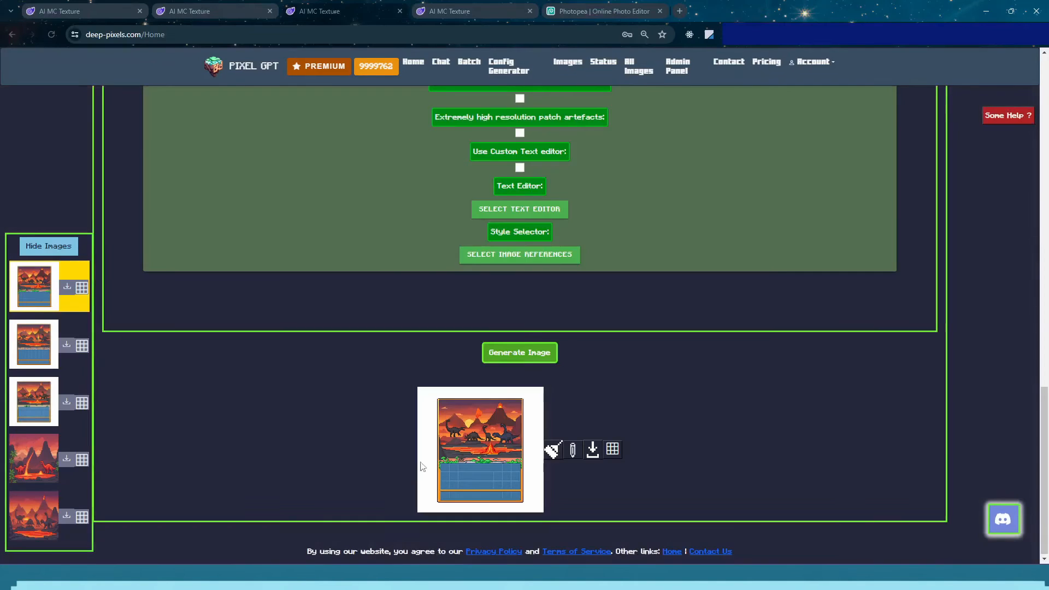
{"action": "left_click", "coordinate": [509, 362]}
Switch to Photopea, dismiss the ad-blocker notice and show the noise layer Calque 10
{"action": "left_click", "coordinate": [586, 5]}
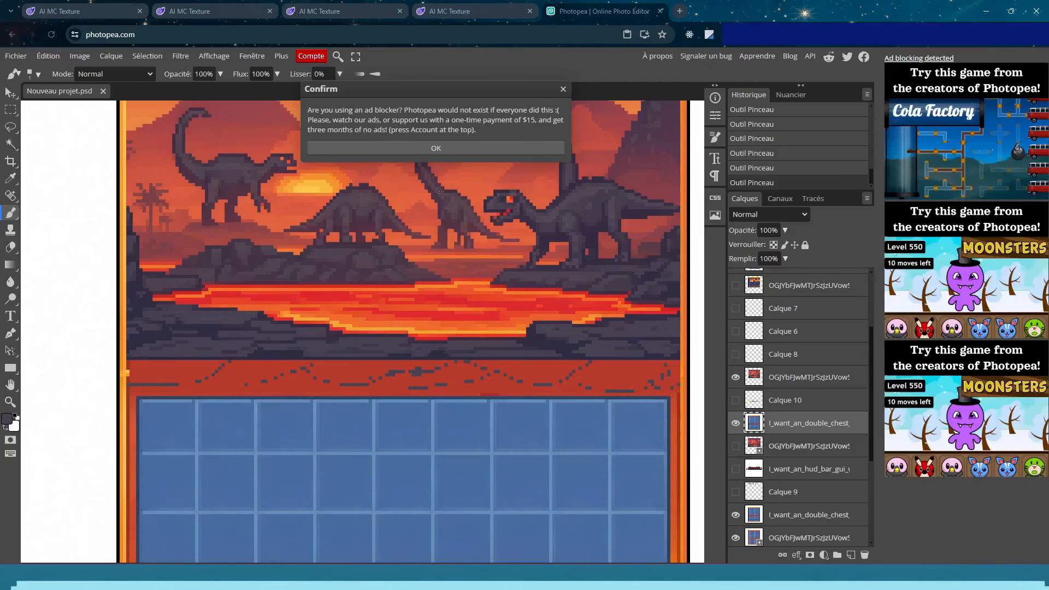
{"action": "left_click", "coordinate": [436, 148]}
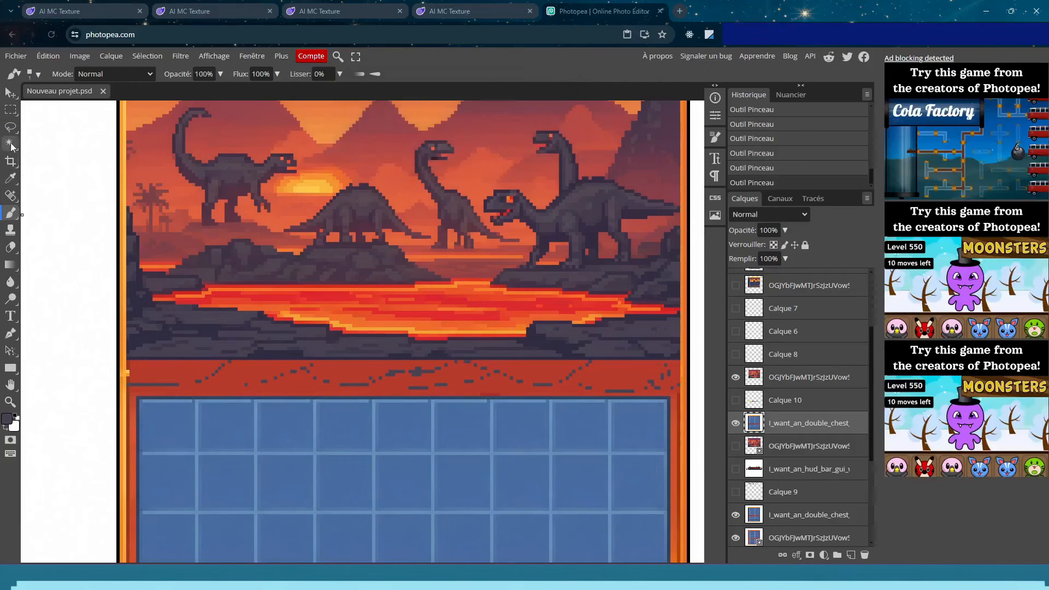
{"action": "left_click", "coordinate": [736, 400]}
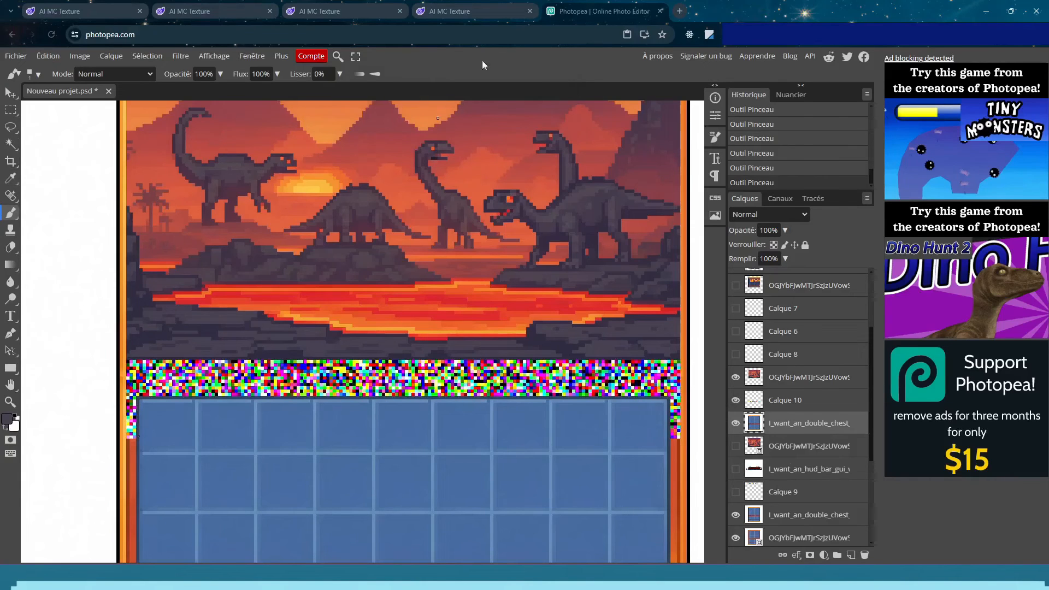
Return to the Pixel GPT generator, lower the reference Image Strength almost to its minimum and generate the image again
{"action": "left_click", "coordinate": [481, 5]}
{"action": "left_click", "coordinate": [389, 7]}
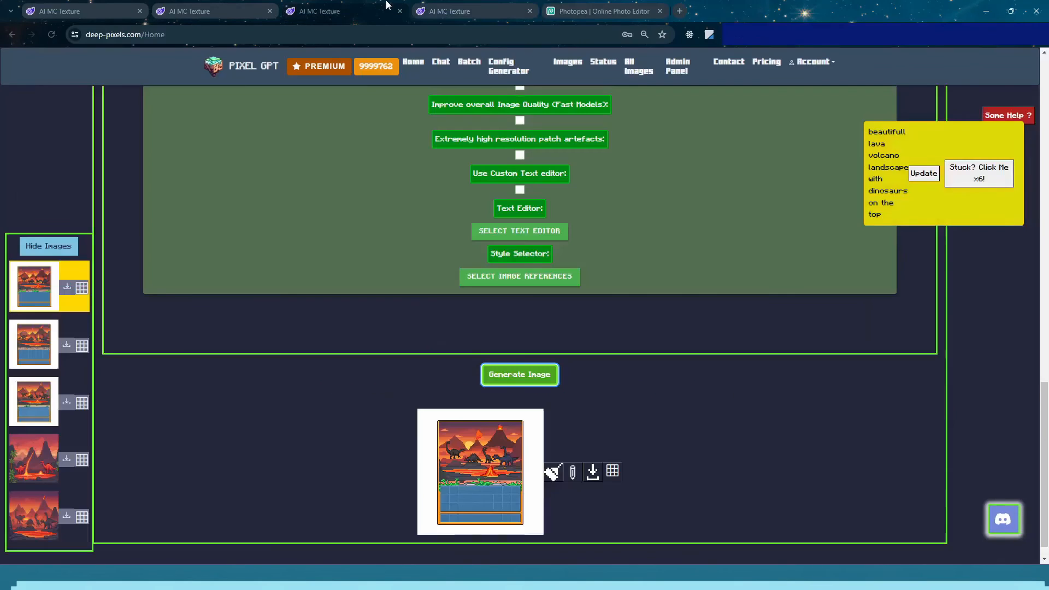
{"action": "left_click", "coordinate": [484, 277]}
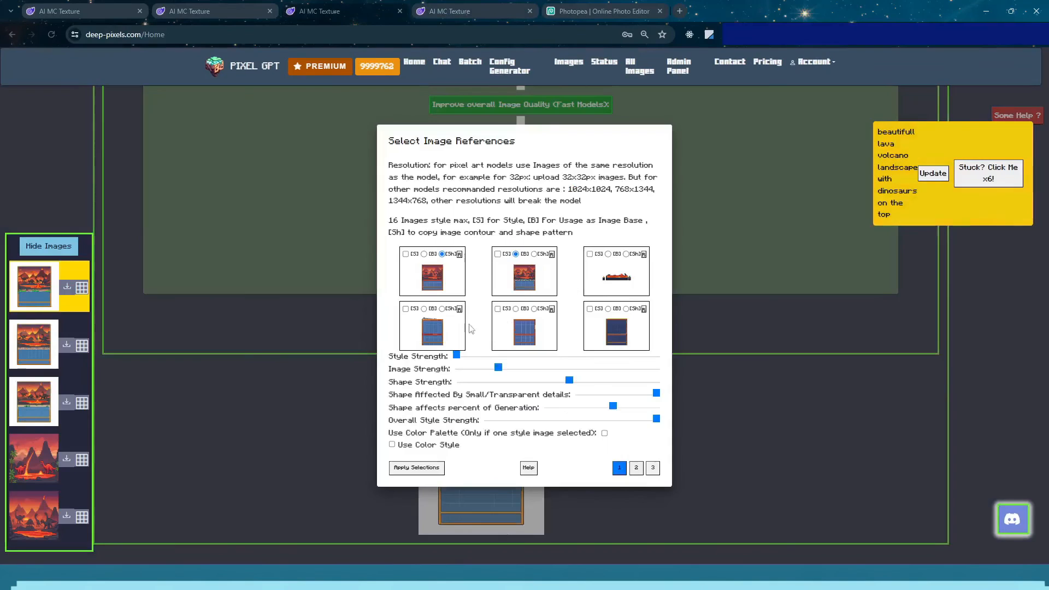
{"action": "left_click_drag", "start_coordinate": [498, 374], "coordinate": [452, 378]}
{"action": "left_click", "coordinate": [416, 468]}
{"action": "left_click", "coordinate": [525, 376]}
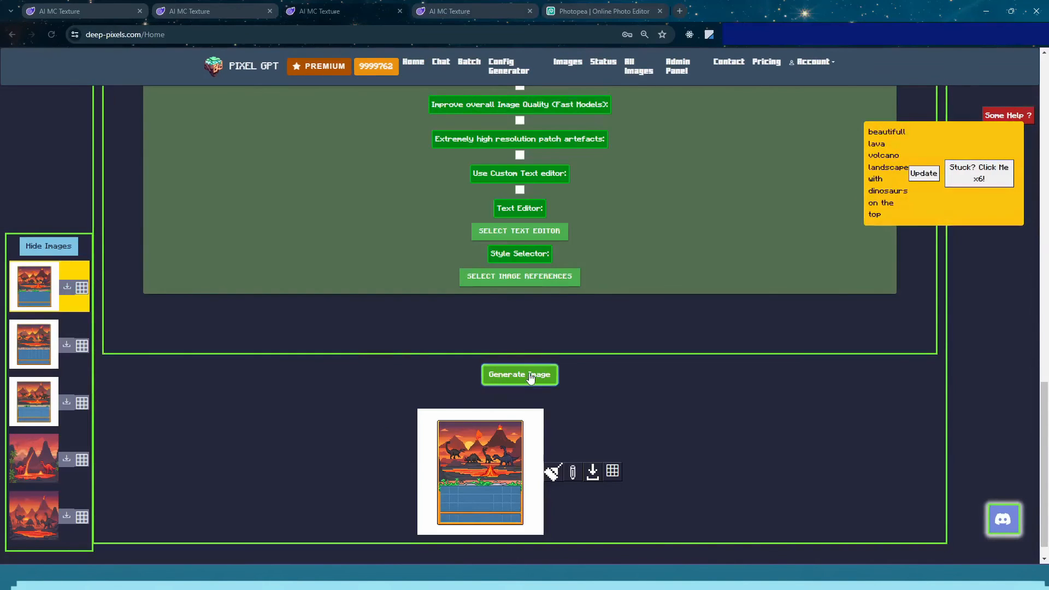
Review and reapply the shape and base image references, and generate another image
{"action": "left_click", "coordinate": [501, 277]}
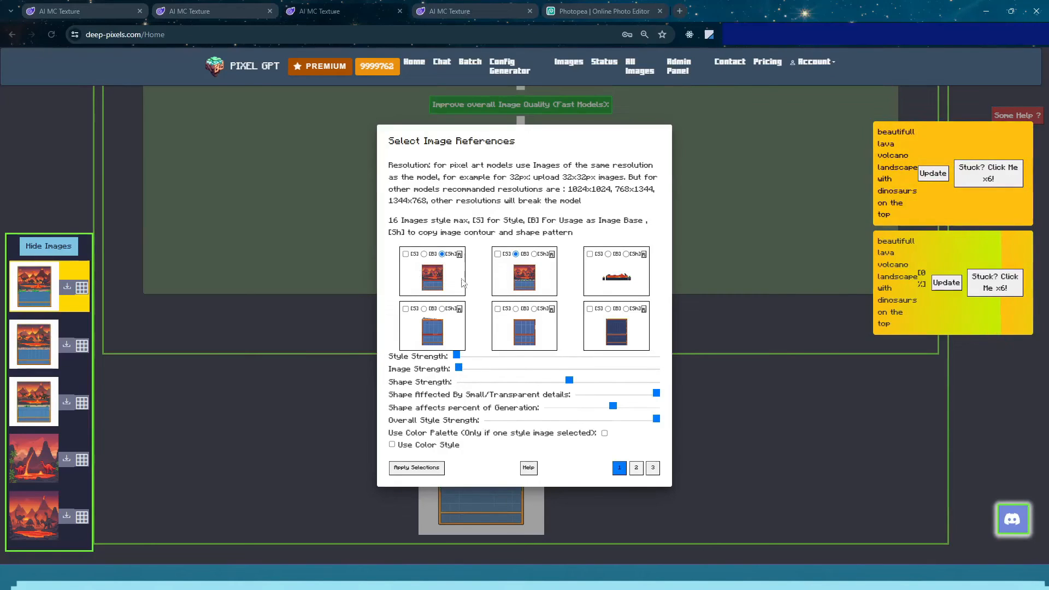
{"action": "left_click", "coordinate": [426, 472]}
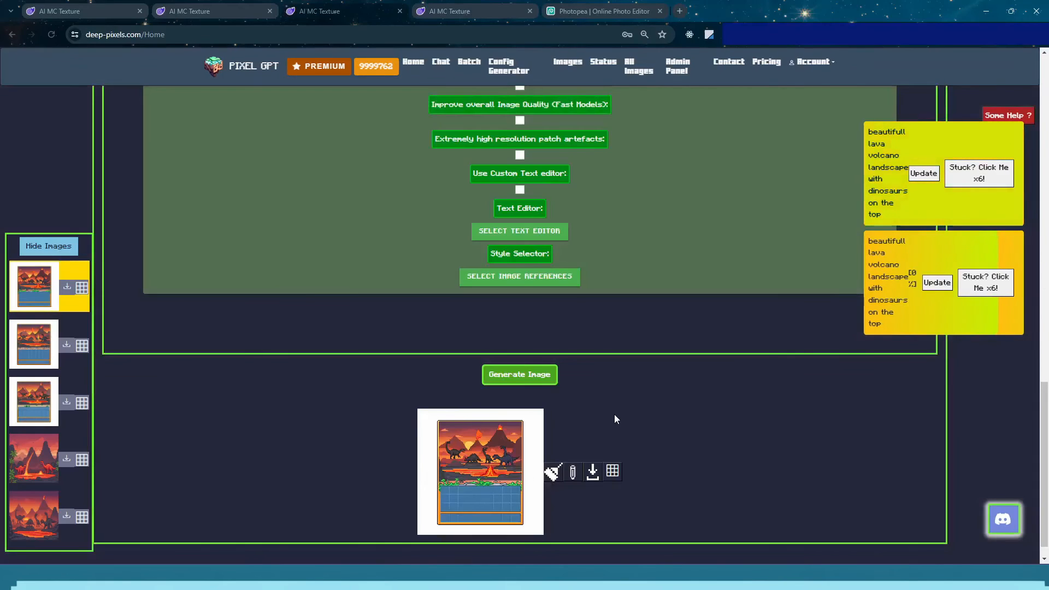
{"action": "scroll", "coordinate": [487, 473], "scroll_direction": "down", "scroll_amount": 1}
{"action": "mouse_move", "coordinate": [492, 464]}
{"action": "left_mouse_down"}
{"action": "mouse_move", "coordinate": [467, 467]}
{"action": "mouse_move", "coordinate": [491, 451]}
{"action": "mouse_move", "coordinate": [505, 471]}
{"action": "left_mouse_up"}
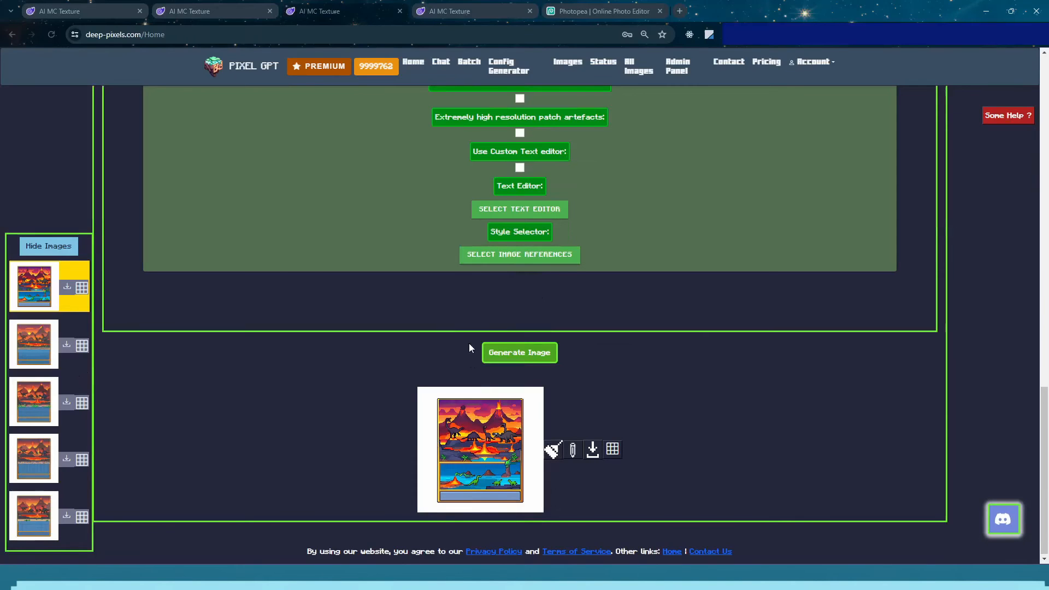
{"action": "left_click", "coordinate": [516, 352]}
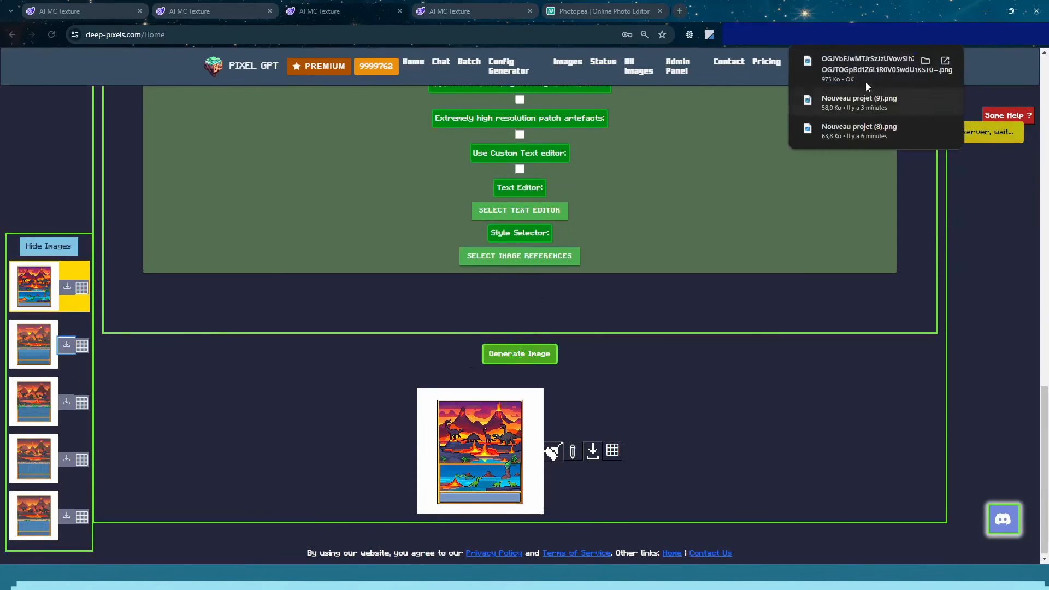
Open the downloaded second result, examine the band between its landscape and slots, and close both image viewer windows
{"action": "left_click", "coordinate": [866, 81]}
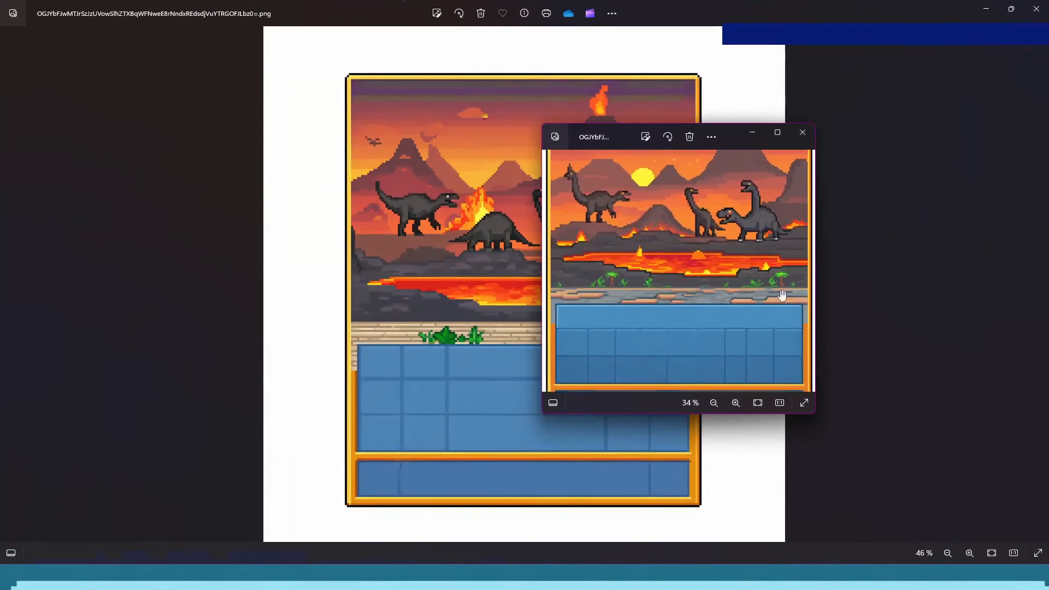
{"action": "scroll", "coordinate": [756, 290], "scroll_direction": "down", "scroll_amount": 1}
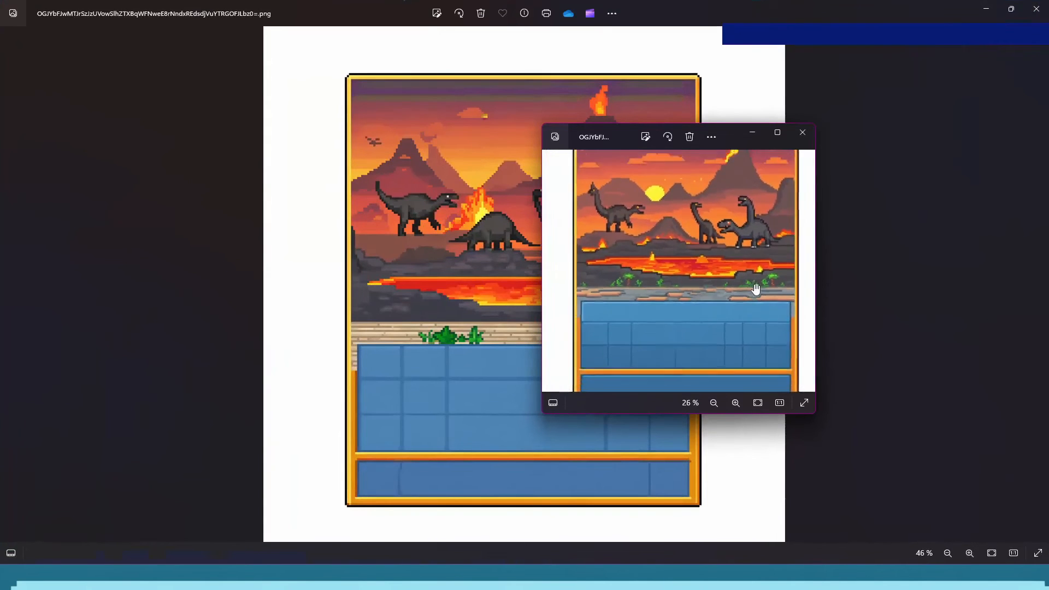
{"action": "scroll", "coordinate": [757, 290], "scroll_direction": "down", "scroll_amount": 2}
{"action": "left_click", "coordinate": [803, 132]}
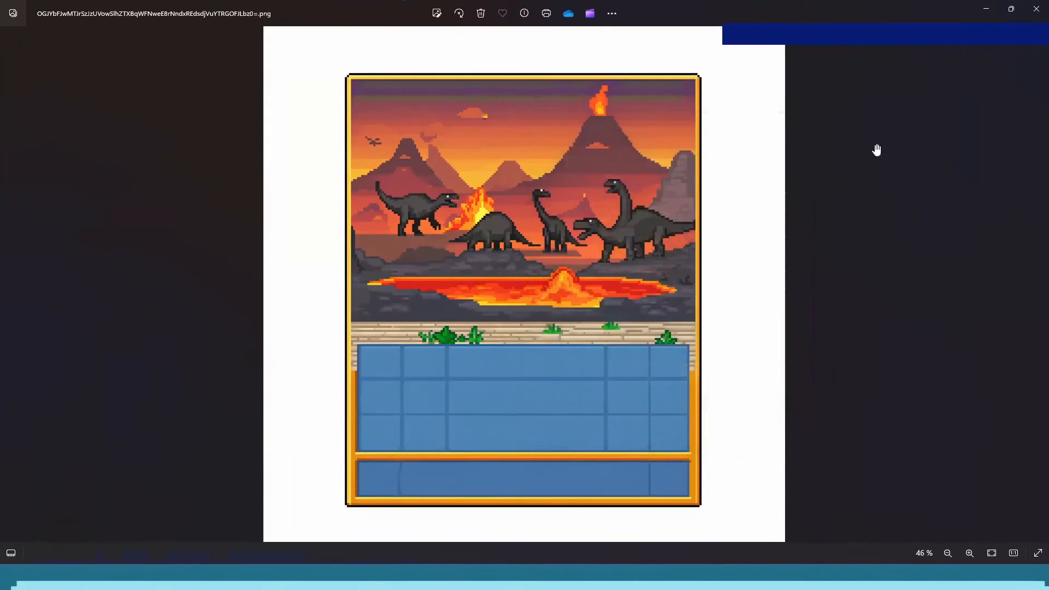
{"action": "left_click", "coordinate": [1036, 9]}
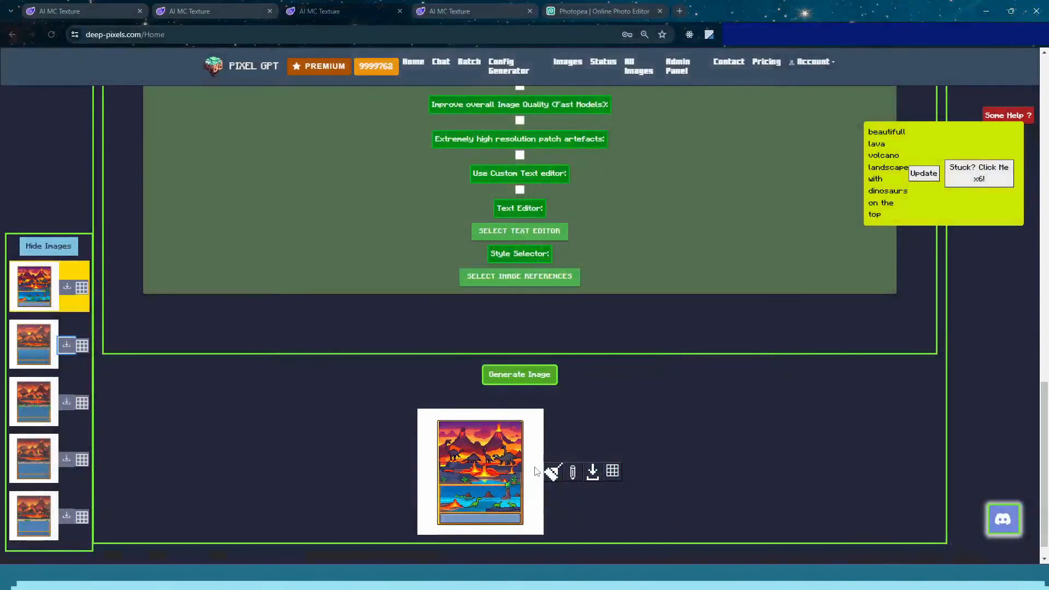
Download the main generated volcano image, place it above the double chest layer in the Photopea project, and hide Calque 10
{"action": "left_click", "coordinate": [593, 474]}
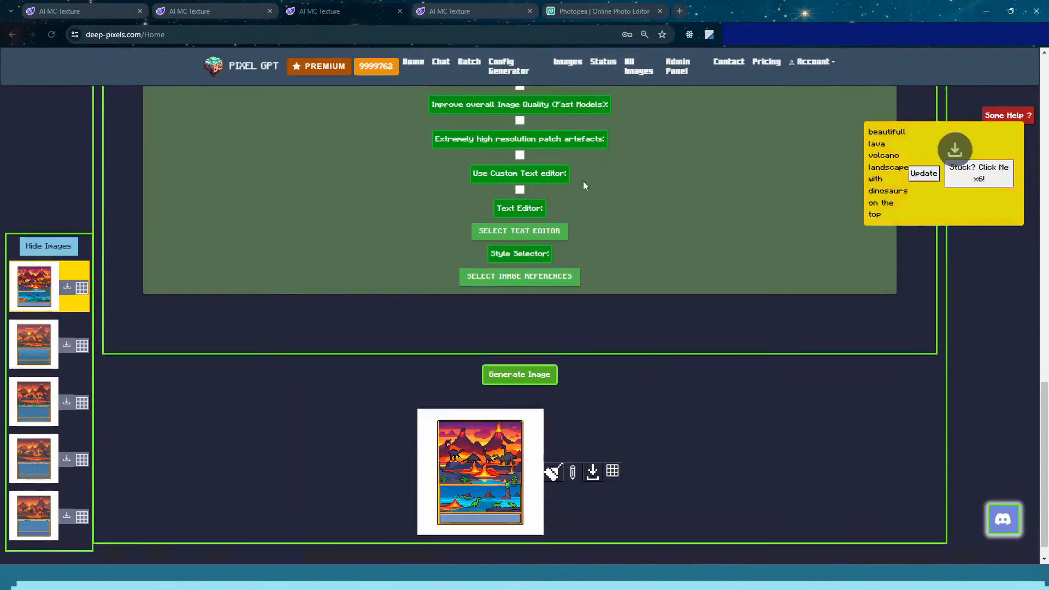
{"action": "left_click", "coordinate": [491, 7]}
{"action": "left_click", "coordinate": [574, 6]}
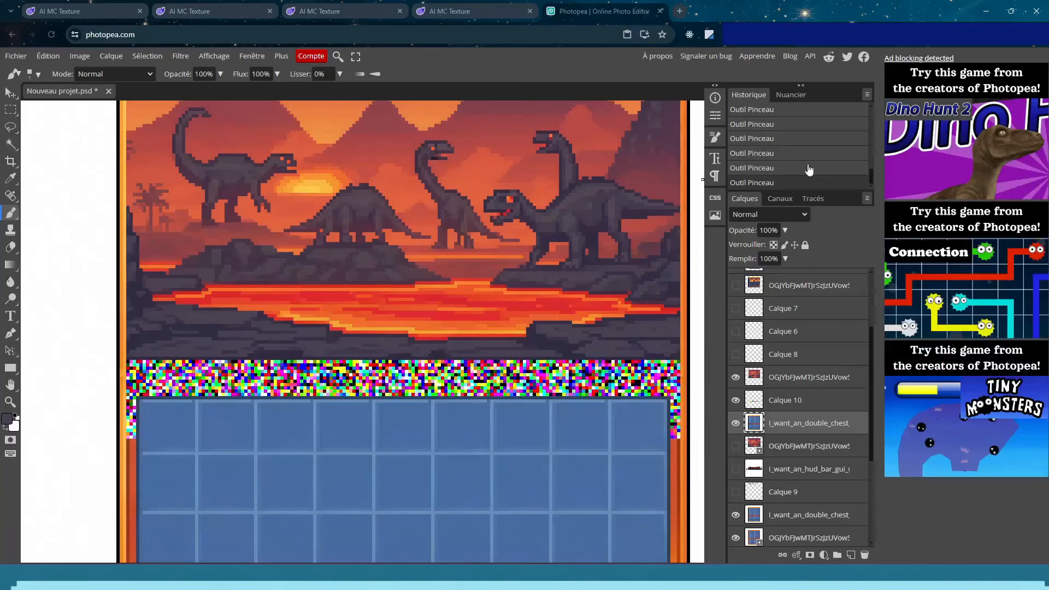
{"action": "left_click", "coordinate": [919, 84]}
{"action": "left_click_drag", "start_coordinate": [488, 432], "coordinate": [219, 300]}
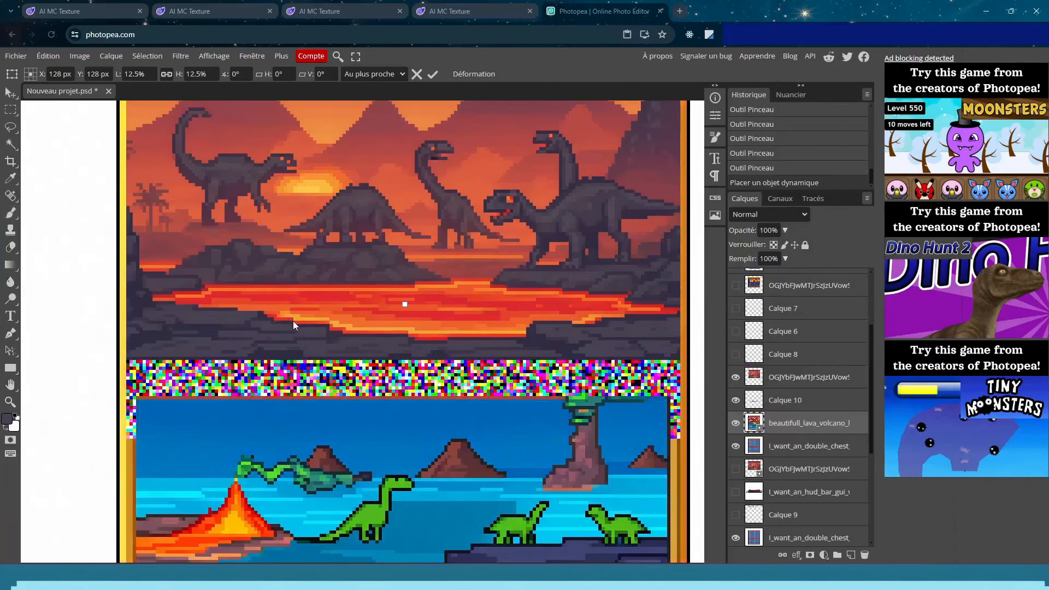
{"action": "left_click", "coordinate": [736, 400]}
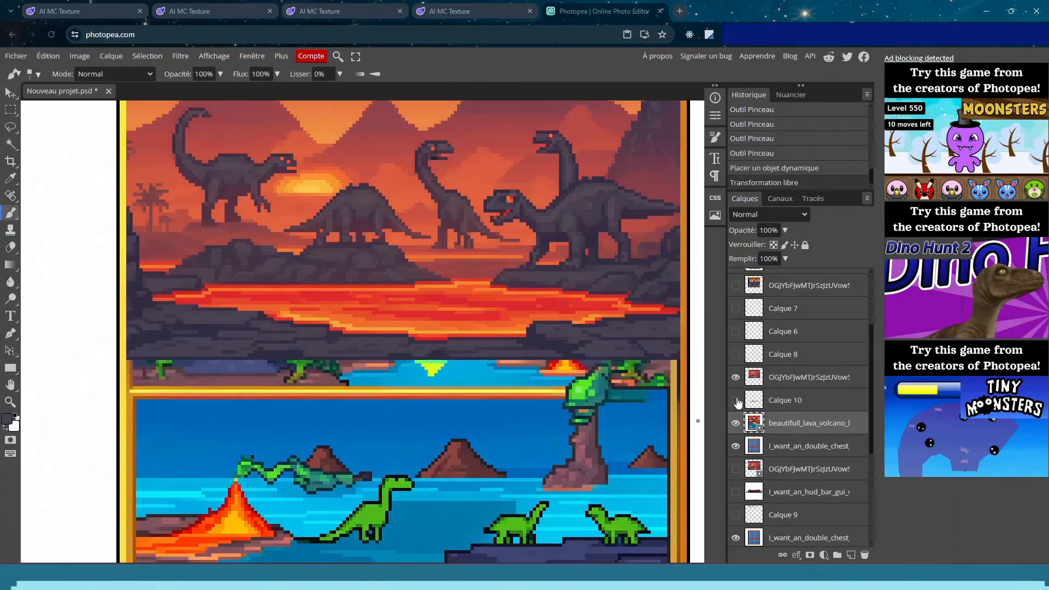
Copy the three-row slot grid and the hotbar from the double chest layer onto a new layer above the volcano image
{"action": "left_click", "coordinate": [735, 423]}
{"action": "key", "text": "m"}
{"action": "left_click_drag", "start_coordinate": [137, 287], "coordinate": [669, 458]}
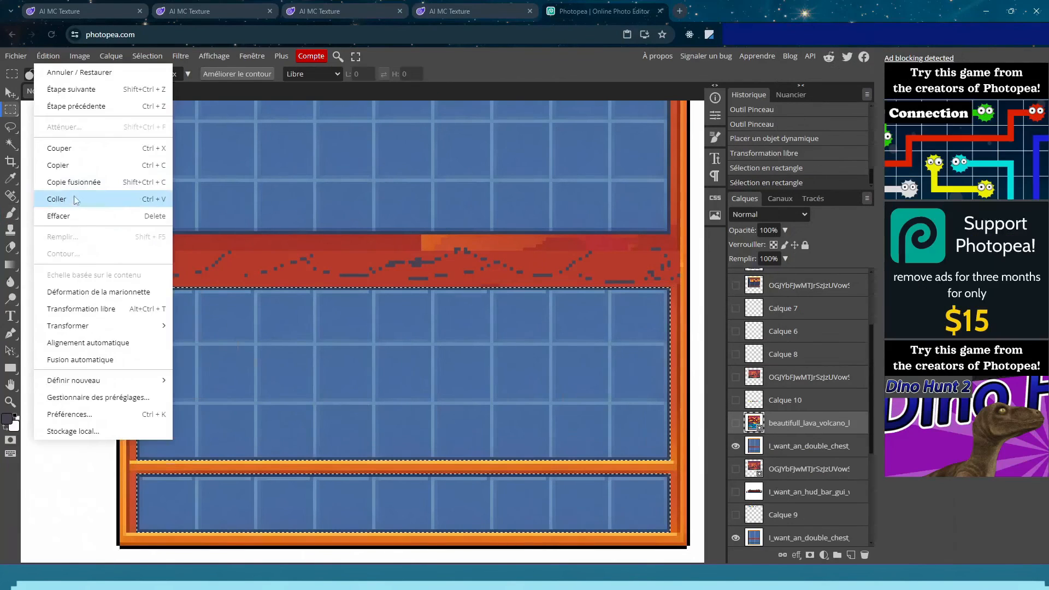
{"action": "key", "text": "ctrl+v"}
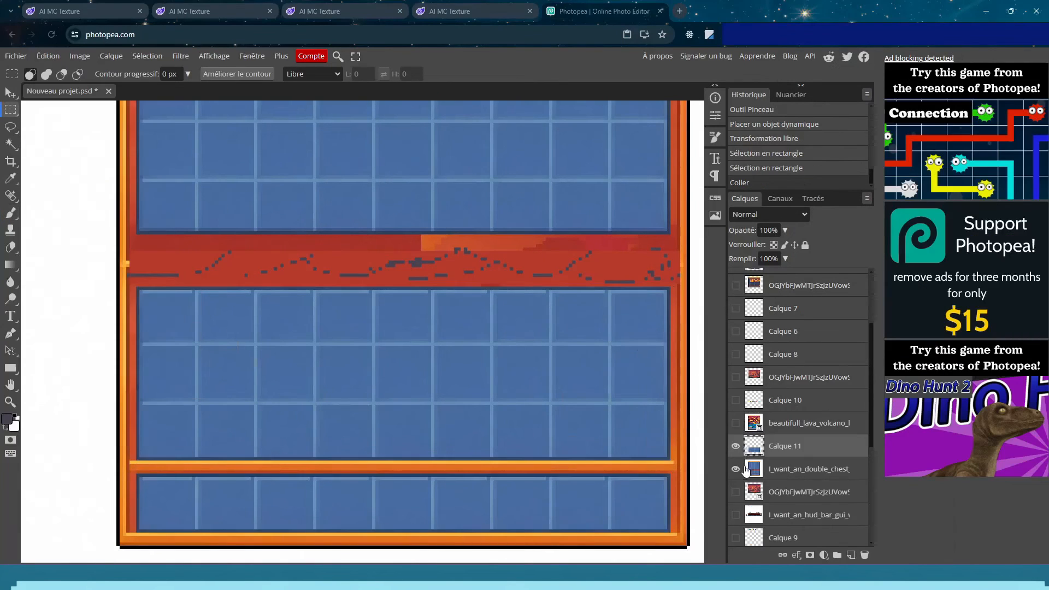
{"action": "left_click", "coordinate": [735, 423]}
{"action": "left_click_drag", "start_coordinate": [791, 447], "coordinate": [791, 419]}
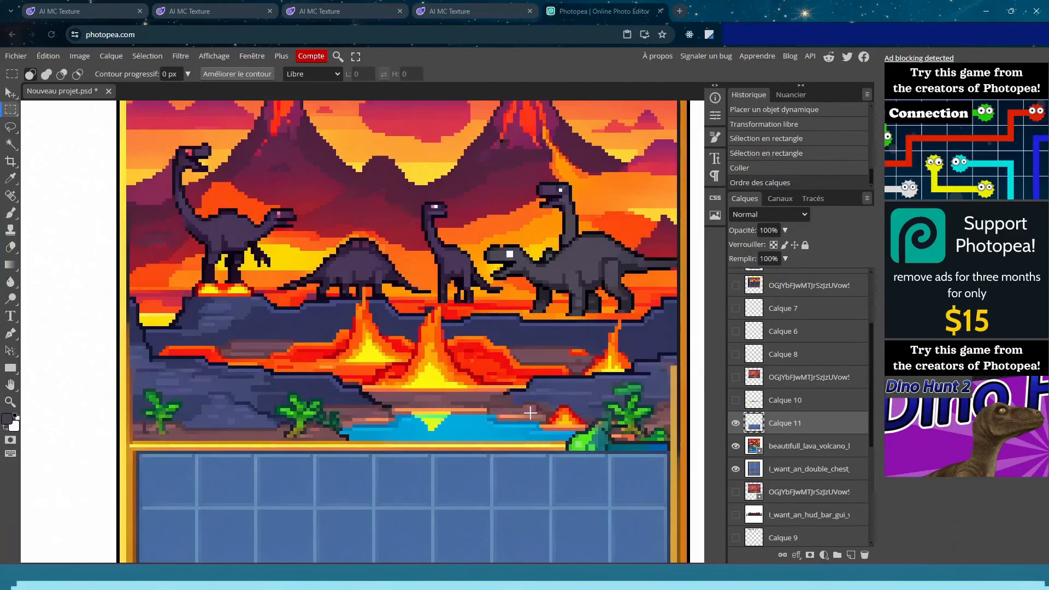
Examine how the pasted slots meet the generated landscape and frame, with the whole GUI fitted in view
{"action": "scroll", "coordinate": [530, 413], "scroll_direction": "up", "scroll_amount": 1}
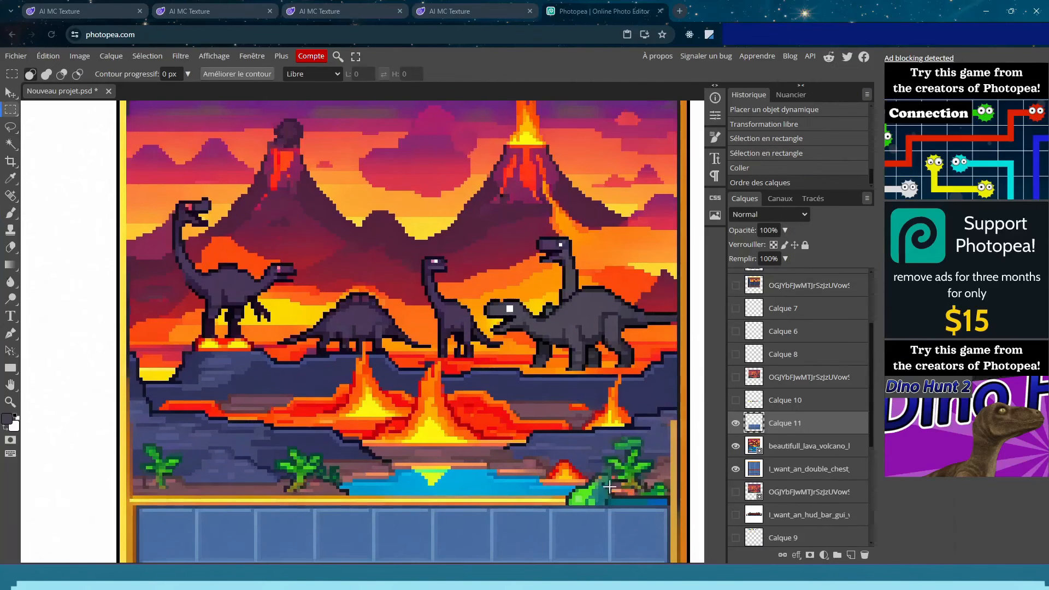
{"action": "scroll", "coordinate": [607, 502], "scroll_direction": "down", "scroll_amount": 1}
{"action": "scroll", "coordinate": [611, 492], "scroll_direction": "down", "scroll_amount": 3}
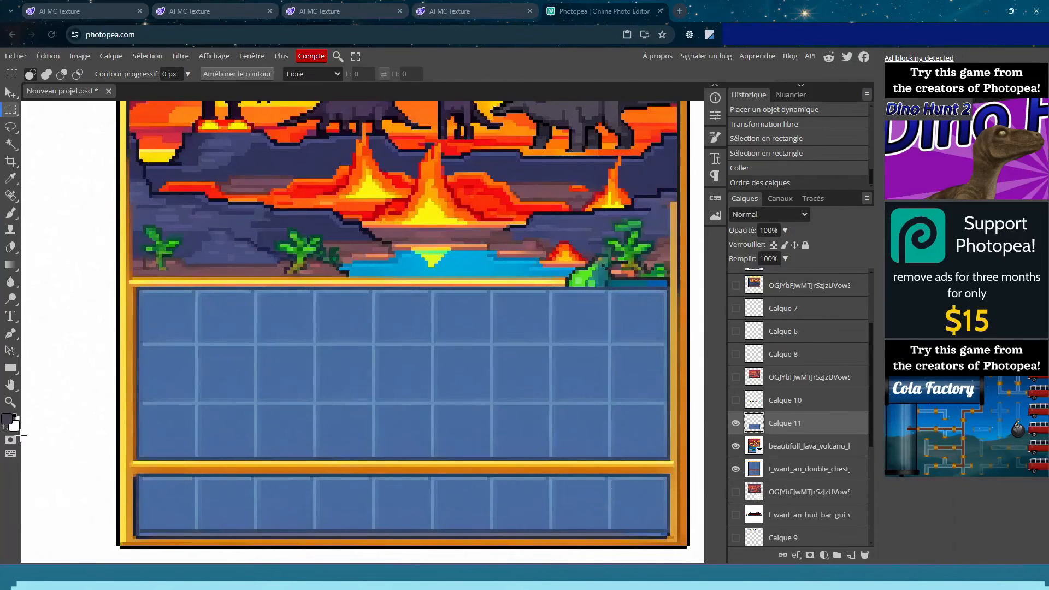
{"action": "left_click", "coordinate": [10, 402]}
{"action": "right_click", "coordinate": [241, 398]}
{"action": "left_click", "coordinate": [272, 443]}
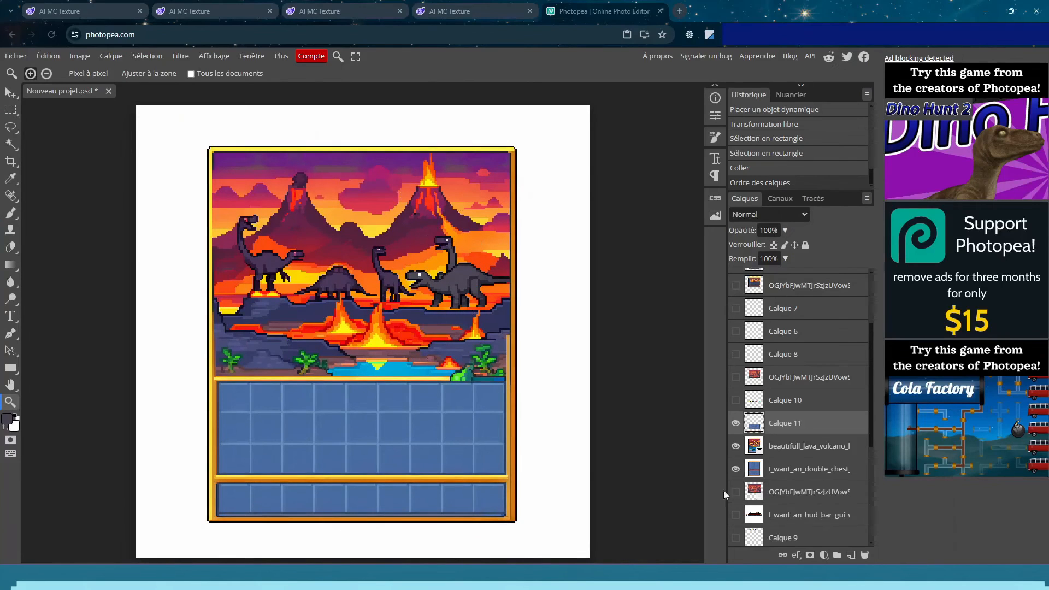
{"action": "scroll", "coordinate": [749, 437], "scroll_direction": "down", "scroll_amount": 1}
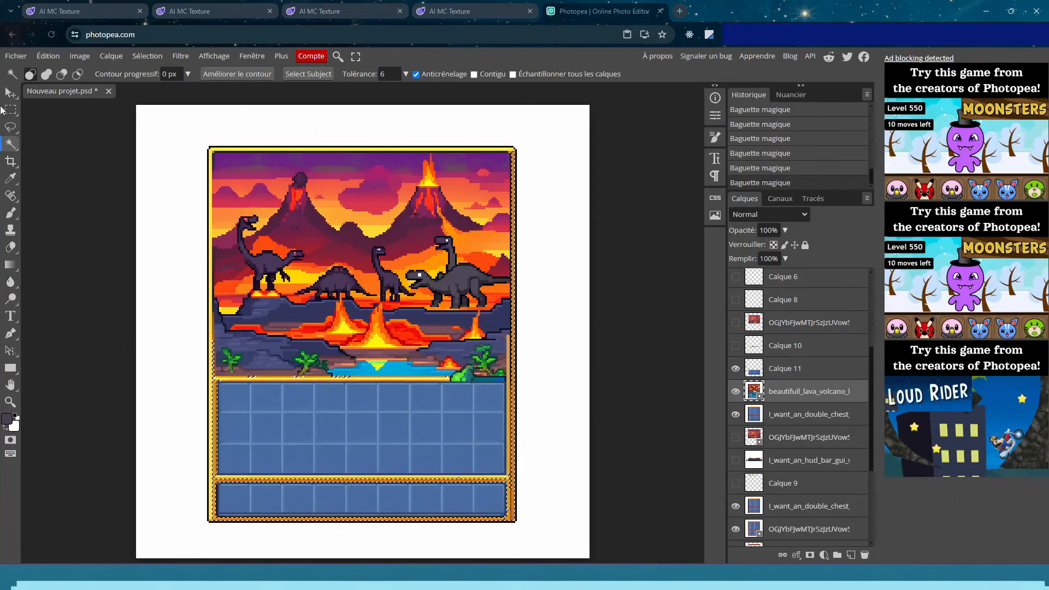
{"action": "left_click", "coordinate": [11, 110]}
{"action": "left_click", "coordinate": [181, 236]}
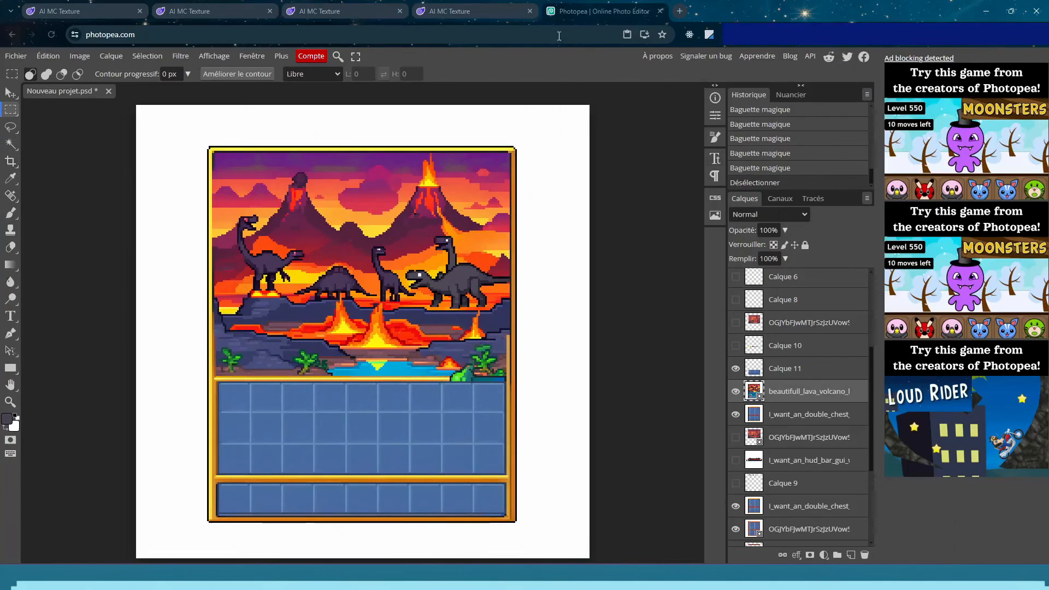
Download the newest generated volcano image from Pixel GPT, check it enlarged, and place it directly below Calque 11 in the Photopea project
{"action": "left_click", "coordinate": [485, 6]}
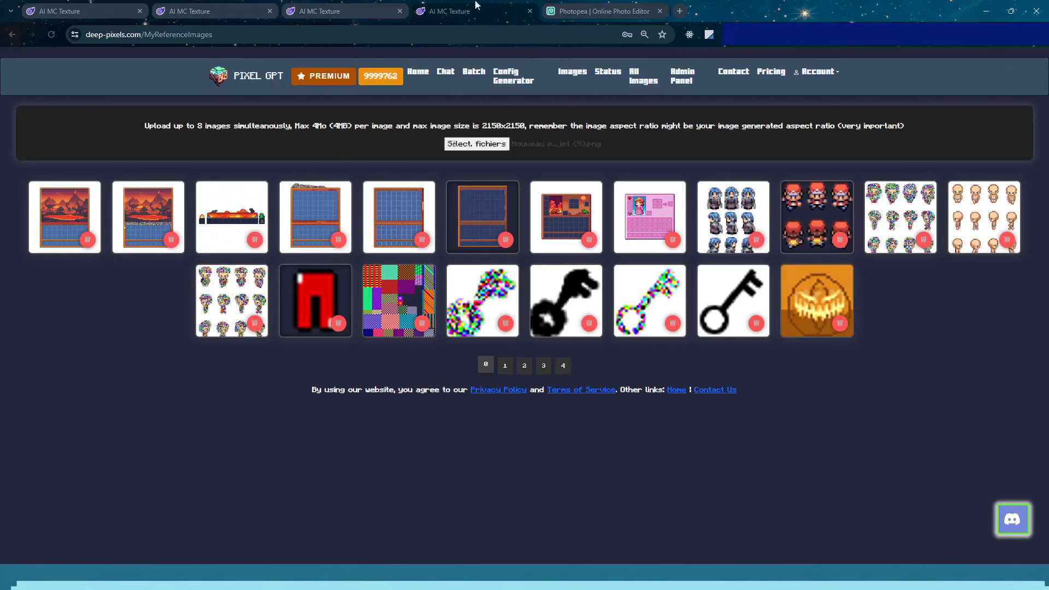
{"action": "left_click", "coordinate": [365, 5]}
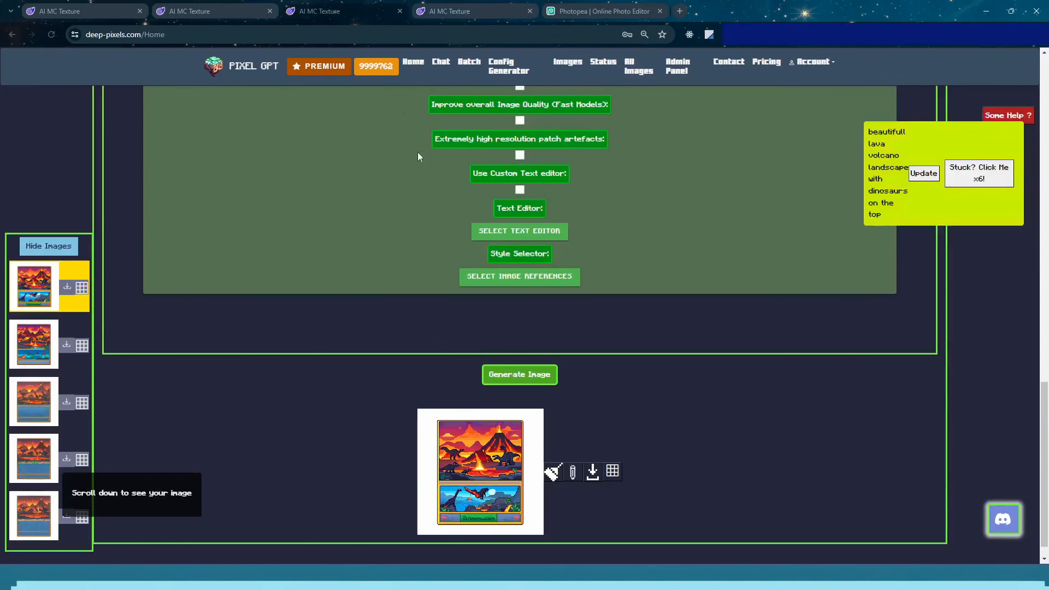
{"action": "scroll", "coordinate": [575, 476], "scroll_direction": "down", "scroll_amount": 1}
{"action": "left_click", "coordinate": [601, 453]}
{"action": "left_click", "coordinate": [883, 65]}
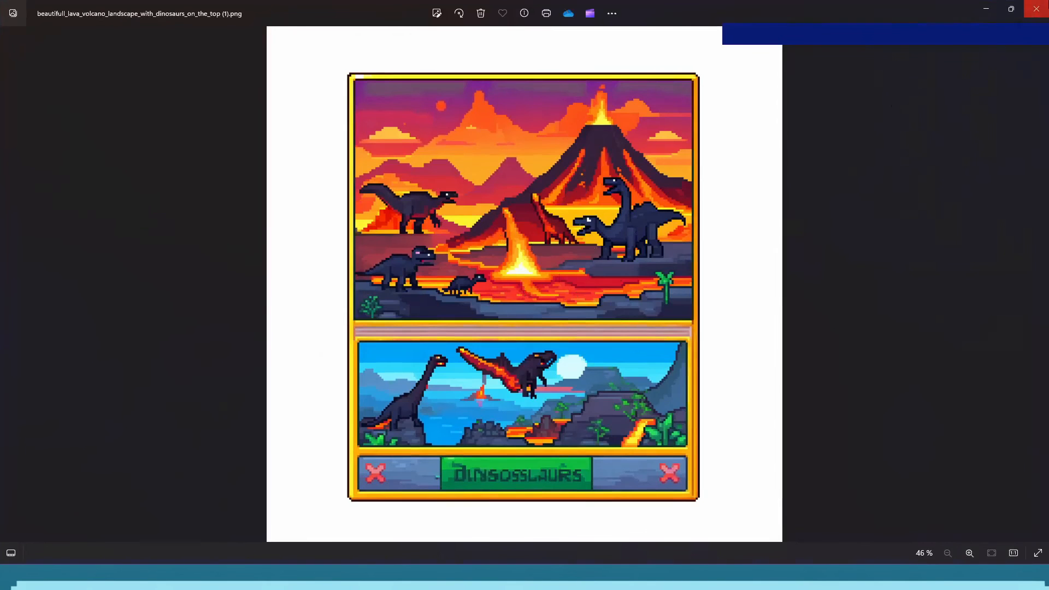
{"action": "left_click", "coordinate": [1036, 9]}
{"action": "left_click", "coordinate": [594, 450]}
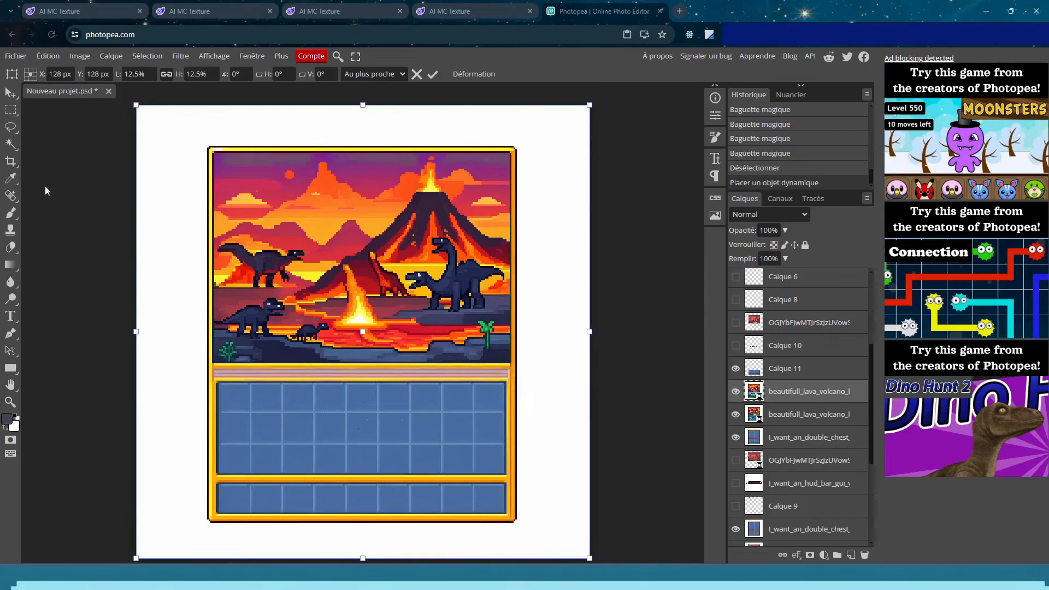
{"action": "left_click", "coordinate": [11, 110]}
{"action": "left_click", "coordinate": [10, 144]}
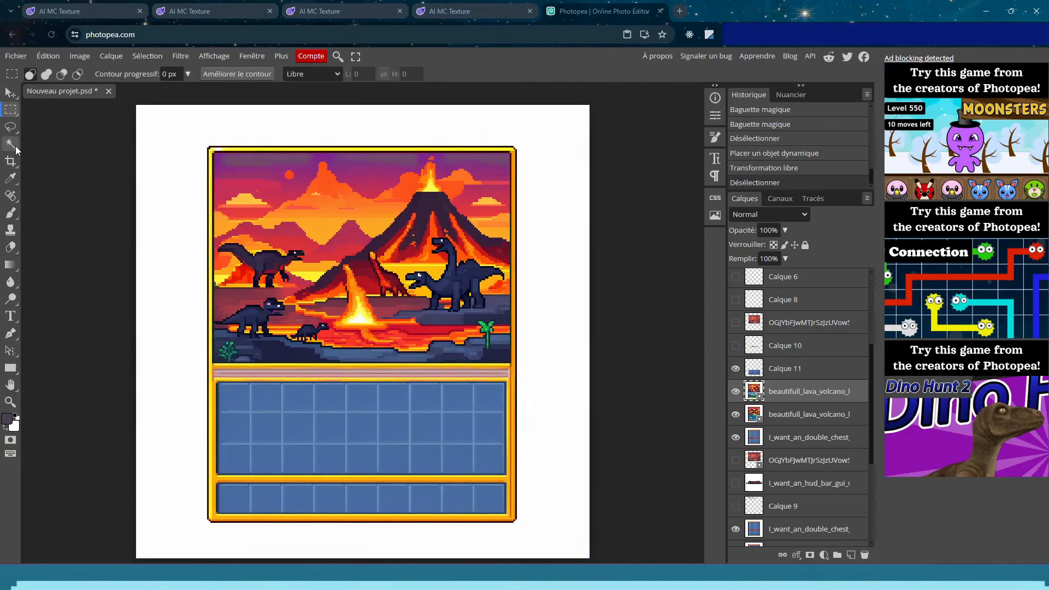
{"action": "left_click", "coordinate": [517, 389]}
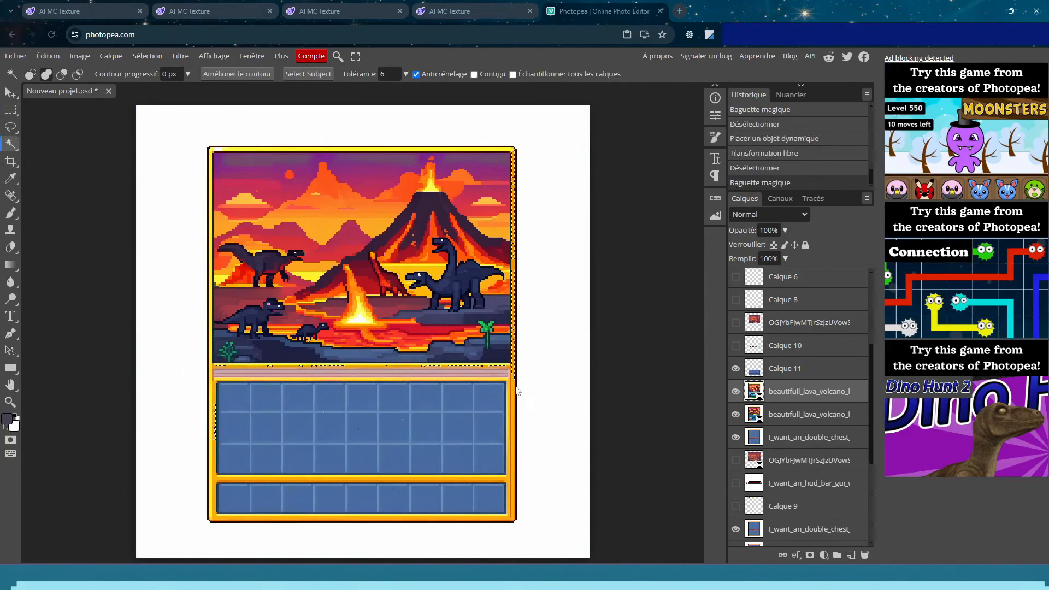
{"action": "left_click", "coordinate": [515, 389]}
{"action": "left_click", "coordinate": [516, 389]}
{"action": "left_click", "coordinate": [516, 386]}
{"action": "left_click", "coordinate": [517, 383]}
{"action": "key", "text": "ctrl+z"}
{"action": "key", "text": "ctrl+z"}
{"action": "key", "text": "ctrl+z"}
{"action": "key", "text": "ctrl+z"}
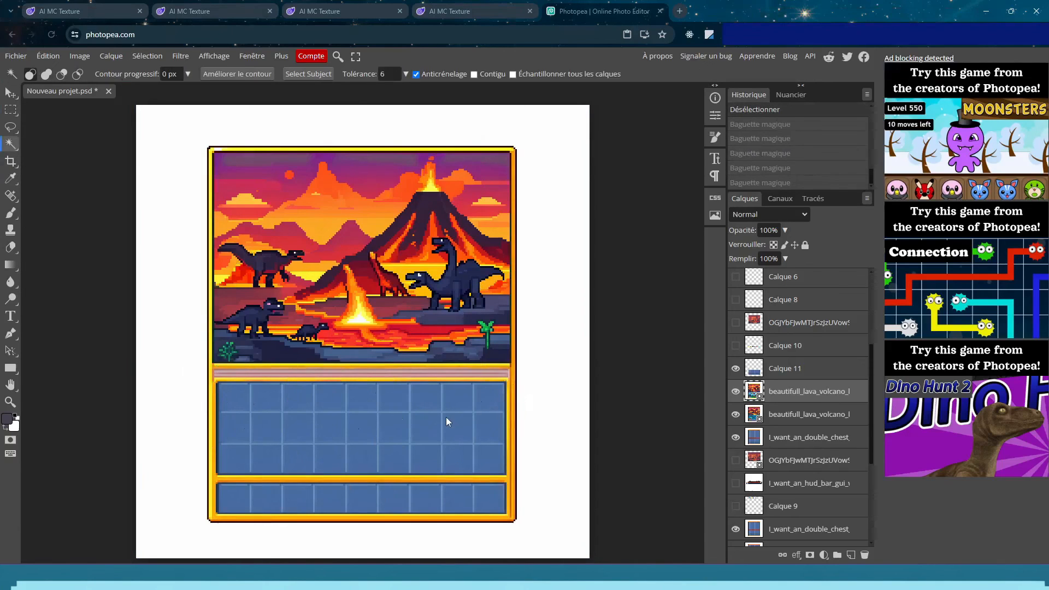
Isolate the volcano image's frame on its own layer above the image and add a Curves adjustment clipped to it
{"action": "left_click", "coordinate": [11, 110]}
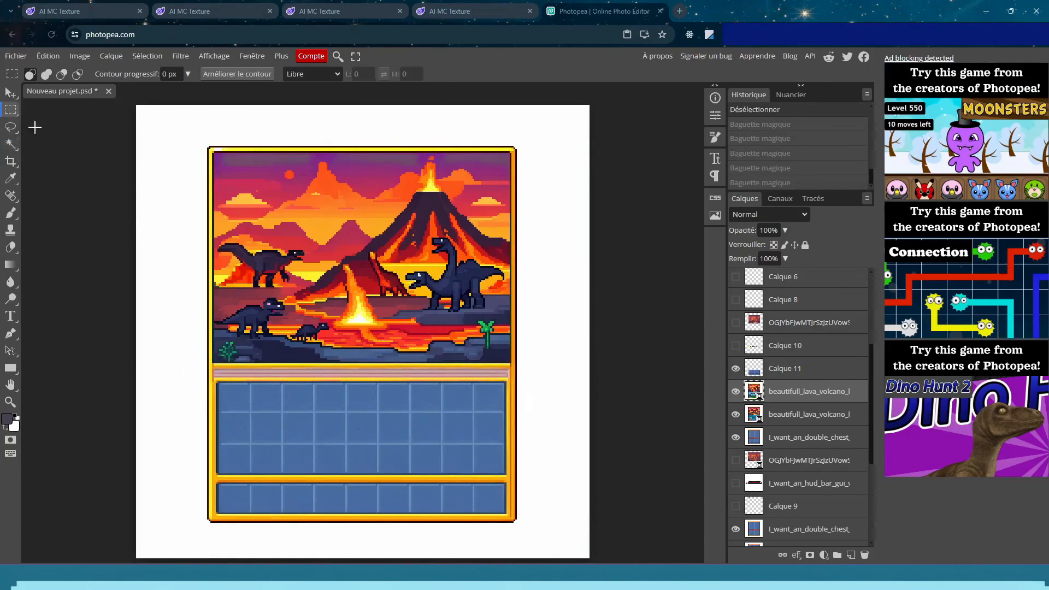
{"action": "left_click", "coordinate": [9, 400]}
{"action": "left_click", "coordinate": [117, 251]}
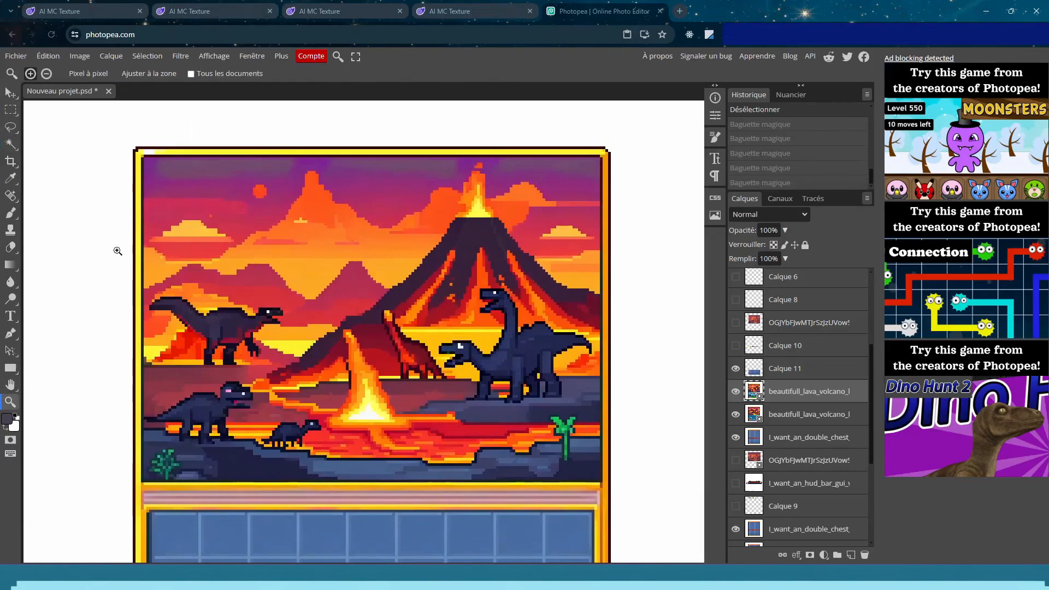
{"action": "left_click", "coordinate": [13, 109]}
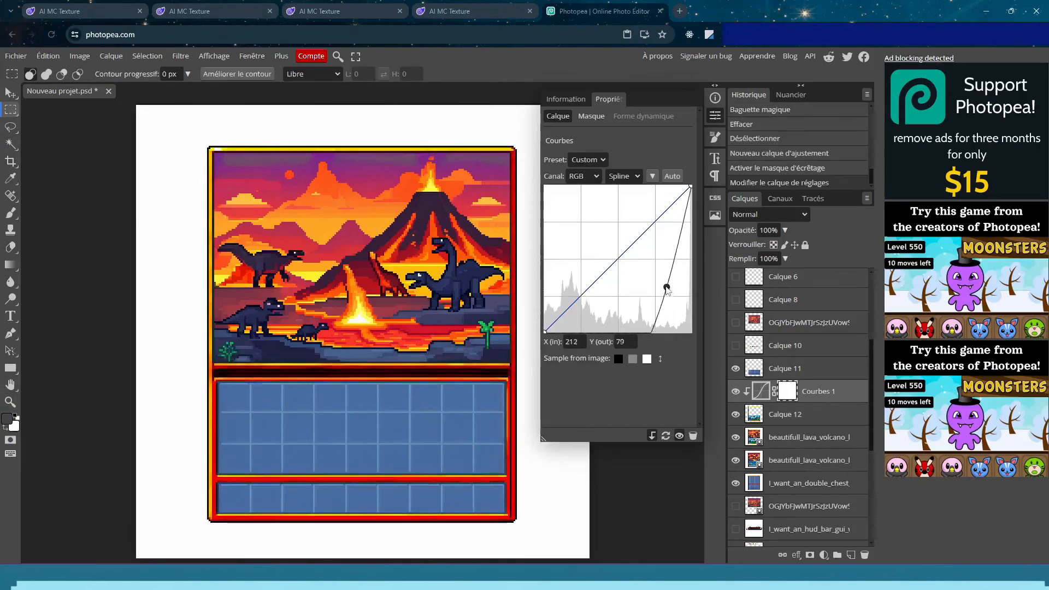
Darken the frame with a curve passing through input 155, output 28 and input 225, output 113
{"action": "left_click_drag", "start_coordinate": [667, 288], "coordinate": [681, 261]}
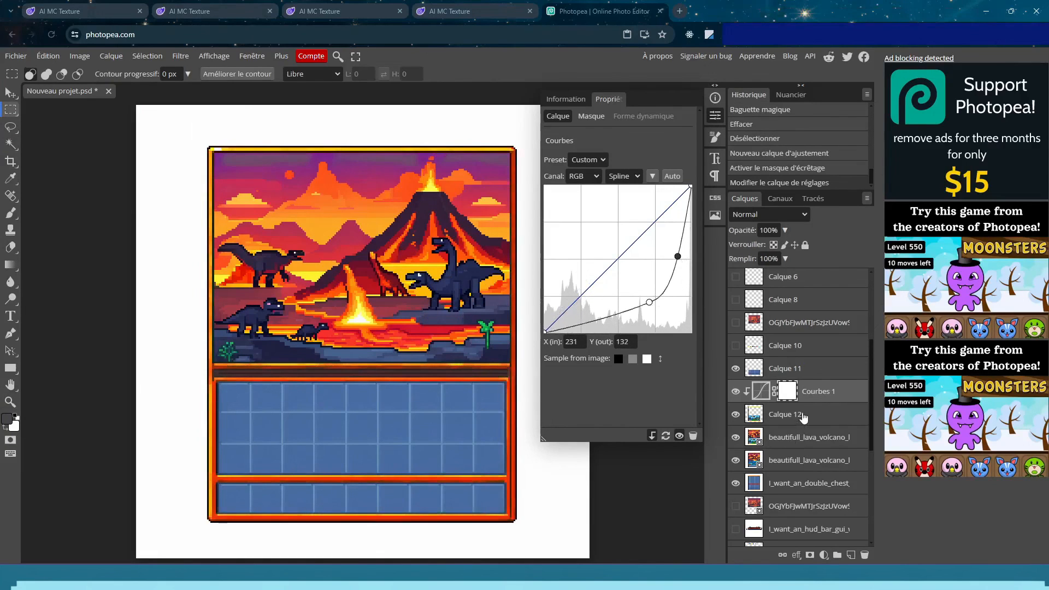
{"action": "left_click_drag", "start_coordinate": [651, 306], "coordinate": [628, 318]}
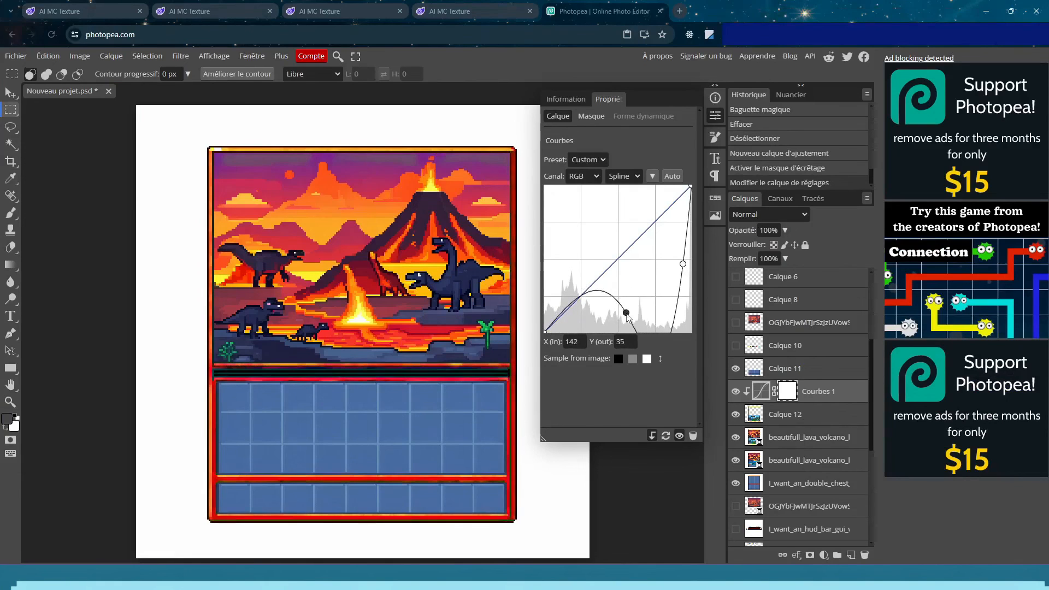
{"action": "left_click_drag", "start_coordinate": [684, 264], "coordinate": [674, 267]}
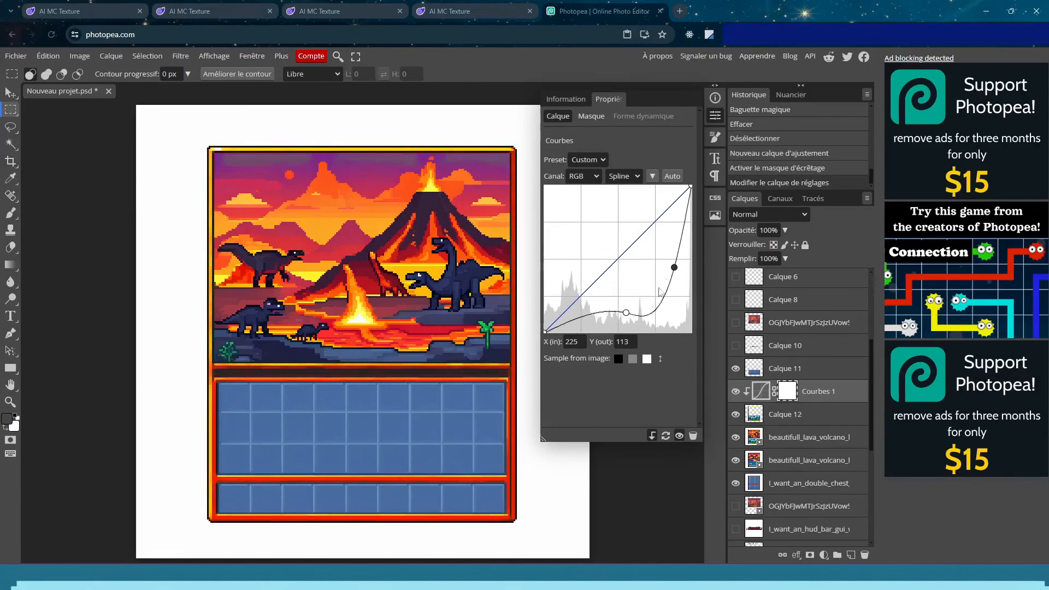
{"action": "left_click_drag", "start_coordinate": [626, 314], "coordinate": [634, 318]}
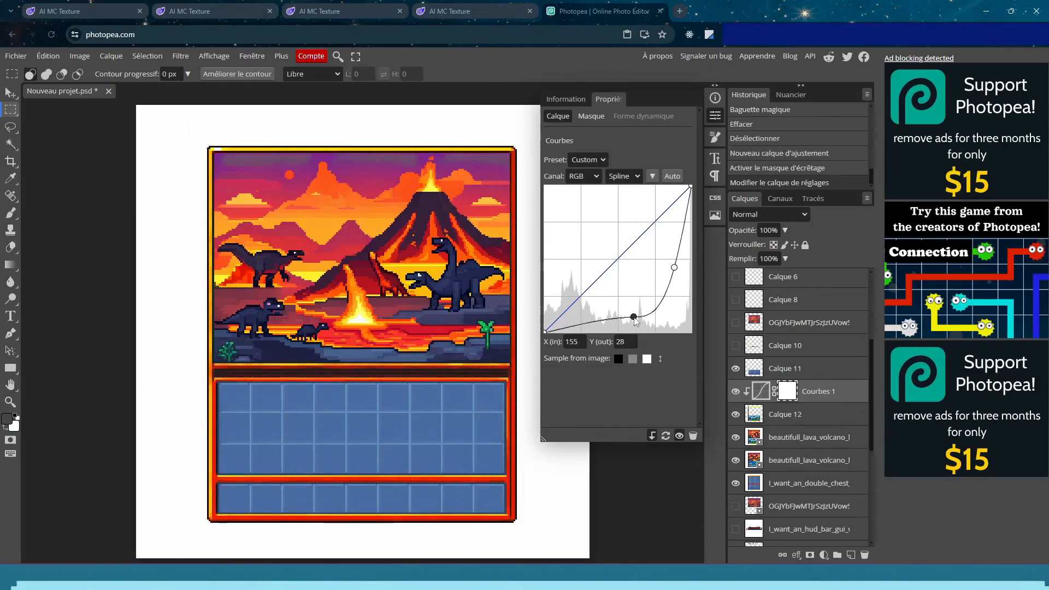
Add a Hue/Saturation adjustment clipped to the frame layer, with hue -45 and saturation -27
{"action": "left_click", "coordinate": [814, 417]}
{"action": "right_click", "coordinate": [809, 417]}
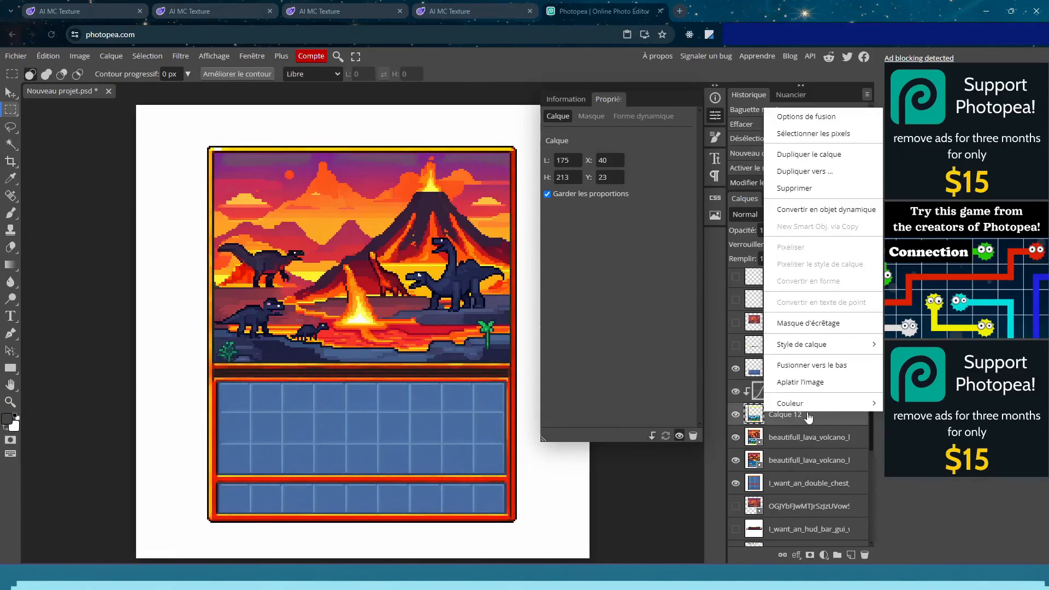
{"action": "left_click", "coordinate": [824, 556]}
{"action": "left_click", "coordinate": [822, 344]}
{"action": "left_click", "coordinate": [782, 403], "text": "alt"}
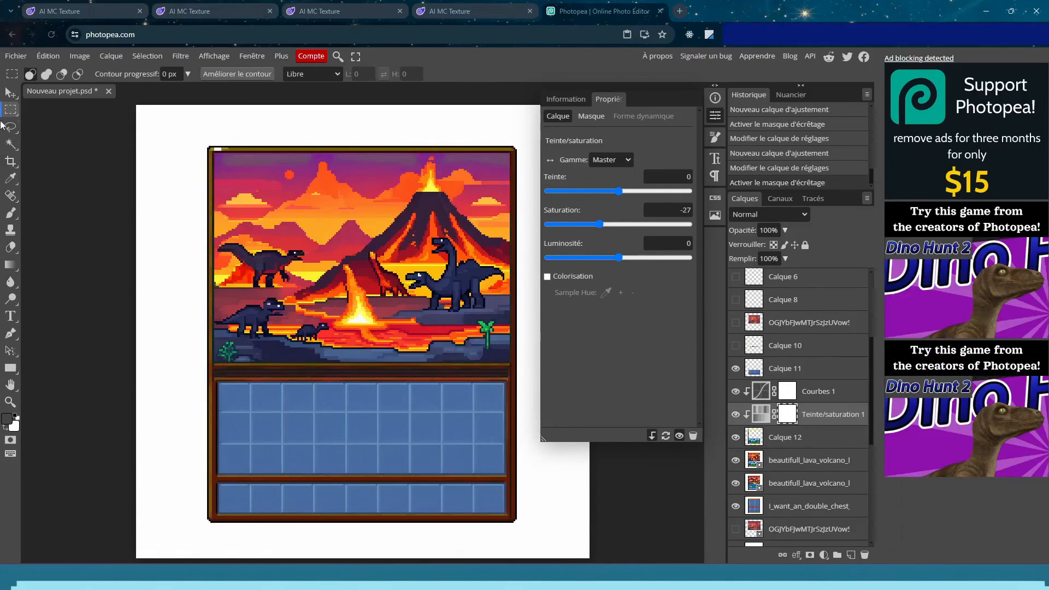
{"action": "left_click", "coordinate": [160, 165]}
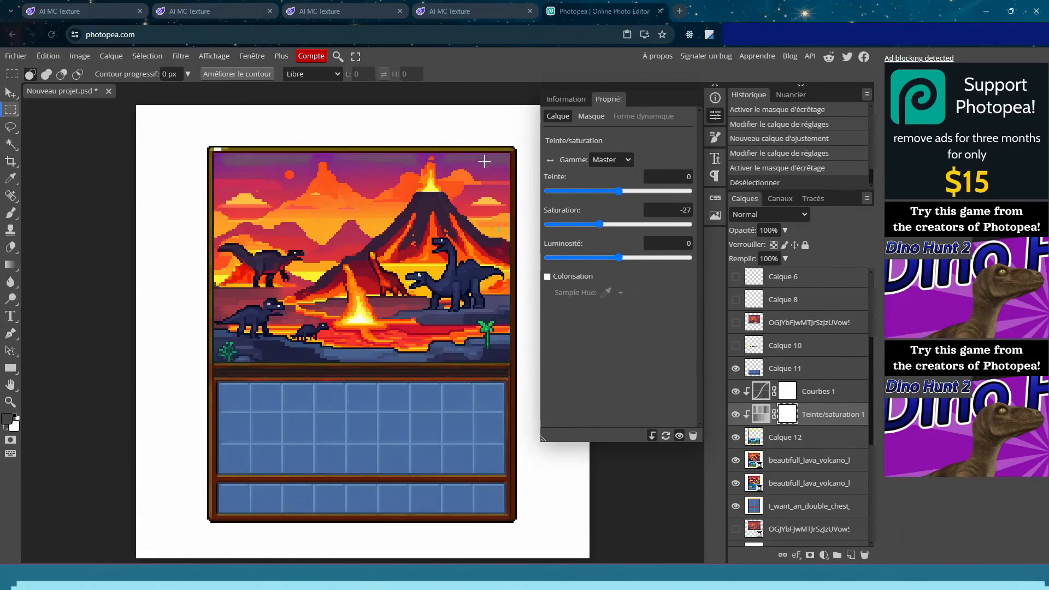
{"action": "left_click_drag", "start_coordinate": [495, 146], "coordinate": [519, 128]}
{"action": "left_click", "coordinate": [465, 154]}
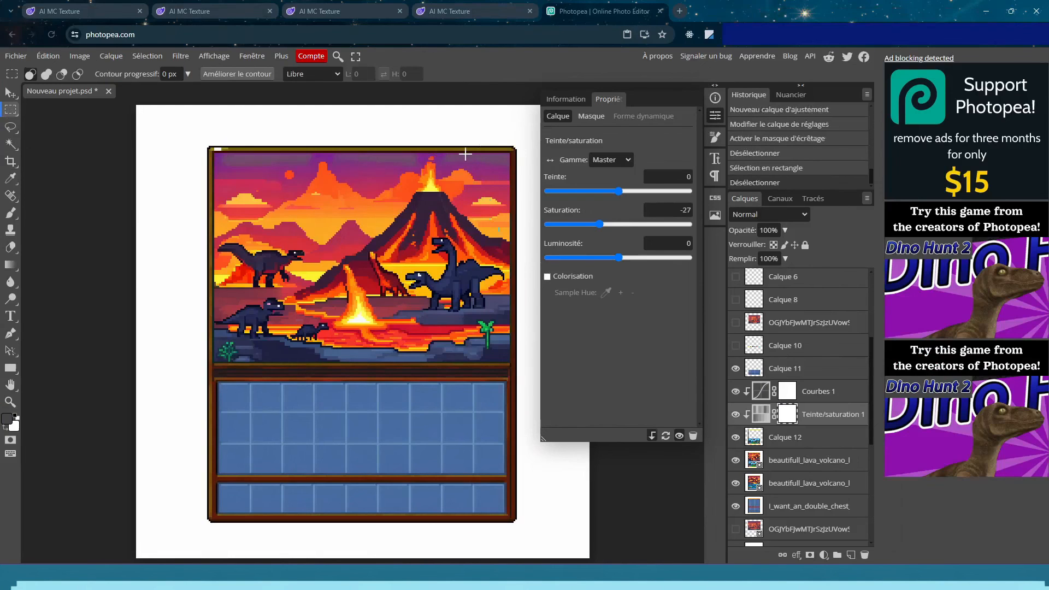
{"action": "left_click", "coordinate": [601, 191]}
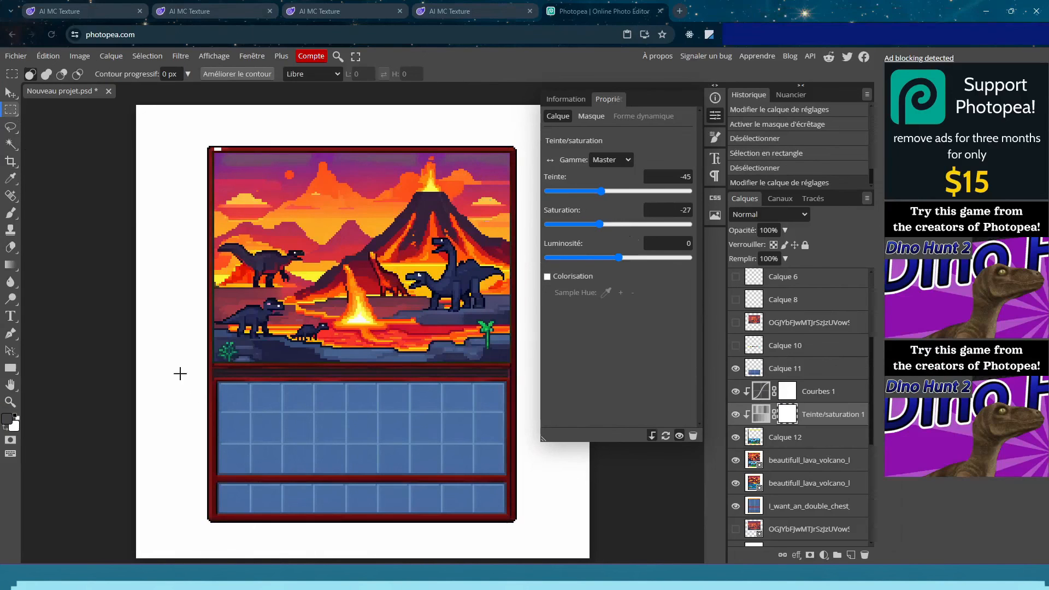
On the frame layer, paint the selected band between the landscape and the slot grid with a plain yellow sampled from the original frame
{"action": "left_click_drag", "start_coordinate": [213, 366], "coordinate": [503, 374]}
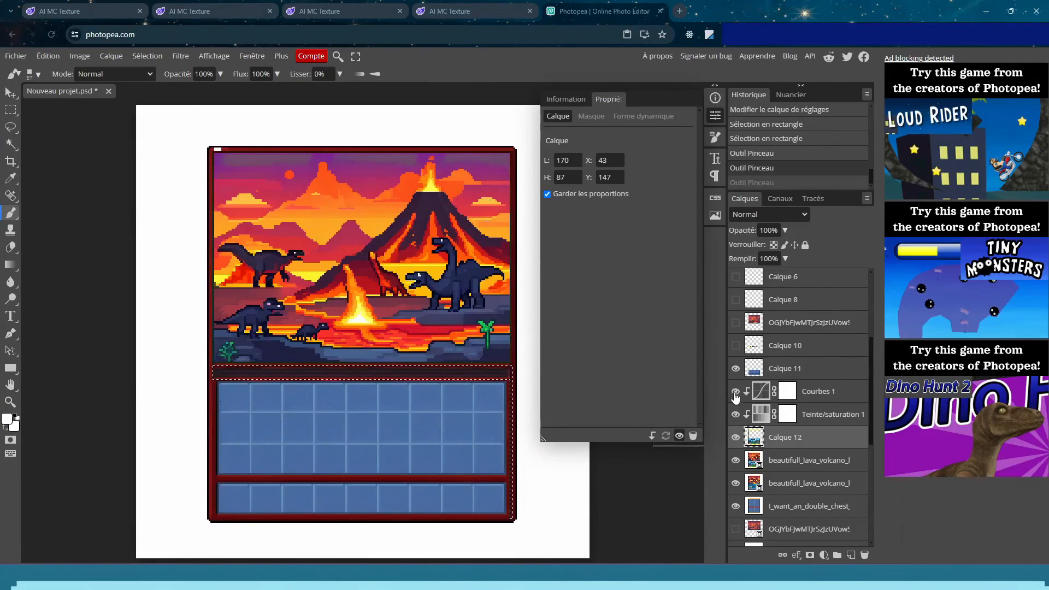
{"action": "left_click", "coordinate": [735, 392]}
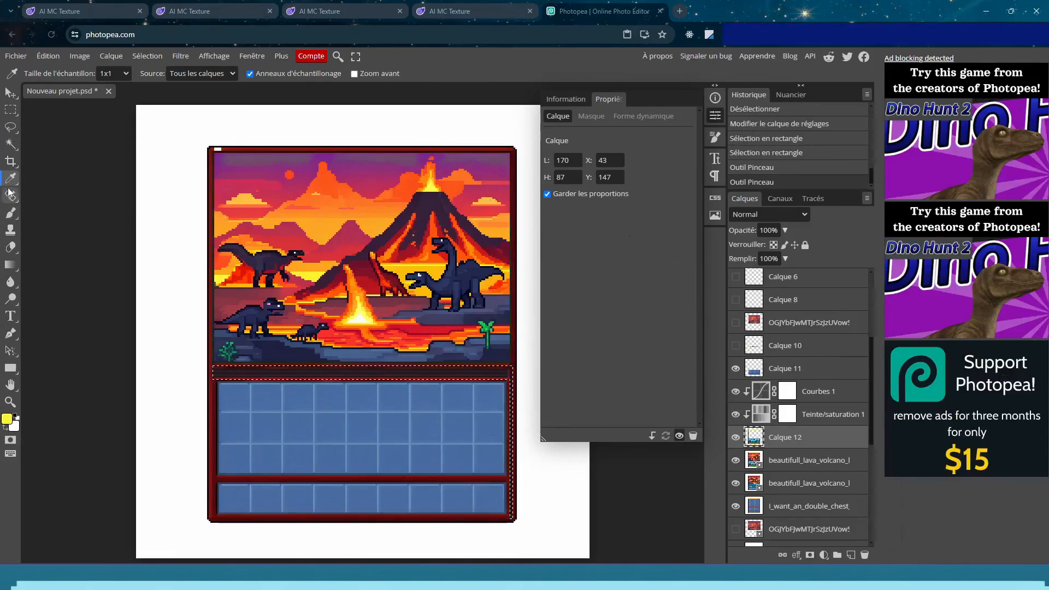
{"action": "left_click", "coordinate": [11, 213]}
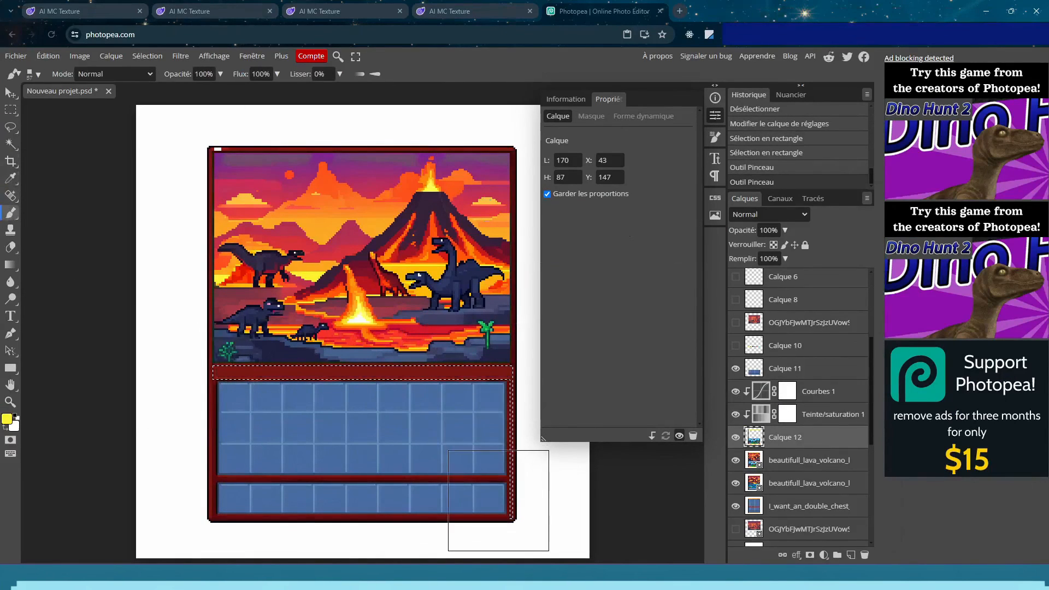
{"action": "left_click", "coordinate": [10, 109]}
{"action": "left_click", "coordinate": [110, 176]}
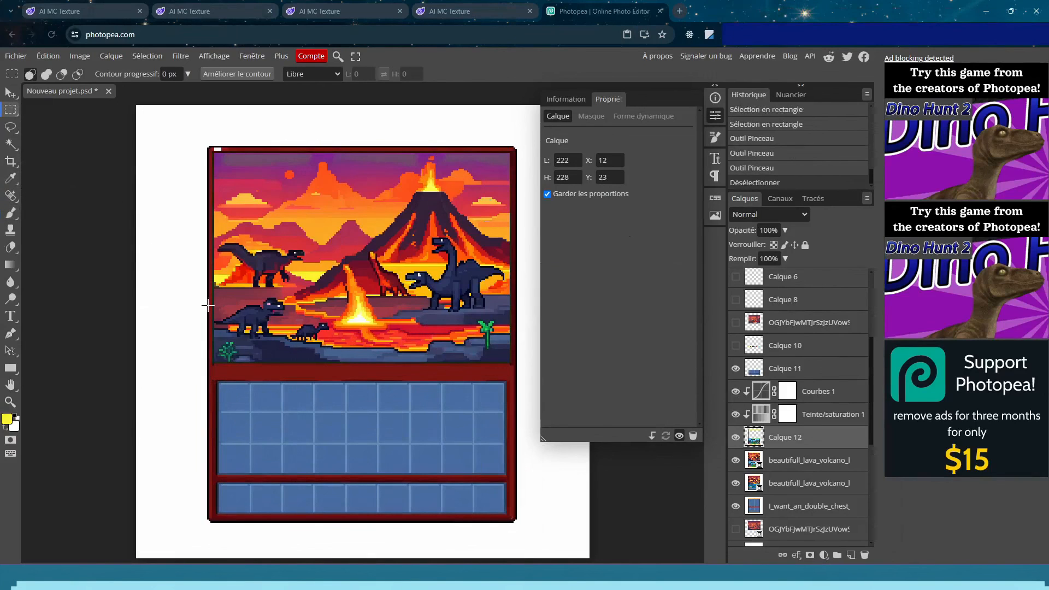
Select a 166 by 3 px strip just above the slot grid, paint it with the sampled yellow, and deselect it
{"action": "left_click", "coordinate": [237, 386]}
{"action": "left_click", "coordinate": [292, 386]}
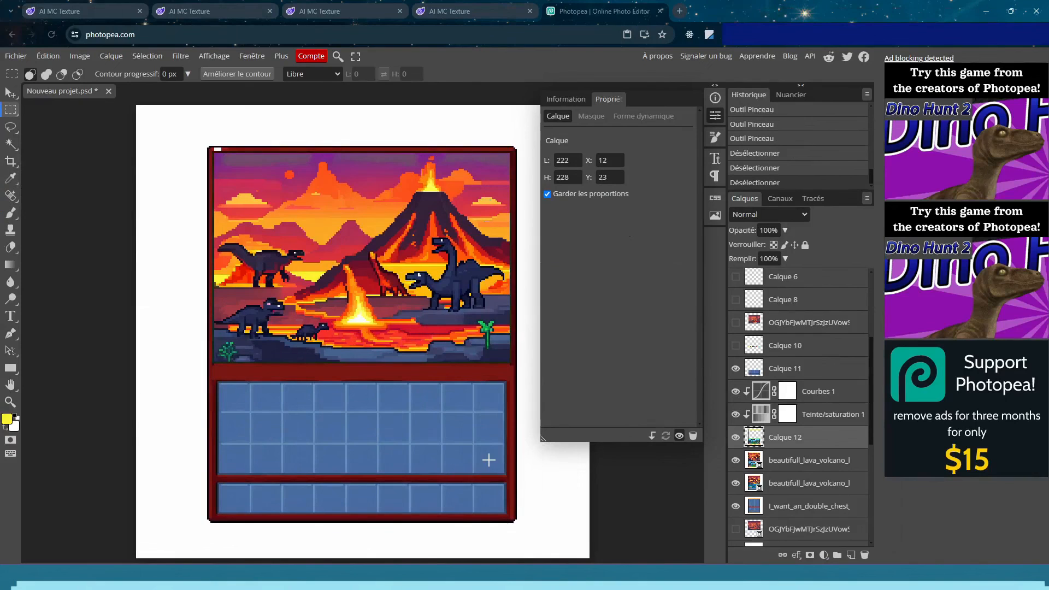
{"action": "left_click_drag", "start_coordinate": [215, 377], "coordinate": [510, 381]}
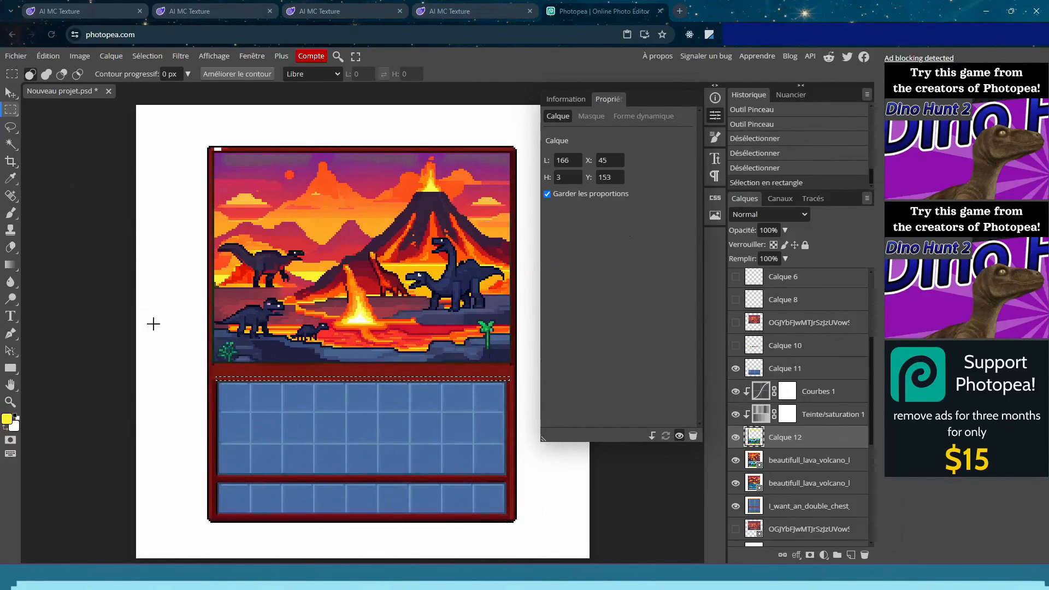
{"action": "left_click", "coordinate": [10, 178]}
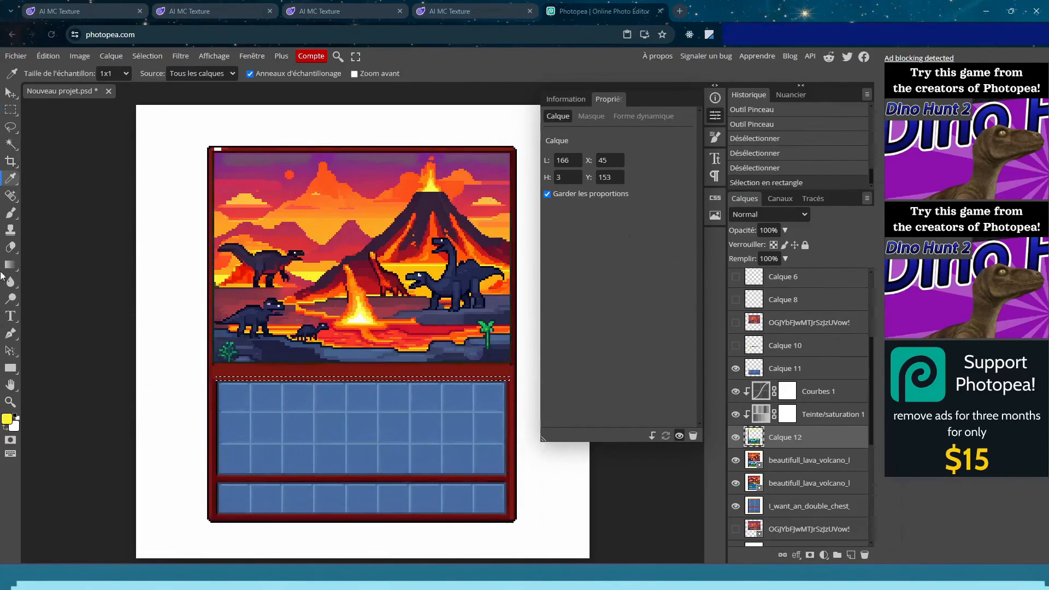
{"action": "left_click", "coordinate": [10, 213]}
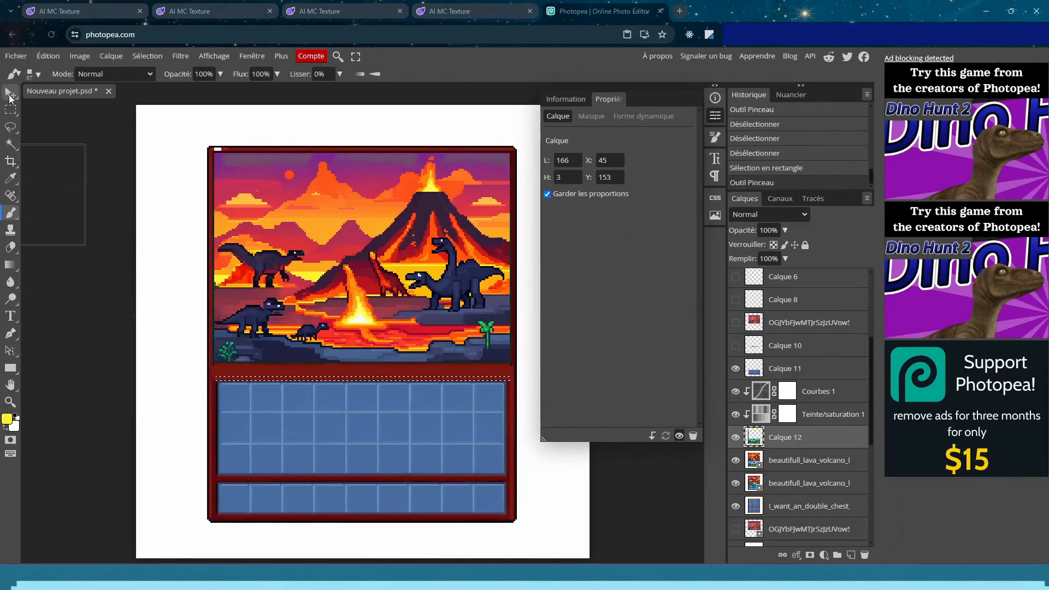
{"action": "left_click", "coordinate": [10, 109]}
{"action": "left_click", "coordinate": [119, 186]}
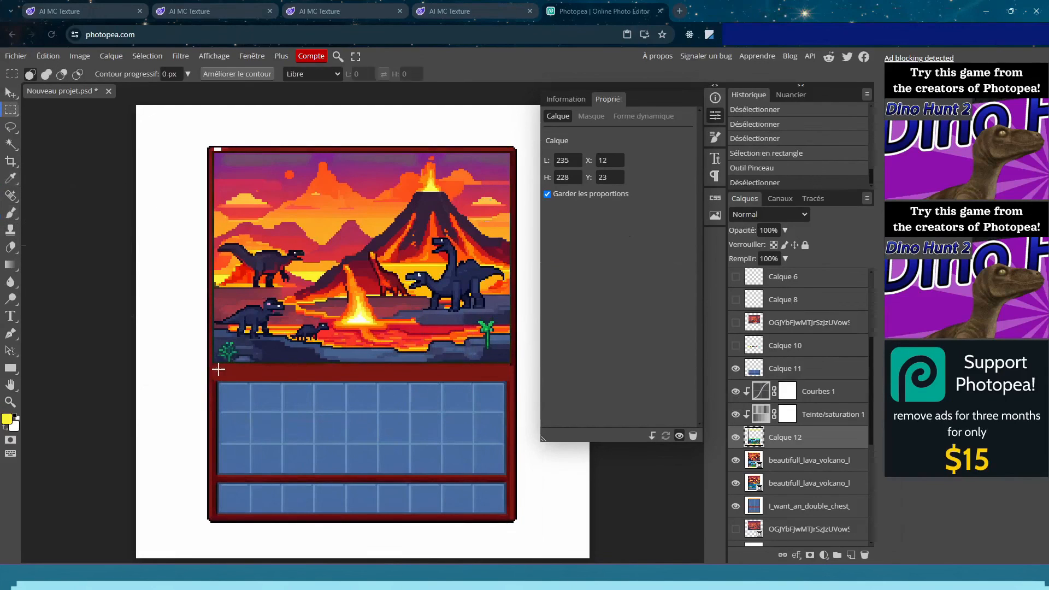
Paint the narrow frame strip along the left side of the slot grid and hotbar with the same yellow and deselect it
{"action": "left_click_drag", "start_coordinate": [217, 381], "coordinate": [211, 517]}
{"action": "left_click", "coordinate": [10, 213]}
{"action": "left_click_drag", "start_coordinate": [222, 396], "coordinate": [207, 507]}
{"action": "left_click", "coordinate": [8, 113]}
{"action": "key", "text": "ctrl+d"}
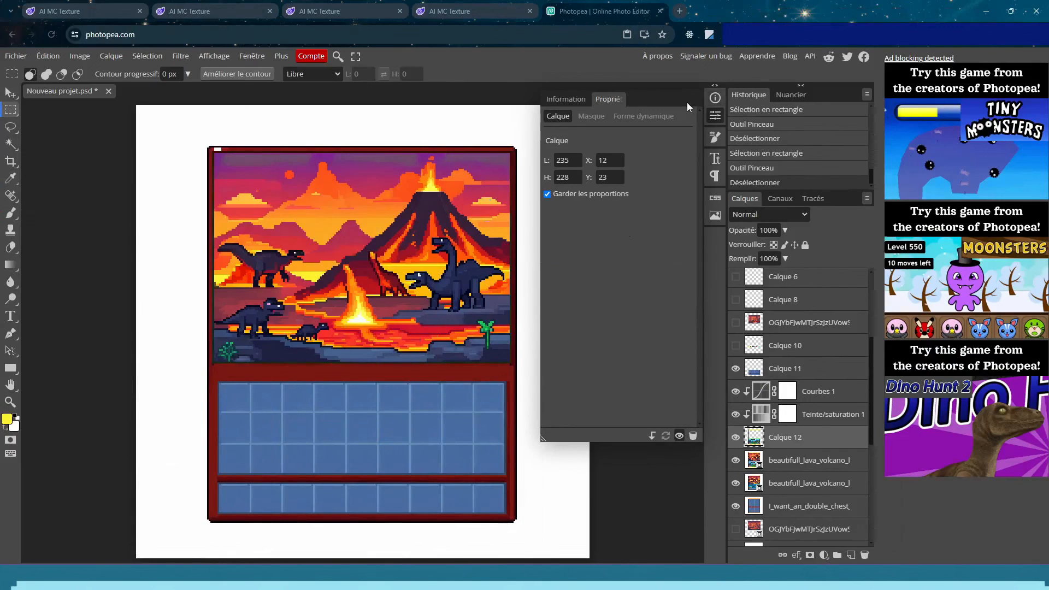
{"action": "left_click", "coordinate": [716, 89]}
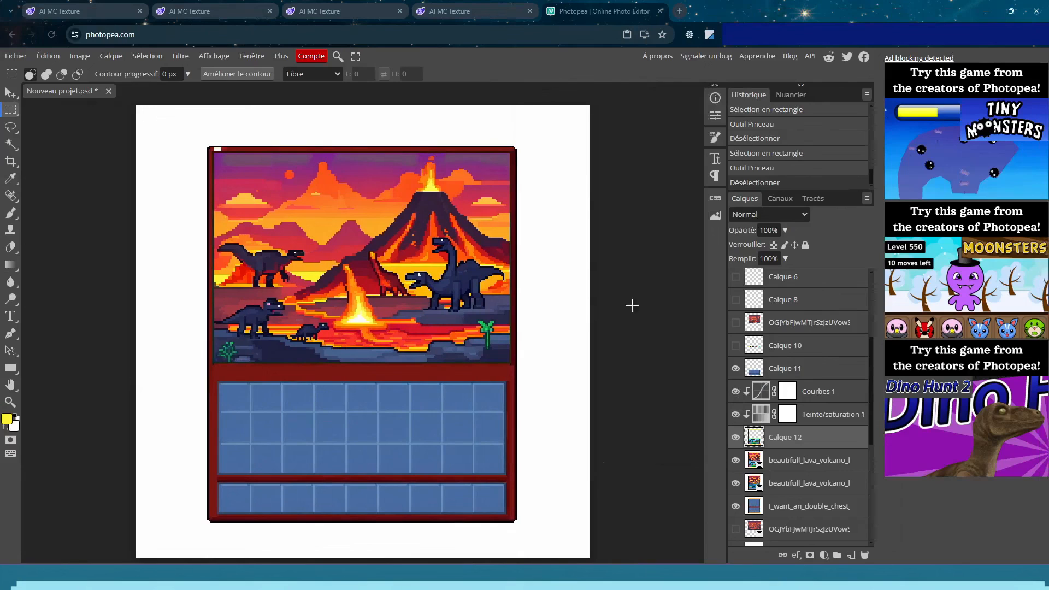
{"action": "right_click", "coordinate": [778, 436]}
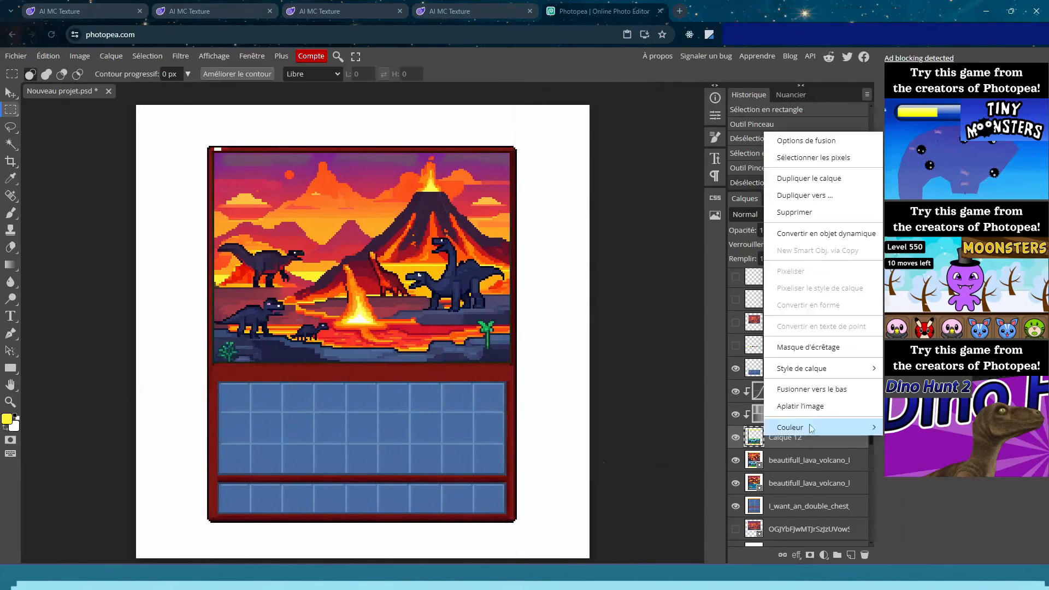
{"action": "key", "text": "Escape"}
{"action": "left_click", "coordinate": [791, 389], "text": "shift"}
{"action": "right_click", "coordinate": [793, 388]}
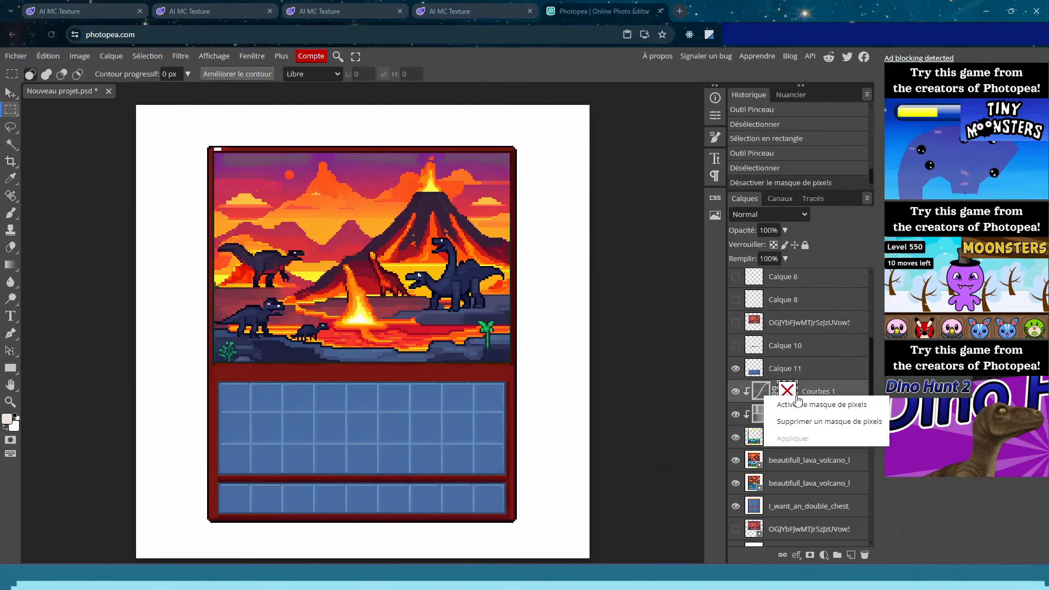
{"action": "left_click", "coordinate": [793, 387]}
{"action": "right_click", "coordinate": [791, 392]}
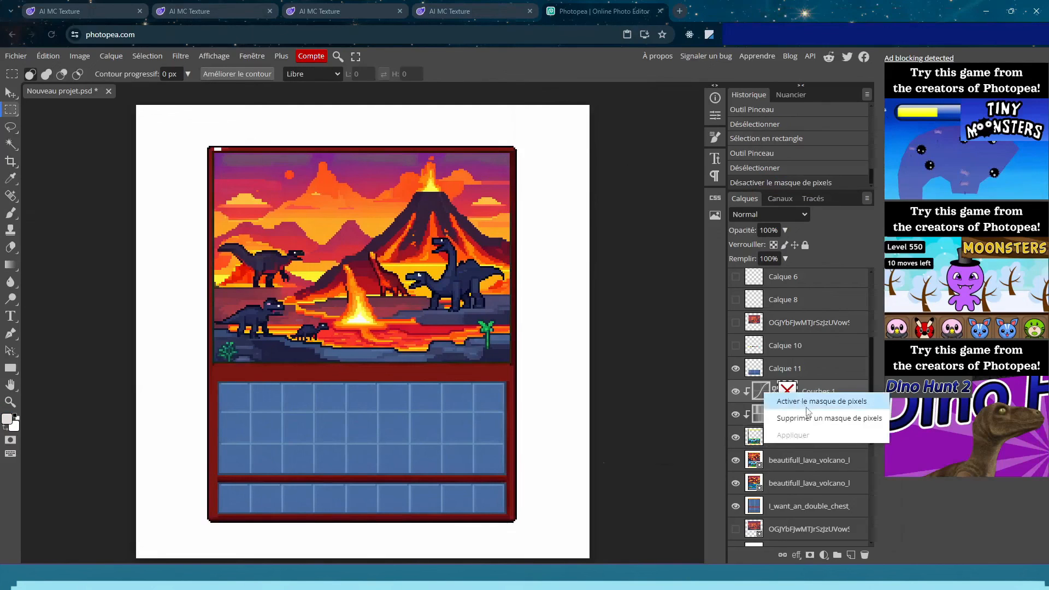
{"action": "left_click", "coordinate": [822, 401]}
Merge the frame layer with its clipped Curves and Hue/Saturation adjustments into a single layer
{"action": "right_click", "coordinate": [776, 440]}
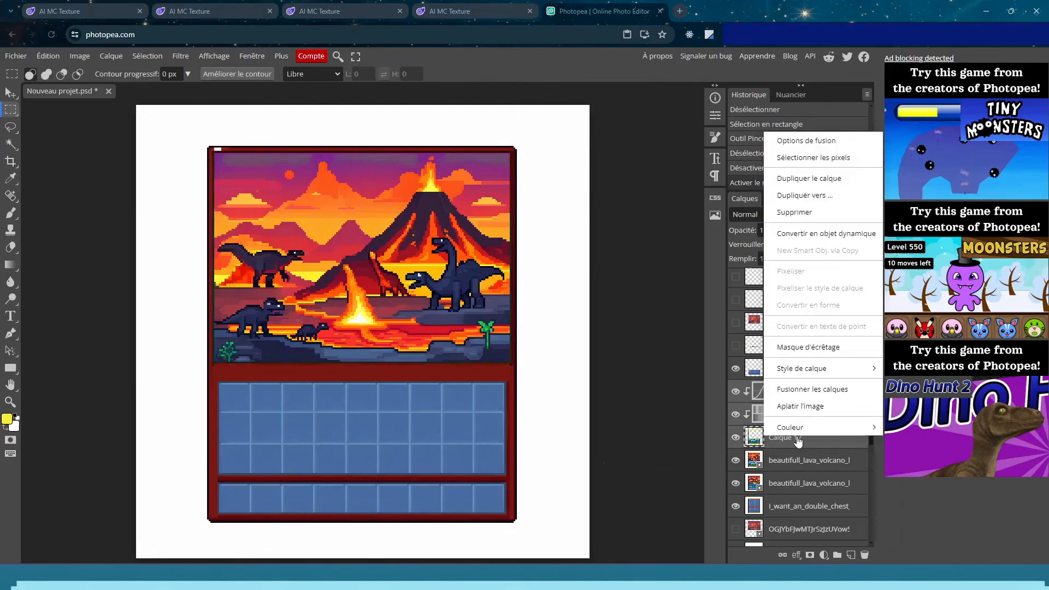
{"action": "left_click", "coordinate": [823, 390]}
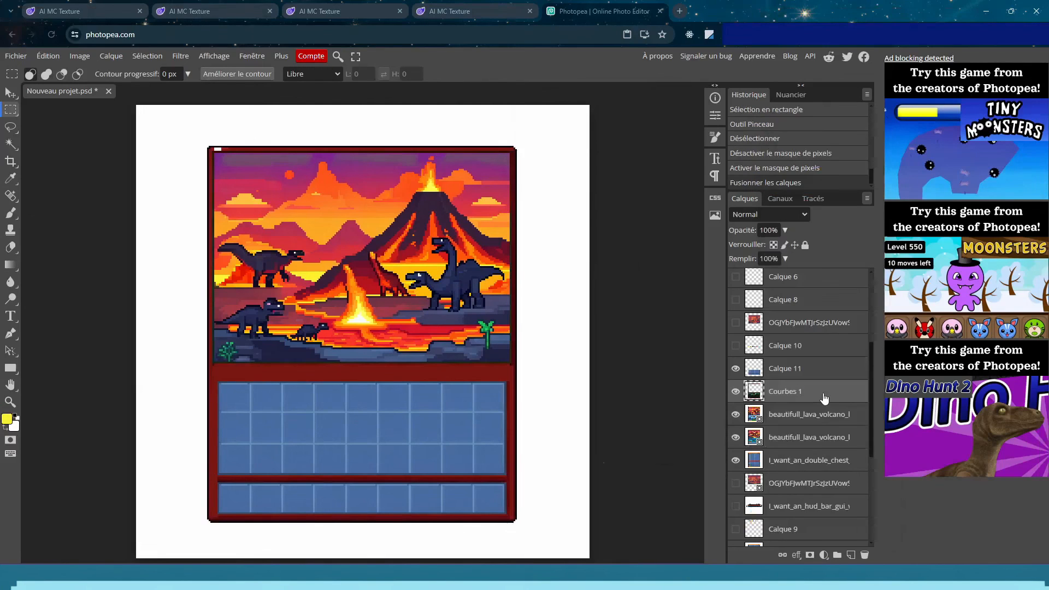
Duplicate the merged frame layer and add 20% Gaussian noise to the copy, leaving monochrome off
{"action": "right_click", "coordinate": [794, 395]}
{"action": "left_click", "coordinate": [808, 134]}
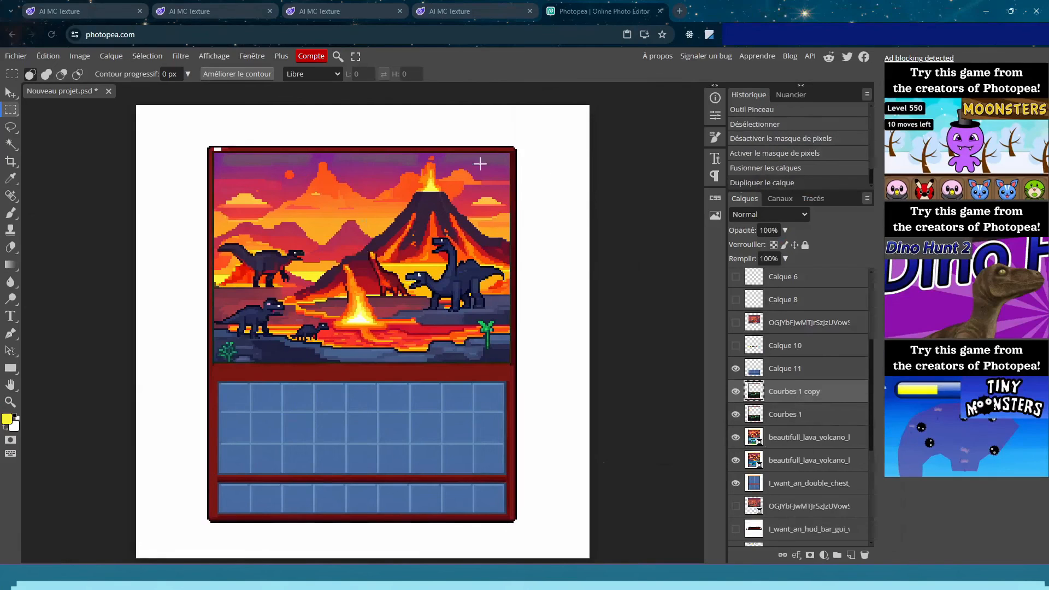
{"action": "left_click", "coordinate": [180, 55]}
{"action": "mouse_move", "coordinate": [244, 259]}
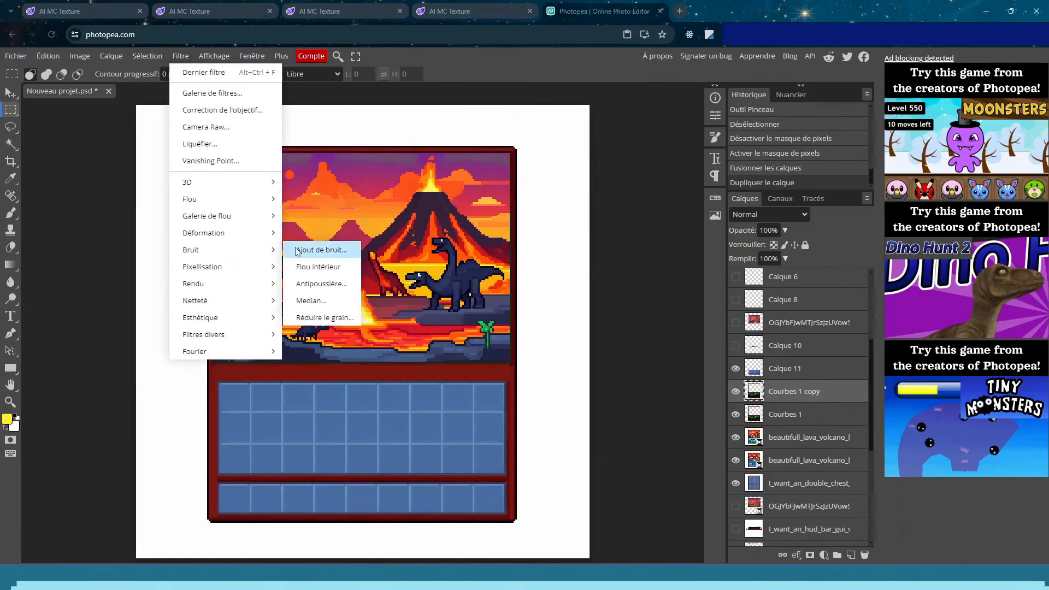
{"action": "left_click", "coordinate": [309, 246]}
{"action": "left_click", "coordinate": [152, 195]}
{"action": "left_click", "coordinate": [149, 216]}
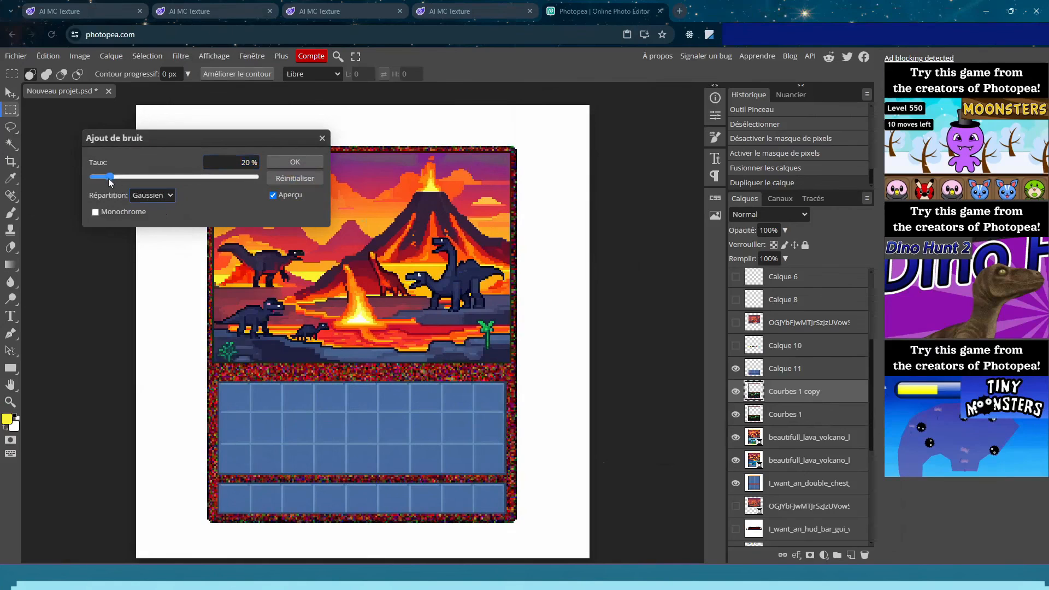
{"action": "left_click", "coordinate": [287, 162]}
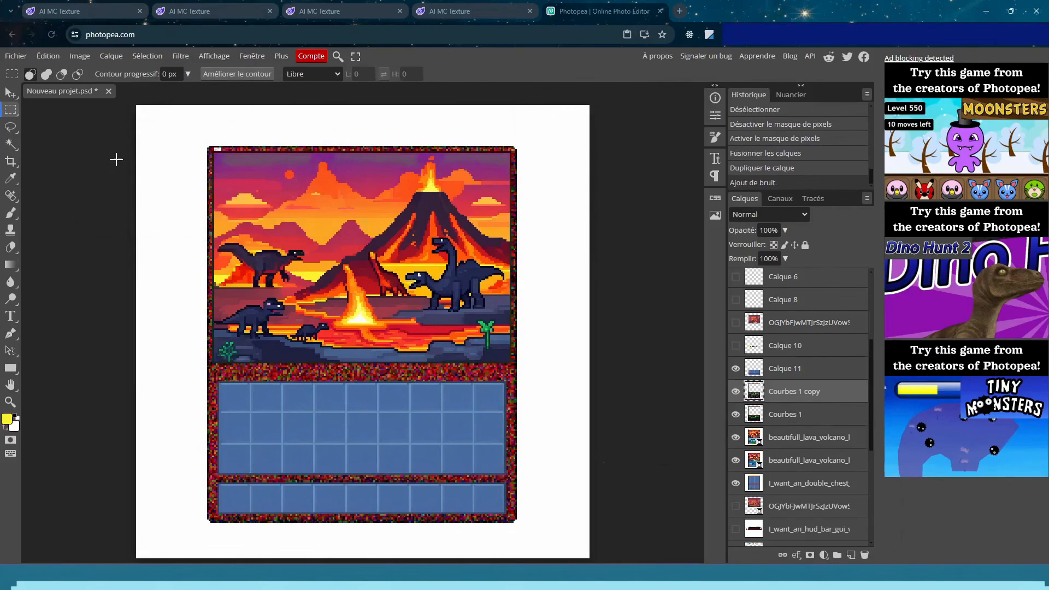
Export the composite with the noisy frame as a PNG and upload it to the Pixel GPT reference images
{"action": "left_click", "coordinate": [16, 56]}
{"action": "mouse_move", "coordinate": [77, 213]}
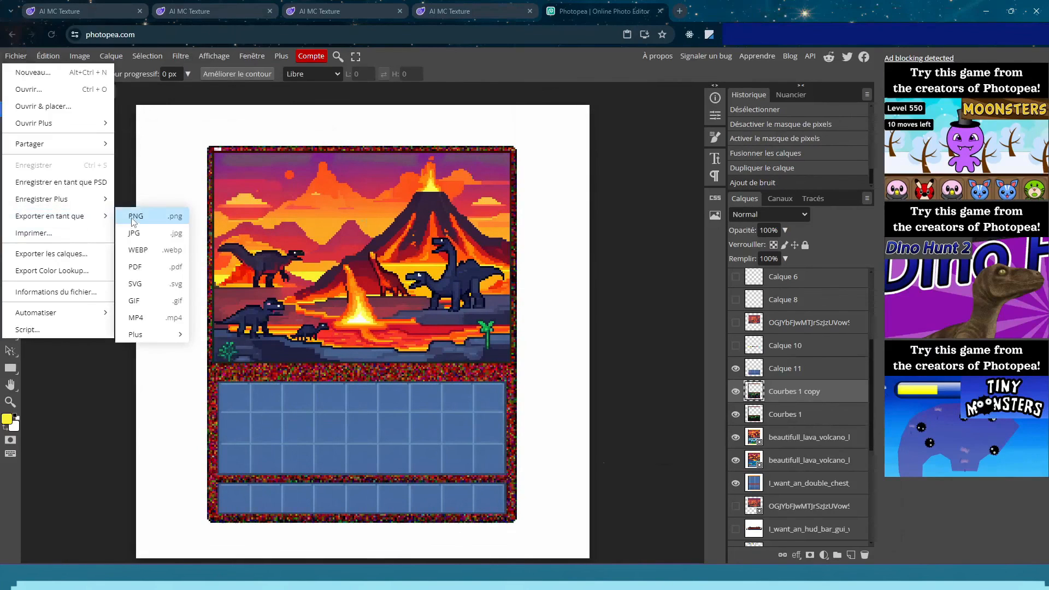
{"action": "left_click", "coordinate": [129, 212]}
{"action": "left_click", "coordinate": [410, 307]}
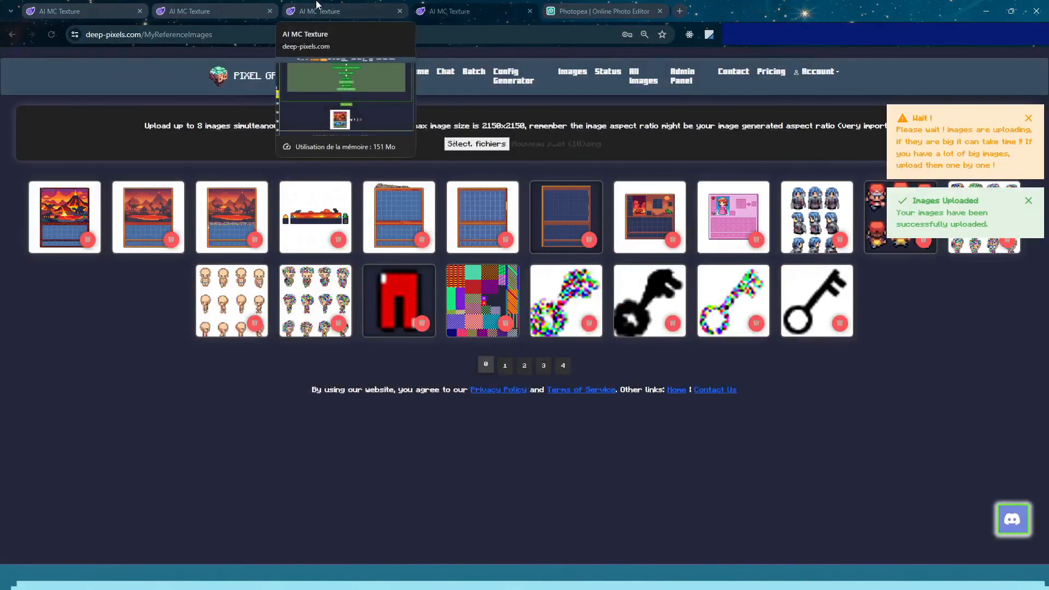
{"action": "left_click", "coordinate": [593, 9]}
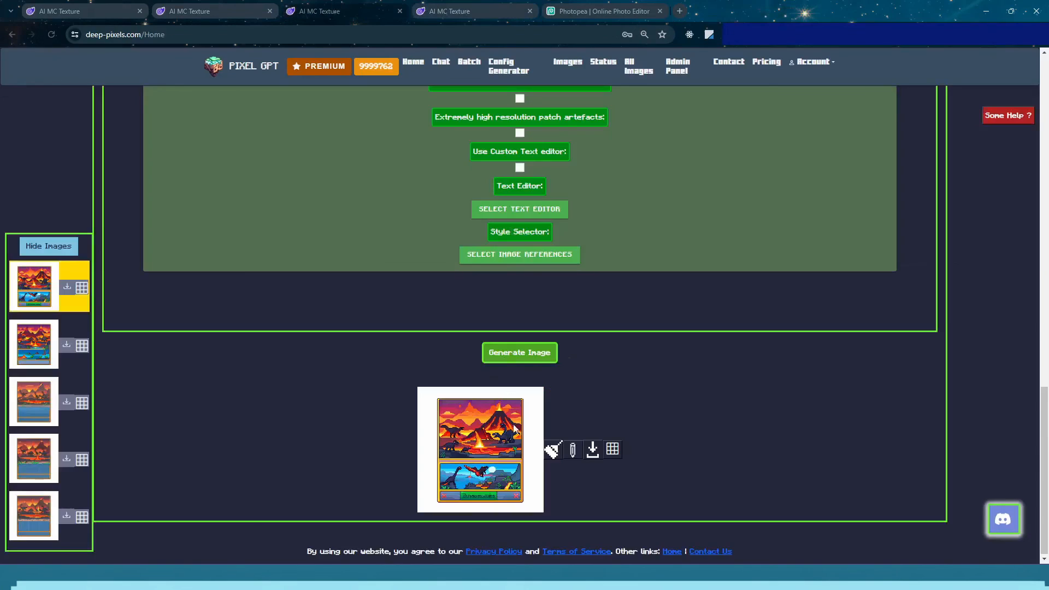
Raise the Image Strength of the reference images to about 70% of its range, apply the selections and generate a new image
{"action": "left_click", "coordinate": [505, 256]}
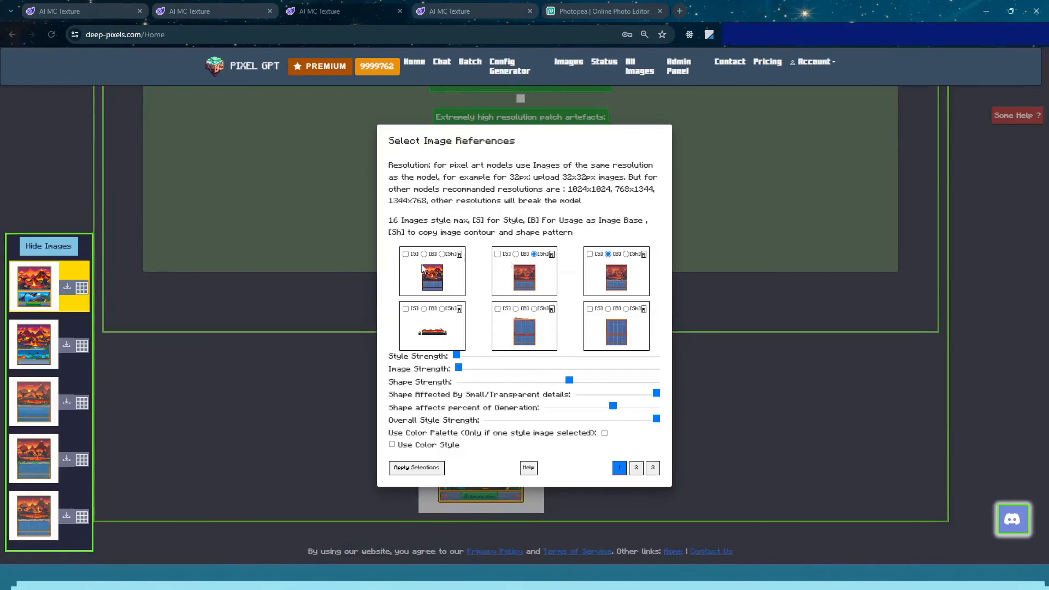
{"action": "left_click_drag", "start_coordinate": [465, 371], "coordinate": [602, 370]}
{"action": "left_click", "coordinate": [417, 468]}
{"action": "left_click", "coordinate": [514, 362]}
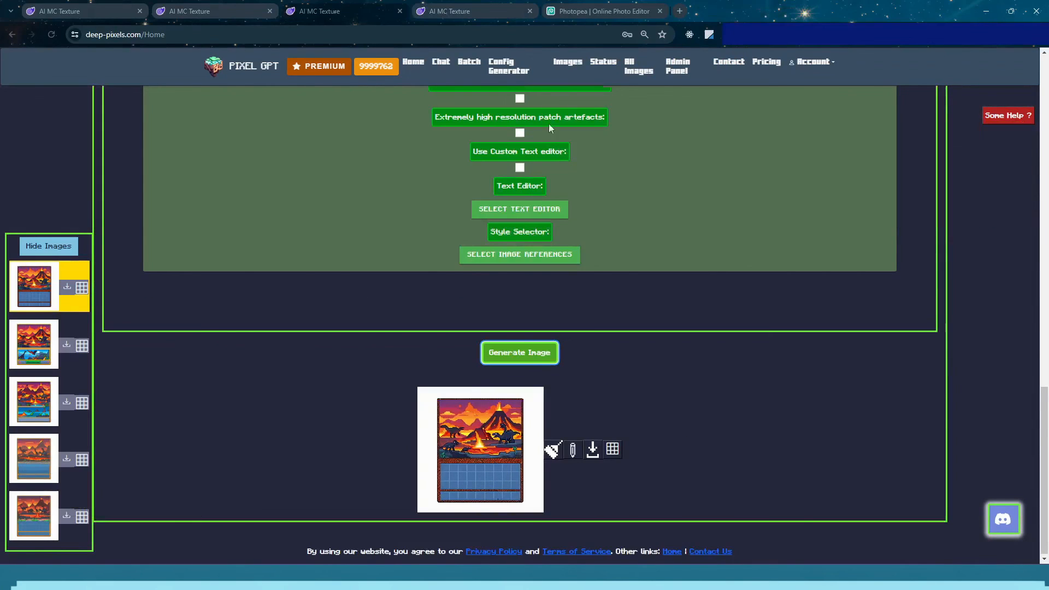
Switch to Photopea, hide the noisy frame copy and export the composite with the plain red frame as a PNG
{"action": "left_click", "coordinate": [603, 7]}
{"action": "left_click", "coordinate": [16, 55]}
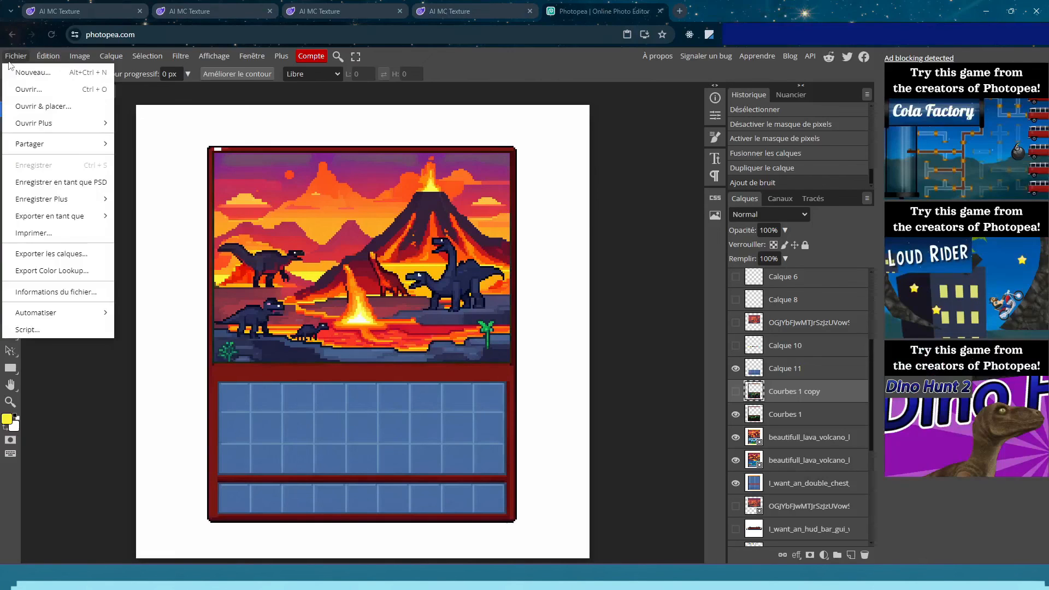
{"action": "mouse_move", "coordinate": [82, 215]}
{"action": "left_click", "coordinate": [134, 217]}
{"action": "left_click", "coordinate": [396, 305]}
Upload the newly exported plain-frame PNG to the Pixel GPT reference images and return to the image generator
{"action": "left_click", "coordinate": [520, 8]}
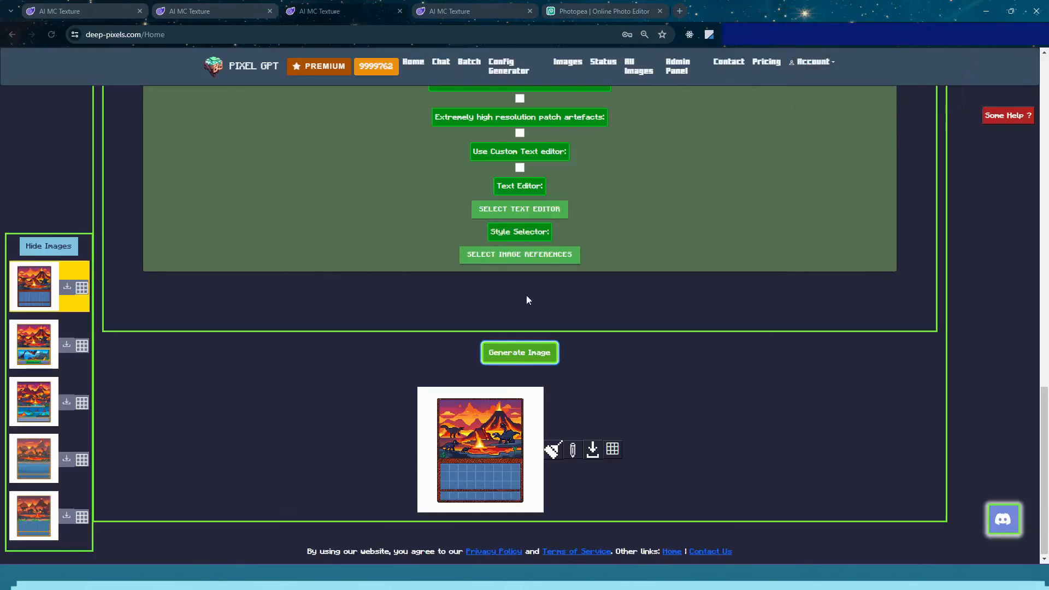
{"action": "left_click", "coordinate": [518, 255]}
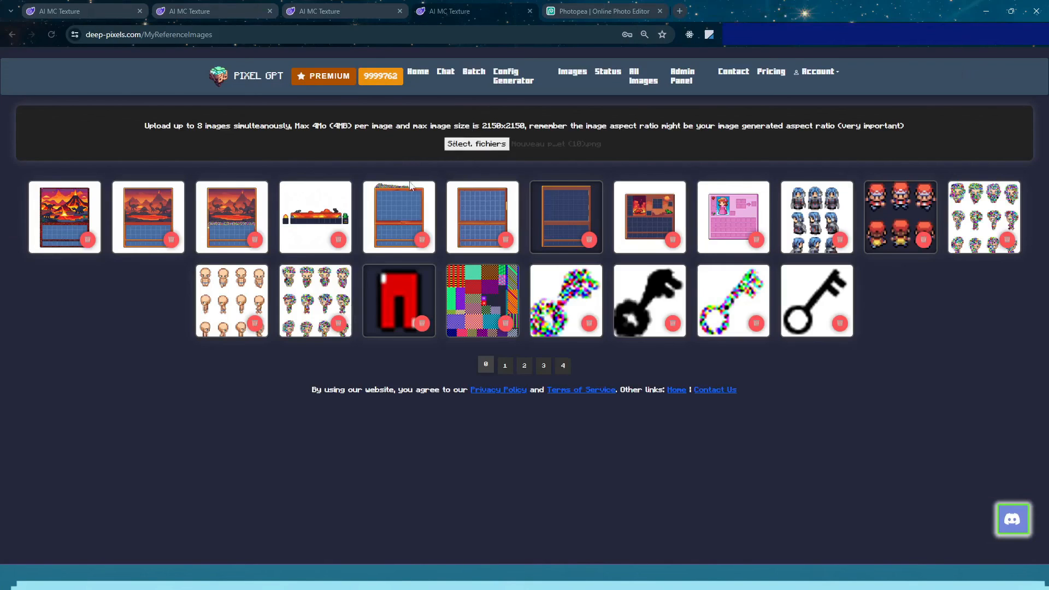
{"action": "left_click", "coordinate": [485, 150]}
{"action": "double_click", "coordinate": [224, 94]}
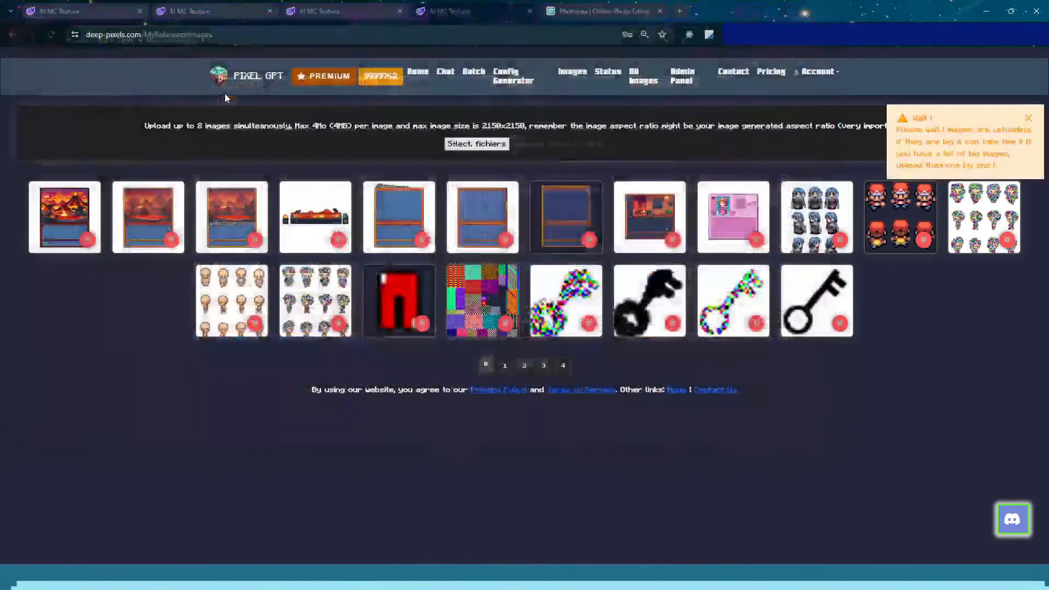
{"action": "left_click", "coordinate": [375, 5]}
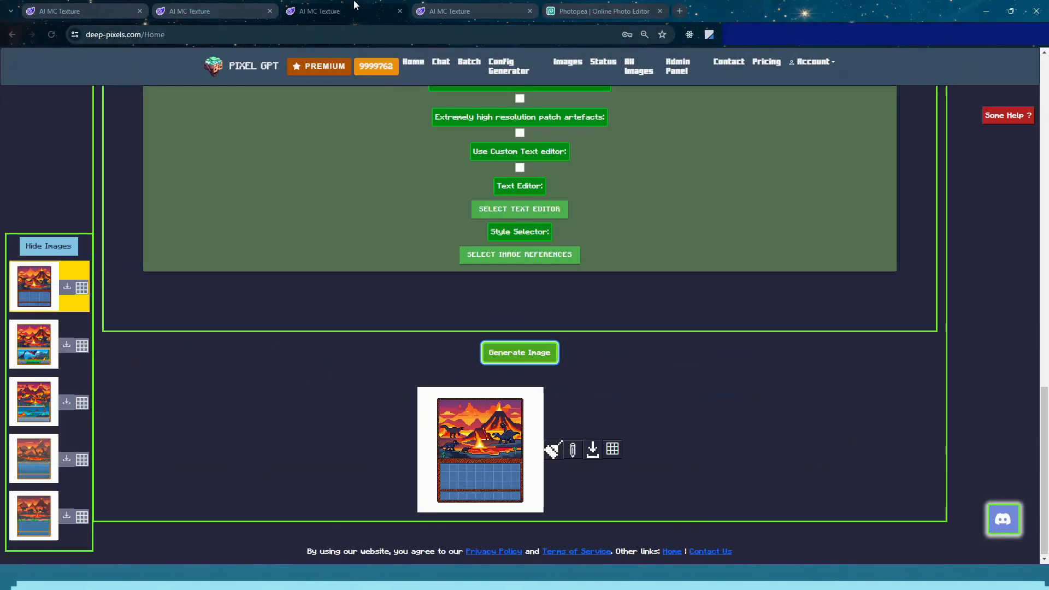
Update and apply the image reference selections for the plain-frame composite, and generate another image from them
{"action": "left_click", "coordinate": [521, 255]}
{"action": "left_click", "coordinate": [422, 470]}
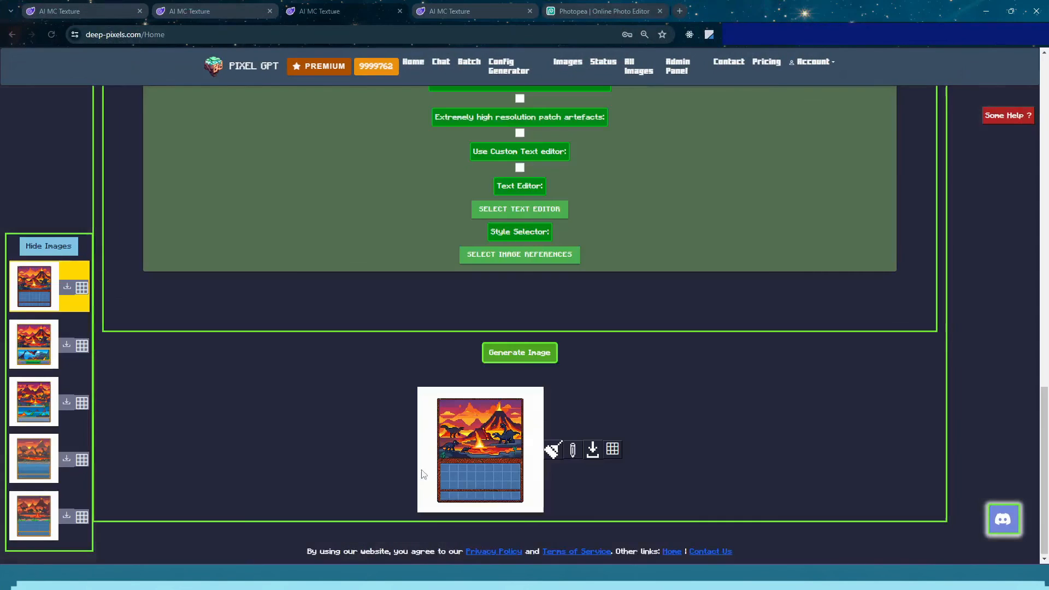
{"action": "left_click", "coordinate": [548, 363]}
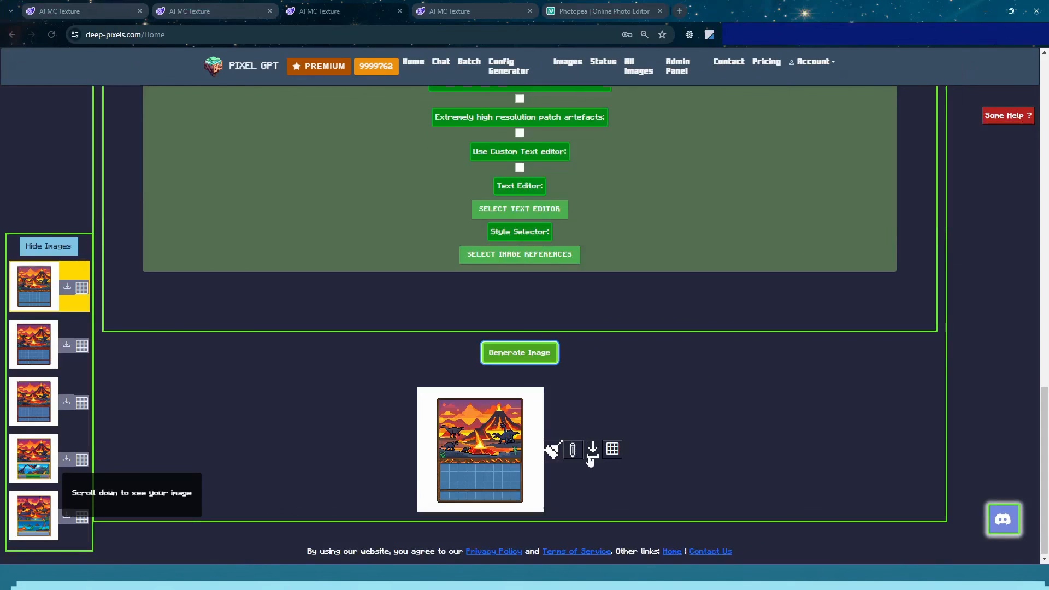
Download the generated volcano GUI with dinosaurs and inspect it at full-window size in the image viewer
{"action": "left_click", "coordinate": [593, 455]}
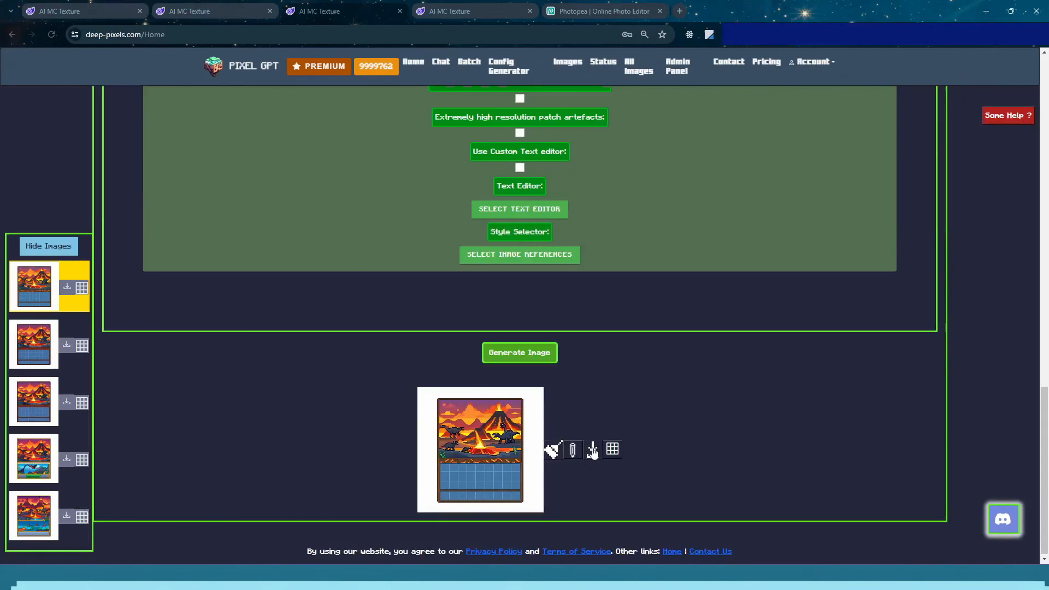
{"action": "left_click", "coordinate": [855, 83]}
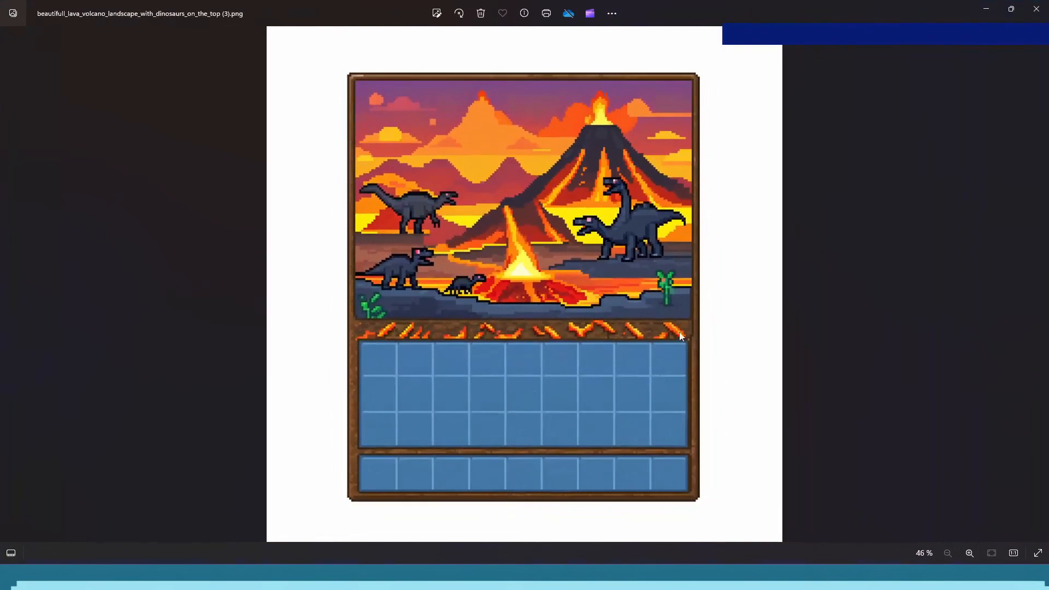
{"action": "left_click", "coordinate": [1038, 7]}
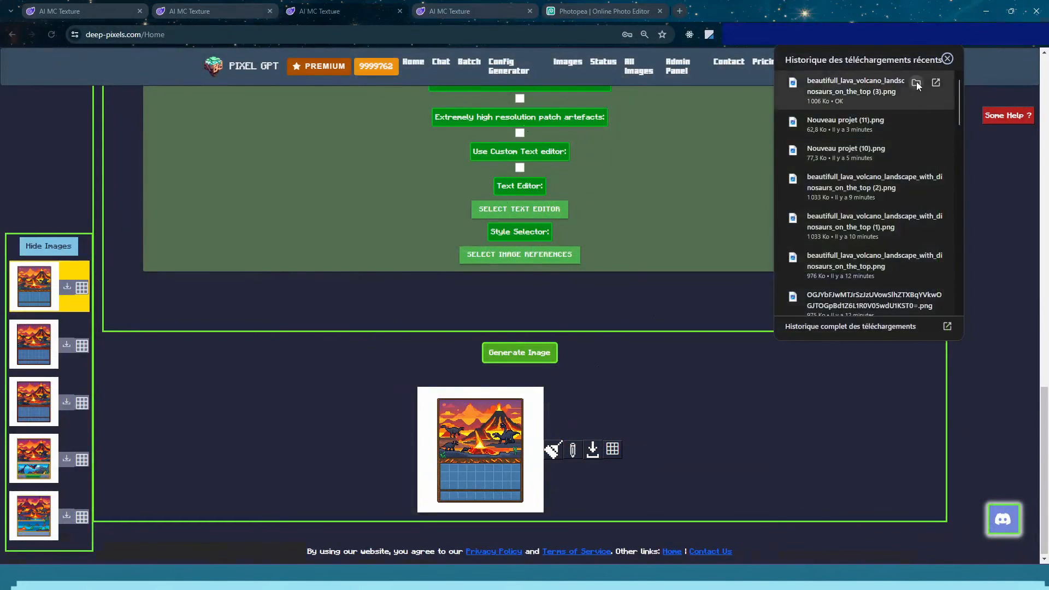
Open the new volcano GUI and a lava hotbar image from the ndown folder, stacking their viewer windows one above the other
{"action": "left_click", "coordinate": [916, 81]}
{"action": "left_click_drag", "start_coordinate": [654, 327], "coordinate": [684, 104]}
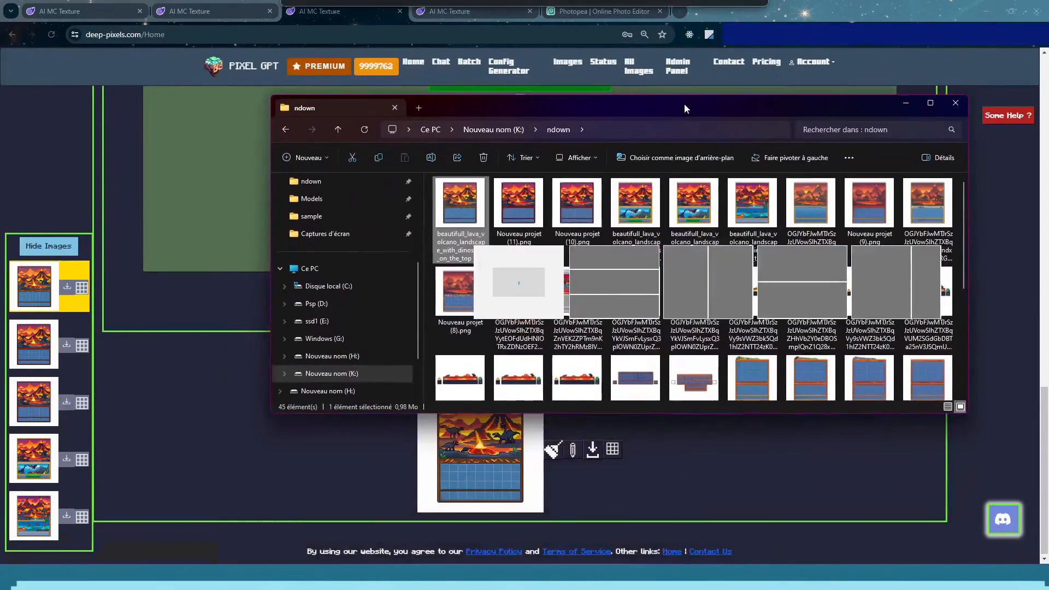
{"action": "double_click", "coordinate": [463, 210]}
{"action": "left_click_drag", "start_coordinate": [645, 15], "coordinate": [218, 70]}
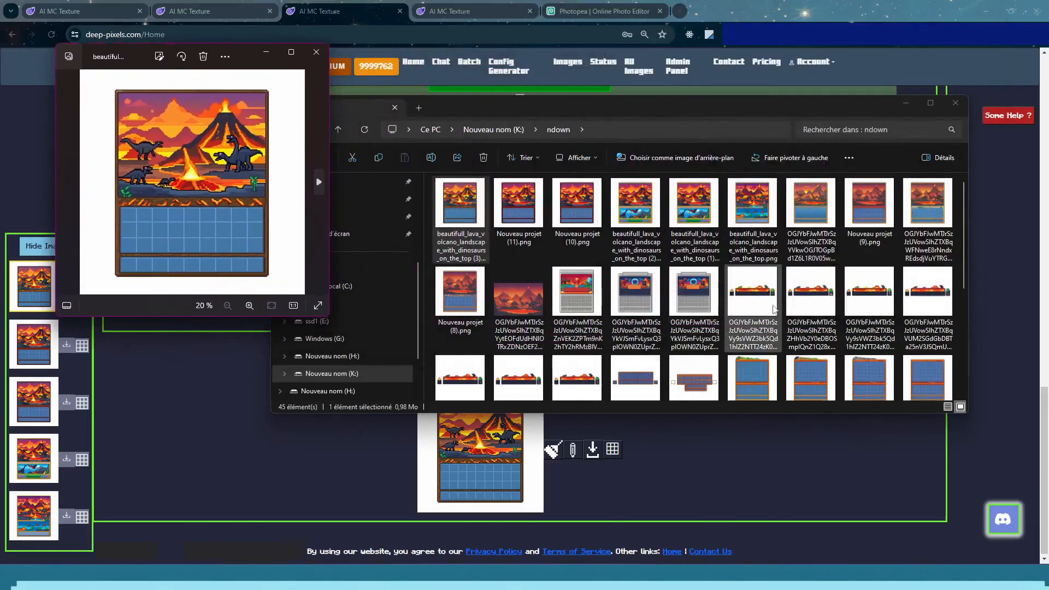
{"action": "double_click", "coordinate": [774, 309]}
{"action": "left_click_drag", "start_coordinate": [270, 70], "coordinate": [244, 306]}
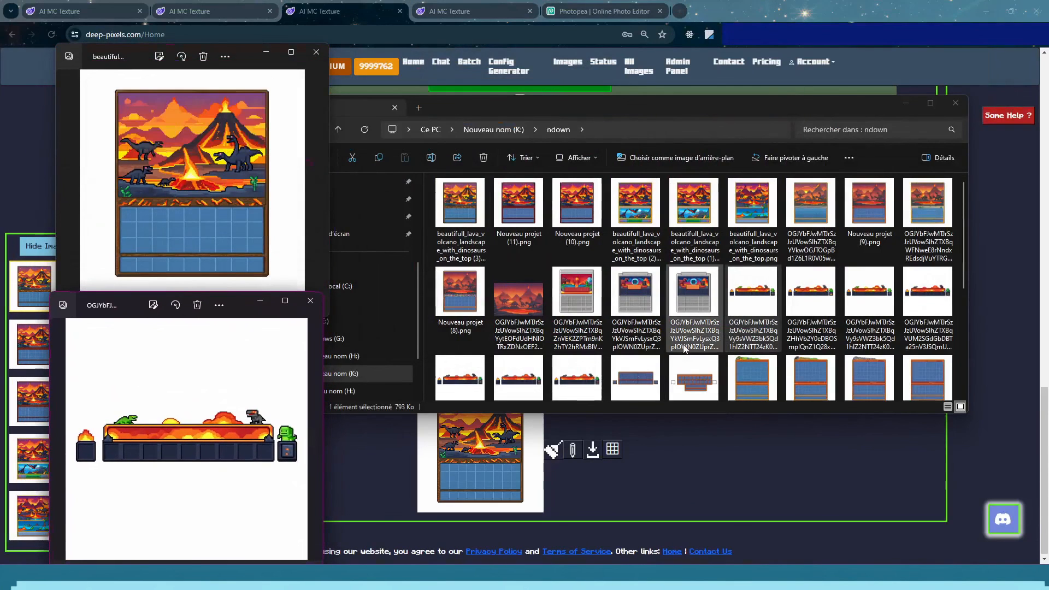
Browse the double chest GUI images, open the version with the dark dinosaur on top and place it beside the hotbar image
{"action": "scroll", "coordinate": [687, 342], "scroll_direction": "down", "scroll_amount": 1}
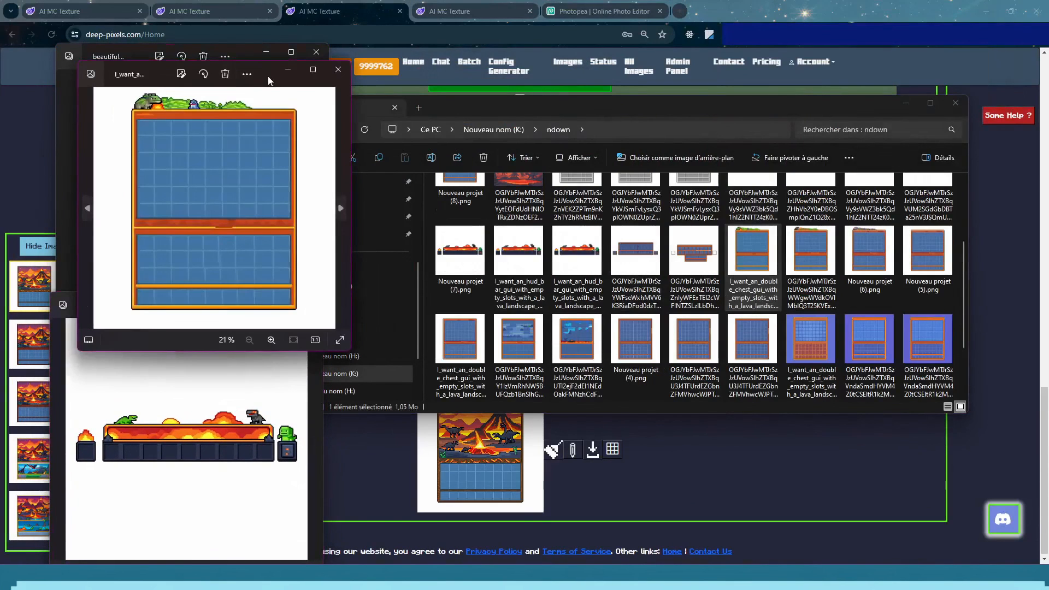
{"action": "left_click_drag", "start_coordinate": [268, 76], "coordinate": [277, 92]}
{"action": "left_click", "coordinate": [348, 85]}
{"action": "double_click", "coordinate": [812, 259]}
{"action": "left_click_drag", "start_coordinate": [230, 69], "coordinate": [471, 291]}
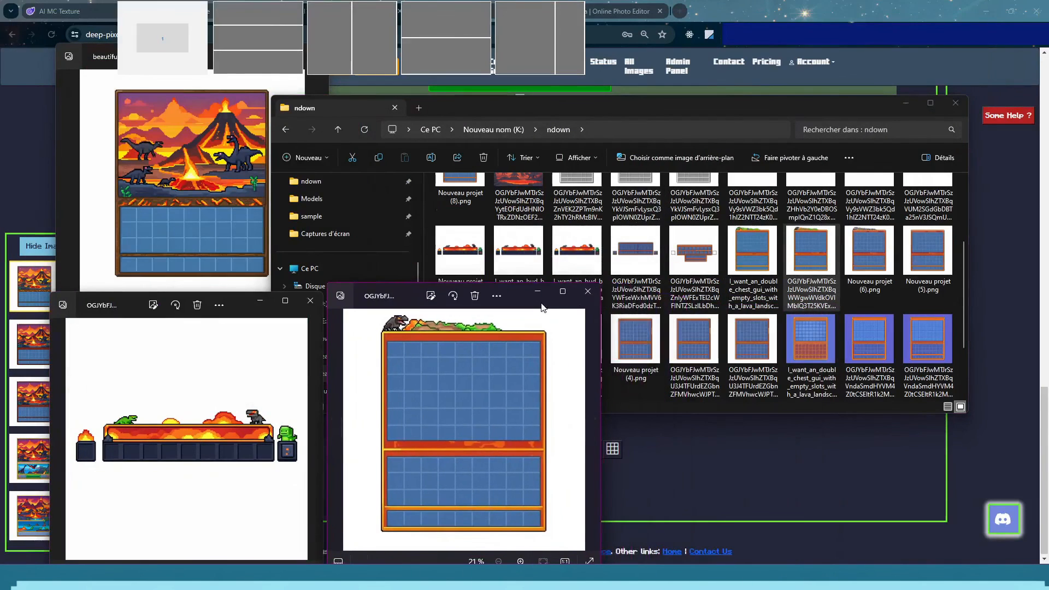
Open the inventory GUI Nouveau projet (2).png, place it beside the volcano GUI and compare all four designs
{"action": "left_click", "coordinate": [825, 343]}
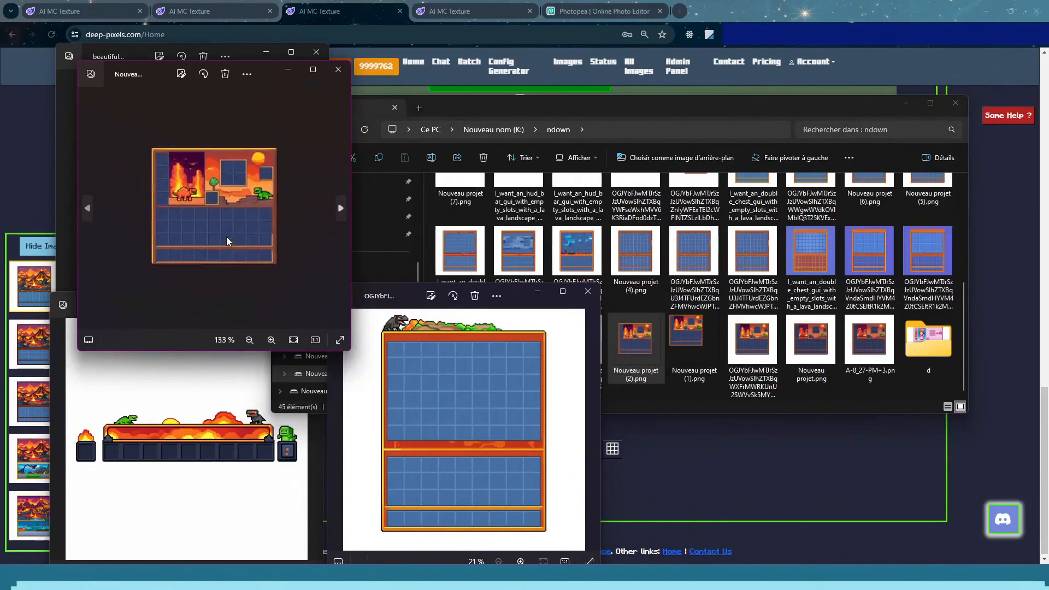
{"action": "left_click_drag", "start_coordinate": [348, 354], "coordinate": [348, 336]}
{"action": "left_click_drag", "start_coordinate": [273, 70], "coordinate": [563, 48]}
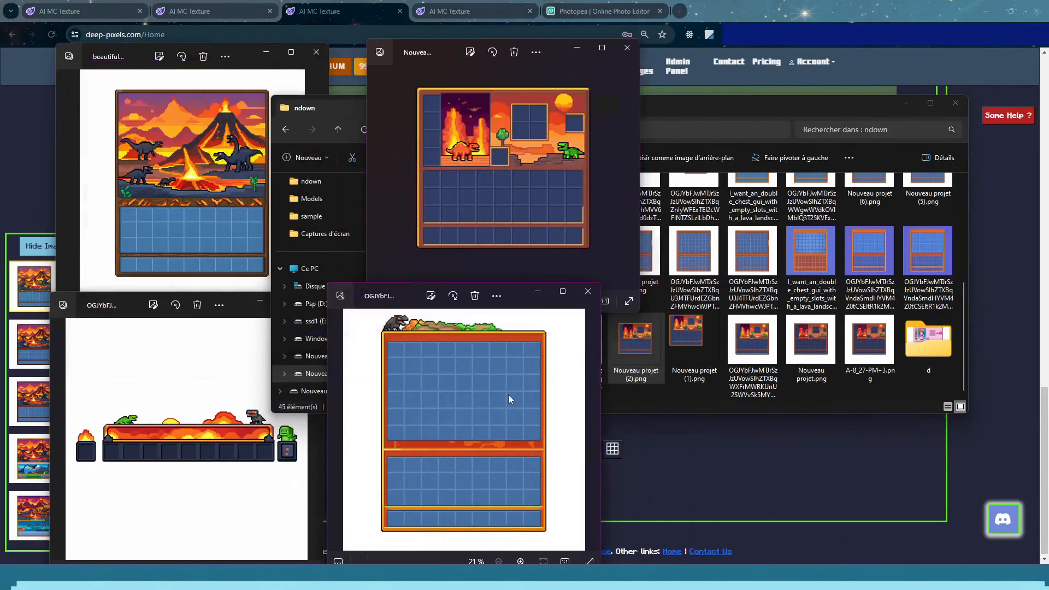
{"action": "left_click", "coordinate": [222, 411]}
{"action": "left_click", "coordinate": [193, 241]}
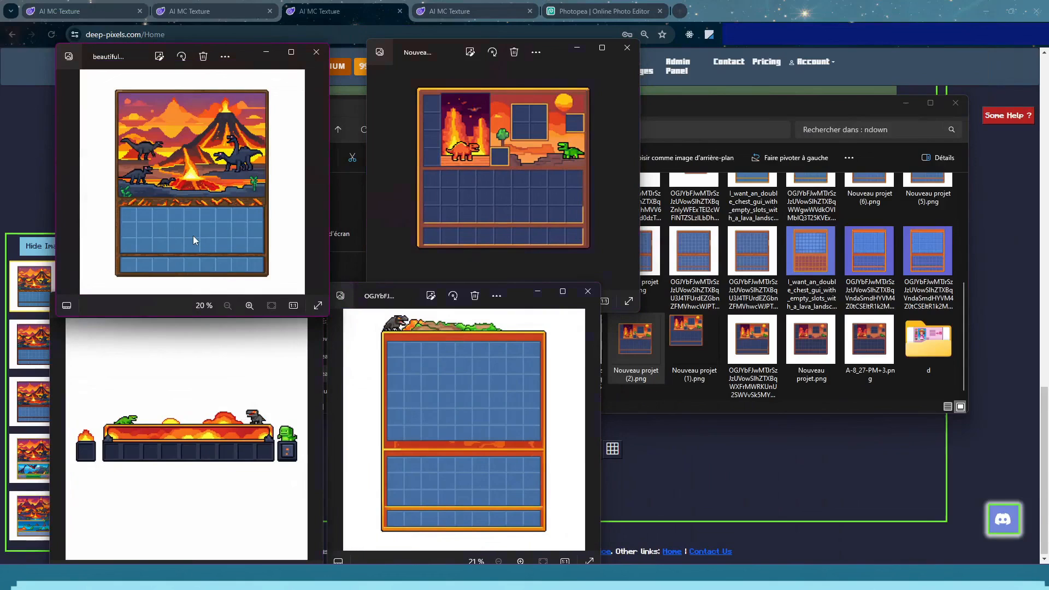